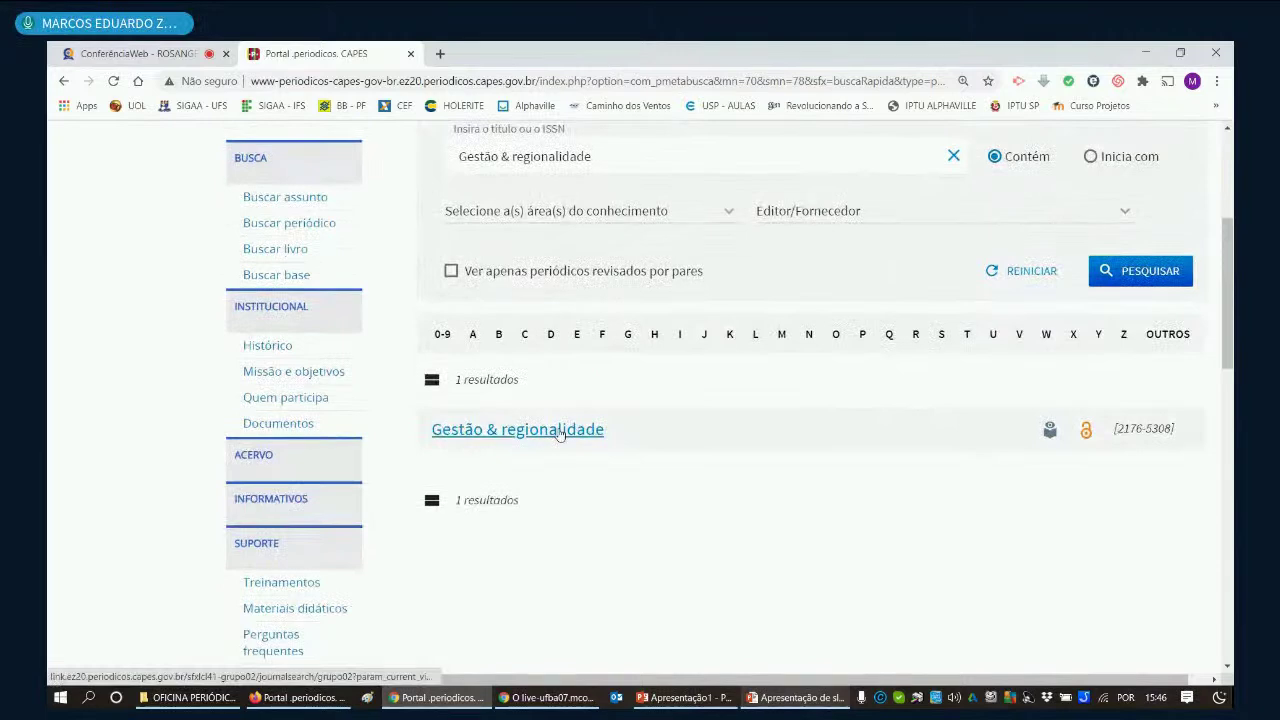
Step: Open the Gestão & regionalidade journal record and follow its ROAD: Directory of Open Access Scholarly Resources full-text link
{"action": "left_click", "coordinate": [560, 430]}
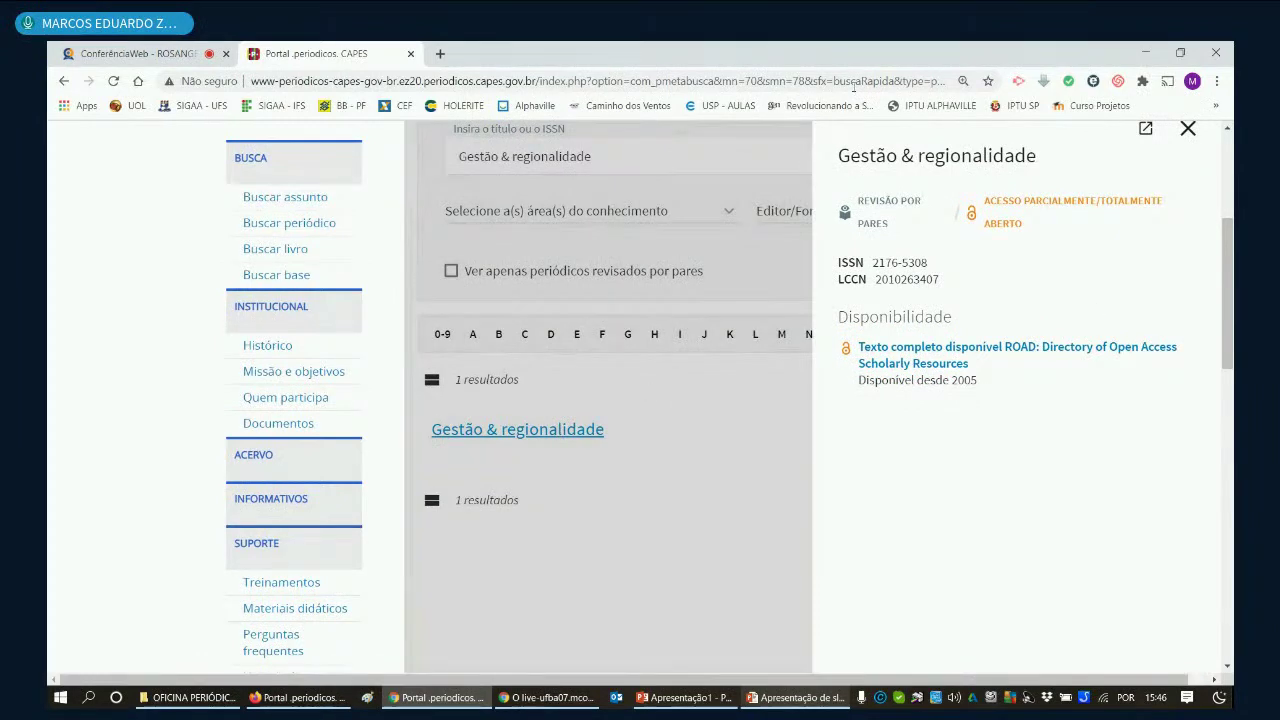
{"action": "left_click", "coordinate": [946, 346]}
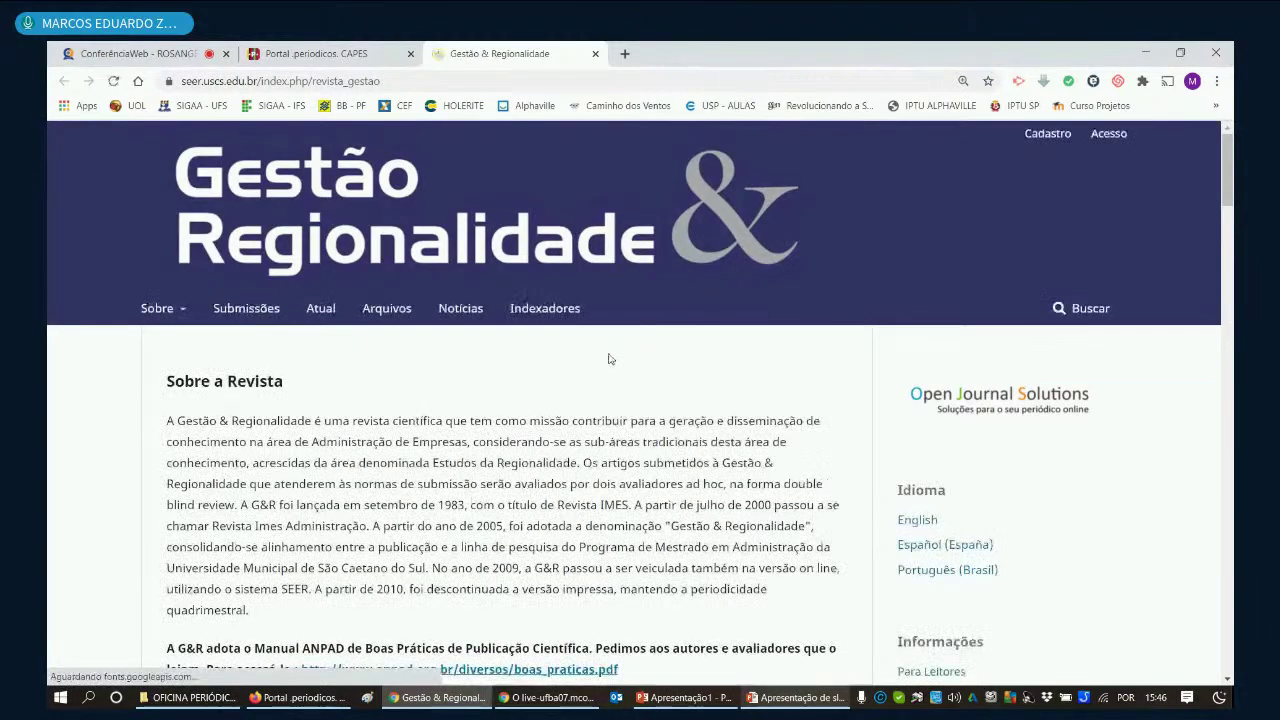
Step: Examine the Gestão & Regionalidade journal site, including its description, the current issue's articles, and the ISSN and indexing information
{"action": "scroll", "coordinate": [613, 360], "scroll_direction": "down", "scroll_amount": 1}
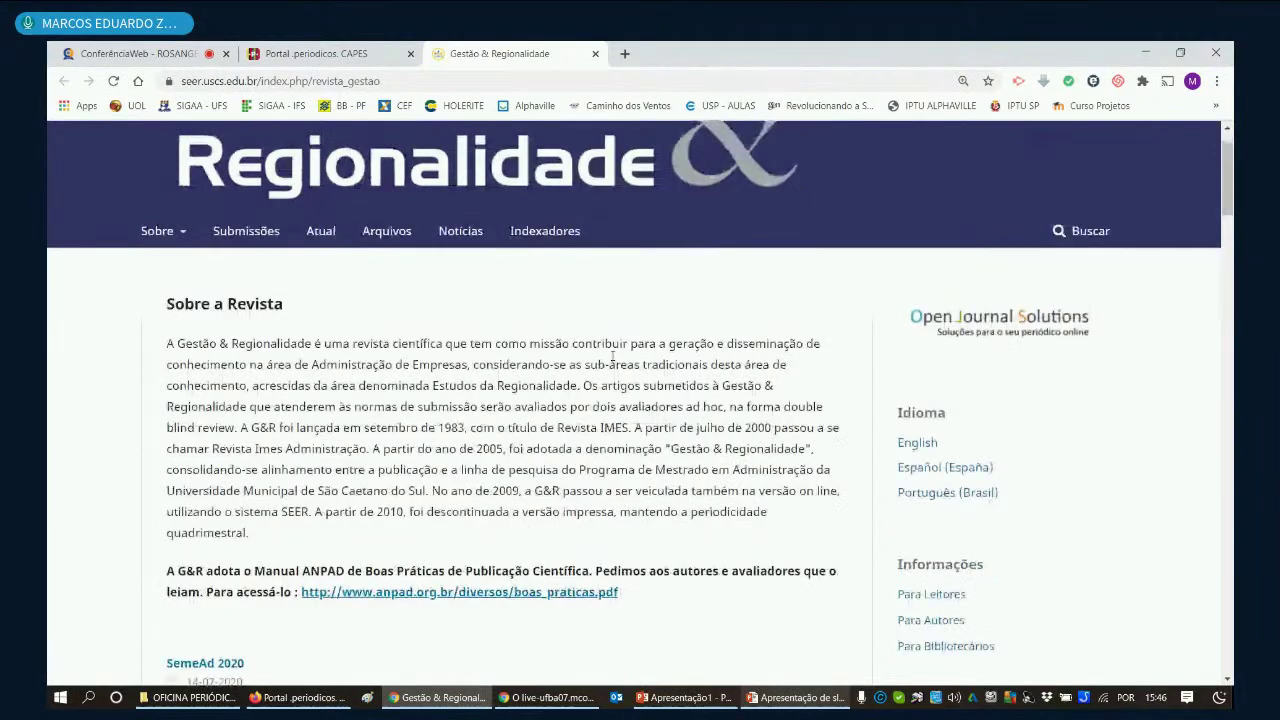
{"action": "scroll", "coordinate": [613, 360], "scroll_direction": "up", "scroll_amount": 1}
{"action": "scroll", "coordinate": [613, 361], "scroll_direction": "down", "scroll_amount": 3}
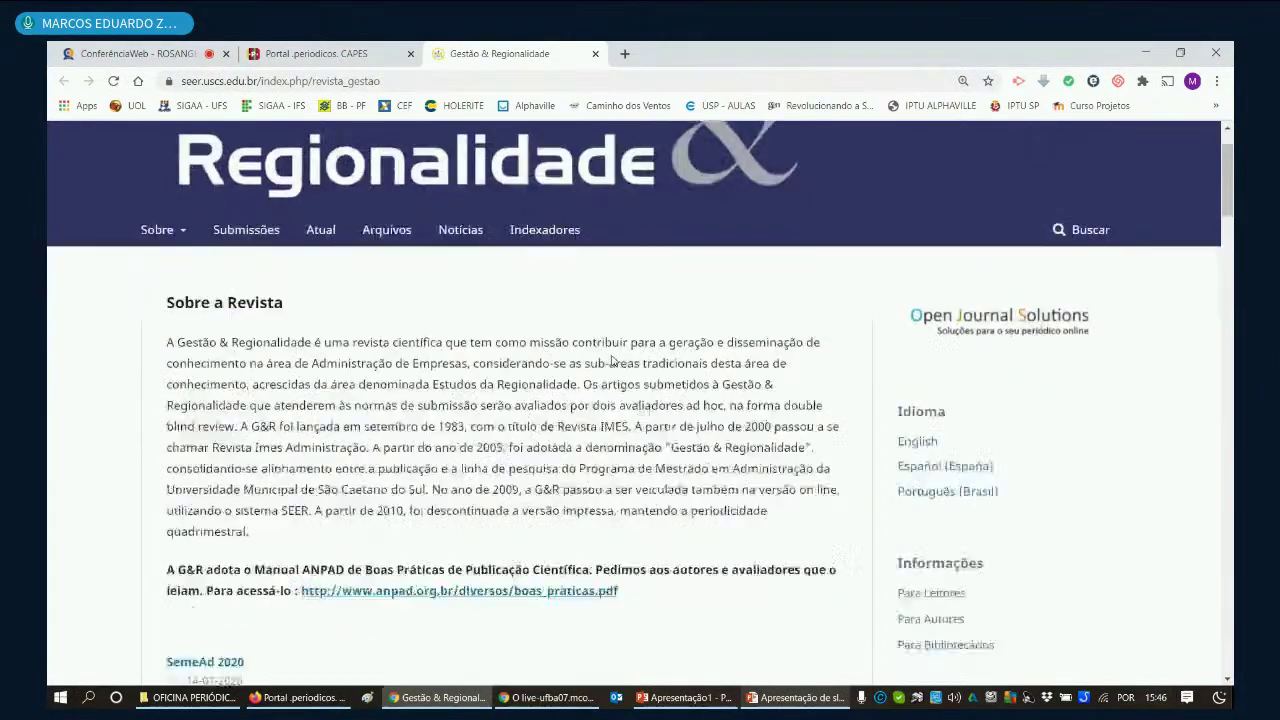
{"action": "scroll", "coordinate": [613, 358], "scroll_direction": "down", "scroll_amount": 9}
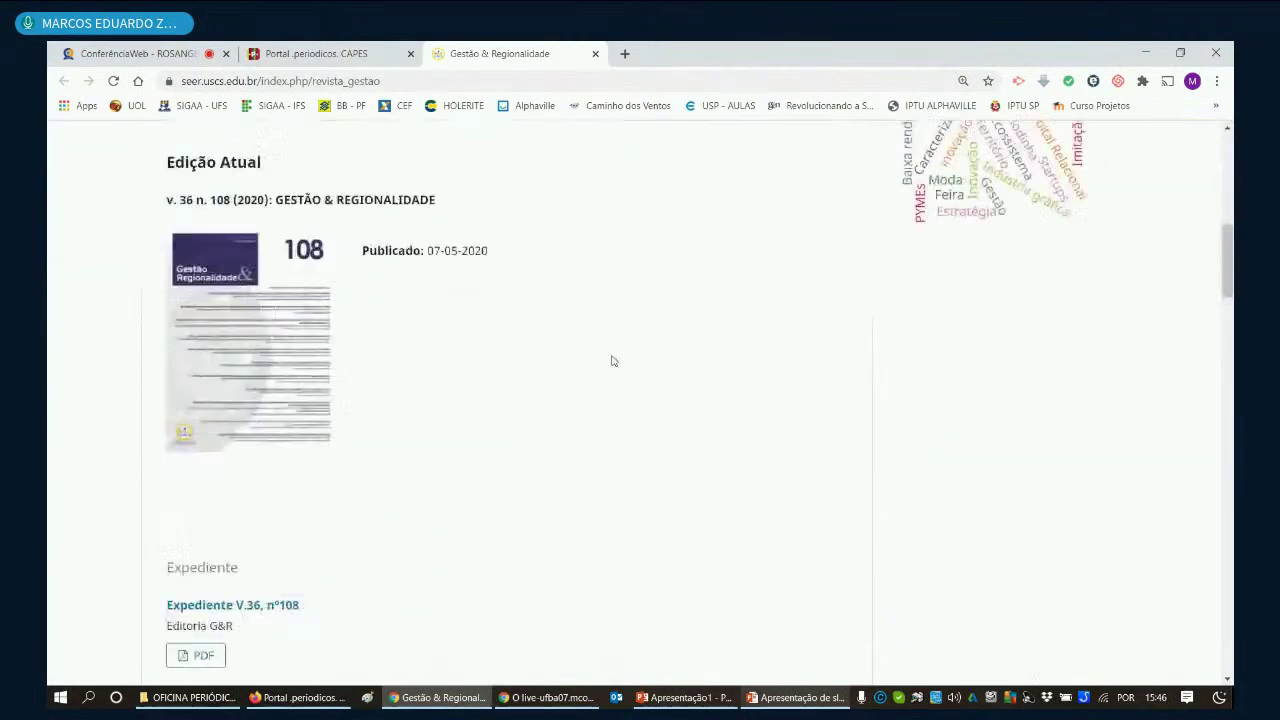
{"action": "scroll", "coordinate": [613, 361], "scroll_direction": "up", "scroll_amount": 5}
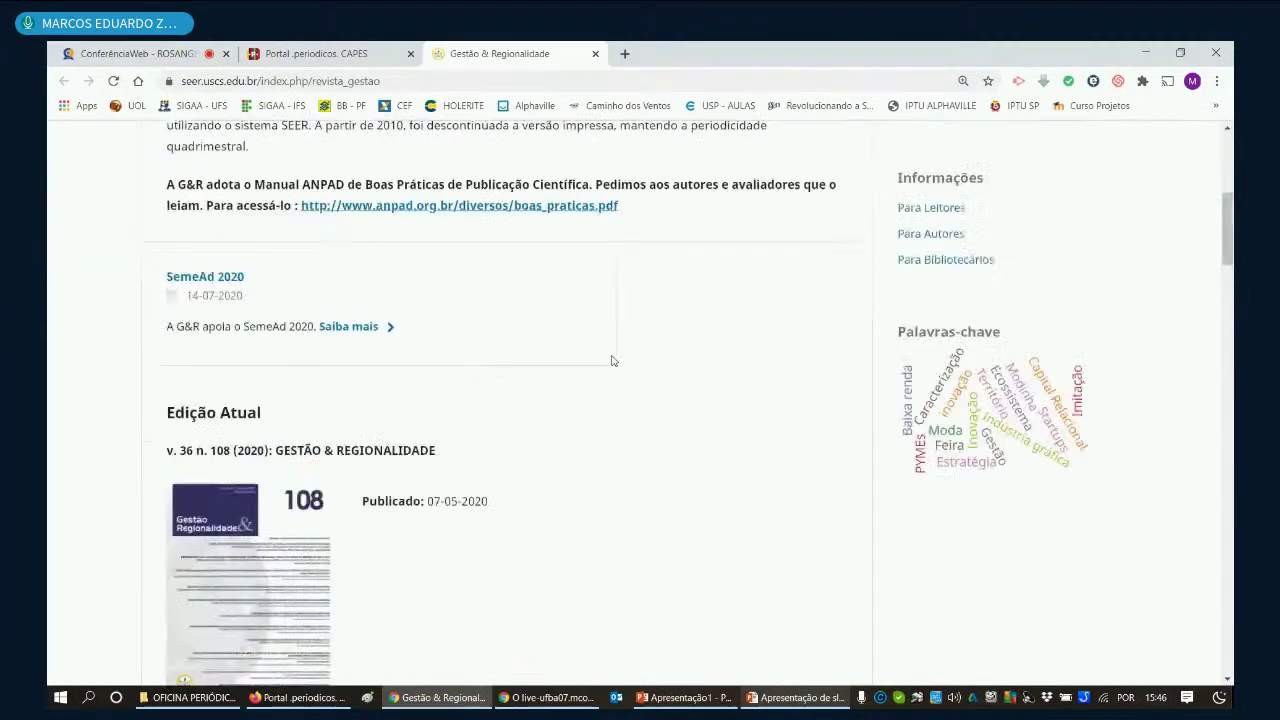
{"action": "scroll", "coordinate": [613, 361], "scroll_direction": "up", "scroll_amount": 6}
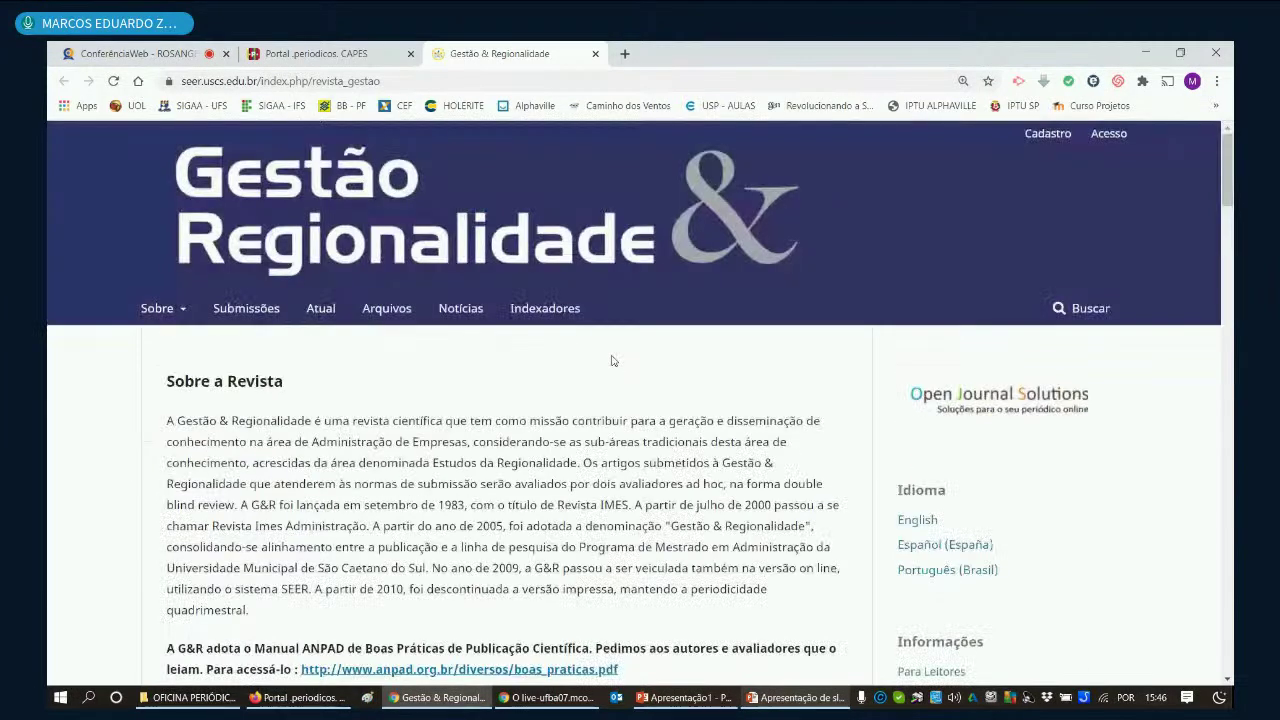
{"action": "scroll", "coordinate": [613, 361], "scroll_direction": "down", "scroll_amount": 7}
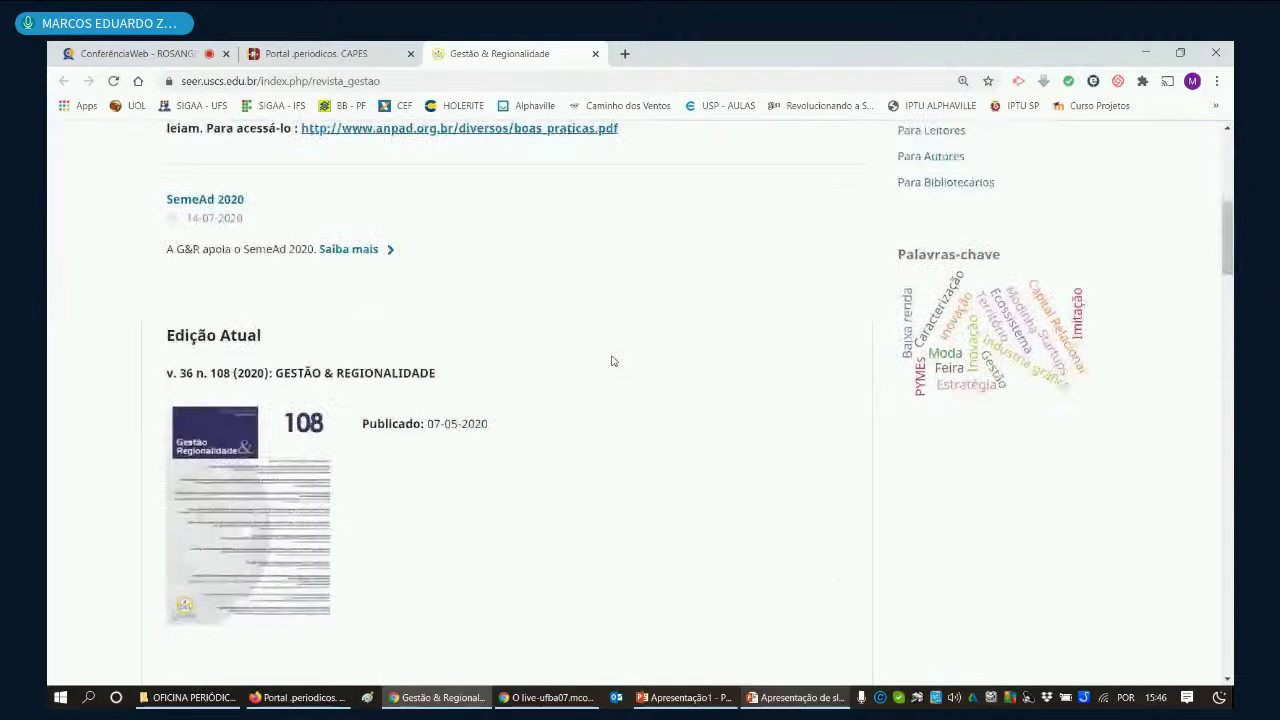
{"action": "scroll", "coordinate": [613, 361], "scroll_direction": "down", "scroll_amount": 3}
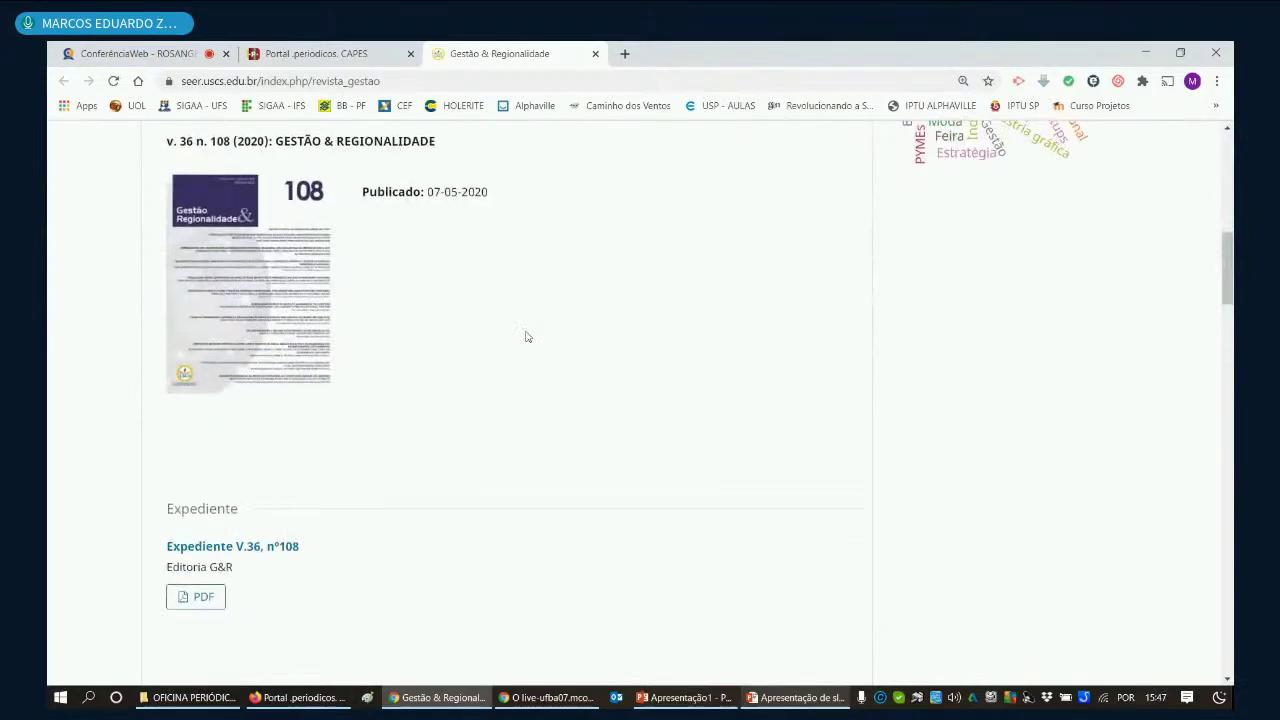
{"action": "scroll", "coordinate": [527, 337], "scroll_direction": "down", "scroll_amount": 4}
{"action": "scroll", "coordinate": [527, 337], "scroll_direction": "up", "scroll_amount": 2}
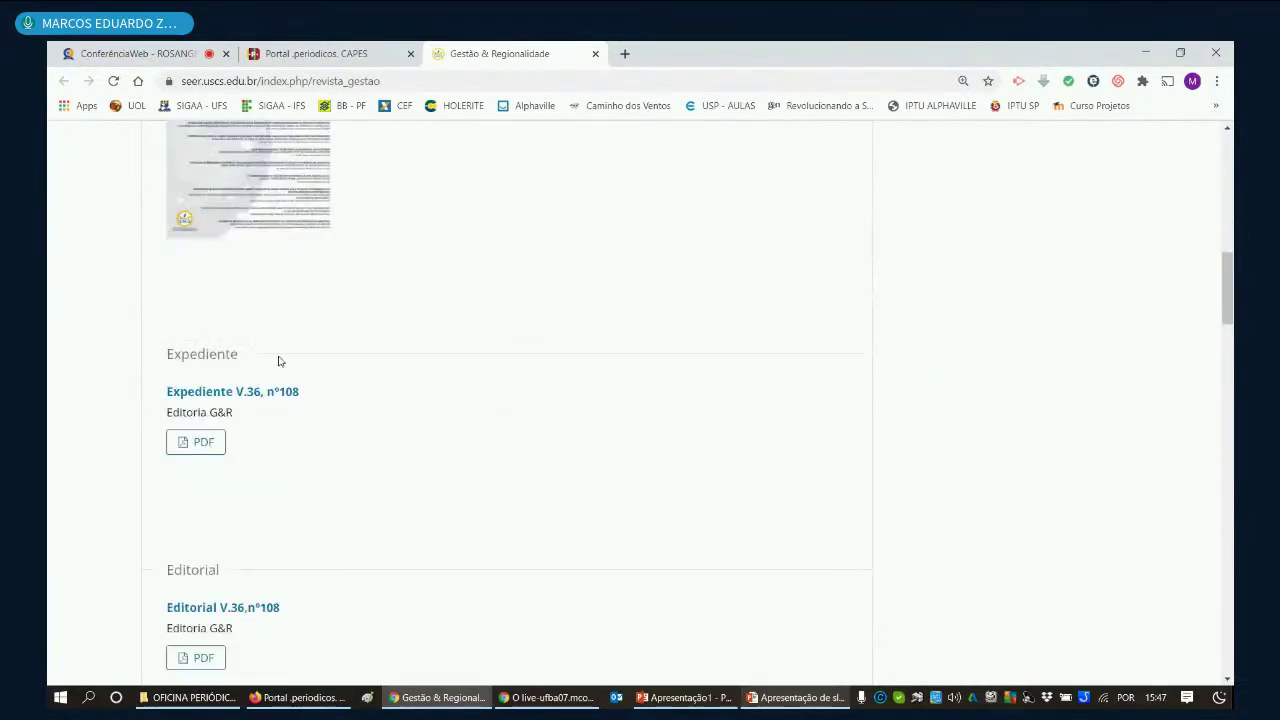
{"action": "scroll", "coordinate": [325, 392], "scroll_direction": "down", "scroll_amount": 1}
{"action": "scroll", "coordinate": [325, 392], "scroll_direction": "down", "scroll_amount": 4}
{"action": "scroll", "coordinate": [434, 331], "scroll_direction": "down", "scroll_amount": 1}
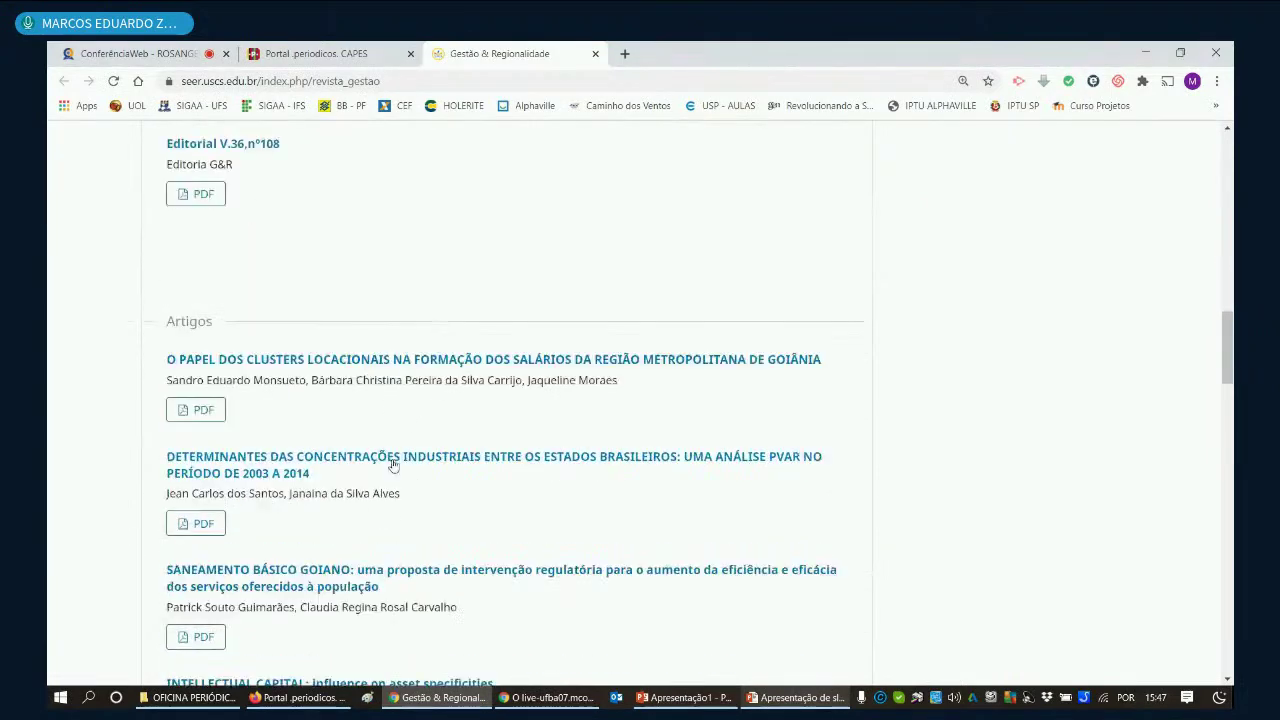
{"action": "scroll", "coordinate": [382, 512], "scroll_direction": "down", "scroll_amount": 3}
{"action": "scroll", "coordinate": [379, 524], "scroll_direction": "down", "scroll_amount": 4}
{"action": "scroll", "coordinate": [379, 524], "scroll_direction": "down", "scroll_amount": 3}
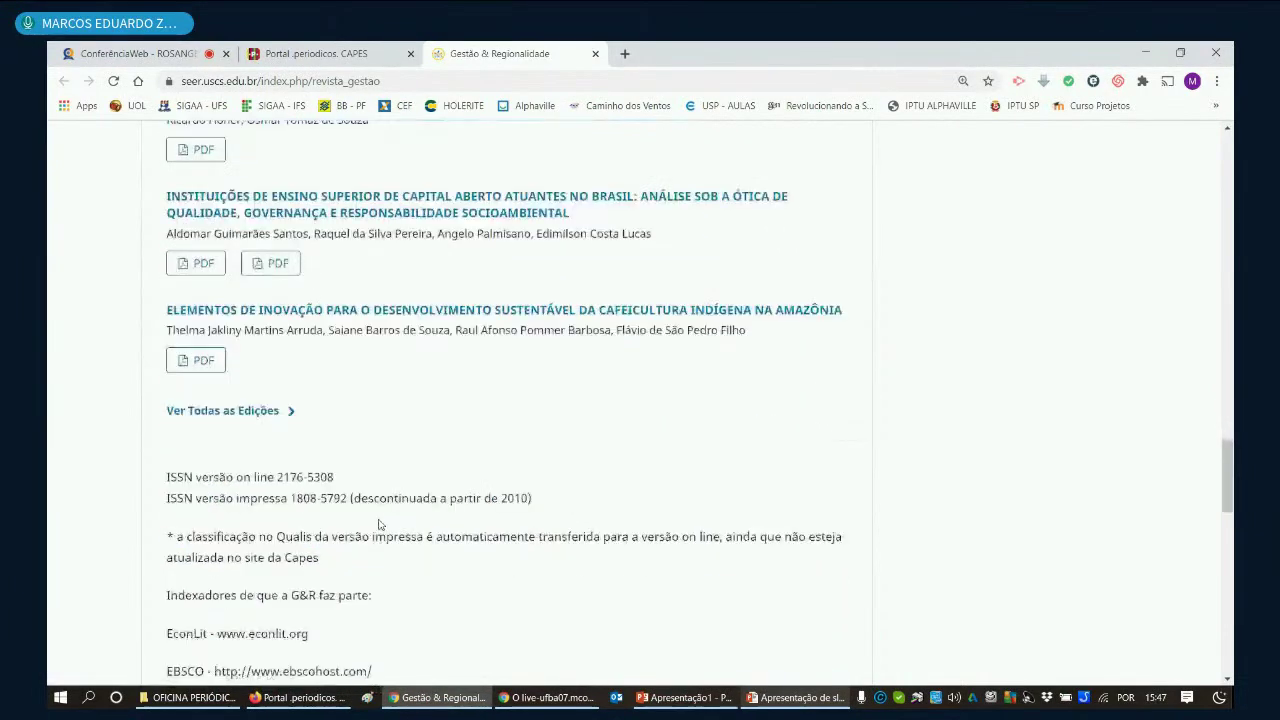
{"action": "scroll", "coordinate": [379, 524], "scroll_direction": "up", "scroll_amount": 20}
{"action": "scroll", "coordinate": [379, 524], "scroll_direction": "up", "scroll_amount": 2}
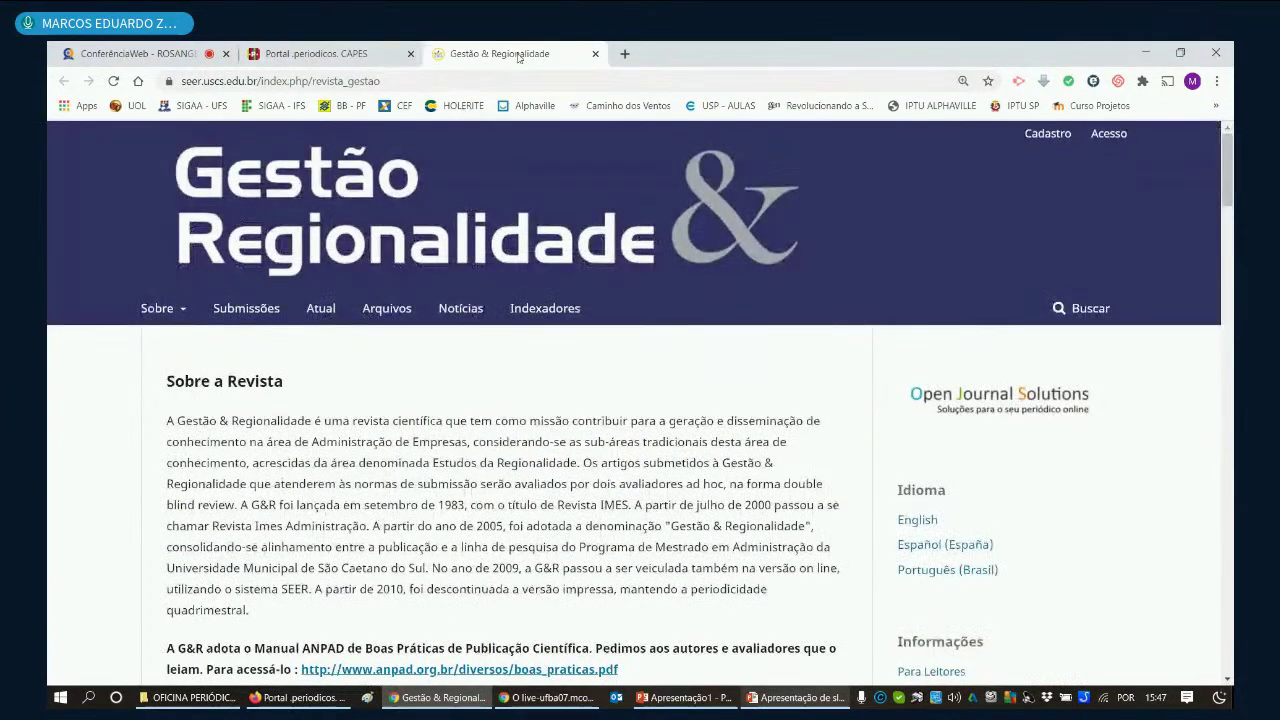
Step: Close the journal's website and the Gestão & regionalidade record details to return to the periodical search
{"action": "left_click", "coordinate": [596, 54]}
{"action": "scroll", "coordinate": [751, 433], "scroll_direction": "up", "scroll_amount": 2}
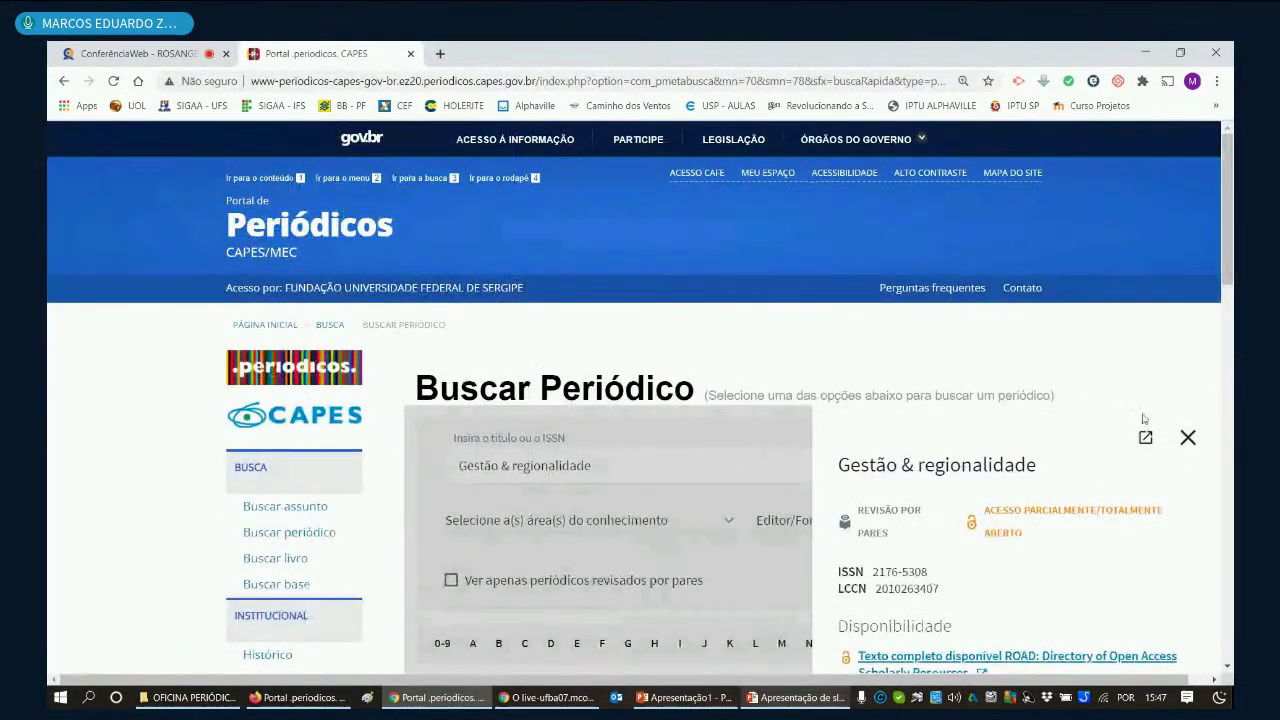
{"action": "left_click", "coordinate": [1188, 437]}
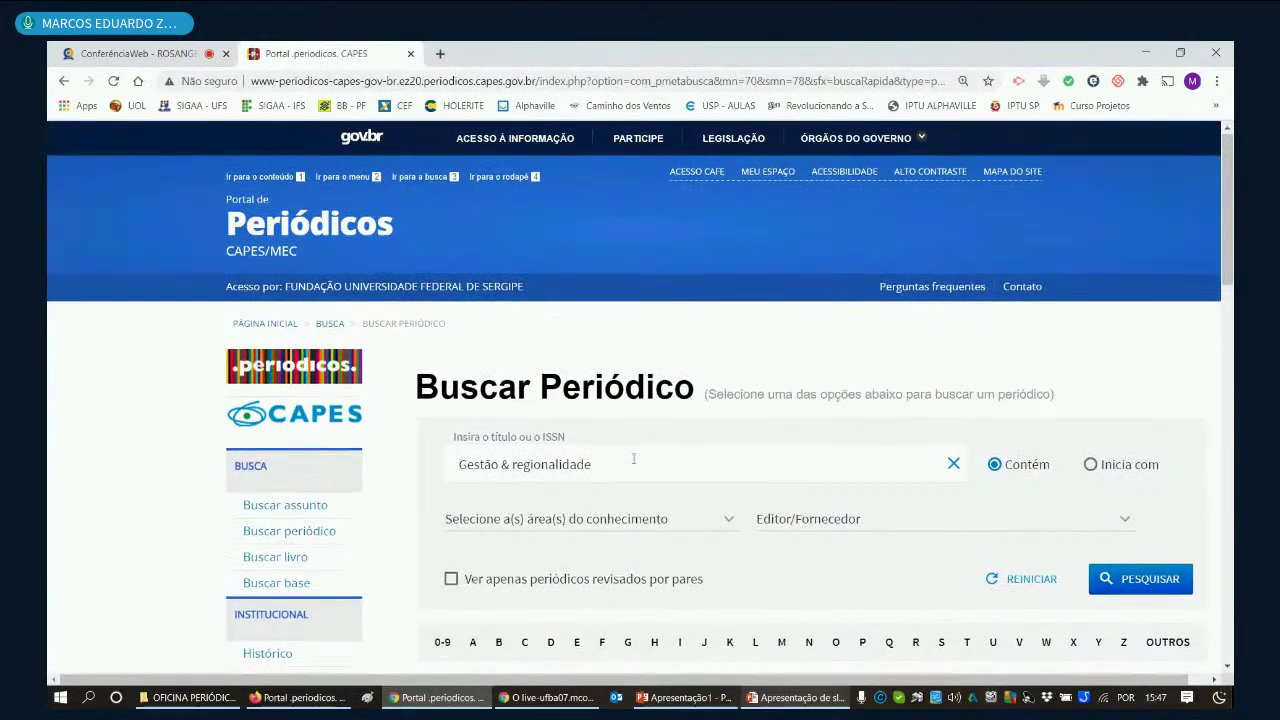
Step: Clear the title and search for periodicals in the knowledge area Ciências Sociais Aplicadas, subarea Administração
{"action": "scroll", "coordinate": [633, 458], "scroll_direction": "down", "scroll_amount": 2}
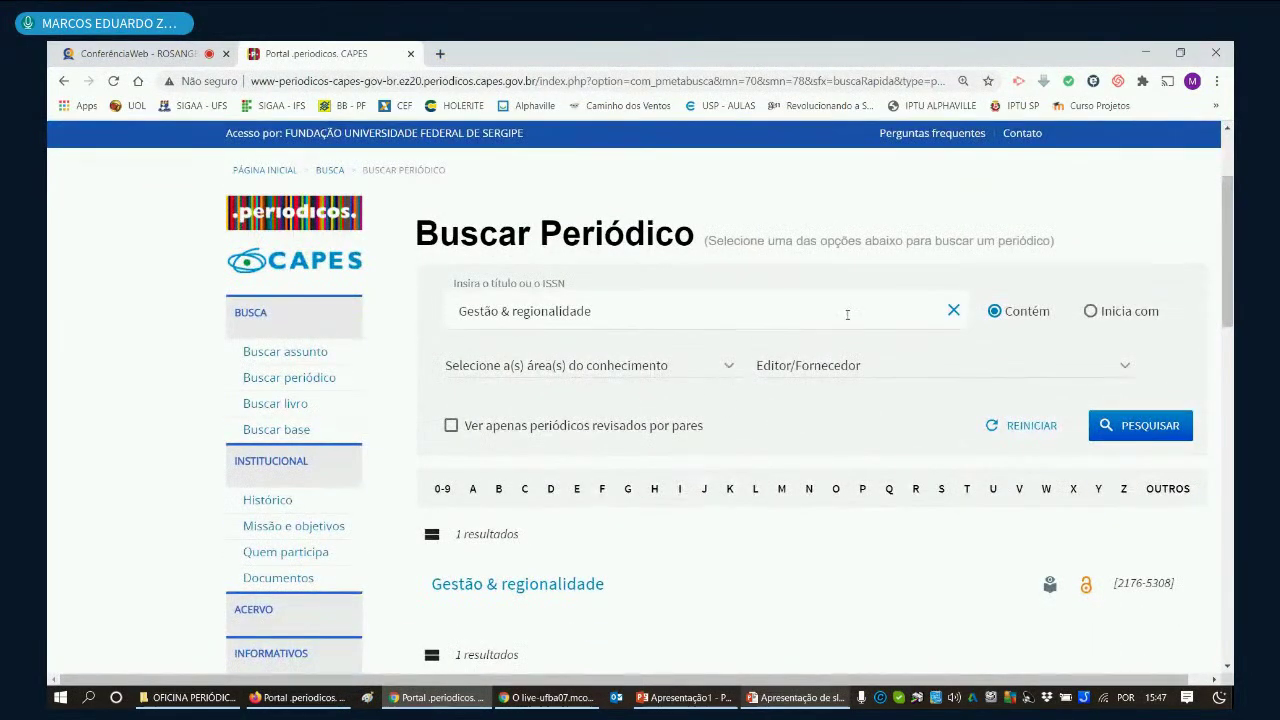
{"action": "left_click", "coordinate": [953, 310]}
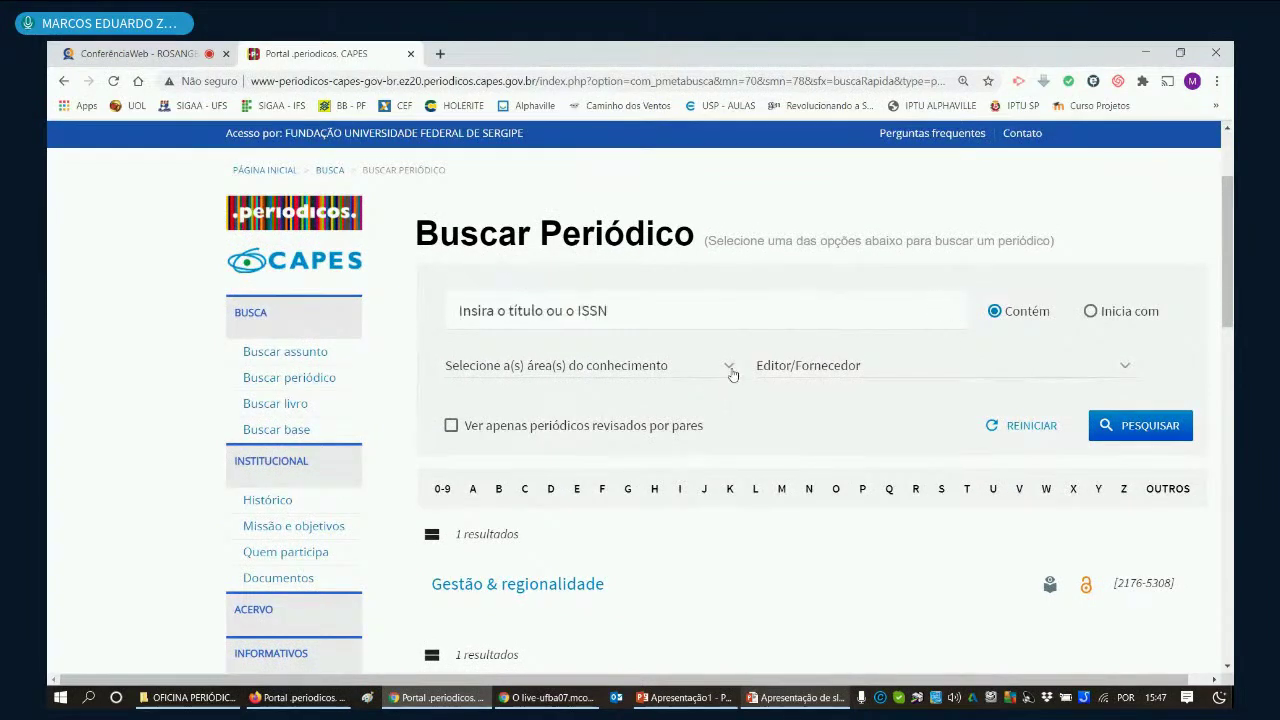
{"action": "left_click", "coordinate": [727, 367]}
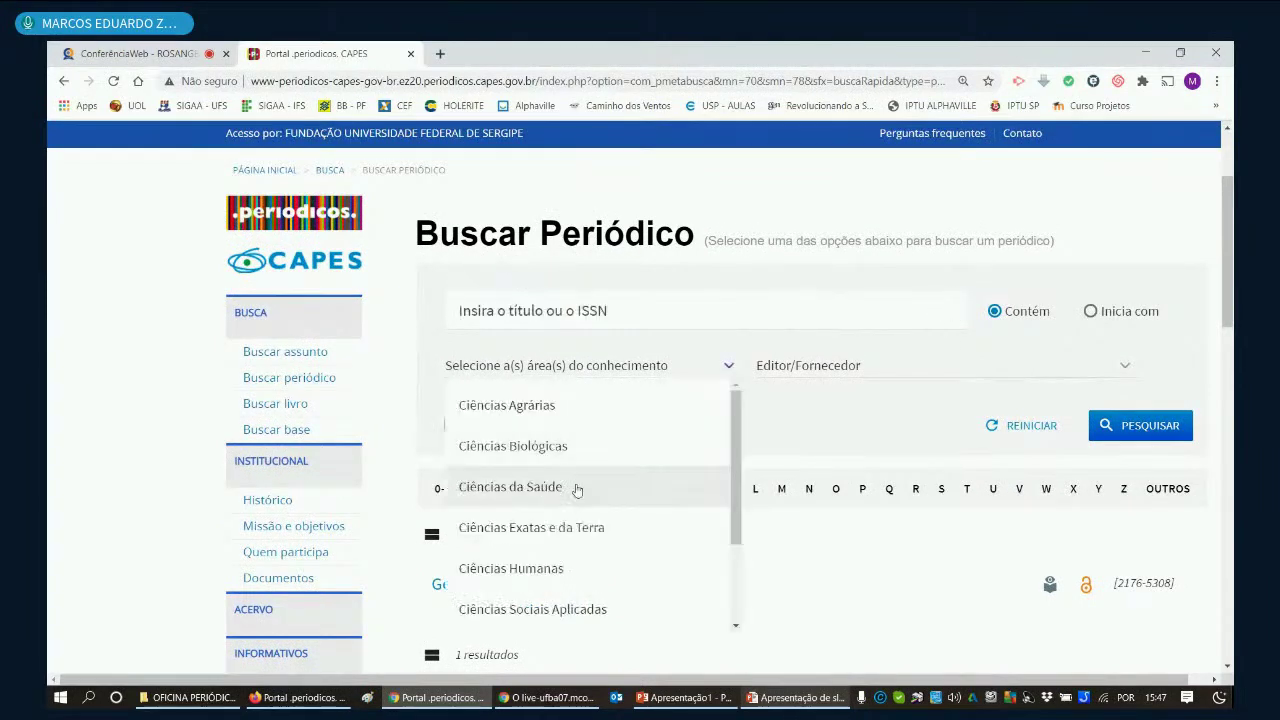
{"action": "scroll", "coordinate": [574, 494], "scroll_direction": "down", "scroll_amount": 3}
{"action": "left_click", "coordinate": [532, 485]}
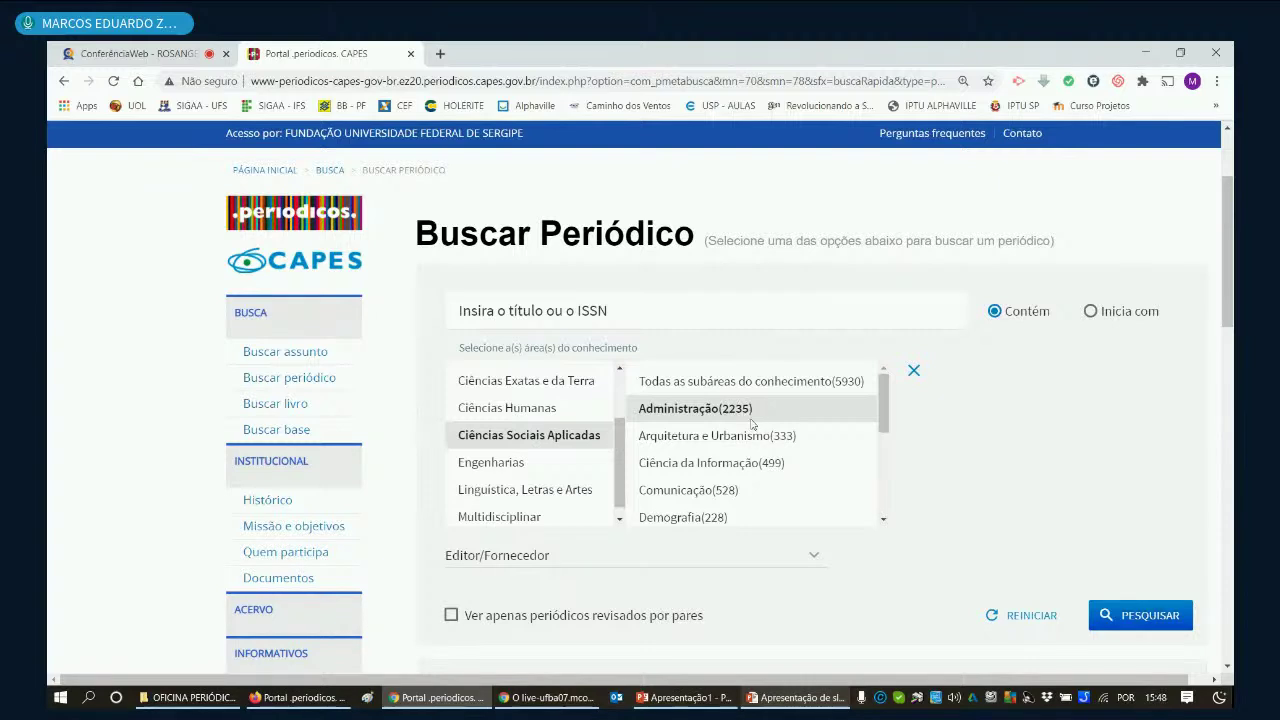
{"action": "scroll", "coordinate": [752, 425], "scroll_direction": "down", "scroll_amount": 2}
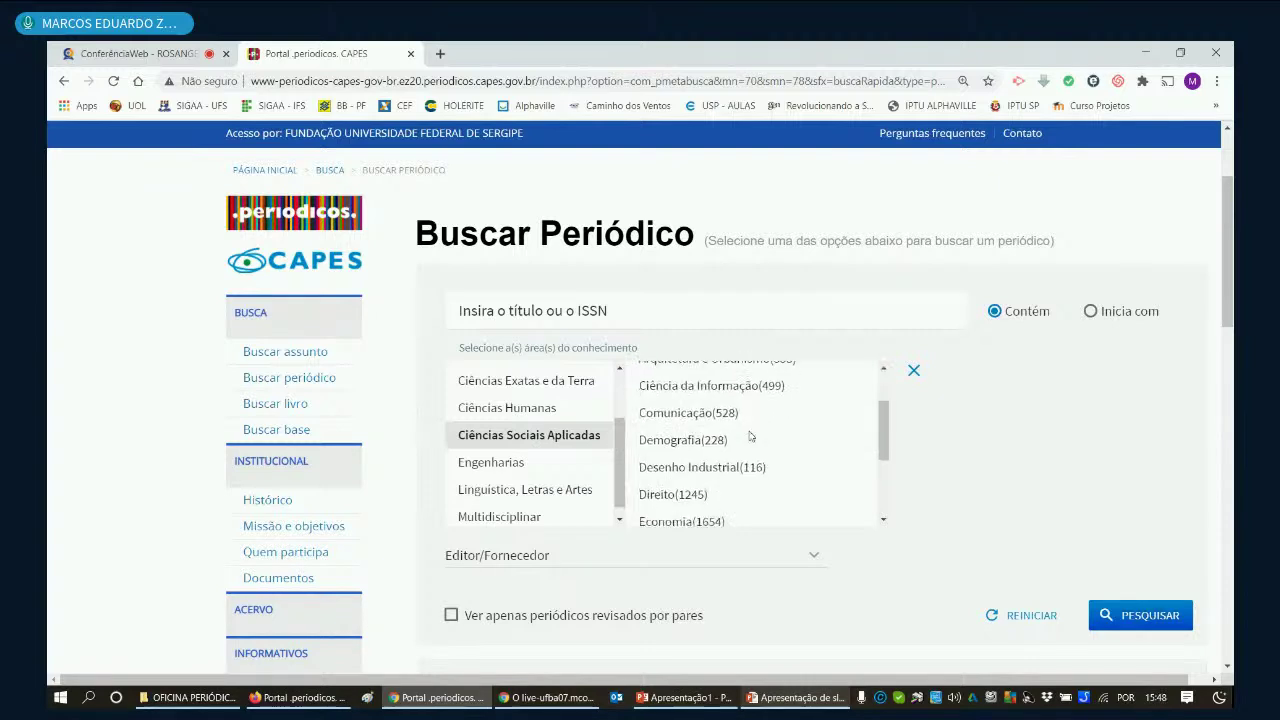
{"action": "left_click", "coordinate": [1125, 612]}
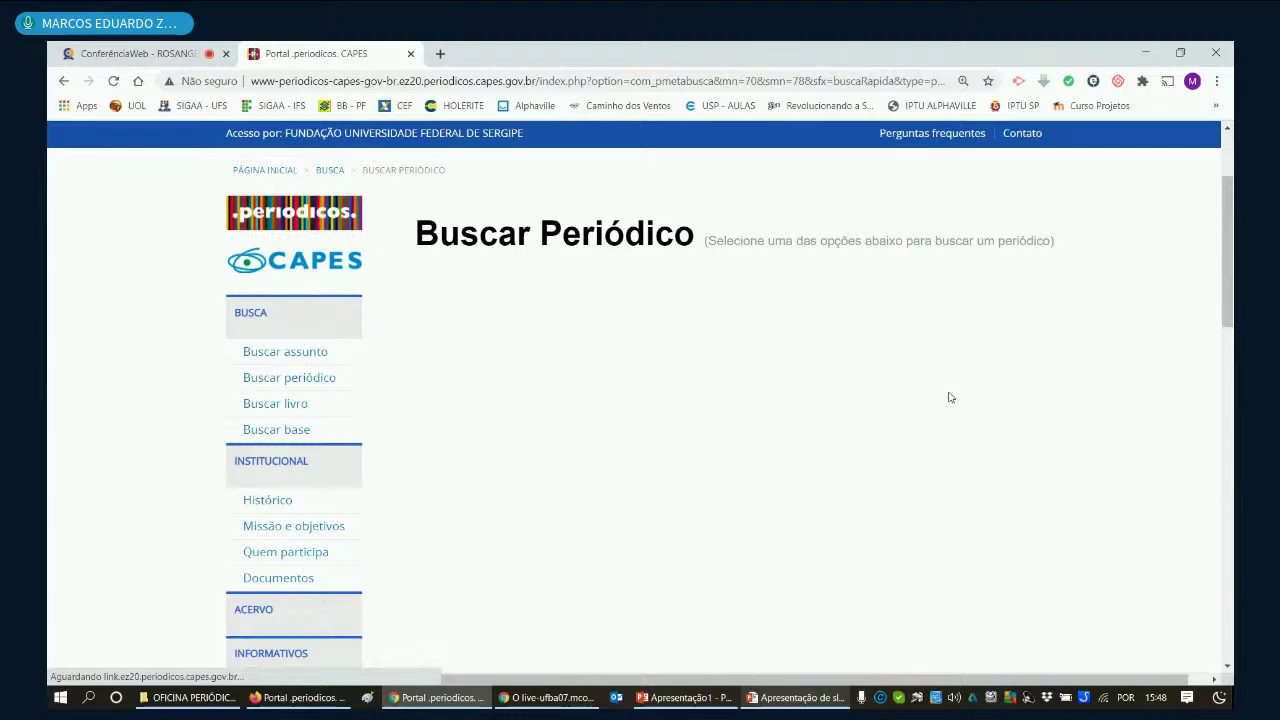
Step: List the periodicals starting with the letter E and look through the titles
{"action": "scroll", "coordinate": [951, 397], "scroll_direction": "down", "scroll_amount": 3}
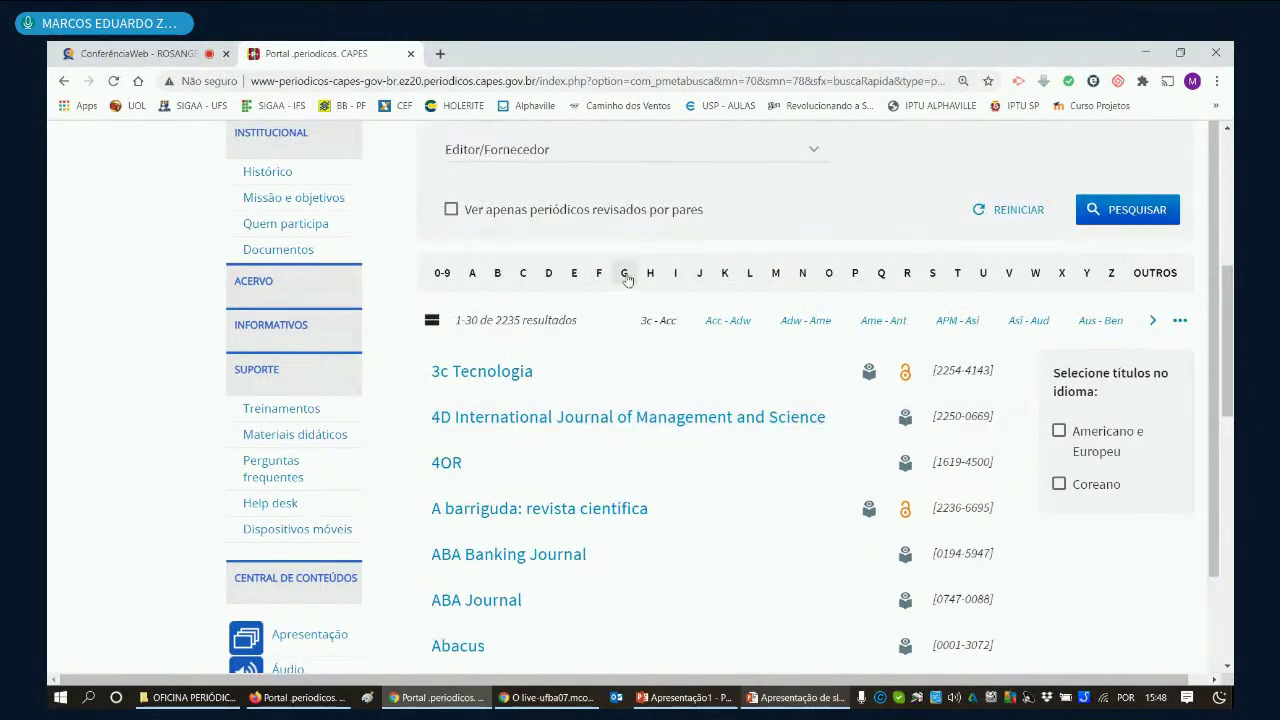
{"action": "left_click", "coordinate": [574, 276]}
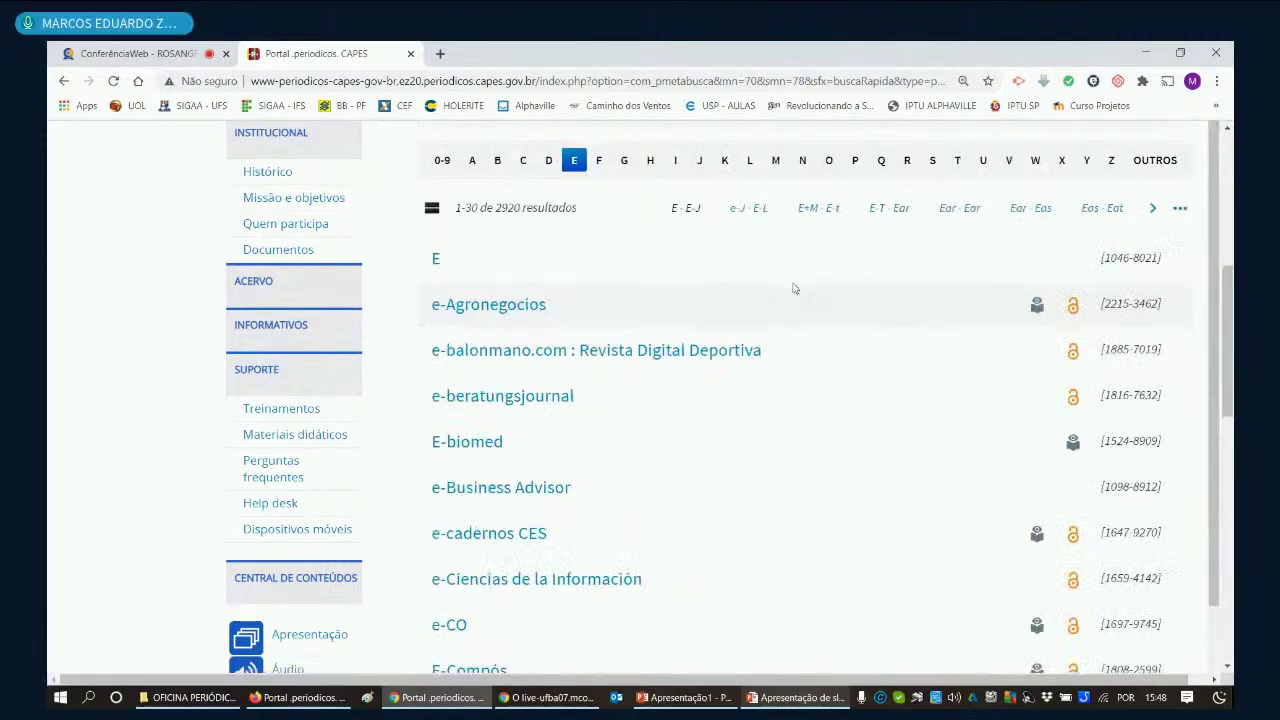
{"action": "scroll", "coordinate": [794, 289], "scroll_direction": "down", "scroll_amount": 3}
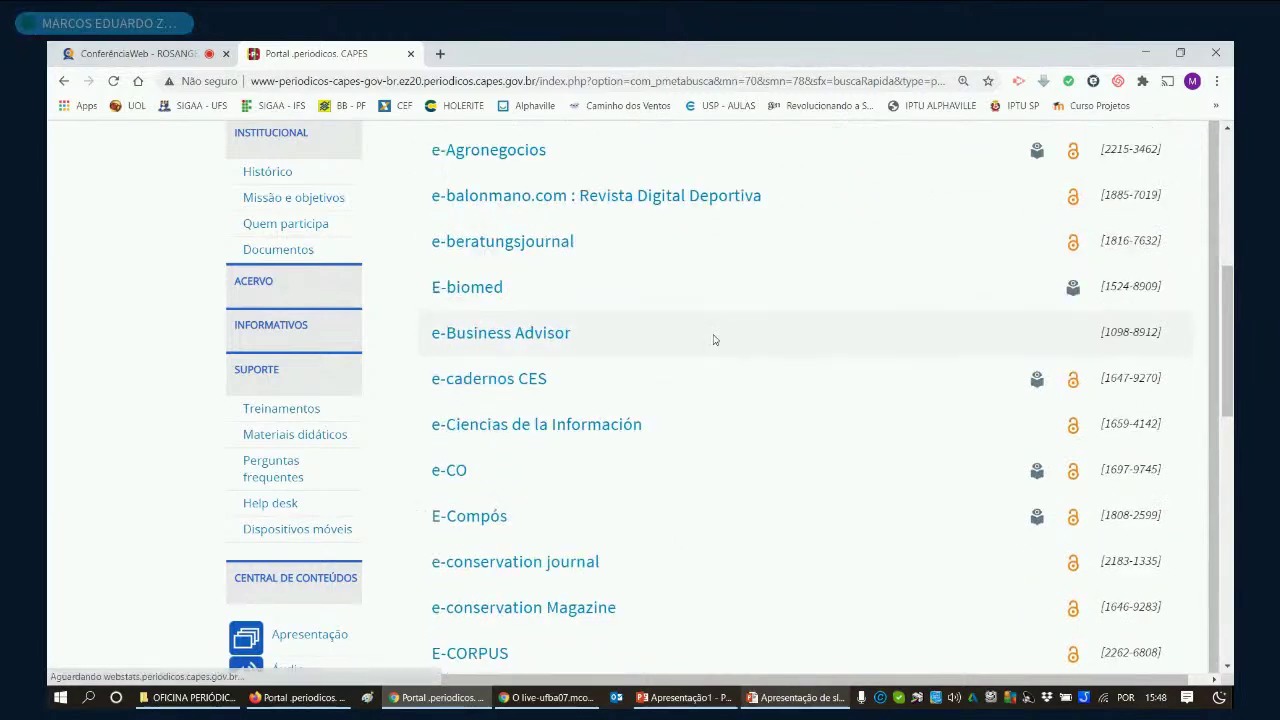
{"action": "scroll", "coordinate": [714, 340], "scroll_direction": "down", "scroll_amount": 5}
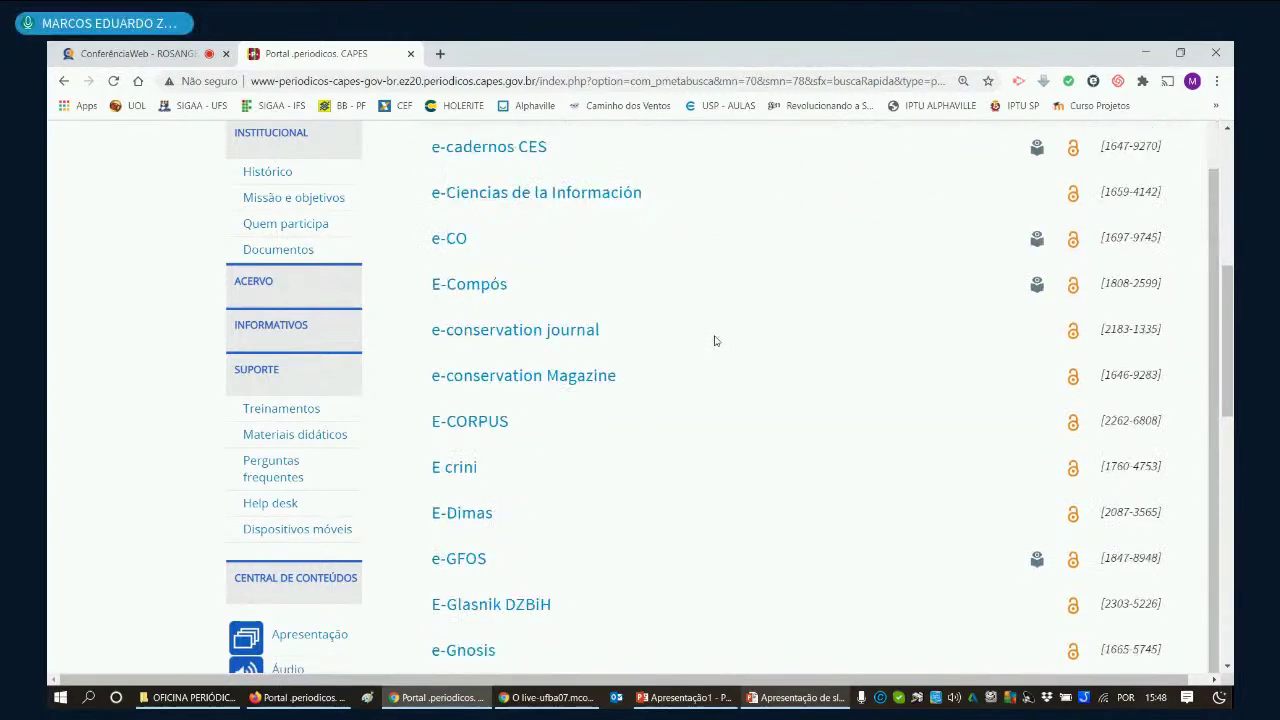
{"action": "scroll", "coordinate": [714, 340], "scroll_direction": "up", "scroll_amount": 1}
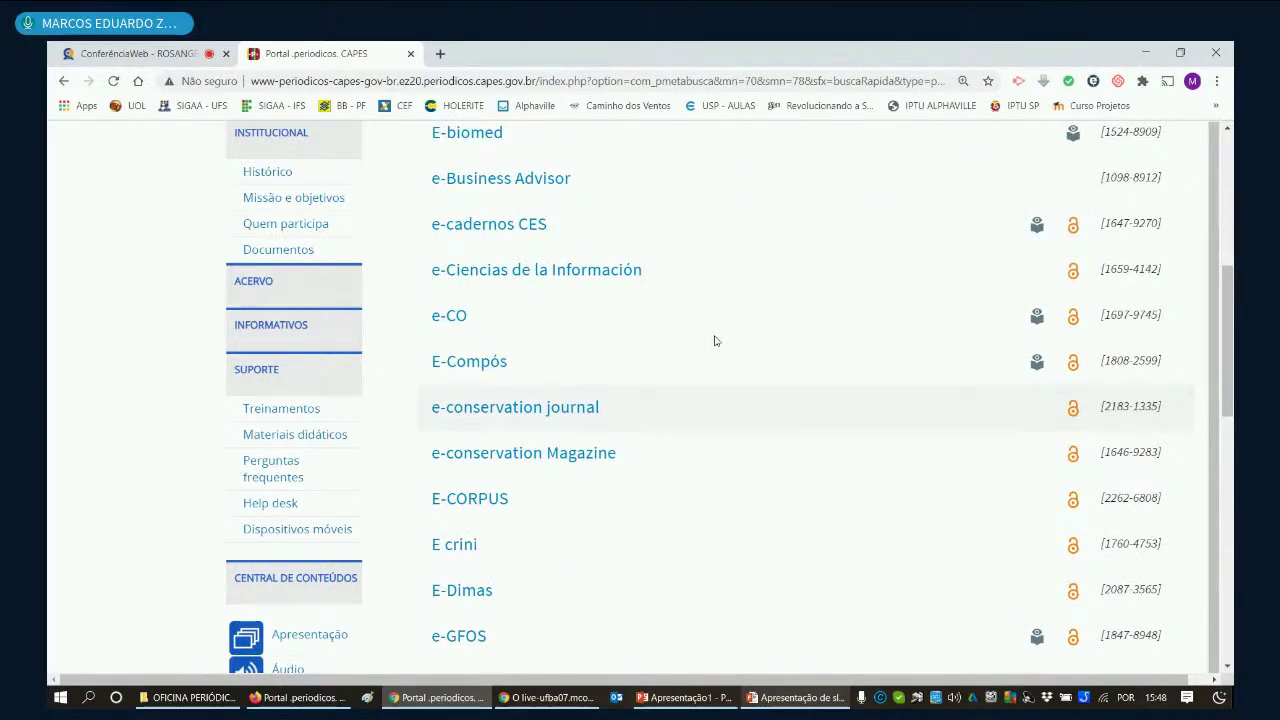
{"action": "scroll", "coordinate": [714, 340], "scroll_direction": "down", "scroll_amount": 5}
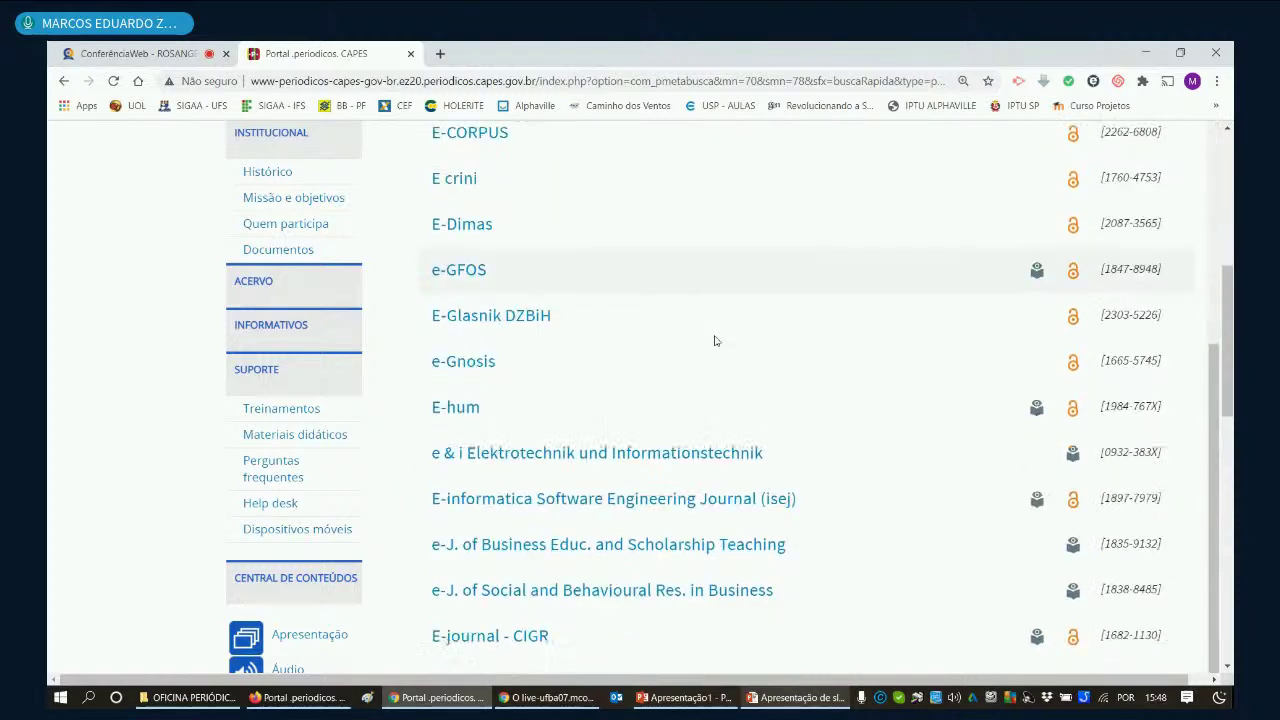
{"action": "scroll", "coordinate": [714, 341], "scroll_direction": "down", "scroll_amount": 5}
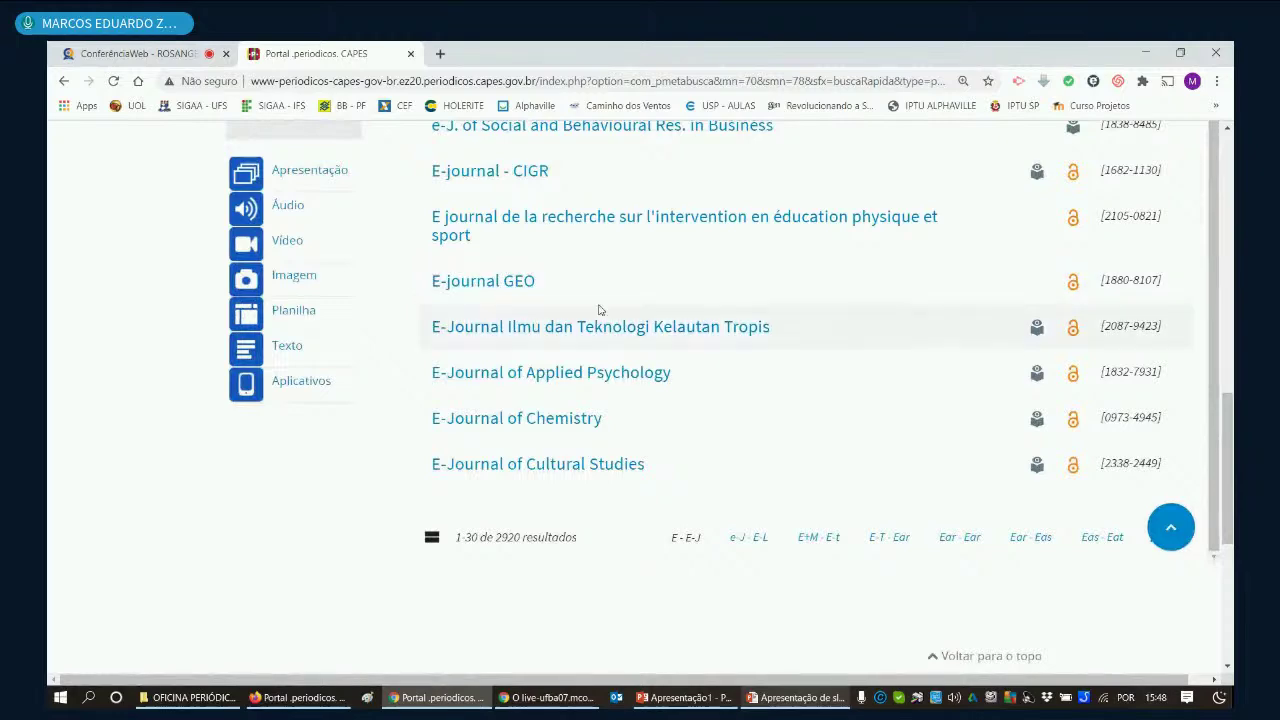
{"action": "scroll", "coordinate": [650, 350], "scroll_direction": "up", "scroll_amount": 5}
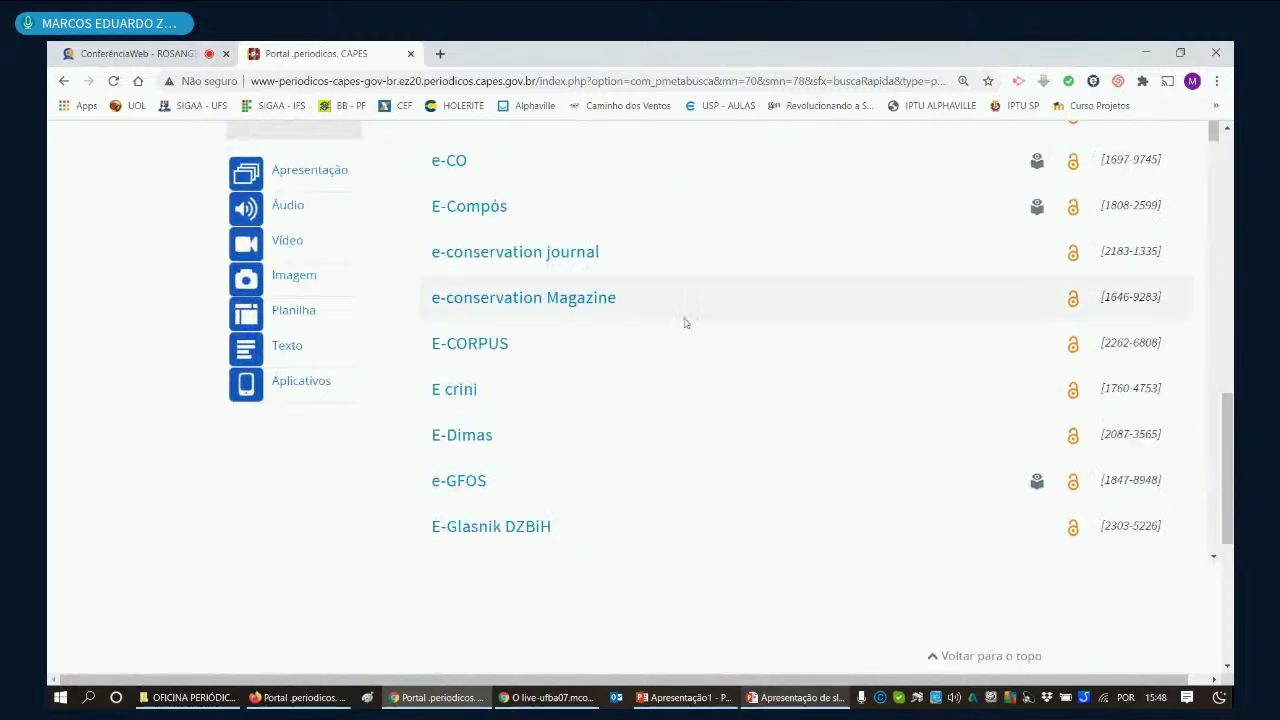
{"action": "scroll", "coordinate": [686, 322], "scroll_direction": "up", "scroll_amount": 10}
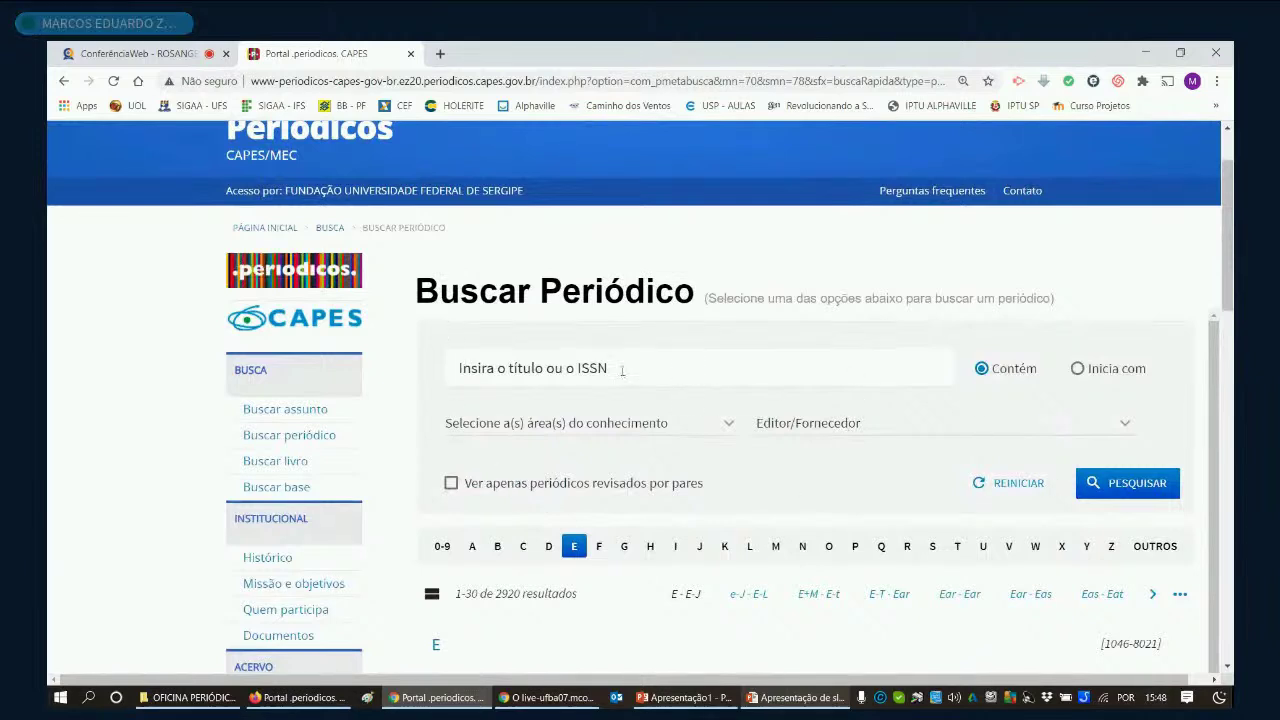
Step: Enter "harvard" as the periodical title and choose the suggestion Harvard Business Review
{"action": "left_click", "coordinate": [698, 368]}
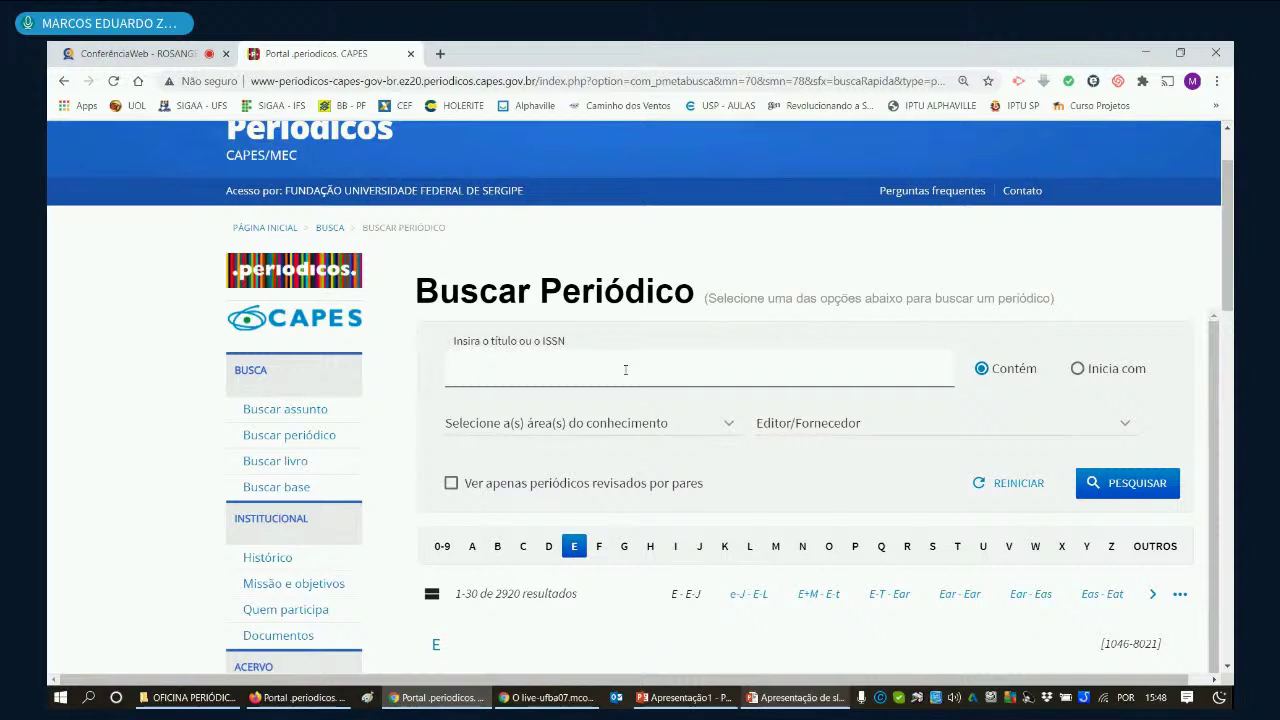
{"action": "type", "text": "har"}
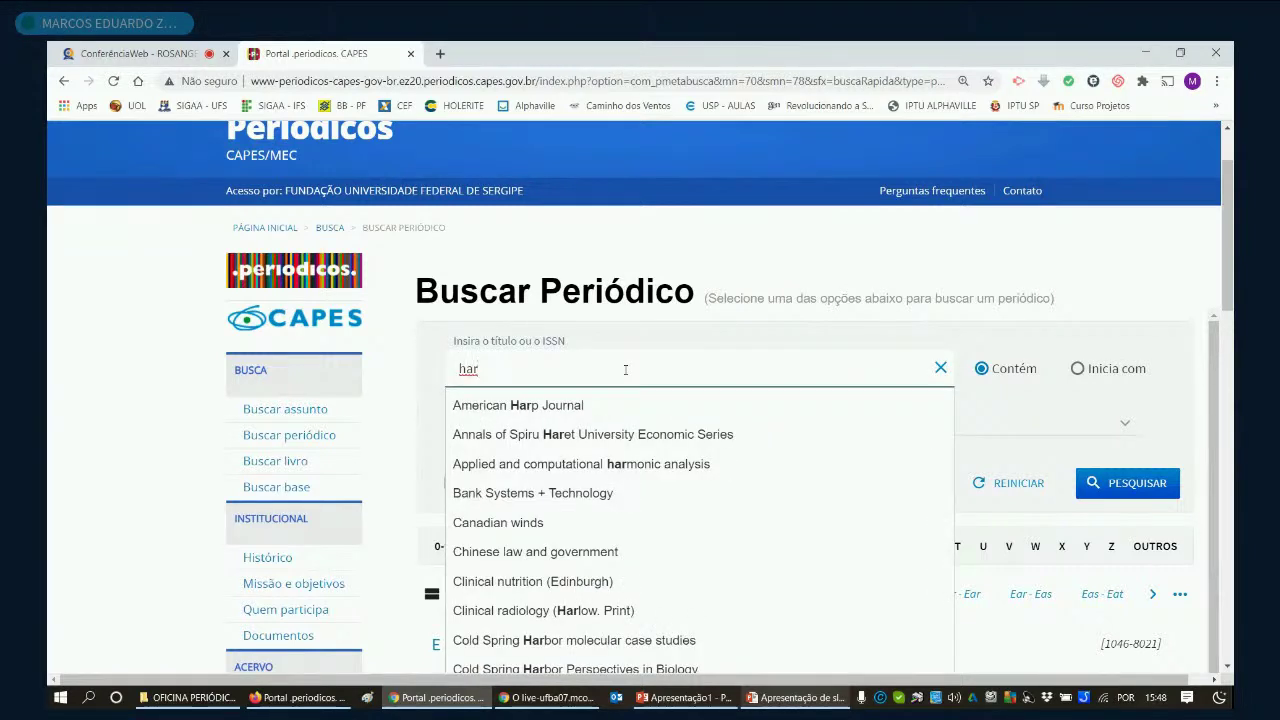
{"action": "type", "text": "wa"}
{"action": "key", "text": "BackSpace"}
{"action": "key", "text": "BackSpace"}
{"action": "type", "text": "var"}
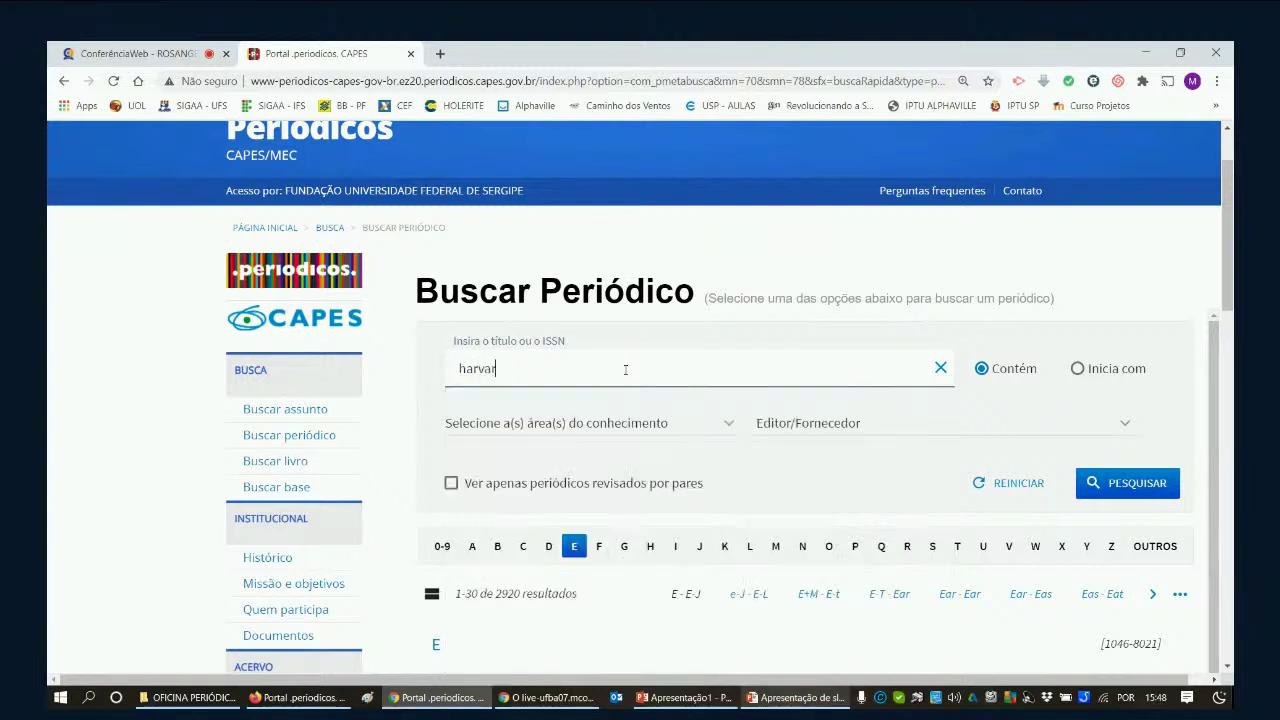
{"action": "type", "text": "d"}
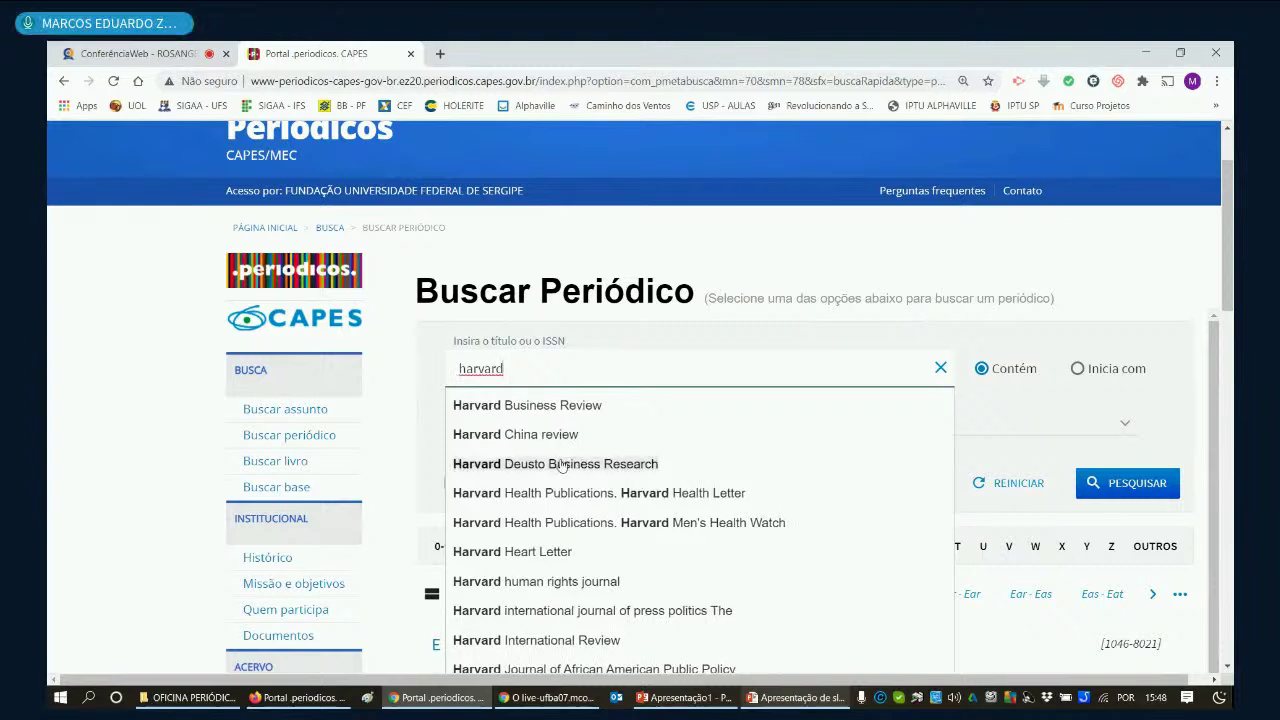
{"action": "left_click", "coordinate": [559, 408]}
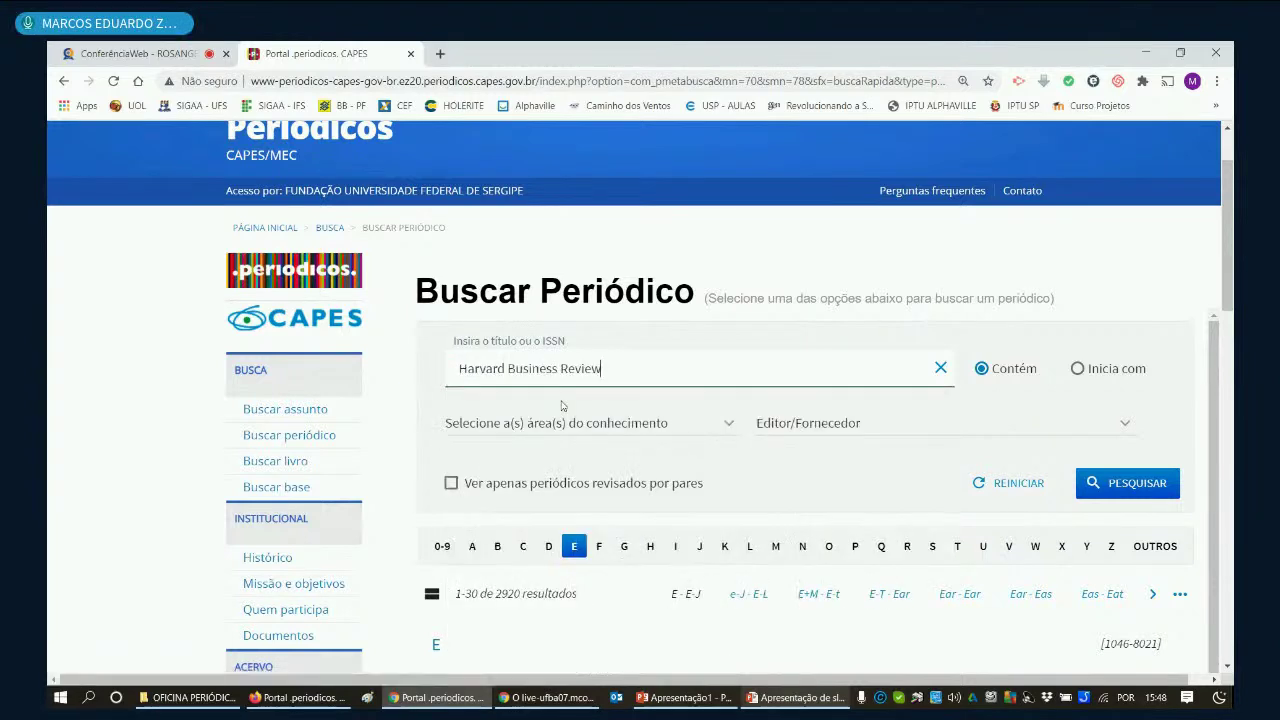
Step: Run the search for Harvard Business Review and open the record details of the journal found
{"action": "left_click", "coordinate": [1135, 483]}
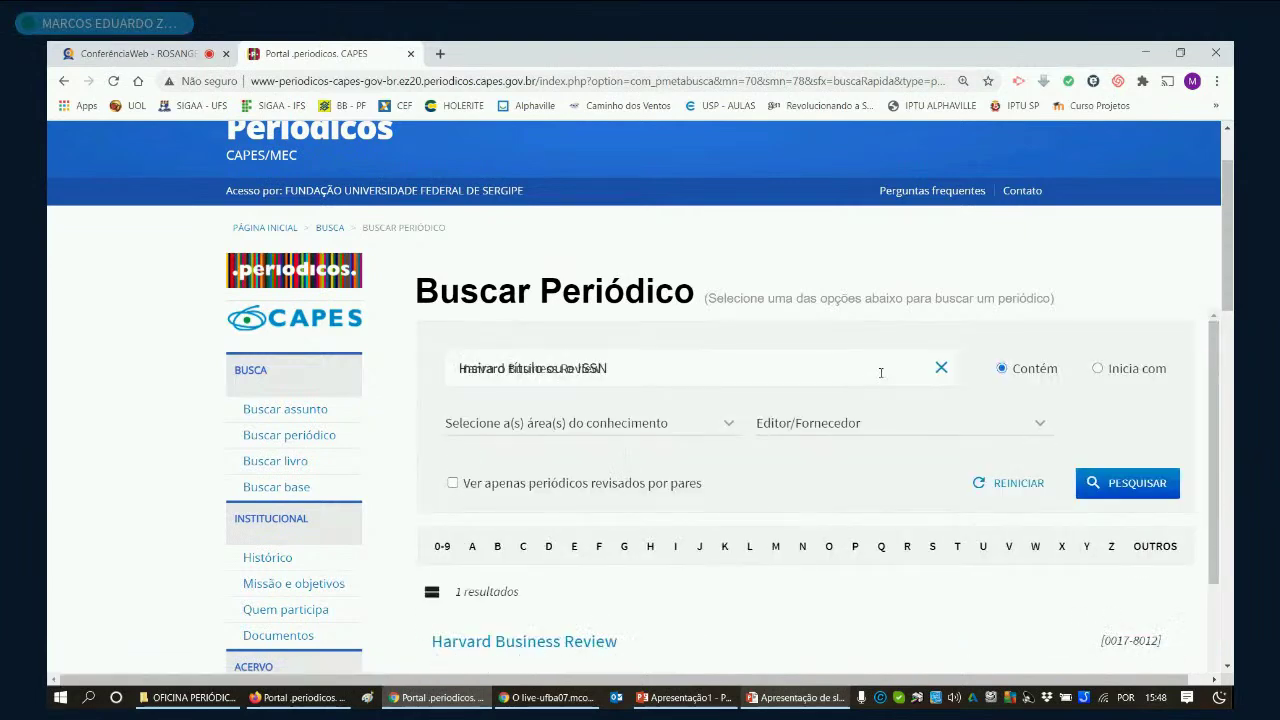
{"action": "scroll", "coordinate": [800, 400], "scroll_direction": "down", "scroll_amount": 3}
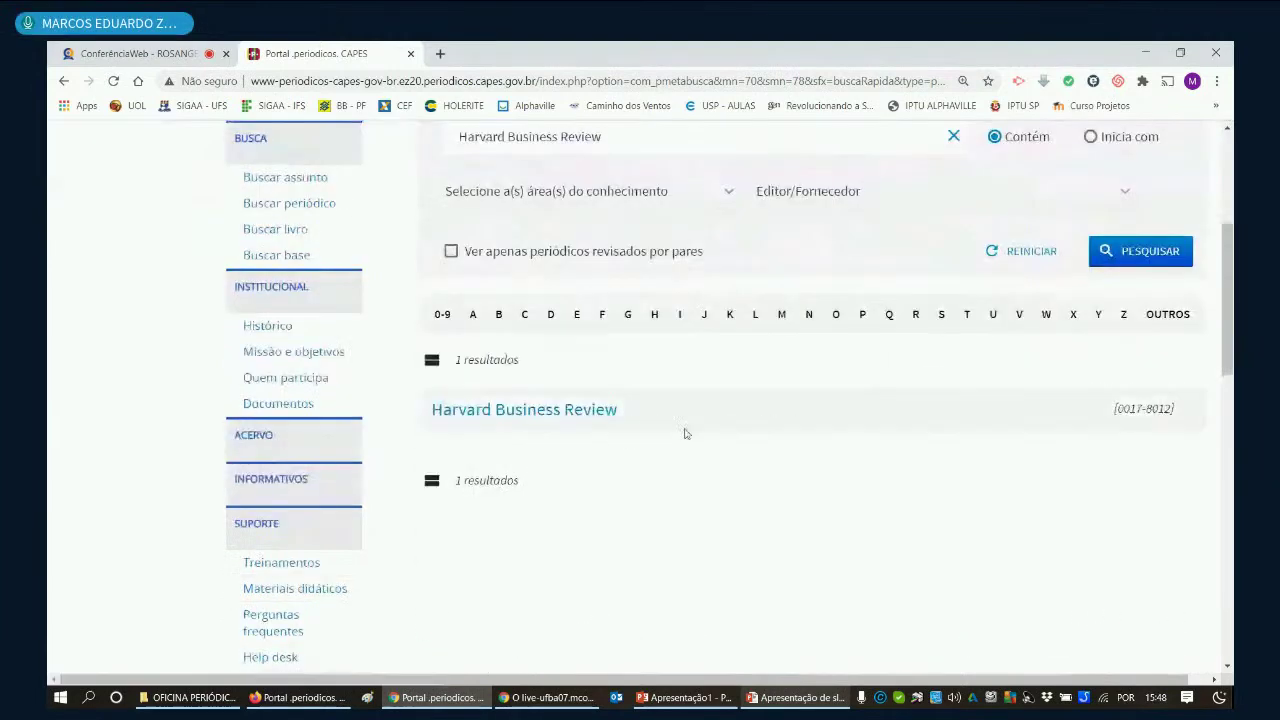
{"action": "left_click", "coordinate": [576, 419]}
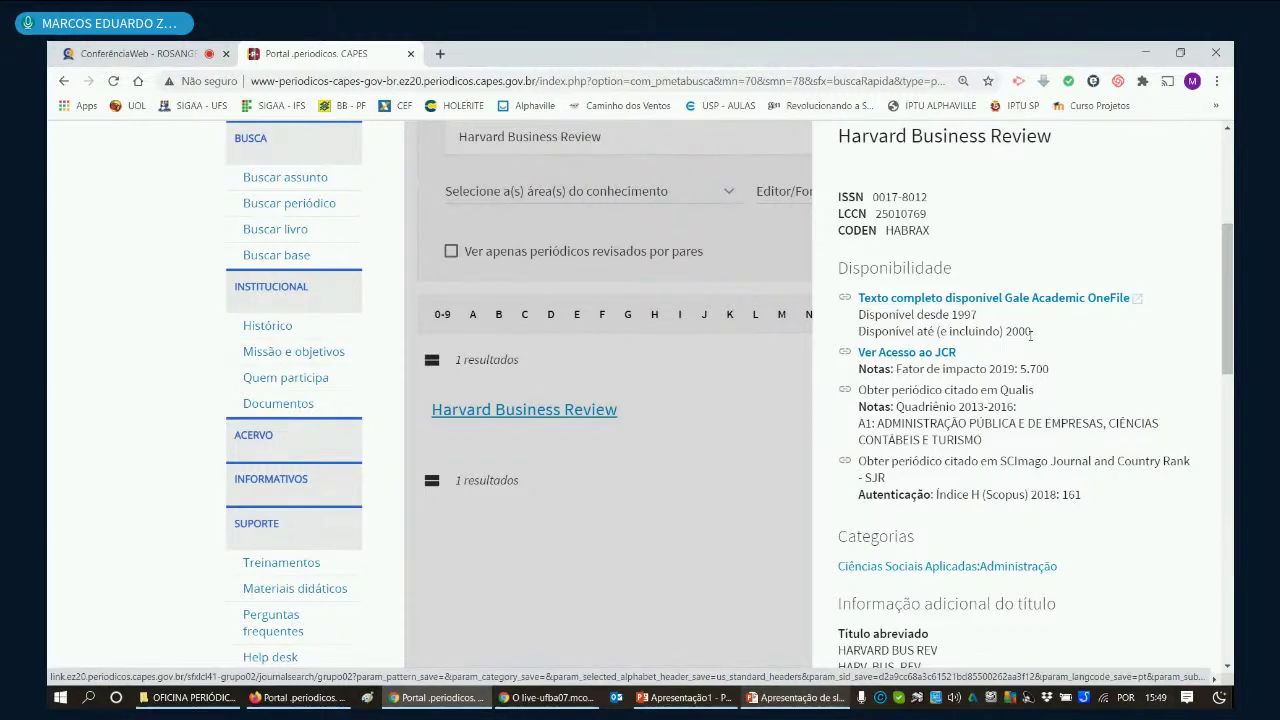
Step: Review the Harvard Business Review availability details and open its full text in Gale Academic OneFile
{"action": "scroll", "coordinate": [1030, 336], "scroll_direction": "down", "scroll_amount": 1}
{"action": "scroll", "coordinate": [1030, 336], "scroll_direction": "down", "scroll_amount": 2}
{"action": "scroll", "coordinate": [943, 334], "scroll_direction": "up", "scroll_amount": 3}
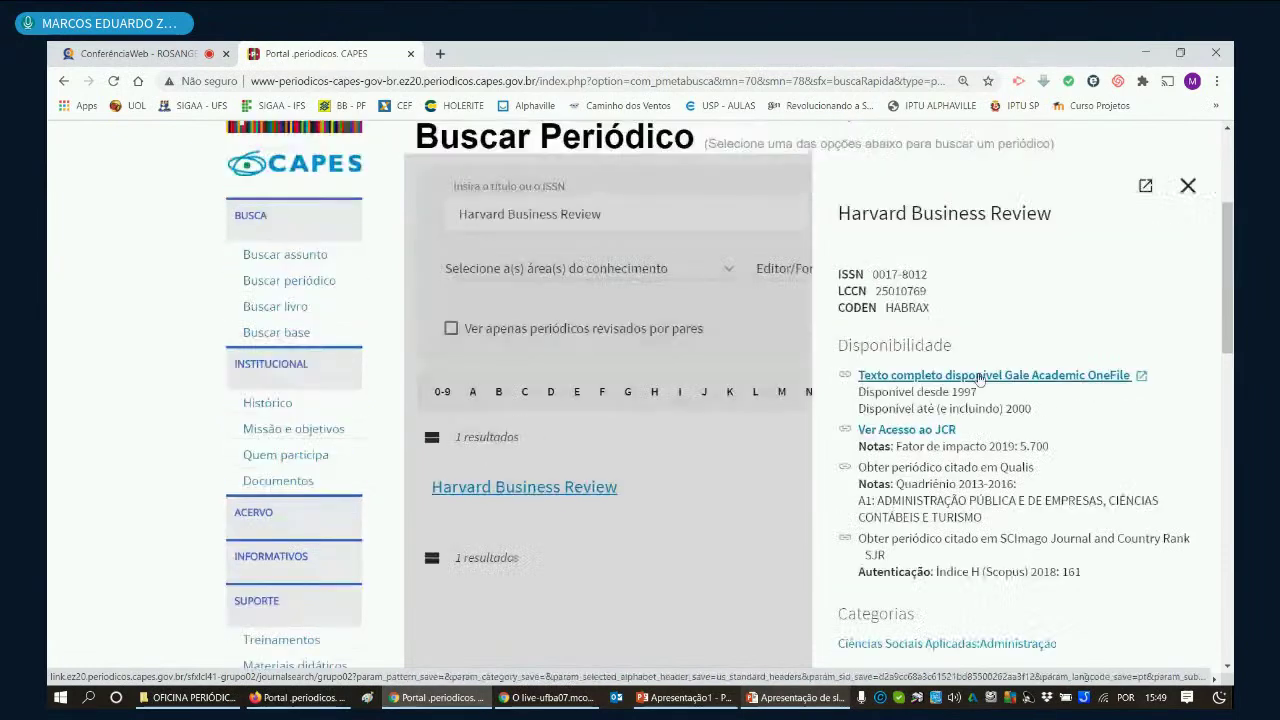
{"action": "left_click", "coordinate": [980, 377]}
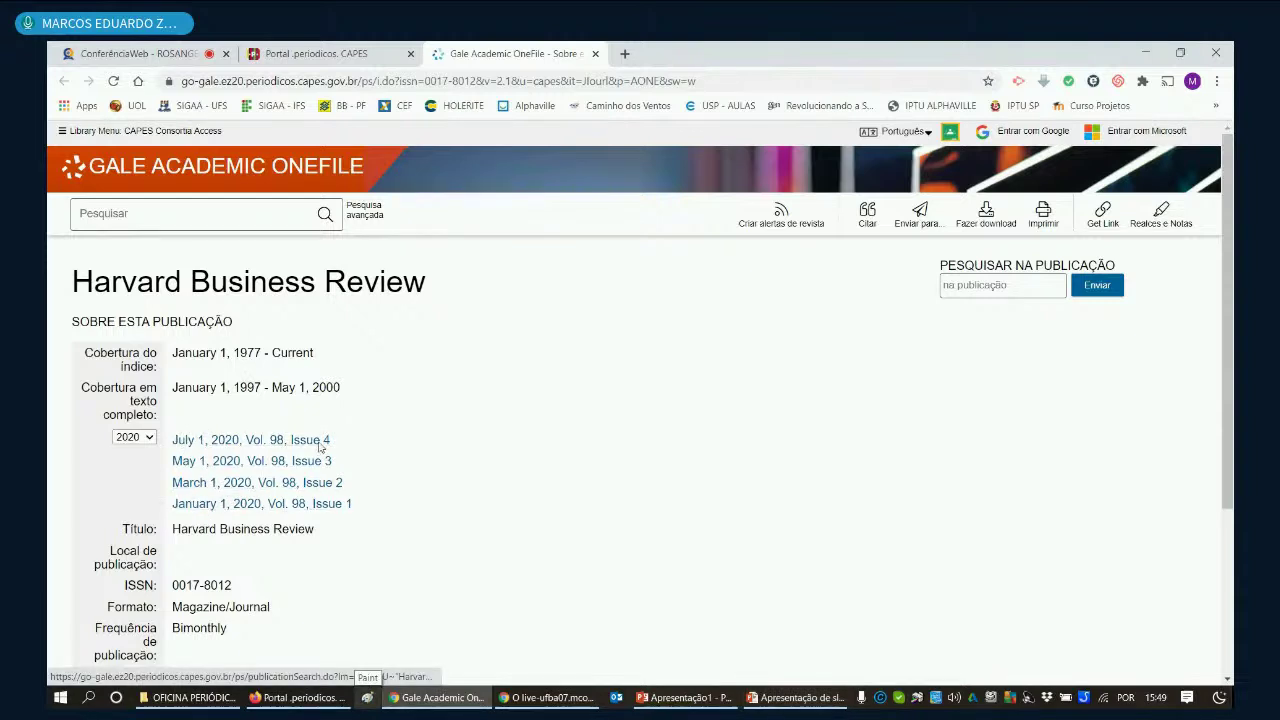
Step: Open the July 1, 2020 issue, Vol. 98, Issue 4, of Harvard Business Review
{"action": "scroll", "coordinate": [397, 426], "scroll_direction": "down", "scroll_amount": 5}
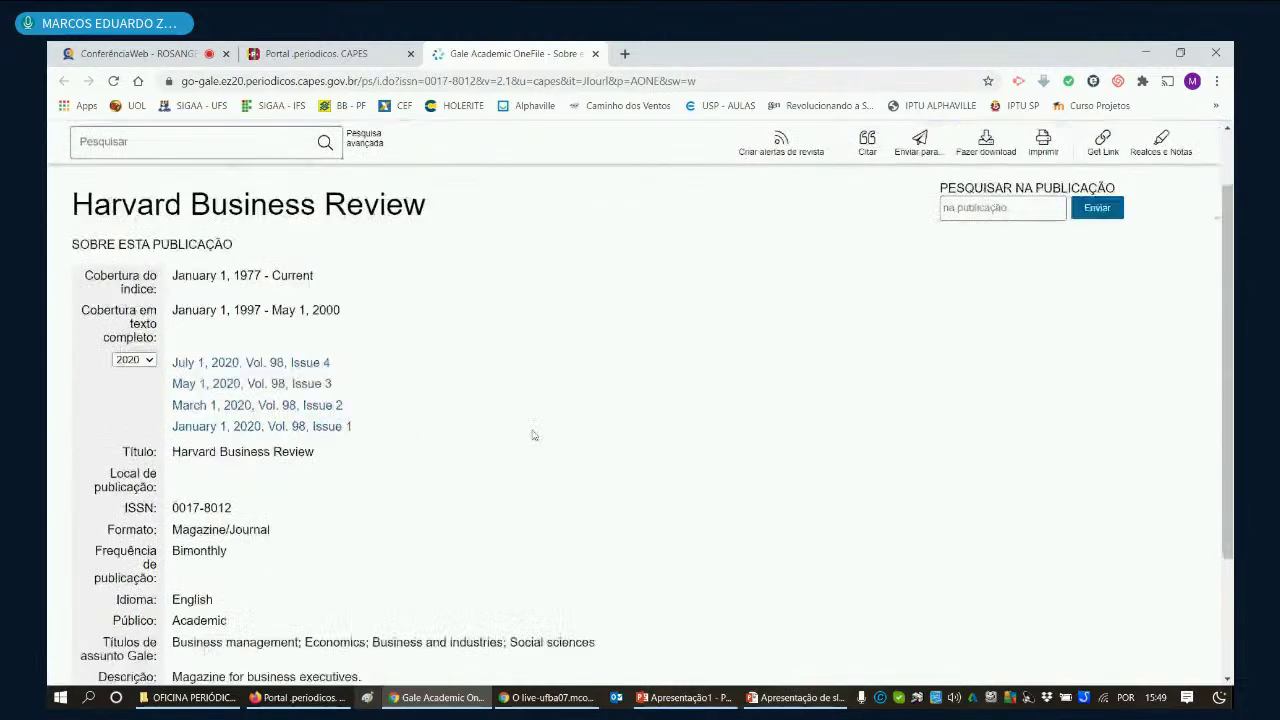
{"action": "scroll", "coordinate": [424, 357], "scroll_direction": "up", "scroll_amount": 3}
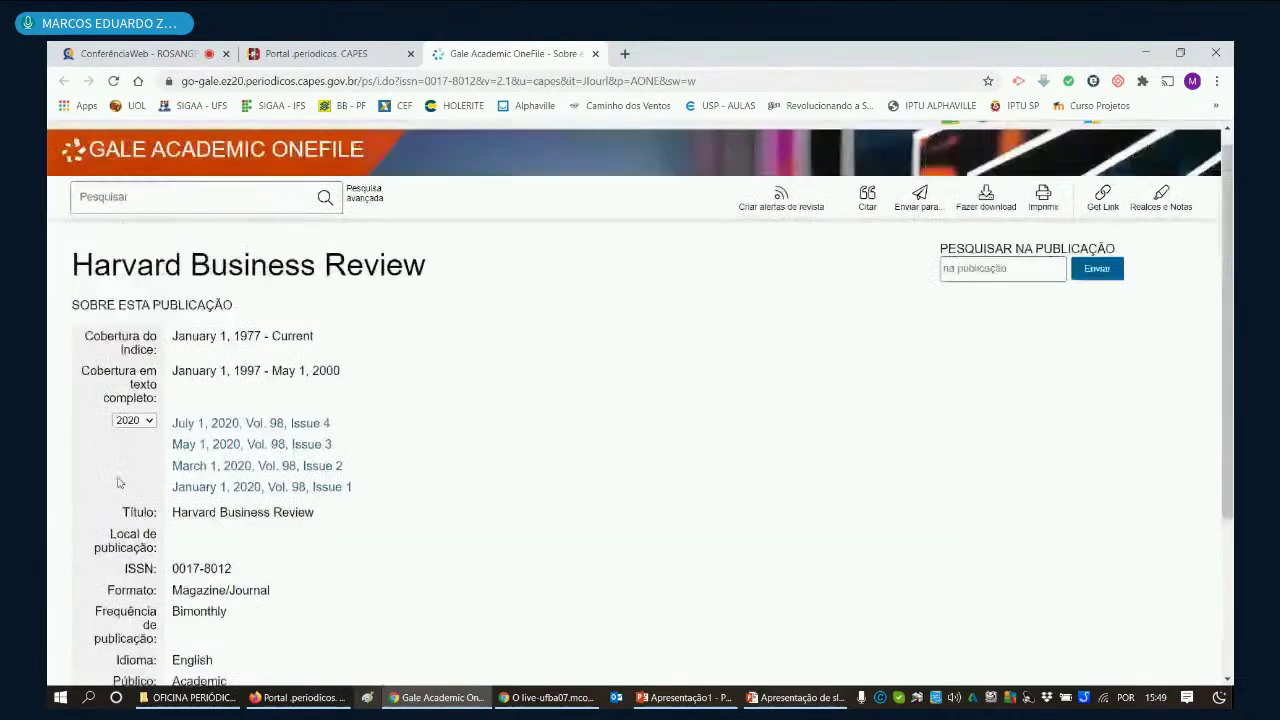
{"action": "left_click", "coordinate": [218, 424]}
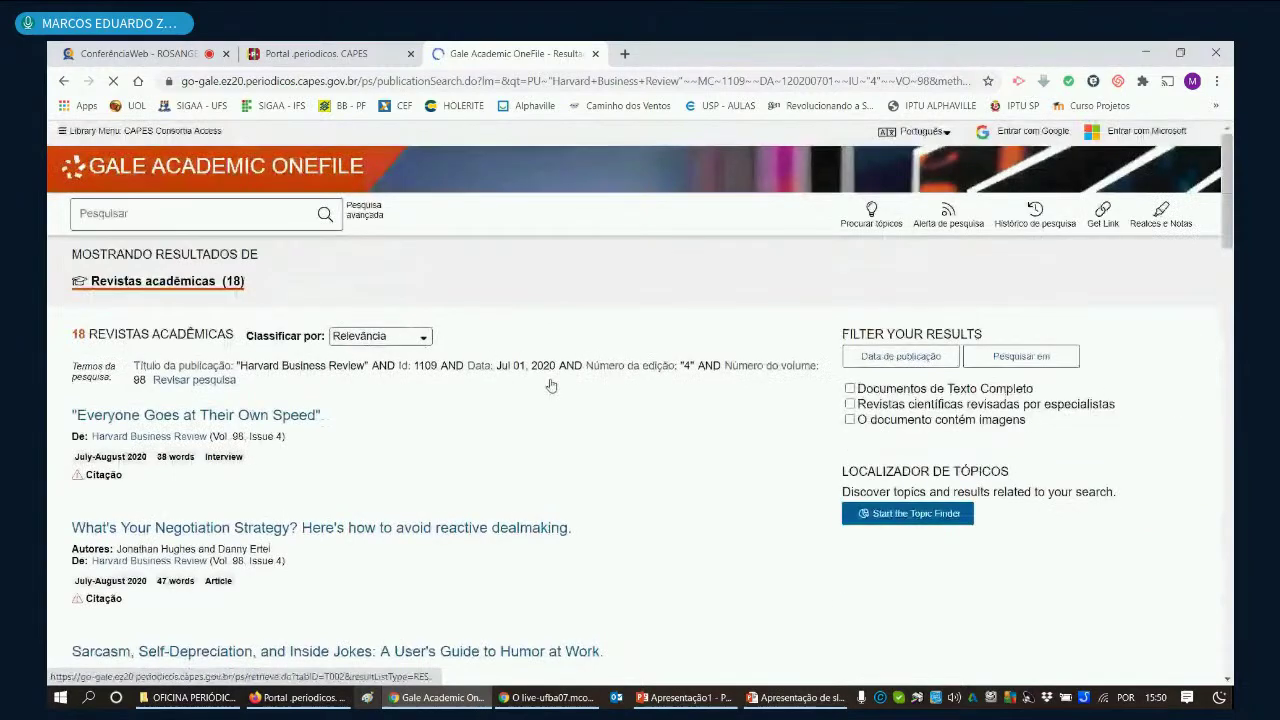
Step: Look through the articles listed for the July 2020 issue and the type of content offered for each
{"action": "scroll", "coordinate": [446, 377], "scroll_direction": "down", "scroll_amount": 3}
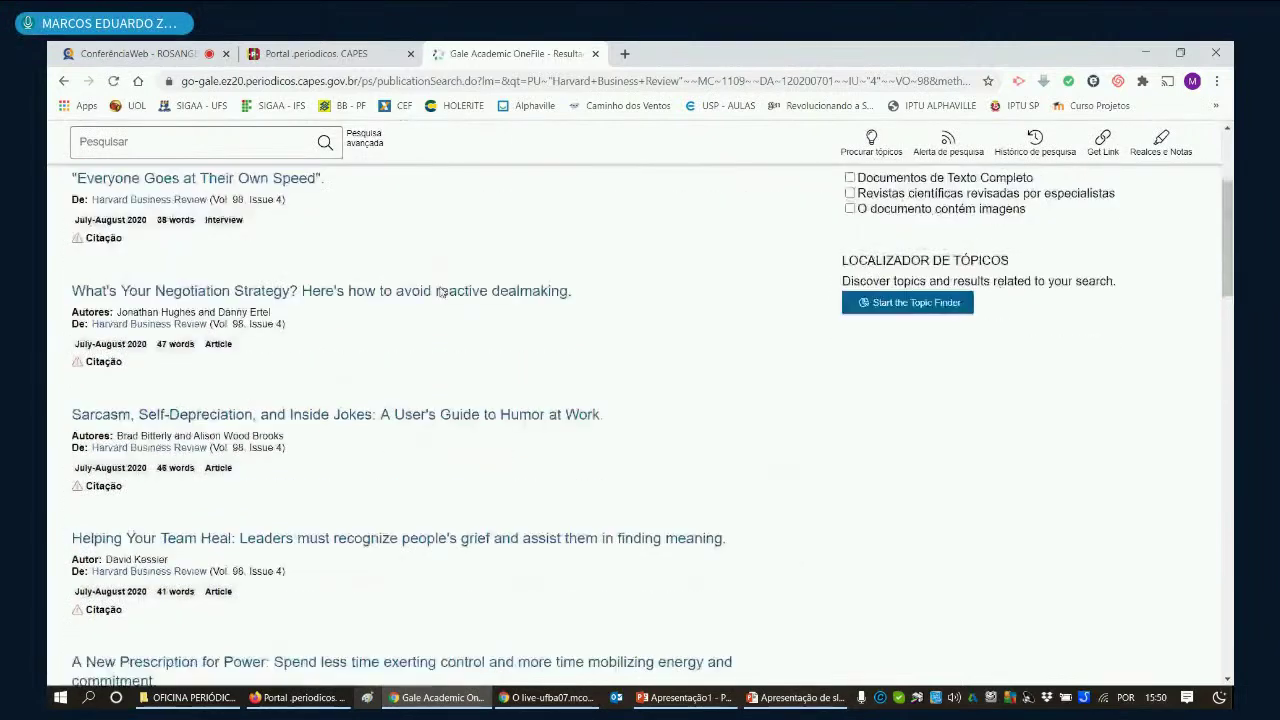
{"action": "scroll", "coordinate": [614, 331], "scroll_direction": "down", "scroll_amount": 2}
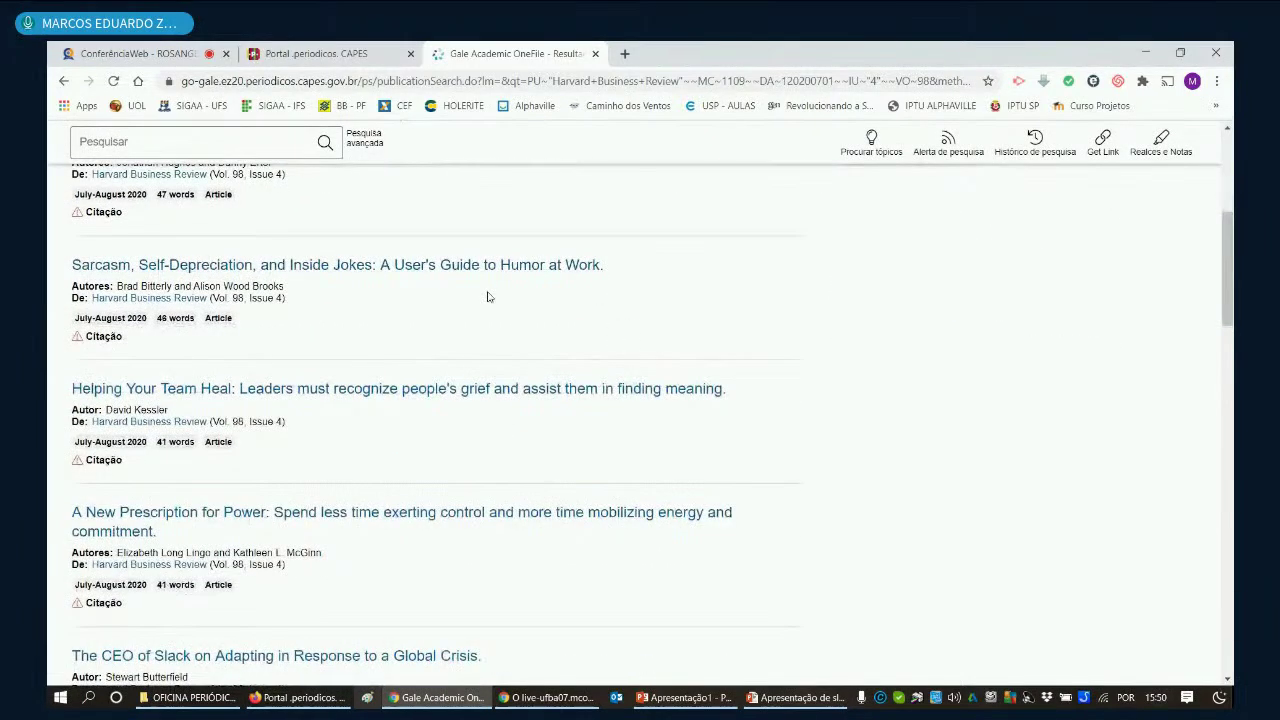
{"action": "scroll", "coordinate": [480, 300], "scroll_direction": "down", "scroll_amount": 1}
{"action": "scroll", "coordinate": [476, 307], "scroll_direction": "down", "scroll_amount": 1}
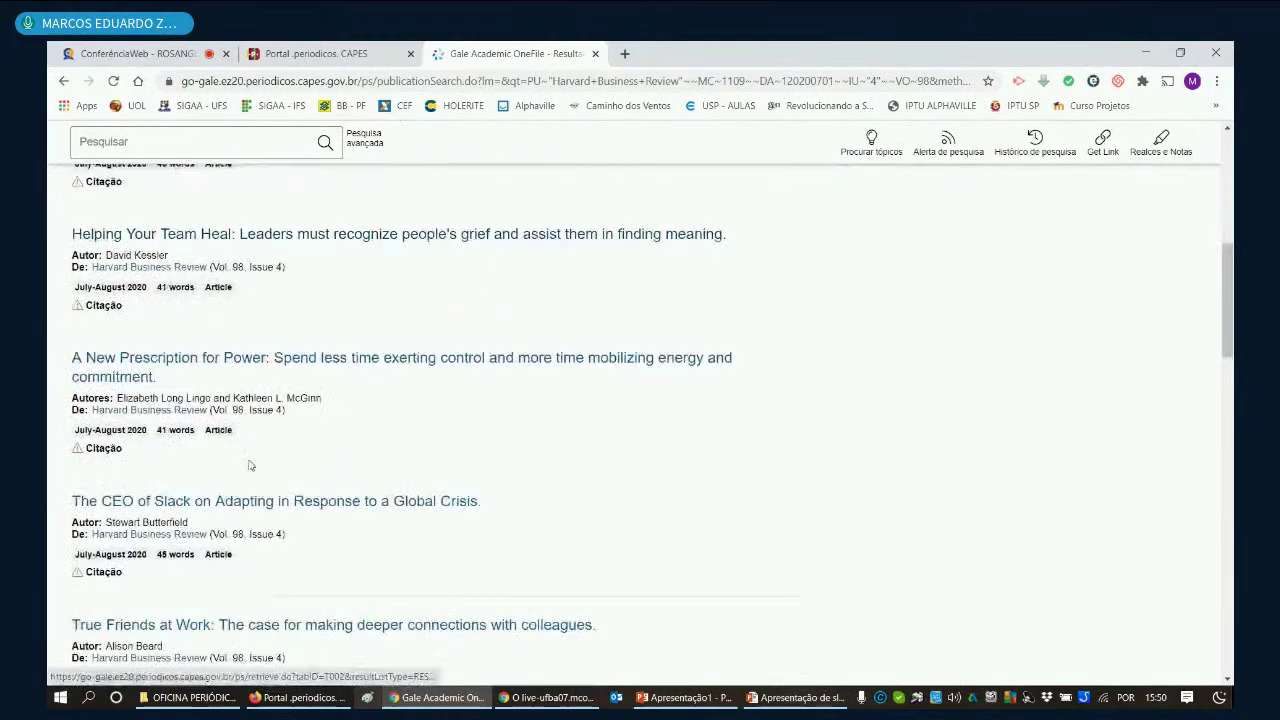
{"action": "scroll", "coordinate": [432, 366], "scroll_direction": "down", "scroll_amount": 2}
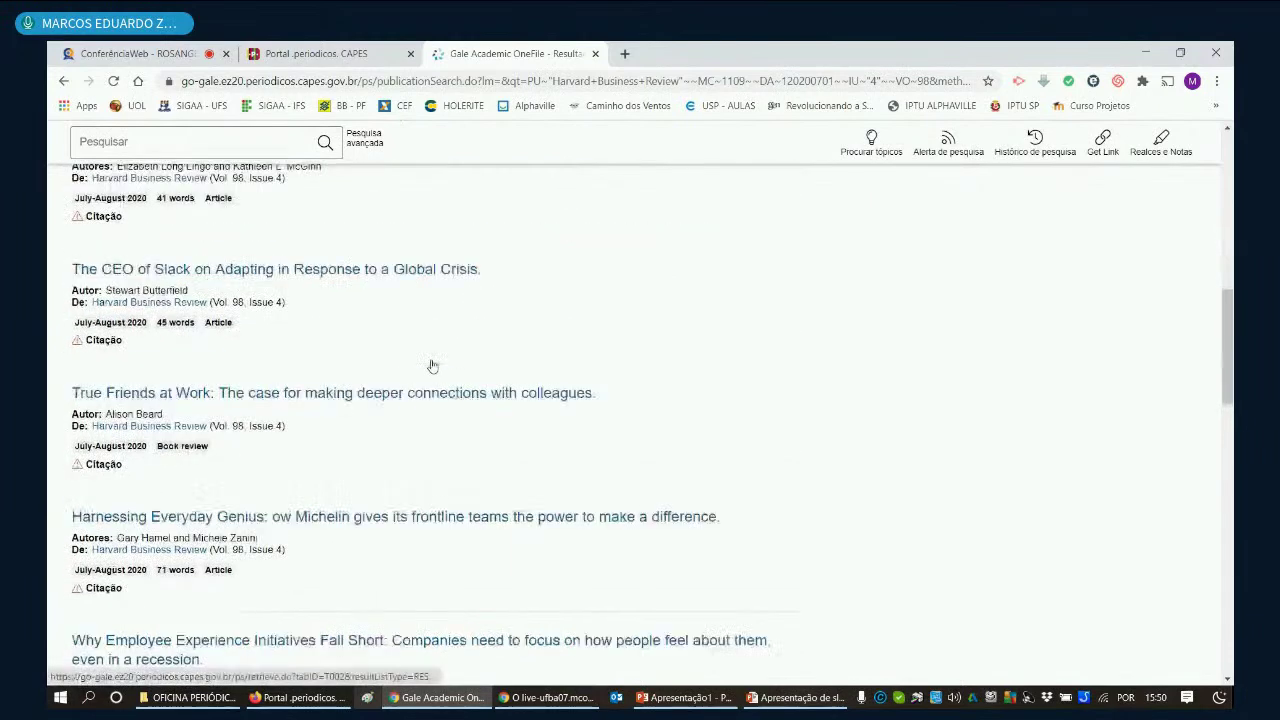
{"action": "scroll", "coordinate": [449, 350], "scroll_direction": "down", "scroll_amount": 3}
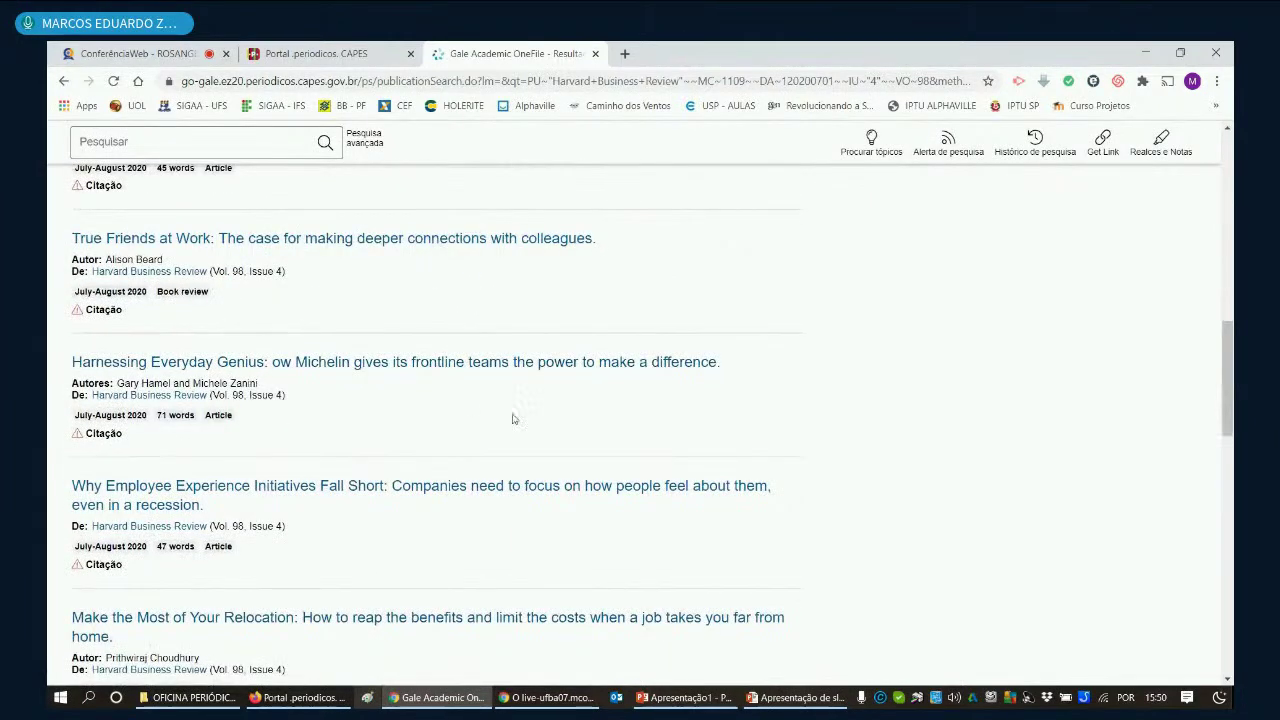
{"action": "scroll", "coordinate": [594, 351], "scroll_direction": "up", "scroll_amount": 2}
{"action": "scroll", "coordinate": [643, 357], "scroll_direction": "down", "scroll_amount": 5}
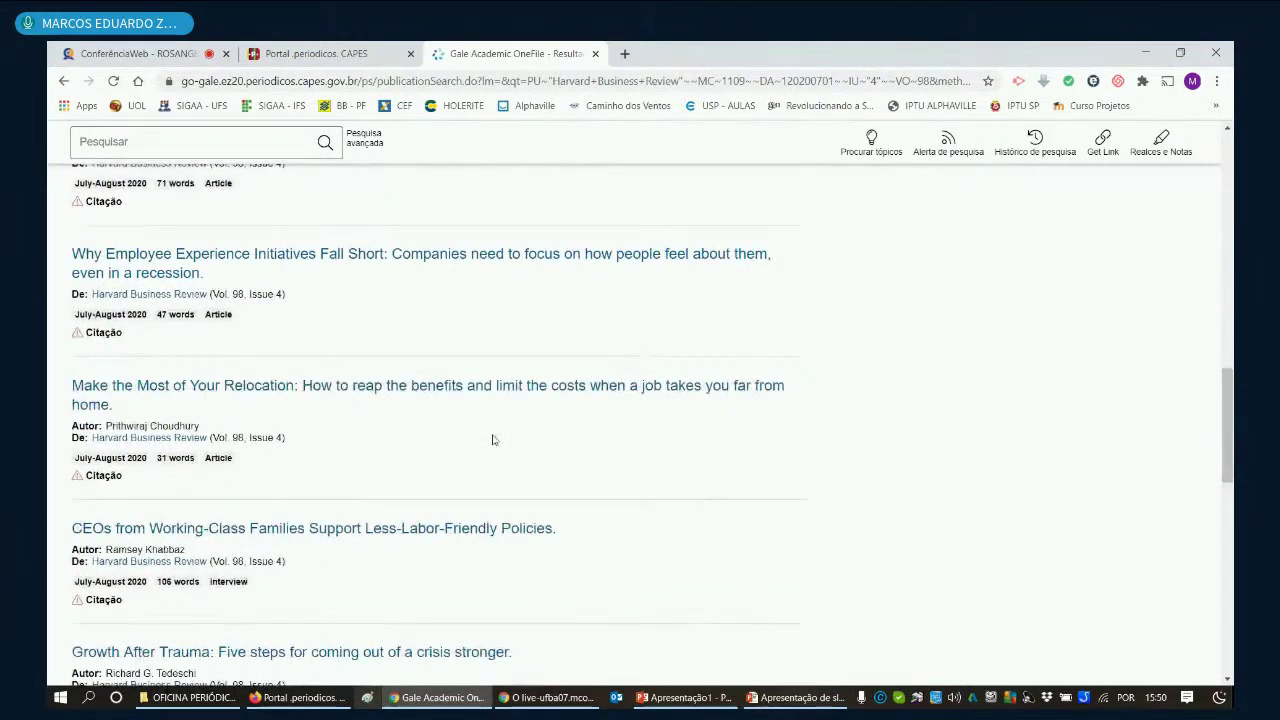
{"action": "scroll", "coordinate": [492, 440], "scroll_direction": "down", "scroll_amount": 1}
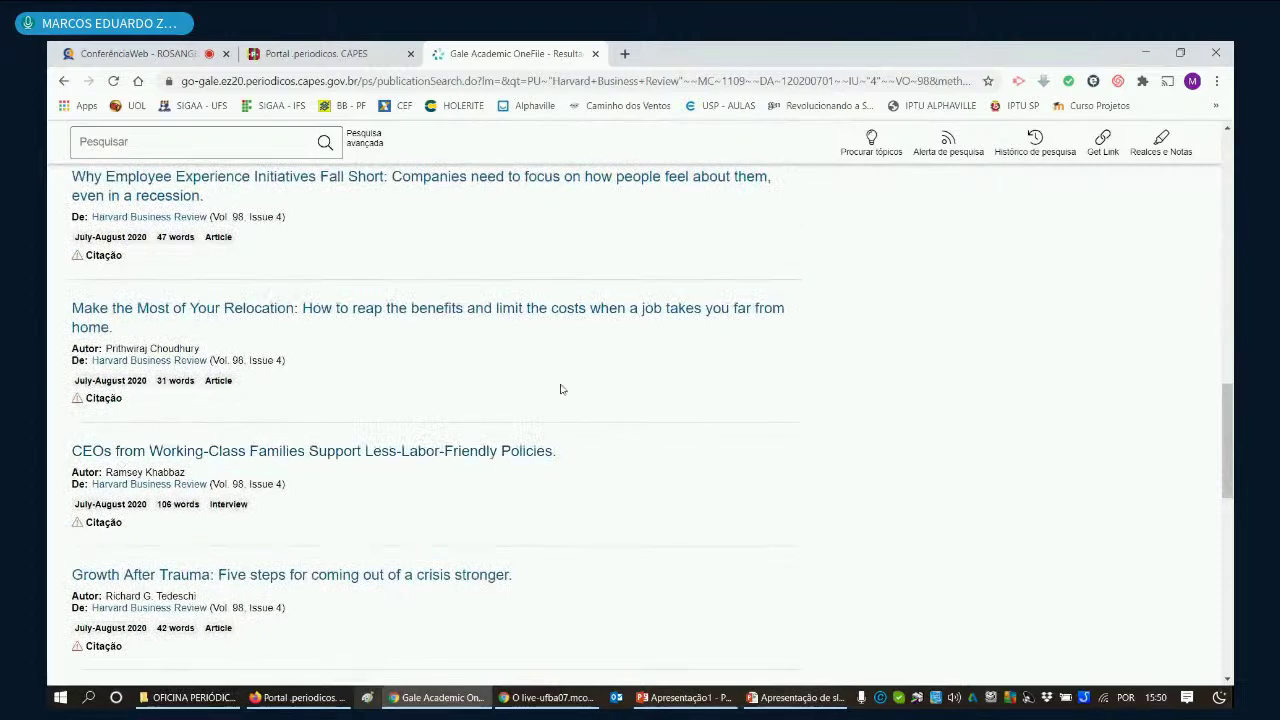
{"action": "scroll", "coordinate": [560, 388], "scroll_direction": "down", "scroll_amount": 1}
{"action": "scroll", "coordinate": [560, 389], "scroll_direction": "down", "scroll_amount": 3}
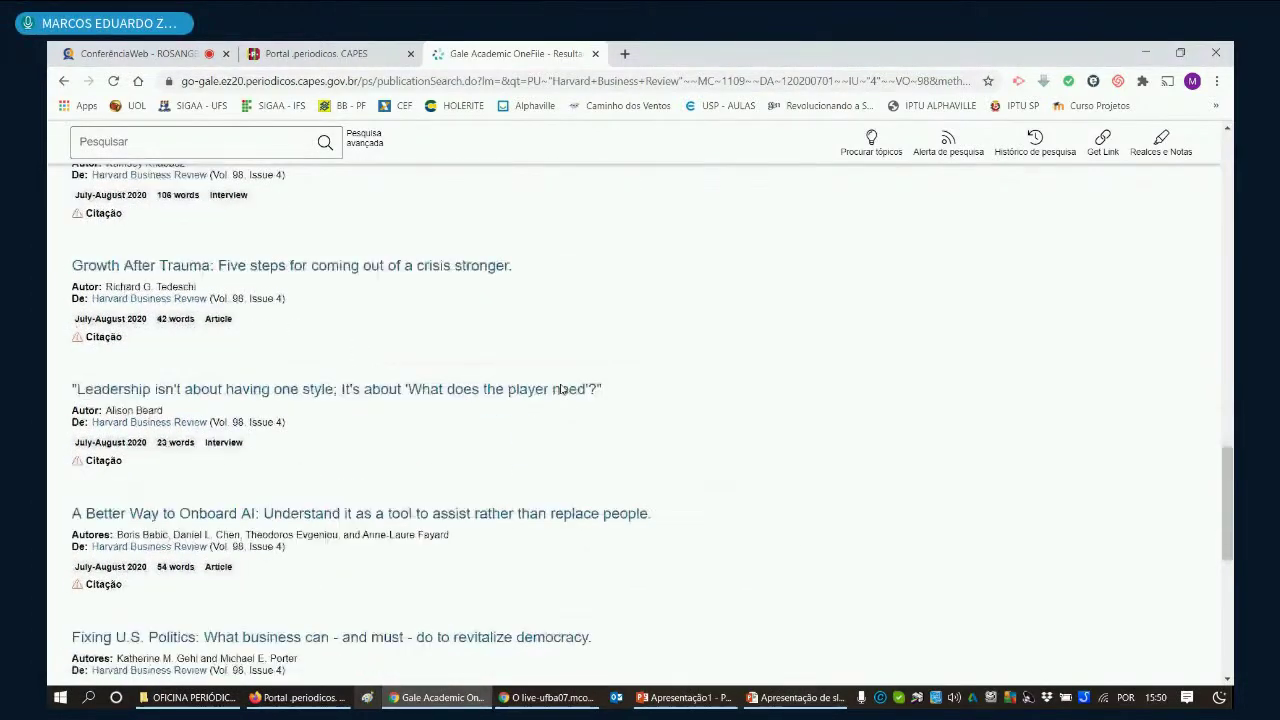
{"action": "scroll", "coordinate": [556, 399], "scroll_direction": "down", "scroll_amount": 2}
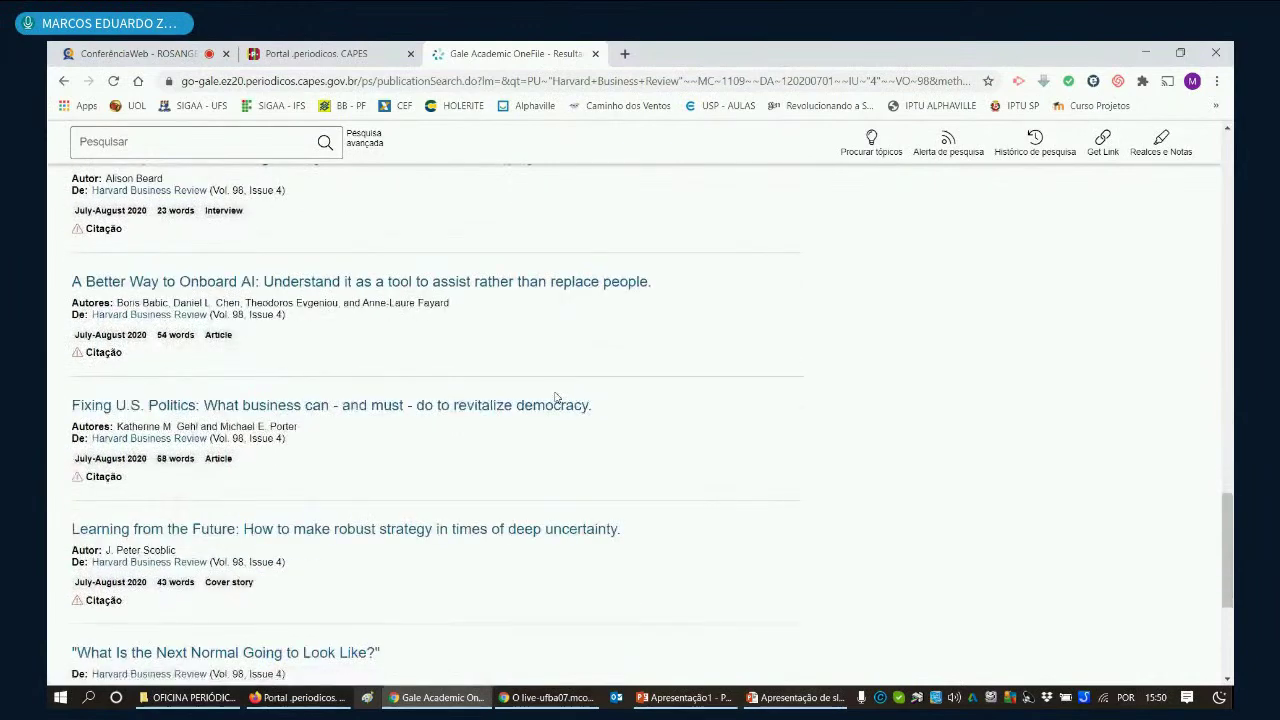
{"action": "scroll", "coordinate": [556, 399], "scroll_direction": "down", "scroll_amount": 1}
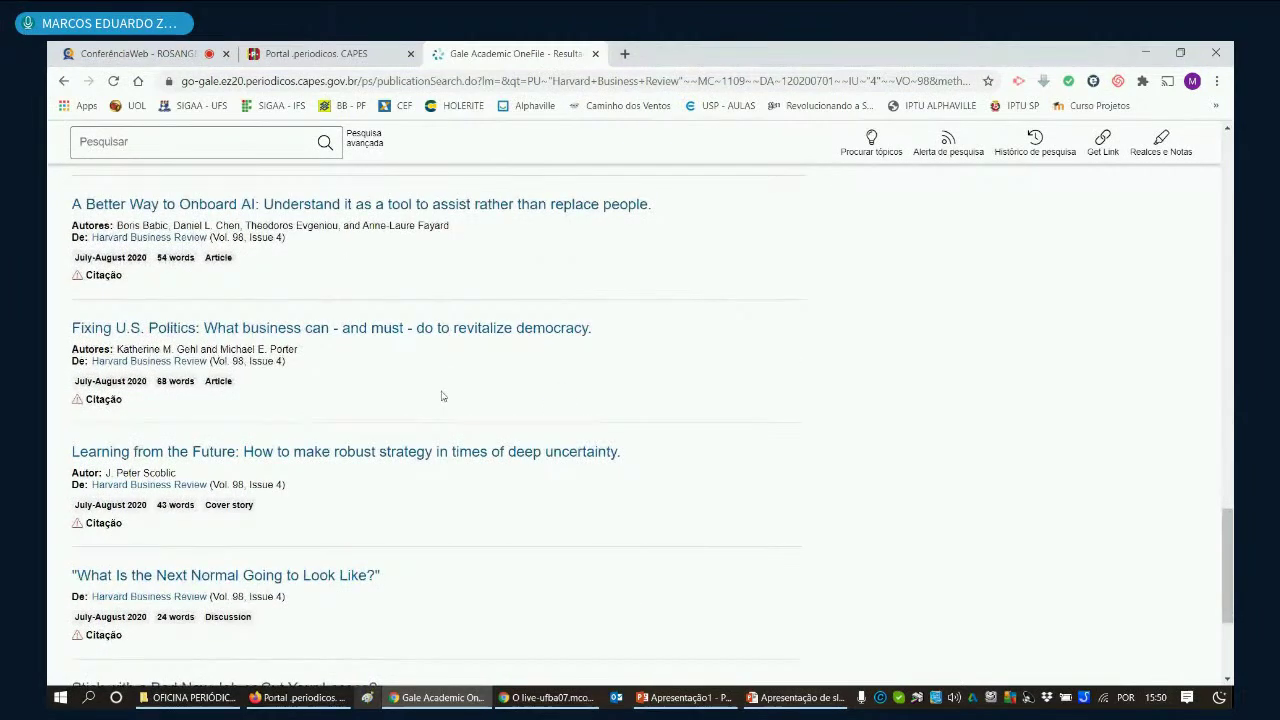
{"action": "scroll", "coordinate": [438, 388], "scroll_direction": "up", "scroll_amount": 15}
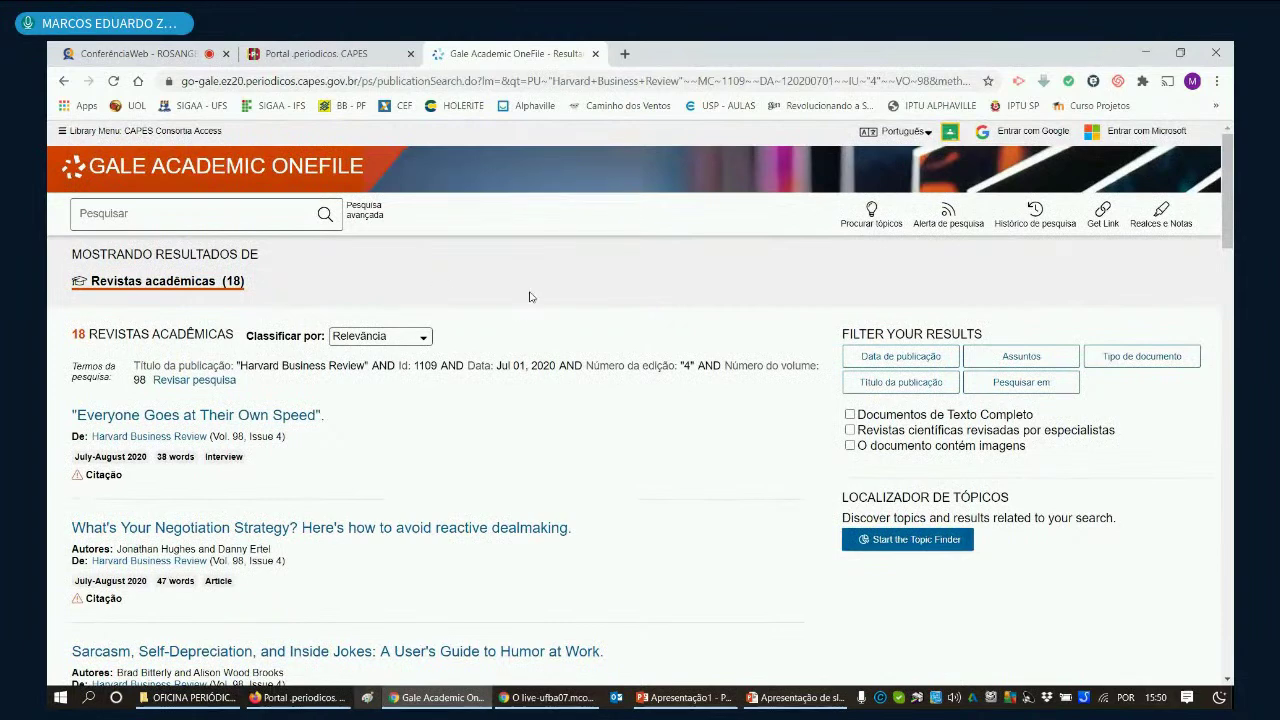
{"action": "scroll", "coordinate": [531, 297], "scroll_direction": "down", "scroll_amount": 15}
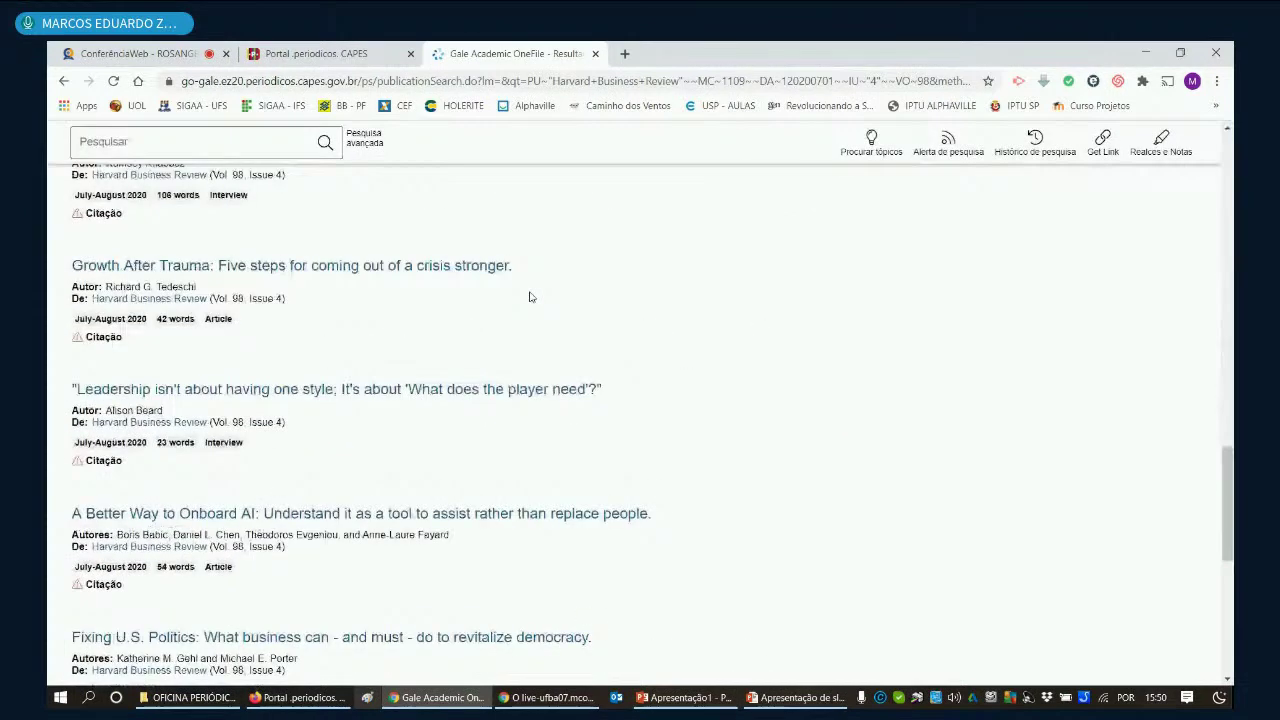
{"action": "scroll", "coordinate": [531, 297], "scroll_direction": "down", "scroll_amount": 6}
{"action": "scroll", "coordinate": [531, 297], "scroll_direction": "up", "scroll_amount": 4}
{"action": "scroll", "coordinate": [531, 297], "scroll_direction": "up", "scroll_amount": 12}
{"action": "scroll", "coordinate": [531, 297], "scroll_direction": "up", "scroll_amount": 4}
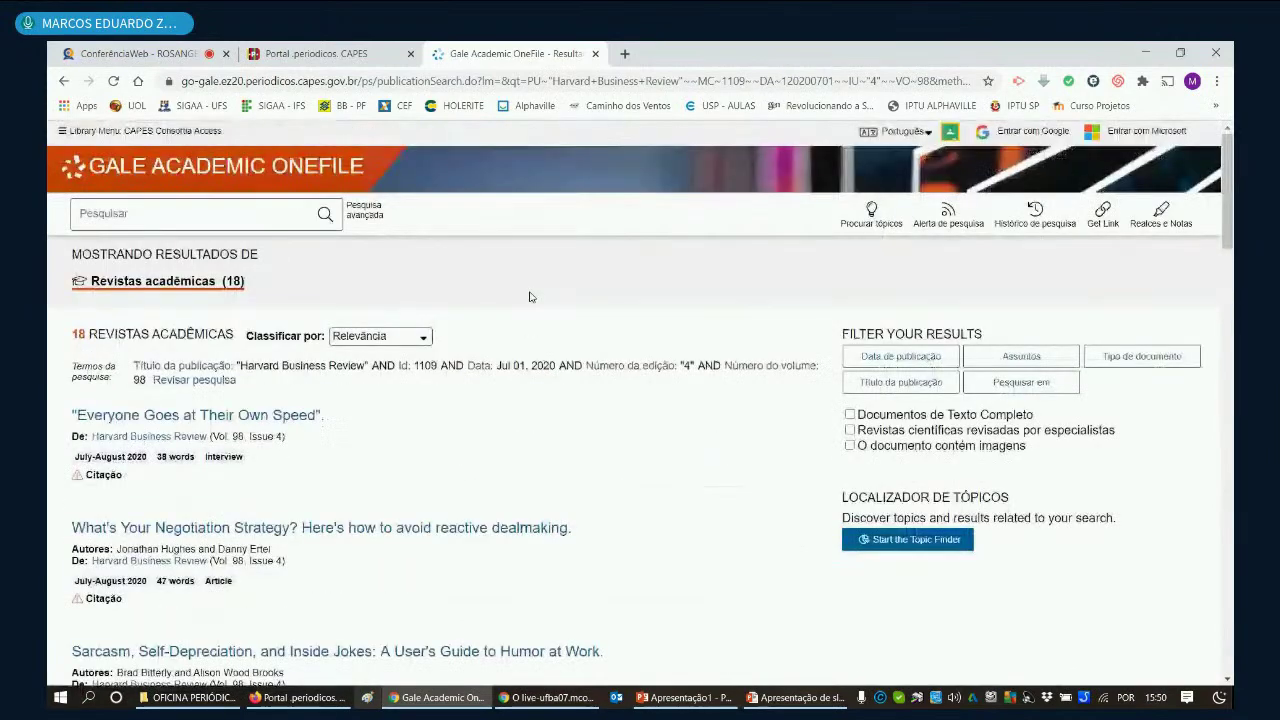
Step: Close the Gale Academic OneFile page and the Harvard Business Review record details to return to the periodical search
{"action": "left_click", "coordinate": [594, 54]}
{"action": "left_click", "coordinate": [734, 406]}
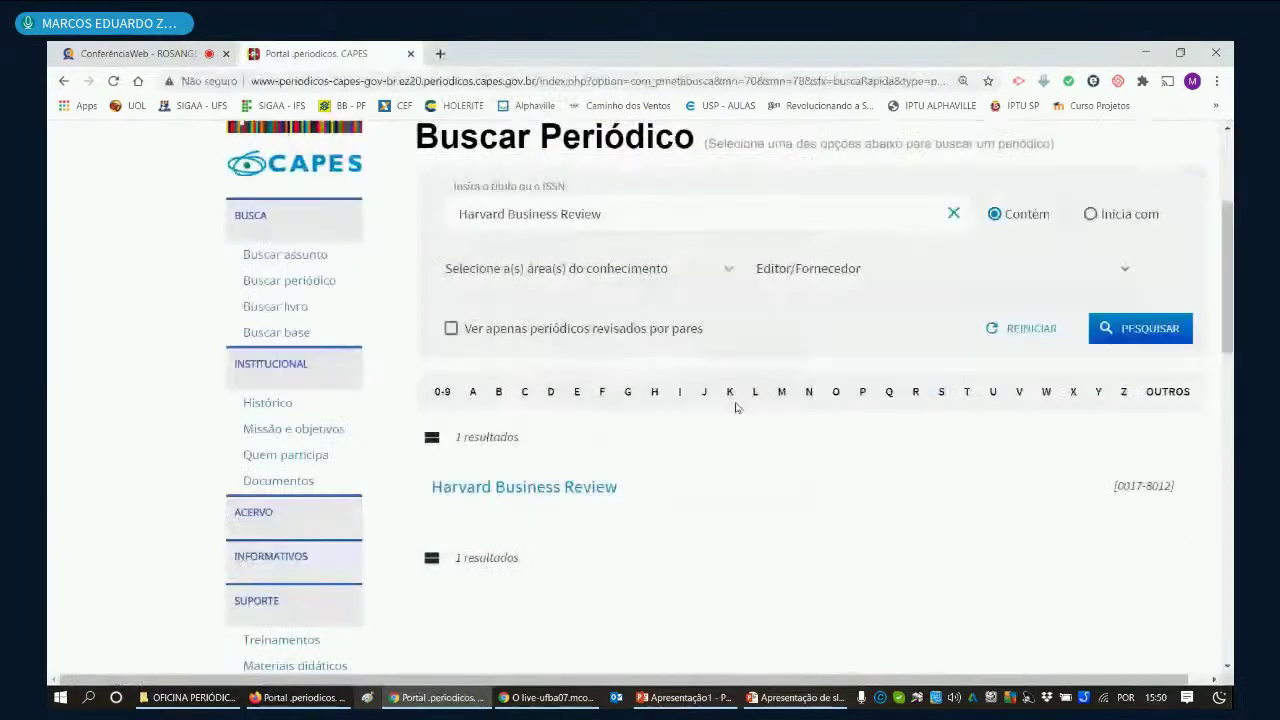
{"action": "scroll", "coordinate": [606, 443], "scroll_direction": "up", "scroll_amount": 5}
{"action": "scroll", "coordinate": [606, 440], "scroll_direction": "down", "scroll_amount": 1}
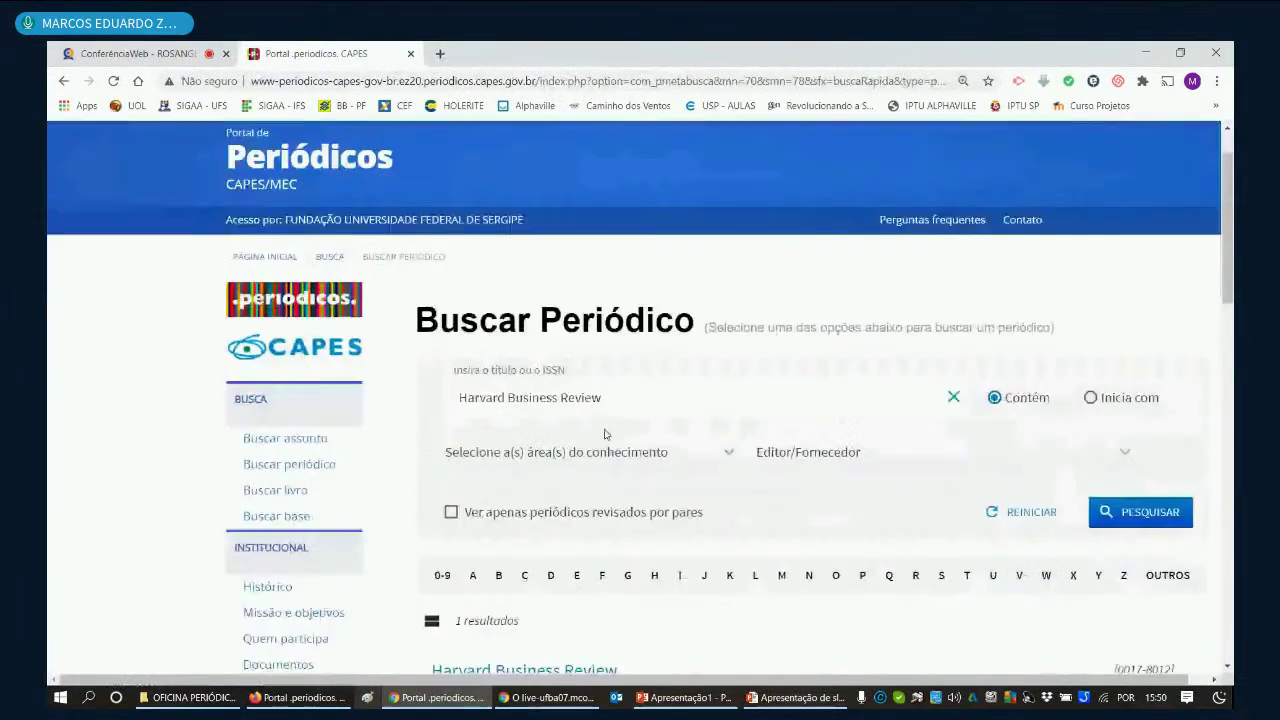
Step: Replace the periodical title with "ensaios fee", choose the suggestion Ensaios FEE and run the search
{"action": "triple_click", "coordinate": [600, 397]}
{"action": "type", "text": "I en"}
{"action": "type", "text": "sai"}
{"action": "type", "text": "os fee"}
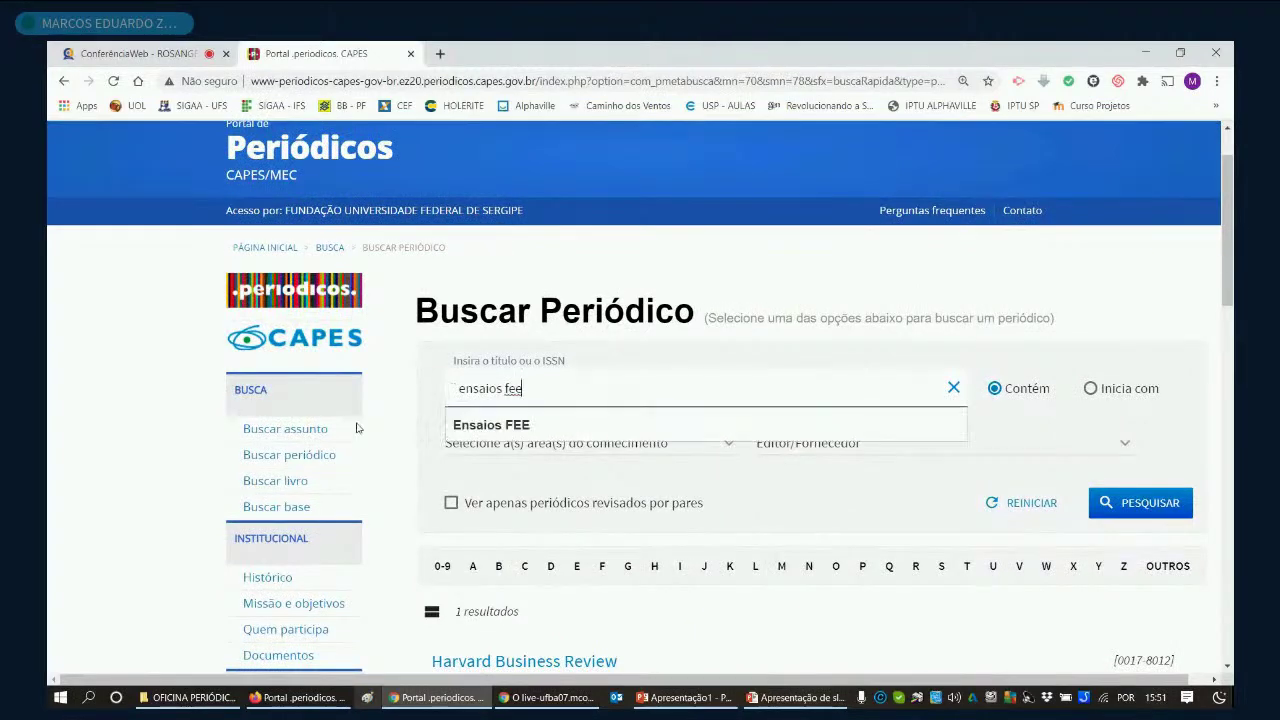
{"action": "left_click", "coordinate": [502, 425]}
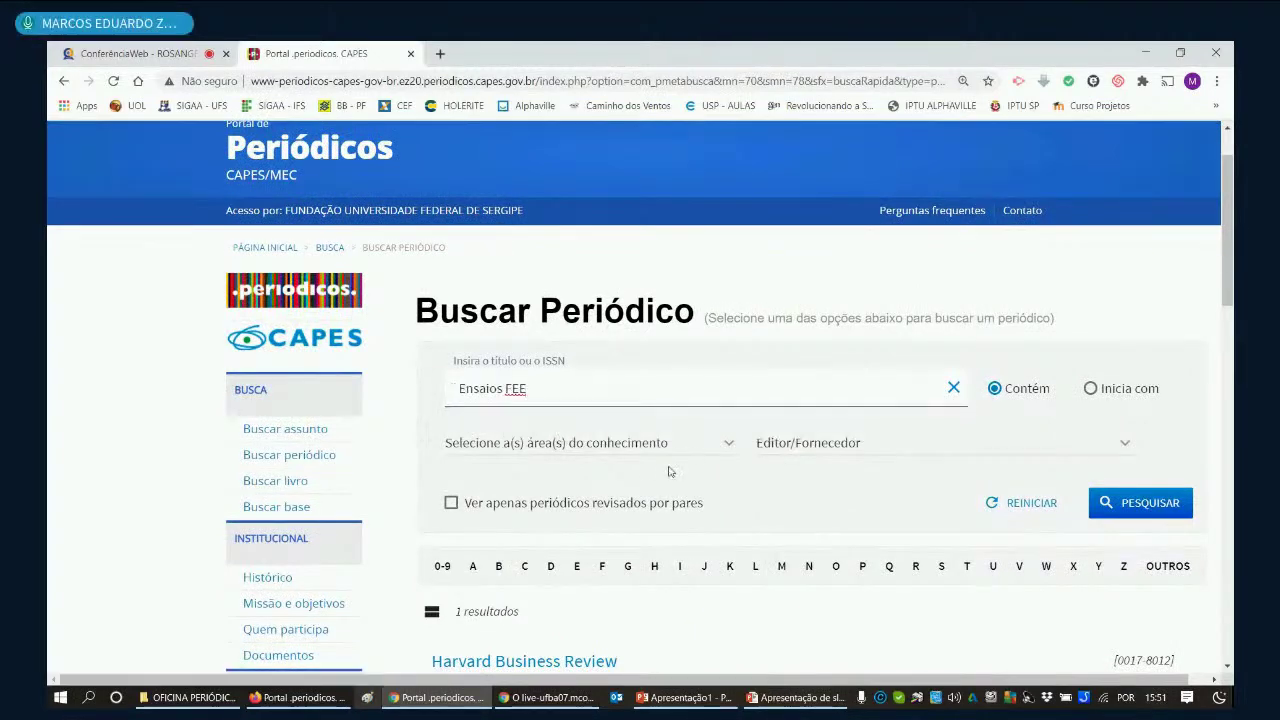
{"action": "left_click", "coordinate": [1133, 507]}
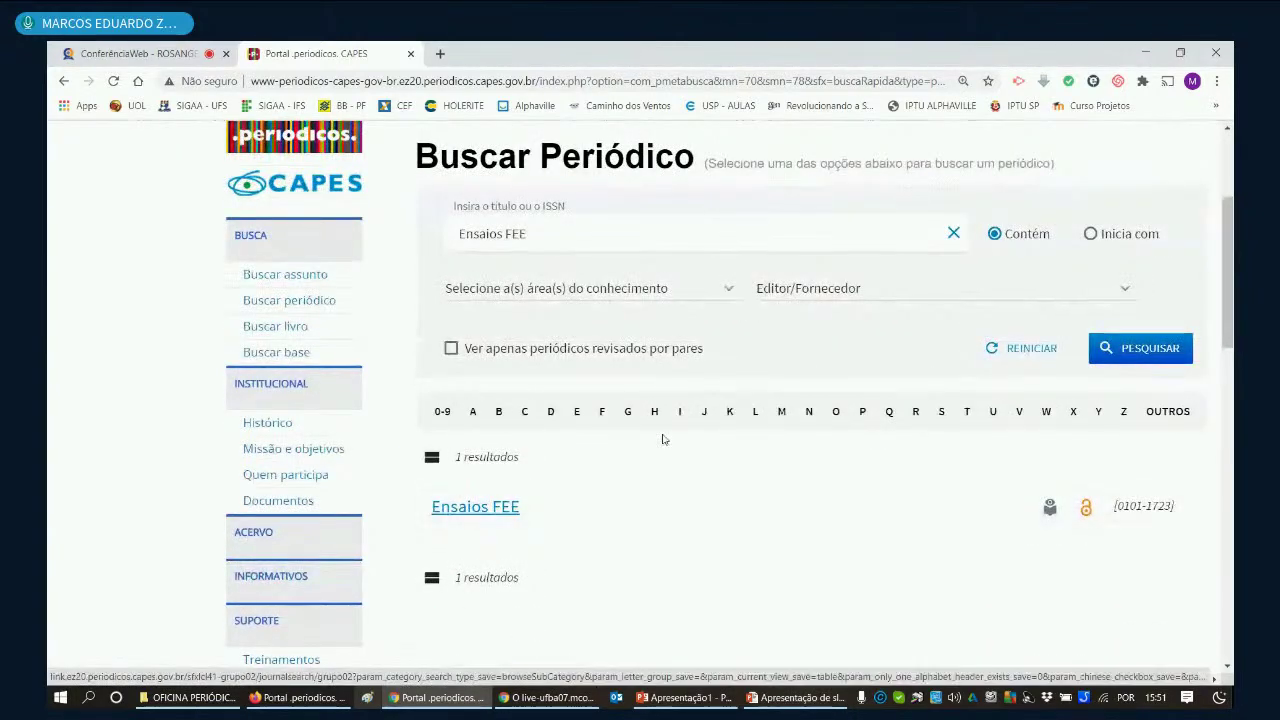
Step: Open the Ensaios FEE record details and follow its category Ciências Sociais Aplicadas:Administração
{"action": "left_click", "coordinate": [512, 505]}
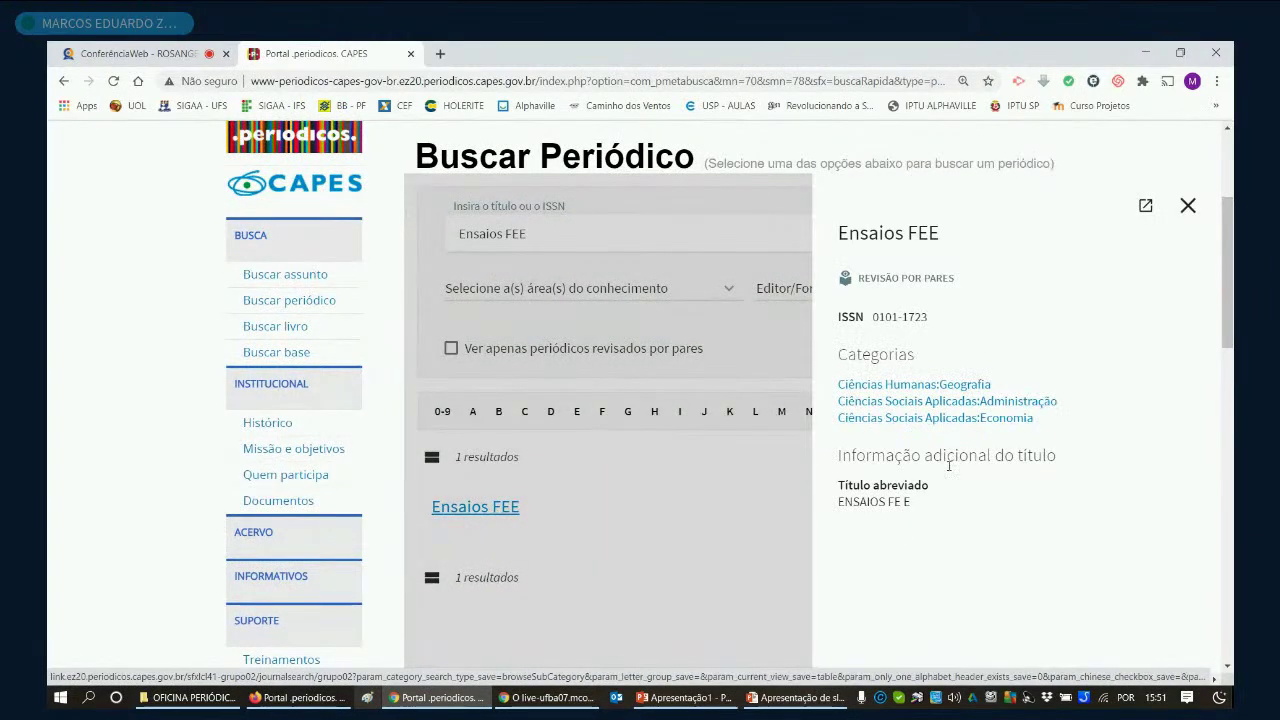
{"action": "left_click", "coordinate": [1000, 406]}
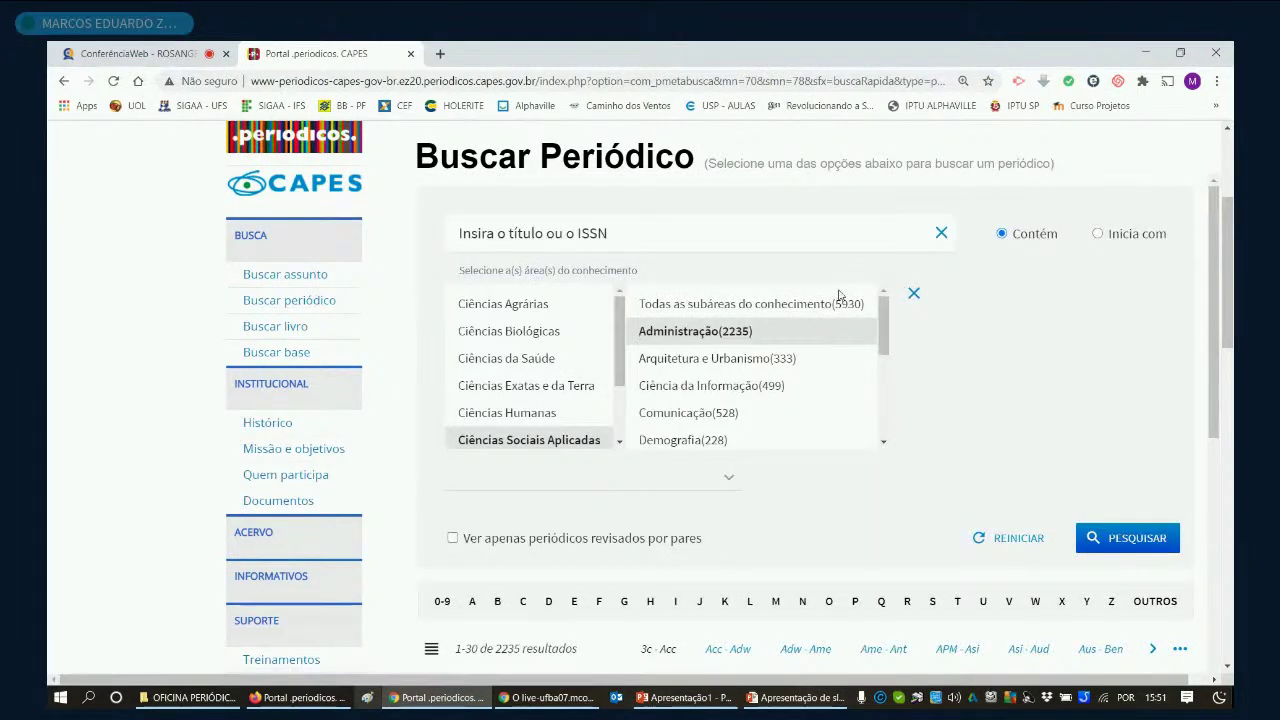
Step: Search for the title "ensaios fee" within the knowledge area Ciências Sociais Aplicadas, subarea Administração
{"action": "scroll", "coordinate": [650, 400], "scroll_direction": "up", "scroll_amount": 3}
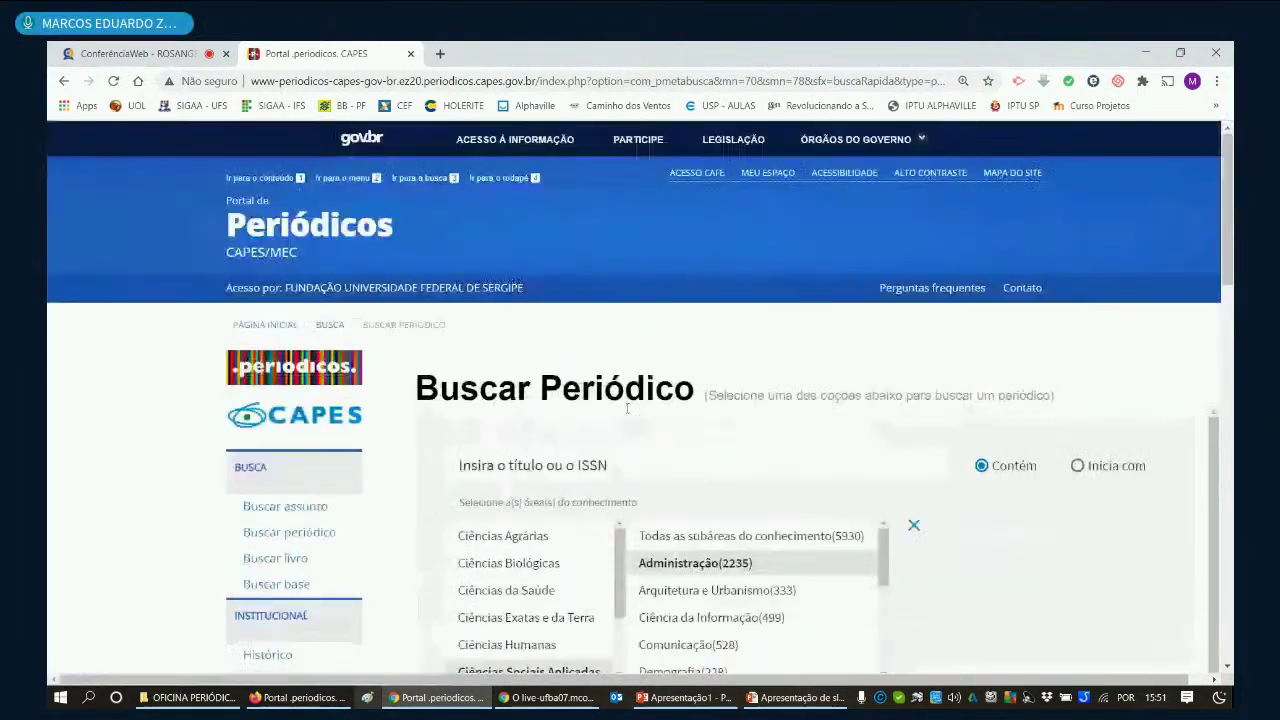
{"action": "left_click", "coordinate": [590, 462]}
{"action": "type", "text": "ensaios fee"}
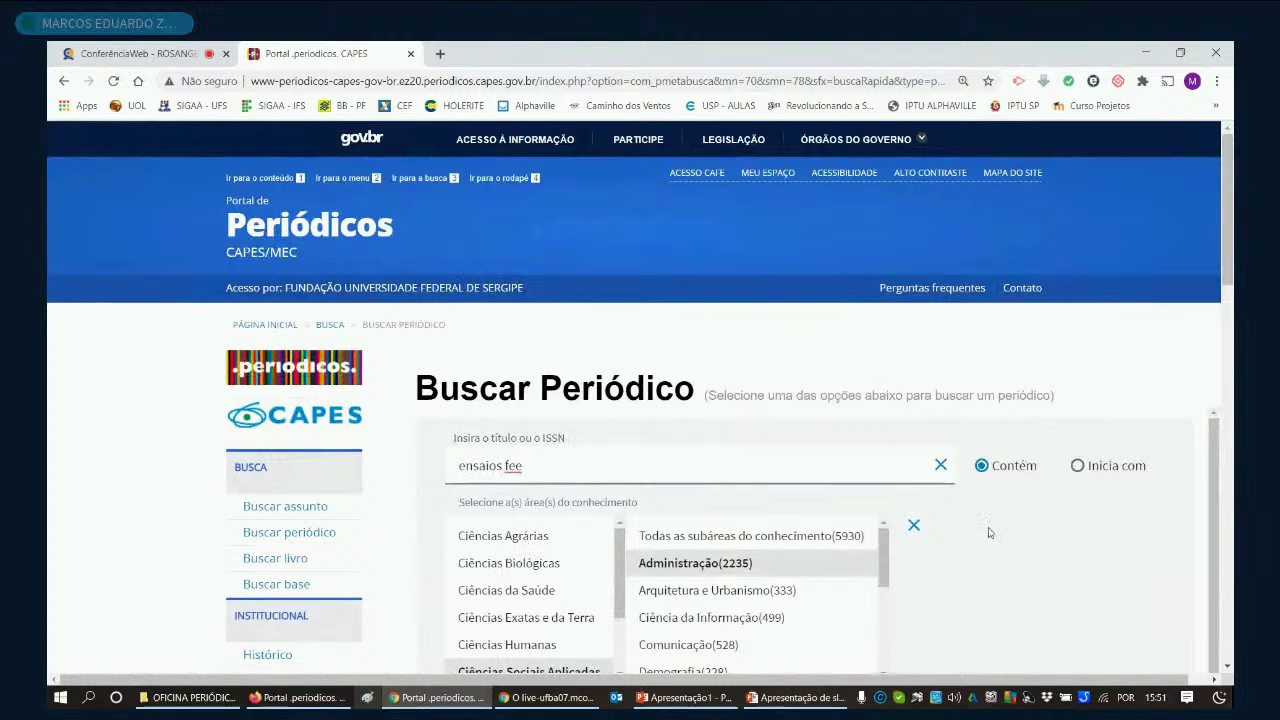
{"action": "scroll", "coordinate": [975, 537], "scroll_direction": "down", "scroll_amount": 2}
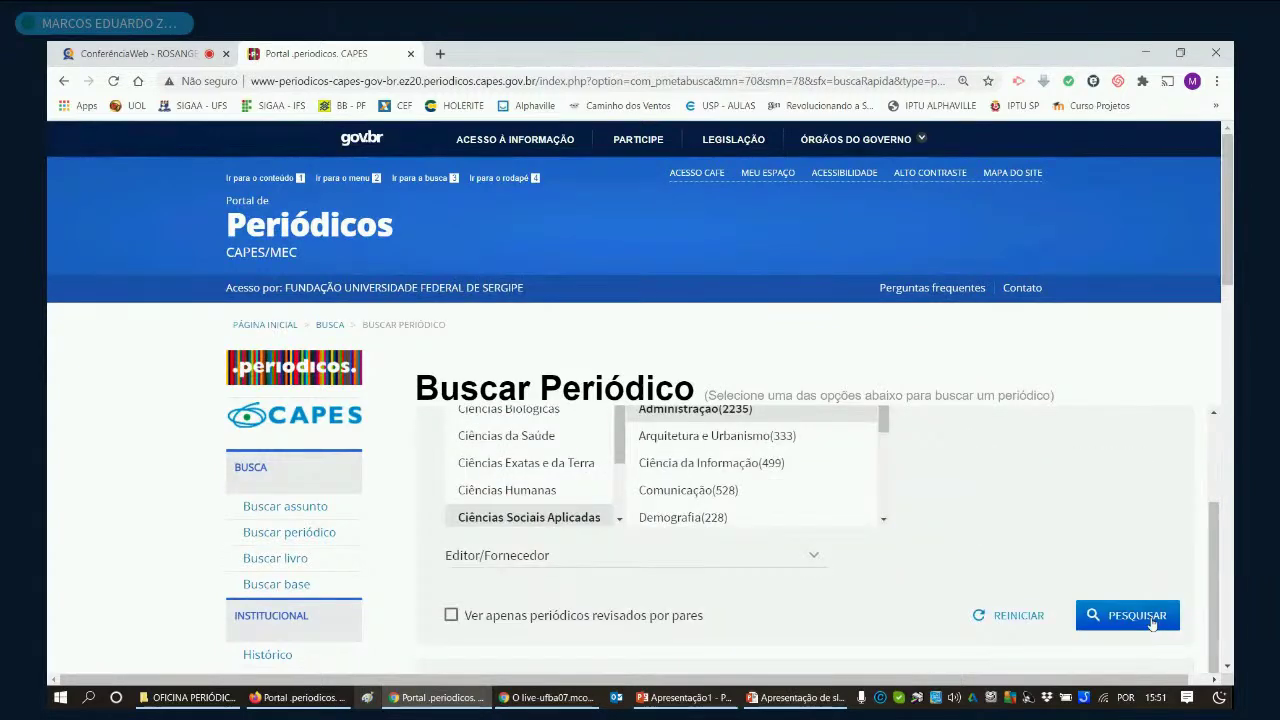
{"action": "left_click", "coordinate": [1135, 615]}
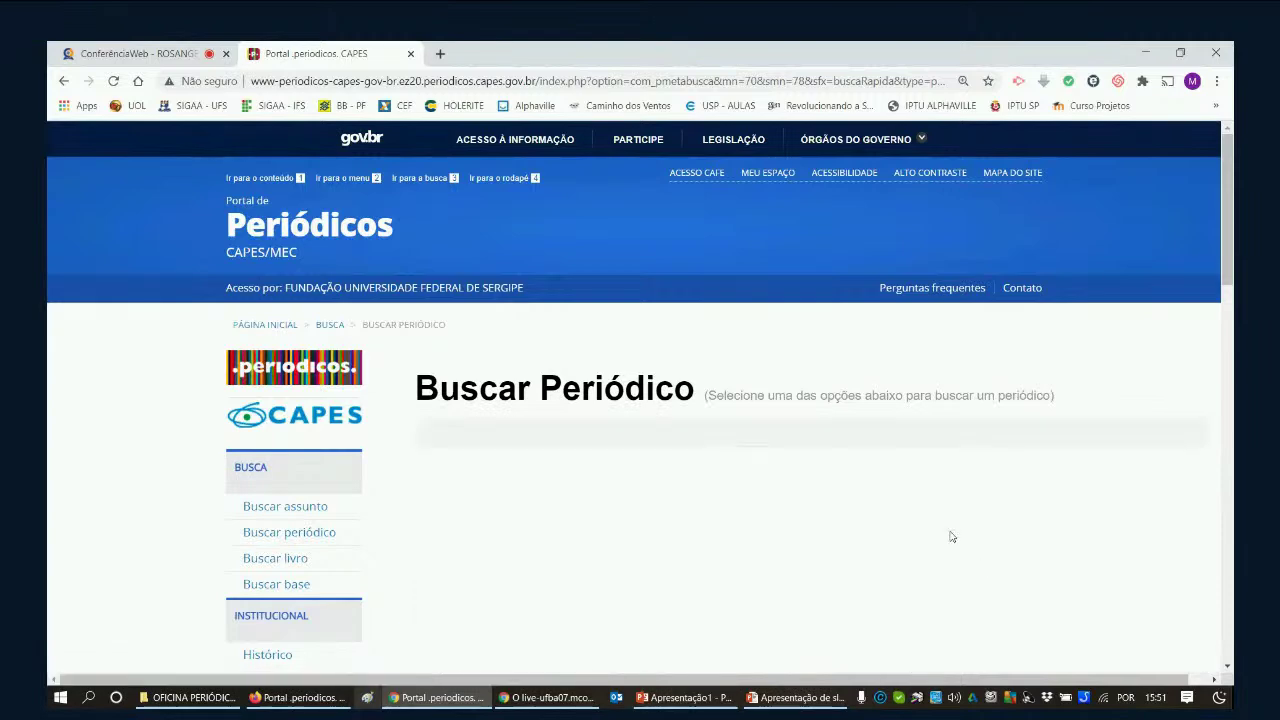
Step: Open the Ensaios FEE record details and access its full text through Periódicos Nacionais
{"action": "scroll", "coordinate": [896, 505], "scroll_direction": "down", "scroll_amount": 5}
{"action": "left_click", "coordinate": [505, 453]}
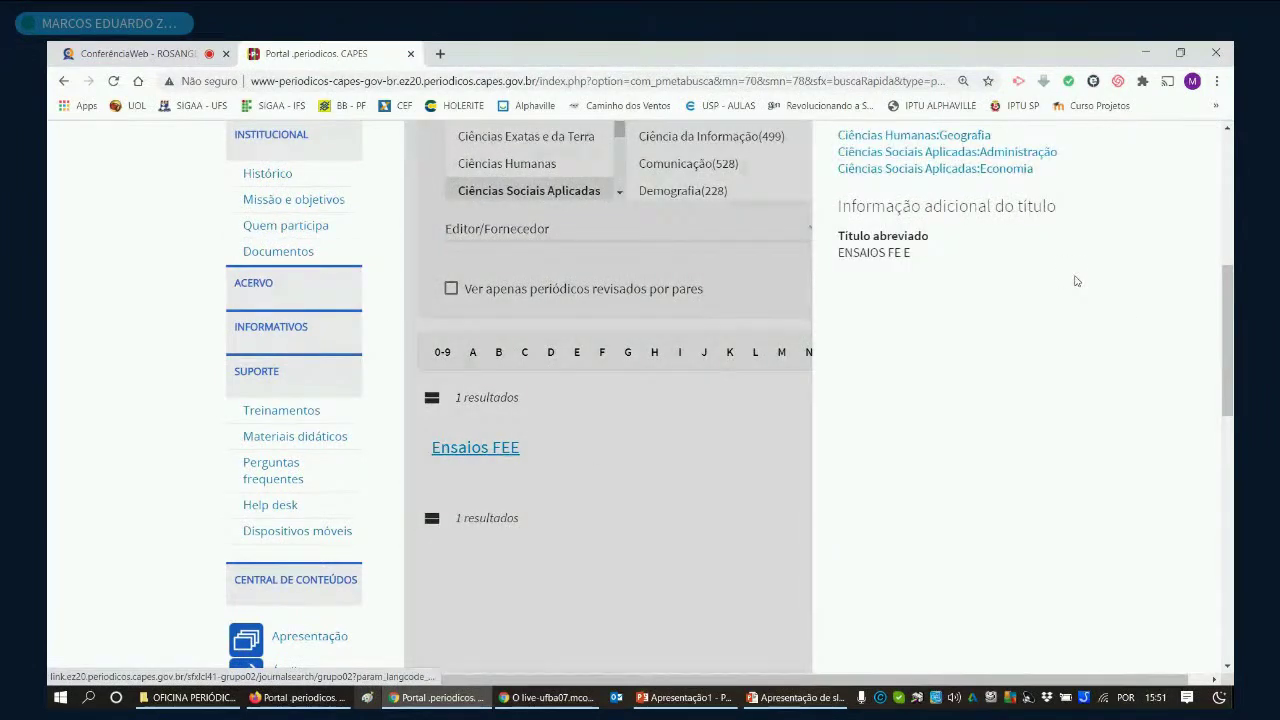
{"action": "scroll", "coordinate": [1076, 281], "scroll_direction": "up", "scroll_amount": 4}
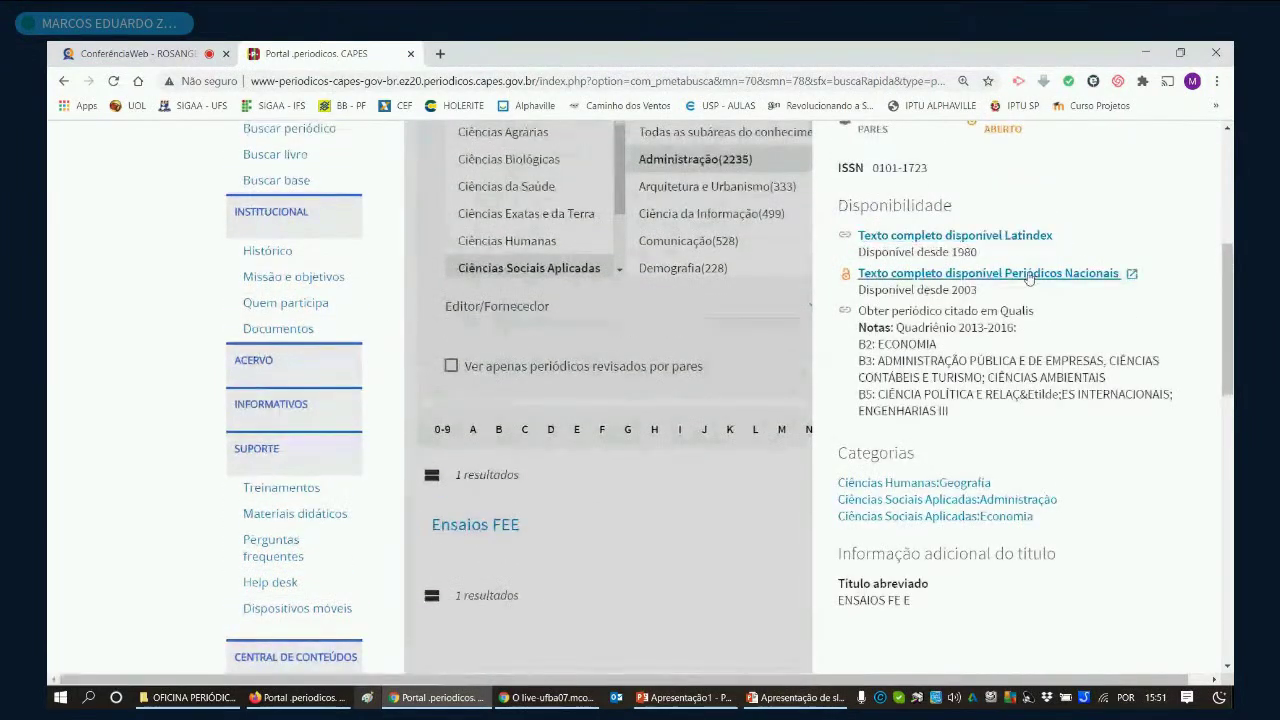
{"action": "left_click", "coordinate": [998, 277]}
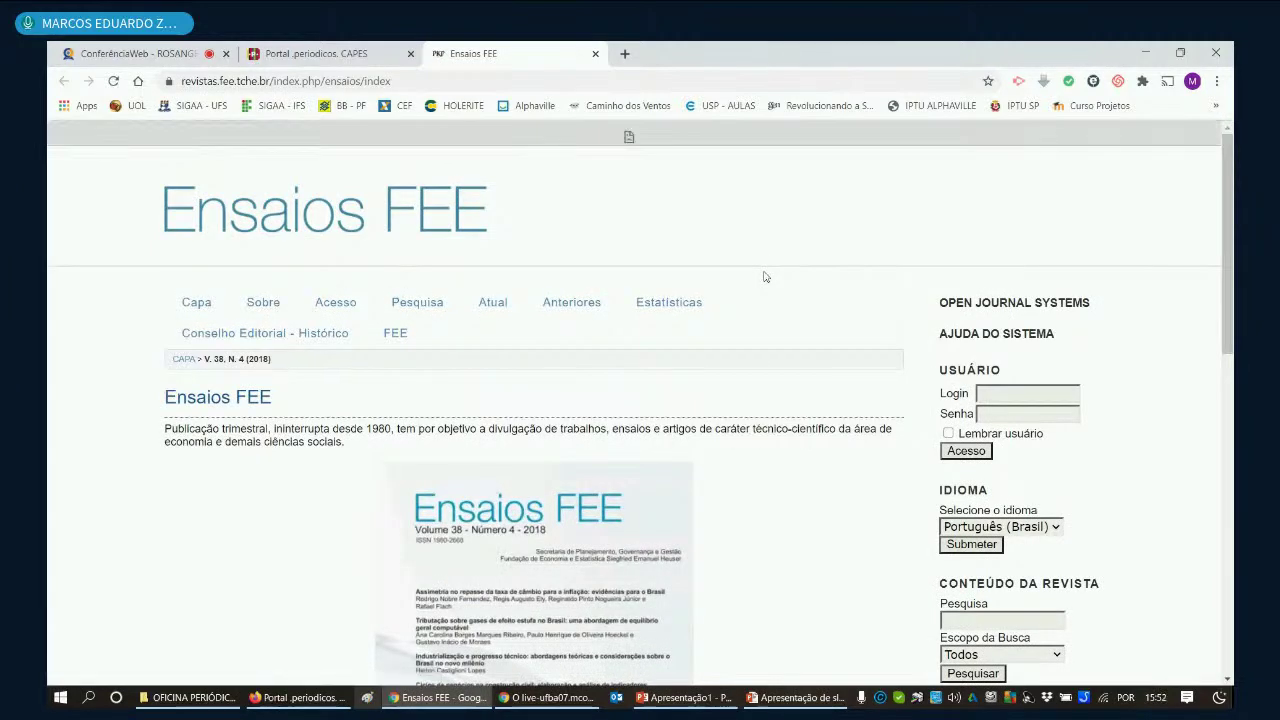
Step: Examine the article list of Ensaios FEE v. 38, n. 4 (2018), and close the journal site and its record details
{"action": "scroll", "coordinate": [766, 277], "scroll_direction": "down", "scroll_amount": 2}
{"action": "scroll", "coordinate": [758, 283], "scroll_direction": "up", "scroll_amount": 2}
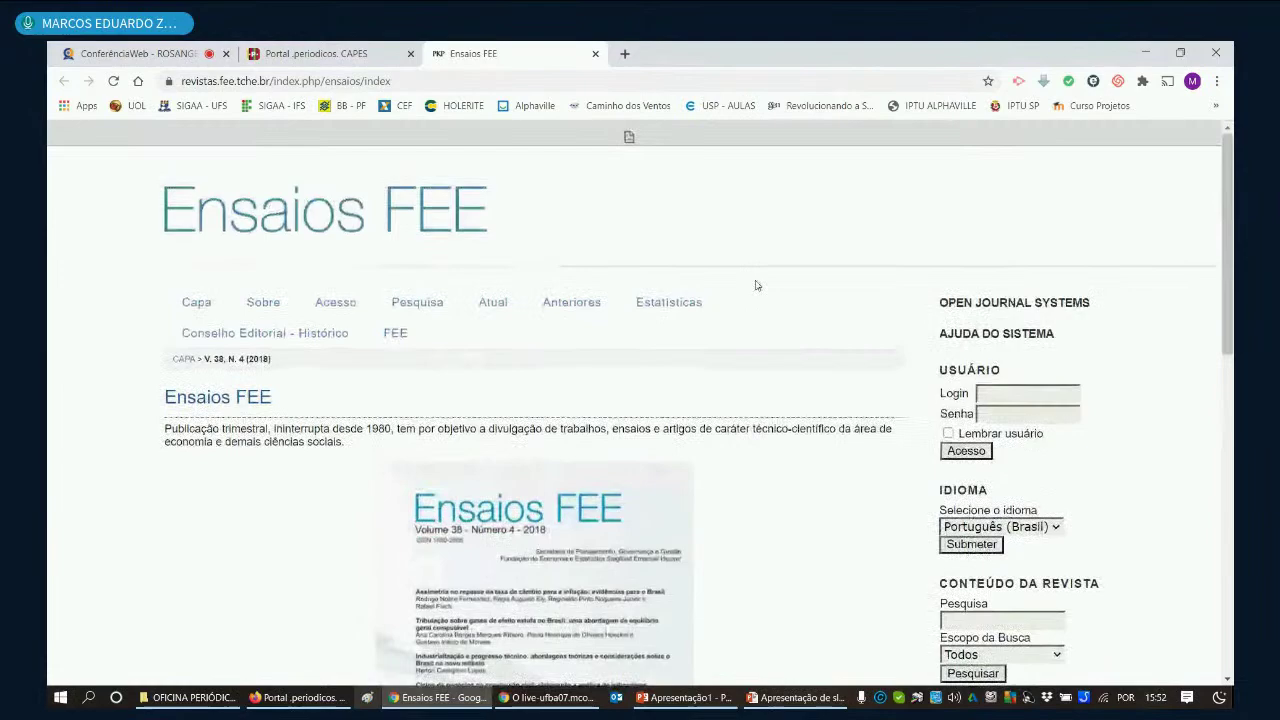
{"action": "scroll", "coordinate": [756, 283], "scroll_direction": "down", "scroll_amount": 3}
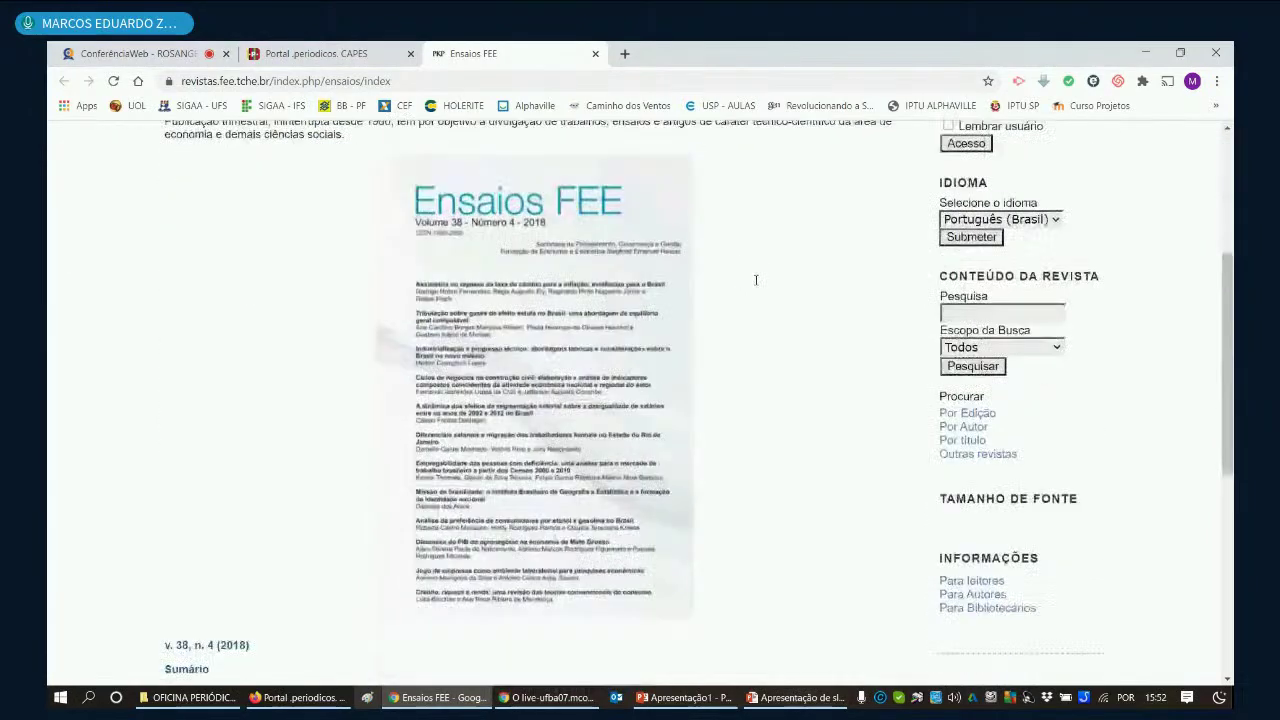
{"action": "scroll", "coordinate": [756, 282], "scroll_direction": "down", "scroll_amount": 2}
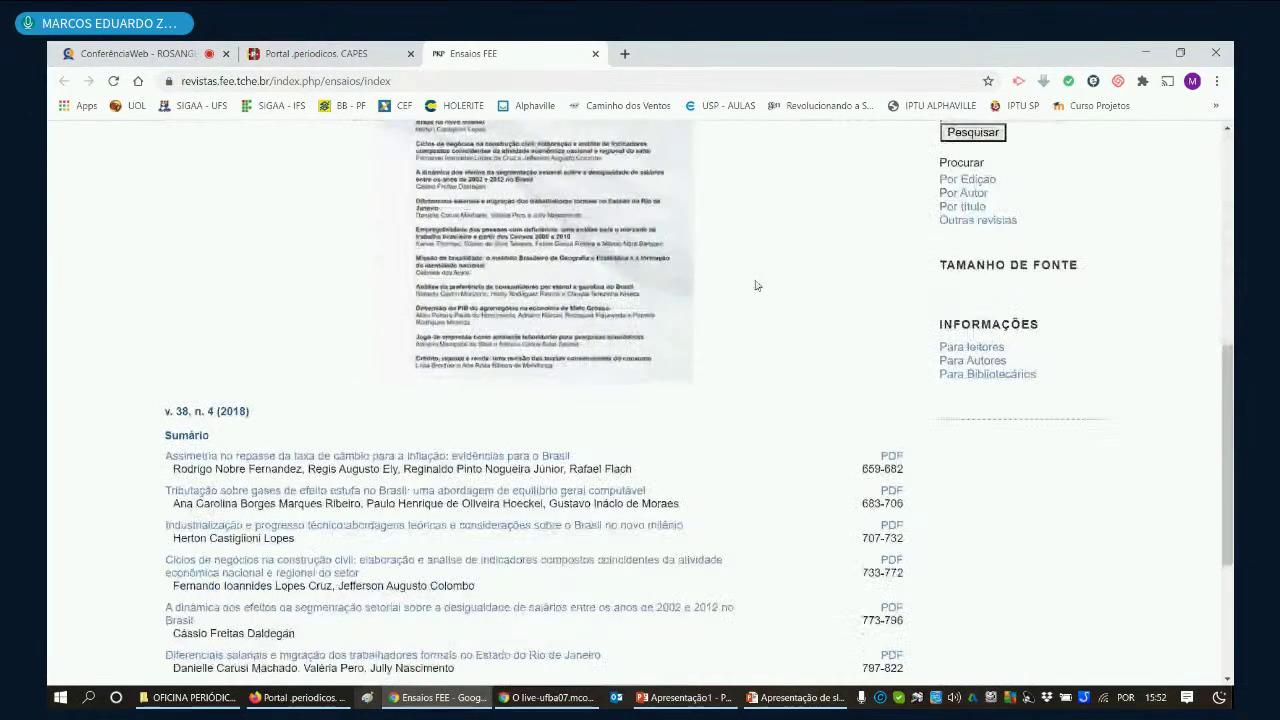
{"action": "scroll", "coordinate": [756, 285], "scroll_direction": "down", "scroll_amount": 2}
{"action": "scroll", "coordinate": [746, 286], "scroll_direction": "down", "scroll_amount": 2}
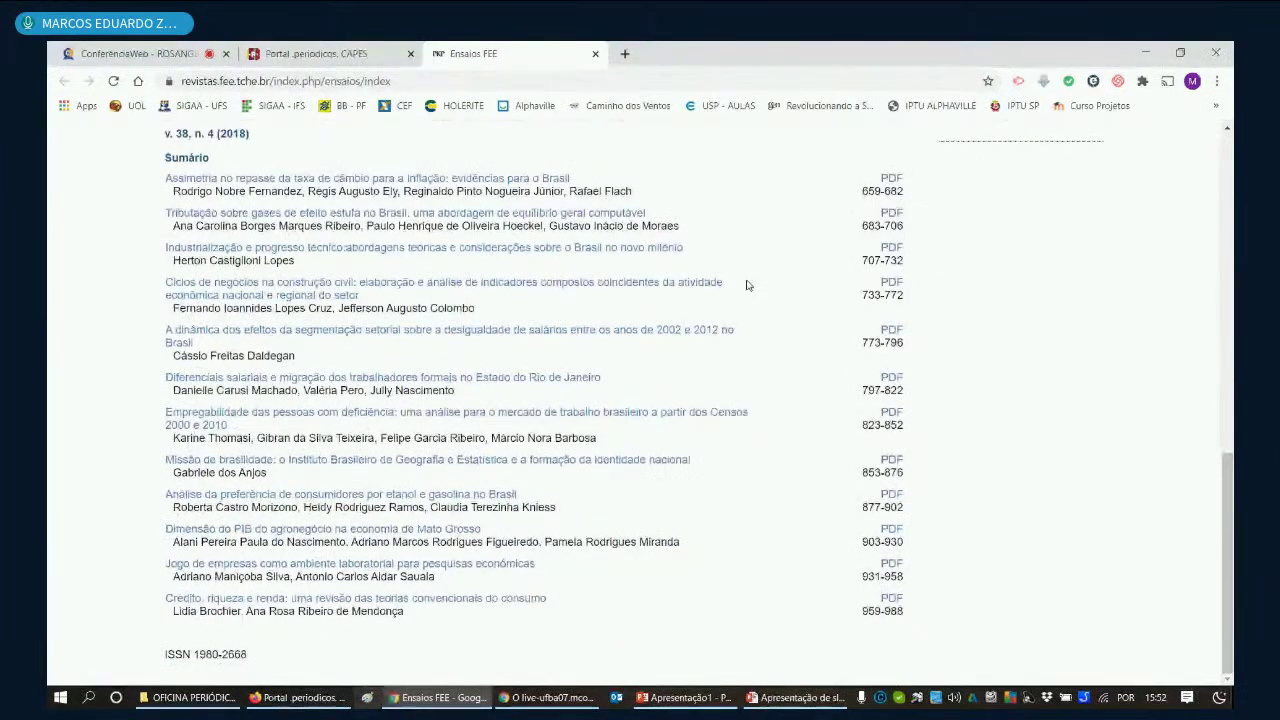
{"action": "scroll", "coordinate": [746, 286], "scroll_direction": "up", "scroll_amount": 8}
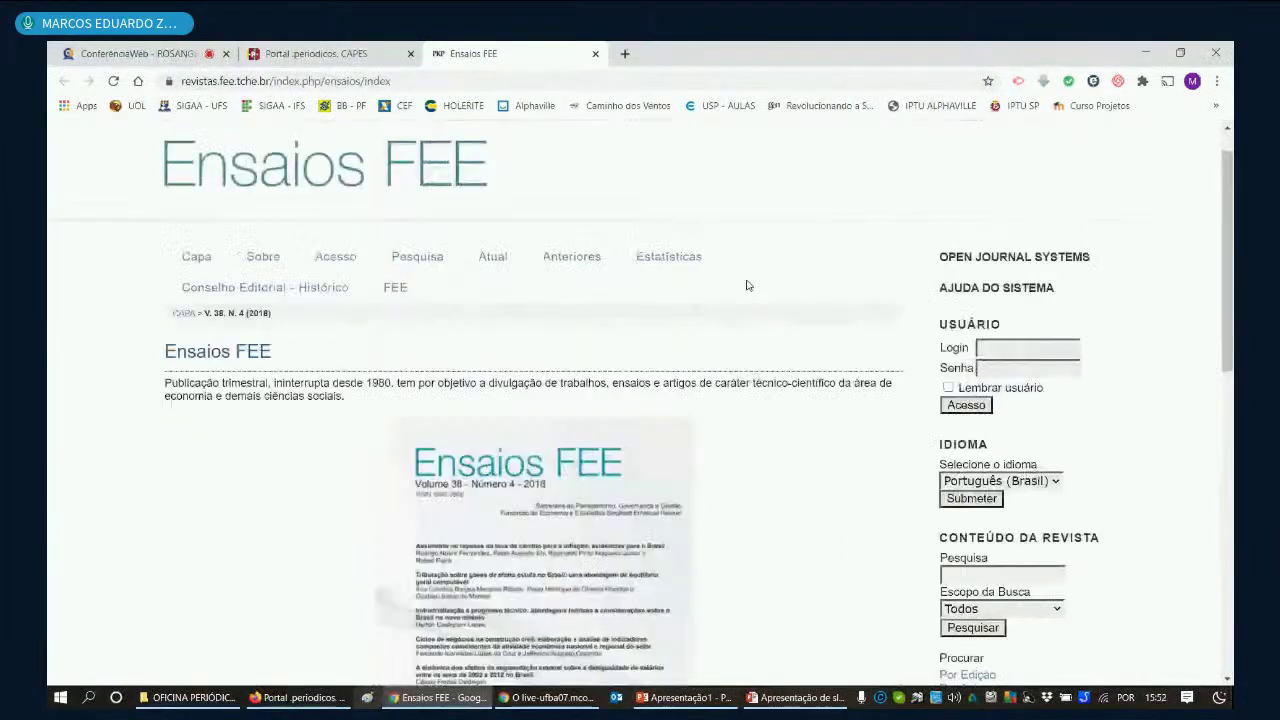
{"action": "scroll", "coordinate": [746, 286], "scroll_direction": "up", "scroll_amount": 1}
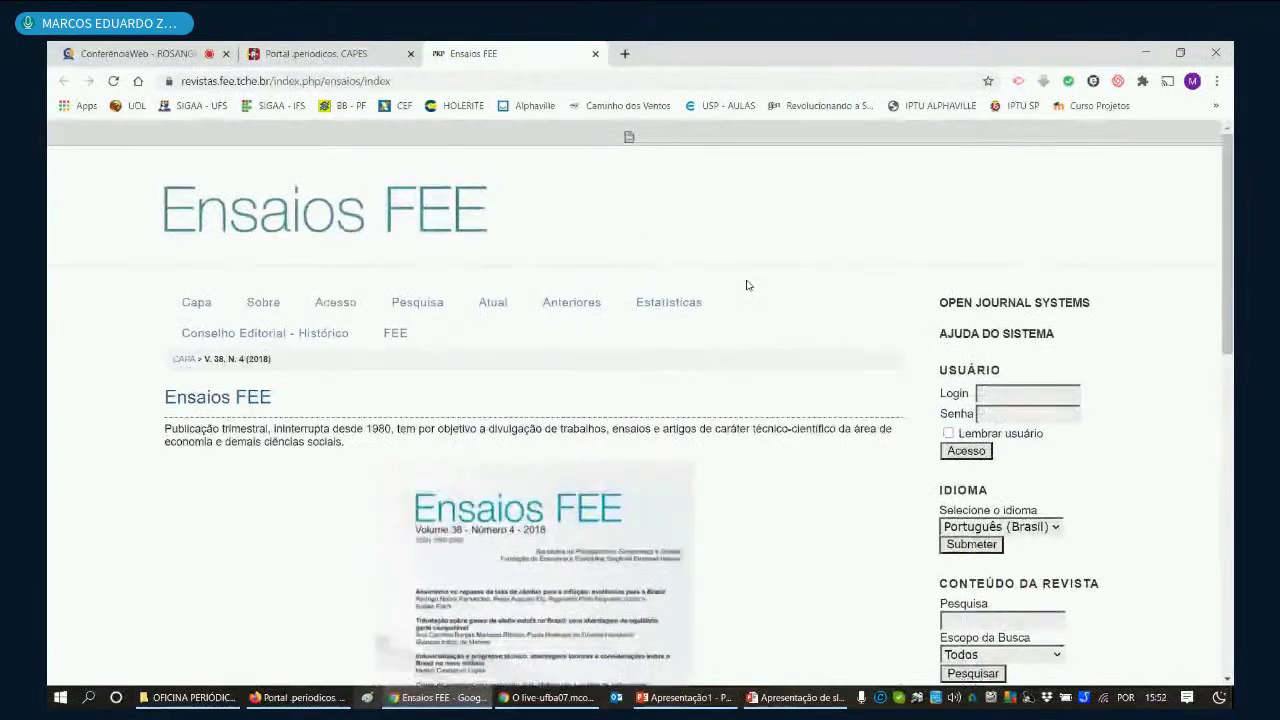
{"action": "left_click", "coordinate": [596, 54]}
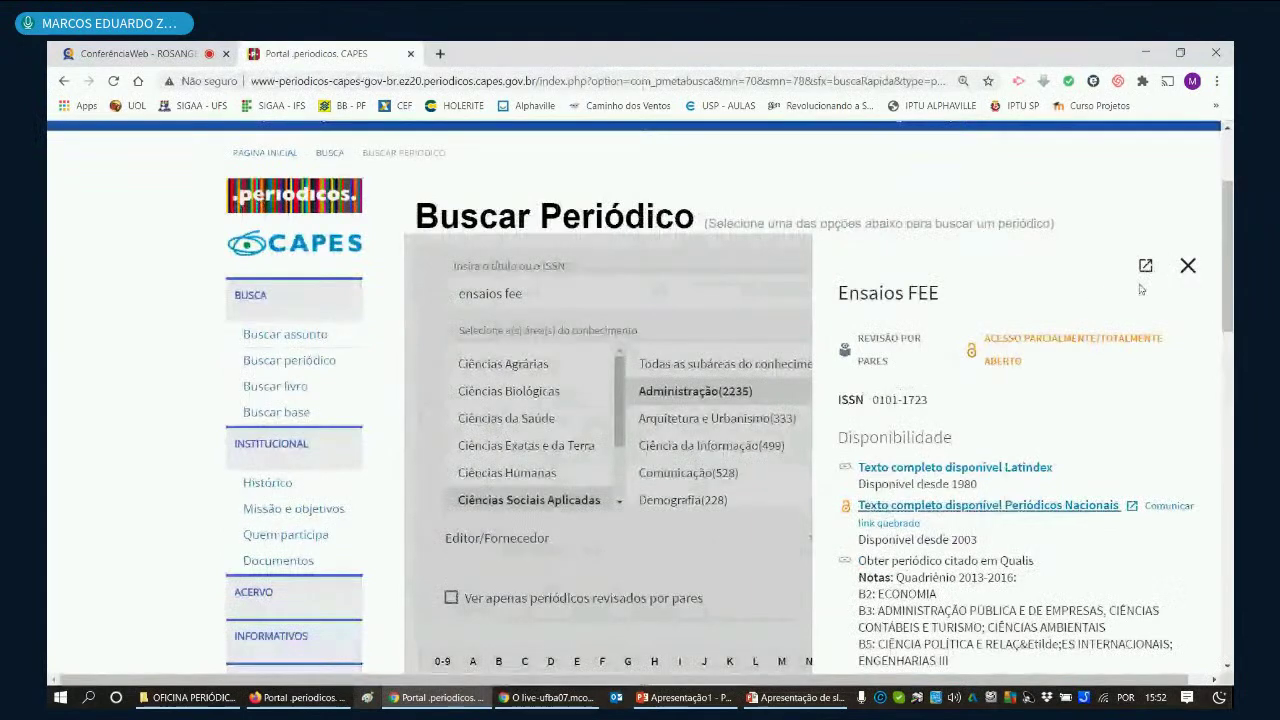
{"action": "left_click", "coordinate": [1188, 265]}
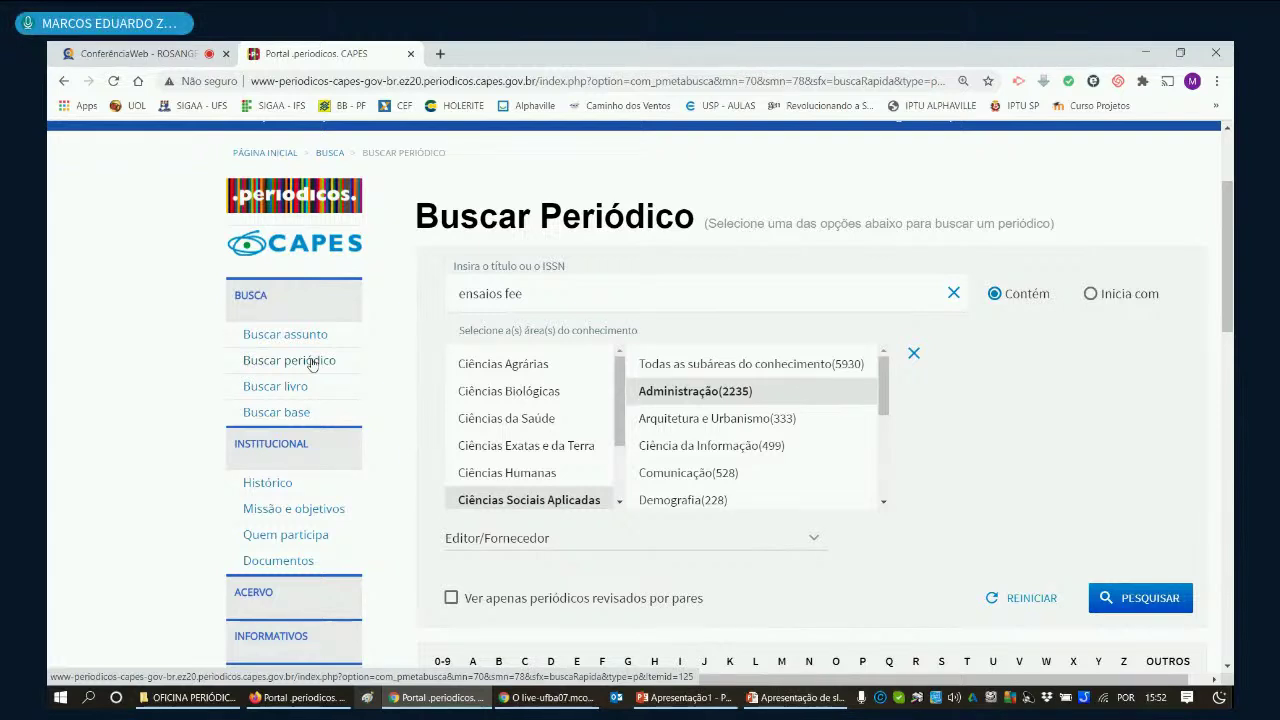
Step: Switch to the PowerPoint slide show, show the search tips up to the subject-search slide, and return to the CAPES portal
{"action": "mouse_move", "coordinate": [800, 690]}
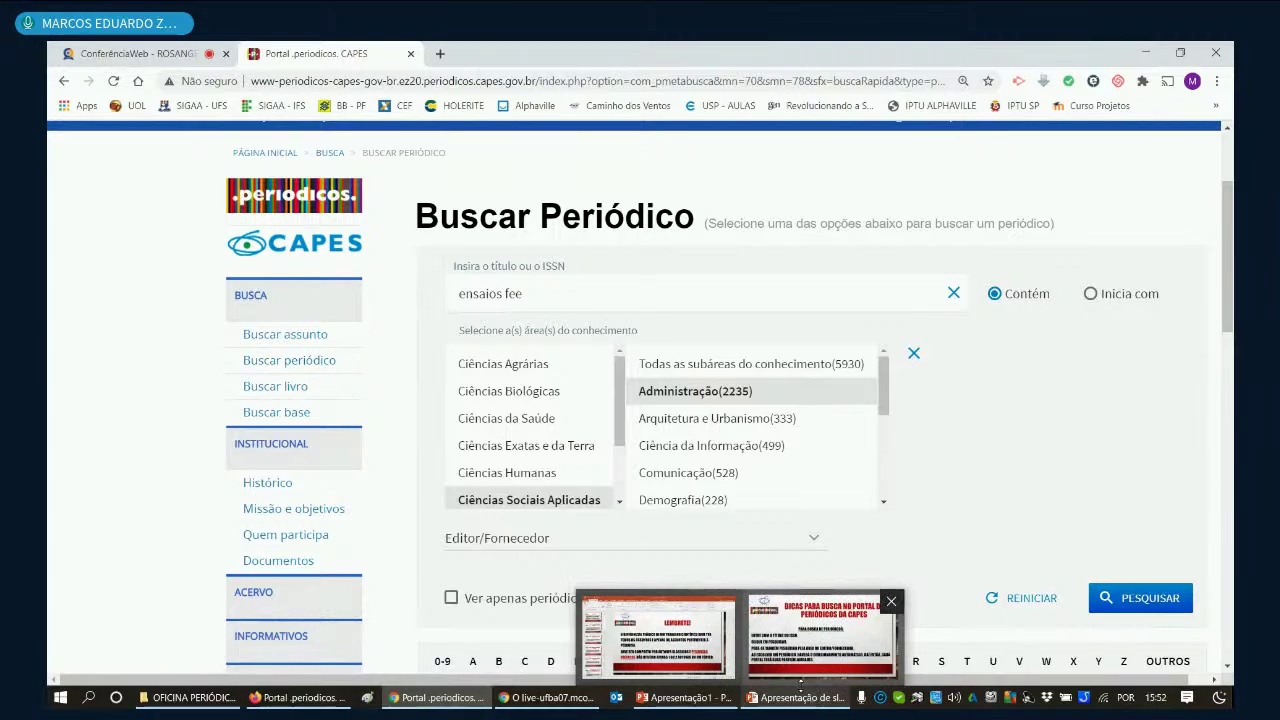
{"action": "left_click", "coordinate": [820, 635]}
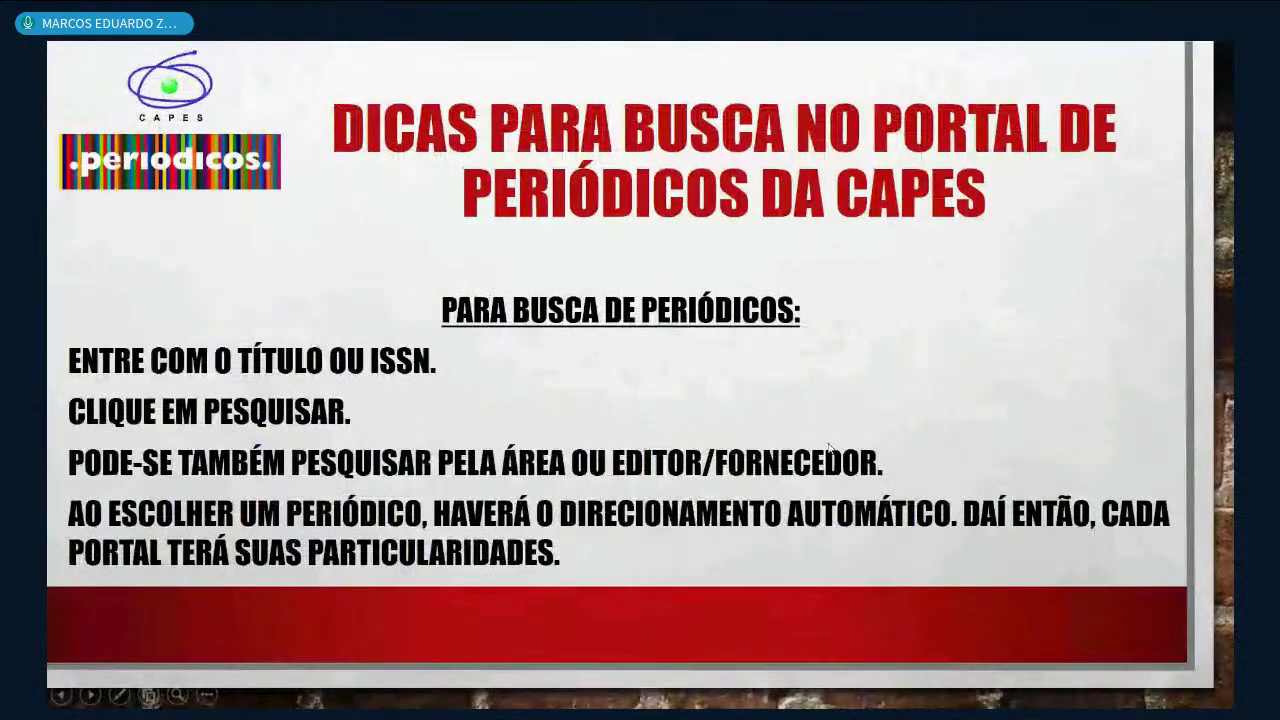
{"action": "left_click", "coordinate": [828, 448]}
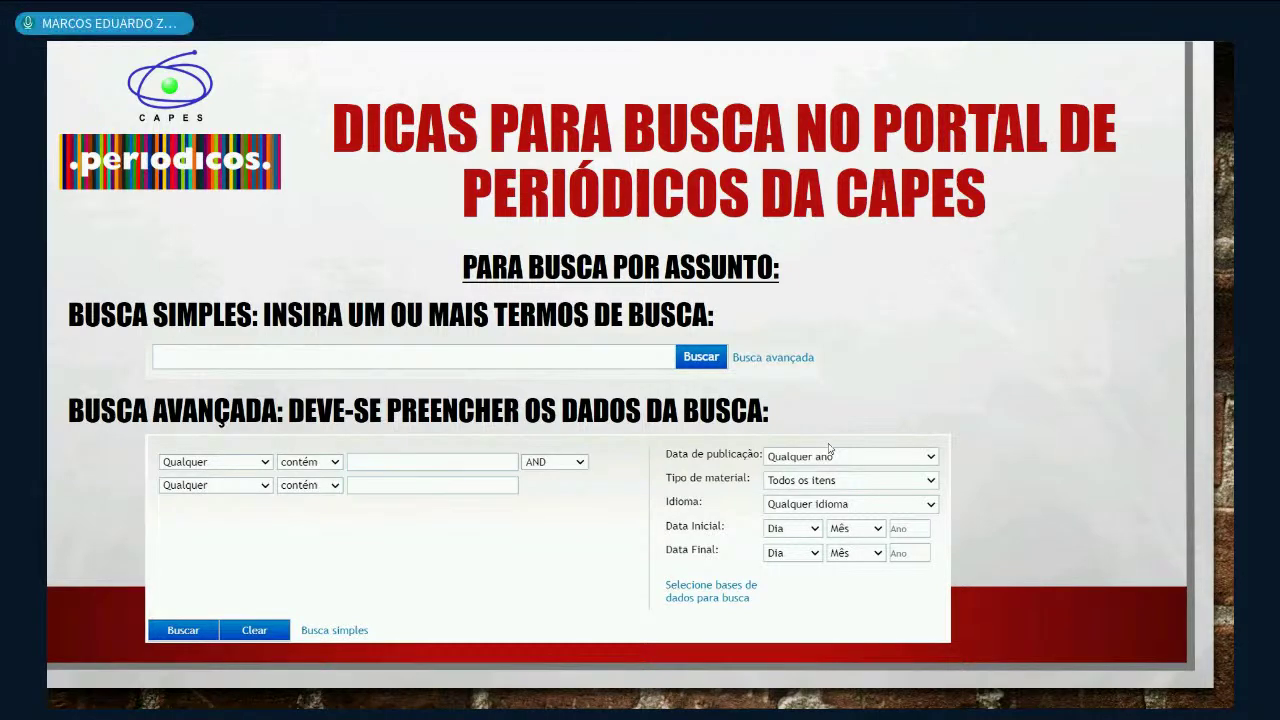
{"action": "key", "text": "alt+Tab"}
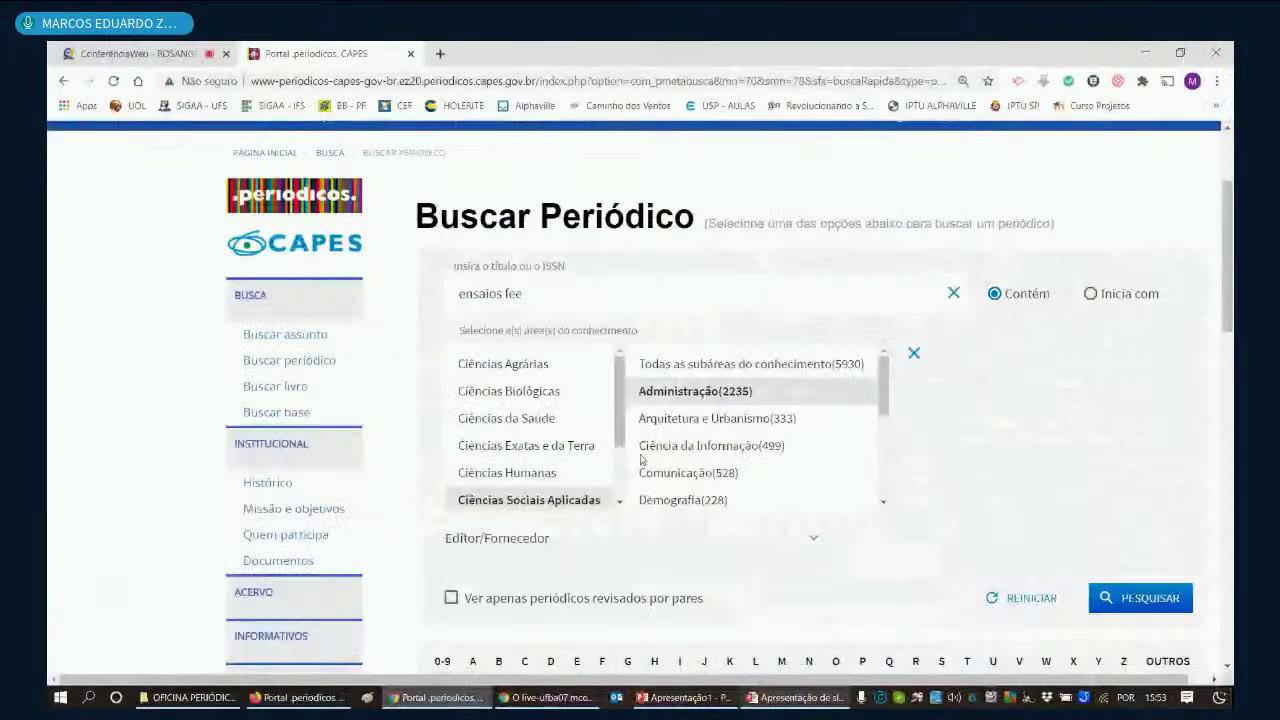
Step: Open the portal's subject search (Buscar assunto) and search for "logística 4.0"
{"action": "left_click", "coordinate": [303, 336]}
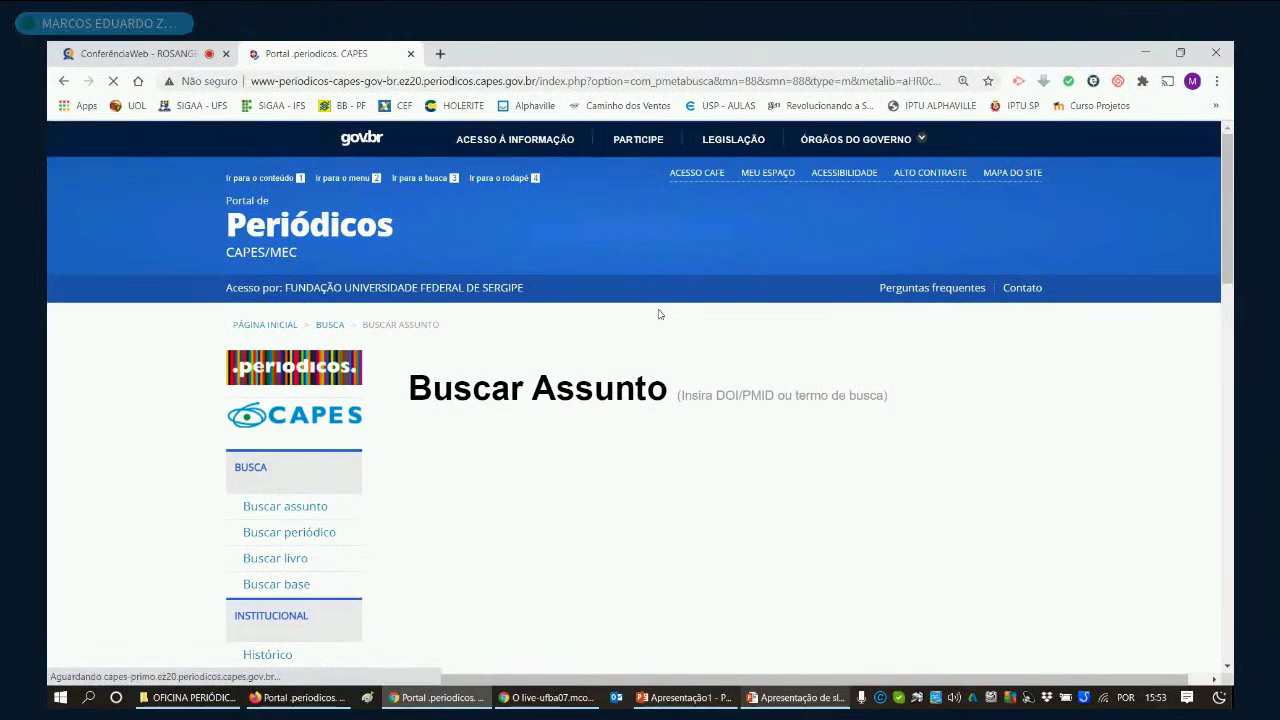
{"action": "scroll", "coordinate": [657, 316], "scroll_direction": "down", "scroll_amount": 2}
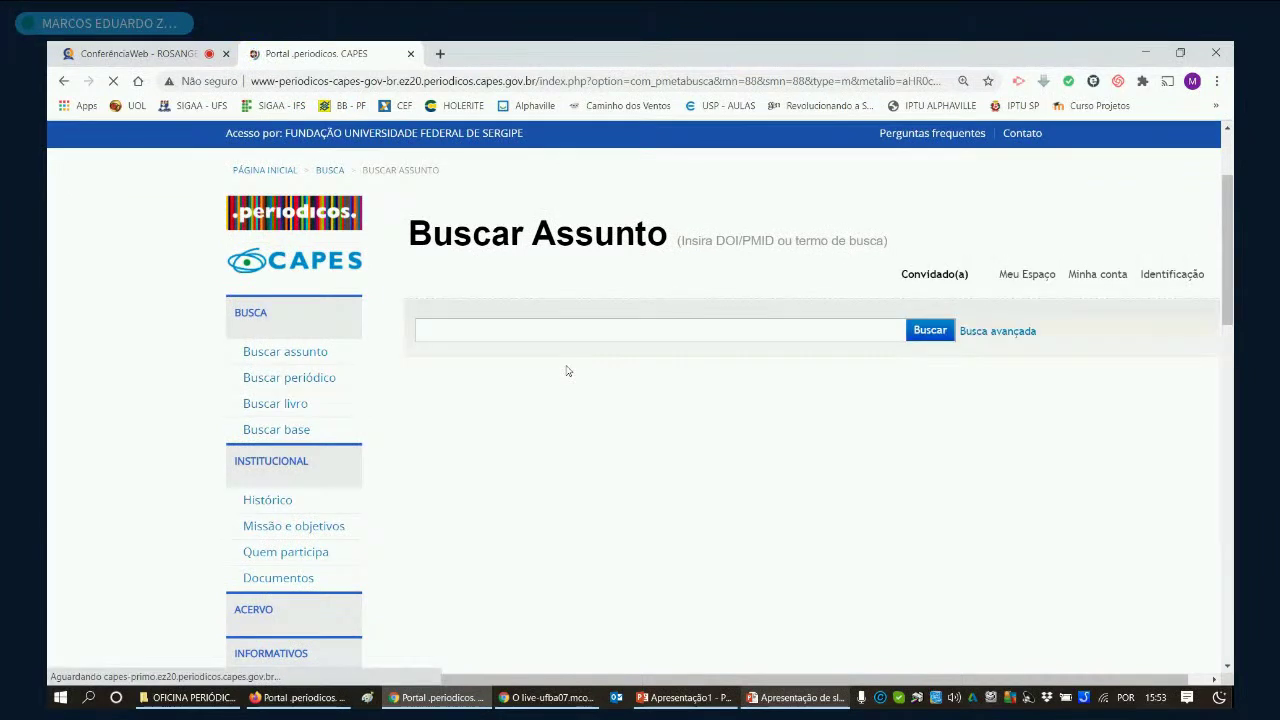
{"action": "left_click", "coordinate": [528, 351]}
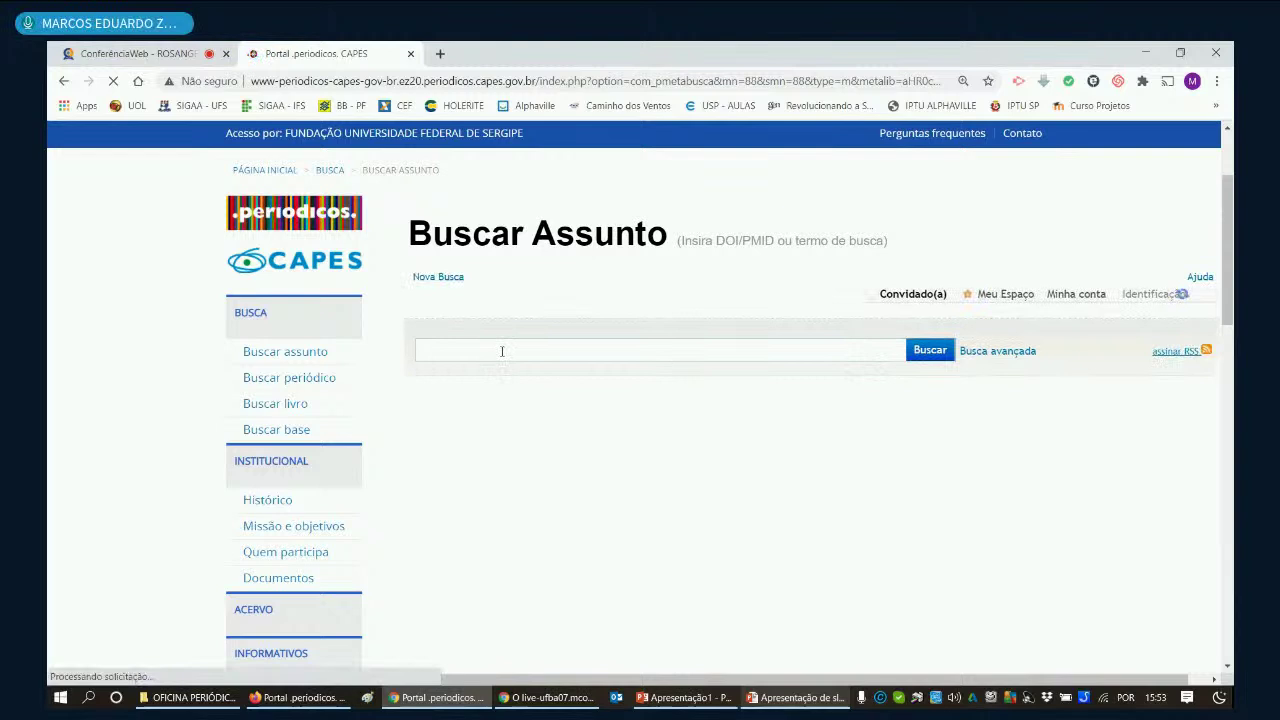
{"action": "type", "text": "logística 4.0"}
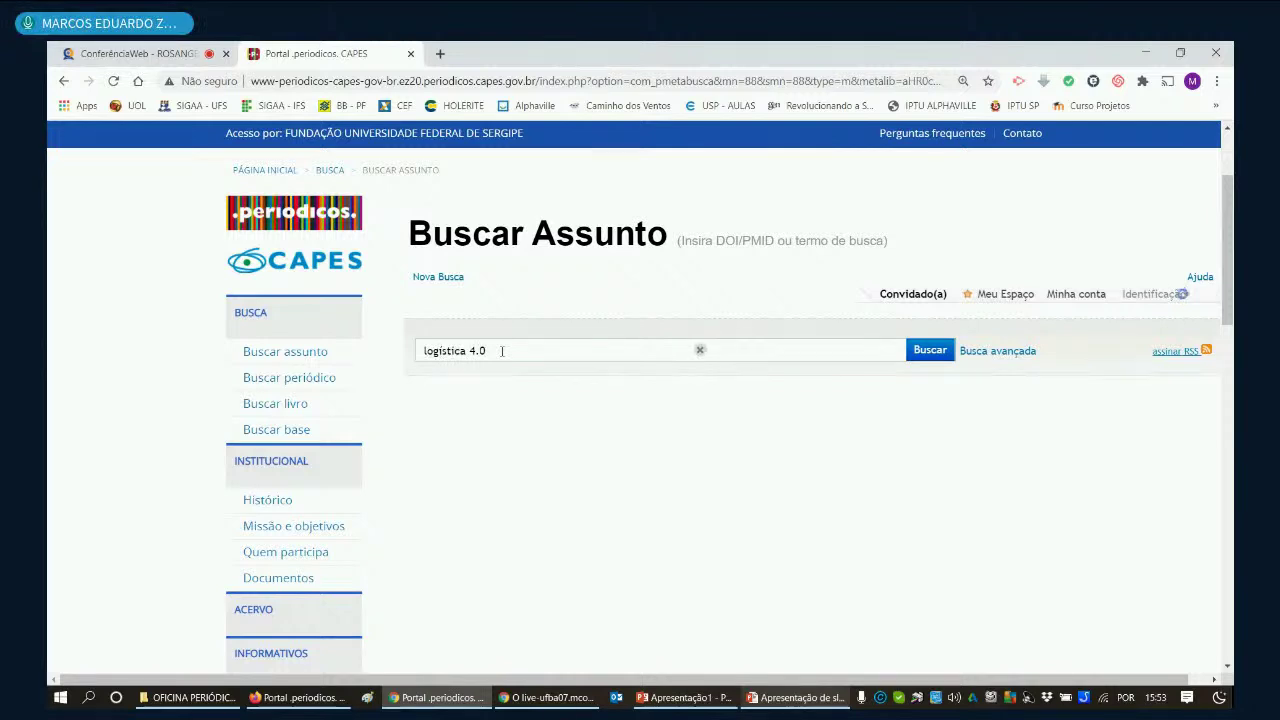
{"action": "left_click", "coordinate": [926, 358]}
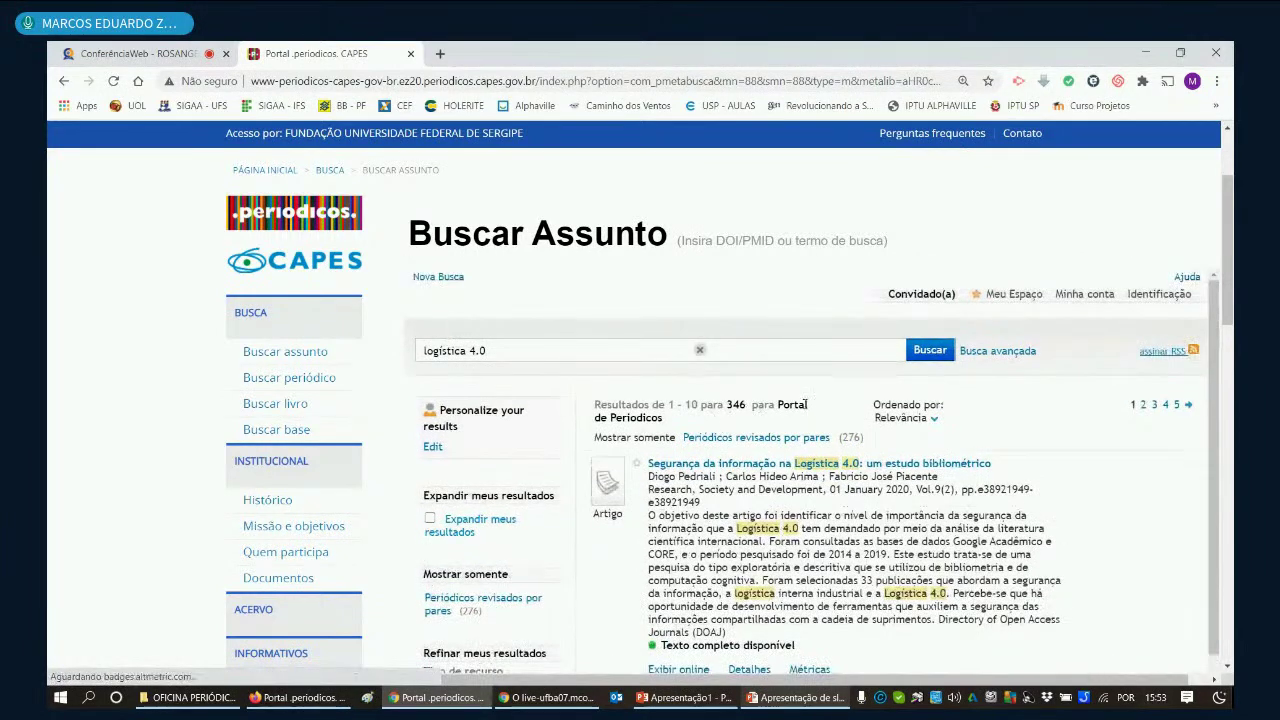
Step: Look through the first page of results for "logística 4.0" and the available refinement filters
{"action": "scroll", "coordinate": [1103, 412], "scroll_direction": "down", "scroll_amount": 2}
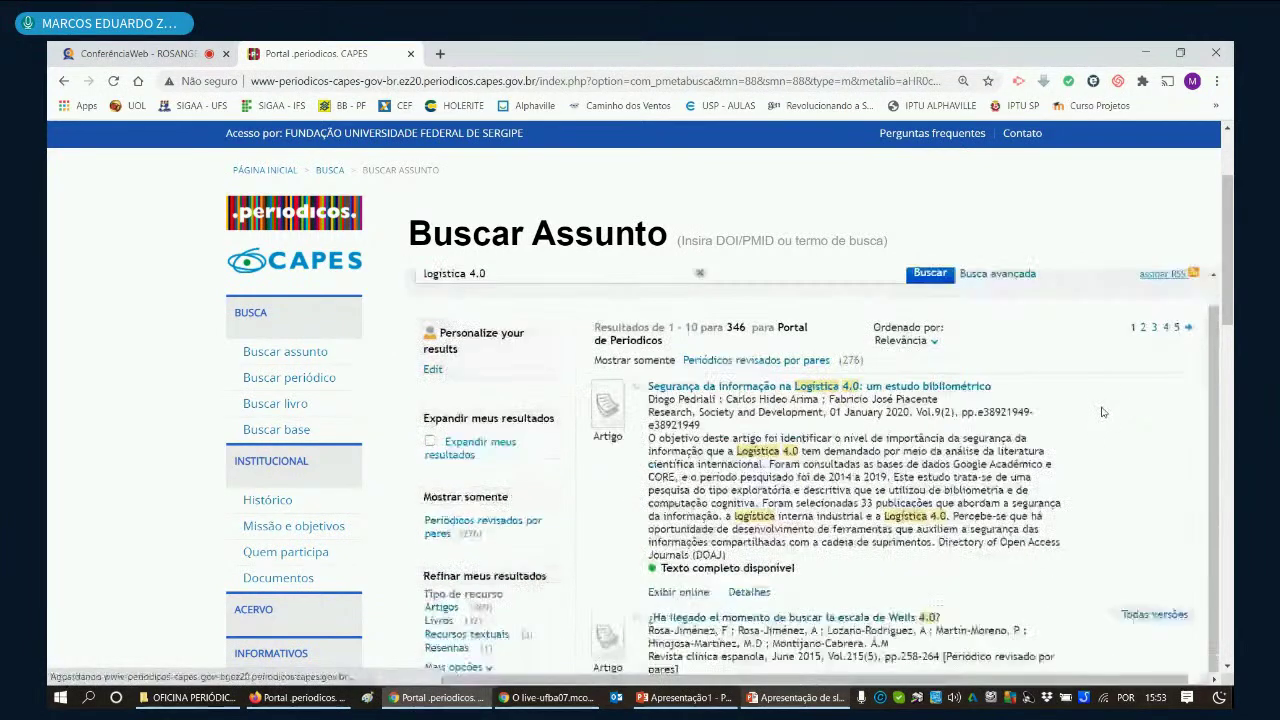
{"action": "scroll", "coordinate": [1103, 412], "scroll_direction": "down", "scroll_amount": 3}
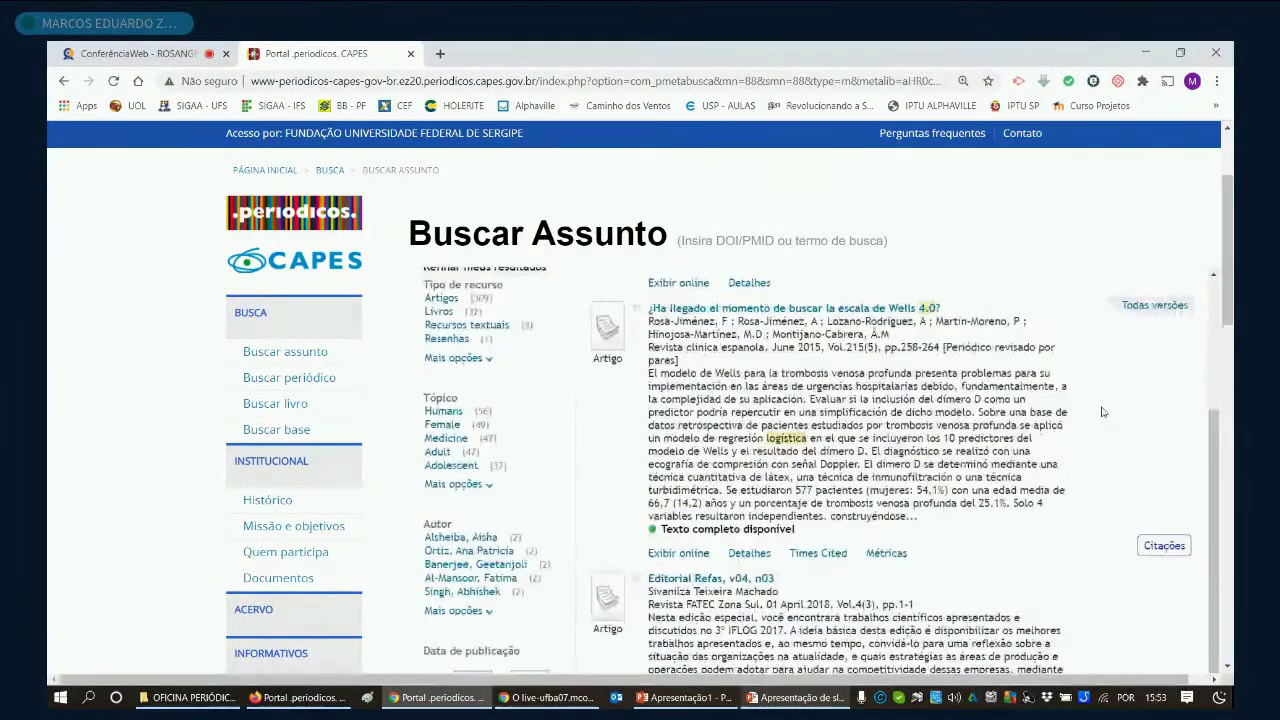
{"action": "scroll", "coordinate": [1103, 412], "scroll_direction": "up", "scroll_amount": 2}
{"action": "scroll", "coordinate": [1103, 412], "scroll_direction": "down", "scroll_amount": 5}
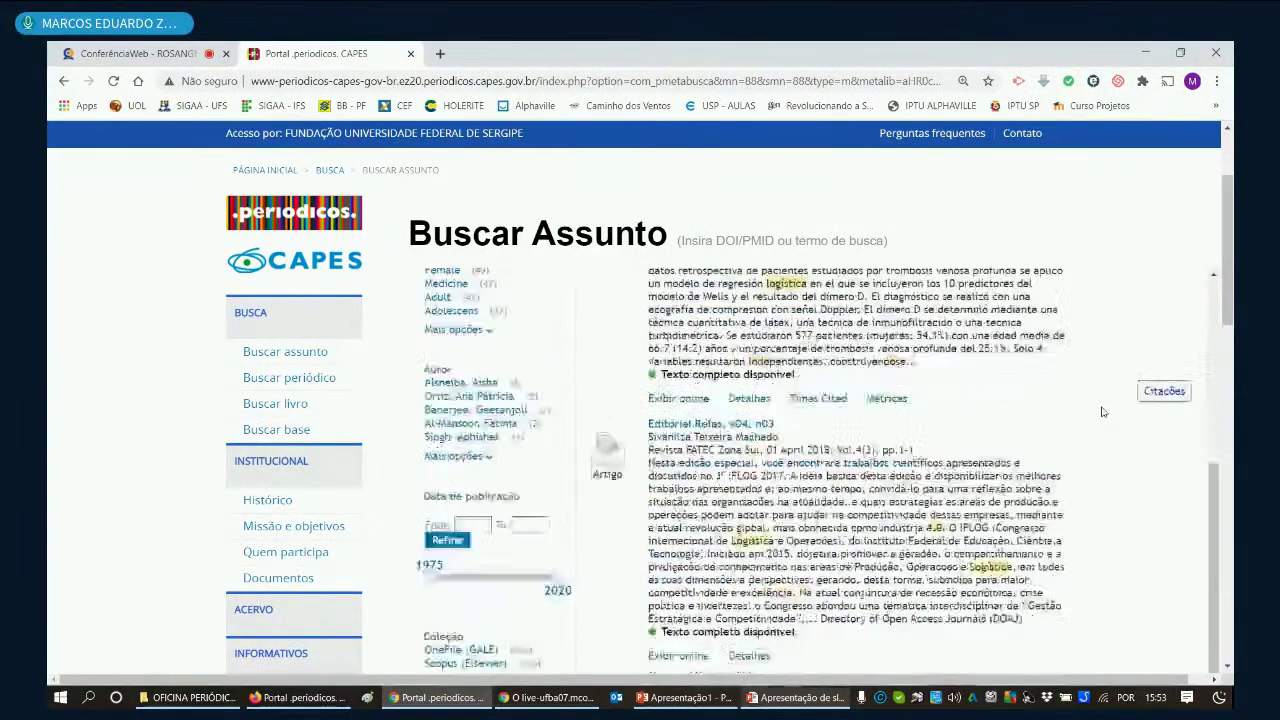
{"action": "scroll", "coordinate": [1103, 412], "scroll_direction": "down", "scroll_amount": 1}
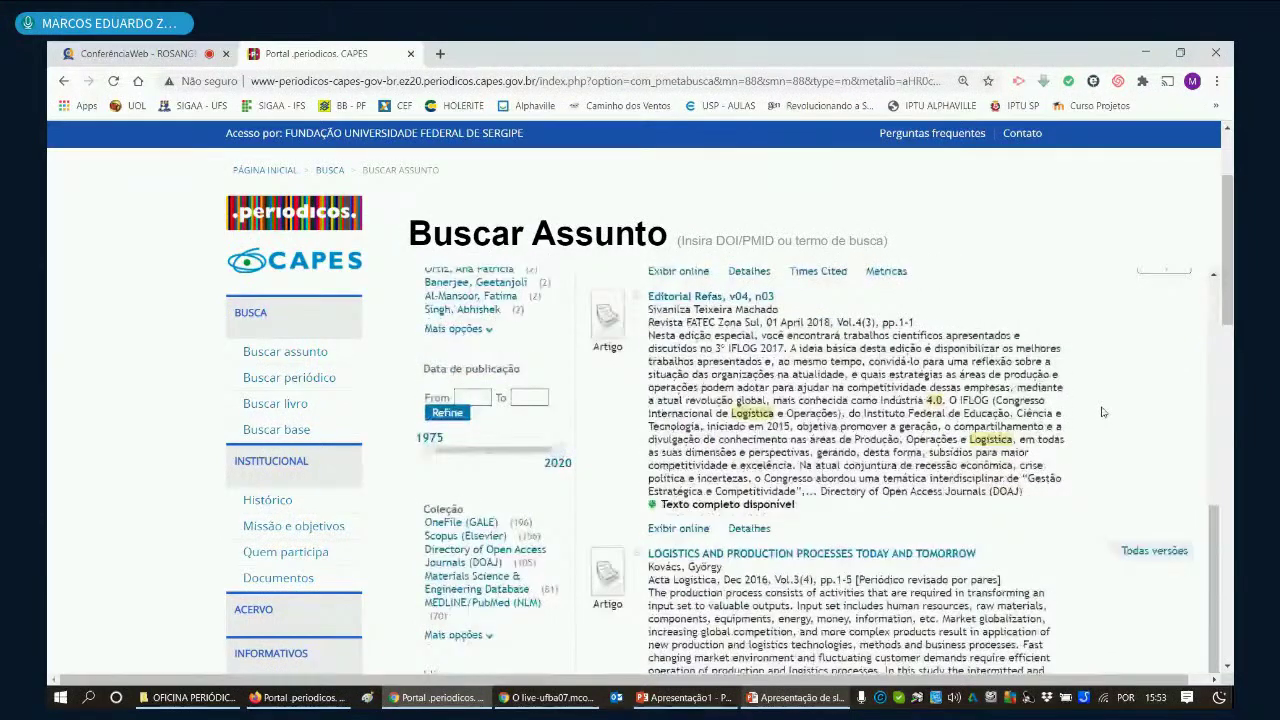
{"action": "scroll", "coordinate": [1103, 412], "scroll_direction": "down", "scroll_amount": 5}
{"action": "scroll", "coordinate": [1103, 412], "scroll_direction": "down", "scroll_amount": 5}
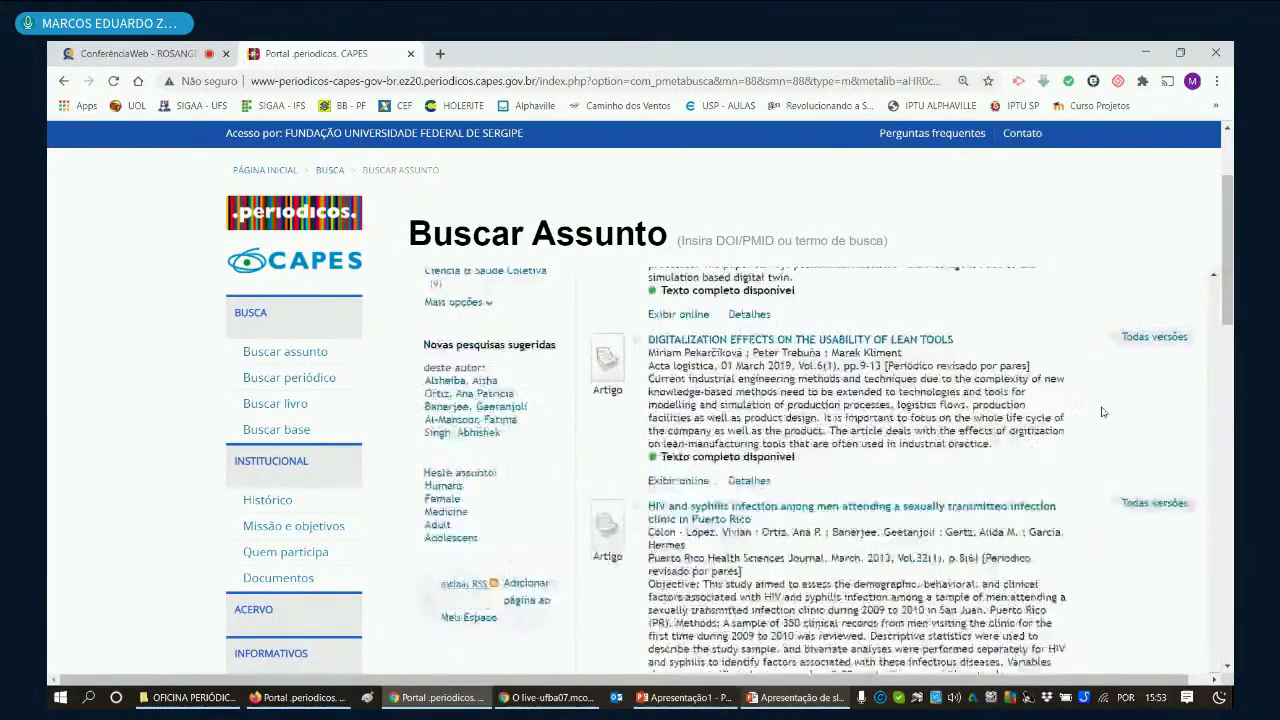
{"action": "scroll", "coordinate": [1103, 412], "scroll_direction": "down", "scroll_amount": 5}
{"action": "scroll", "coordinate": [1103, 412], "scroll_direction": "up", "scroll_amount": 20}
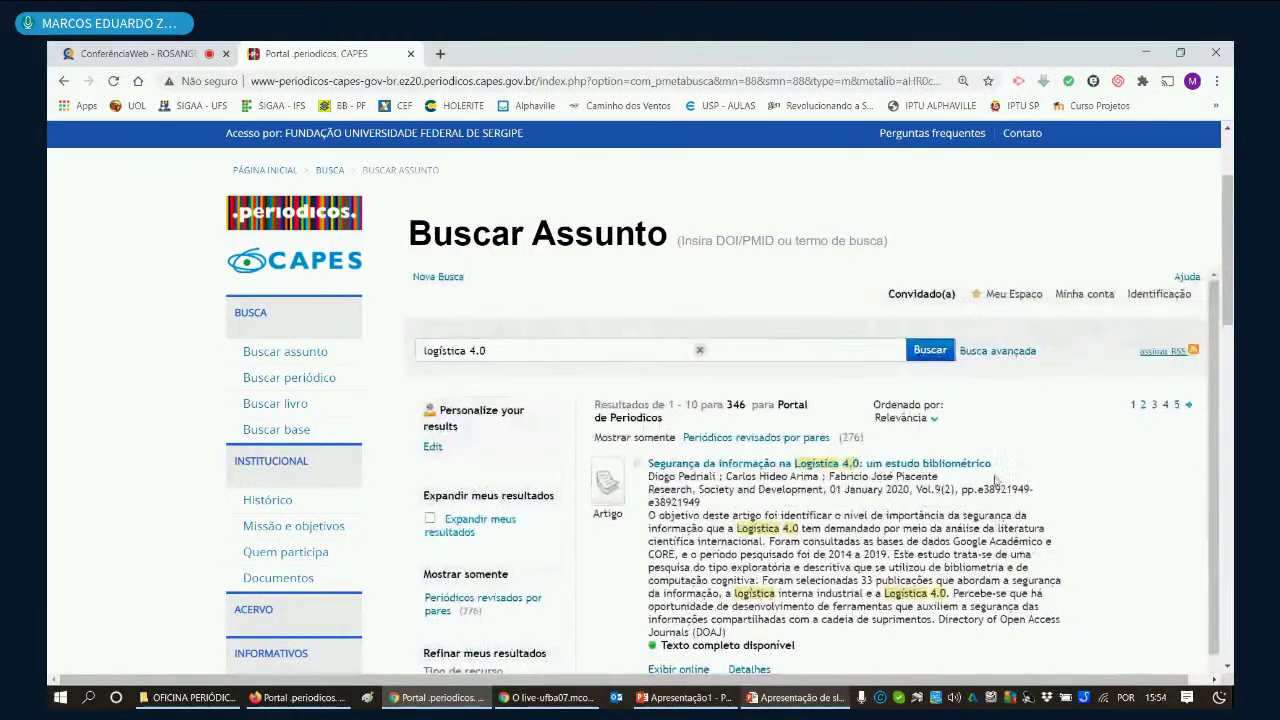
Step: Examine the first article's summary and its full-text availability in the subject search results
{"action": "scroll", "coordinate": [1029, 483], "scroll_direction": "down", "scroll_amount": 1}
{"action": "scroll", "coordinate": [1029, 483], "scroll_direction": "down", "scroll_amount": 1}
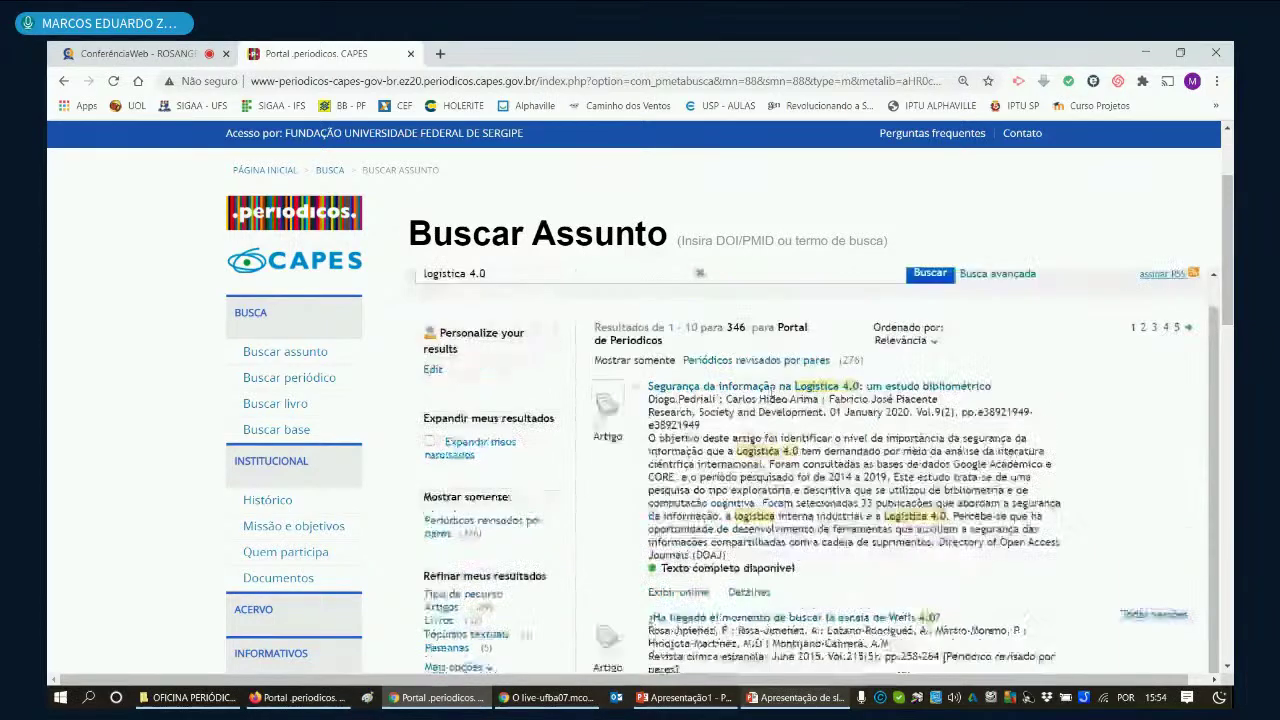
{"action": "scroll", "coordinate": [764, 478], "scroll_direction": "down", "scroll_amount": 1}
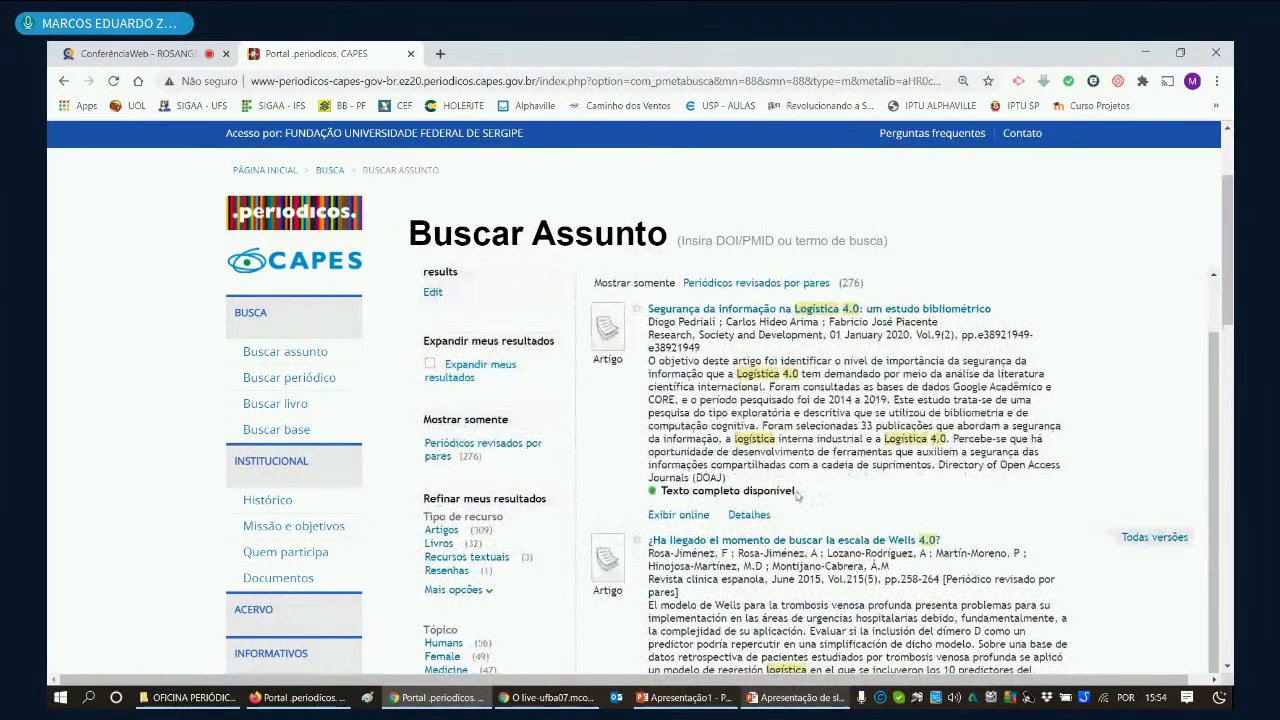
{"action": "left_click_drag", "start_coordinate": [661, 491], "coordinate": [812, 498]}
{"action": "left_click", "coordinate": [813, 498]}
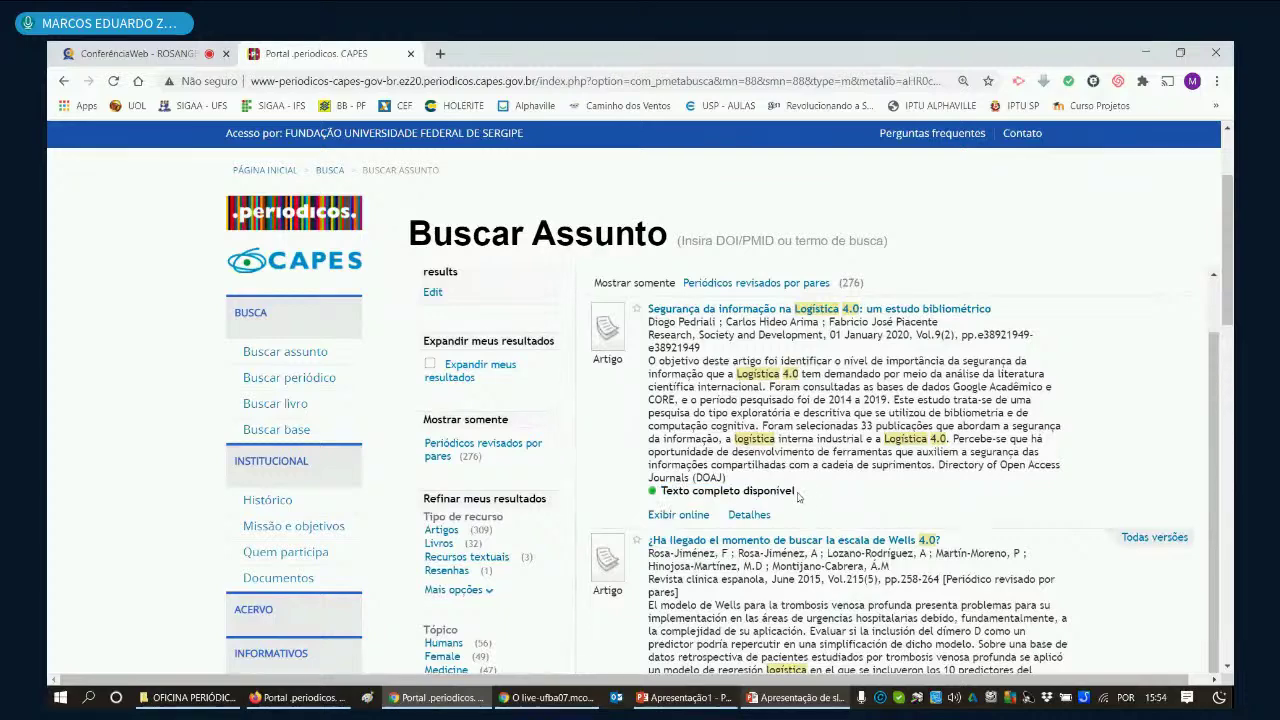
{"action": "scroll", "coordinate": [800, 497], "scroll_direction": "up", "scroll_amount": 5}
{"action": "scroll", "coordinate": [790, 497], "scroll_direction": "down", "scroll_amount": 2}
{"action": "scroll", "coordinate": [790, 497], "scroll_direction": "up", "scroll_amount": 2}
{"action": "scroll", "coordinate": [800, 307], "scroll_direction": "down", "scroll_amount": 1}
{"action": "scroll", "coordinate": [803, 310], "scroll_direction": "down", "scroll_amount": 1}
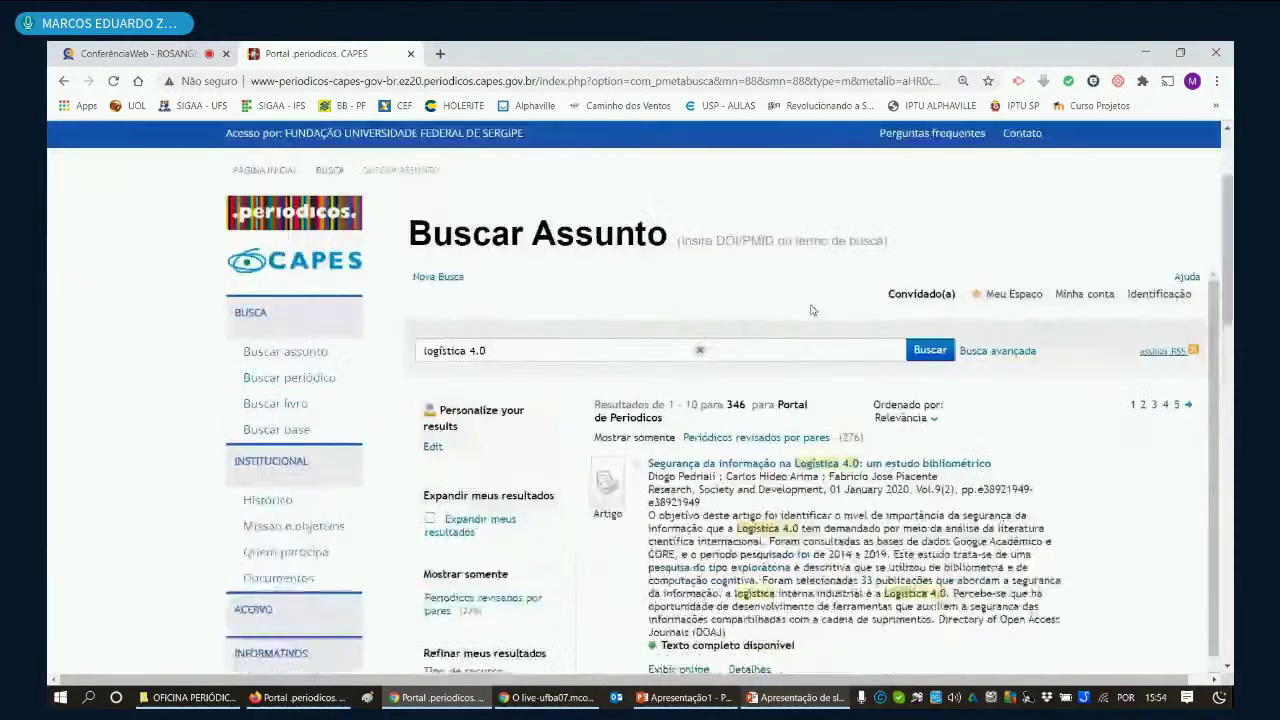
Step: Open the advanced search and review the field and match options for the term "logística 4.0"
{"action": "left_click", "coordinate": [993, 358]}
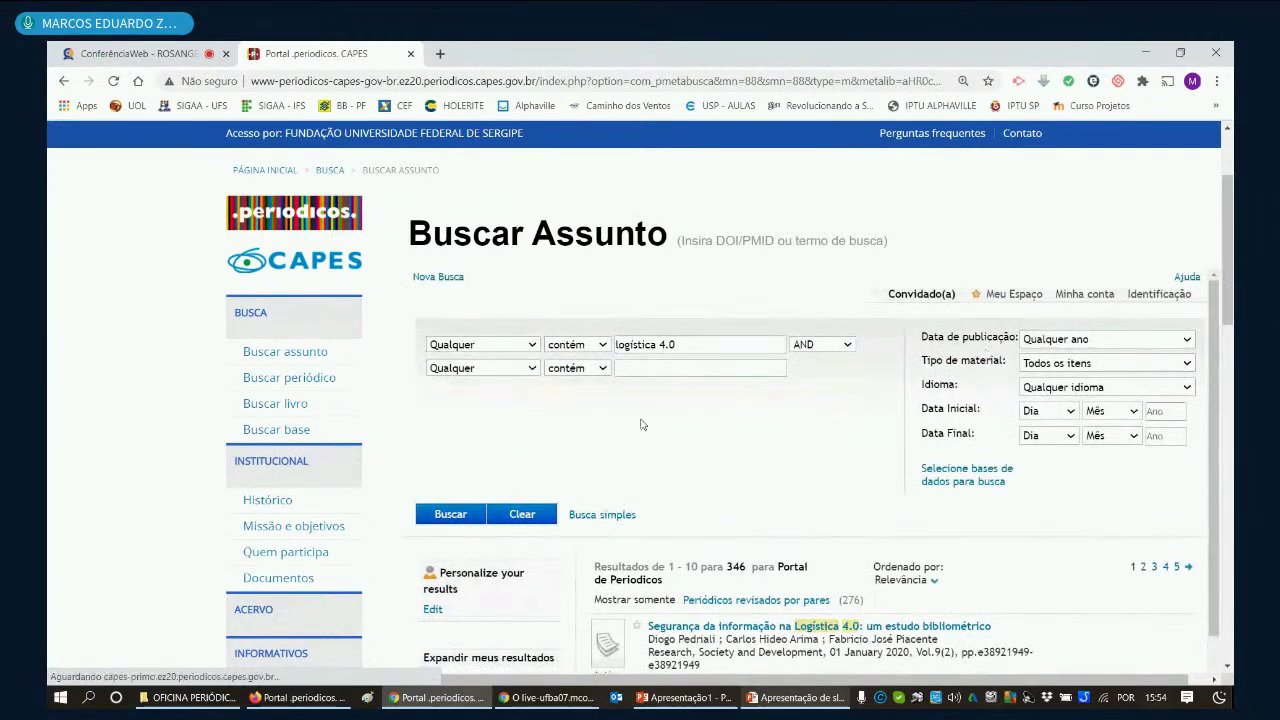
{"action": "left_click", "coordinate": [533, 347]}
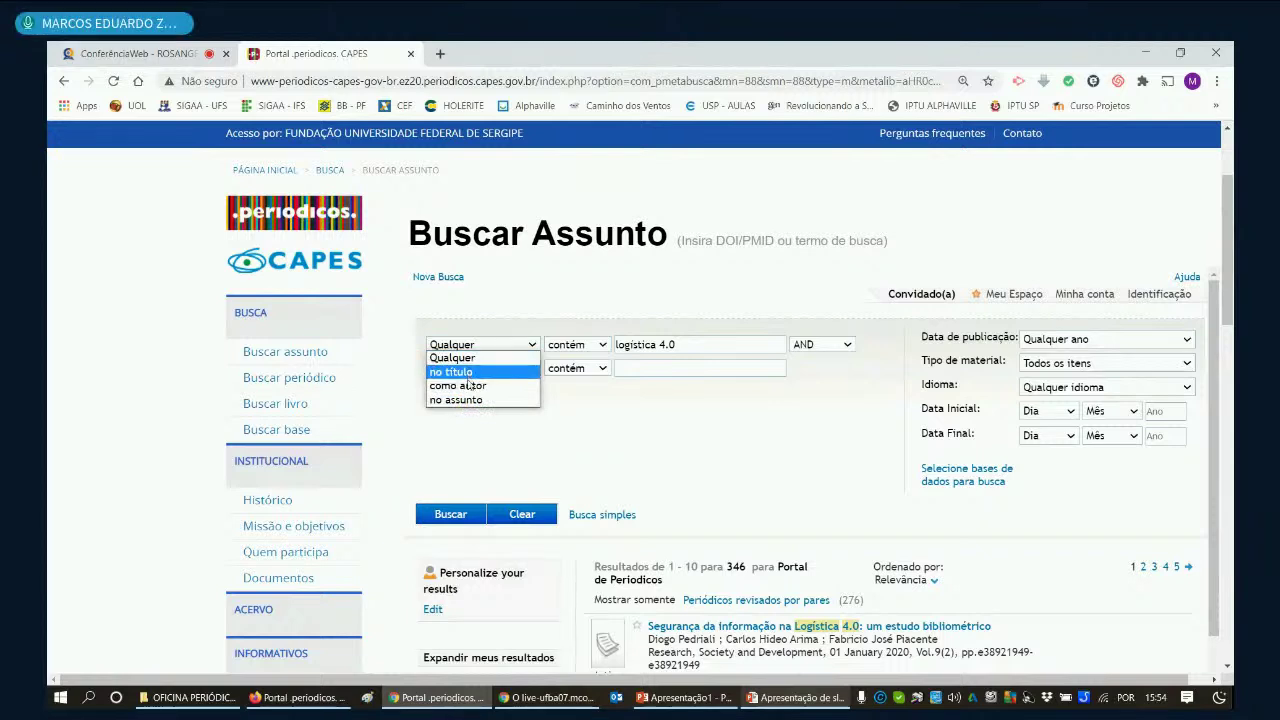
{"action": "left_click", "coordinate": [510, 325]}
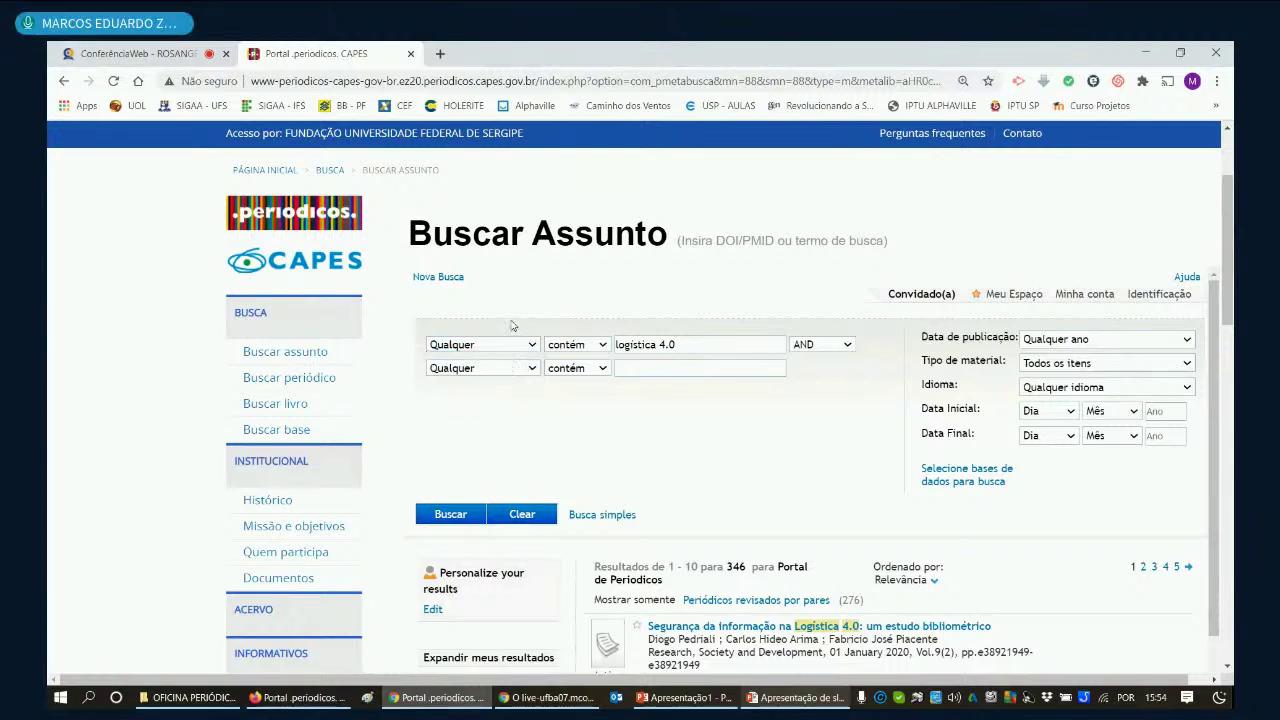
{"action": "left_click", "coordinate": [582, 346]}
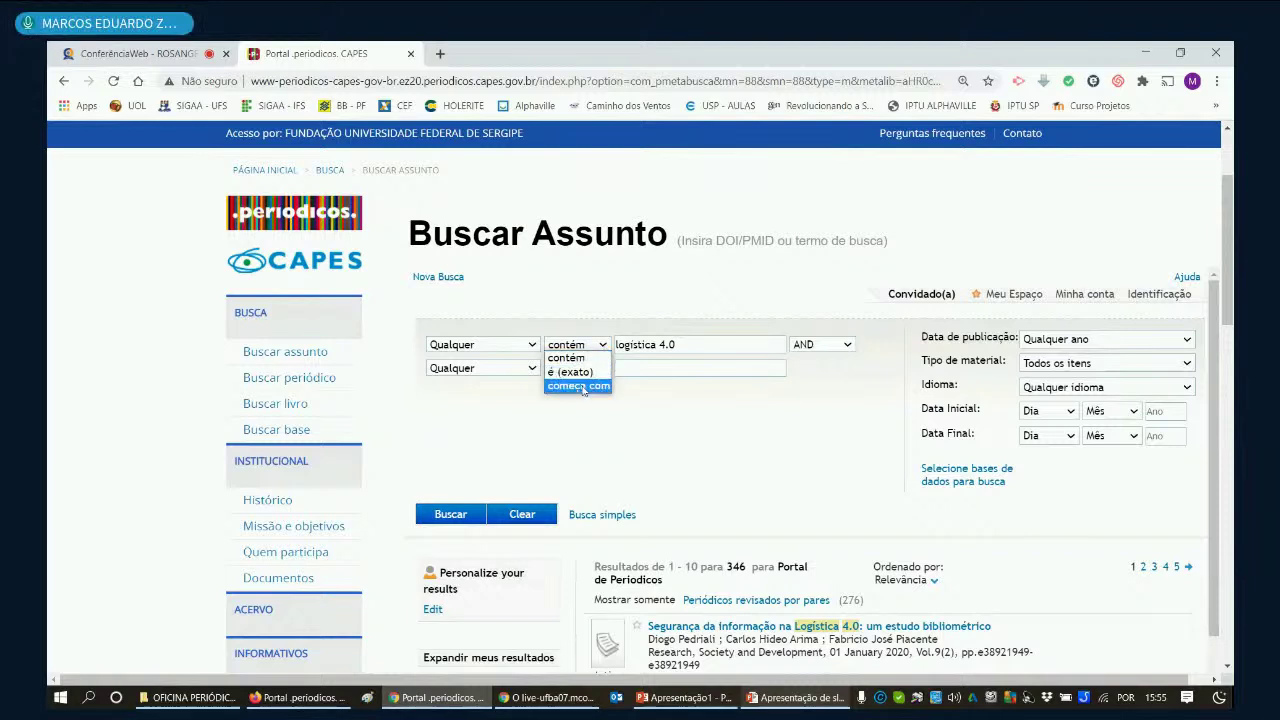
{"action": "left_click", "coordinate": [578, 327]}
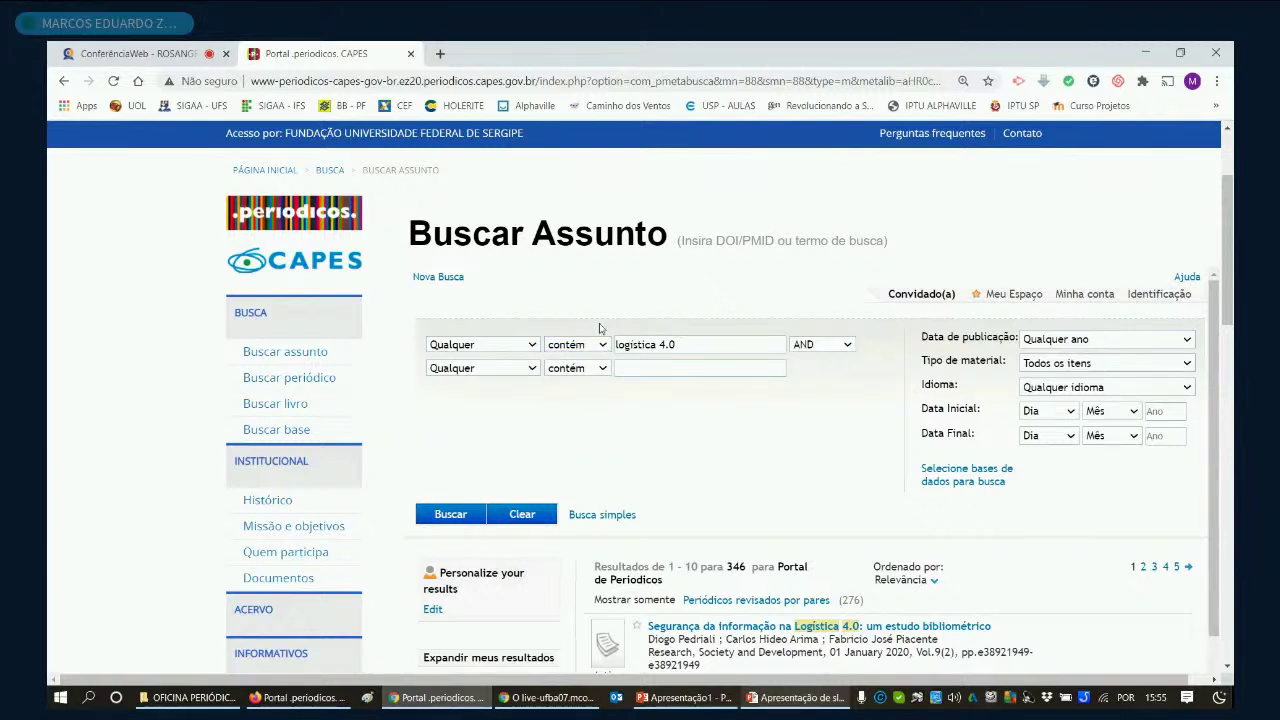
{"action": "left_click", "coordinate": [697, 344]}
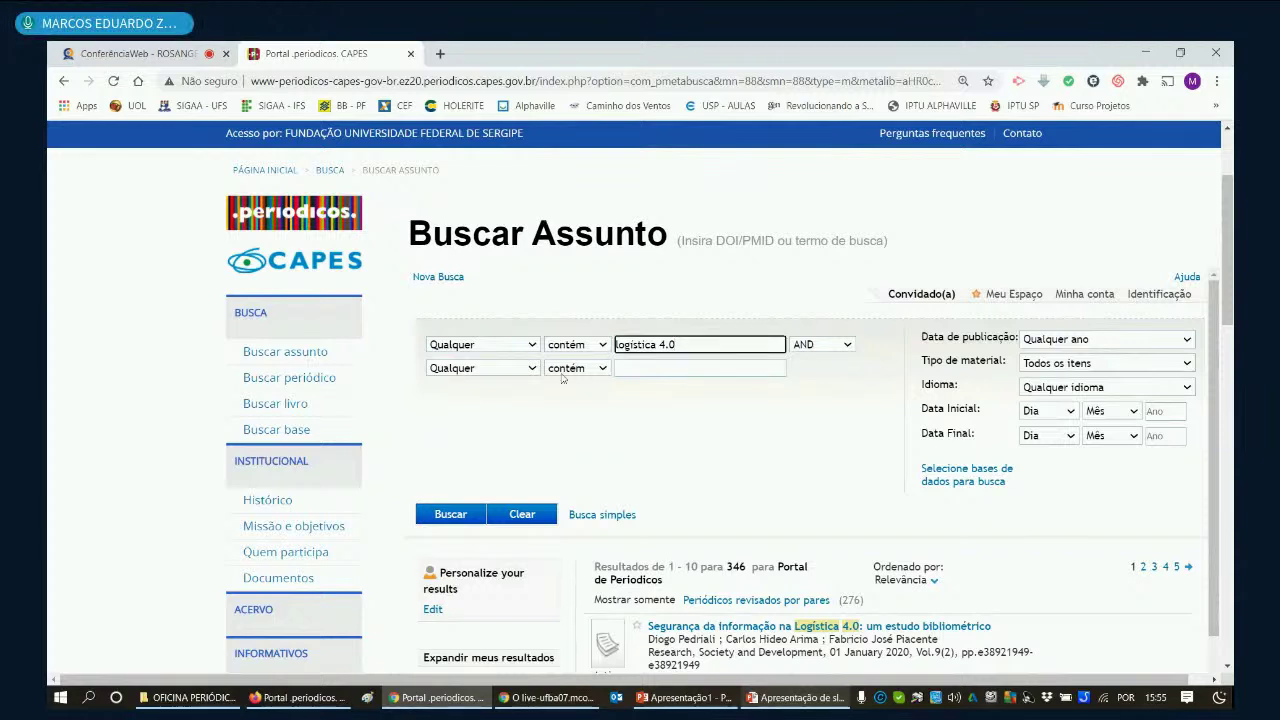
Step: Search for items whose title (no título) matches "logística 4.0" exactly (é (exato)) and view the result
{"action": "left_click", "coordinate": [537, 347]}
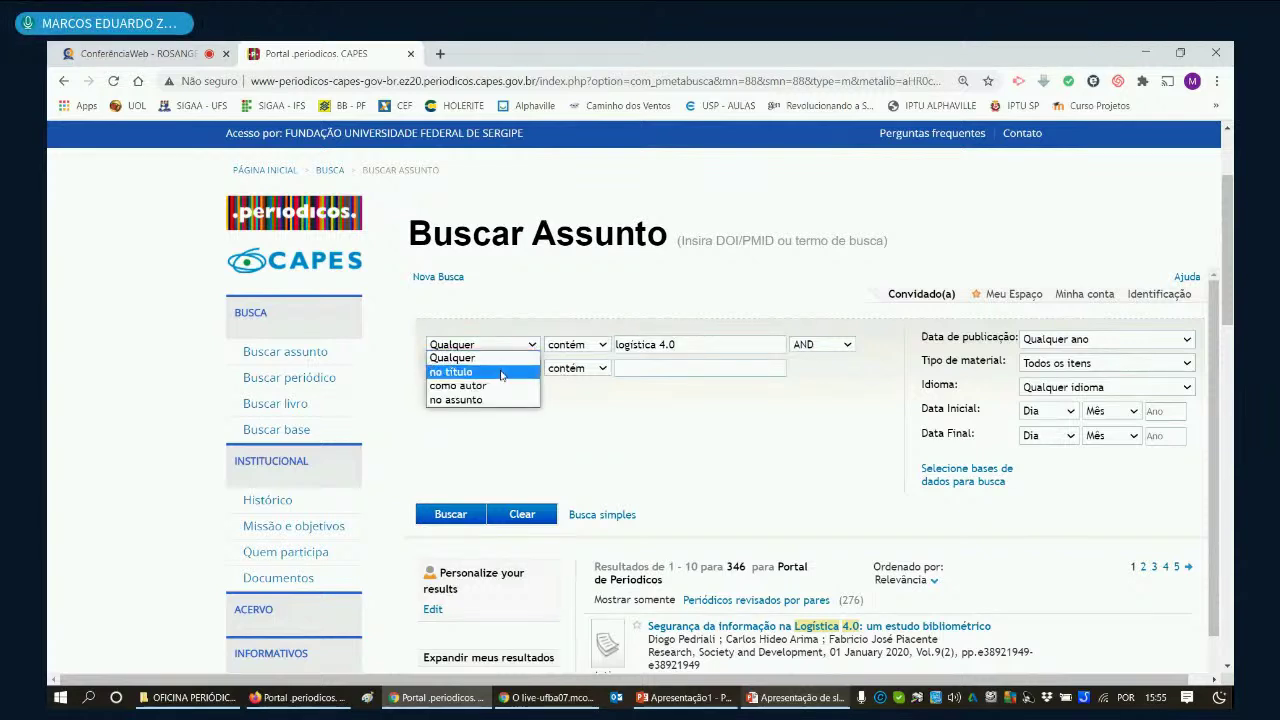
{"action": "left_click", "coordinate": [501, 372]}
{"action": "left_click", "coordinate": [603, 349]}
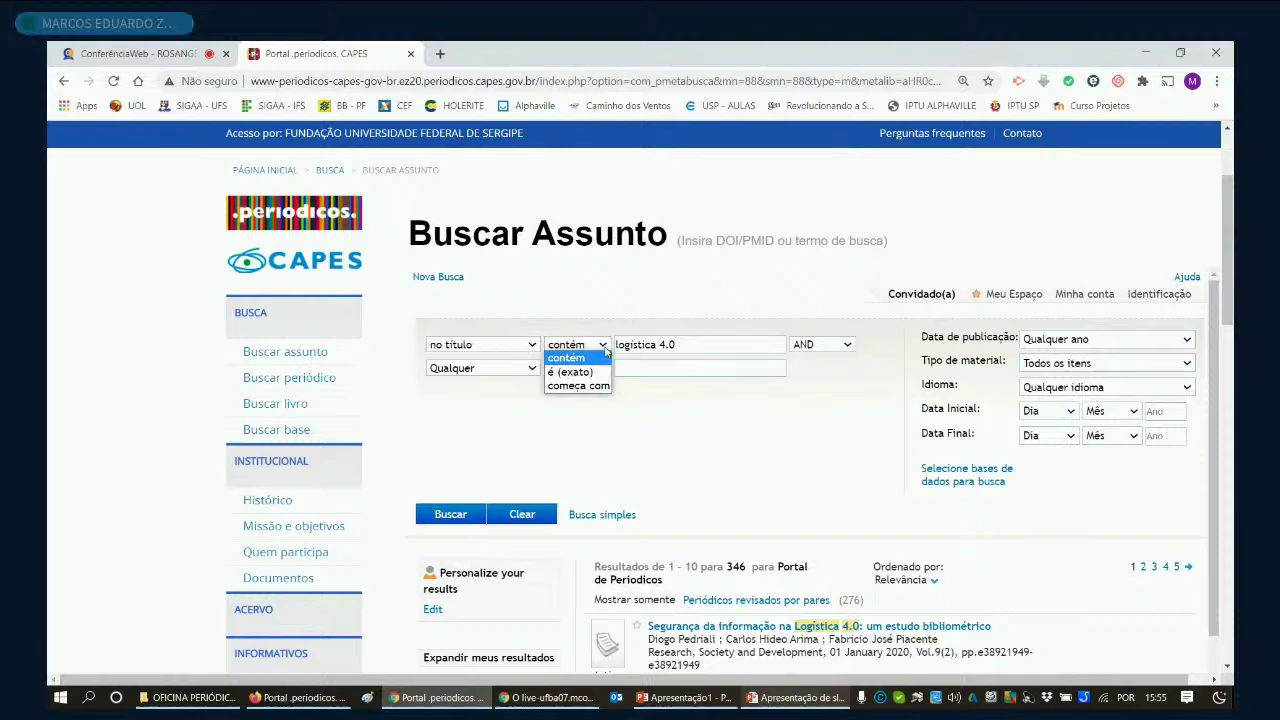
{"action": "left_click", "coordinate": [576, 372]}
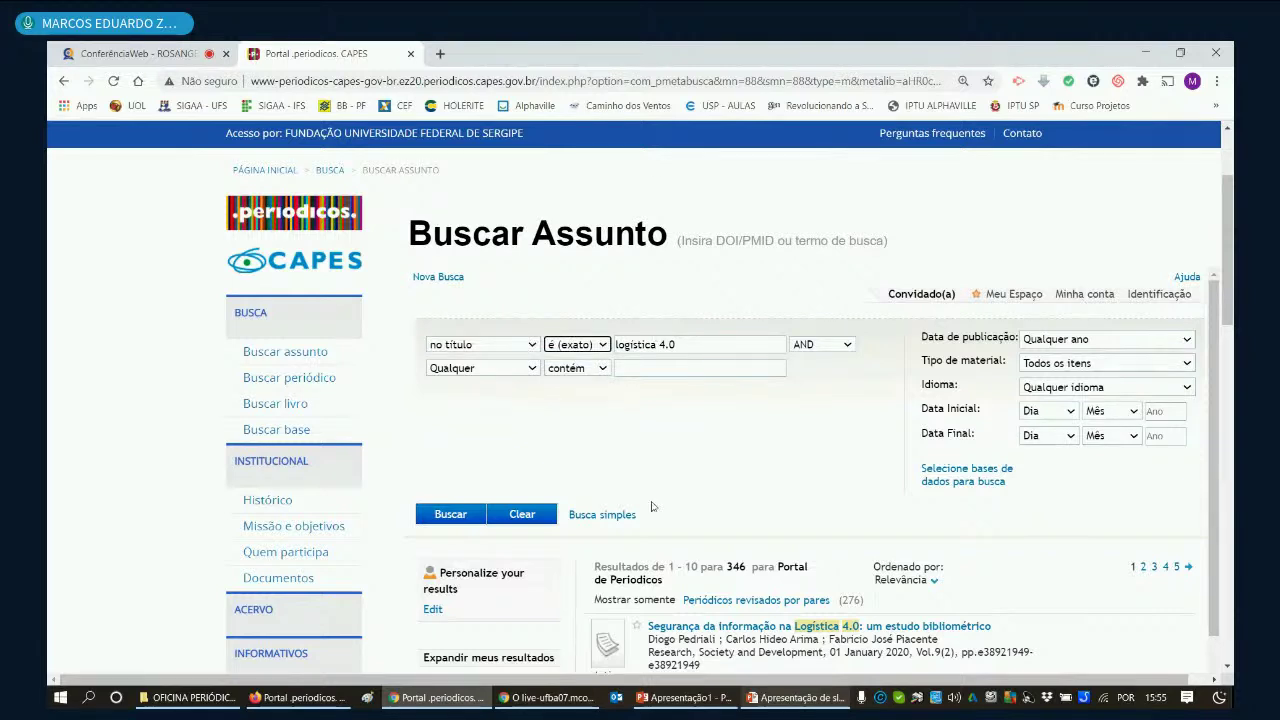
{"action": "left_click", "coordinate": [451, 515]}
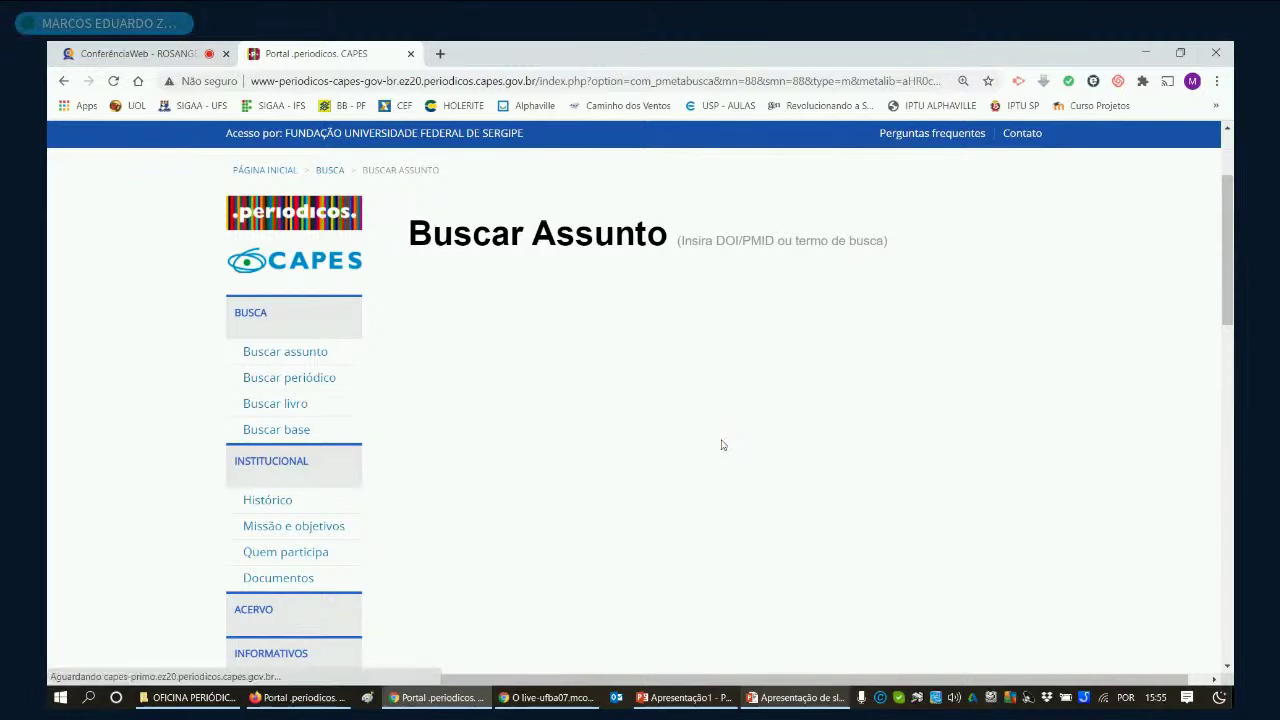
{"action": "scroll", "coordinate": [723, 445], "scroll_direction": "down", "scroll_amount": 3}
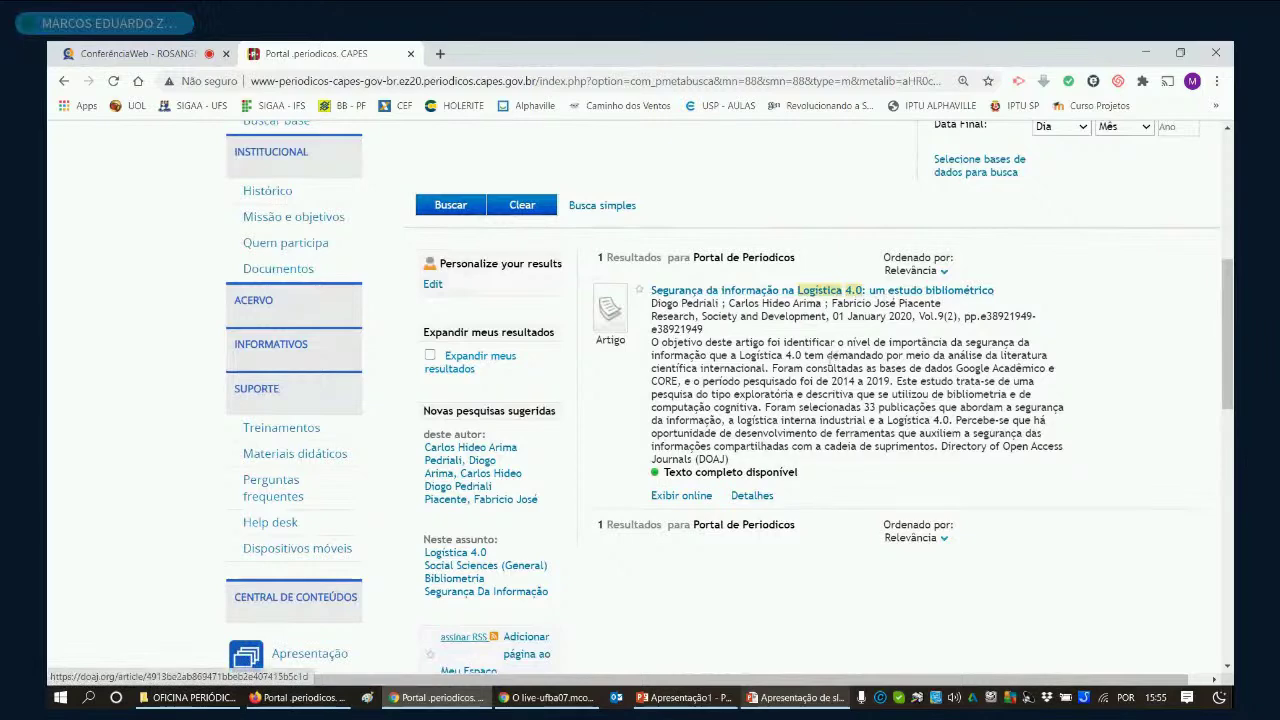
{"action": "scroll", "coordinate": [828, 357], "scroll_direction": "up", "scroll_amount": 1}
{"action": "scroll", "coordinate": [829, 362], "scroll_direction": "up", "scroll_amount": 3}
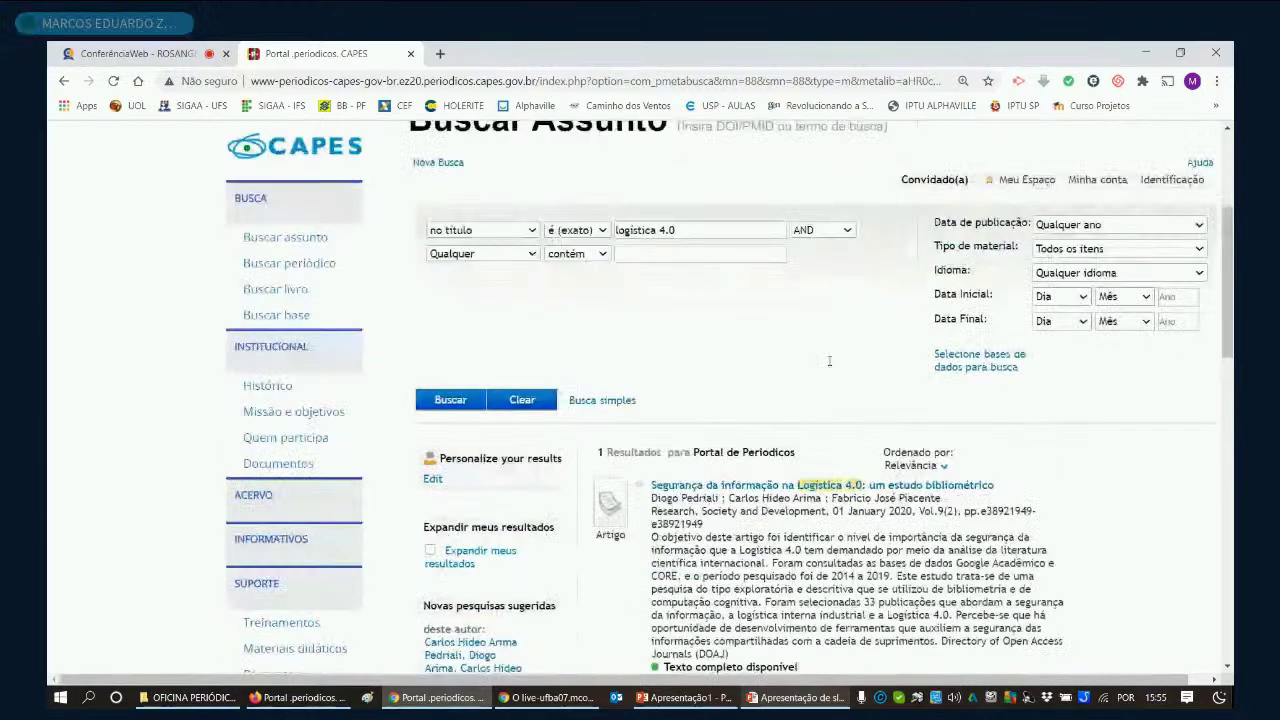
{"action": "scroll", "coordinate": [829, 361], "scroll_direction": "up", "scroll_amount": 1}
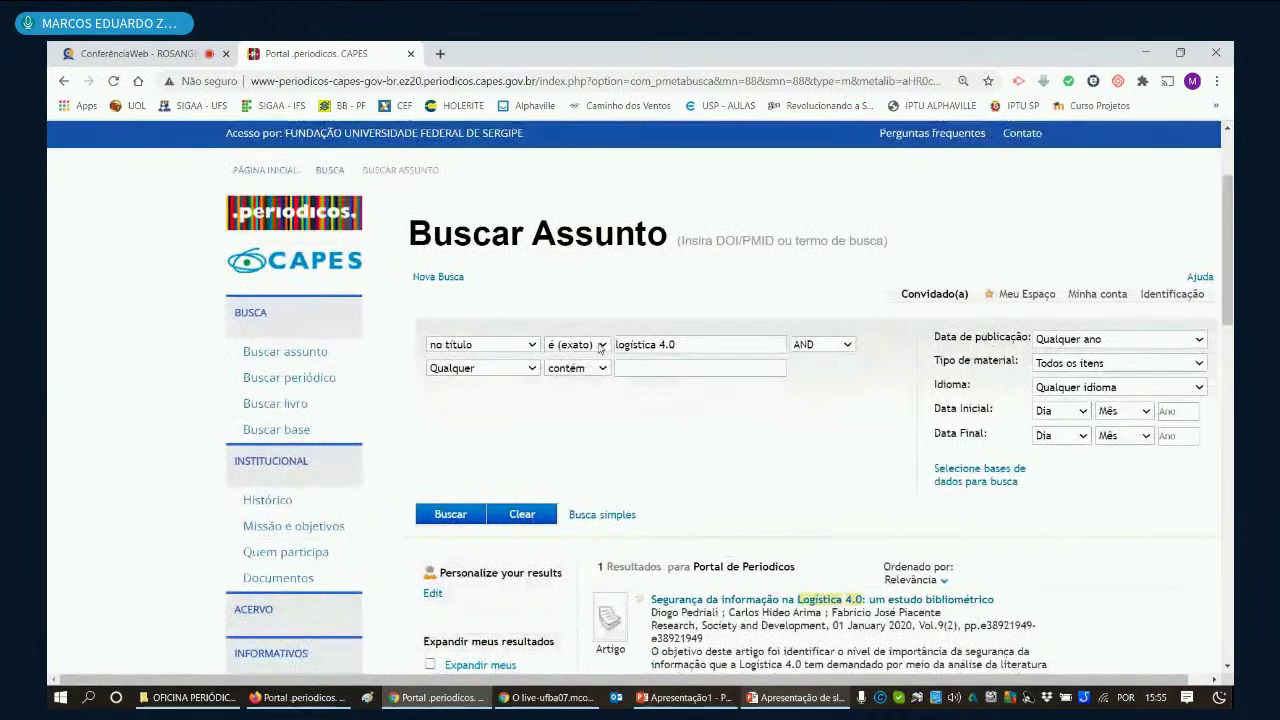
Step: Combine the first term using OR with an exact title match for "indústria 4.0" and run the search
{"action": "left_click", "coordinate": [849, 346]}
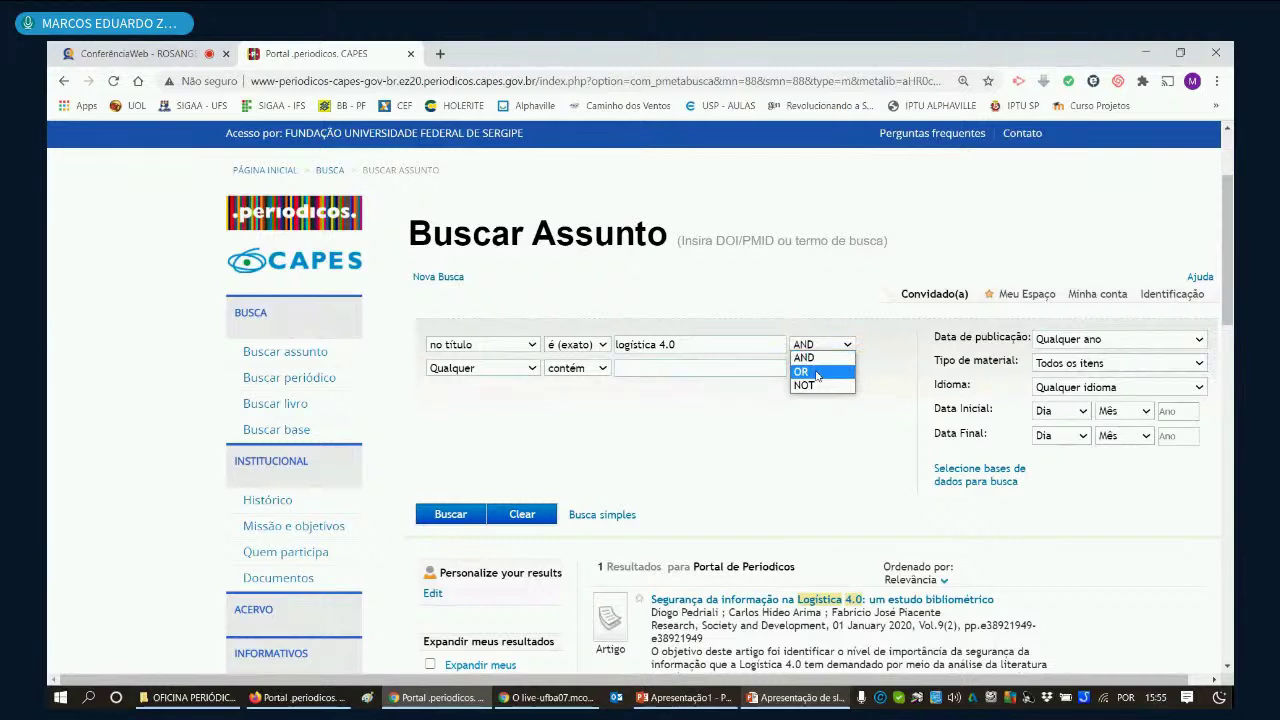
{"action": "left_click", "coordinate": [803, 371]}
{"action": "left_click", "coordinate": [470, 369]}
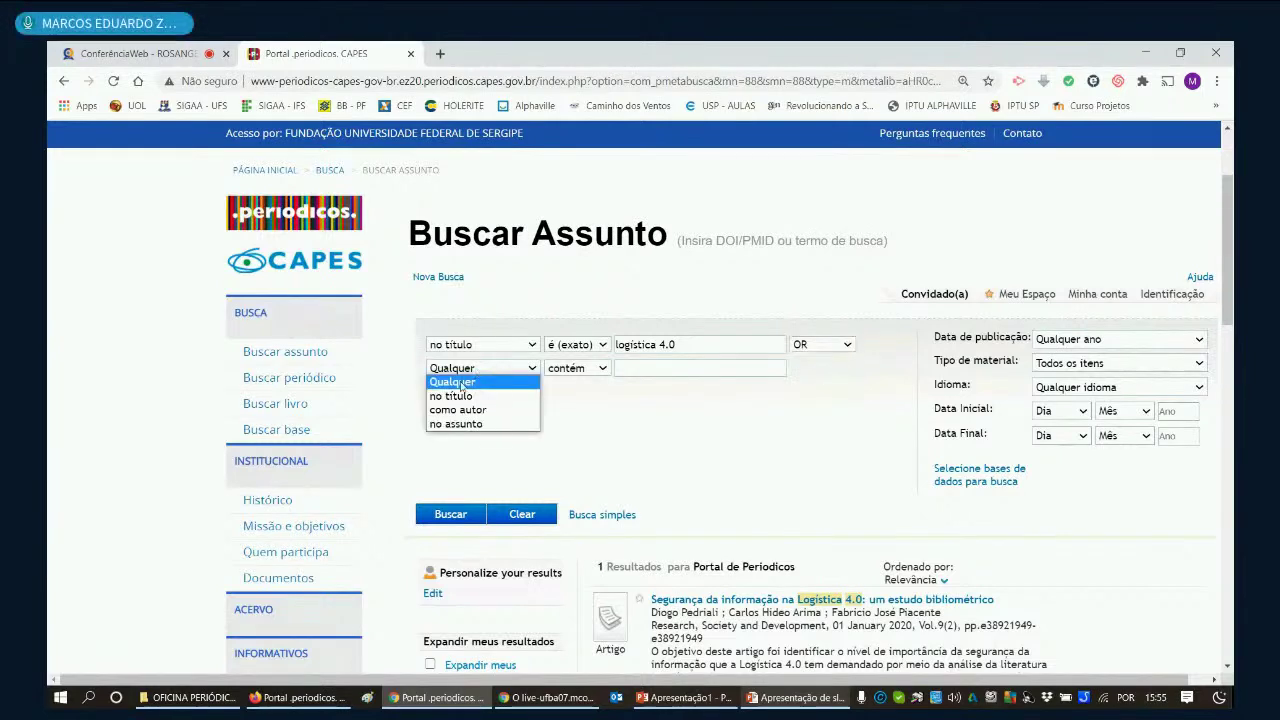
{"action": "left_click", "coordinate": [455, 396]}
{"action": "left_click", "coordinate": [560, 368]}
{"action": "left_click", "coordinate": [570, 397]}
{"action": "left_click", "coordinate": [641, 366]}
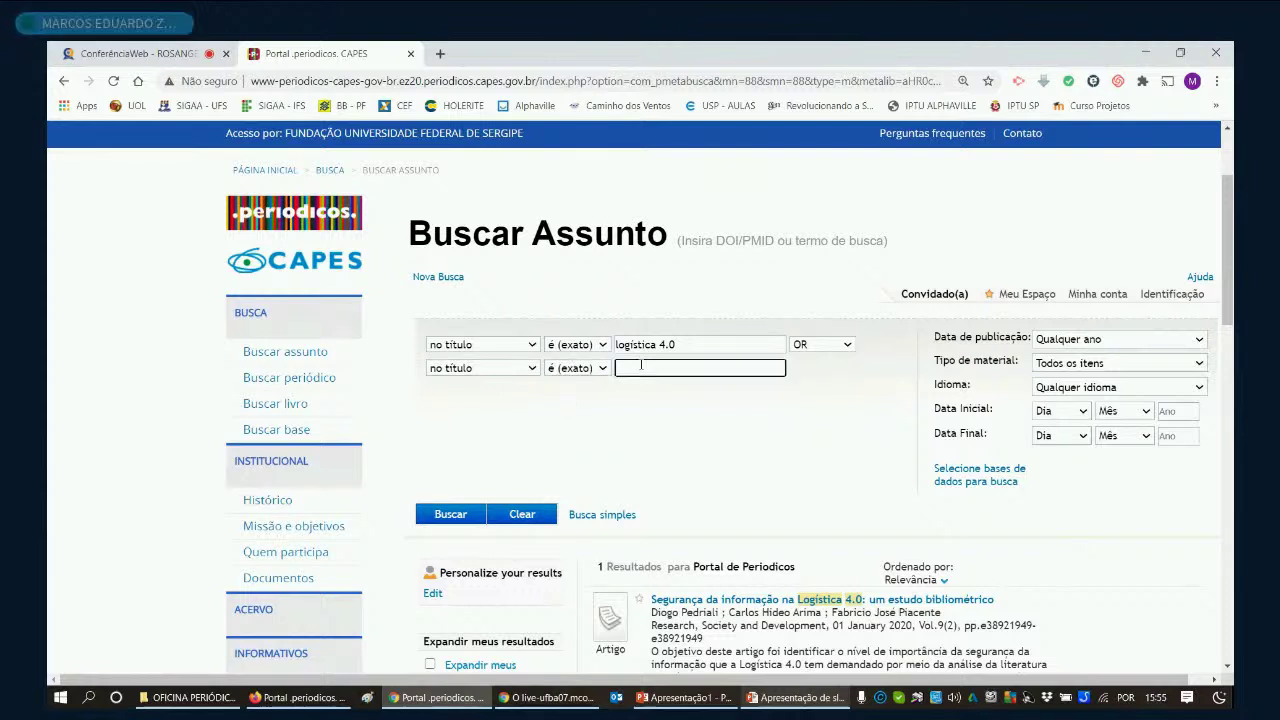
{"action": "type", "text": "in"}
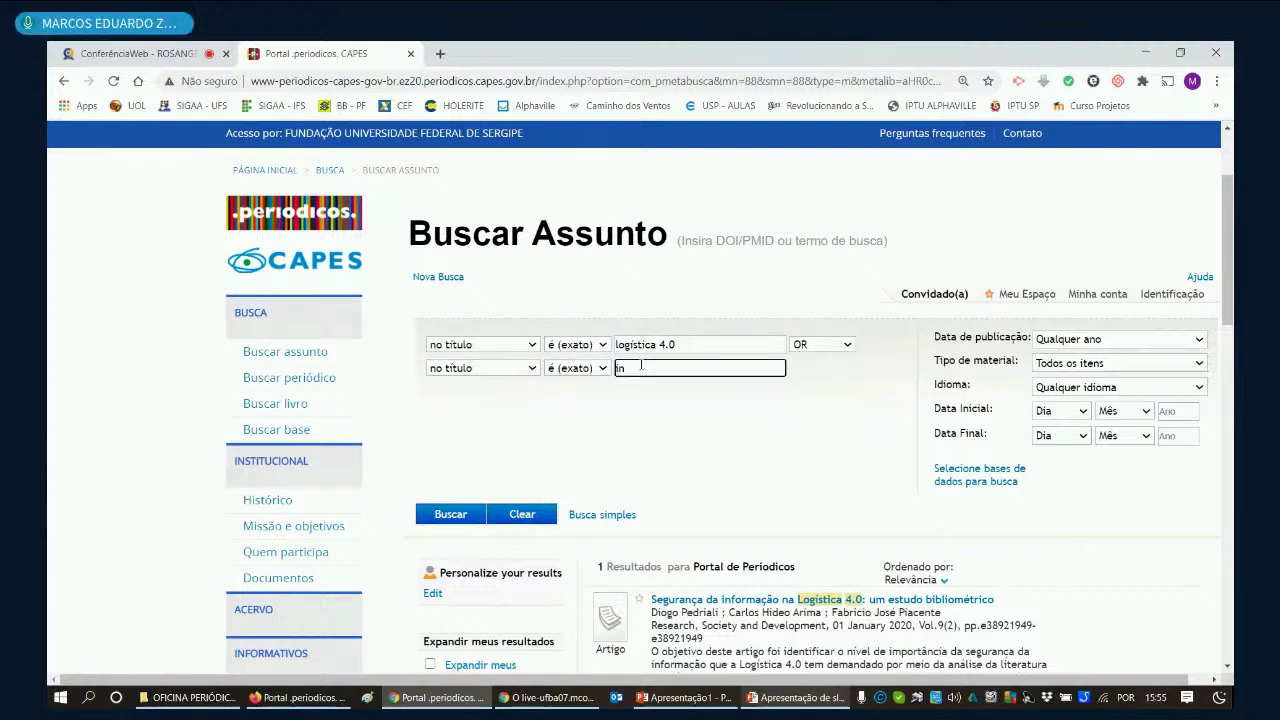
{"action": "type", "text": "dustria 4.0"}
{"action": "left_click", "coordinate": [458, 516]}
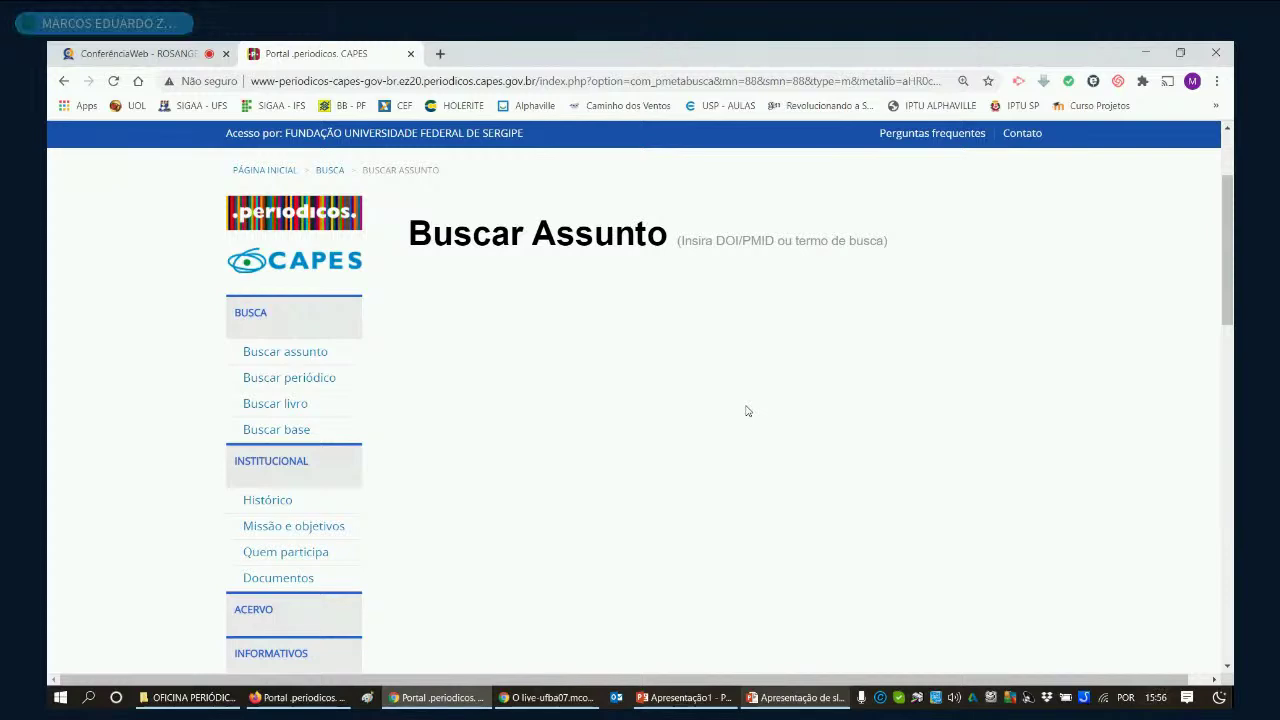
Step: Look through the results of the combined "logística 4.0" or "indústria 4.0" title search
{"action": "scroll", "coordinate": [747, 411], "scroll_direction": "down", "scroll_amount": 2}
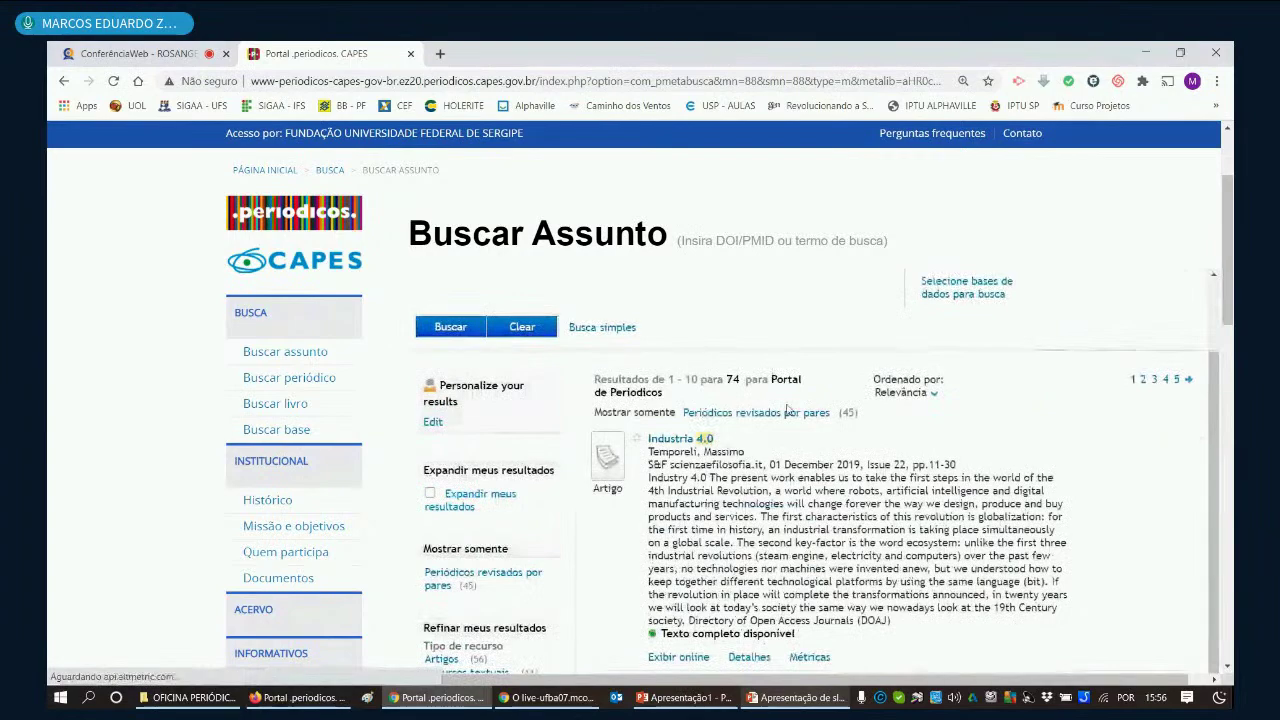
{"action": "scroll", "coordinate": [787, 410], "scroll_direction": "down", "scroll_amount": 5}
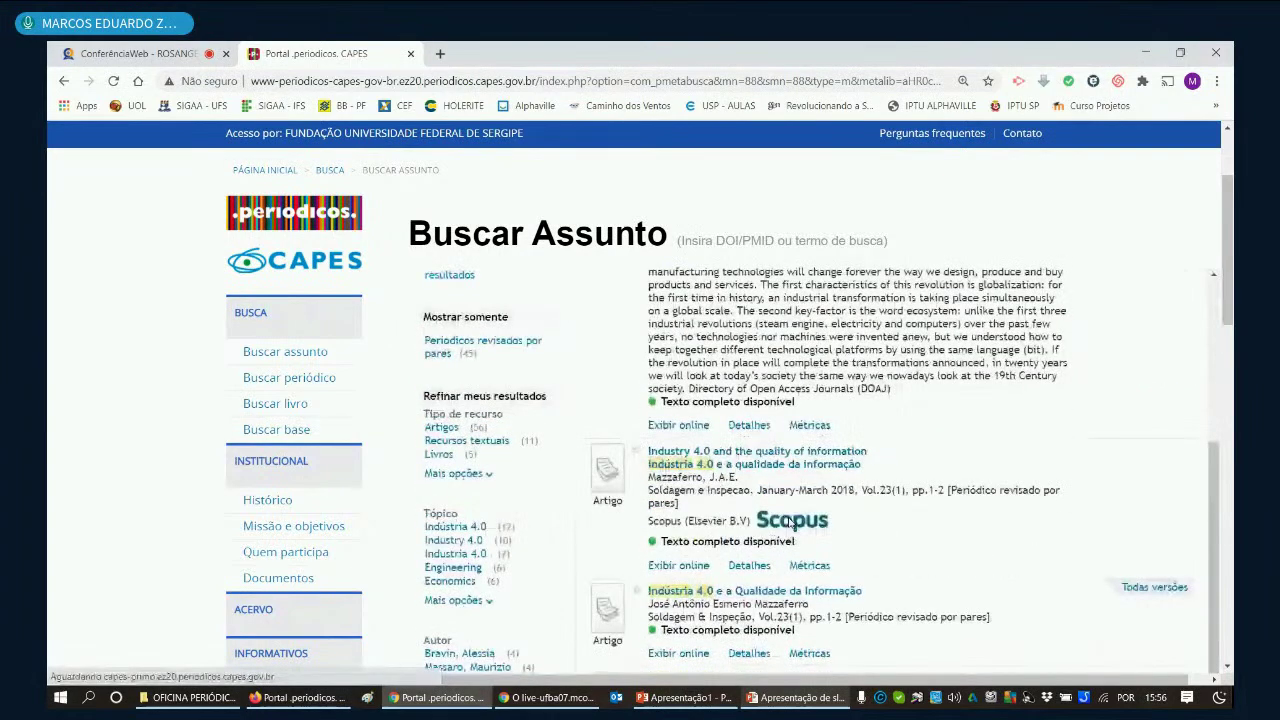
{"action": "scroll", "coordinate": [789, 522], "scroll_direction": "down", "scroll_amount": 5}
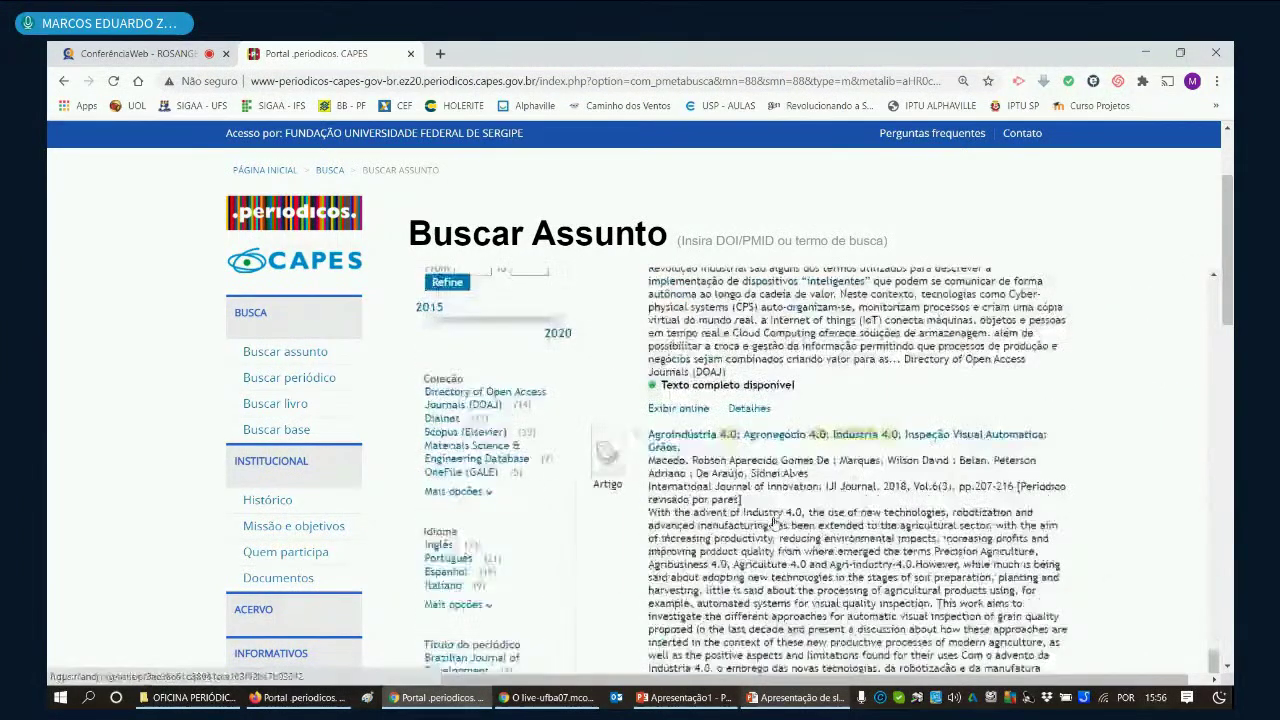
{"action": "scroll", "coordinate": [775, 521], "scroll_direction": "up", "scroll_amount": 10}
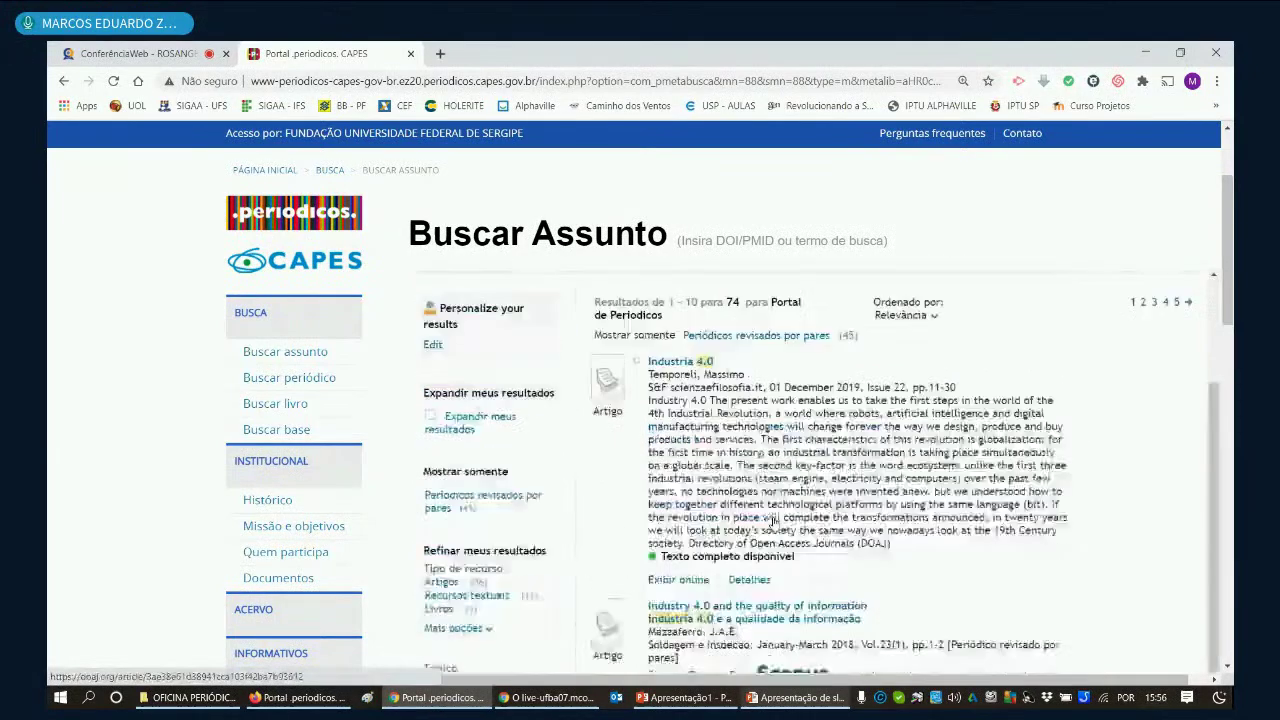
{"action": "scroll", "coordinate": [775, 521], "scroll_direction": "up", "scroll_amount": 3}
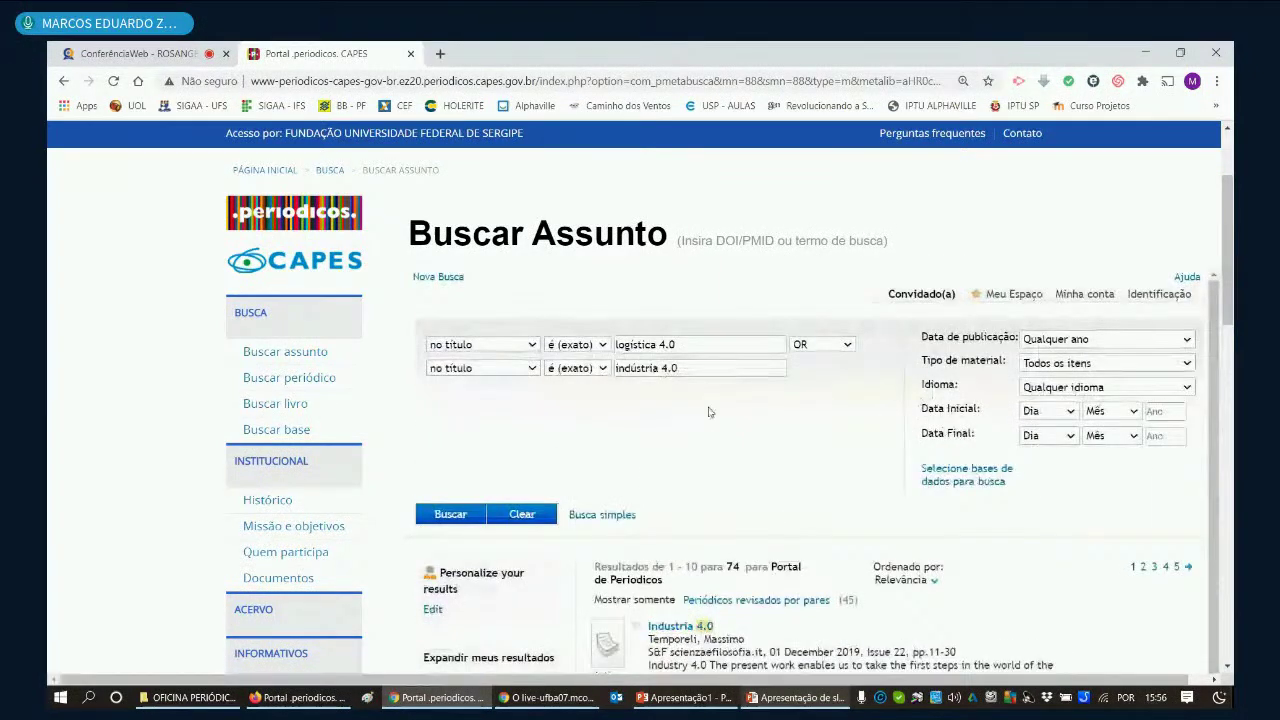
Step: Clear the second search term and set both rows to match Qualquer with contém
{"action": "left_click_drag", "start_coordinate": [688, 368], "coordinate": [603, 369]}
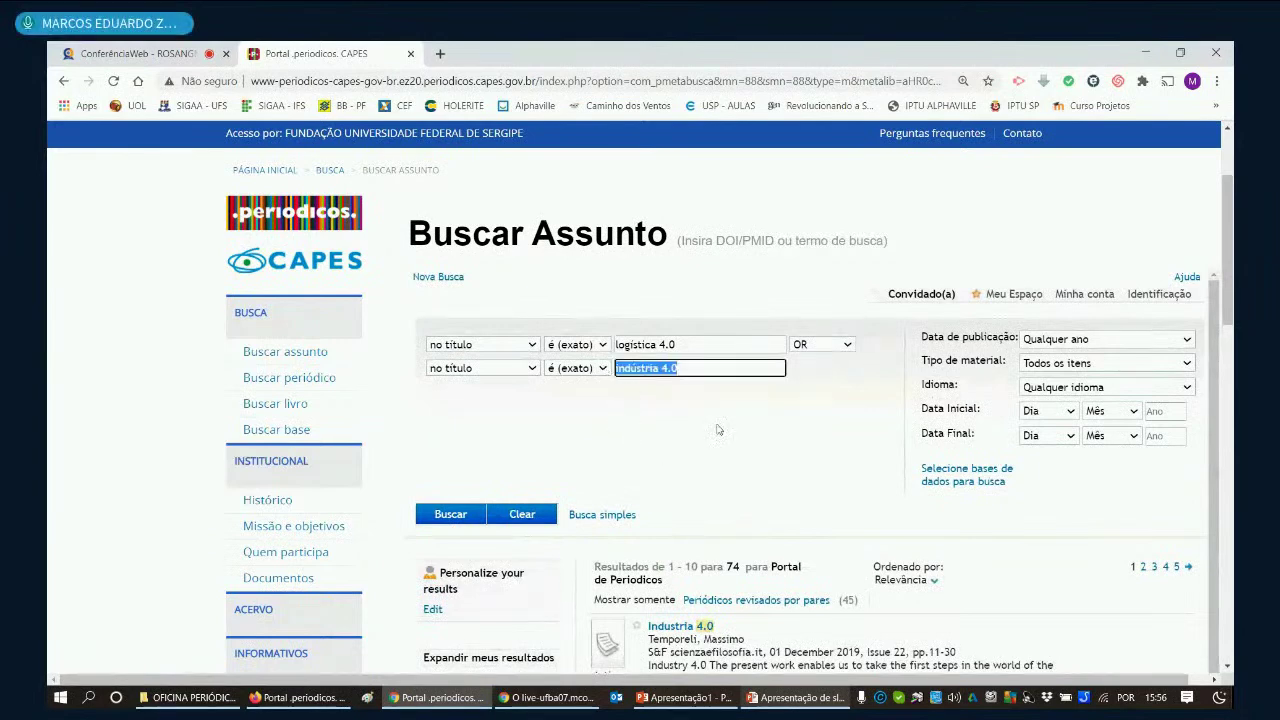
{"action": "key", "text": "Delete"}
{"action": "left_click", "coordinate": [578, 368]}
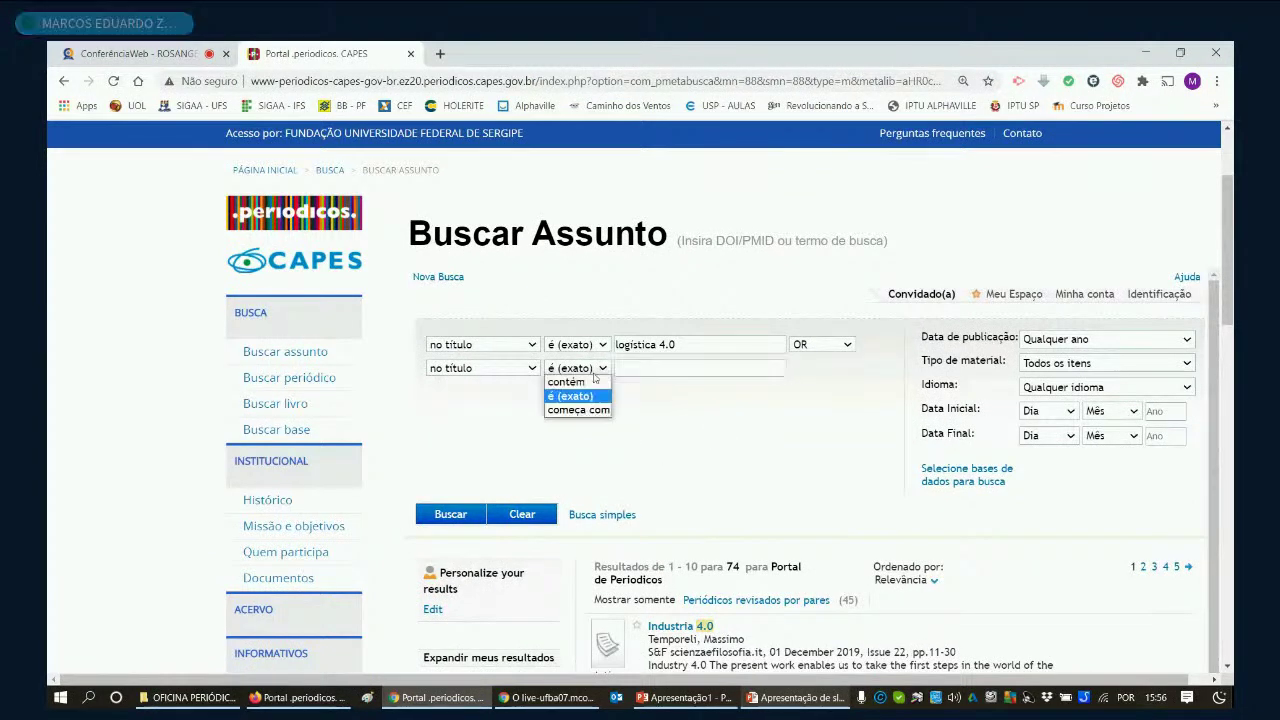
{"action": "left_click", "coordinate": [570, 412]}
{"action": "left_click", "coordinate": [524, 368]}
{"action": "left_click", "coordinate": [462, 398]}
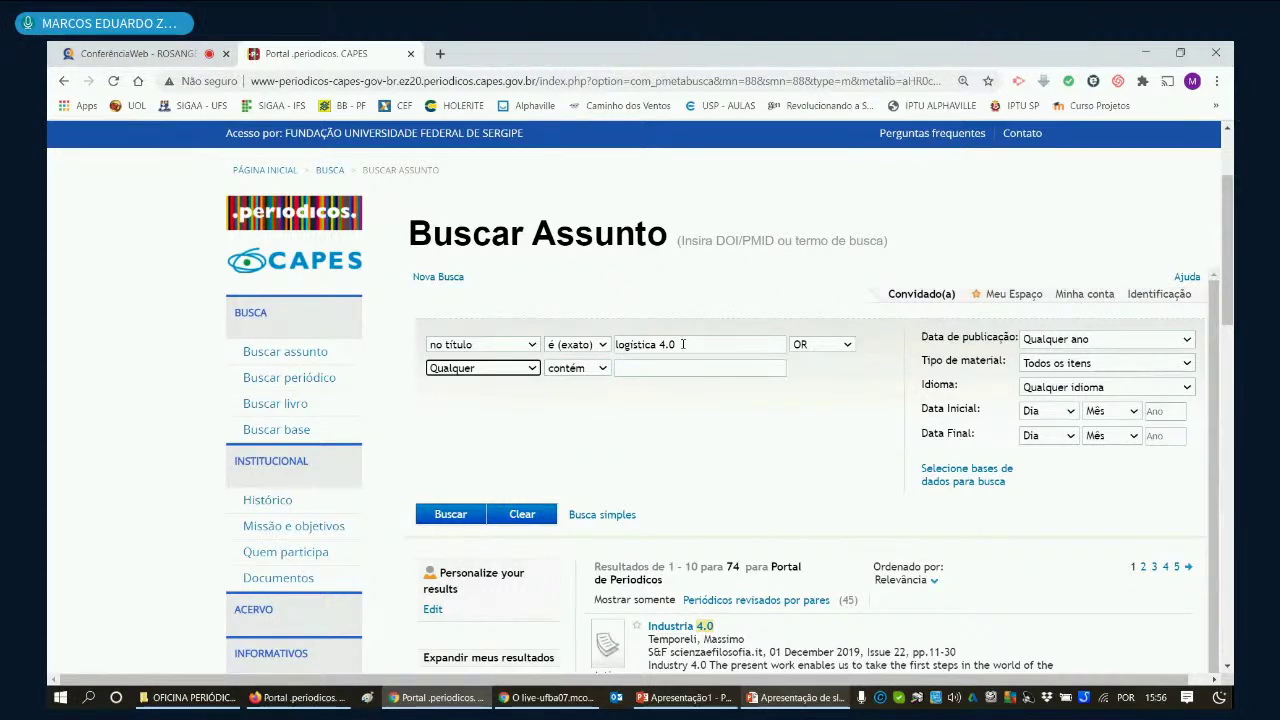
{"action": "left_click", "coordinate": [479, 344]}
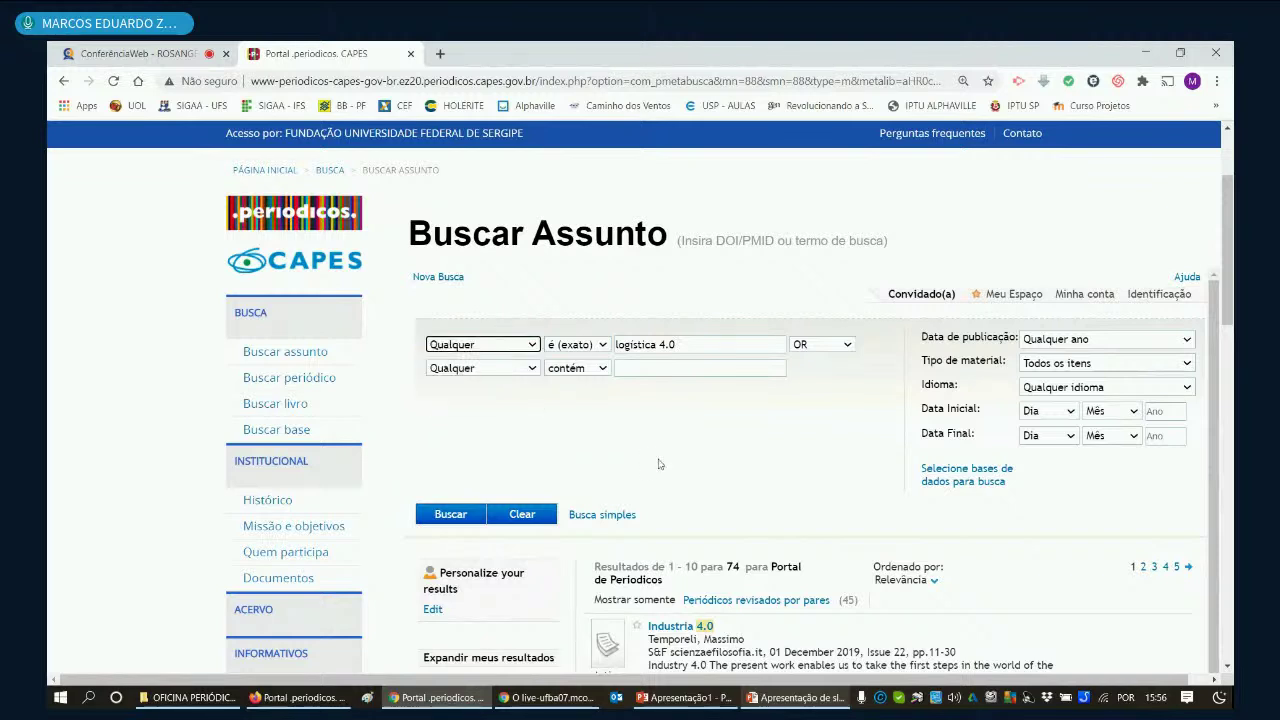
{"action": "left_click", "coordinate": [604, 347]}
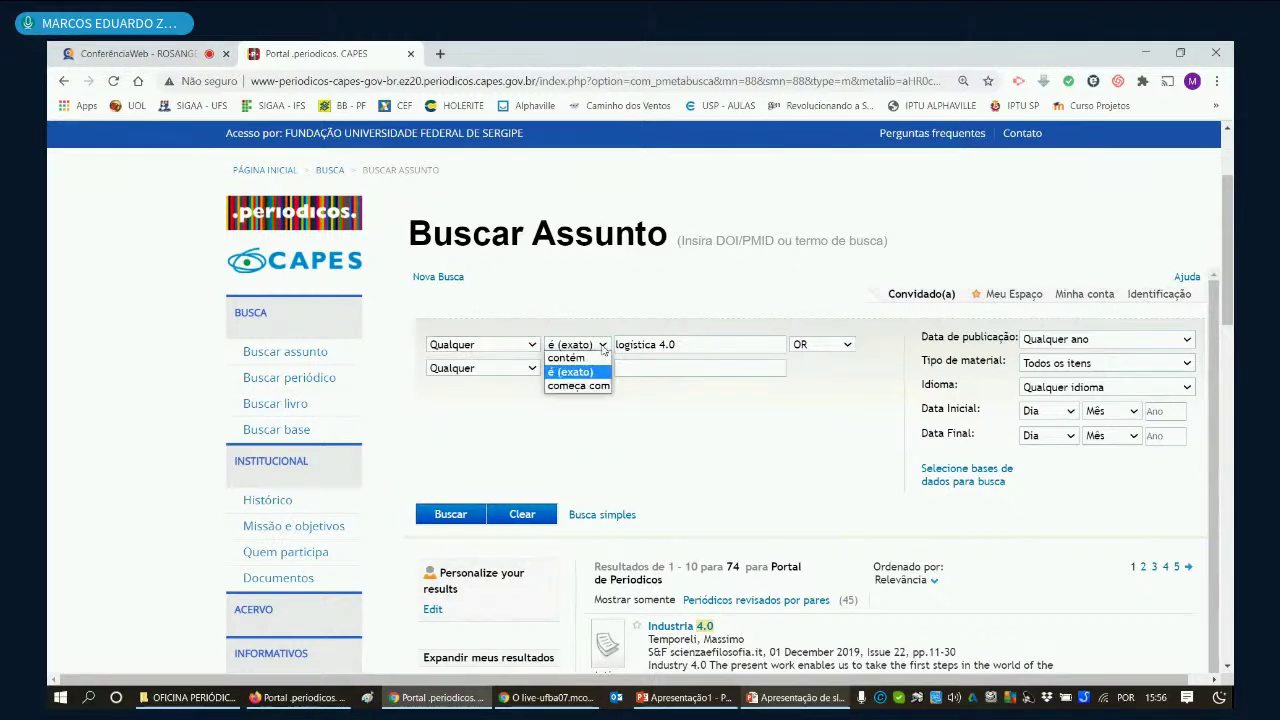
{"action": "left_click", "coordinate": [590, 359]}
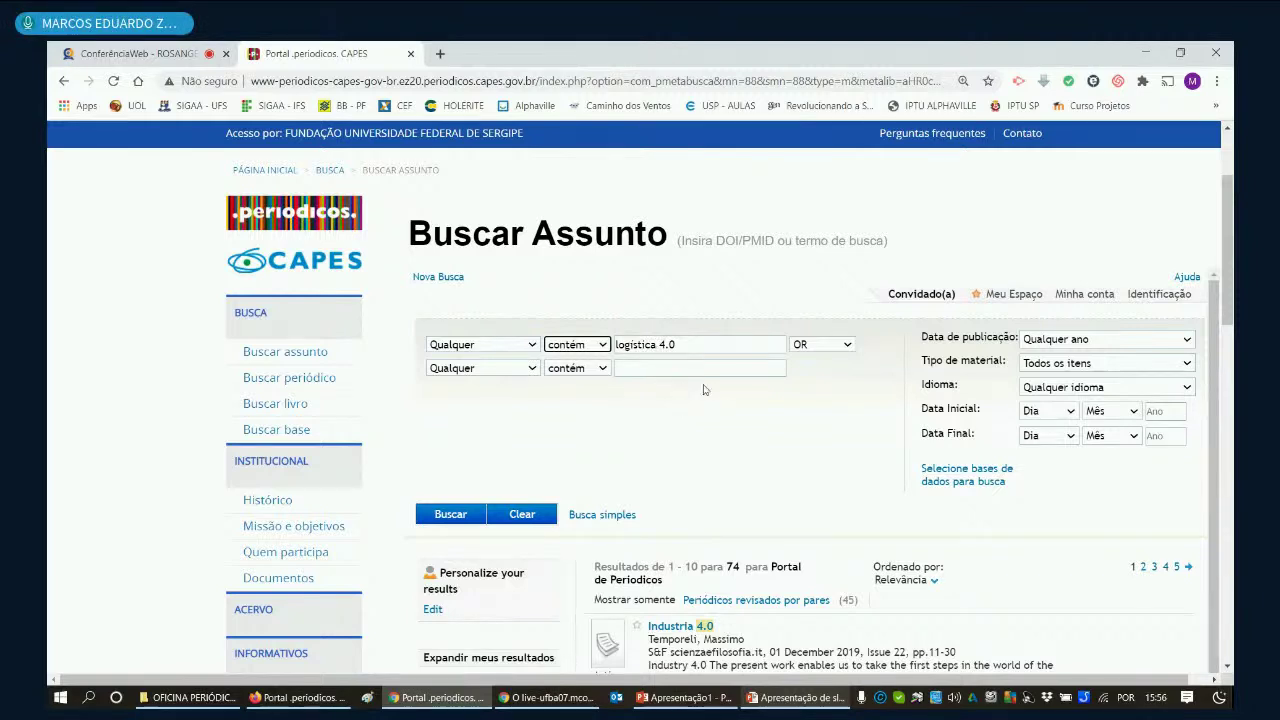
Step: Truncate the first term to "logistic* 4.0" with the asterisk wildcard and run the search
{"action": "left_click", "coordinate": [633, 344]}
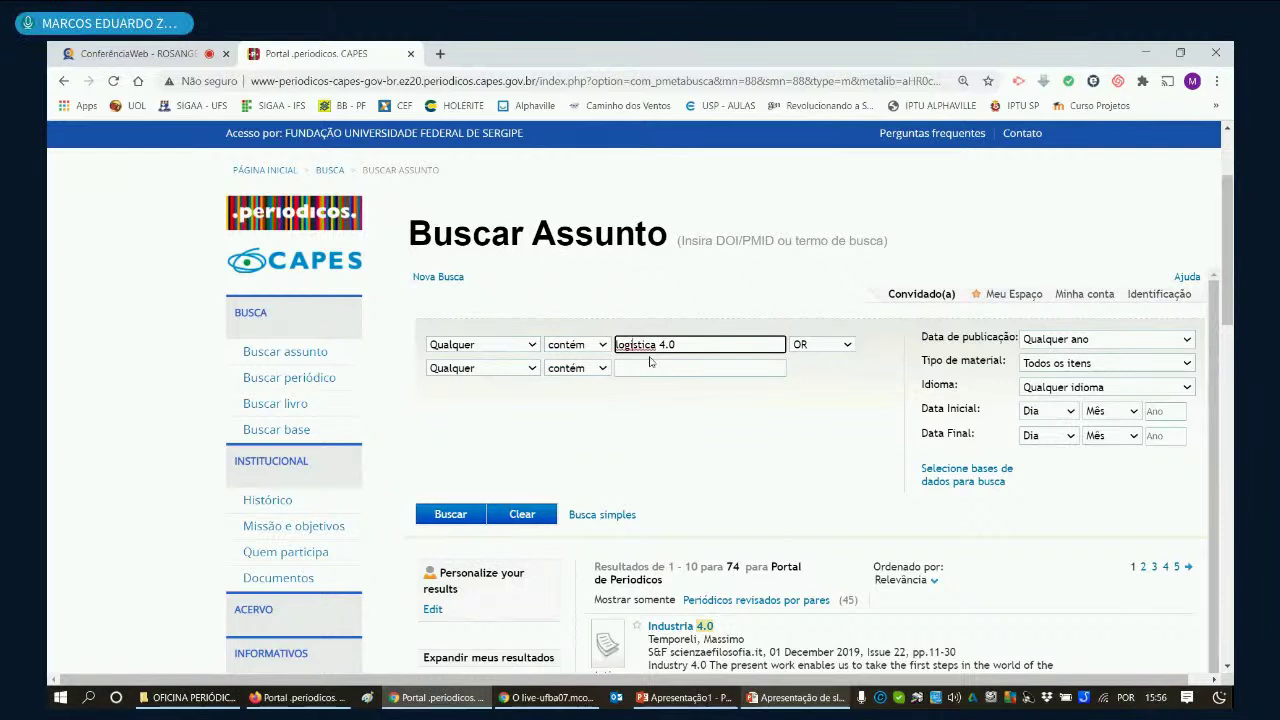
{"action": "left_click_drag", "start_coordinate": [658, 344], "coordinate": [649, 344]}
{"action": "key", "text": "BackSpace"}
{"action": "type", "text": "*"}
{"action": "left_click", "coordinate": [460, 515]}
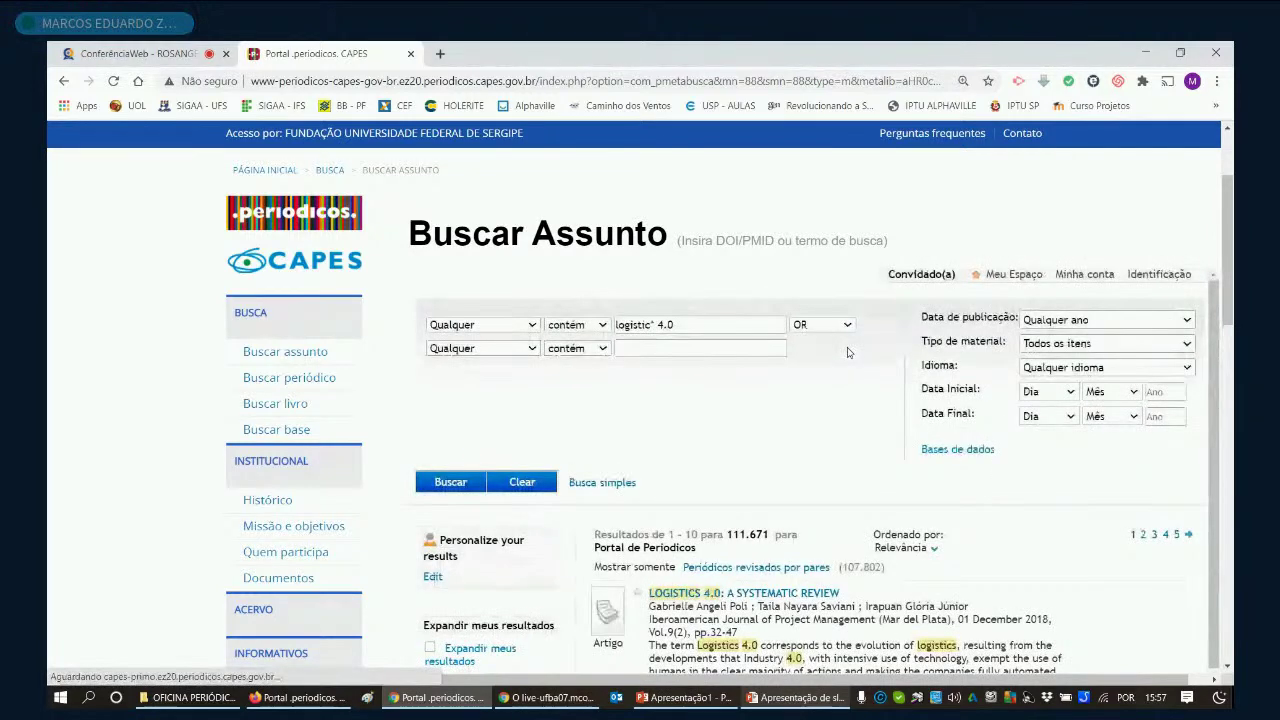
Step: Look through the results for "logistic* 4.0" to see which word variants the wildcard matches
{"action": "scroll", "coordinate": [847, 365], "scroll_direction": "down", "scroll_amount": 2}
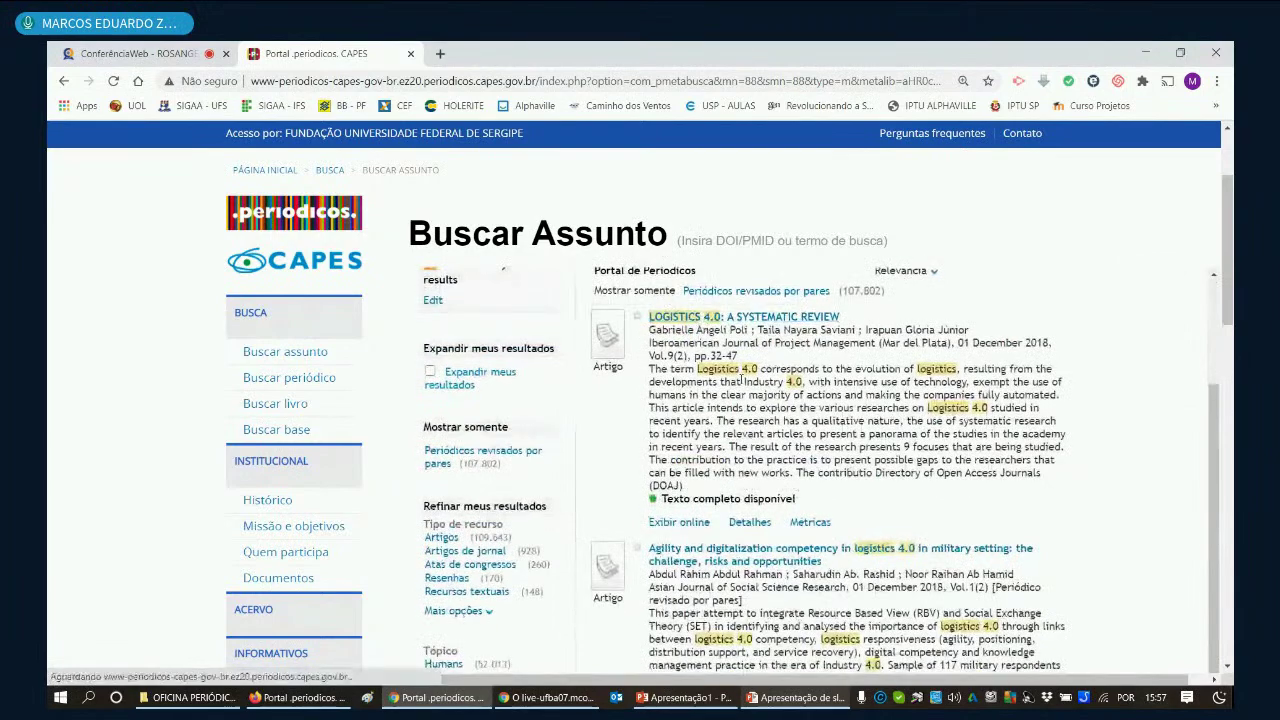
{"action": "scroll", "coordinate": [827, 552], "scroll_direction": "down", "scroll_amount": 2}
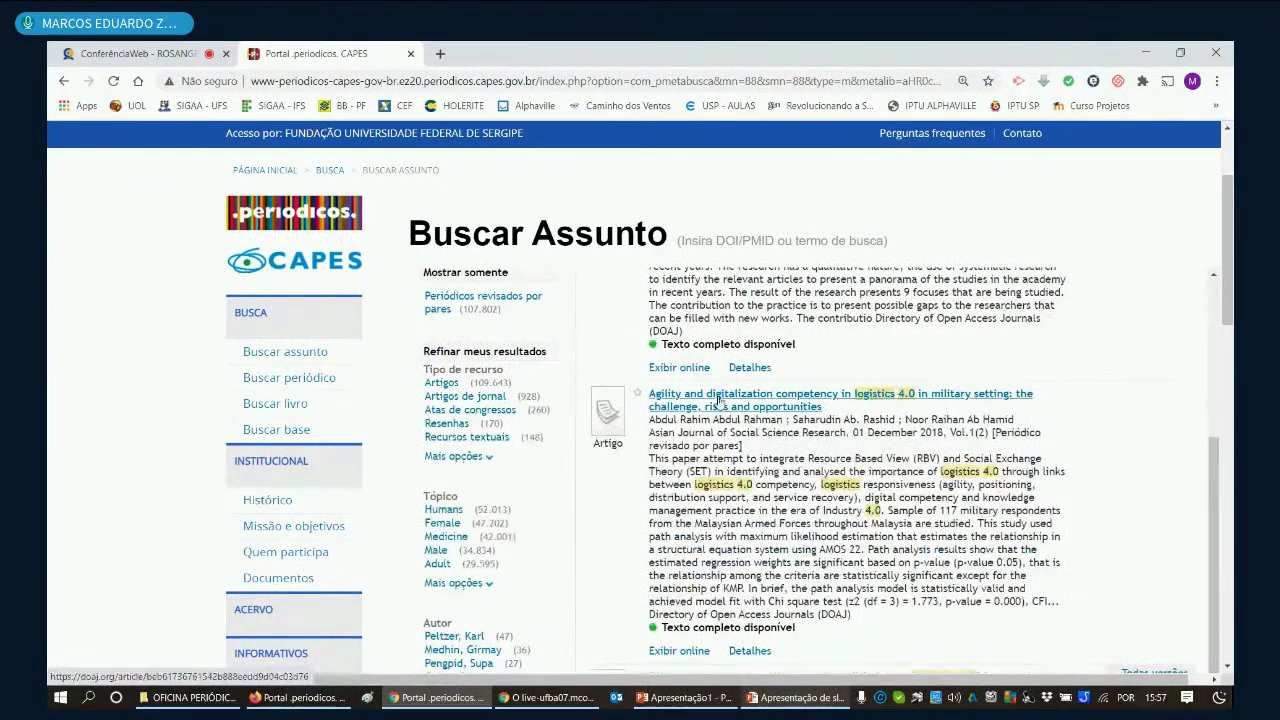
{"action": "scroll", "coordinate": [760, 430], "scroll_direction": "down", "scroll_amount": 6}
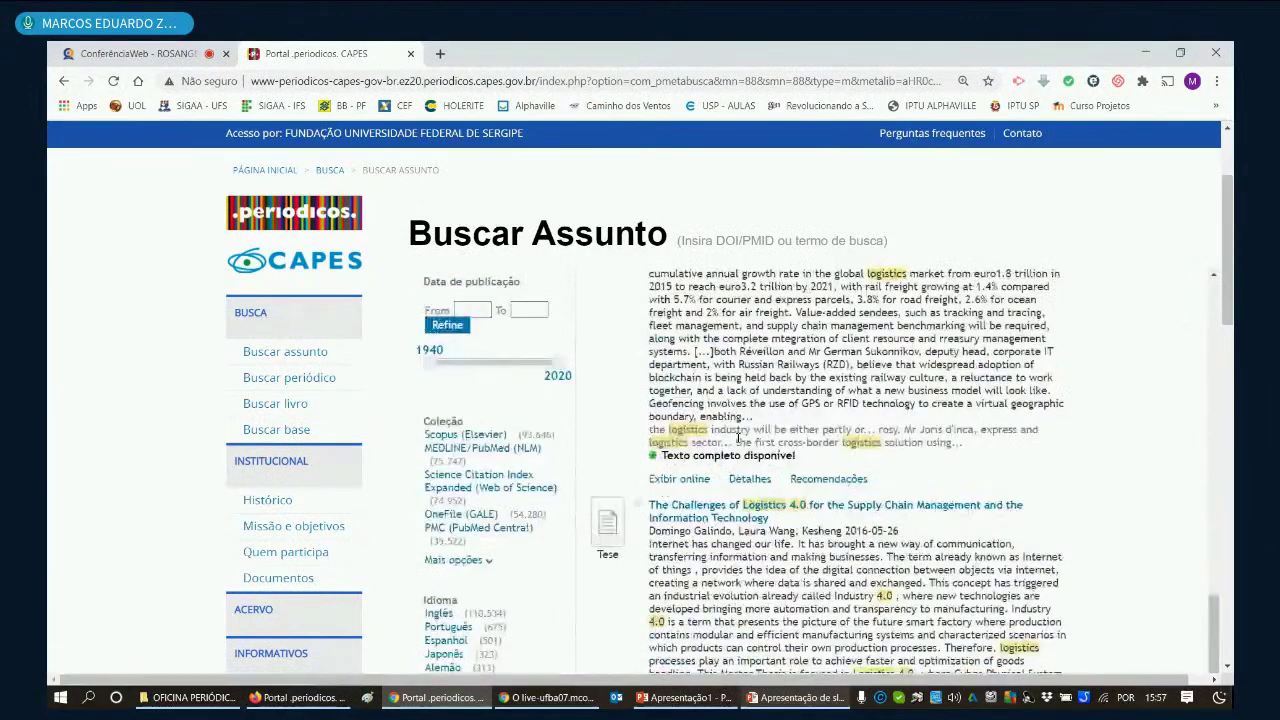
{"action": "scroll", "coordinate": [740, 437], "scroll_direction": "down", "scroll_amount": 5}
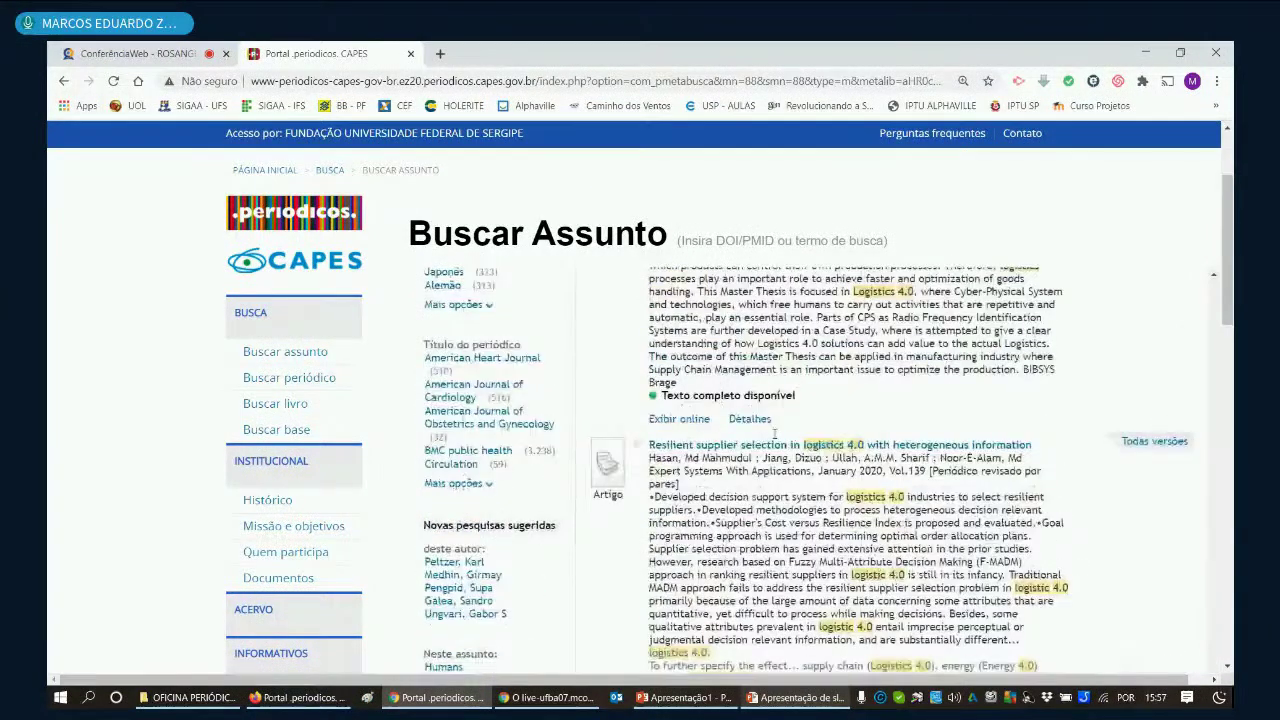
{"action": "scroll", "coordinate": [774, 432], "scroll_direction": "up", "scroll_amount": 15}
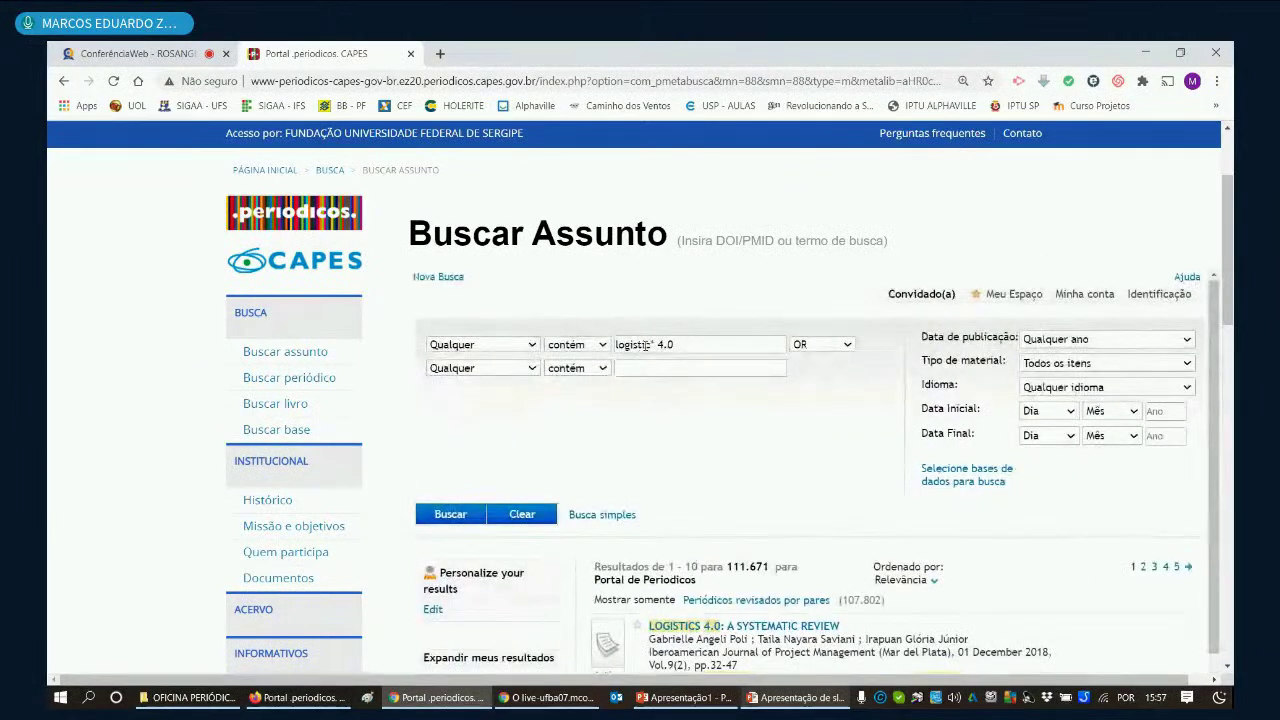
{"action": "left_click", "coordinate": [653, 344]}
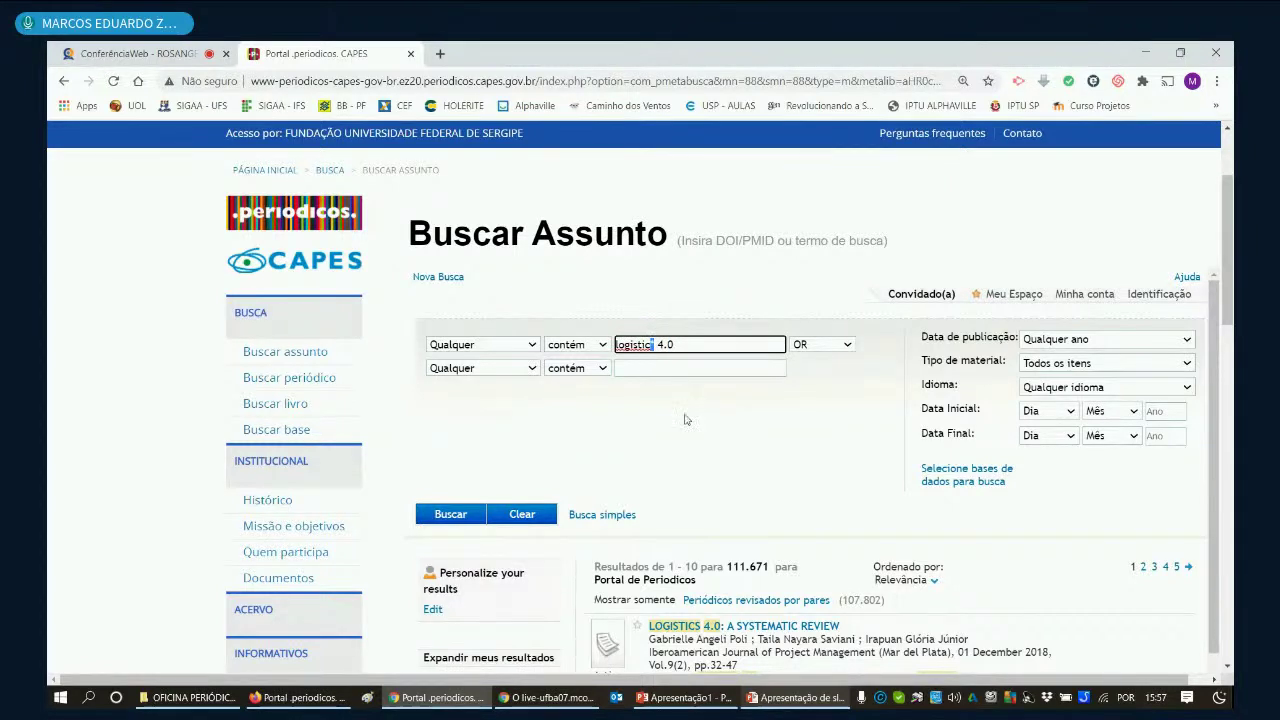
{"action": "type", "text": "*"}
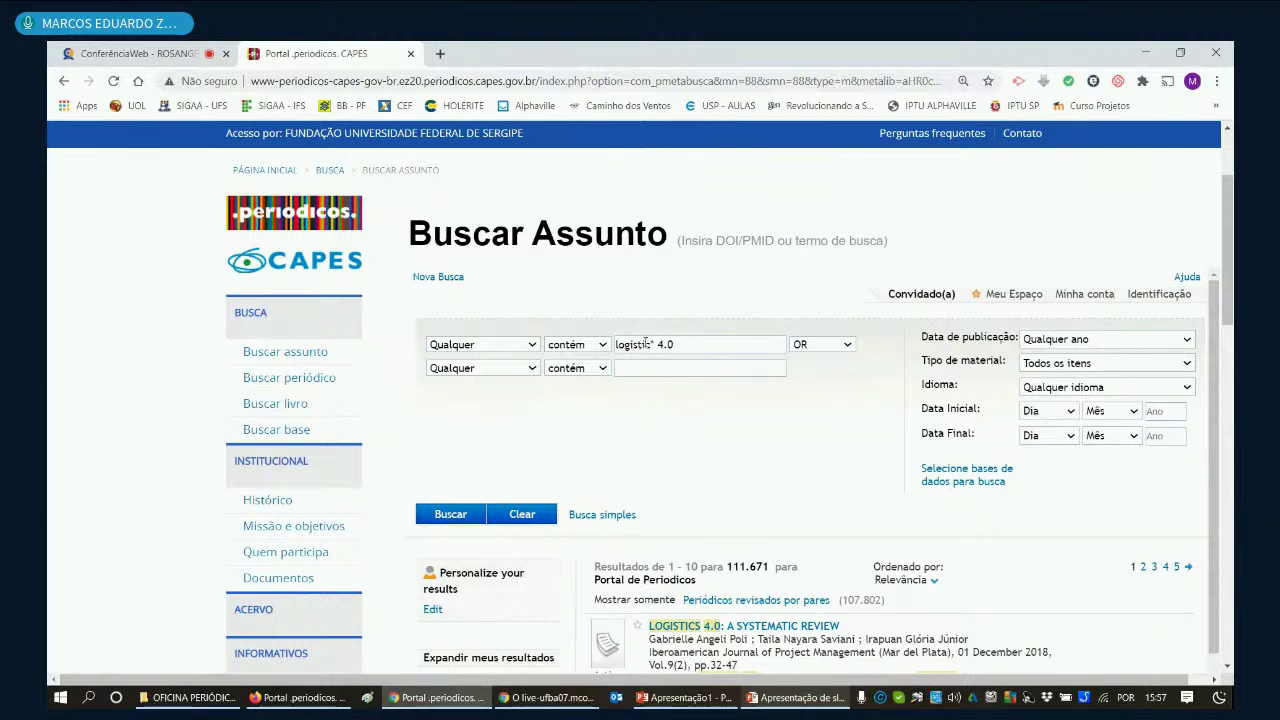
{"action": "key", "text": "BackSpace"}
{"action": "type", "text": "*"}
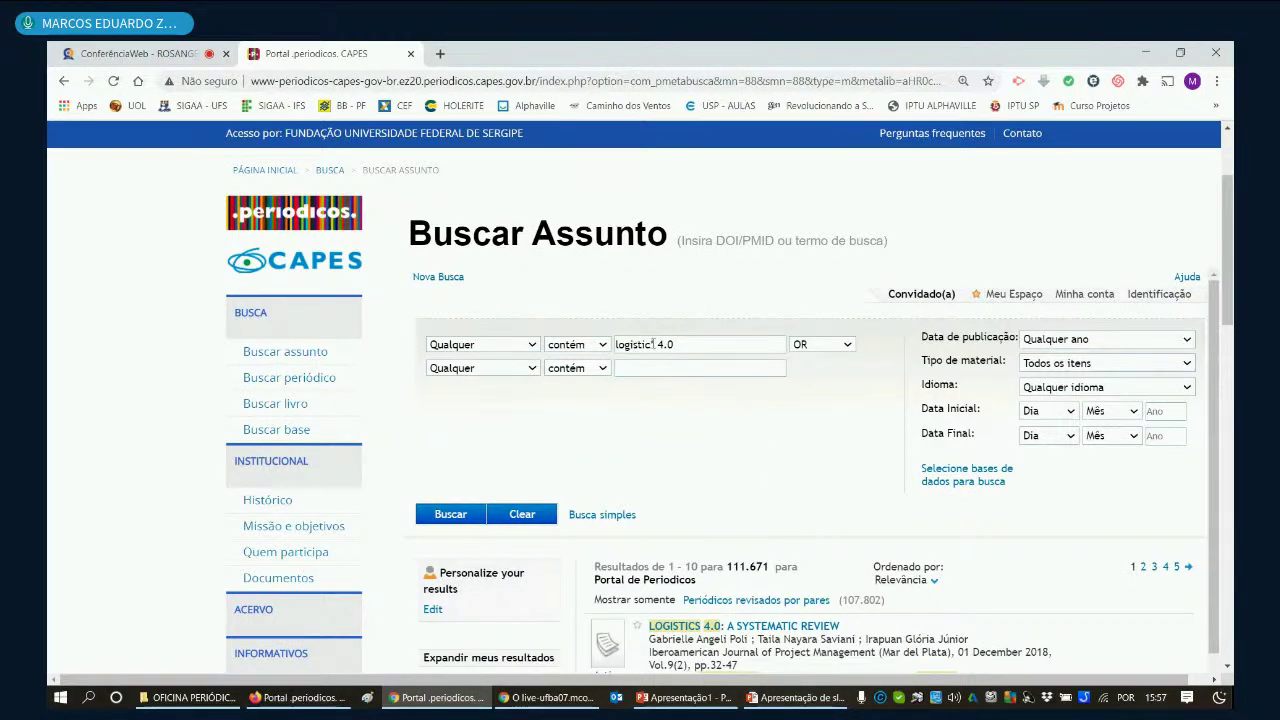
Step: Replace the first search term with the truncated word "mark*"
{"action": "left_click_drag", "start_coordinate": [617, 344], "coordinate": [697, 346]}
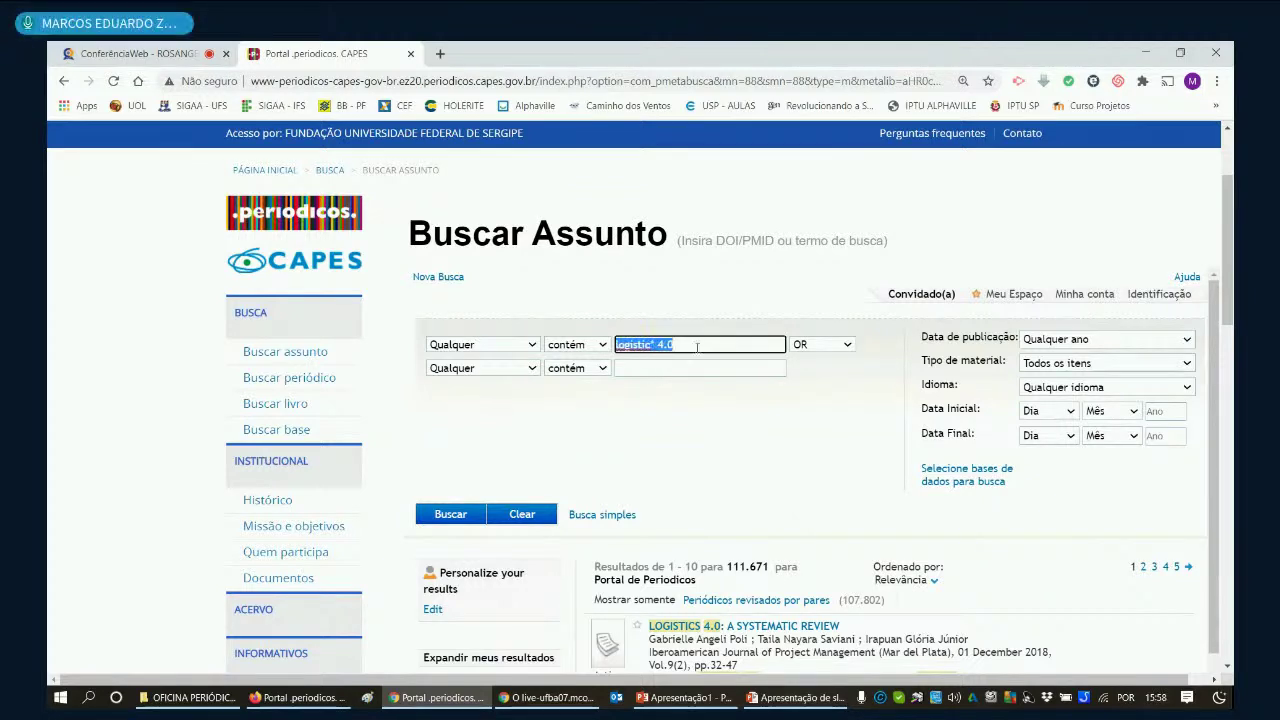
{"action": "type", "text": "mark*"}
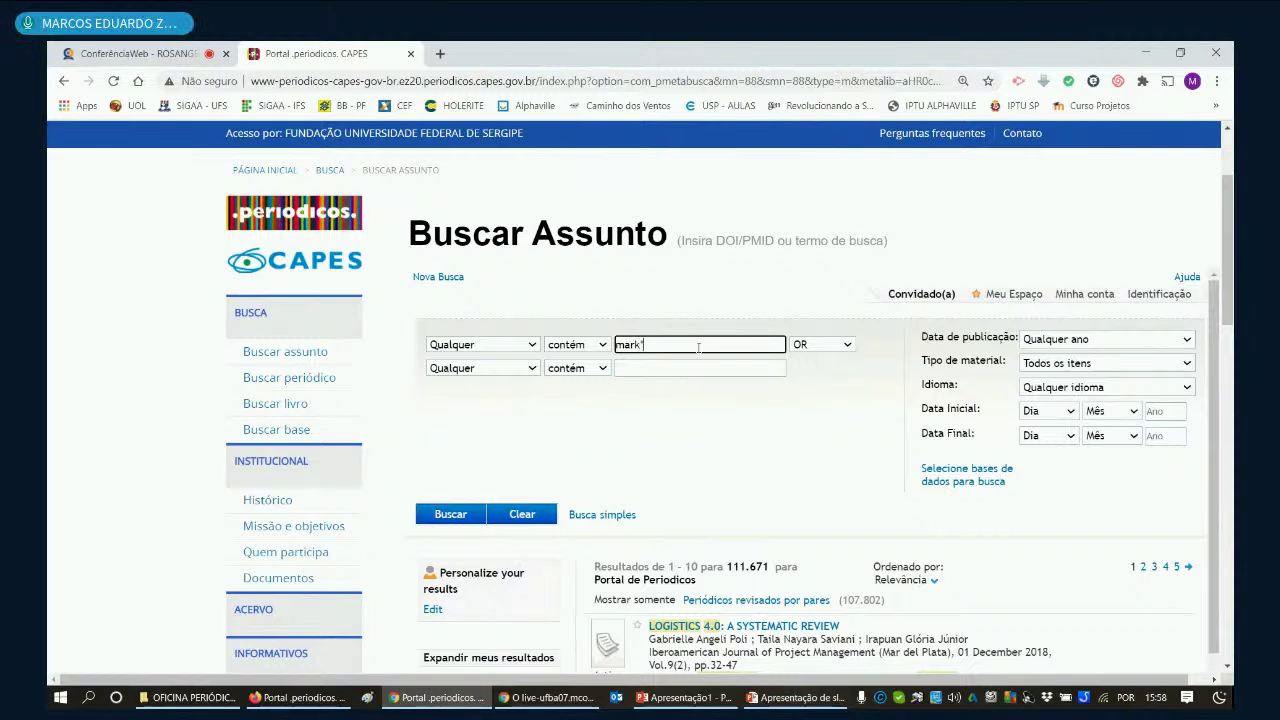
Step: Run the search for "mark*" and look through the results for the word variants matched by the wildcard
{"action": "left_click", "coordinate": [465, 515]}
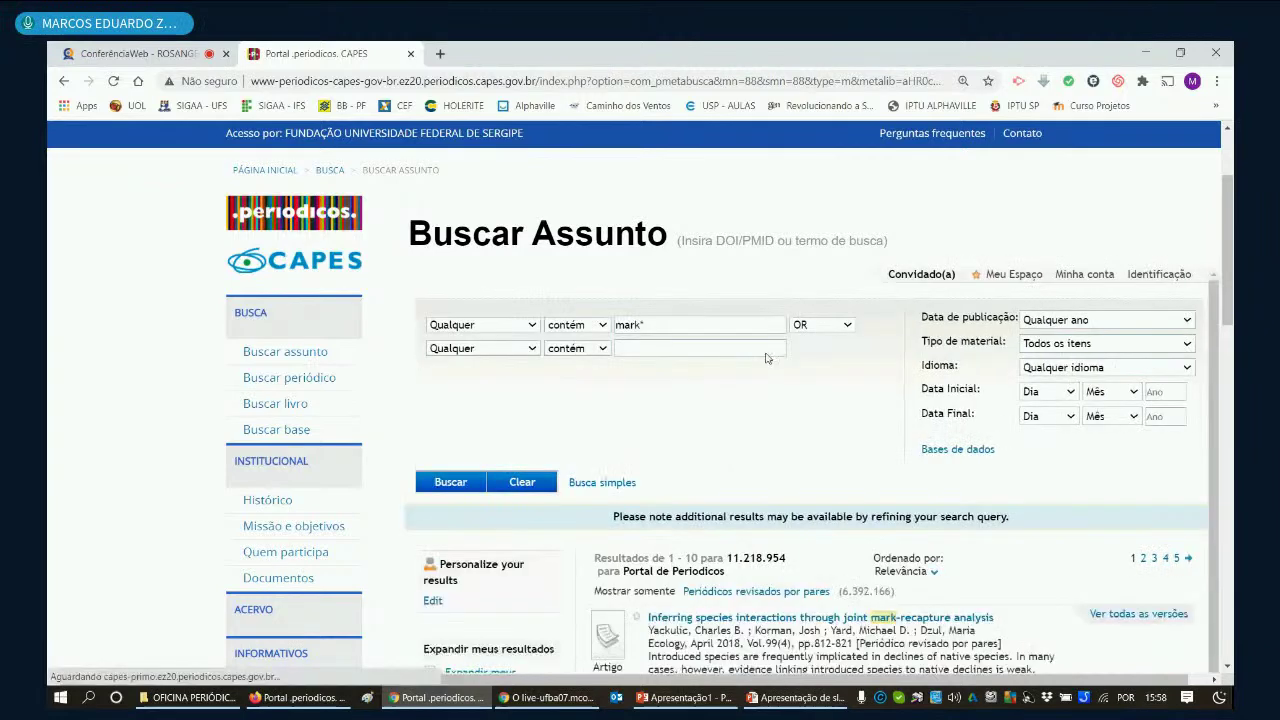
{"action": "scroll", "coordinate": [888, 460], "scroll_direction": "down", "scroll_amount": 2}
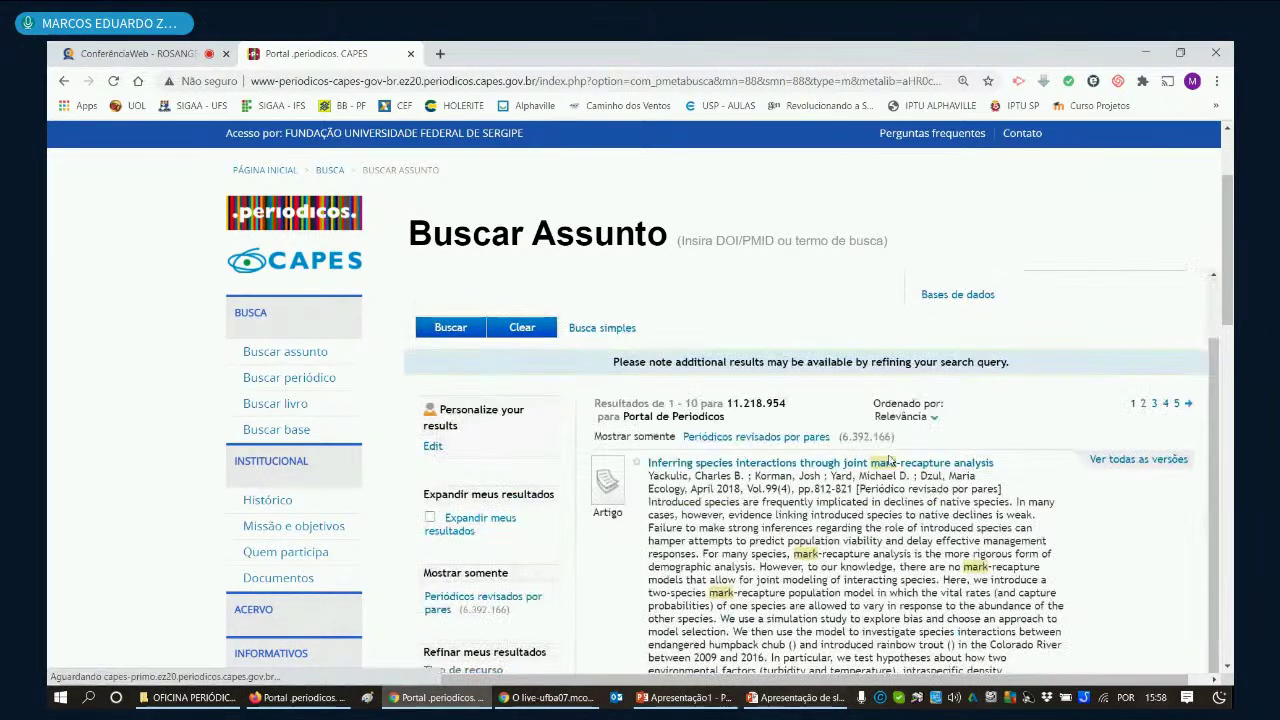
{"action": "scroll", "coordinate": [880, 440], "scroll_direction": "down", "scroll_amount": 1}
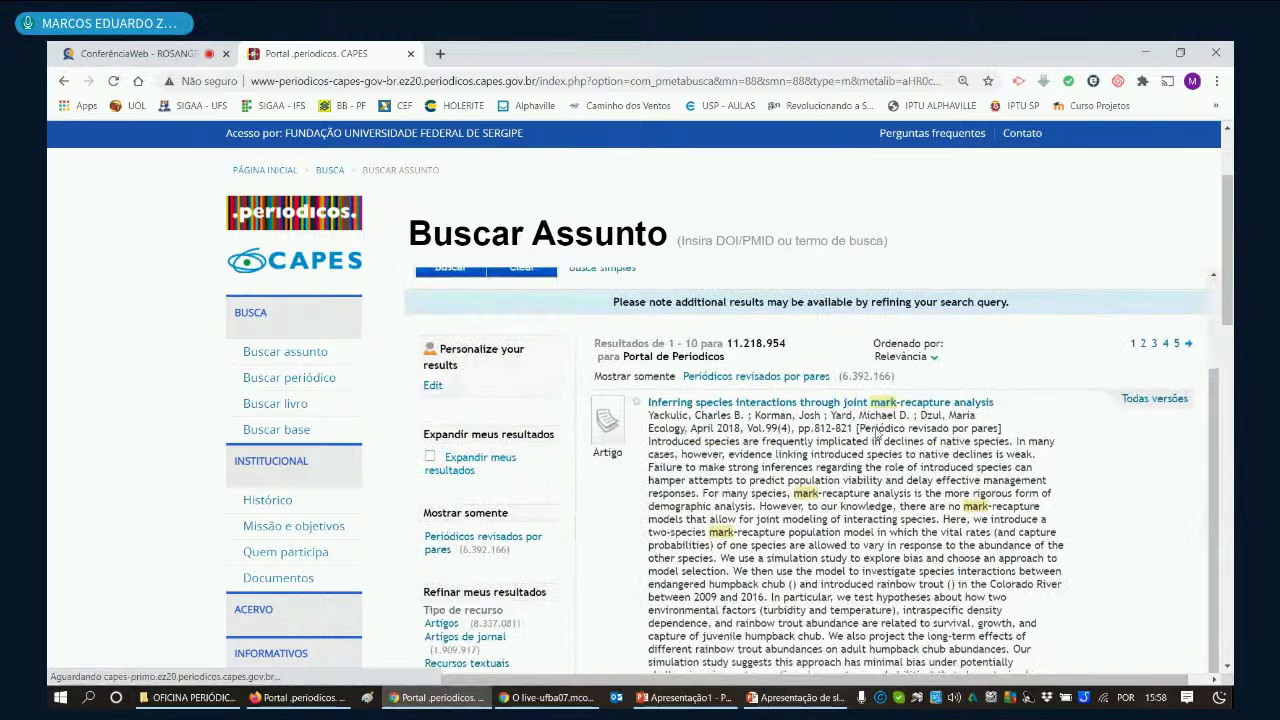
{"action": "scroll", "coordinate": [865, 430], "scroll_direction": "down", "scroll_amount": 5}
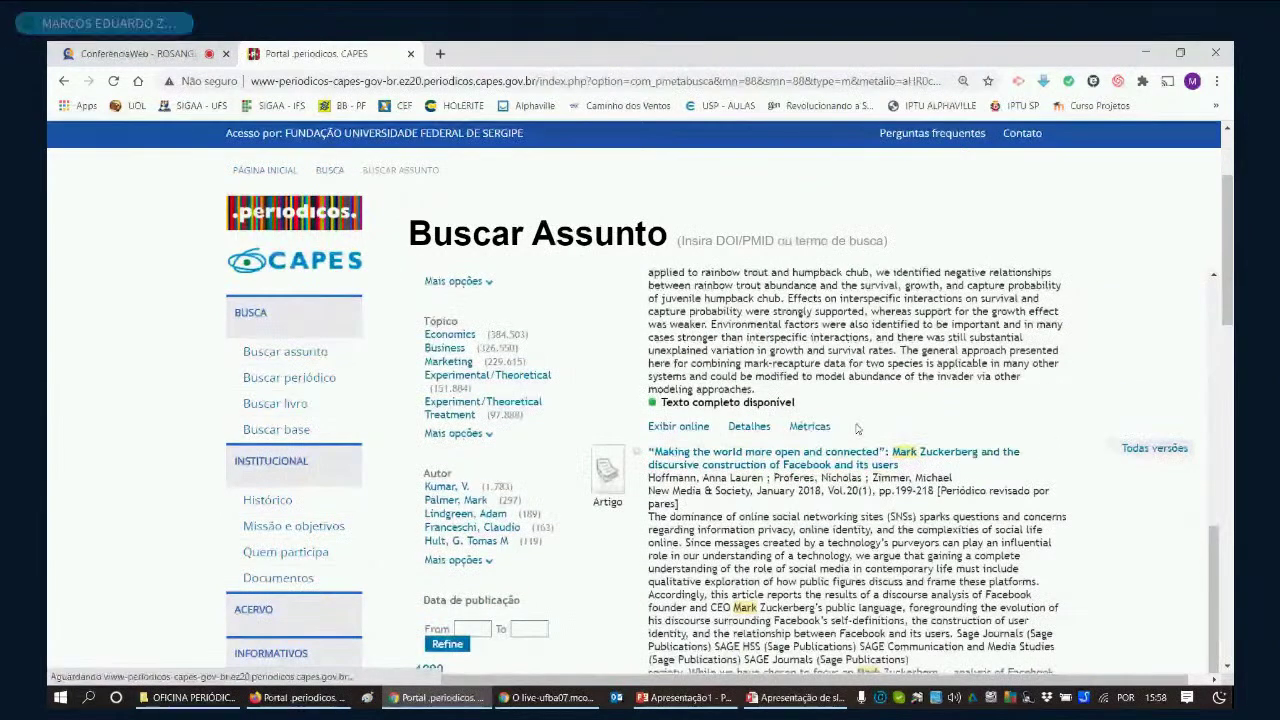
{"action": "scroll", "coordinate": [857, 428], "scroll_direction": "down", "scroll_amount": 5}
{"action": "scroll", "coordinate": [857, 428], "scroll_direction": "down", "scroll_amount": 1}
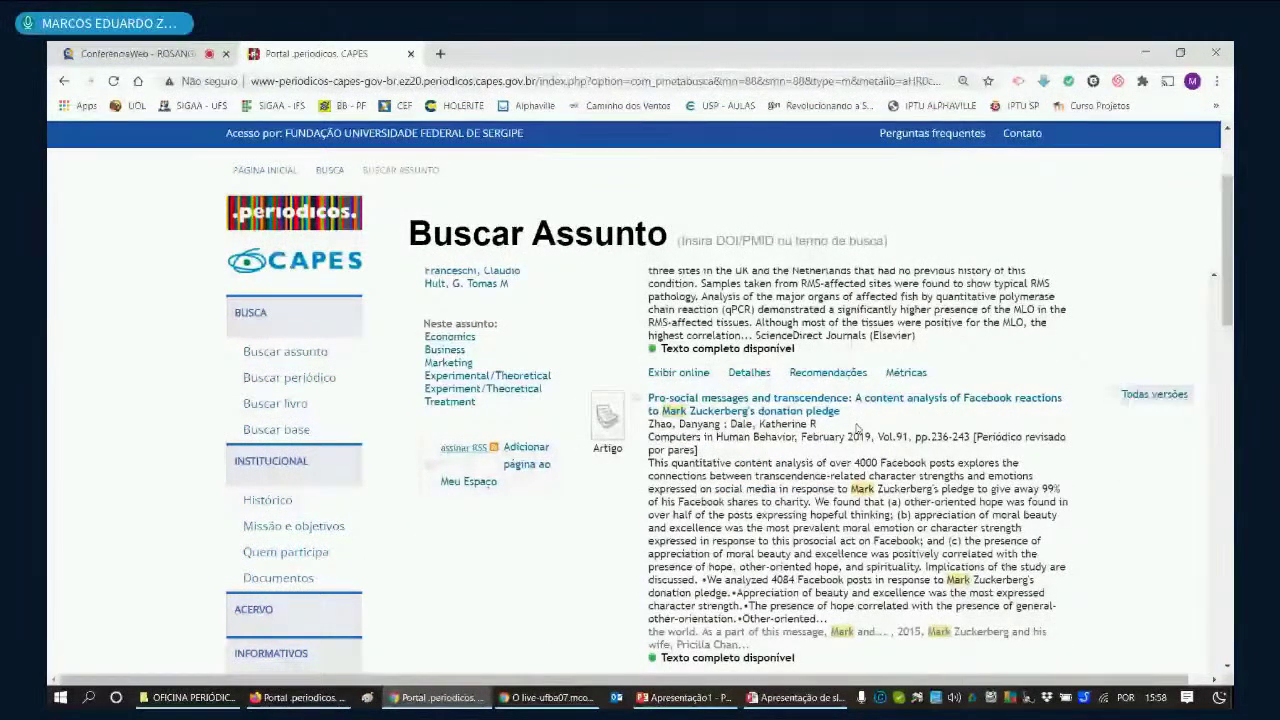
{"action": "scroll", "coordinate": [857, 428], "scroll_direction": "down", "scroll_amount": 5}
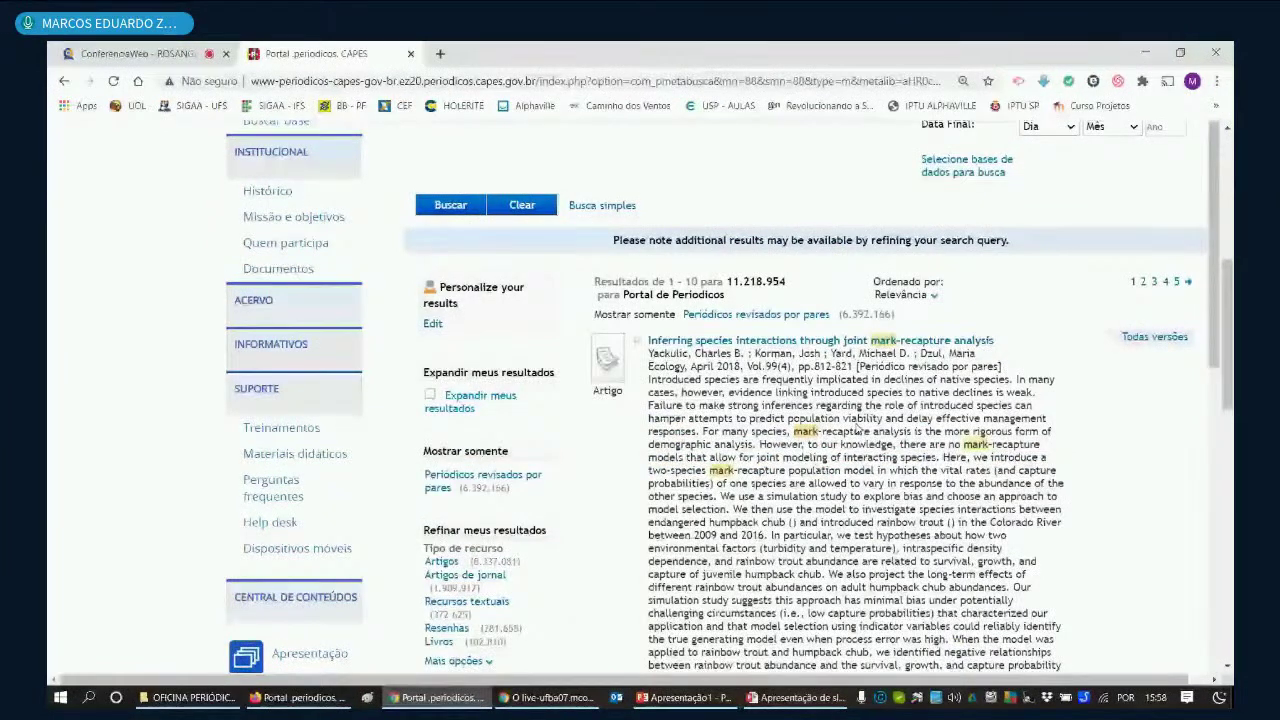
{"action": "scroll", "coordinate": [661, 419], "scroll_direction": "up", "scroll_amount": 5}
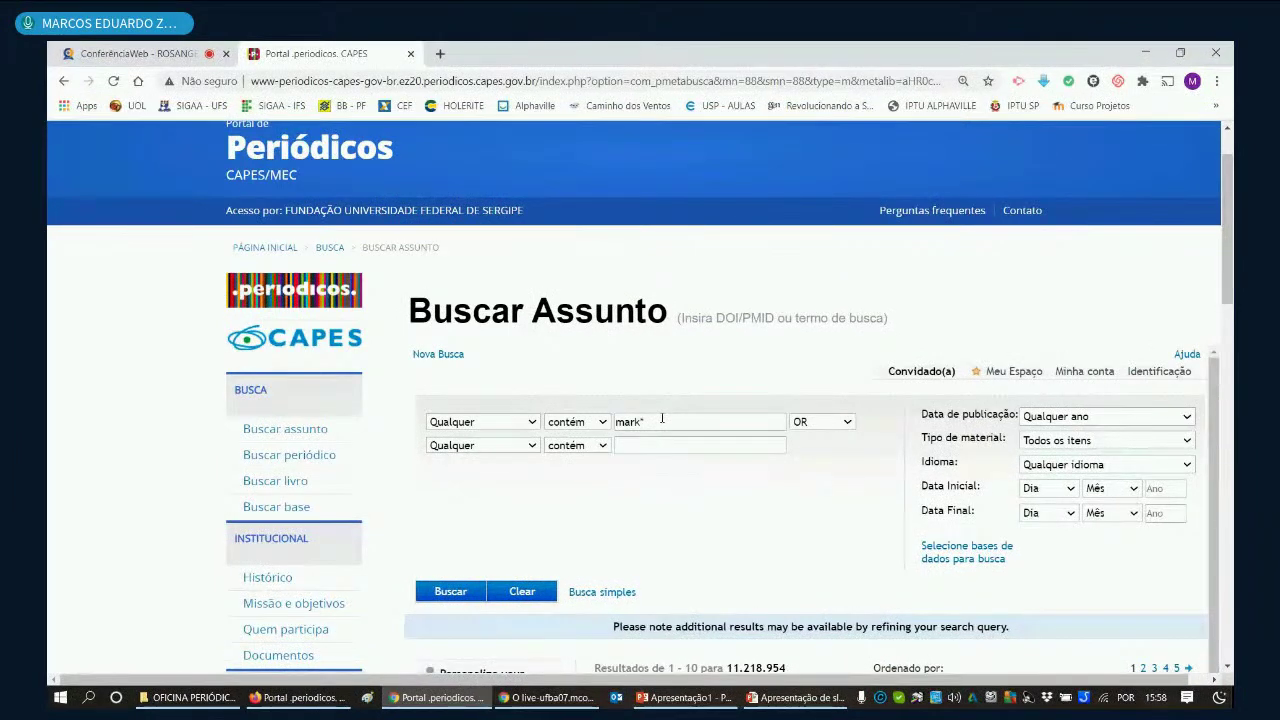
Step: Replace the first search term with the truncated word "menin*" and run the search
{"action": "left_click", "coordinate": [661, 420]}
{"action": "key", "text": "ctrl+a"}
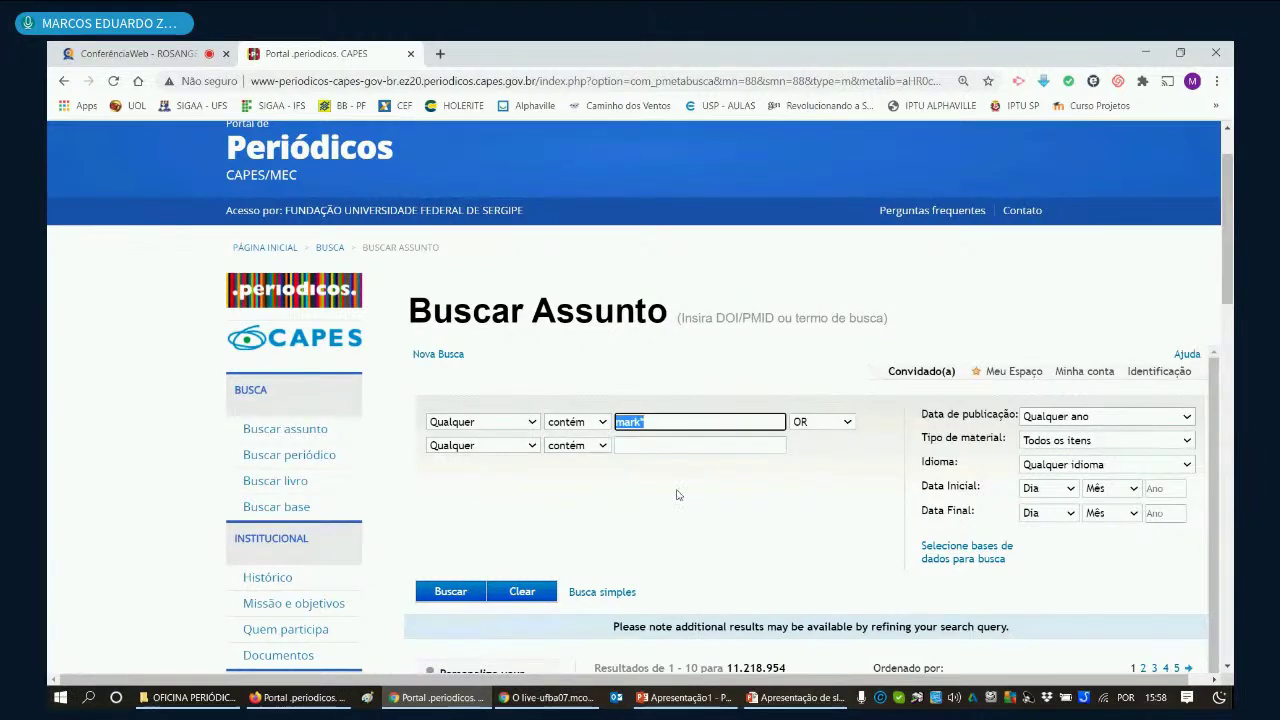
{"action": "type", "text": "menin"}
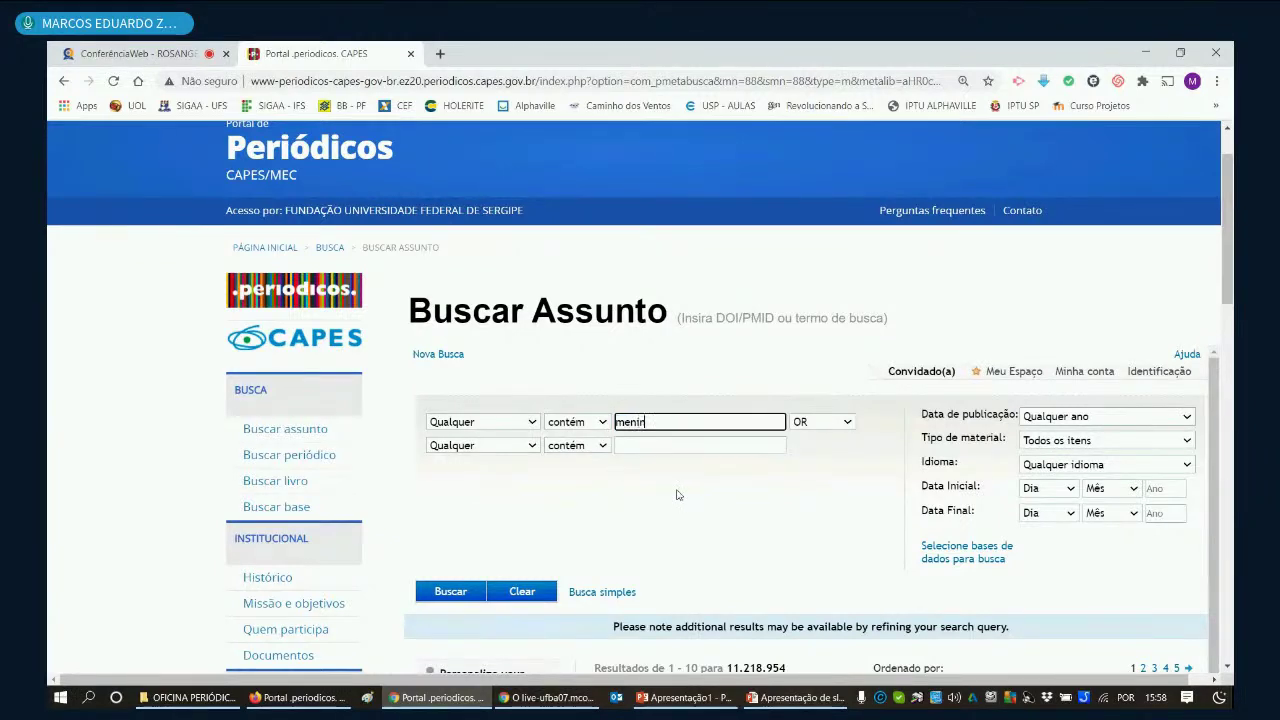
{"action": "type", "text": "*"}
{"action": "left_click", "coordinate": [476, 592]}
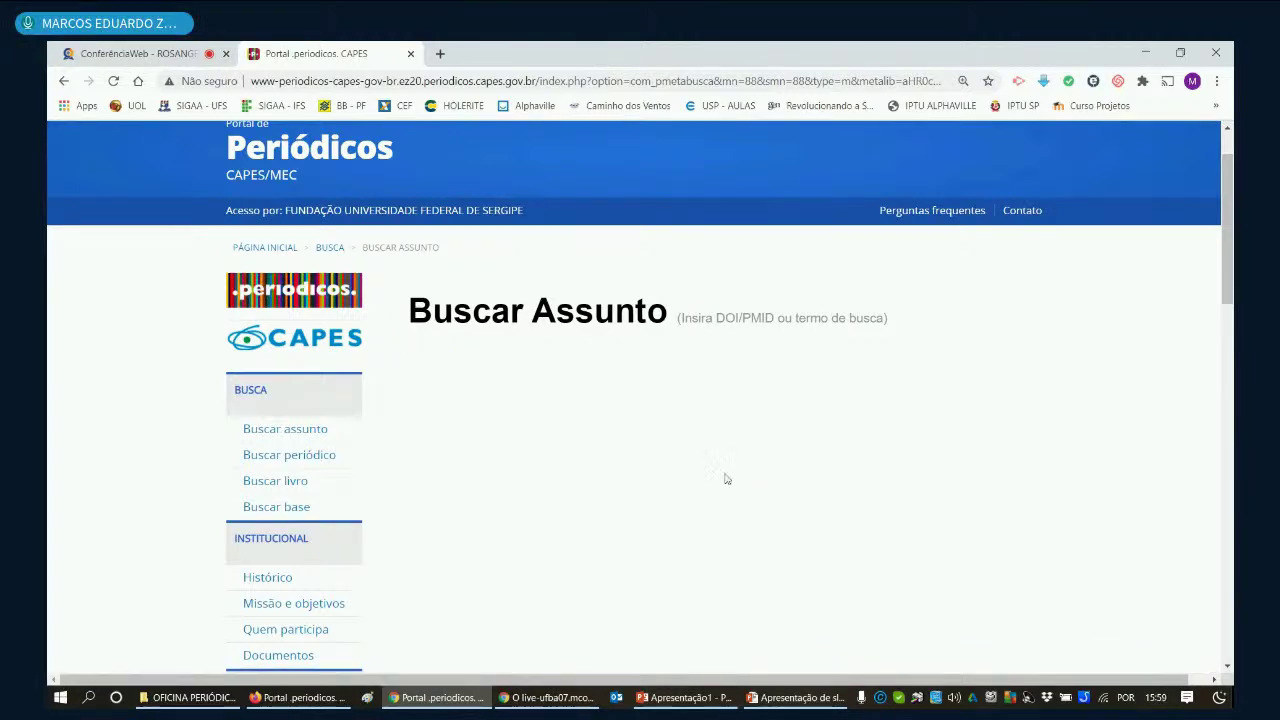
Step: Look through the first page of results for "menin*" to see which highlighted word variants the wildcard matches
{"action": "scroll", "coordinate": [716, 456], "scroll_direction": "down", "scroll_amount": 2}
{"action": "scroll", "coordinate": [716, 456], "scroll_direction": "down", "scroll_amount": 1}
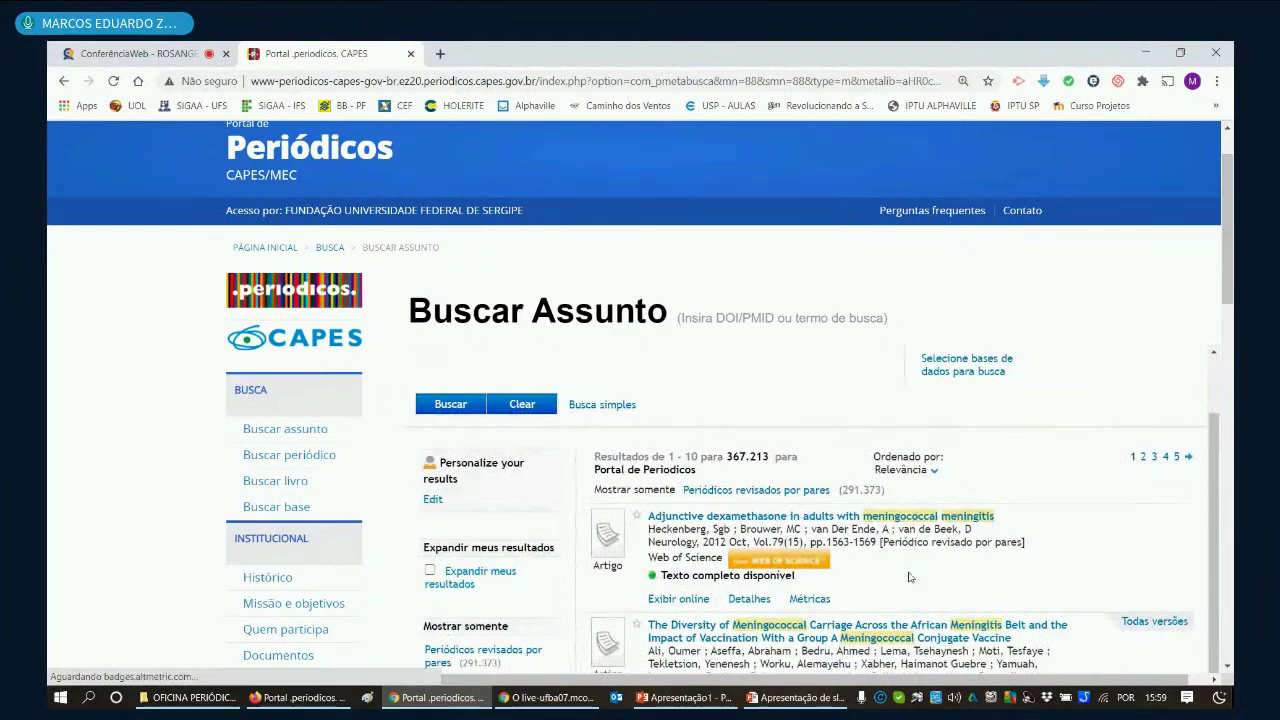
{"action": "scroll", "coordinate": [903, 572], "scroll_direction": "down", "scroll_amount": 3}
{"action": "scroll", "coordinate": [903, 570], "scroll_direction": "down", "scroll_amount": 5}
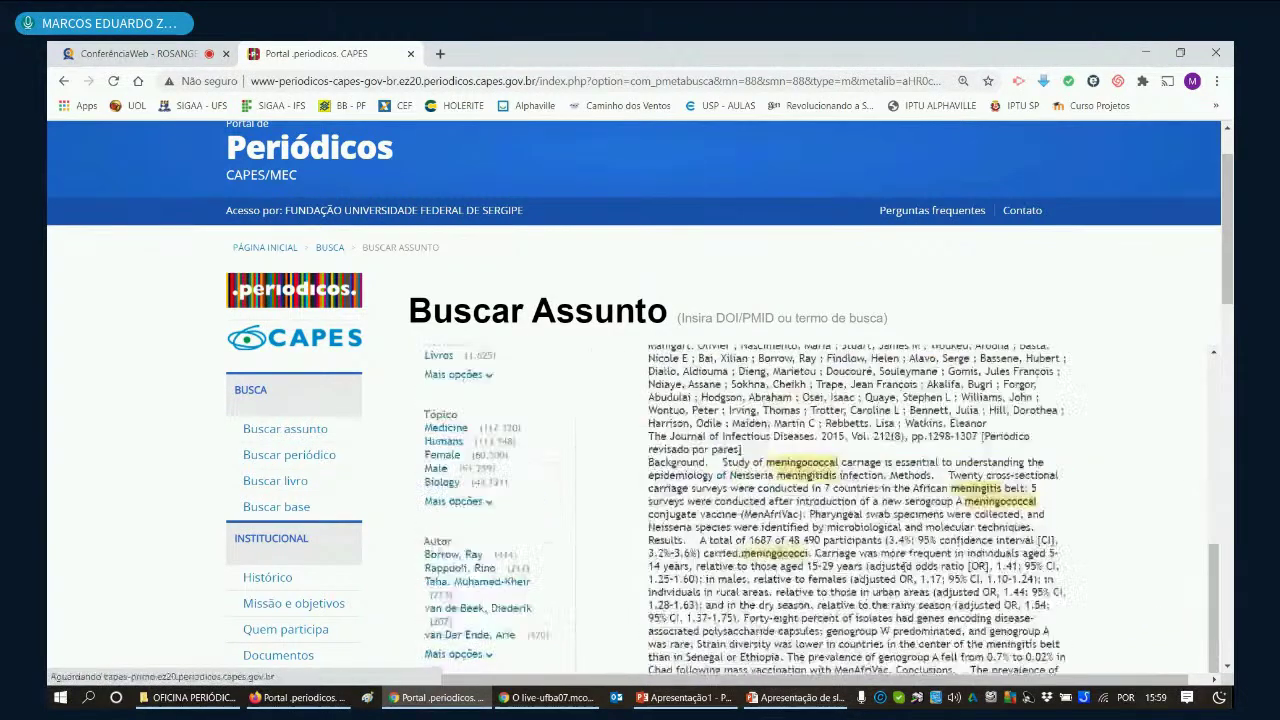
{"action": "scroll", "coordinate": [903, 566], "scroll_direction": "down", "scroll_amount": 3}
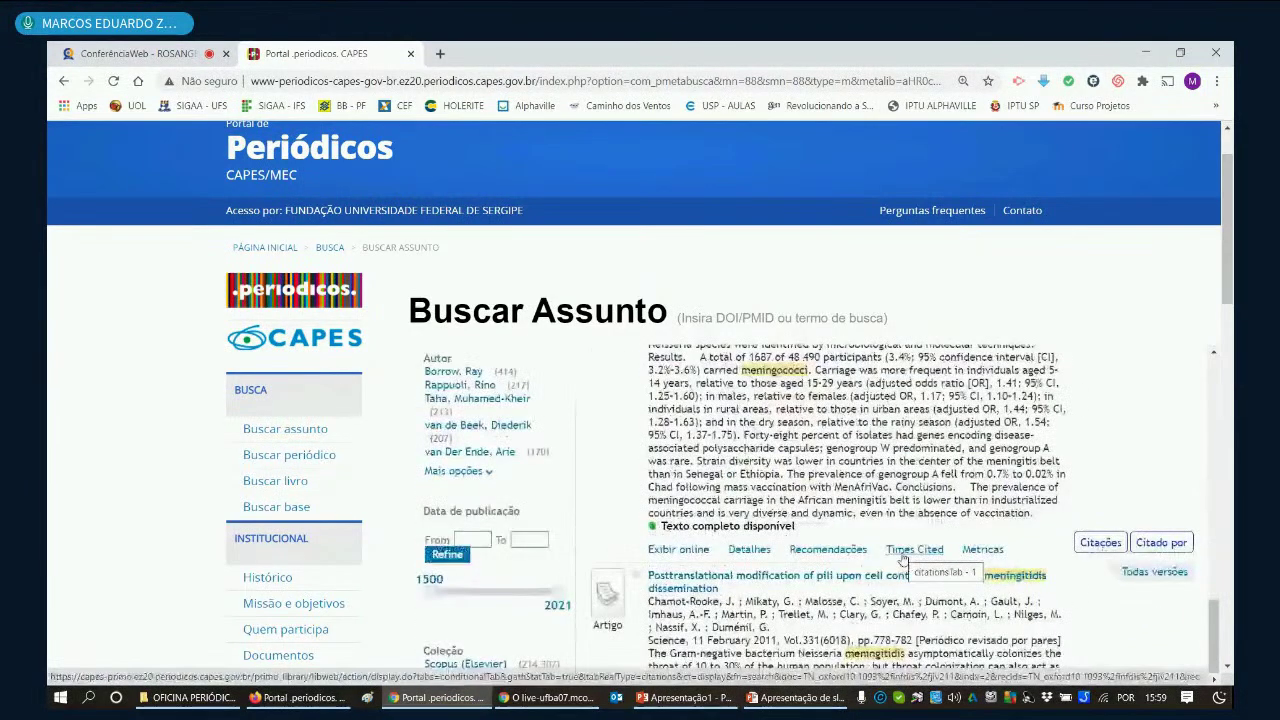
{"action": "scroll", "coordinate": [938, 470], "scroll_direction": "down", "scroll_amount": 5}
{"action": "scroll", "coordinate": [938, 470], "scroll_direction": "up", "scroll_amount": 3}
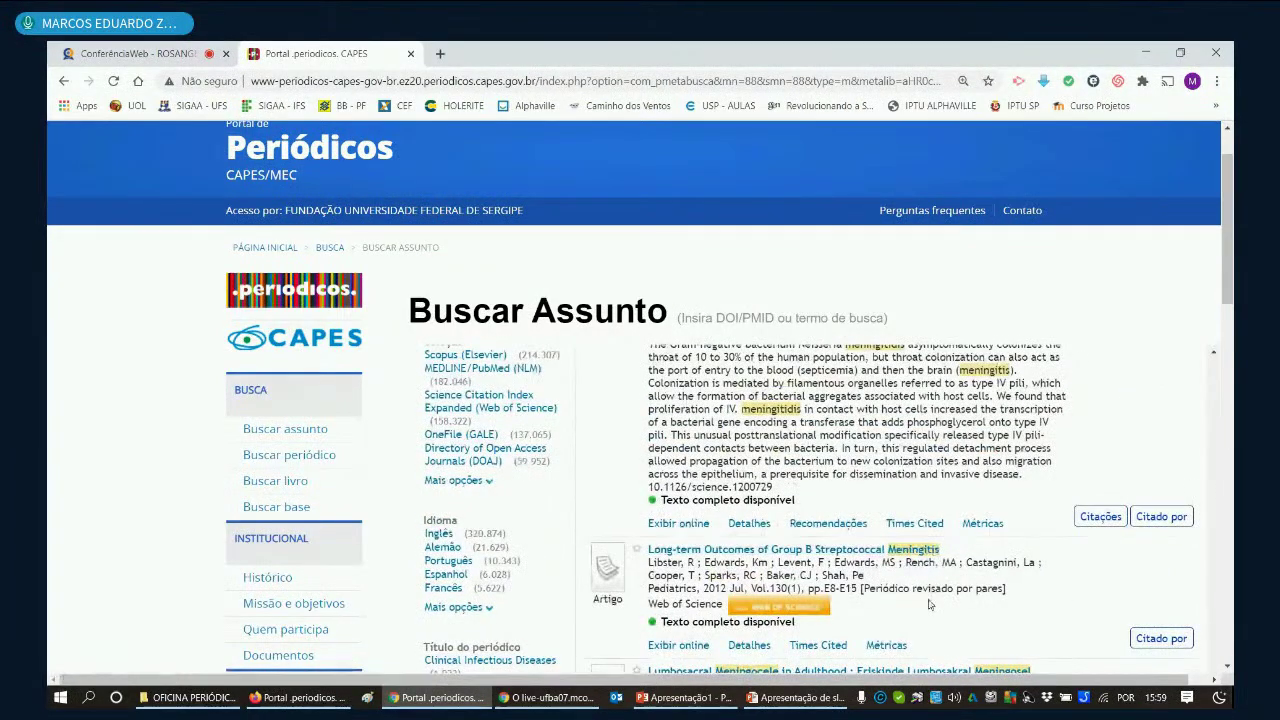
{"action": "scroll", "coordinate": [930, 560], "scroll_direction": "down", "scroll_amount": 2}
{"action": "scroll", "coordinate": [928, 600], "scroll_direction": "down", "scroll_amount": 1}
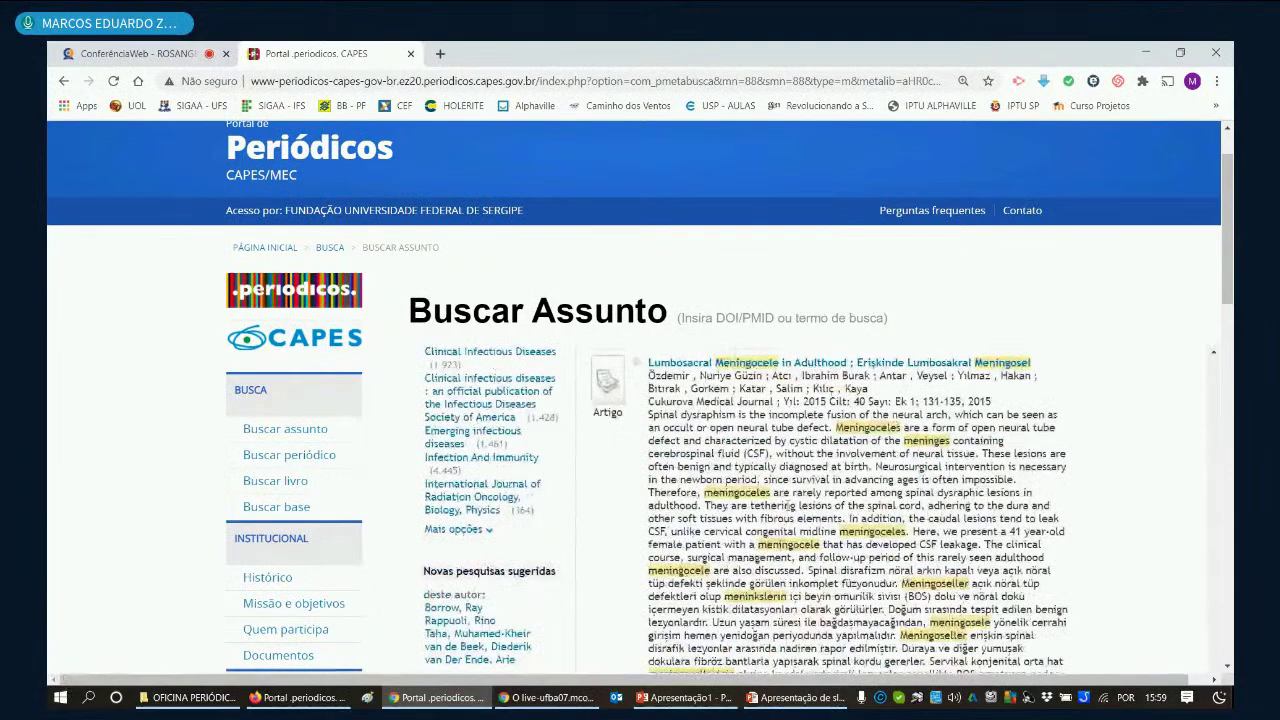
{"action": "scroll", "coordinate": [928, 600], "scroll_direction": "down", "scroll_amount": 1}
{"action": "scroll", "coordinate": [928, 600], "scroll_direction": "down", "scroll_amount": 1}
{"action": "scroll", "coordinate": [787, 507], "scroll_direction": "down", "scroll_amount": 2}
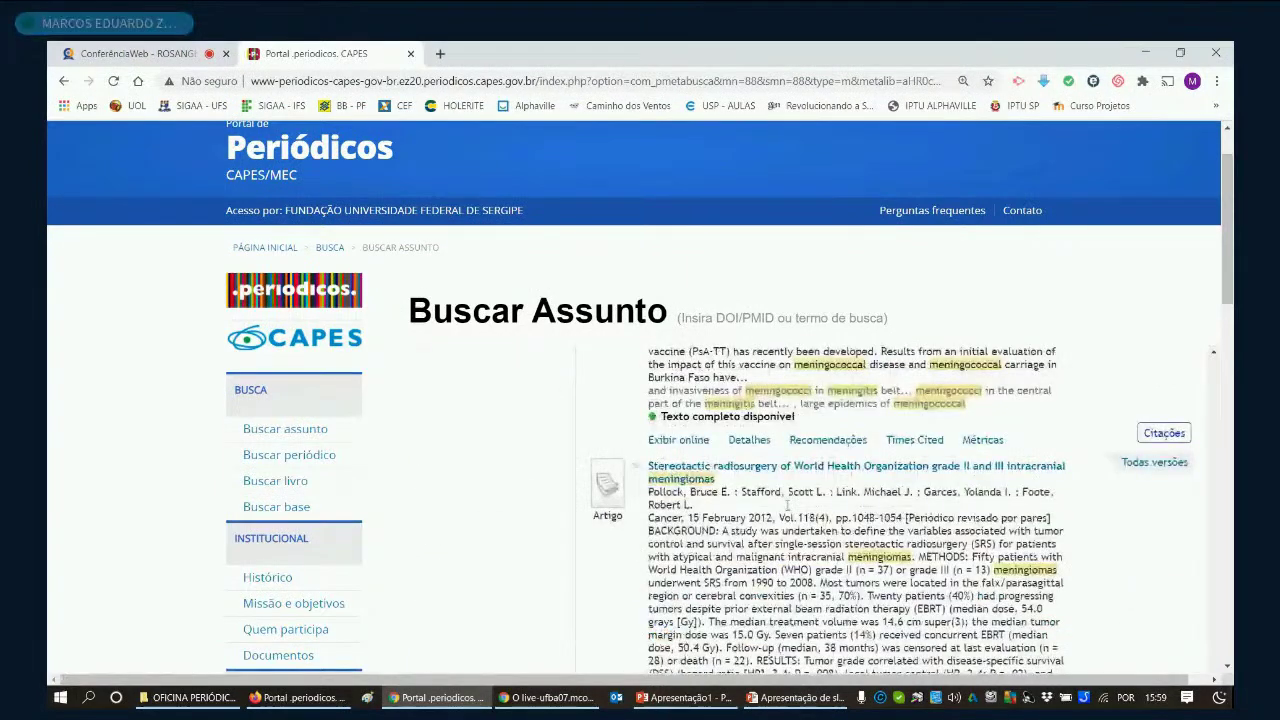
{"action": "scroll", "coordinate": [788, 506], "scroll_direction": "down", "scroll_amount": 2}
{"action": "scroll", "coordinate": [787, 507], "scroll_direction": "down", "scroll_amount": 3}
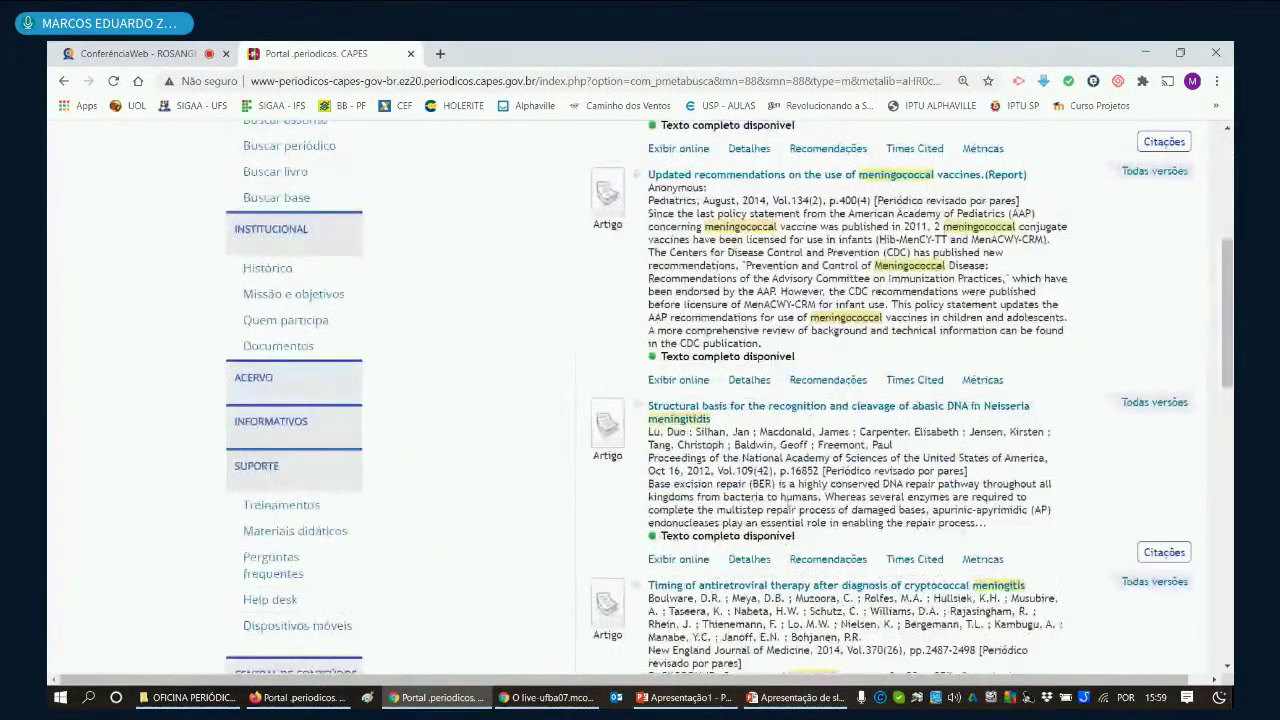
{"action": "scroll", "coordinate": [787, 507], "scroll_direction": "down", "scroll_amount": 3}
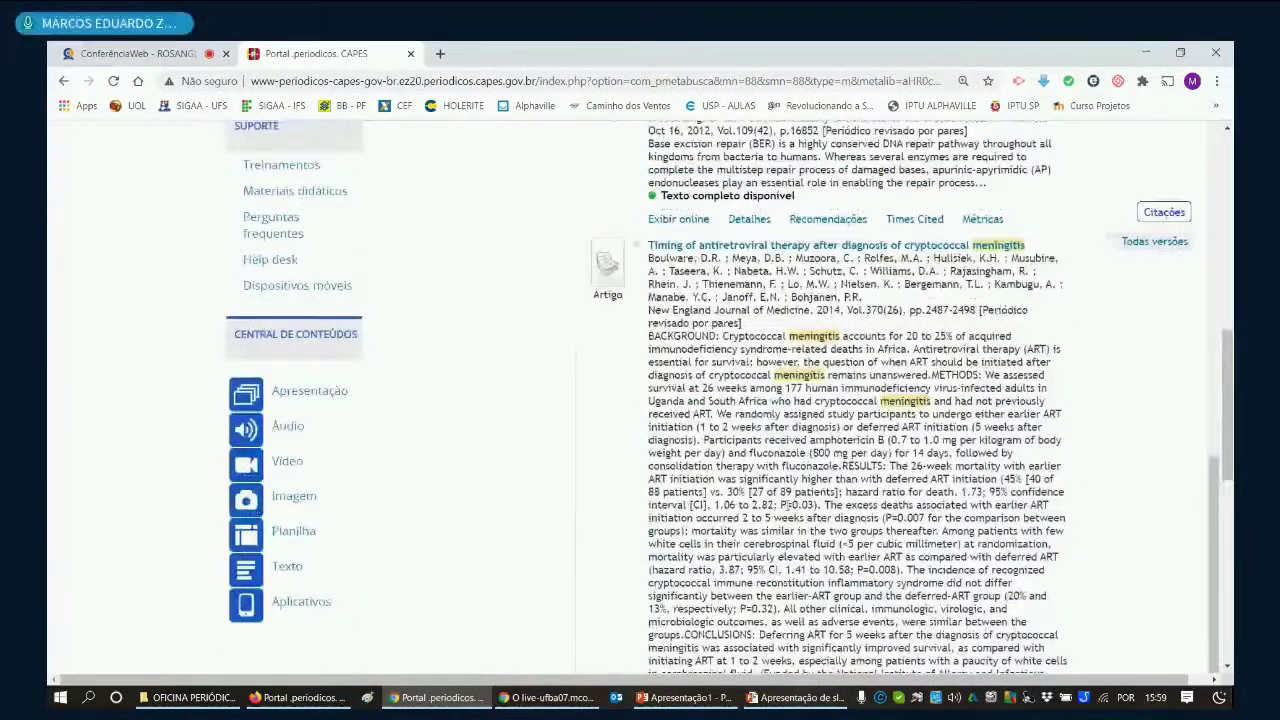
{"action": "scroll", "coordinate": [785, 507], "scroll_direction": "down", "scroll_amount": 4}
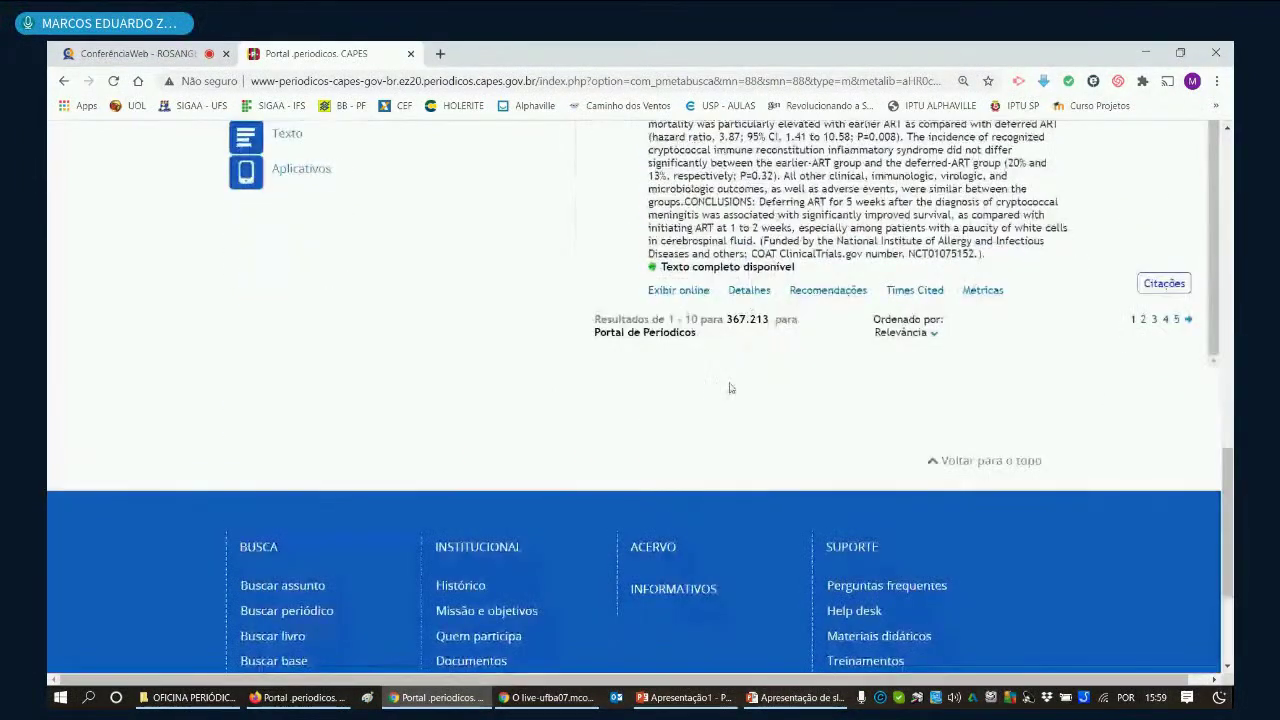
{"action": "scroll", "coordinate": [730, 388], "scroll_direction": "up", "scroll_amount": 3}
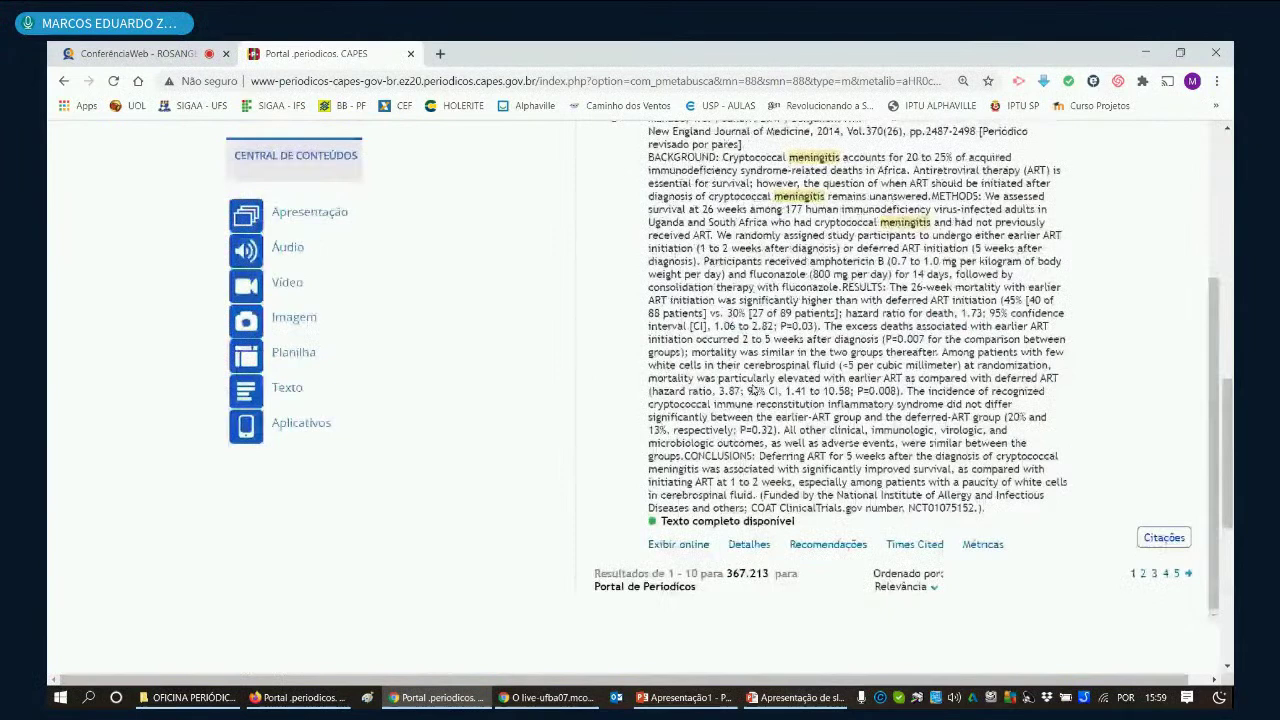
{"action": "scroll", "coordinate": [755, 391], "scroll_direction": "up", "scroll_amount": 10}
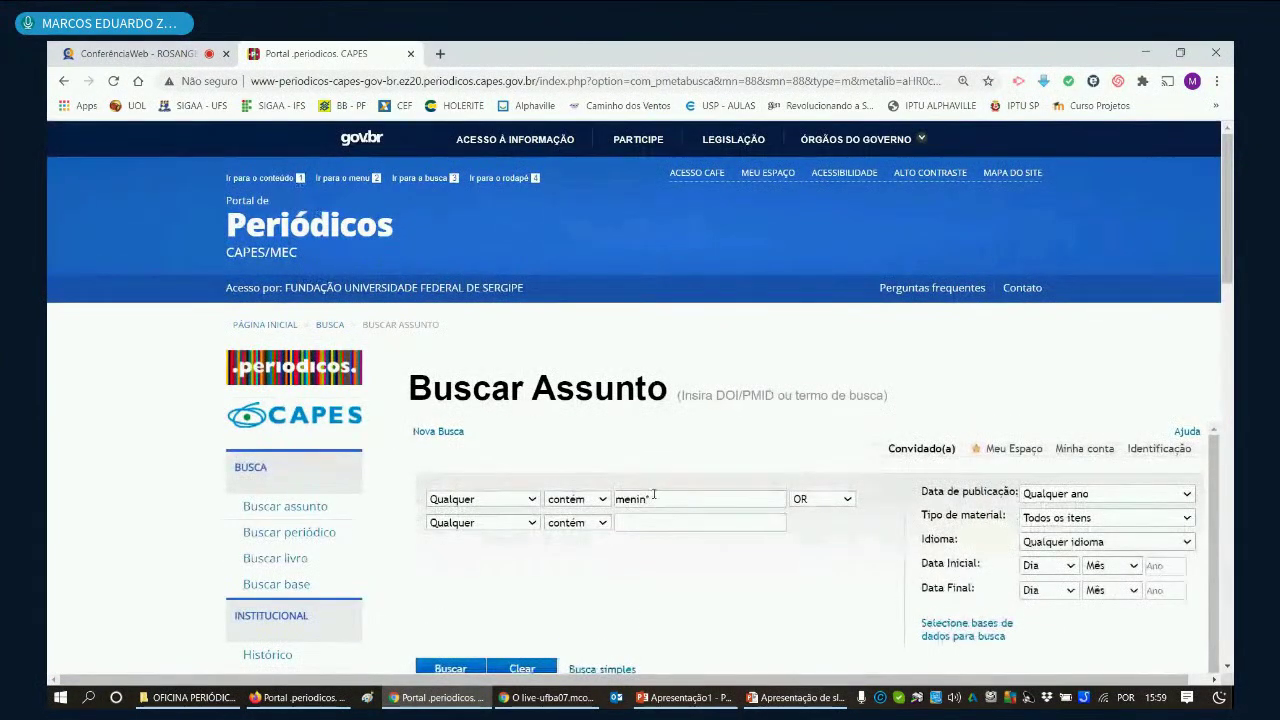
Step: Replace the first search term with the truncated word "produ*" and run the search
{"action": "triple_click", "coordinate": [657, 497]}
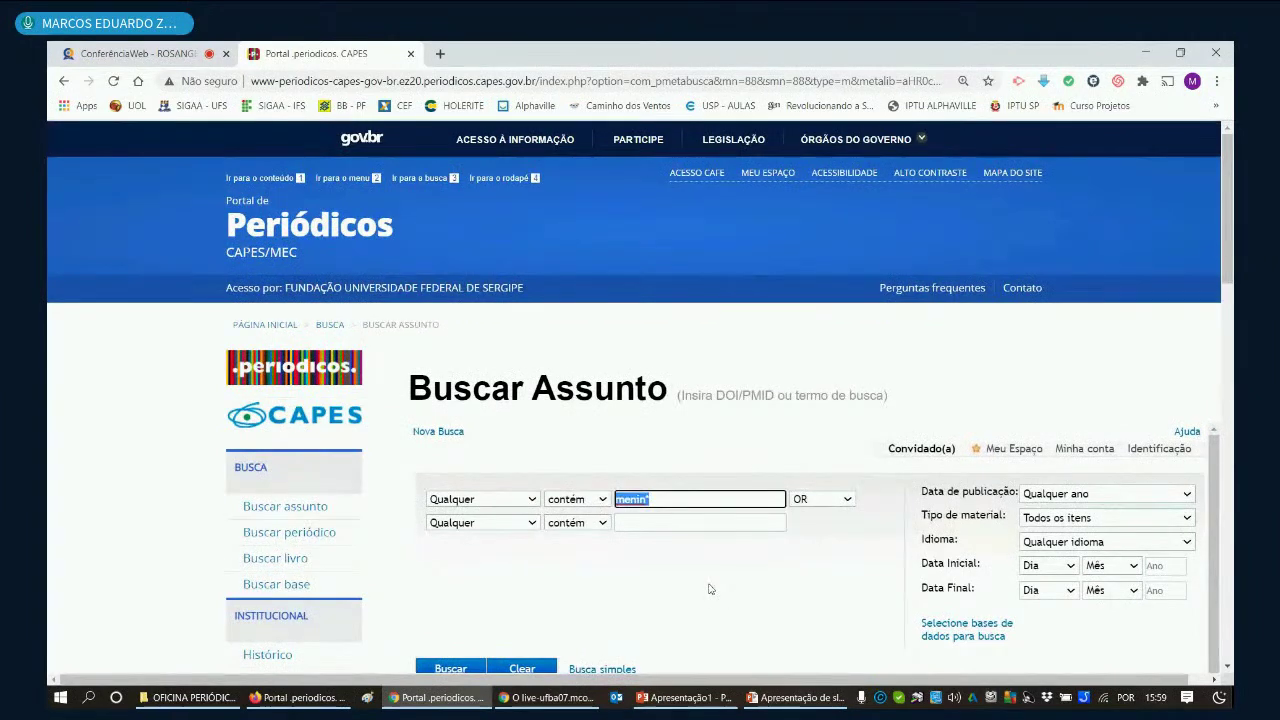
{"action": "type", "text": "produ"}
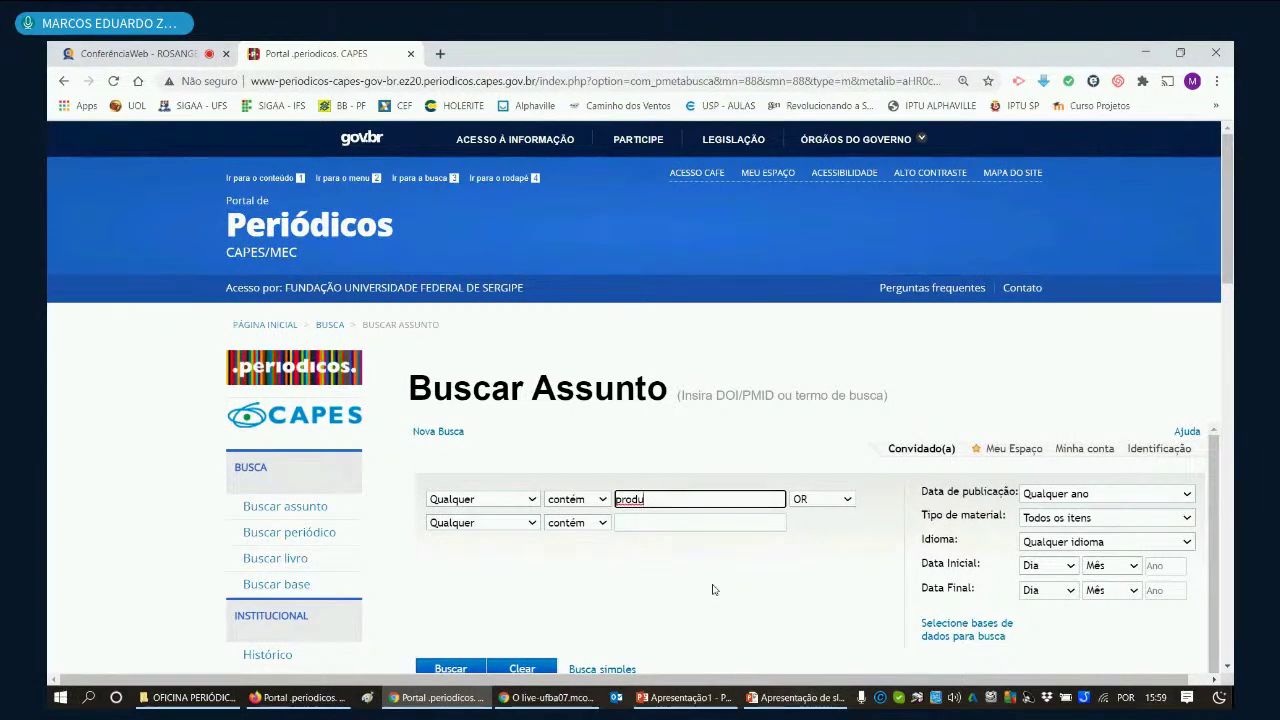
{"action": "type", "text": "*"}
{"action": "left_click", "coordinate": [452, 668]}
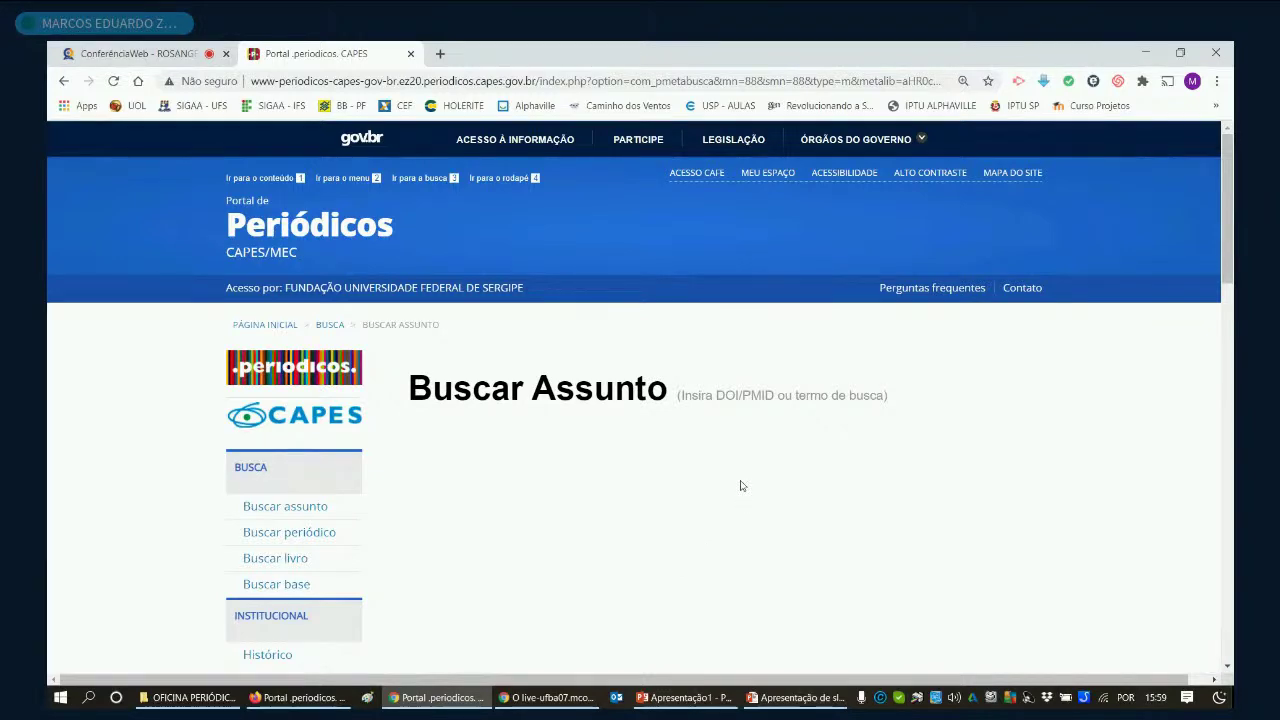
Step: Examine the highlighted word variants in the results for "produ*", and return to the search form
{"action": "scroll", "coordinate": [806, 457], "scroll_direction": "down", "scroll_amount": 5}
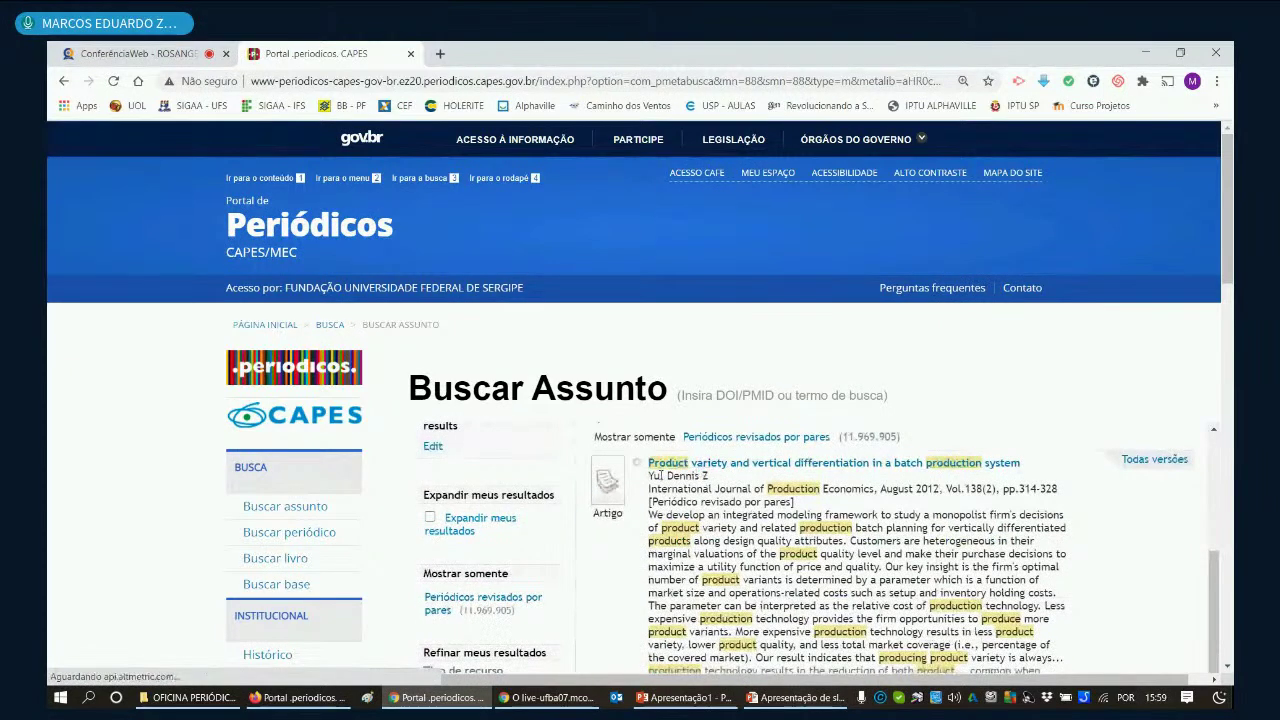
{"action": "scroll", "coordinate": [779, 514], "scroll_direction": "down", "scroll_amount": 5}
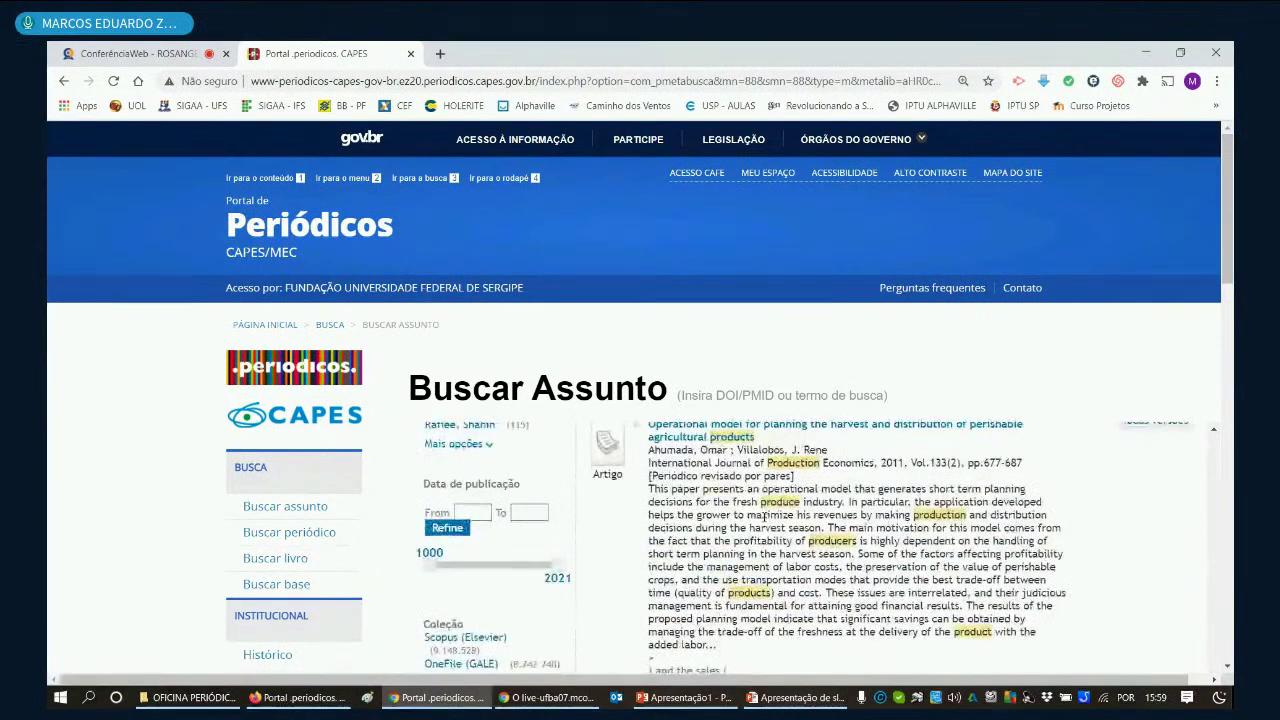
{"action": "scroll", "coordinate": [765, 514], "scroll_direction": "down", "scroll_amount": 3}
{"action": "scroll", "coordinate": [790, 508], "scroll_direction": "down", "scroll_amount": 2}
{"action": "scroll", "coordinate": [793, 505], "scroll_direction": "down", "scroll_amount": 3}
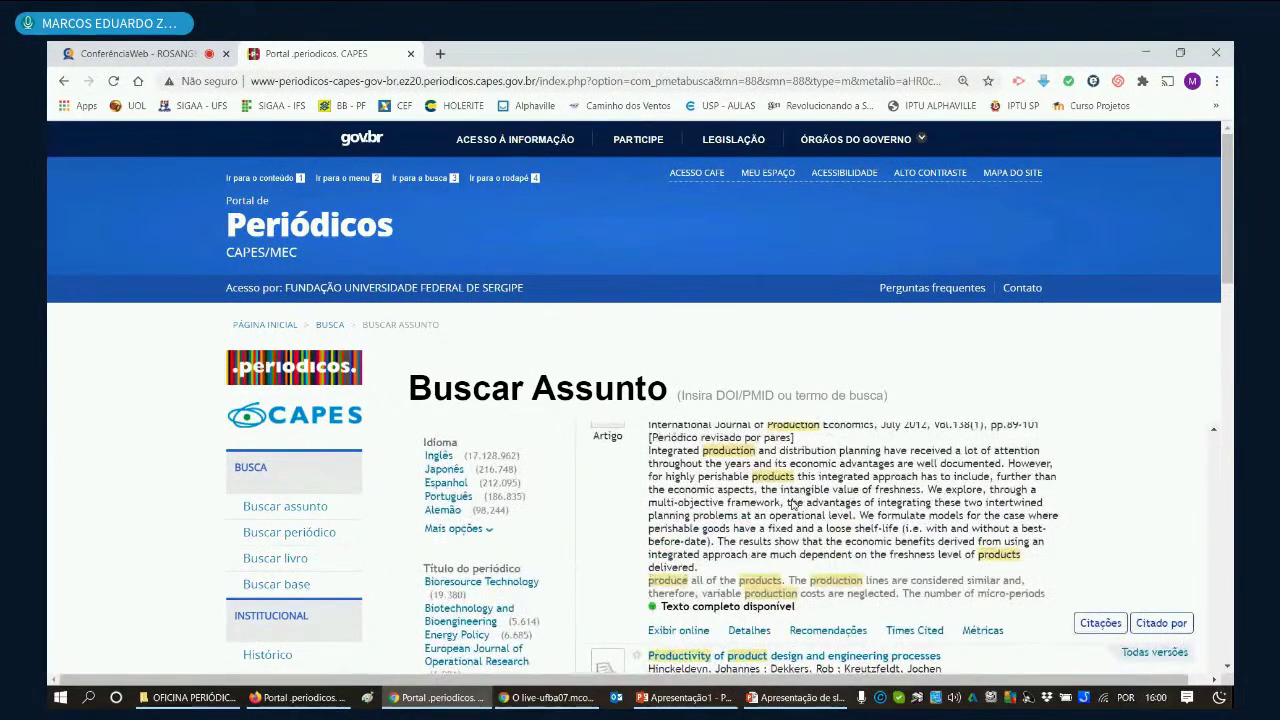
{"action": "scroll", "coordinate": [793, 504], "scroll_direction": "down", "scroll_amount": 6}
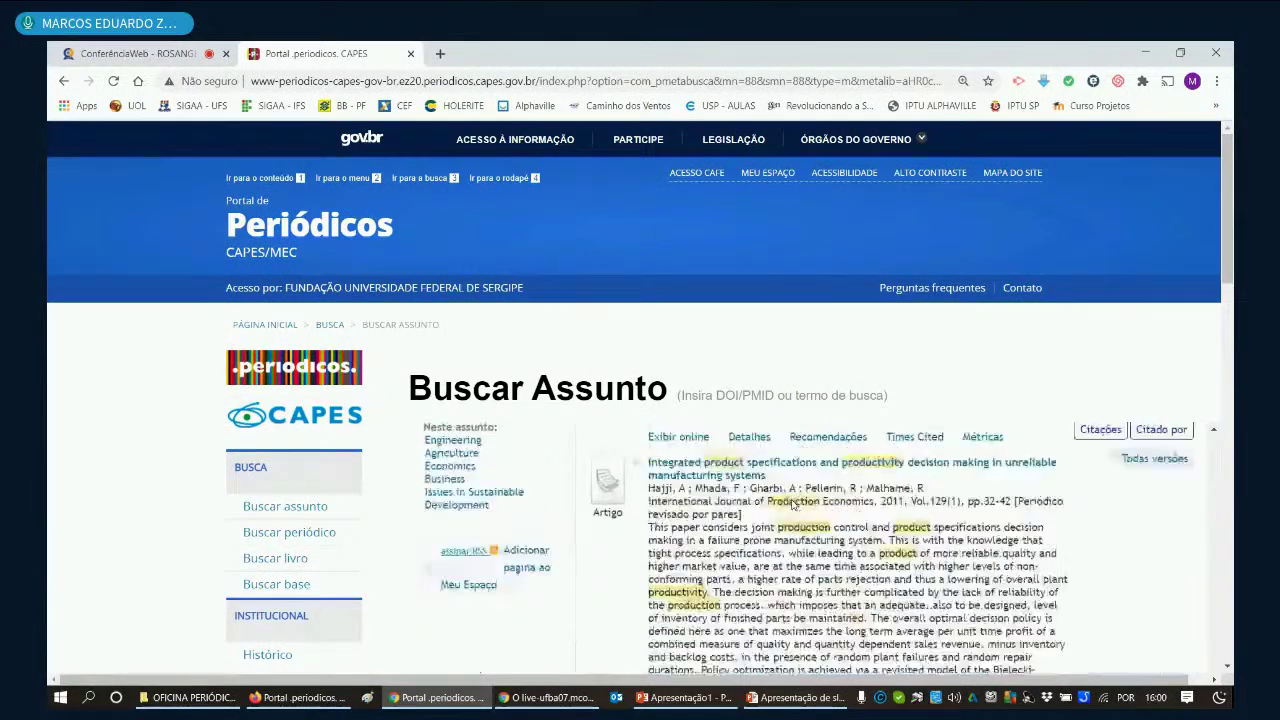
{"action": "scroll", "coordinate": [793, 505], "scroll_direction": "down", "scroll_amount": 1}
{"action": "scroll", "coordinate": [793, 505], "scroll_direction": "up", "scroll_amount": 10}
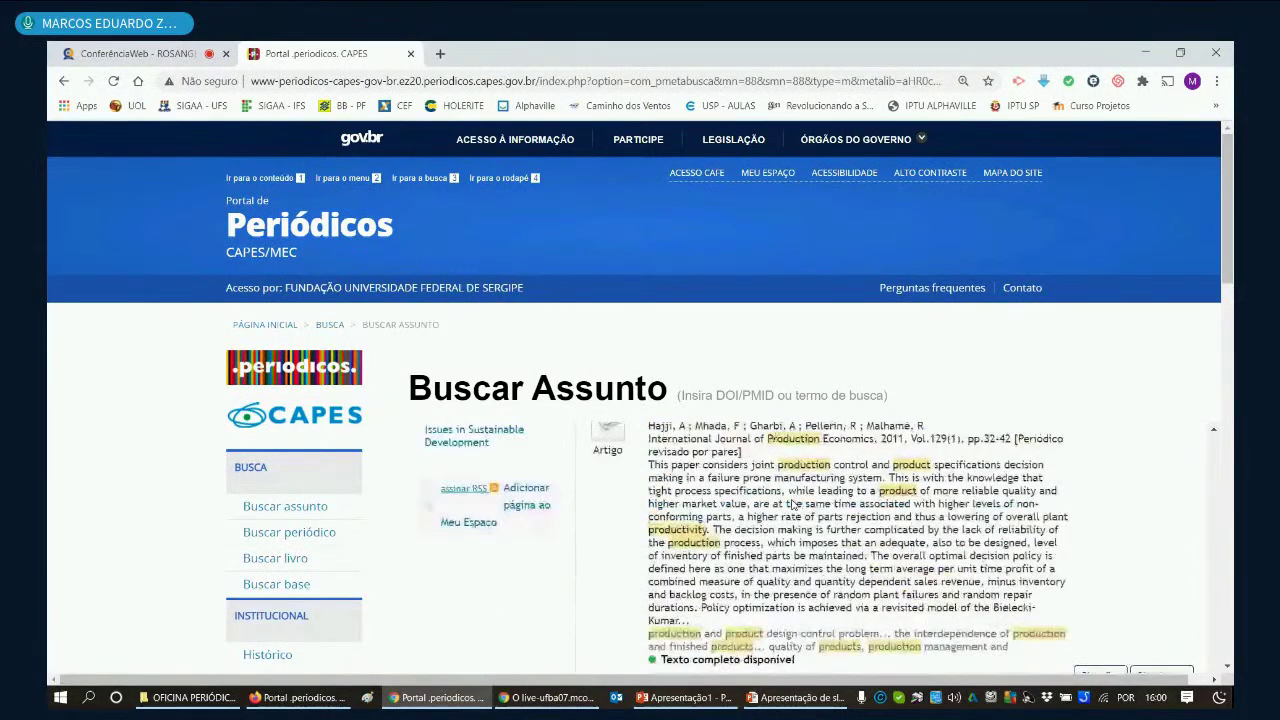
{"action": "scroll", "coordinate": [793, 505], "scroll_direction": "up", "scroll_amount": 10}
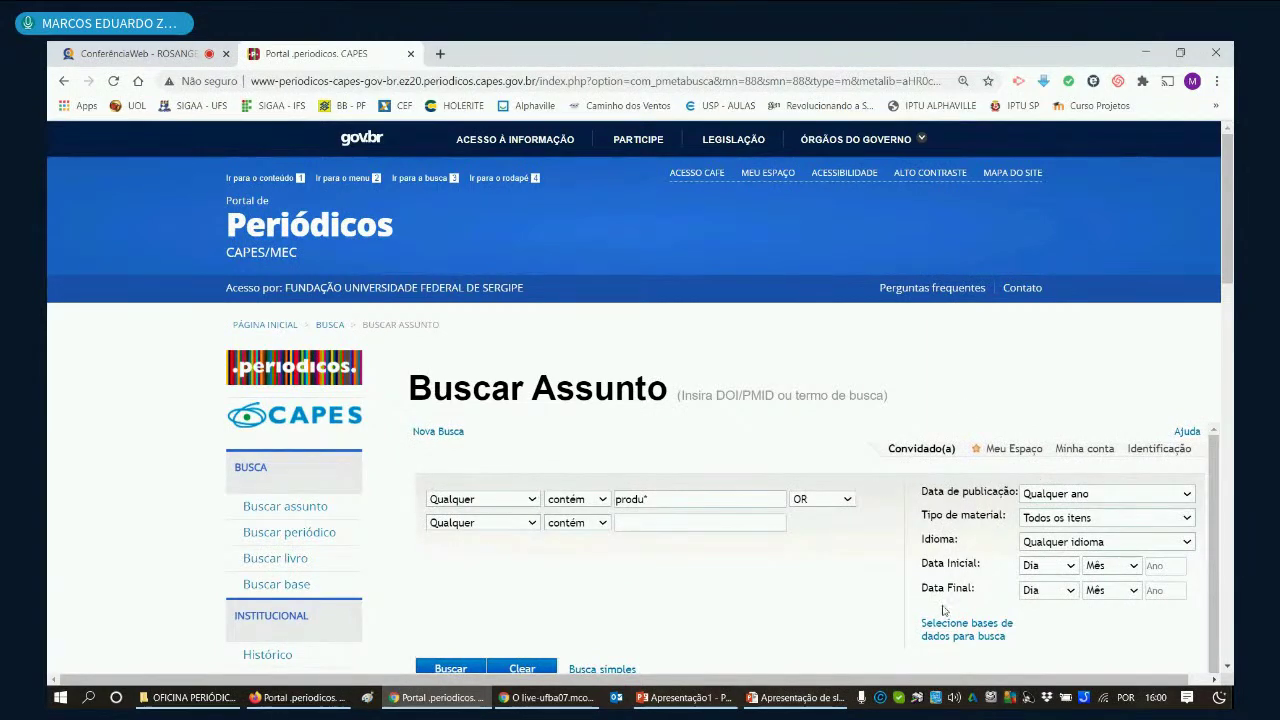
Step: Limit the publication date of the search to Último ano
{"action": "scroll", "coordinate": [960, 510], "scroll_direction": "down", "scroll_amount": 1}
{"action": "scroll", "coordinate": [1040, 508], "scroll_direction": "up", "scroll_amount": 1}
{"action": "left_click", "coordinate": [1086, 494]}
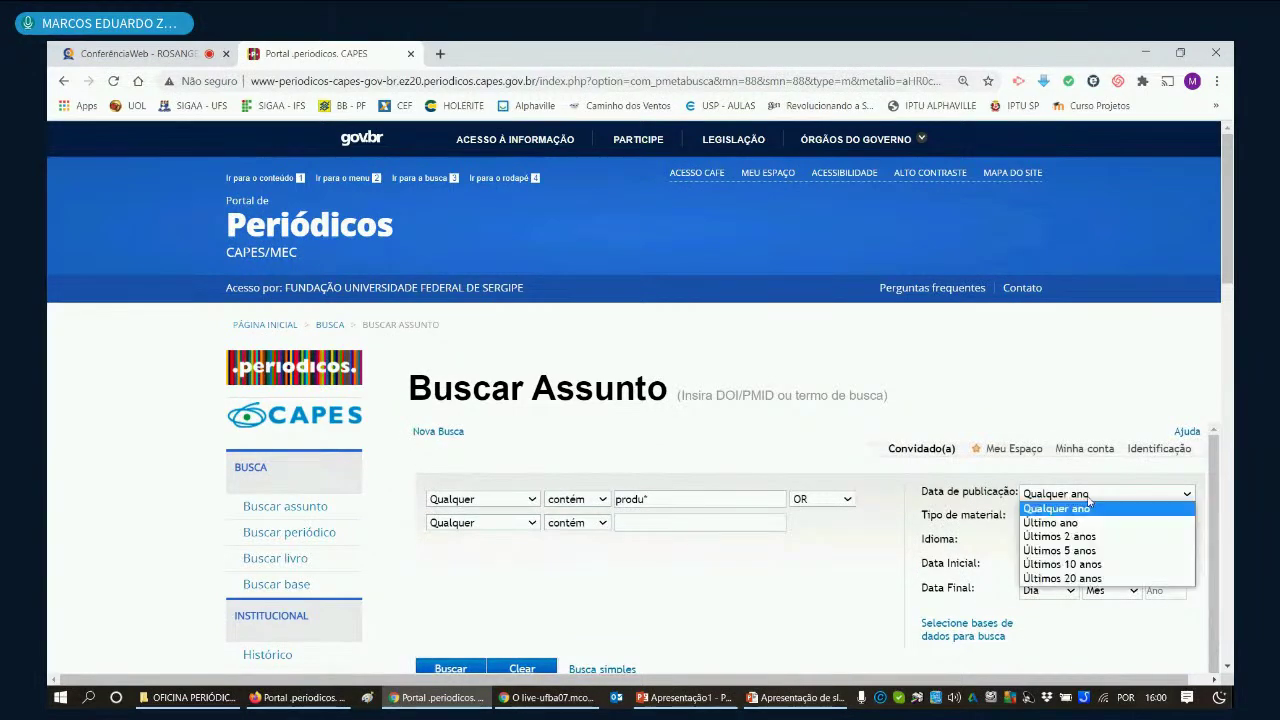
{"action": "left_click", "coordinate": [1070, 524]}
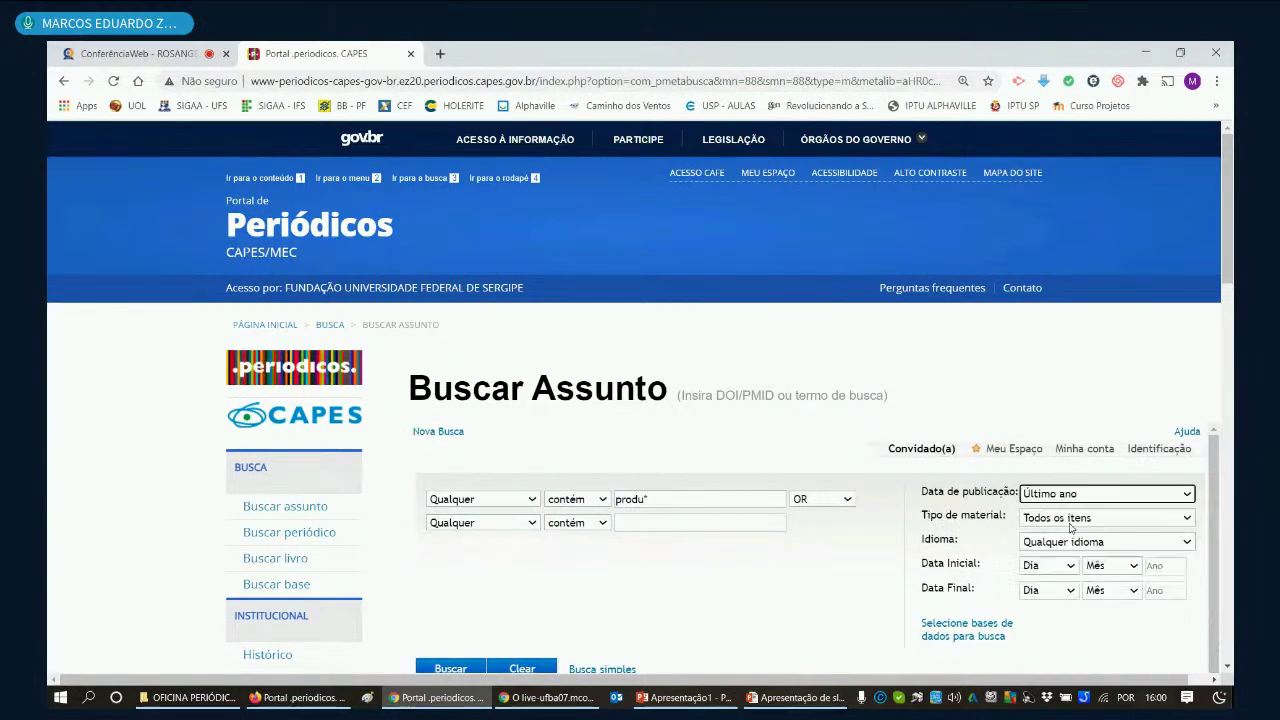
Step: Replace the first search term with the truncated word "logistic*" and dismiss the autocomplete suggestion
{"action": "left_click_drag", "start_coordinate": [652, 499], "coordinate": [606, 509]}
{"action": "key", "text": "BackSpace"}
{"action": "type", "text": "log"}
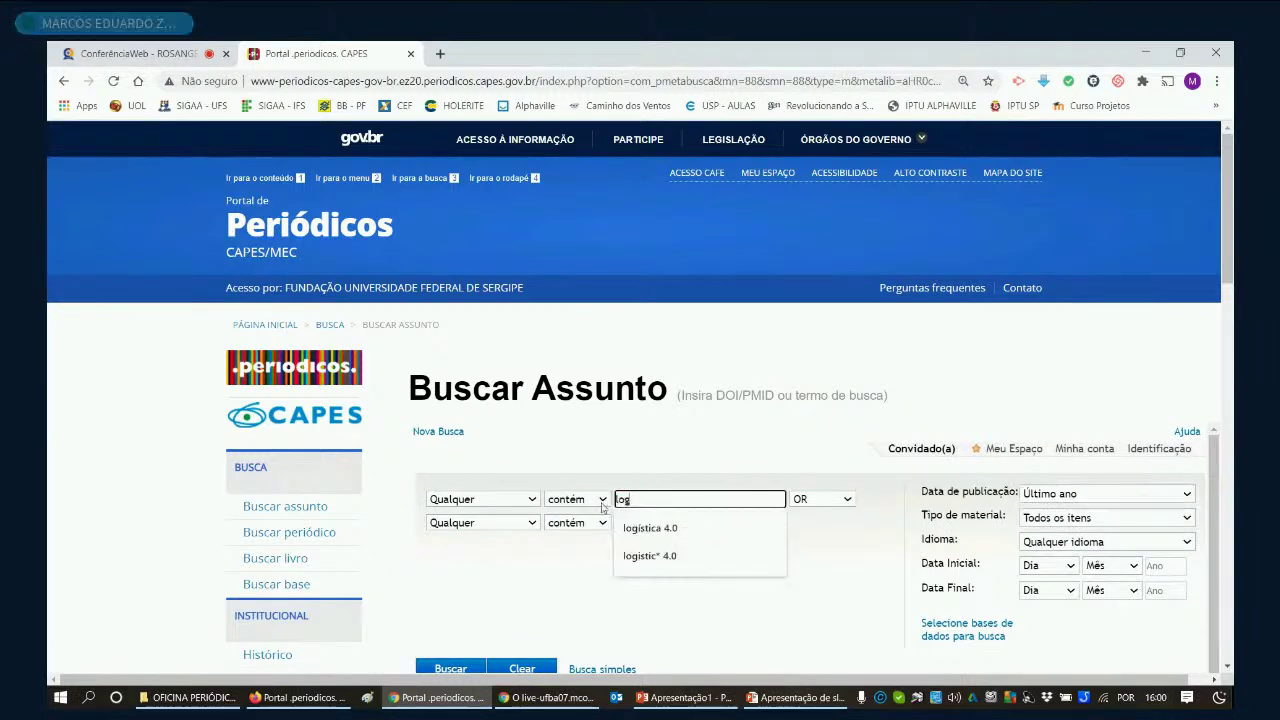
{"action": "type", "text": "istic*"}
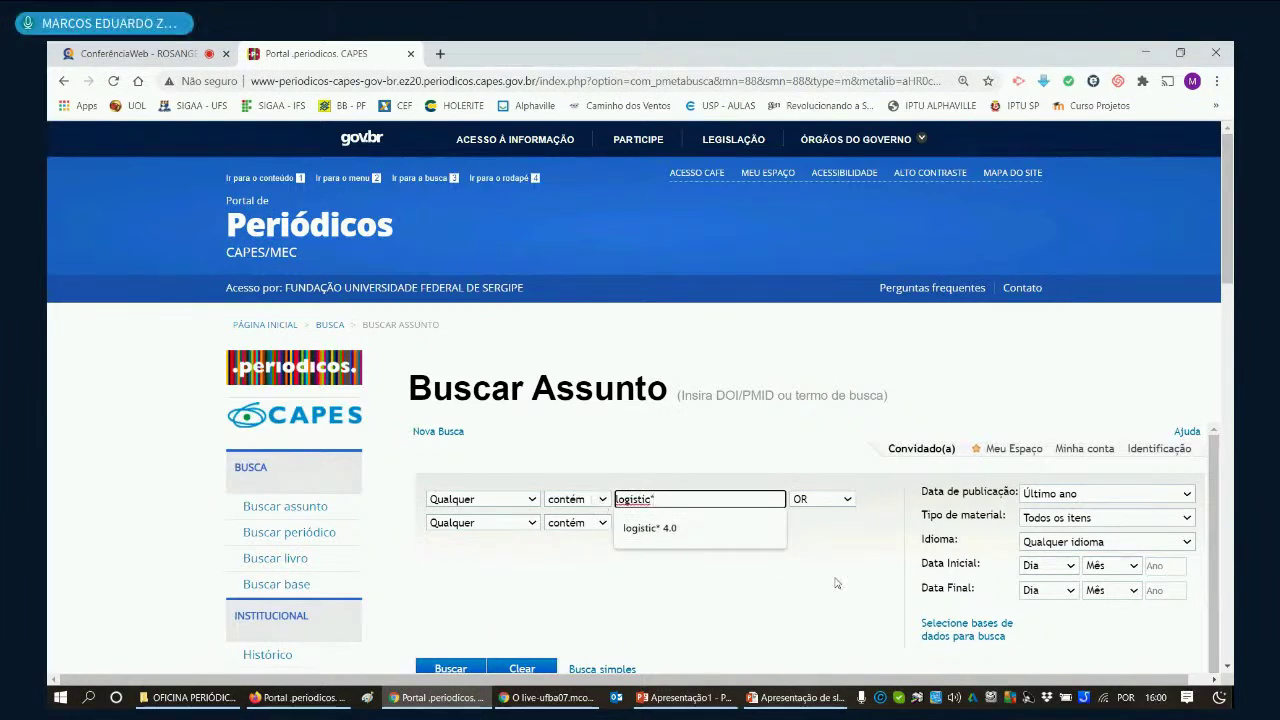
{"action": "left_click", "coordinate": [842, 582]}
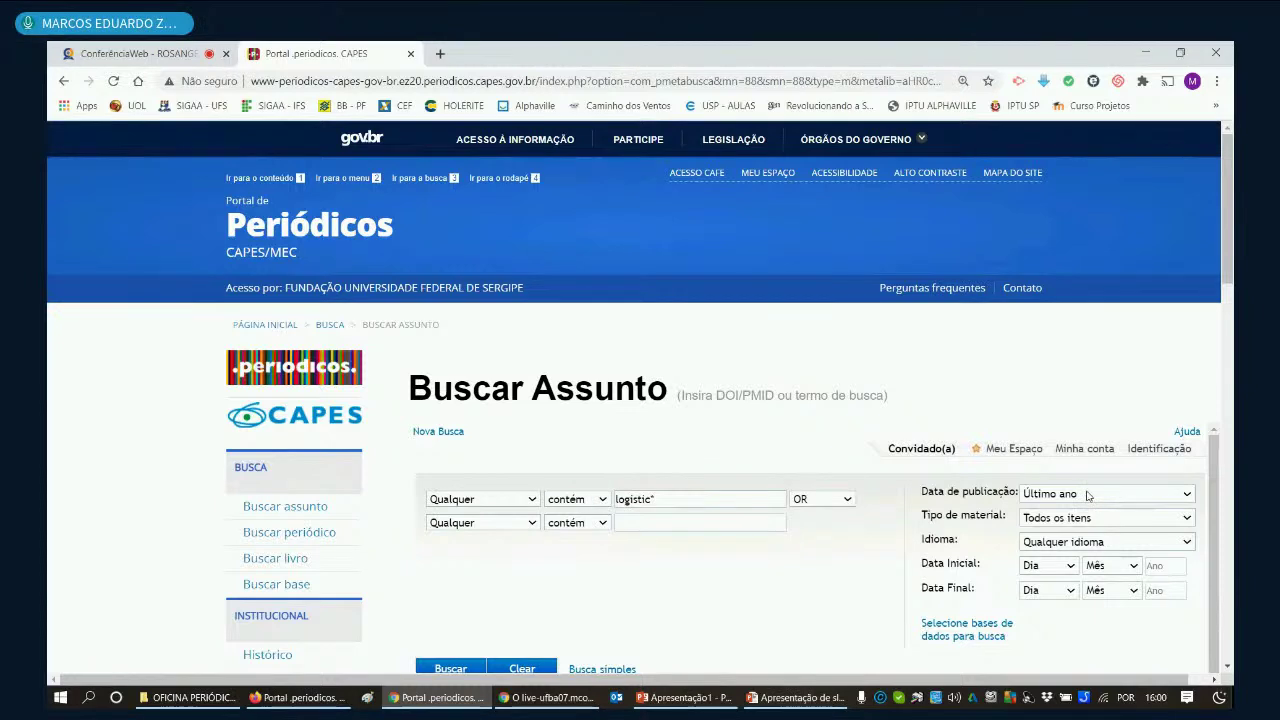
Step: Limit the material type to Artigos, run the search for "logistic*" and return to the search form
{"action": "left_click", "coordinate": [1058, 518]}
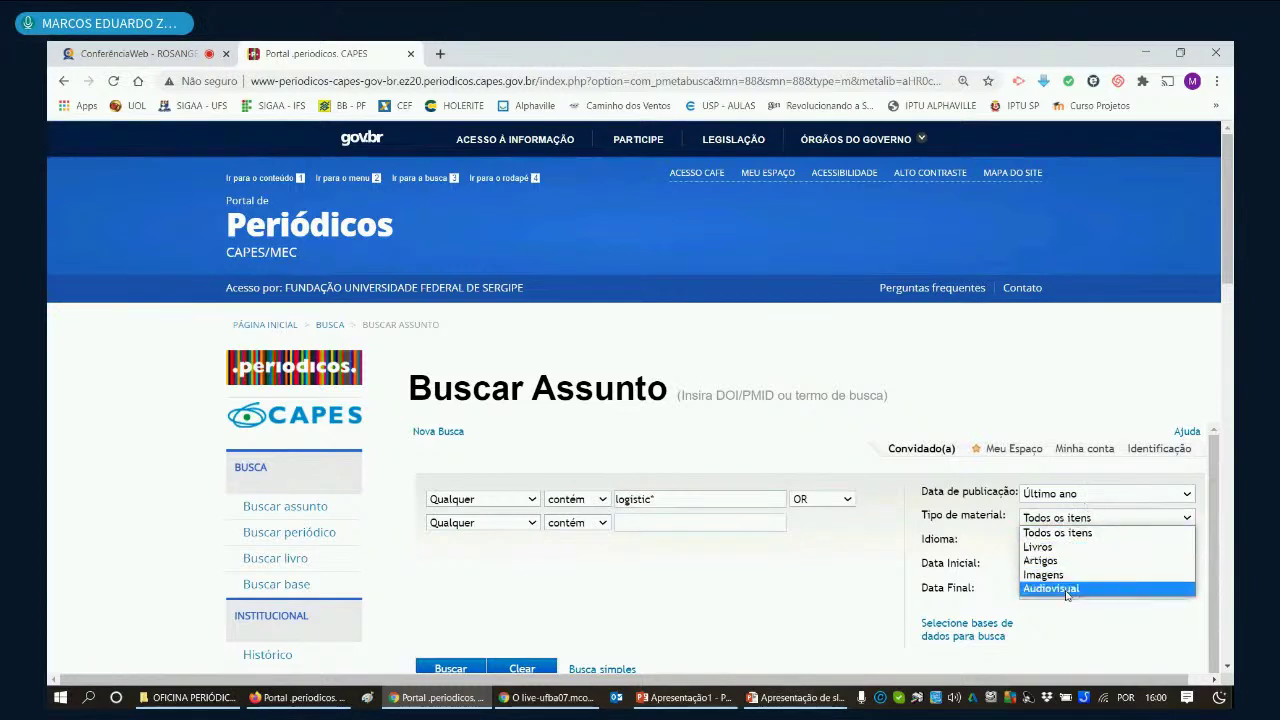
{"action": "left_click", "coordinate": [1045, 561]}
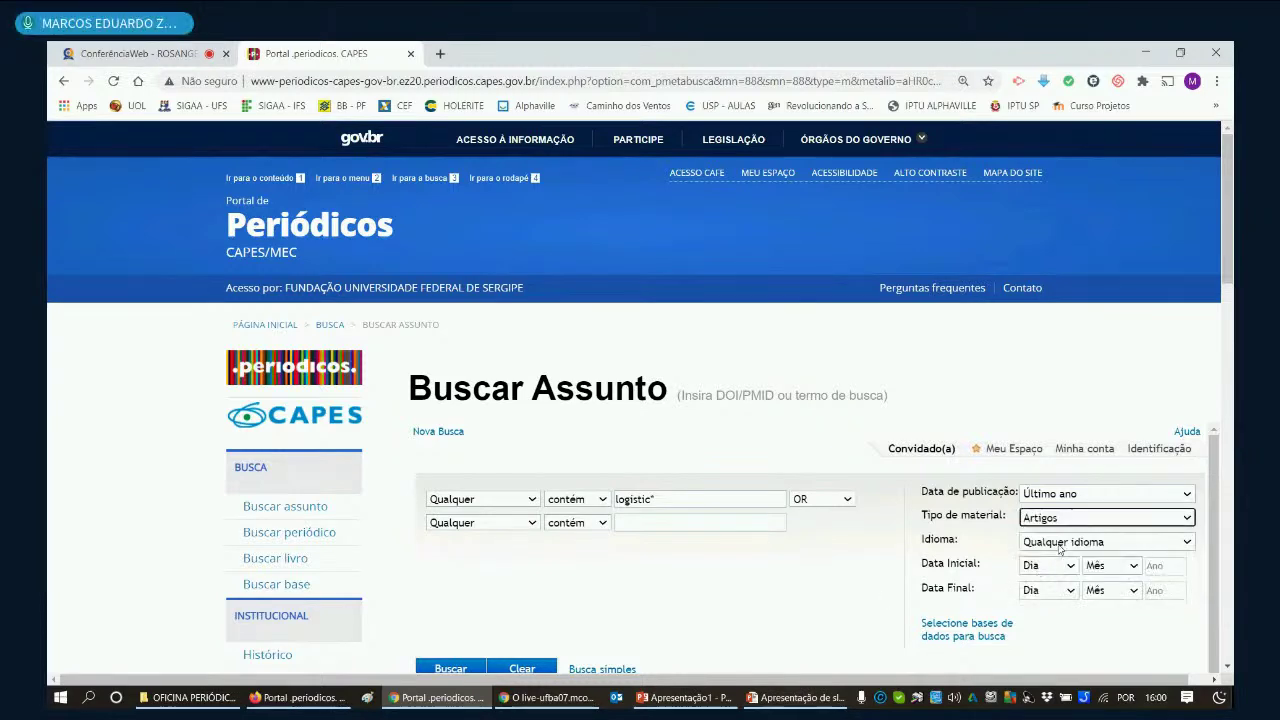
{"action": "scroll", "coordinate": [787, 556], "scroll_direction": "down", "scroll_amount": 1}
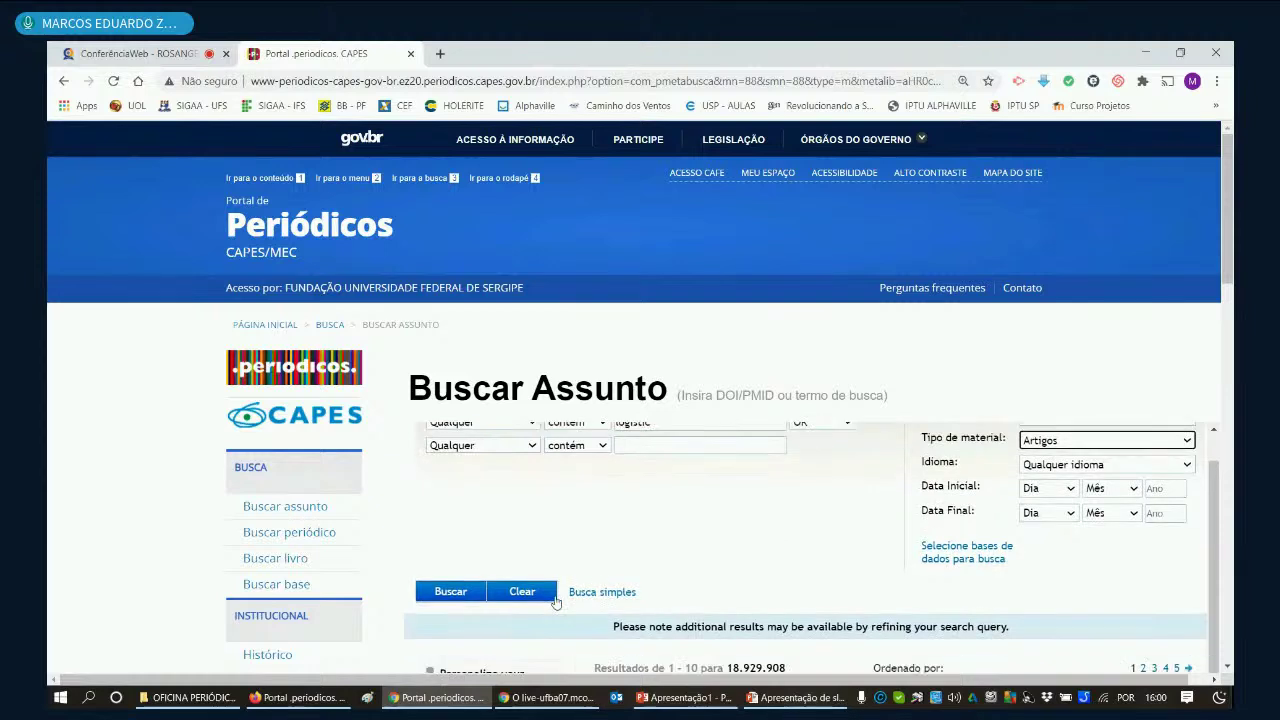
{"action": "left_click", "coordinate": [477, 594]}
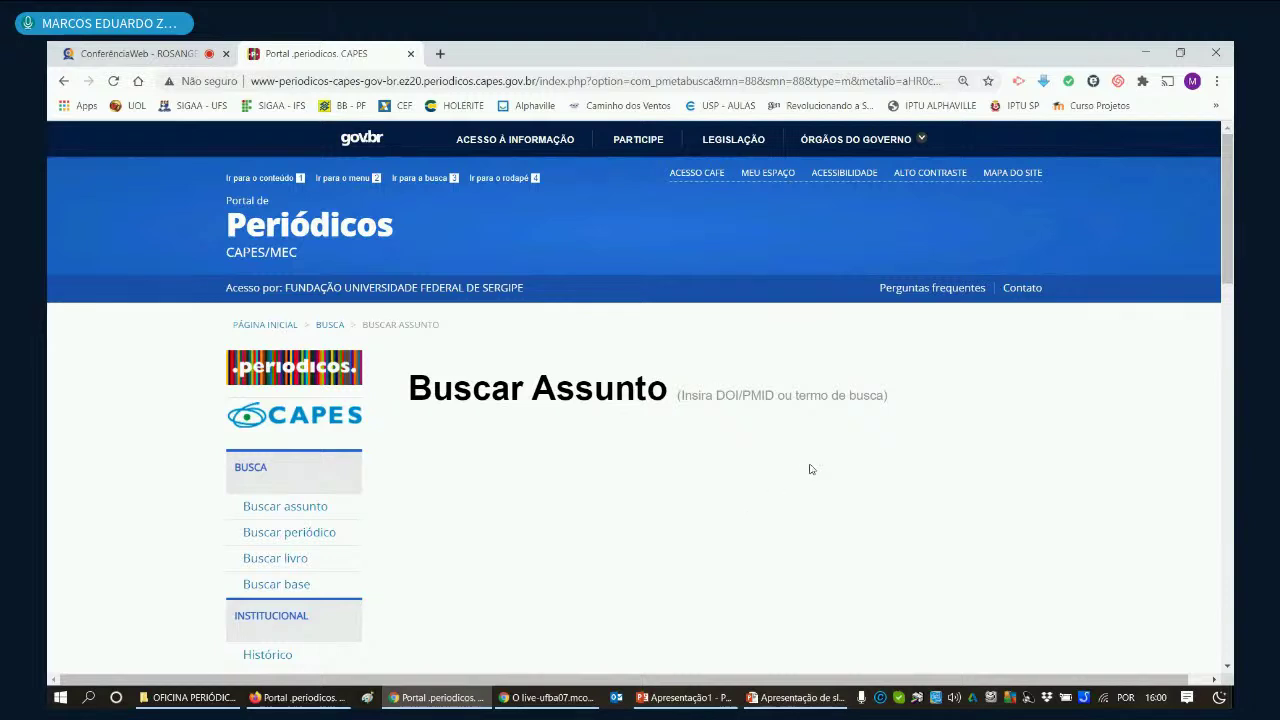
{"action": "scroll", "coordinate": [760, 465], "scroll_direction": "down", "scroll_amount": 1}
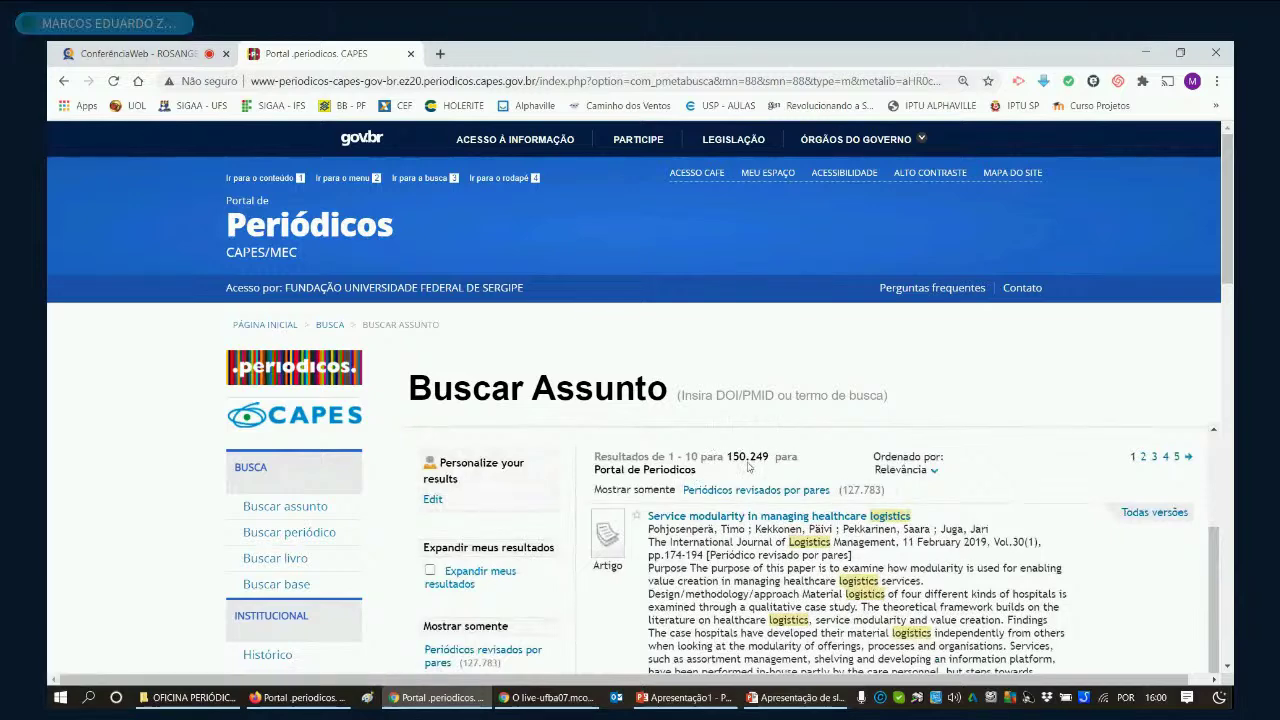
{"action": "scroll", "coordinate": [798, 470], "scroll_direction": "down", "scroll_amount": 2}
{"action": "scroll", "coordinate": [833, 521], "scroll_direction": "up", "scroll_amount": 5}
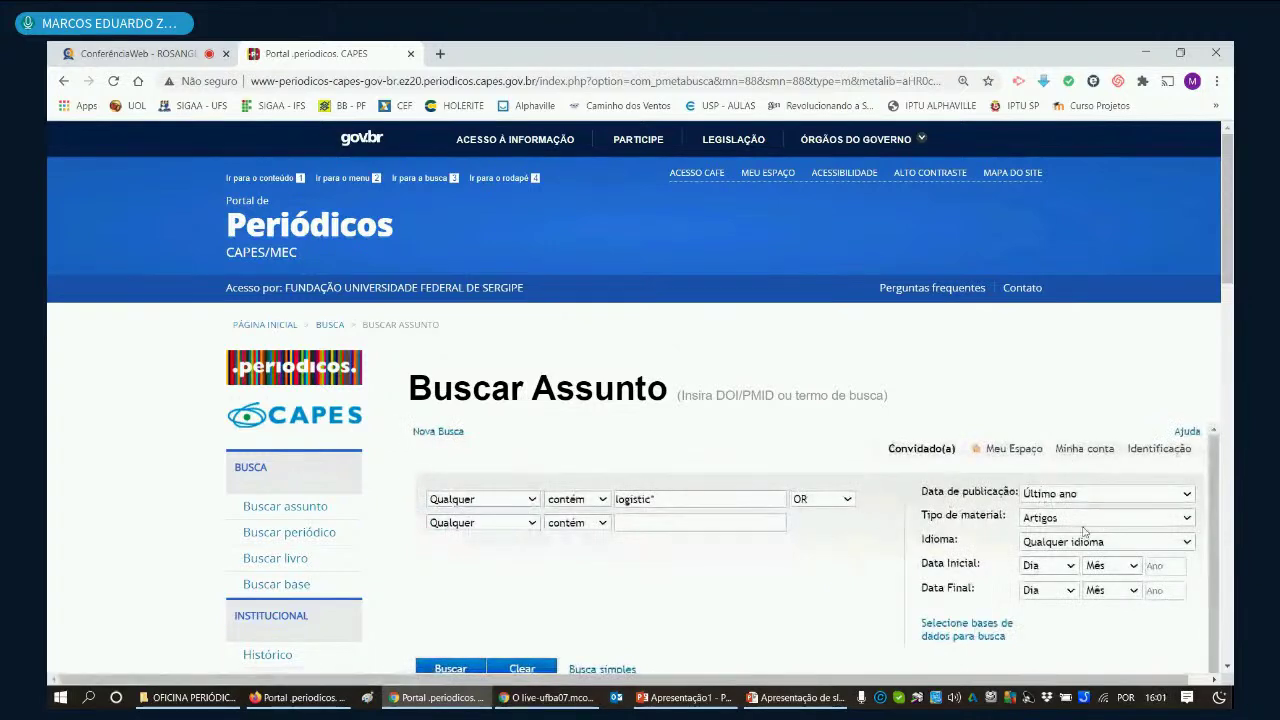
Step: Limit the search language to Inglês and run the search again
{"action": "left_click", "coordinate": [1083, 541]}
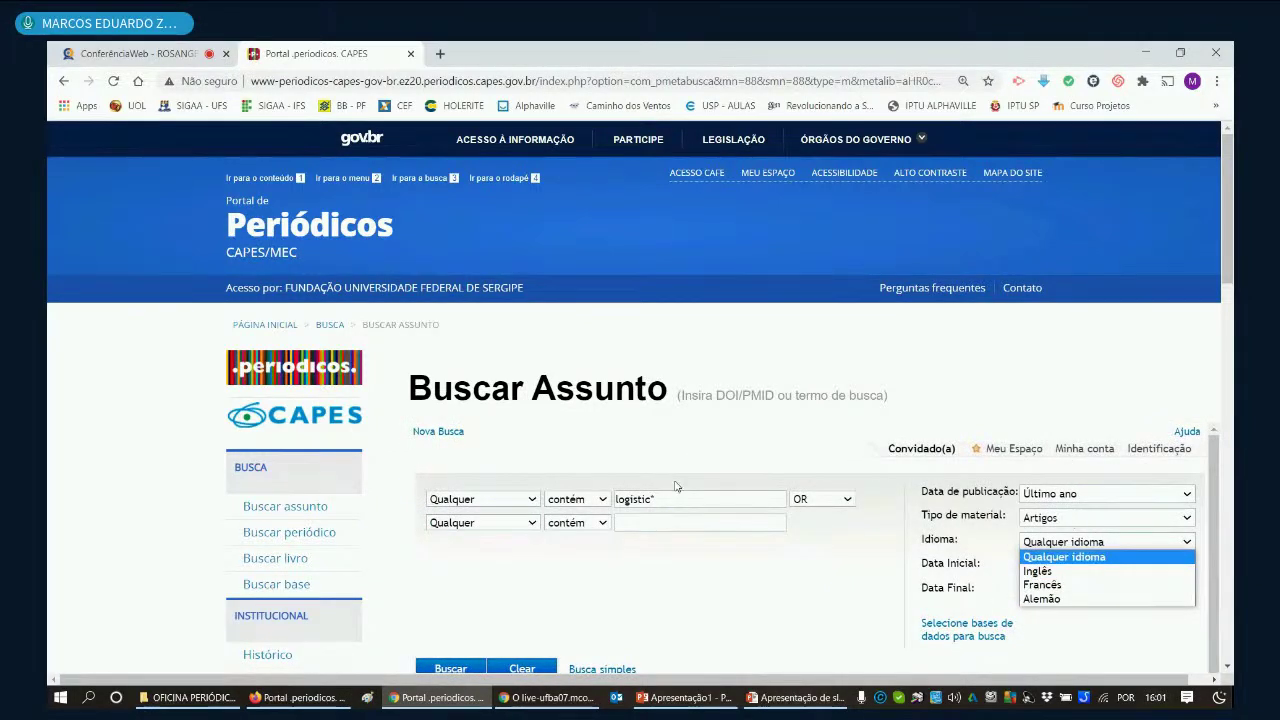
{"action": "left_click", "coordinate": [1075, 573]}
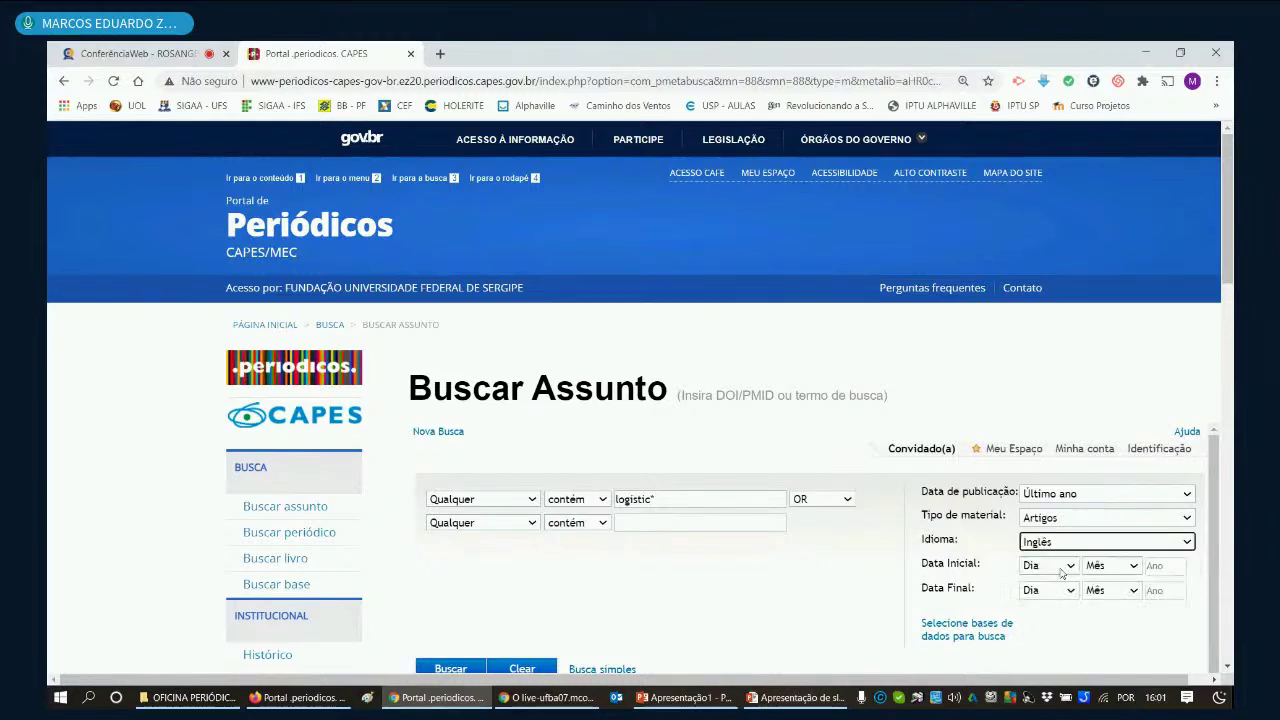
{"action": "scroll", "coordinate": [600, 590], "scroll_direction": "down", "scroll_amount": 1}
{"action": "left_click", "coordinate": [463, 592]}
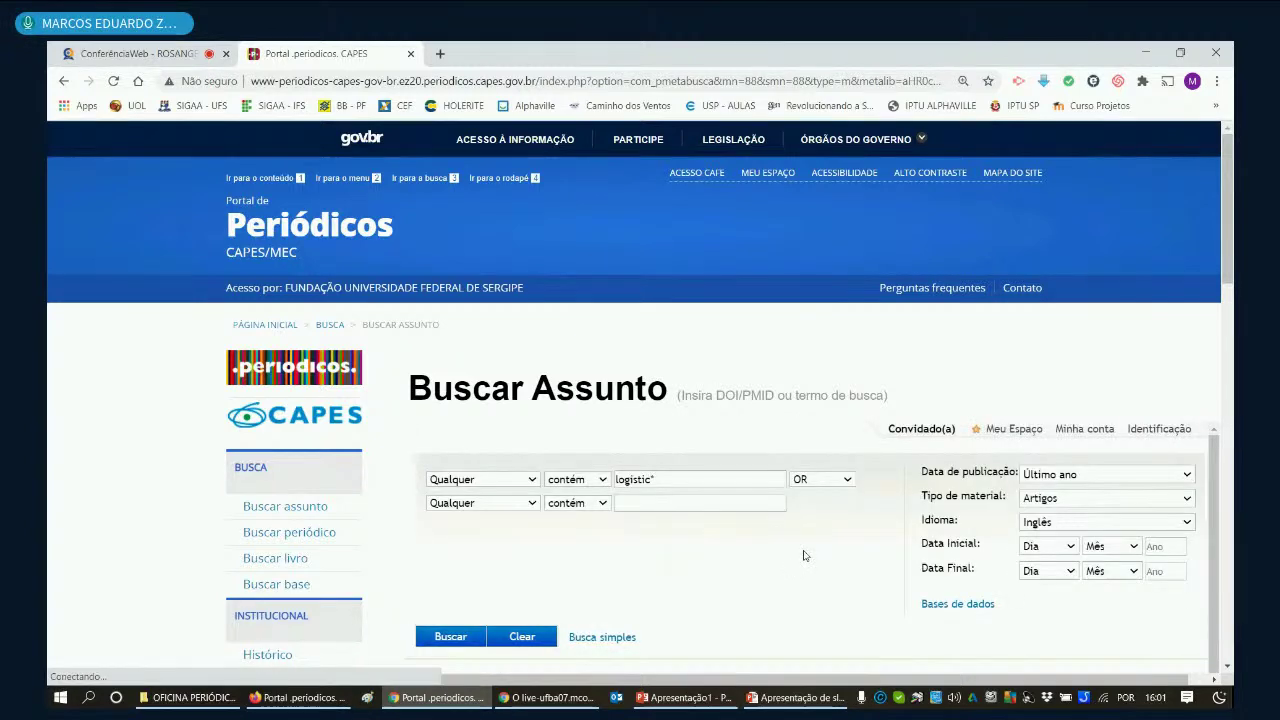
{"action": "scroll", "coordinate": [804, 556], "scroll_direction": "down", "scroll_amount": 10}
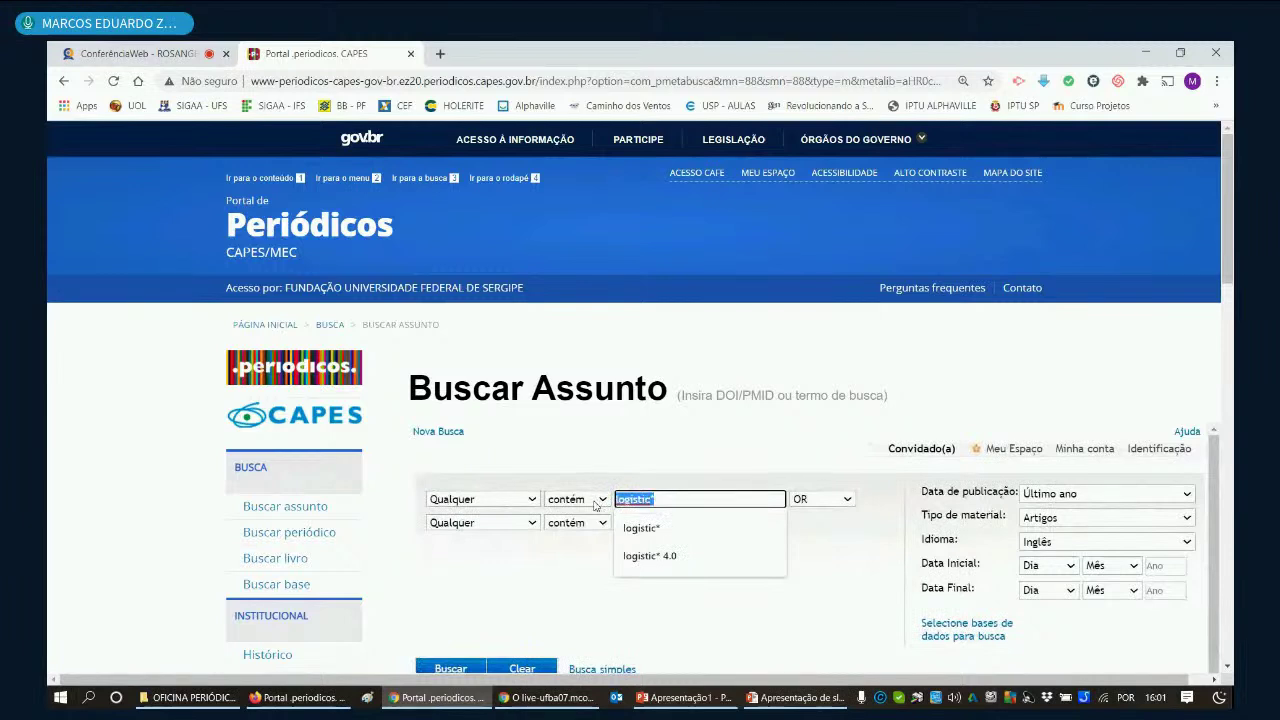
Step: Replace the first search term with the accented truncated word "logístic*" and dismiss the autocomplete suggestions
{"action": "key", "text": "BackSpace"}
{"action": "type", "text": "logist"}
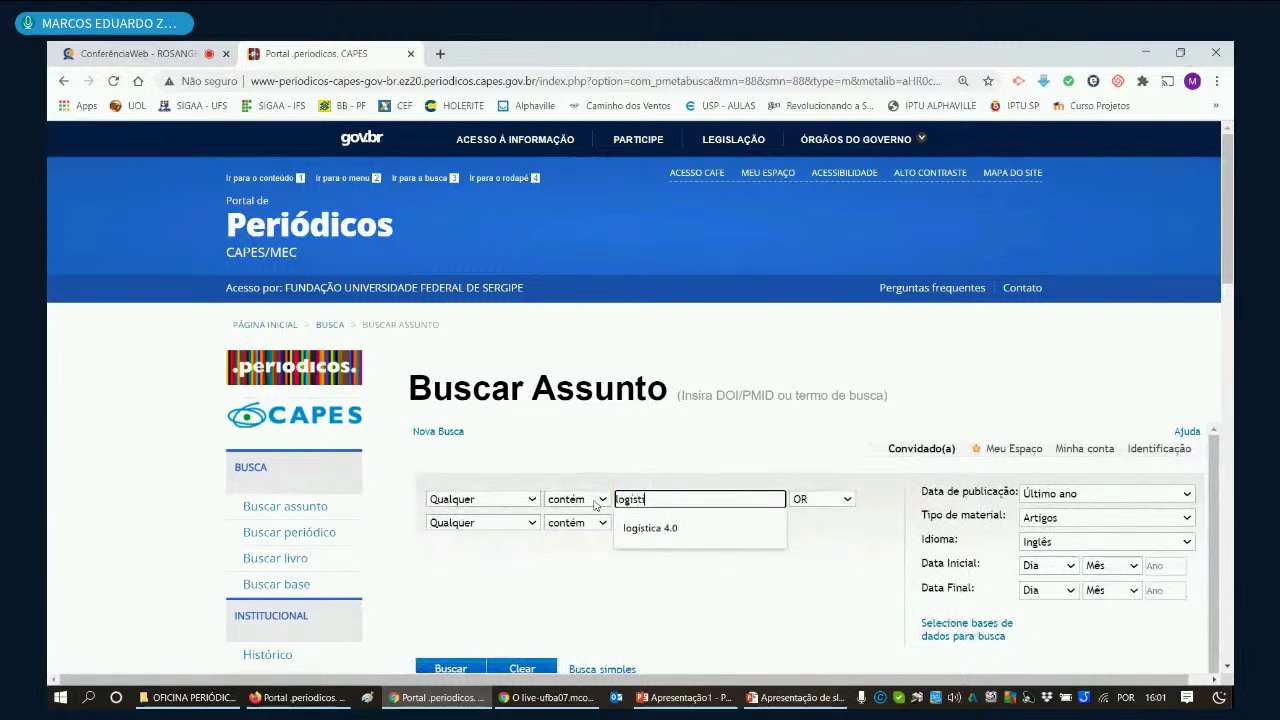
{"action": "type", "text": "ic*"}
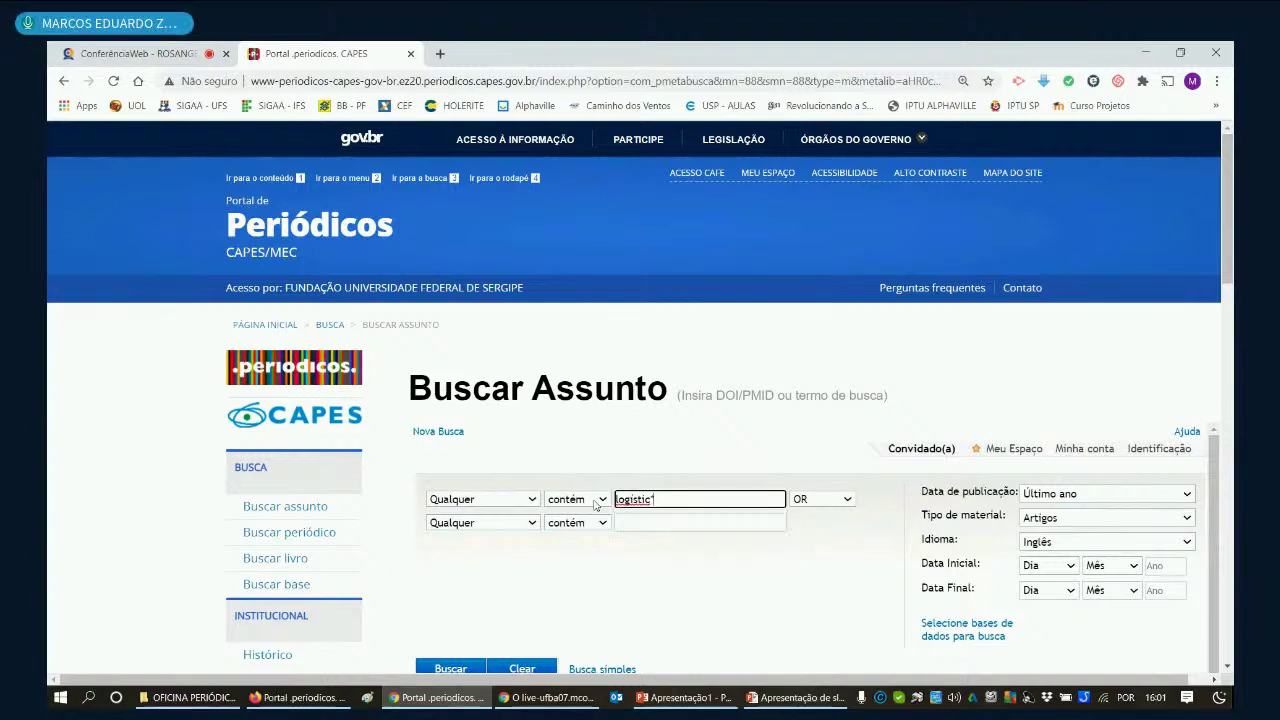
{"action": "left_click", "coordinate": [743, 550]}
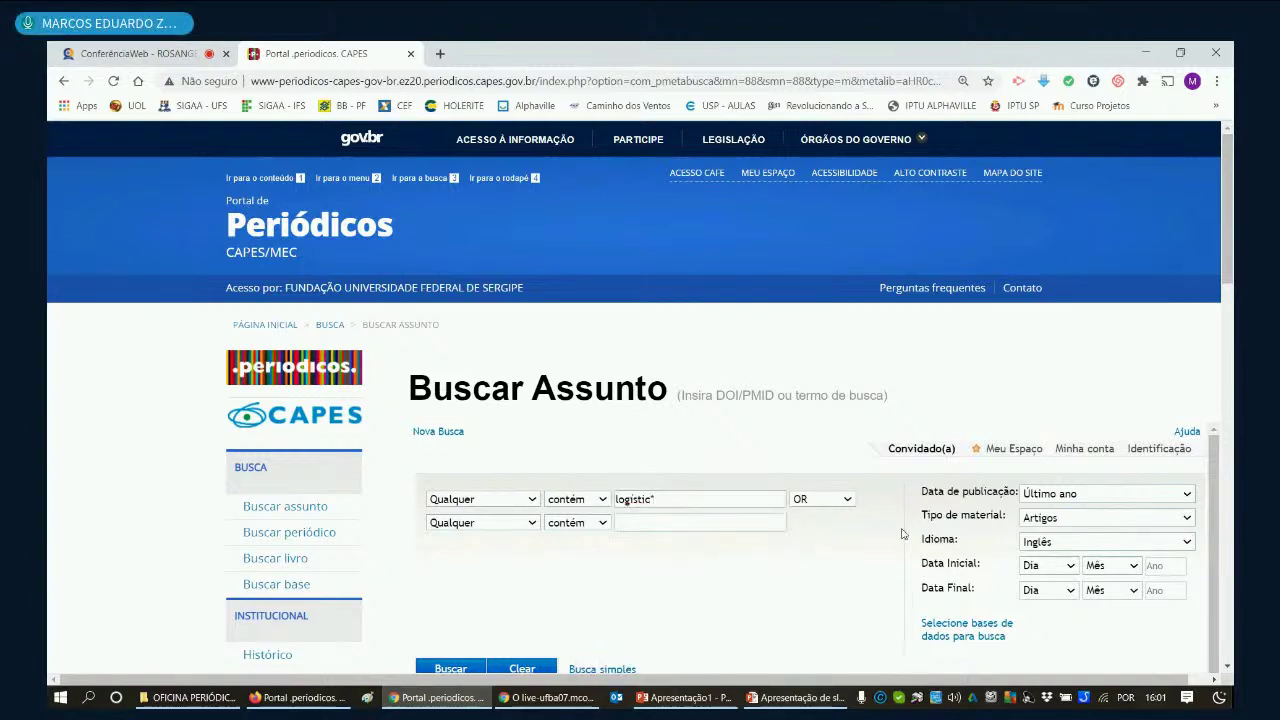
Step: Set the search language back to Qualquer idioma and run the search for "logístic*"
{"action": "left_click", "coordinate": [1055, 546]}
{"action": "left_click", "coordinate": [1055, 546]}
{"action": "left_click", "coordinate": [1055, 546]}
{"action": "left_click", "coordinate": [1062, 558]}
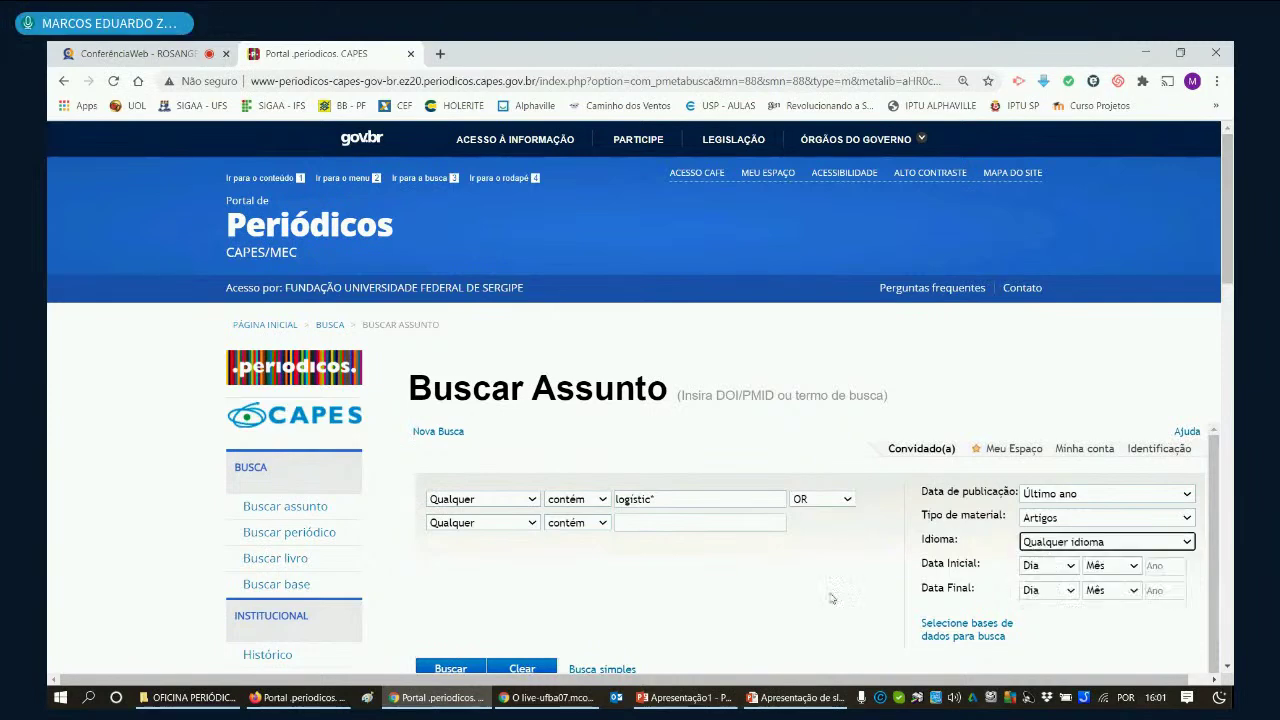
{"action": "scroll", "coordinate": [660, 600], "scroll_direction": "down", "scroll_amount": 1}
{"action": "left_click", "coordinate": [465, 602]}
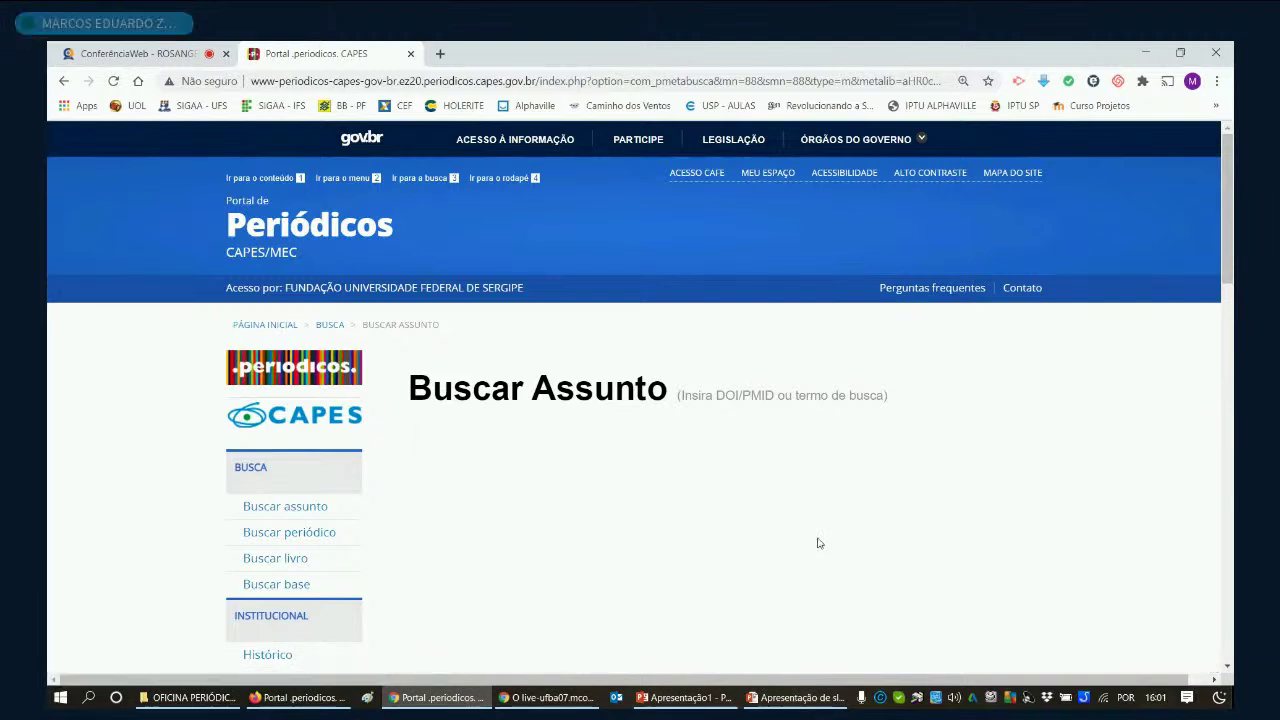
Step: Look through the article results for "logístic*" and their highlighted words, and return to the search form
{"action": "scroll", "coordinate": [818, 543], "scroll_direction": "down", "scroll_amount": 3}
{"action": "scroll", "coordinate": [818, 543], "scroll_direction": "down", "scroll_amount": 2}
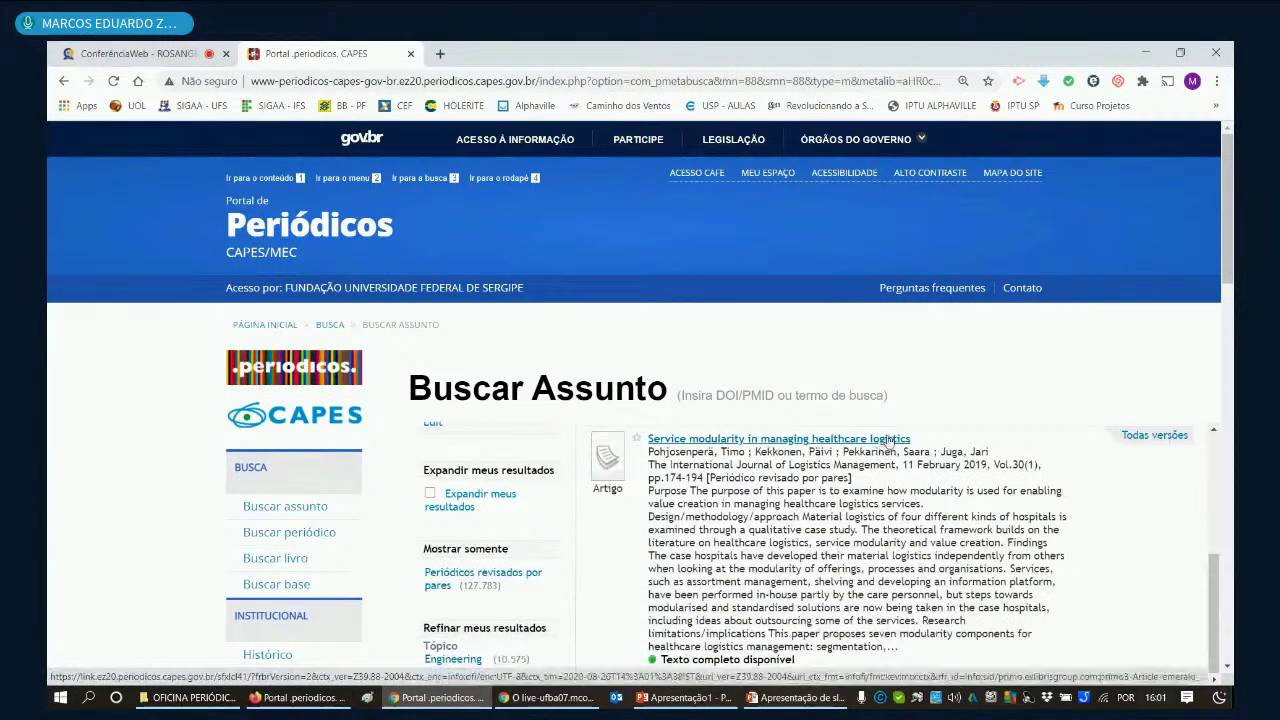
{"action": "scroll", "coordinate": [833, 505], "scroll_direction": "down", "scroll_amount": 2}
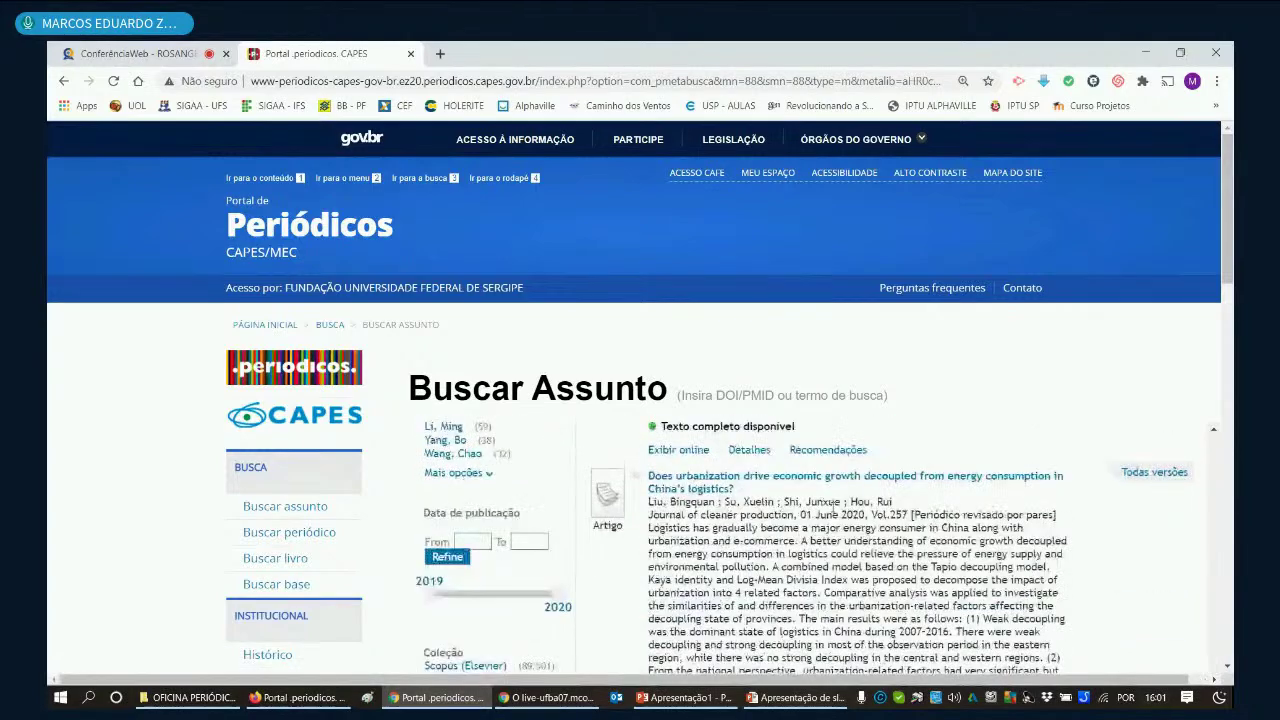
{"action": "scroll", "coordinate": [833, 505], "scroll_direction": "down", "scroll_amount": 8}
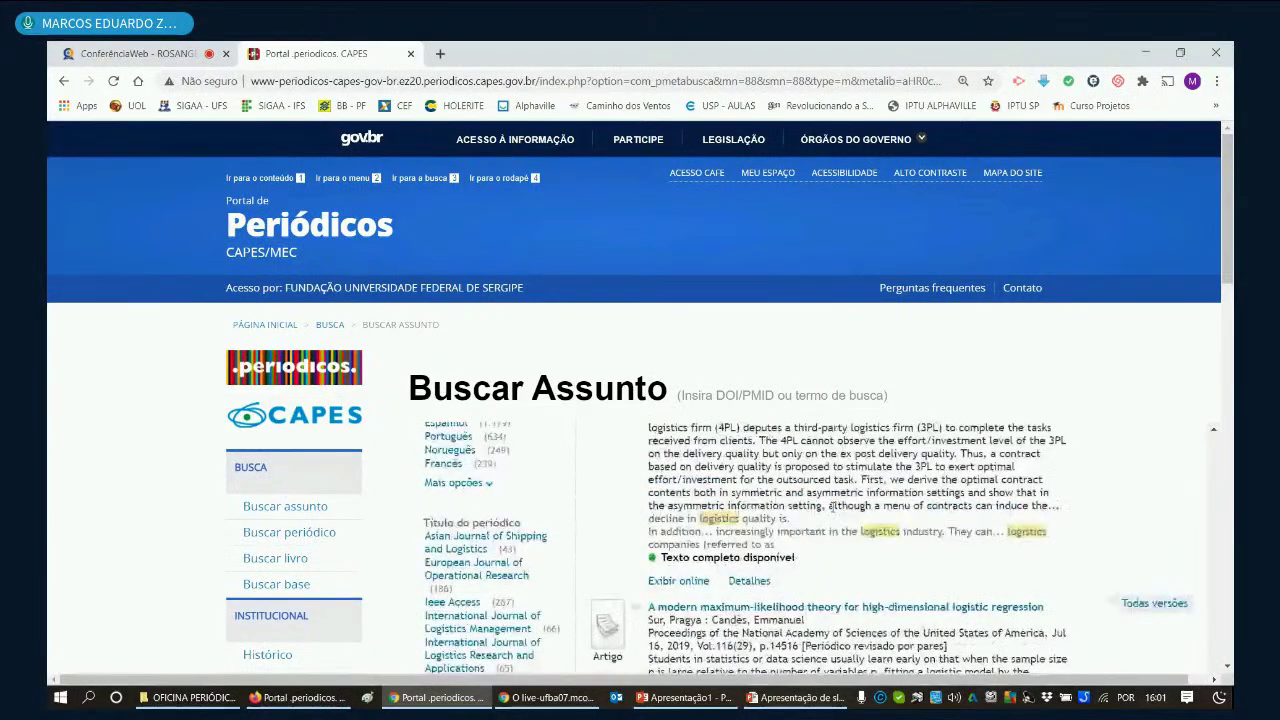
{"action": "scroll", "coordinate": [833, 505], "scroll_direction": "down", "scroll_amount": 3}
{"action": "scroll", "coordinate": [833, 505], "scroll_direction": "up", "scroll_amount": 12}
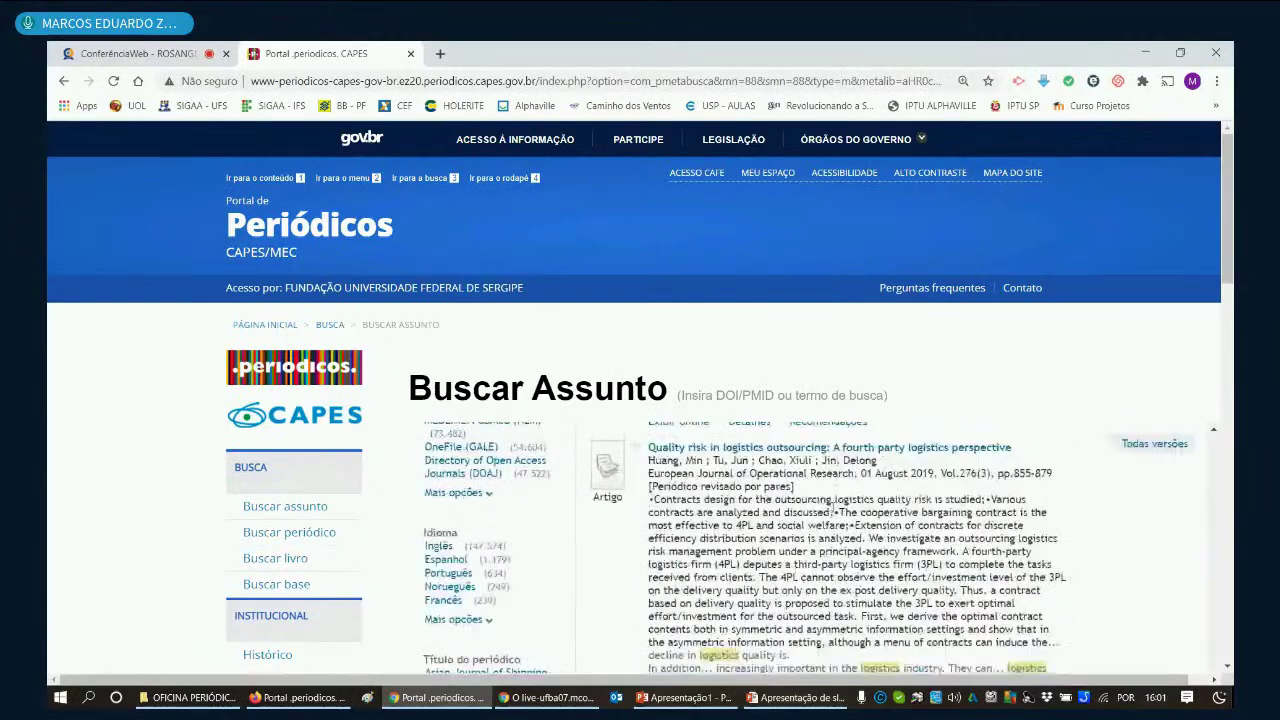
{"action": "scroll", "coordinate": [832, 507], "scroll_direction": "up", "scroll_amount": 3}
Step: Change the first search term to the full word "logística" and run the search
{"action": "left_click", "coordinate": [654, 499]}
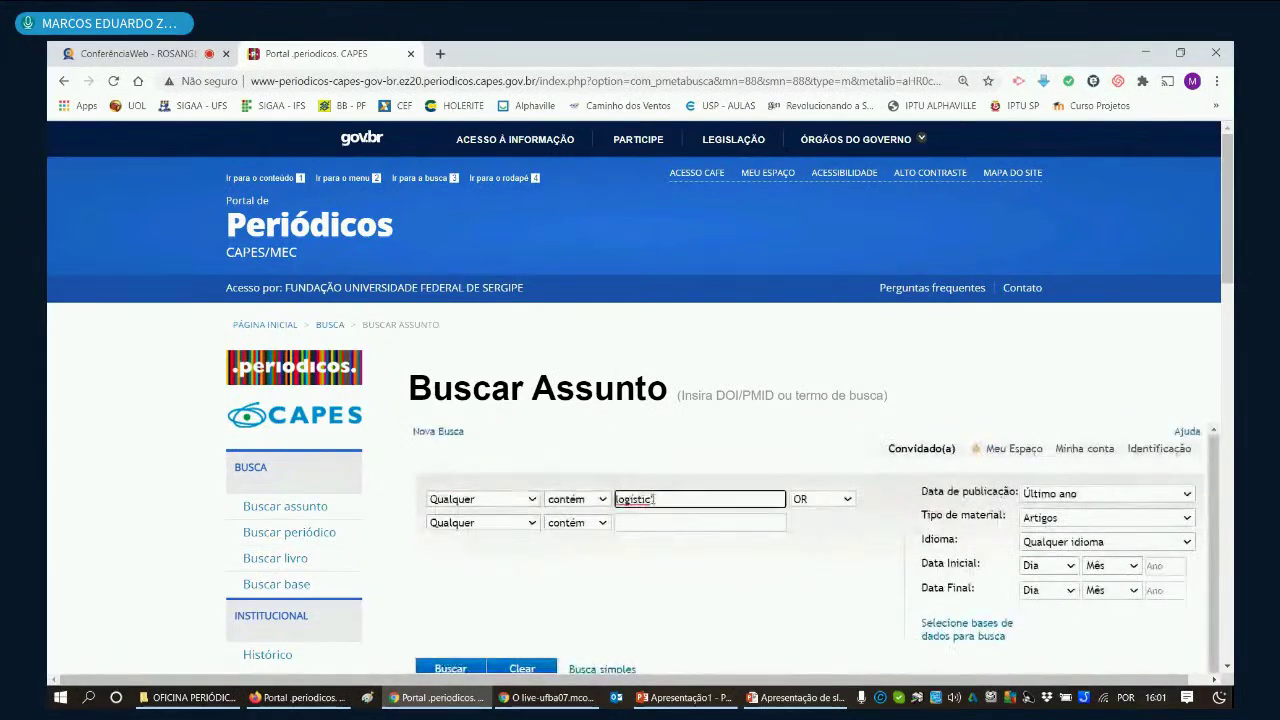
{"action": "type", "text": "a"}
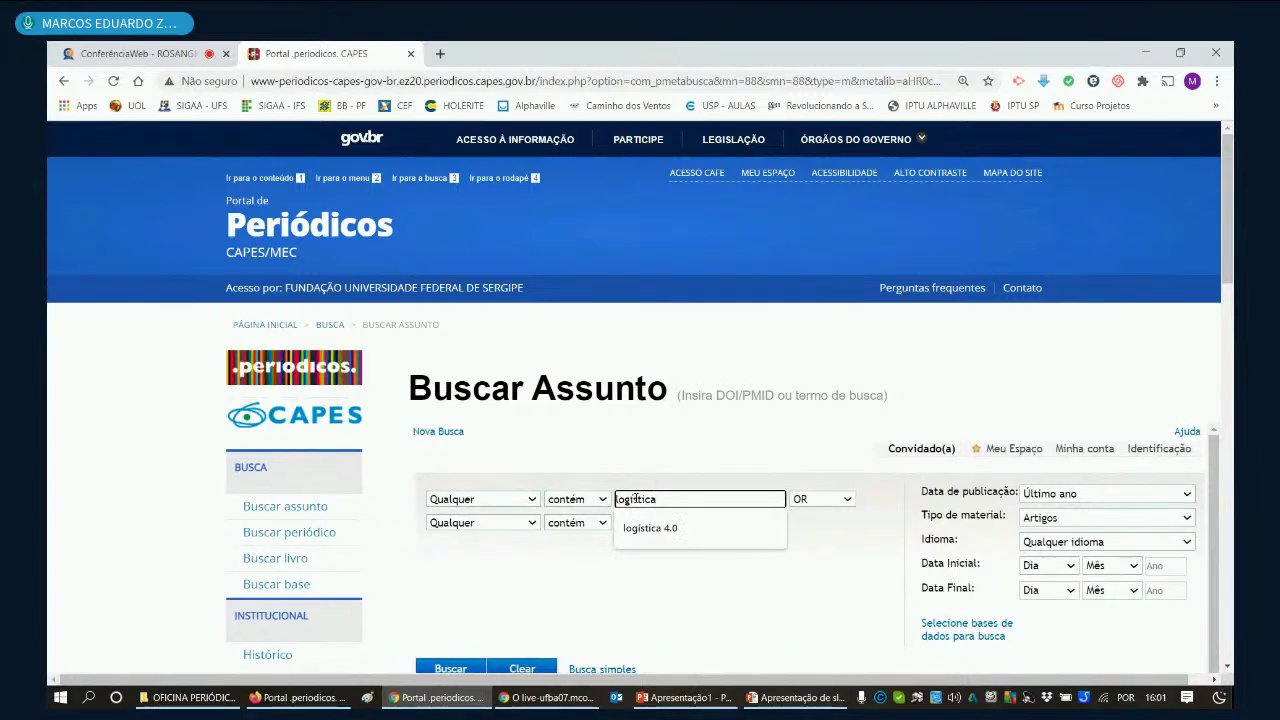
{"action": "left_click", "coordinate": [707, 584]}
{"action": "scroll", "coordinate": [537, 600], "scroll_direction": "down", "scroll_amount": 1}
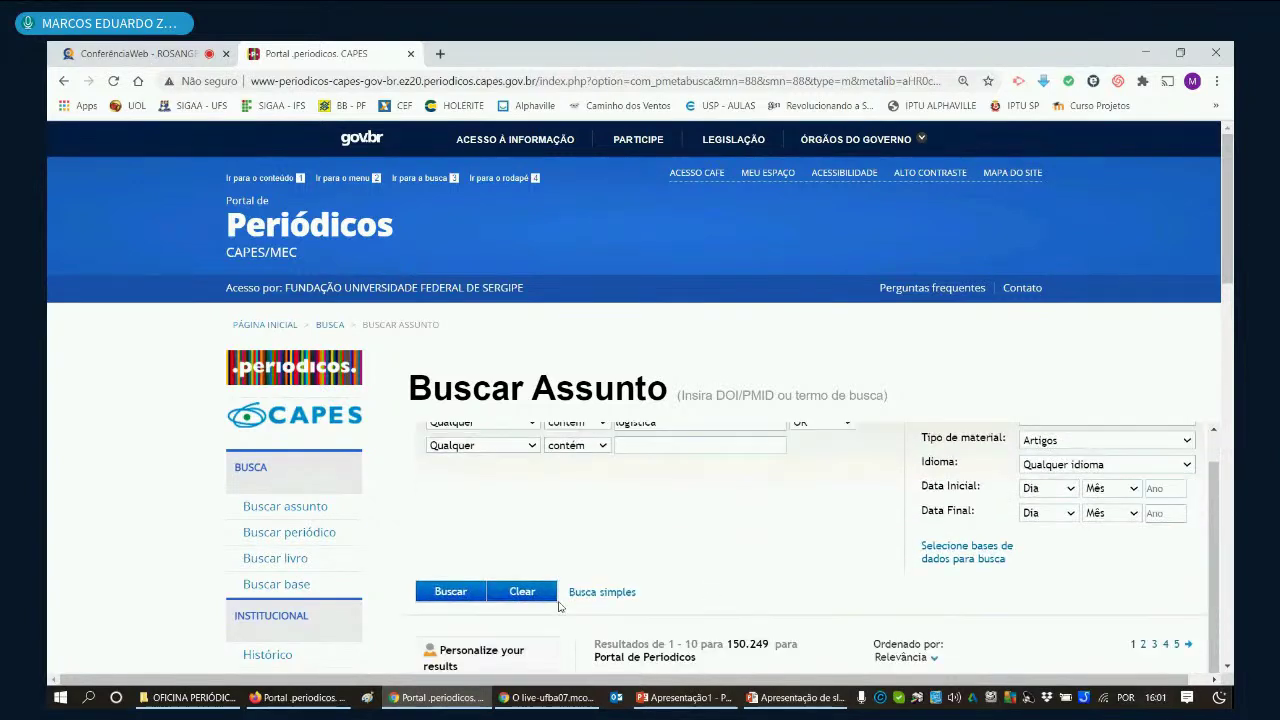
{"action": "left_click", "coordinate": [468, 595]}
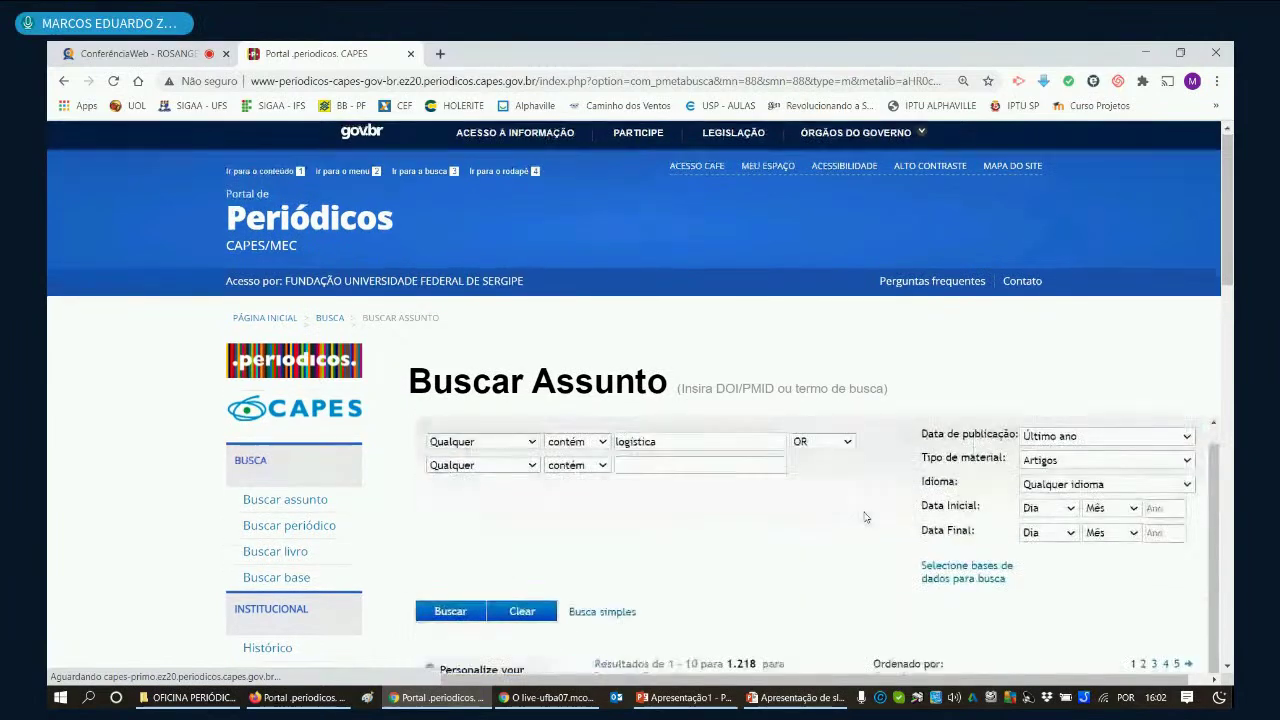
Step: Examine the result count, article titles and highlighted words in the results for "logística"
{"action": "scroll", "coordinate": [866, 517], "scroll_direction": "down", "scroll_amount": 3}
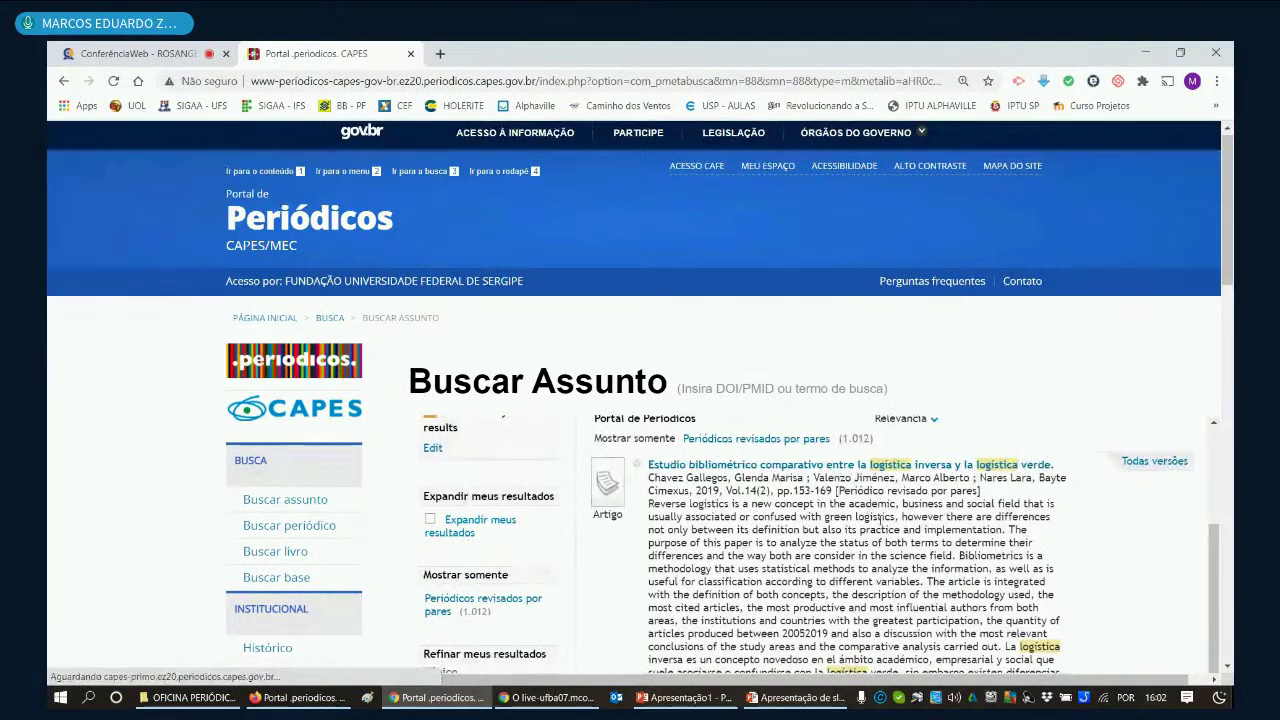
{"action": "scroll", "coordinate": [881, 519], "scroll_direction": "down", "scroll_amount": 3}
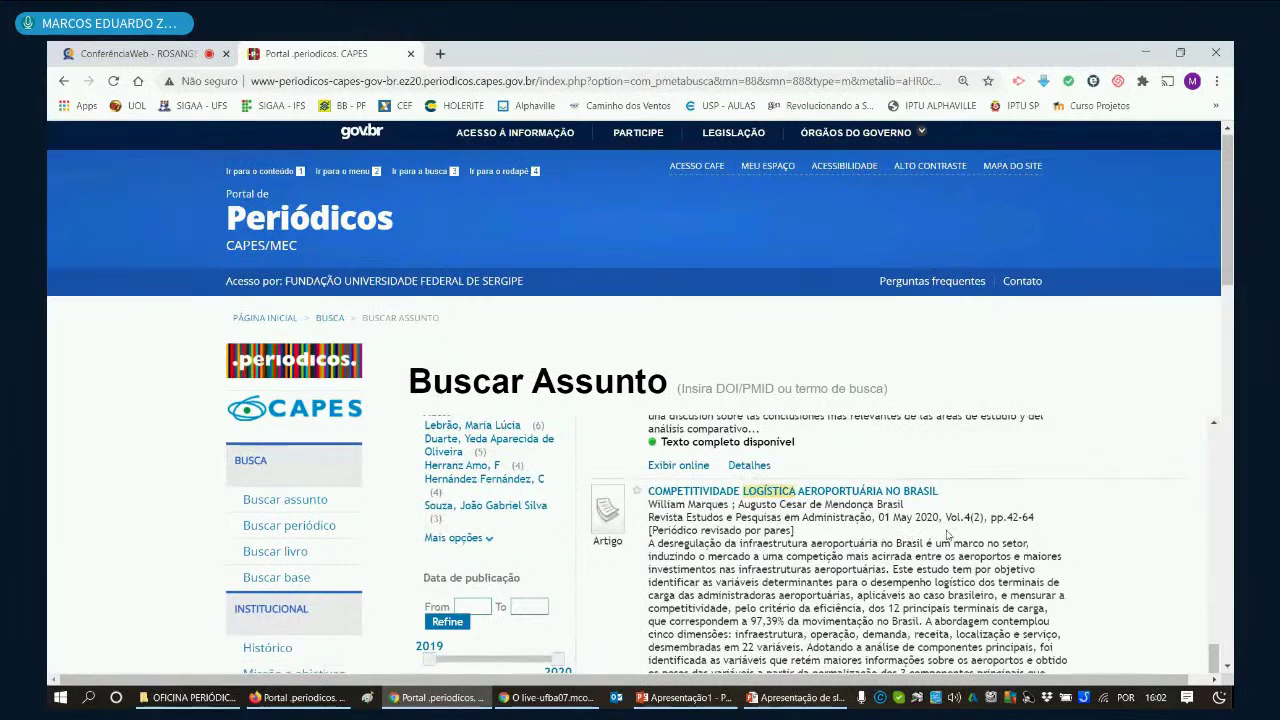
{"action": "key", "text": "alt+Left"}
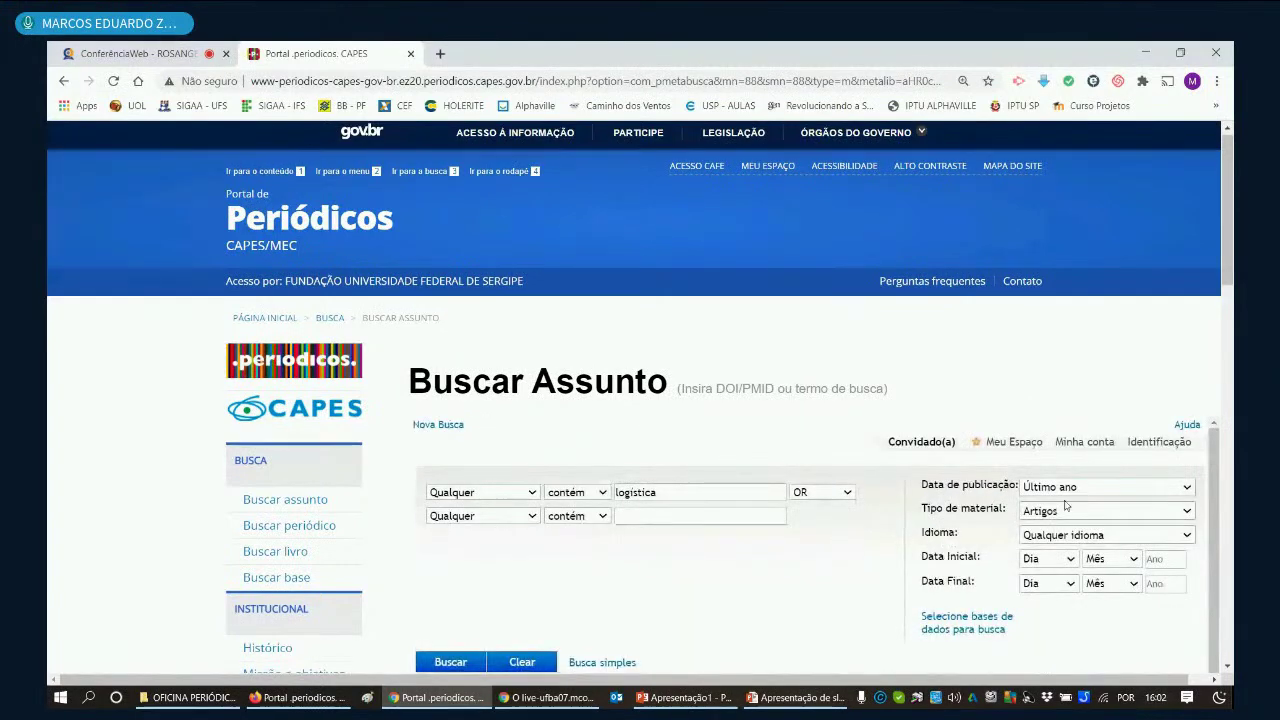
{"action": "scroll", "coordinate": [689, 549], "scroll_direction": "down", "scroll_amount": 8}
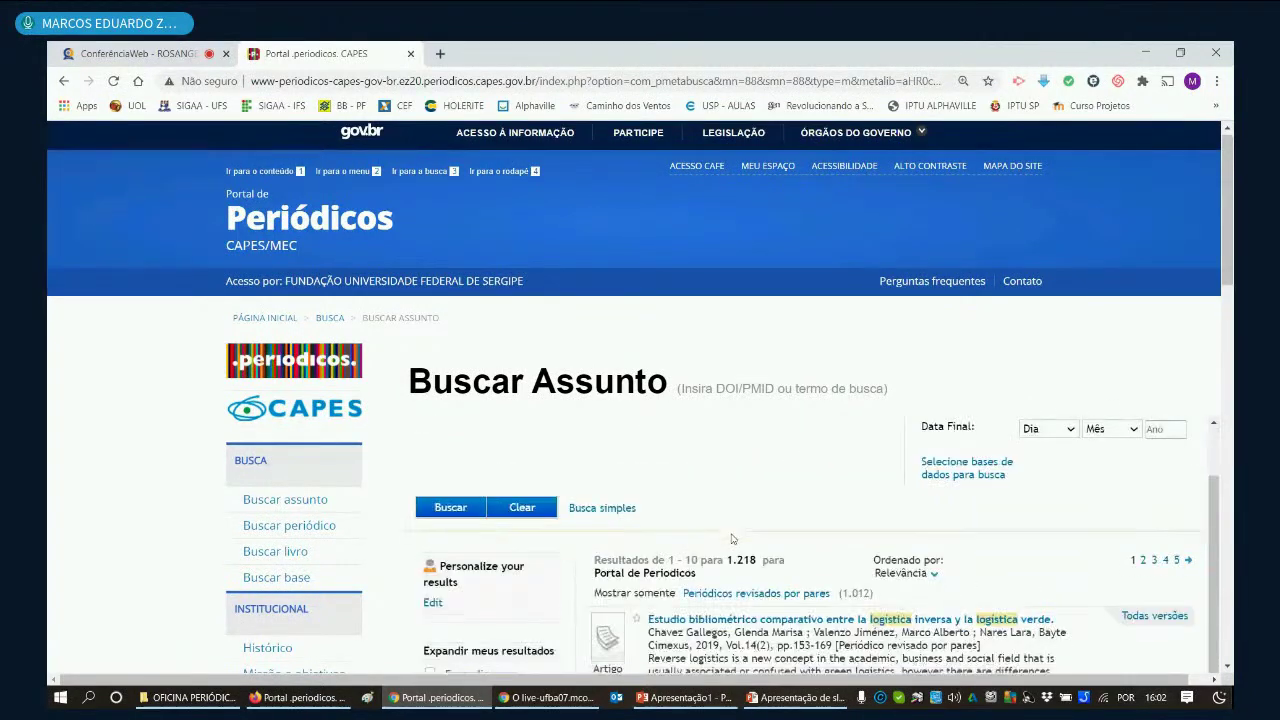
{"action": "scroll", "coordinate": [731, 538], "scroll_direction": "down", "scroll_amount": 1}
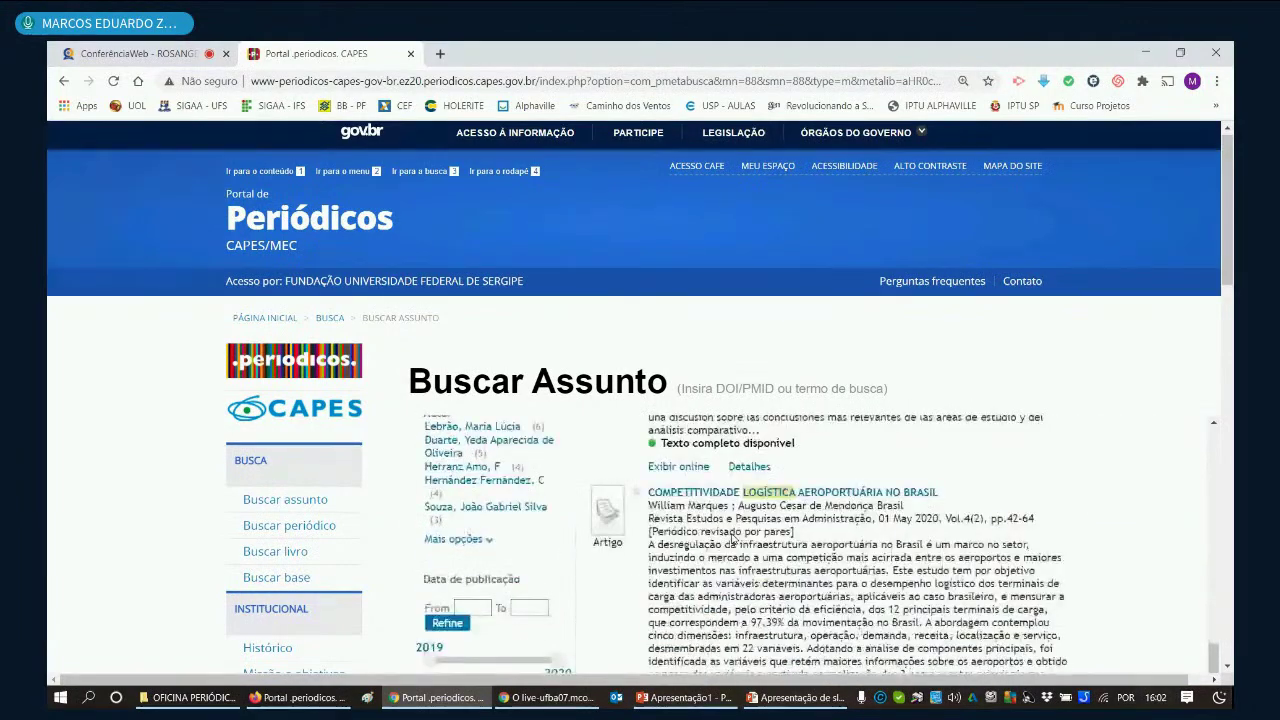
{"action": "scroll", "coordinate": [727, 557], "scroll_direction": "up", "scroll_amount": 3}
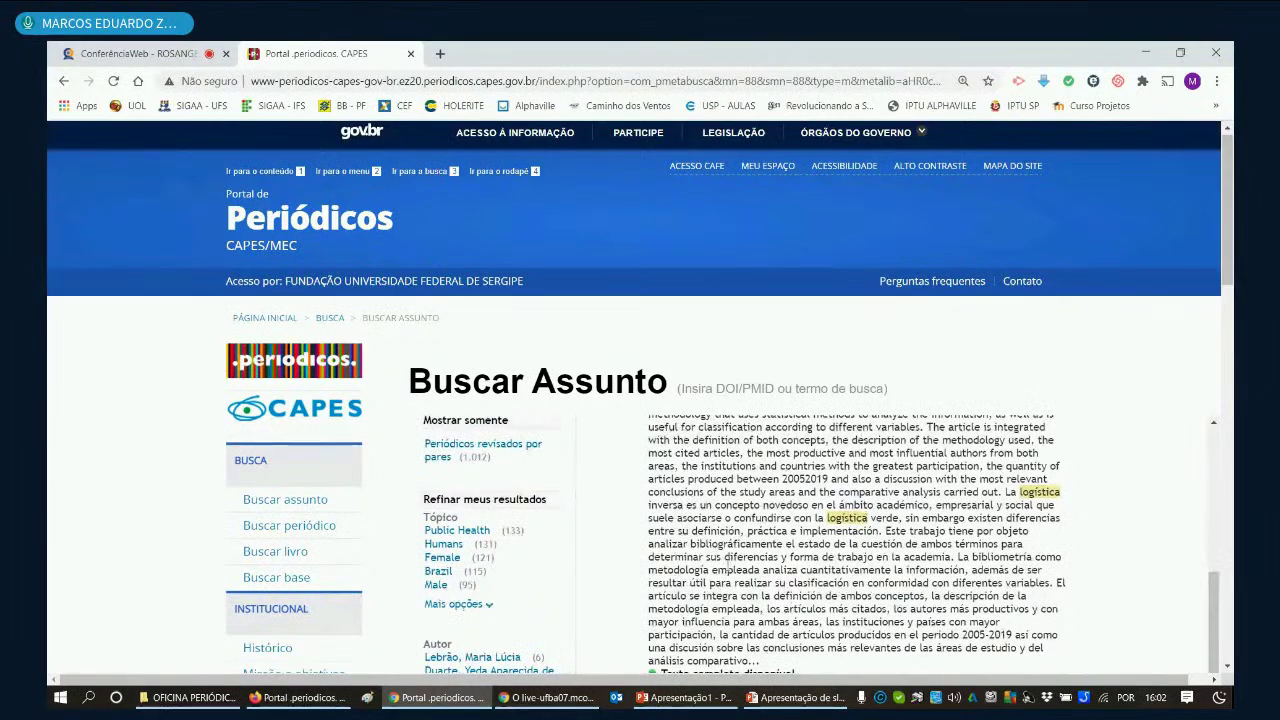
{"action": "scroll", "coordinate": [728, 567], "scroll_direction": "down", "scroll_amount": 5}
{"action": "scroll", "coordinate": [738, 548], "scroll_direction": "up", "scroll_amount": 8}
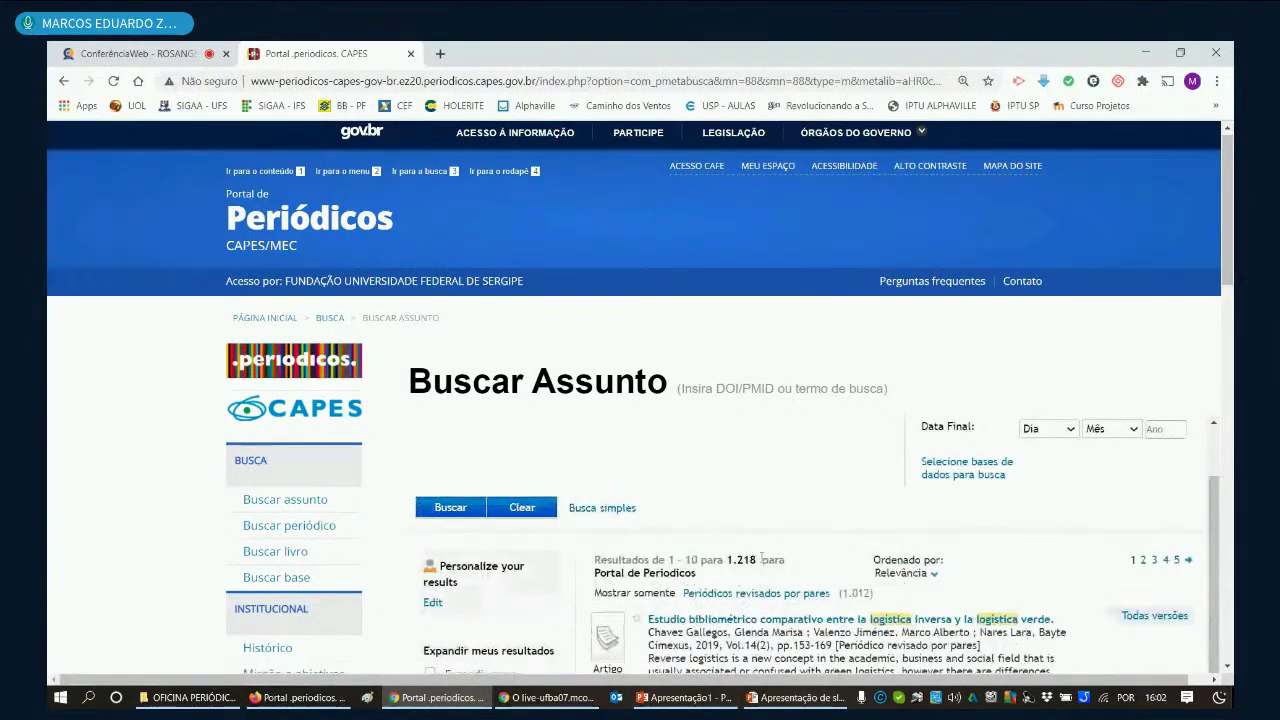
{"action": "scroll", "coordinate": [762, 558], "scroll_direction": "down", "scroll_amount": 5}
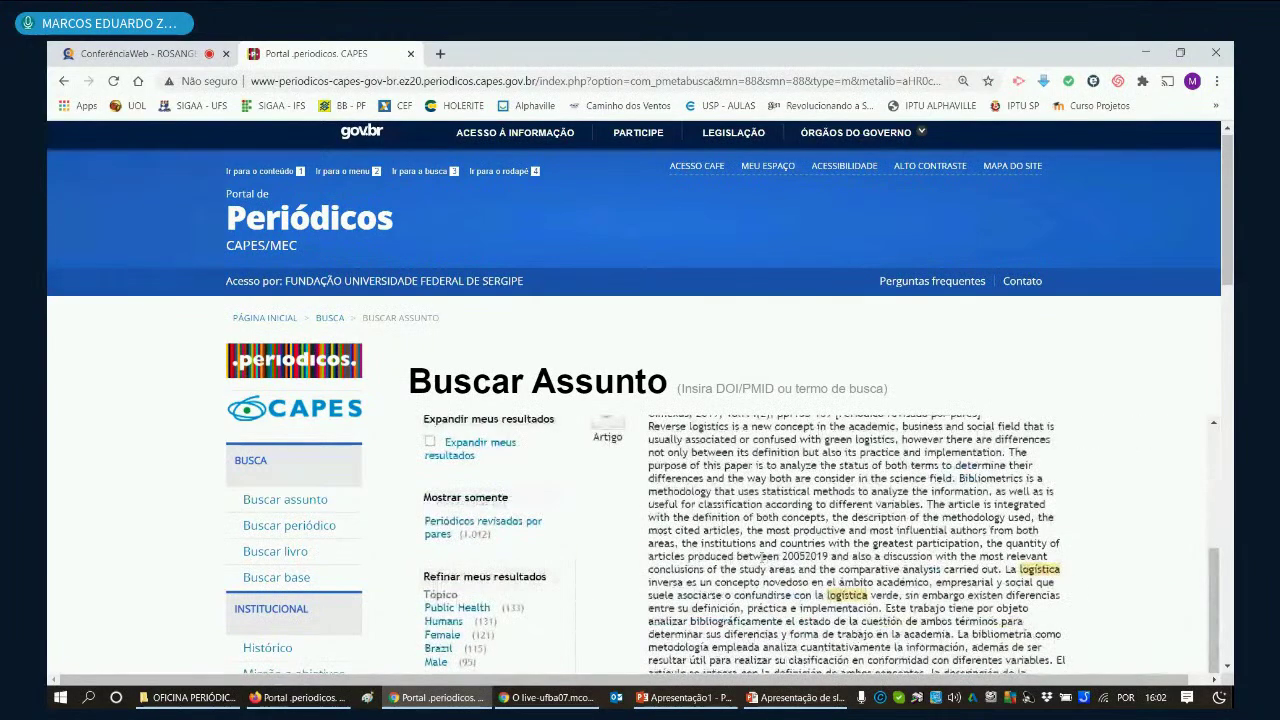
{"action": "scroll", "coordinate": [762, 560], "scroll_direction": "down", "scroll_amount": 6}
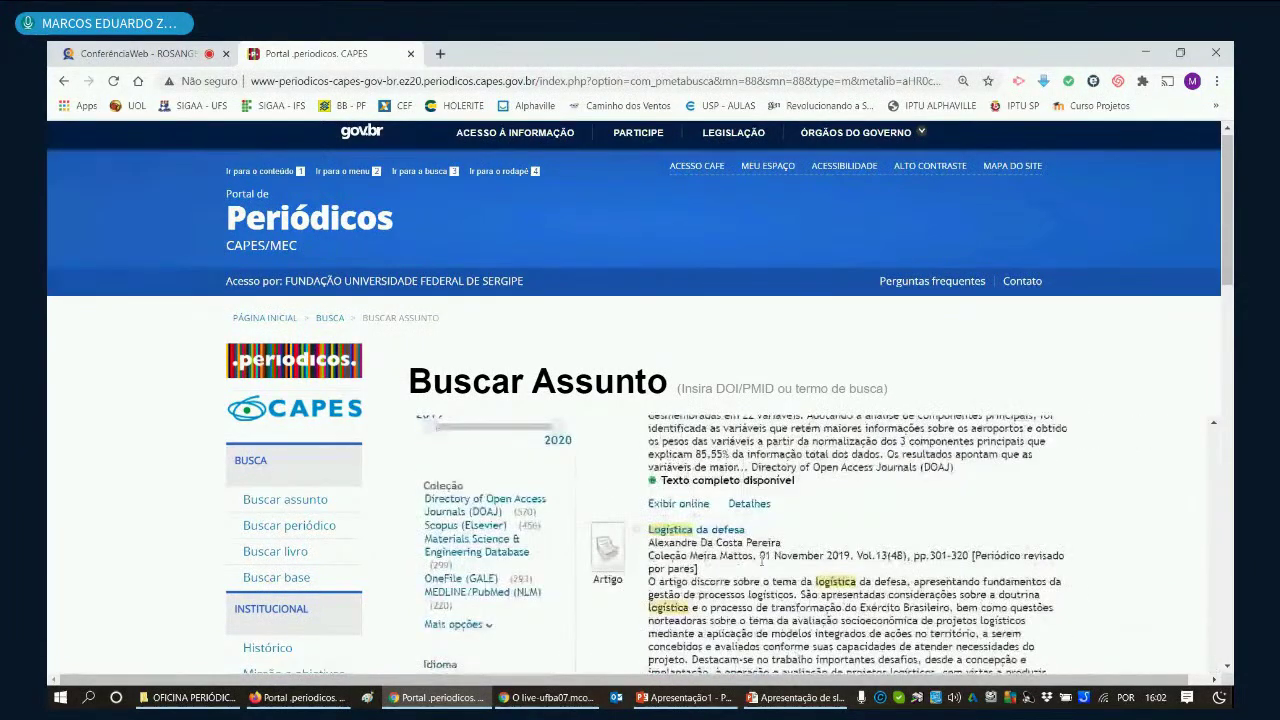
{"action": "scroll", "coordinate": [737, 499], "scroll_direction": "down", "scroll_amount": 6}
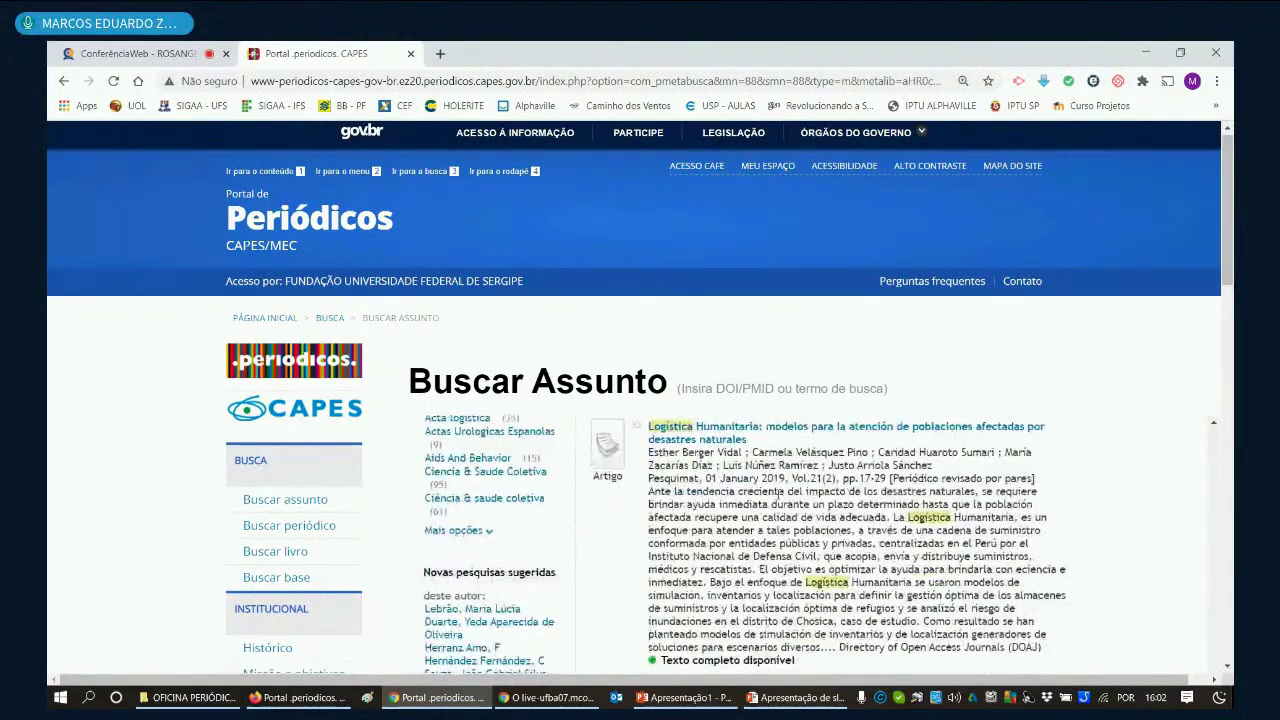
{"action": "scroll", "coordinate": [826, 495], "scroll_direction": "down", "scroll_amount": 1}
{"action": "scroll", "coordinate": [826, 495], "scroll_direction": "down", "scroll_amount": 1}
{"action": "scroll", "coordinate": [822, 505], "scroll_direction": "up", "scroll_amount": 3}
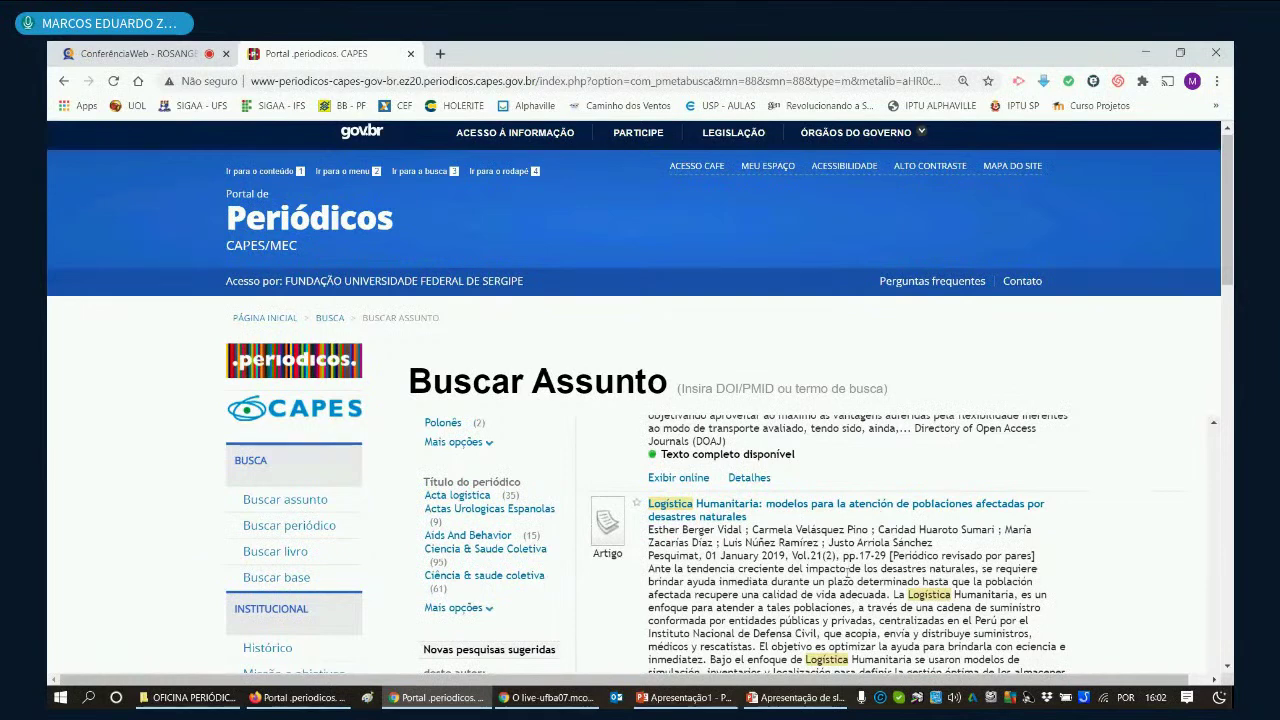
{"action": "scroll", "coordinate": [778, 566], "scroll_direction": "down", "scroll_amount": 3}
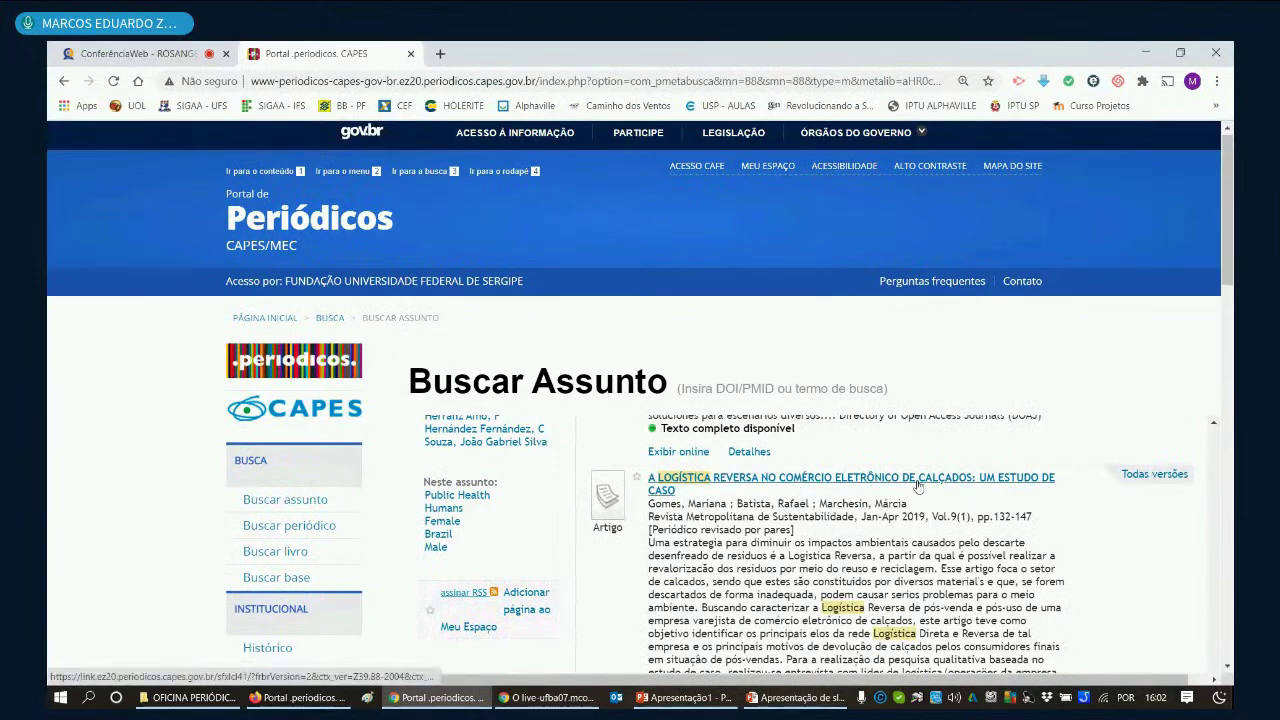
Step: Browse the remaining article abstracts for "logística" through the end of the results page, and return to the search form
{"action": "scroll", "coordinate": [855, 540], "scroll_direction": "down", "scroll_amount": 3}
{"action": "scroll", "coordinate": [790, 562], "scroll_direction": "down", "scroll_amount": 2}
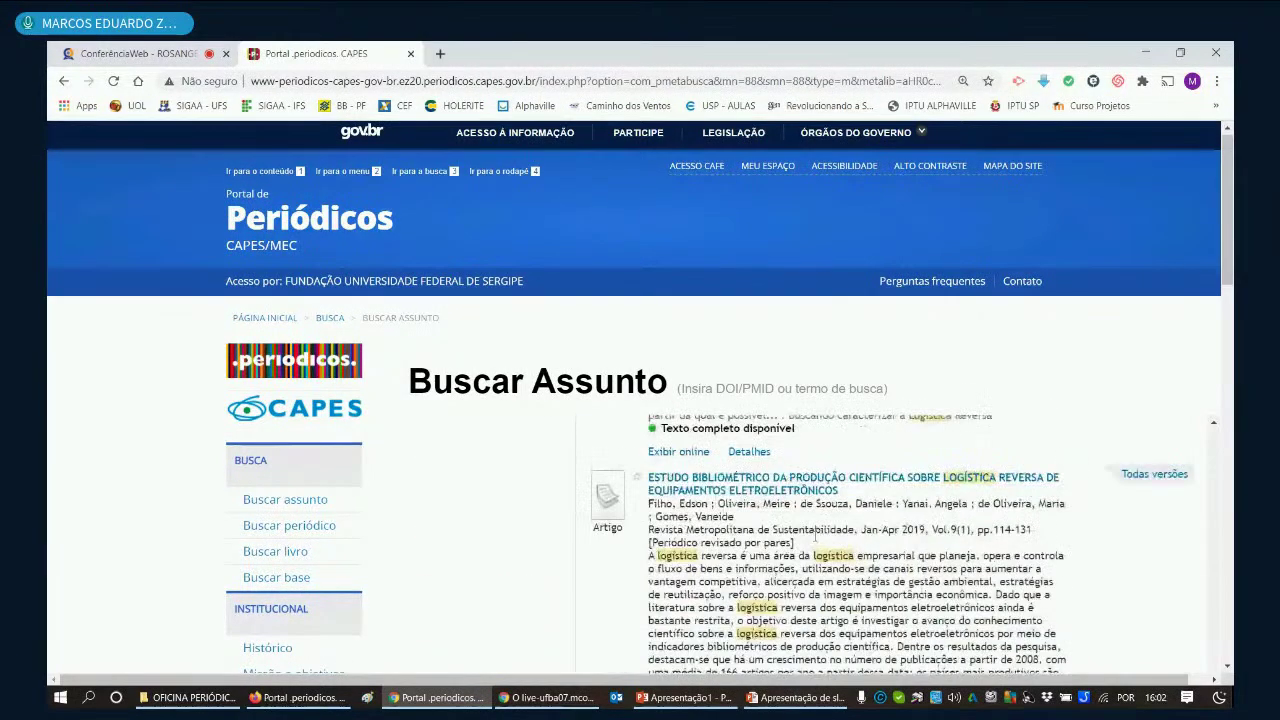
{"action": "scroll", "coordinate": [790, 562], "scroll_direction": "up", "scroll_amount": 2}
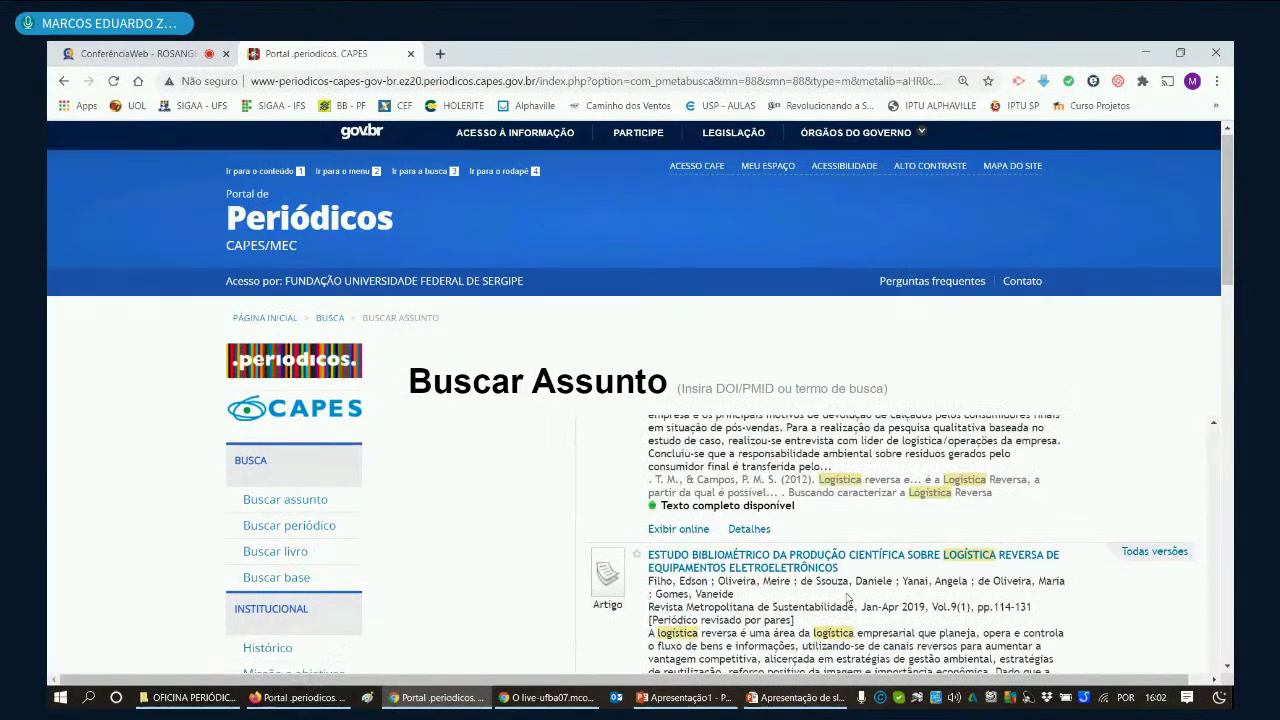
{"action": "scroll", "coordinate": [846, 598], "scroll_direction": "down", "scroll_amount": 5}
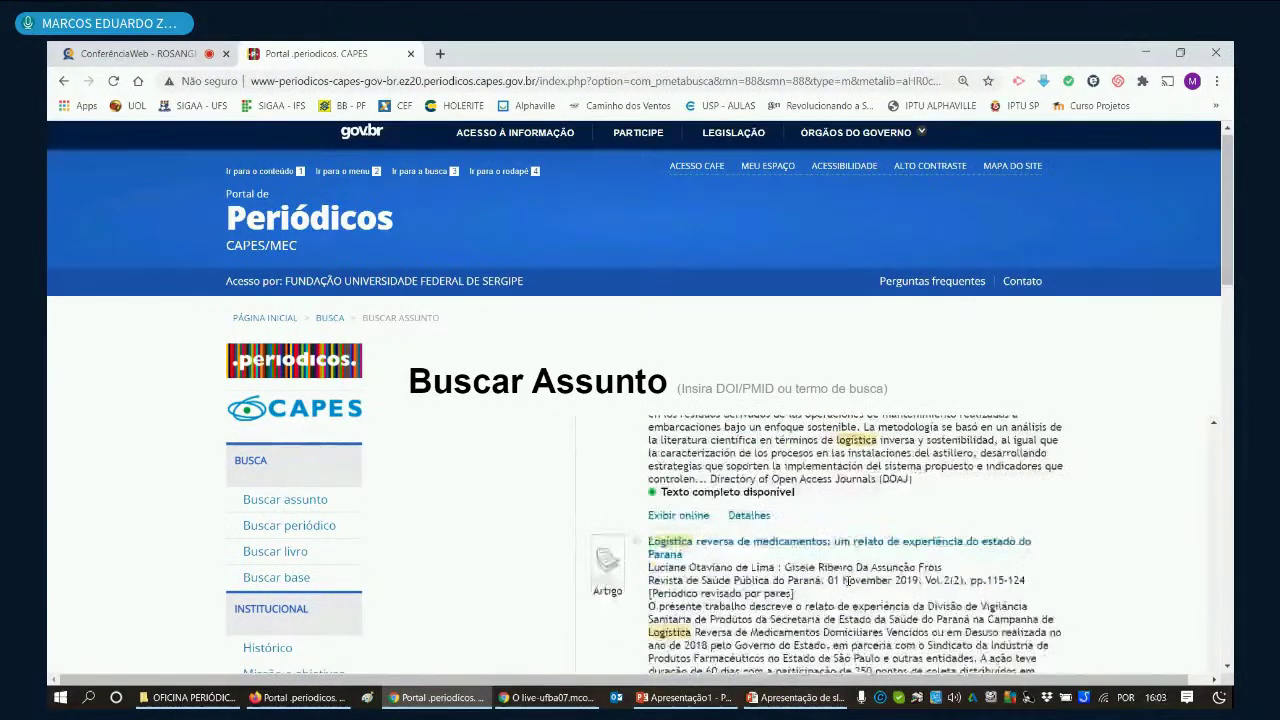
{"action": "scroll", "coordinate": [846, 580], "scroll_direction": "down", "scroll_amount": 1}
{"action": "scroll", "coordinate": [846, 580], "scroll_direction": "down", "scroll_amount": 2}
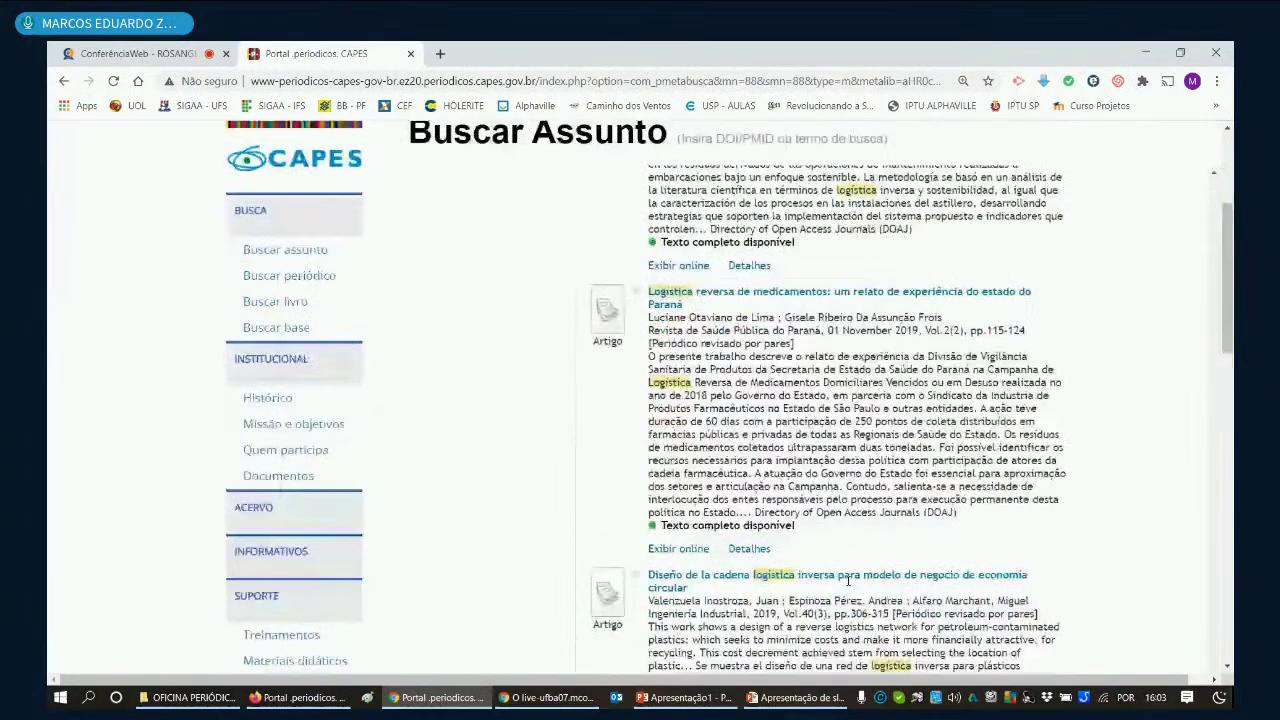
{"action": "scroll", "coordinate": [848, 580], "scroll_direction": "down", "scroll_amount": 10}
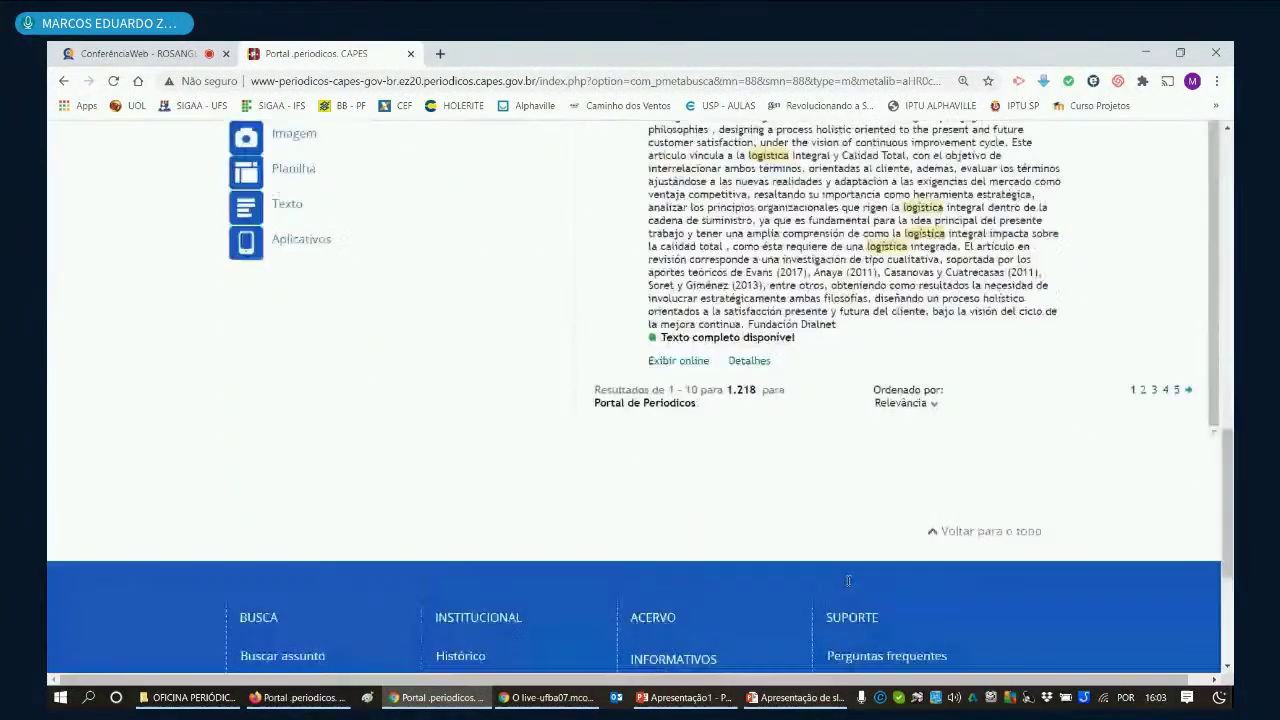
{"action": "scroll", "coordinate": [848, 580], "scroll_direction": "up", "scroll_amount": 5}
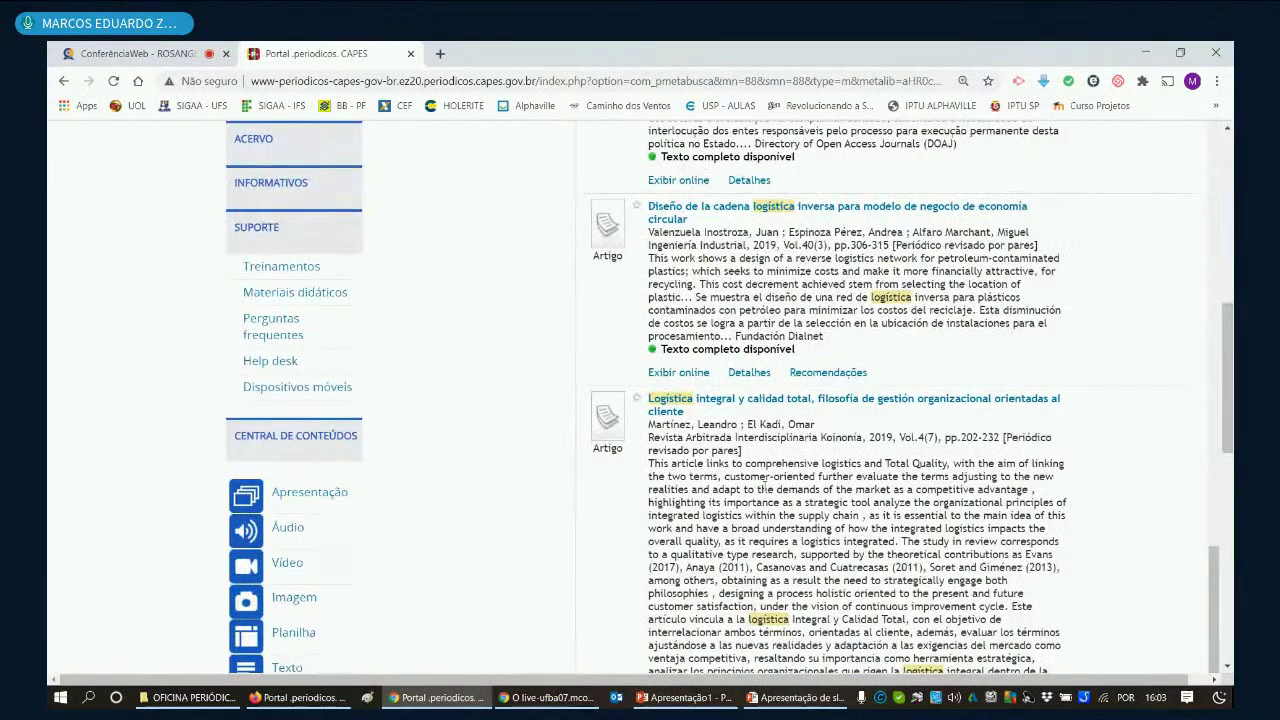
{"action": "scroll", "coordinate": [765, 483], "scroll_direction": "up", "scroll_amount": 10}
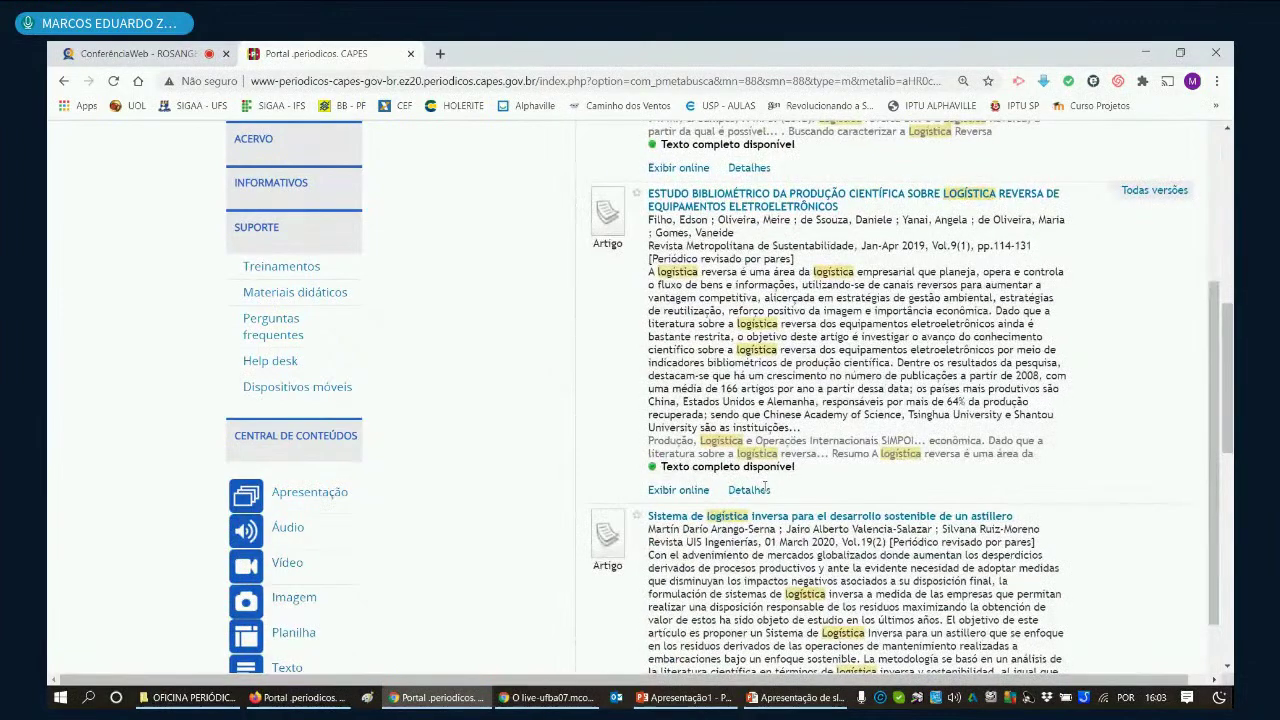
{"action": "scroll", "coordinate": [765, 483], "scroll_direction": "up", "scroll_amount": 8}
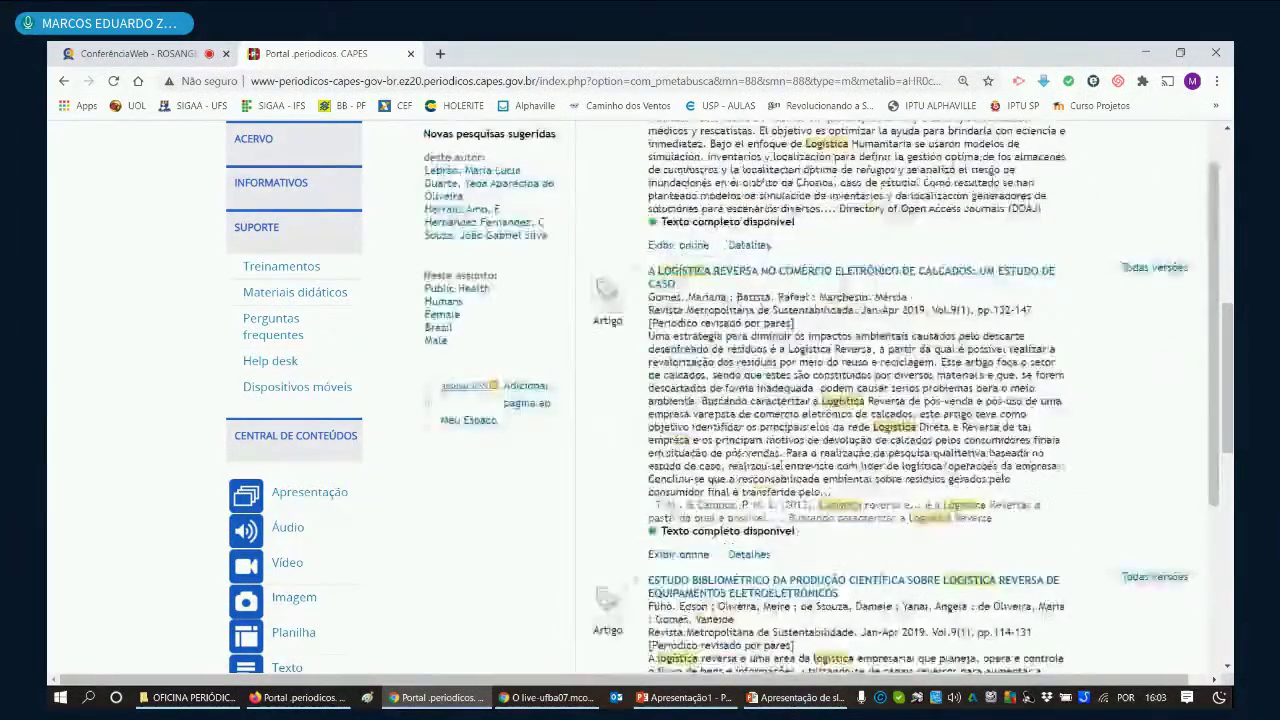
{"action": "scroll", "coordinate": [778, 465], "scroll_direction": "up", "scroll_amount": 10}
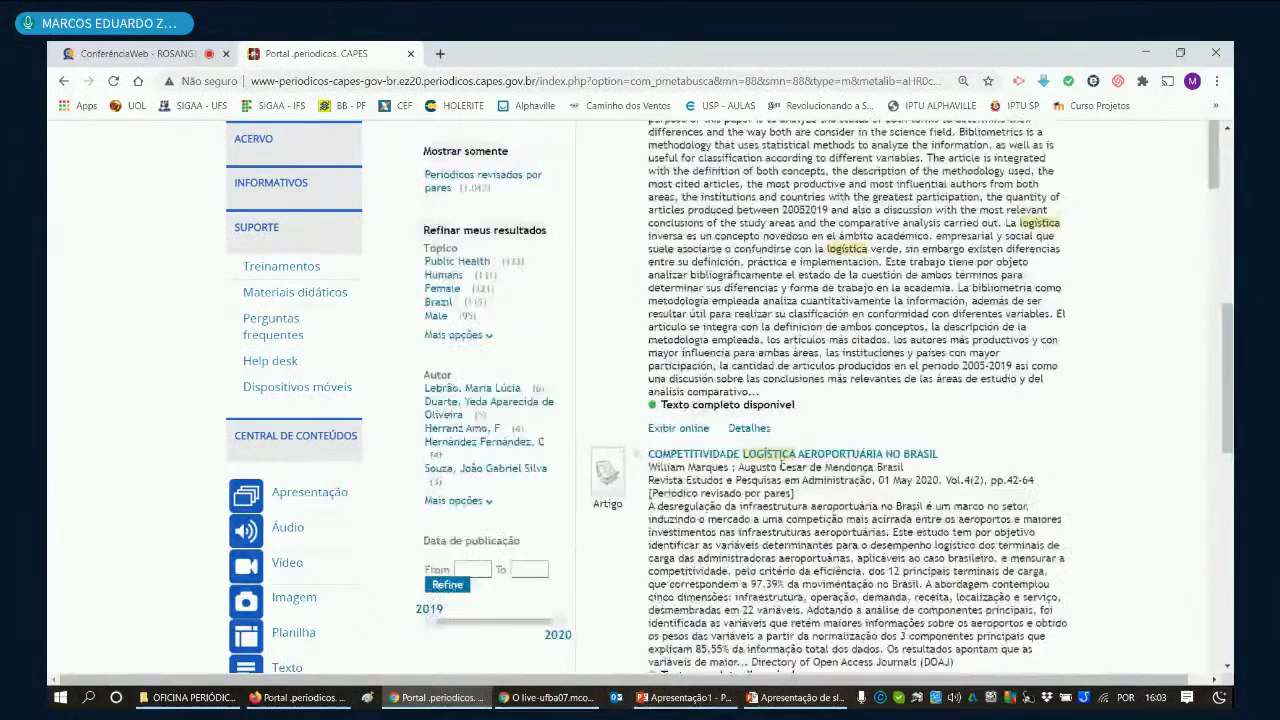
{"action": "scroll", "coordinate": [776, 494], "scroll_direction": "up", "scroll_amount": 10}
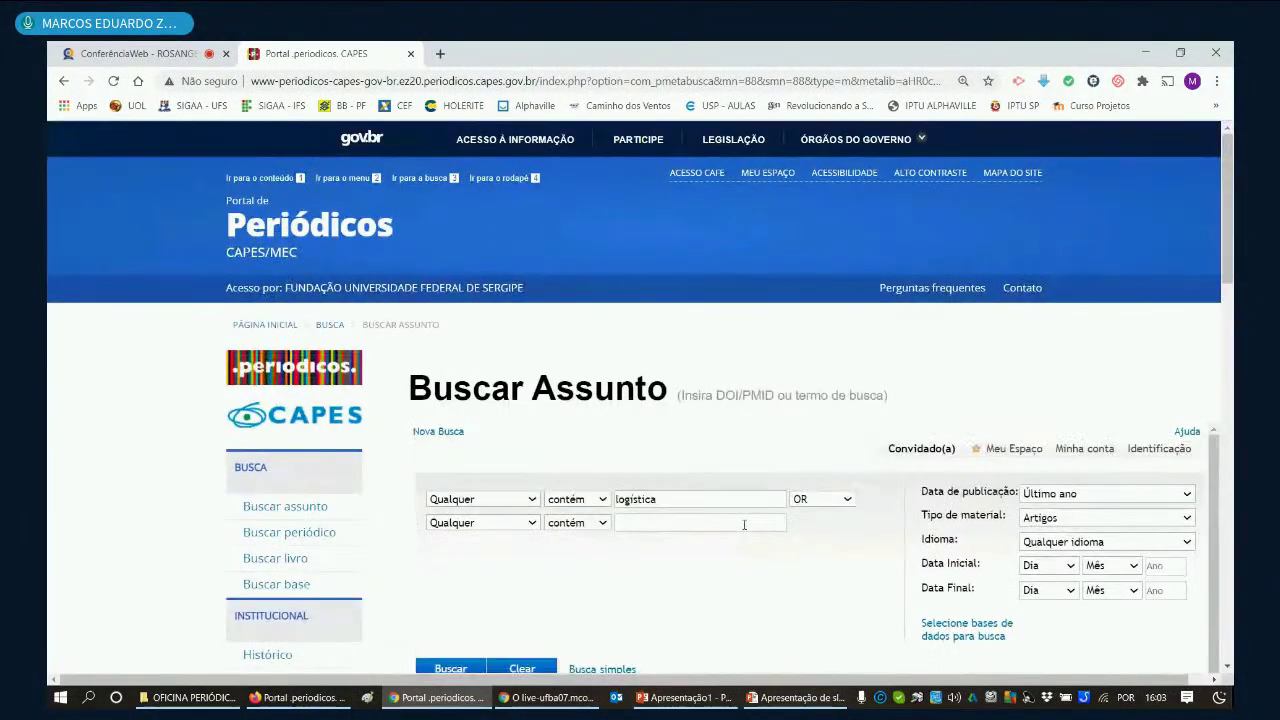
Step: Change the first search term to "logística 4.0" and run the search
{"action": "left_click", "coordinate": [676, 500]}
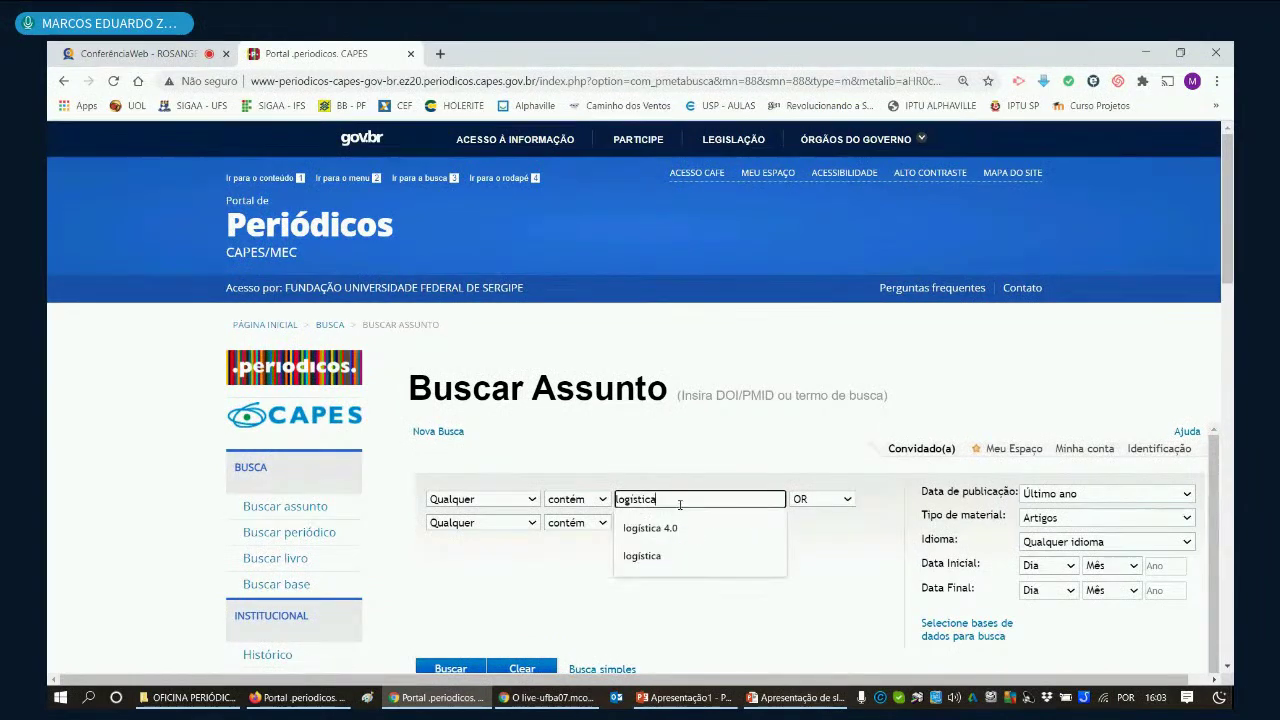
{"action": "type", "text": "4.0"}
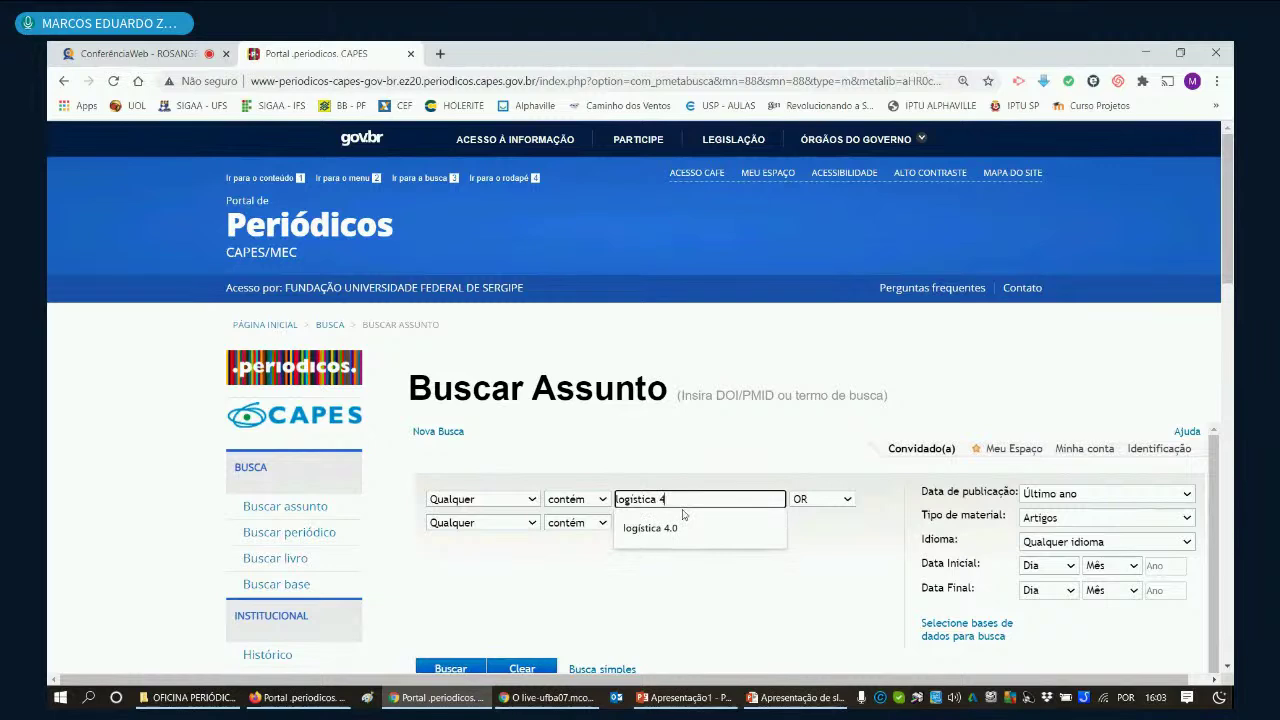
{"action": "left_click", "coordinate": [689, 552]}
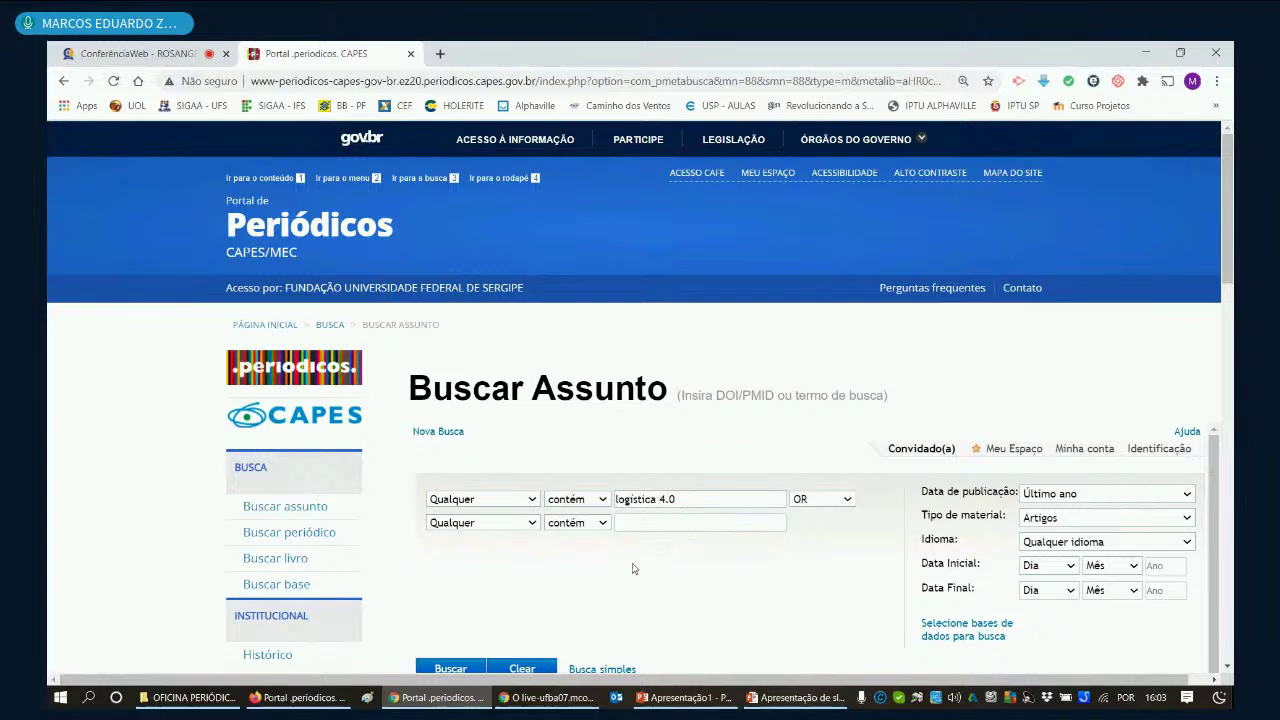
{"action": "scroll", "coordinate": [632, 568], "scroll_direction": "down", "scroll_amount": 1}
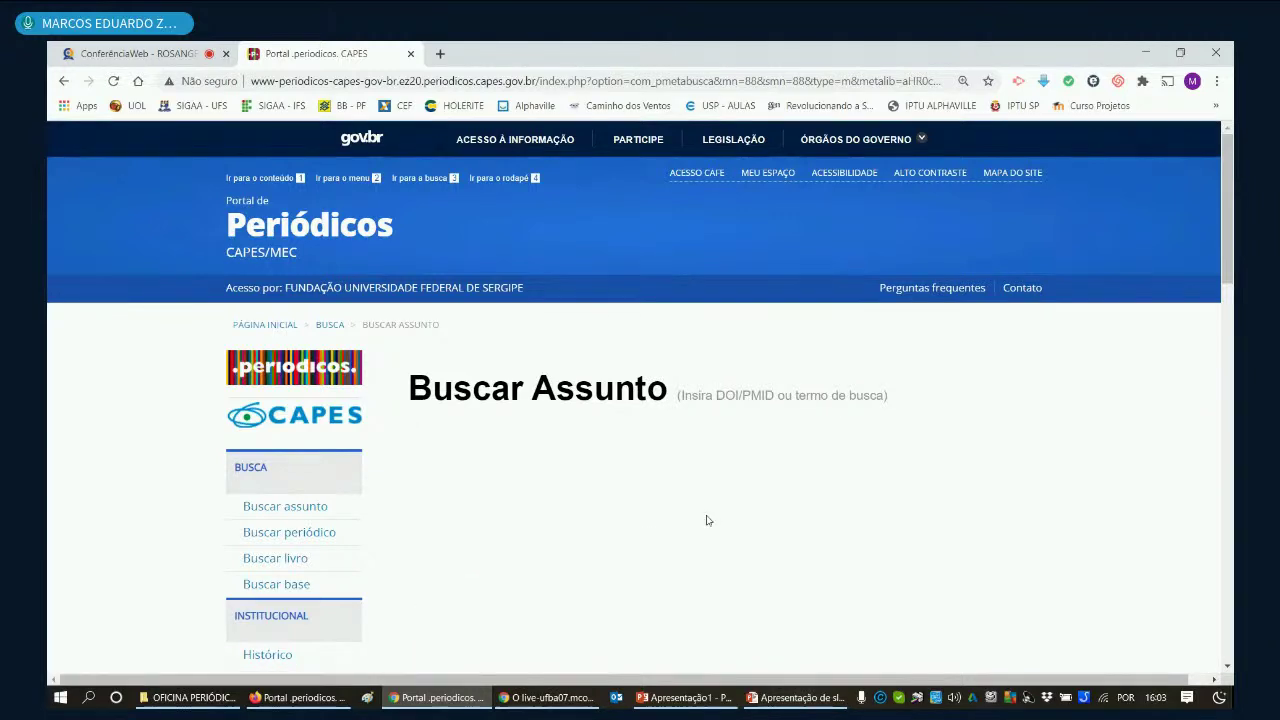
Step: Examine the result count, article abstracts and highlighted words in the results for "logística 4.0"
{"action": "scroll", "coordinate": [709, 517], "scroll_direction": "down", "scroll_amount": 3}
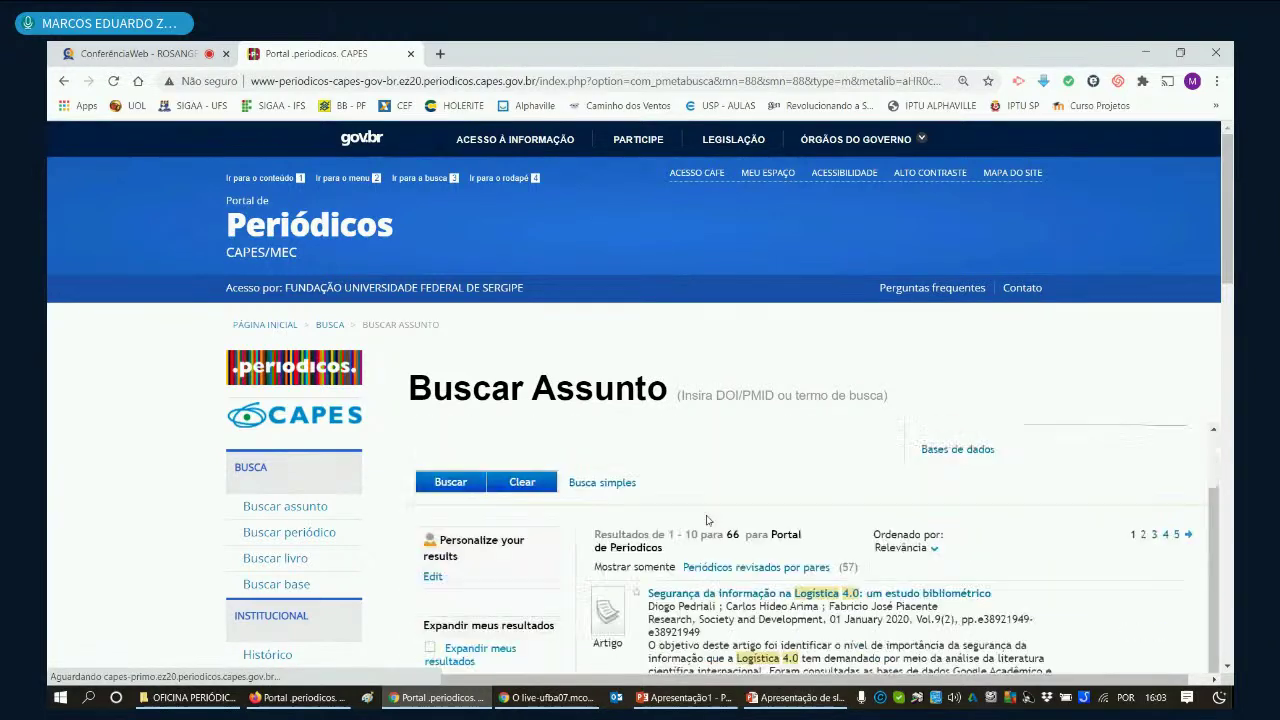
{"action": "scroll", "coordinate": [770, 510], "scroll_direction": "up", "scroll_amount": 3}
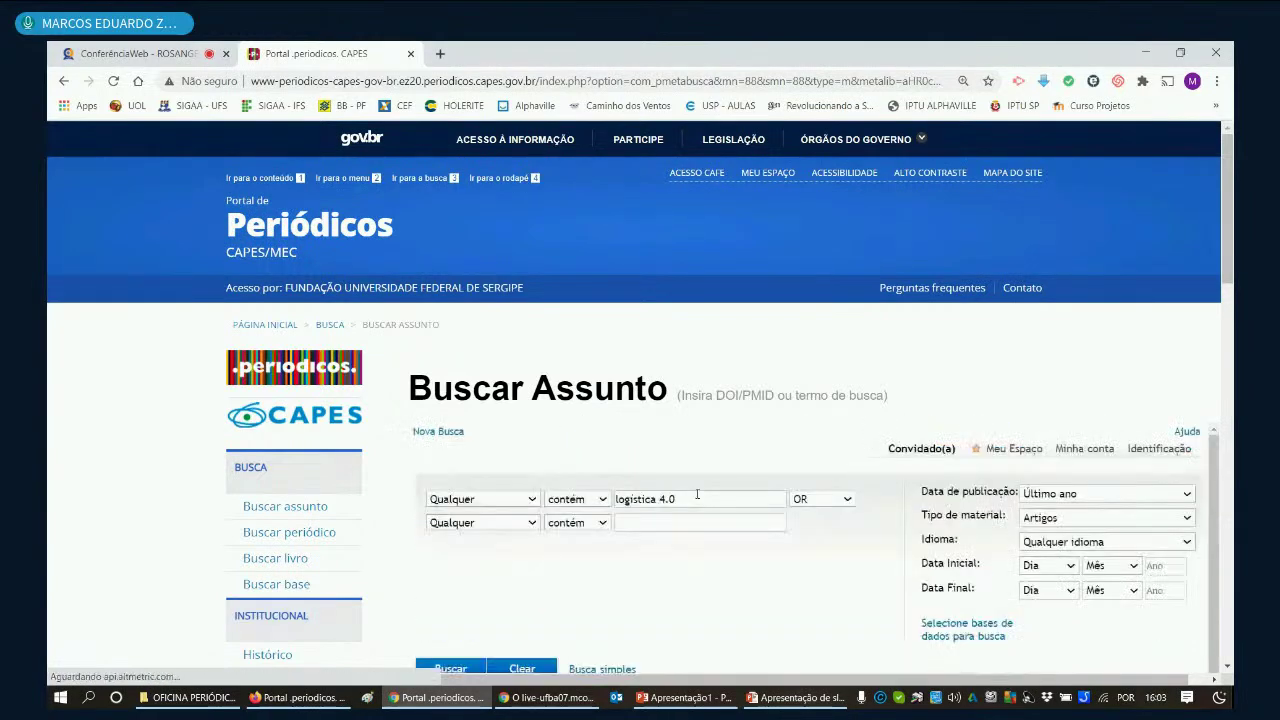
{"action": "scroll", "coordinate": [700, 497], "scroll_direction": "down", "scroll_amount": 3}
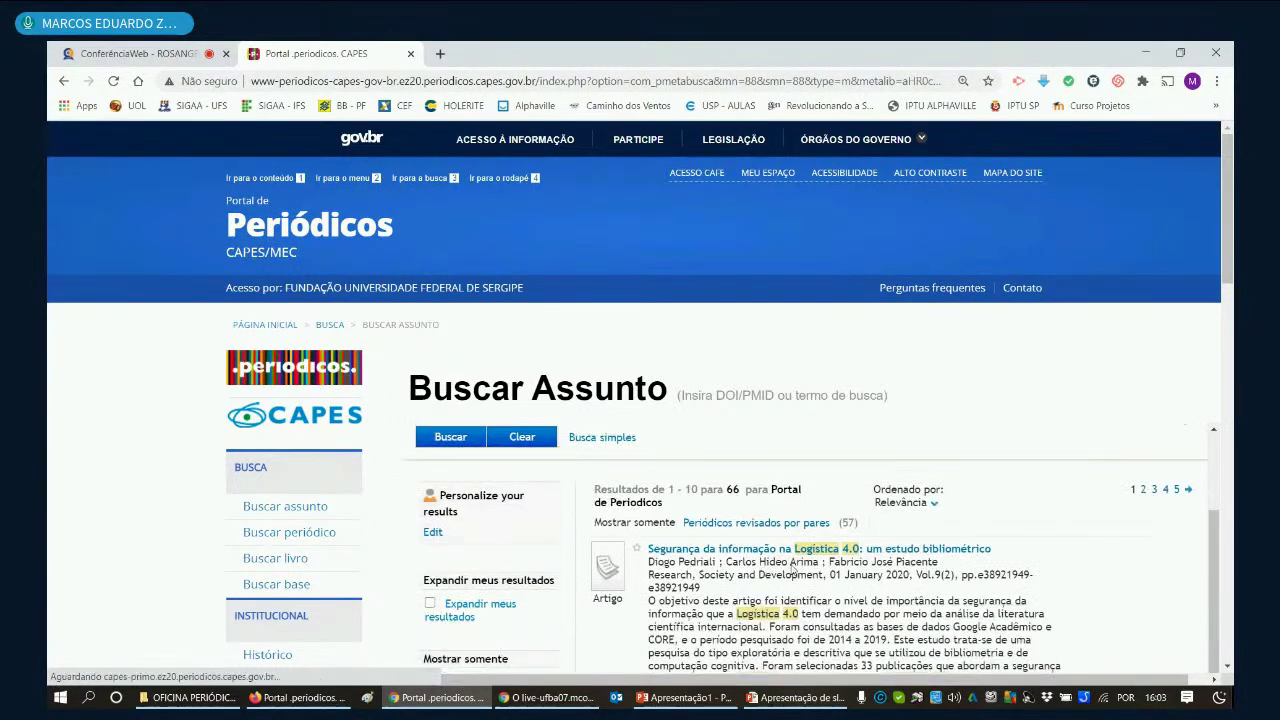
{"action": "scroll", "coordinate": [792, 565], "scroll_direction": "down", "scroll_amount": 3}
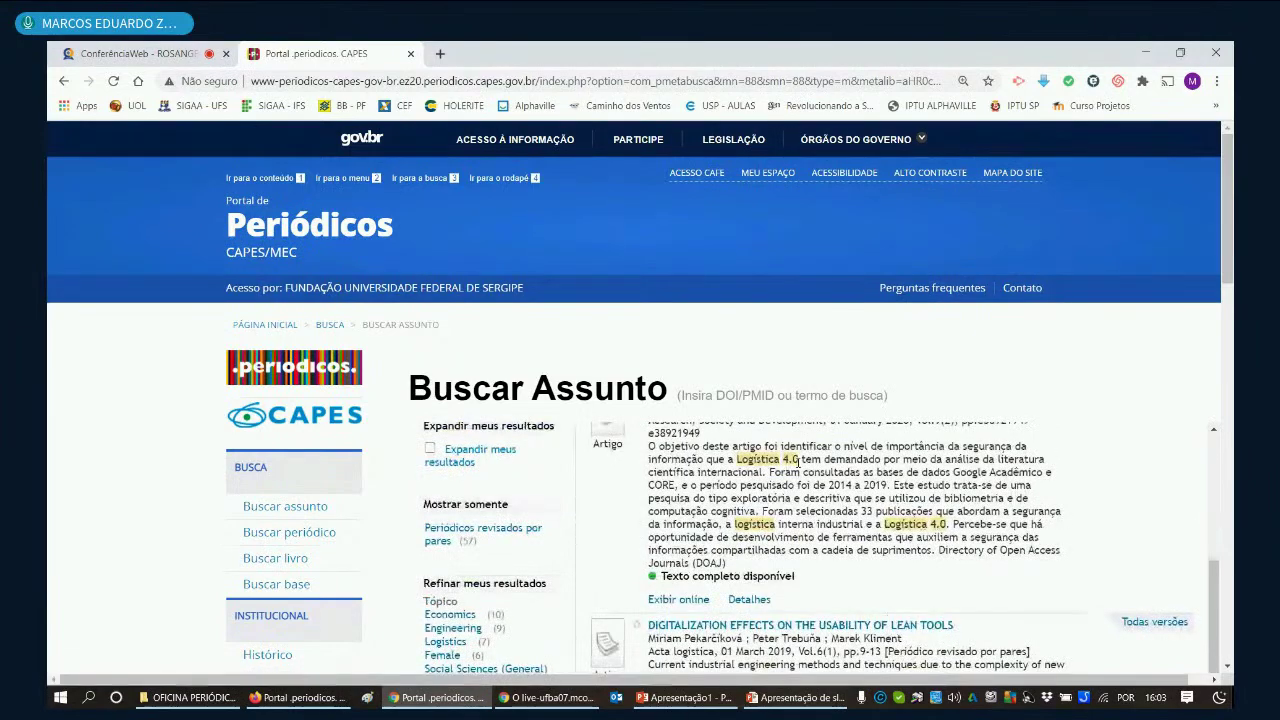
{"action": "scroll", "coordinate": [800, 462], "scroll_direction": "down", "scroll_amount": 4}
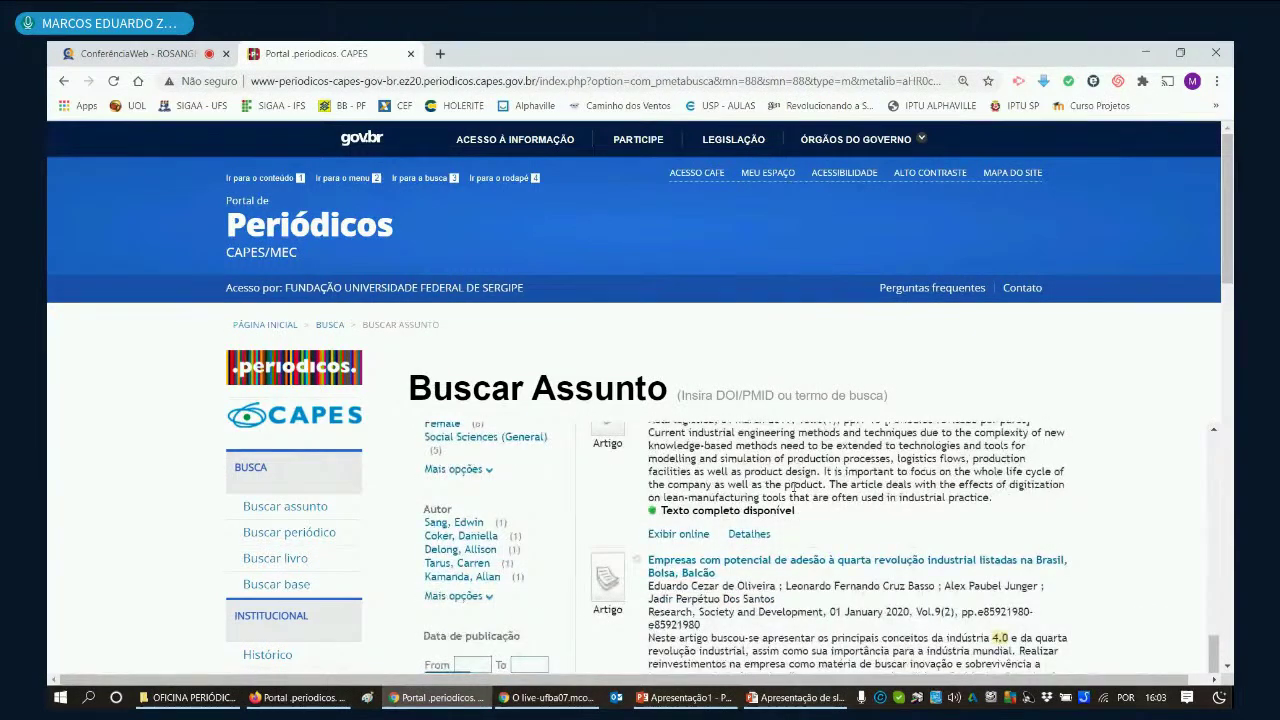
{"action": "scroll", "coordinate": [792, 486], "scroll_direction": "down", "scroll_amount": 3}
{"action": "scroll", "coordinate": [820, 520], "scroll_direction": "down", "scroll_amount": 2}
{"action": "scroll", "coordinate": [859, 553], "scroll_direction": "down", "scroll_amount": 3}
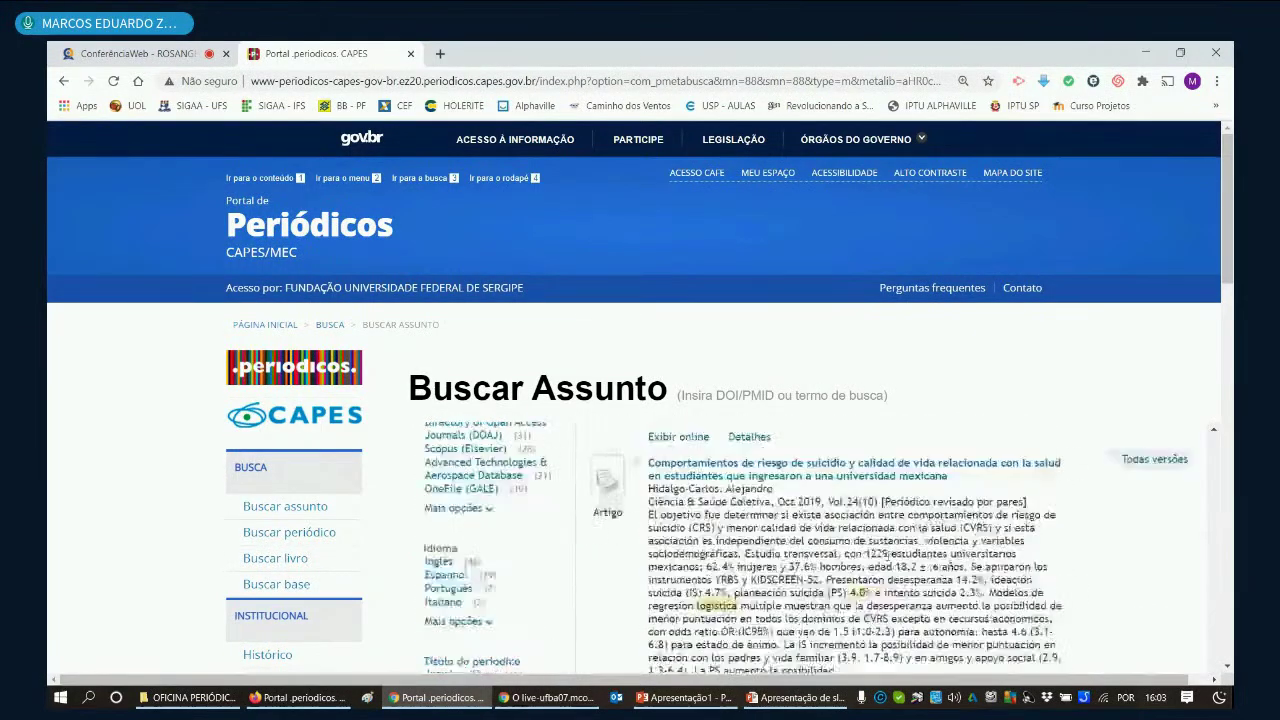
{"action": "scroll", "coordinate": [887, 553], "scroll_direction": "down", "scroll_amount": 1}
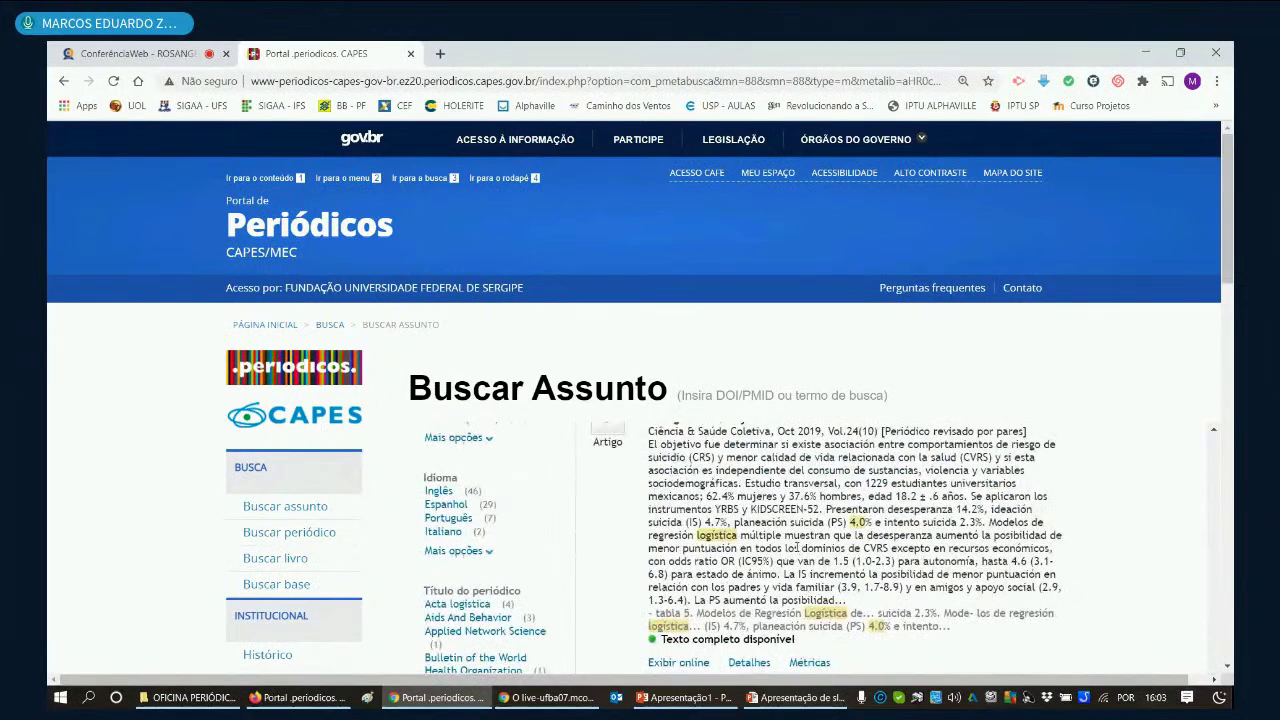
{"action": "scroll", "coordinate": [796, 548], "scroll_direction": "down", "scroll_amount": 3}
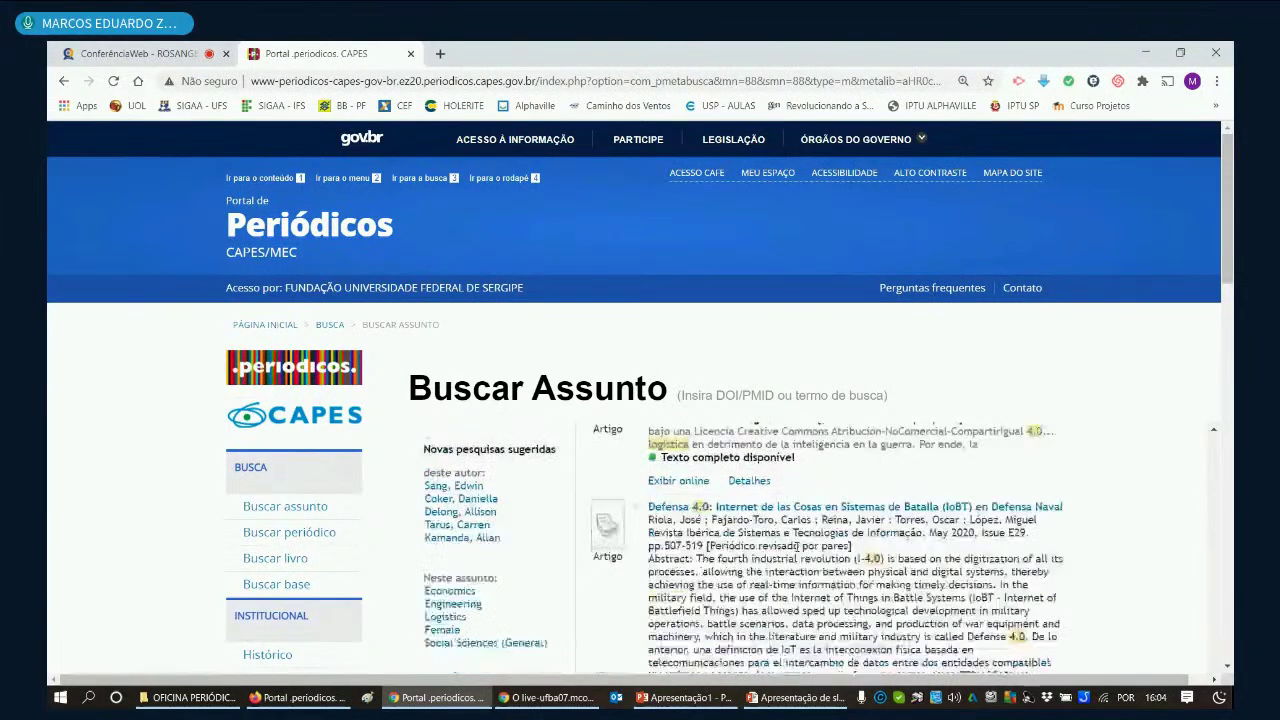
{"action": "scroll", "coordinate": [796, 548], "scroll_direction": "down", "scroll_amount": 8}
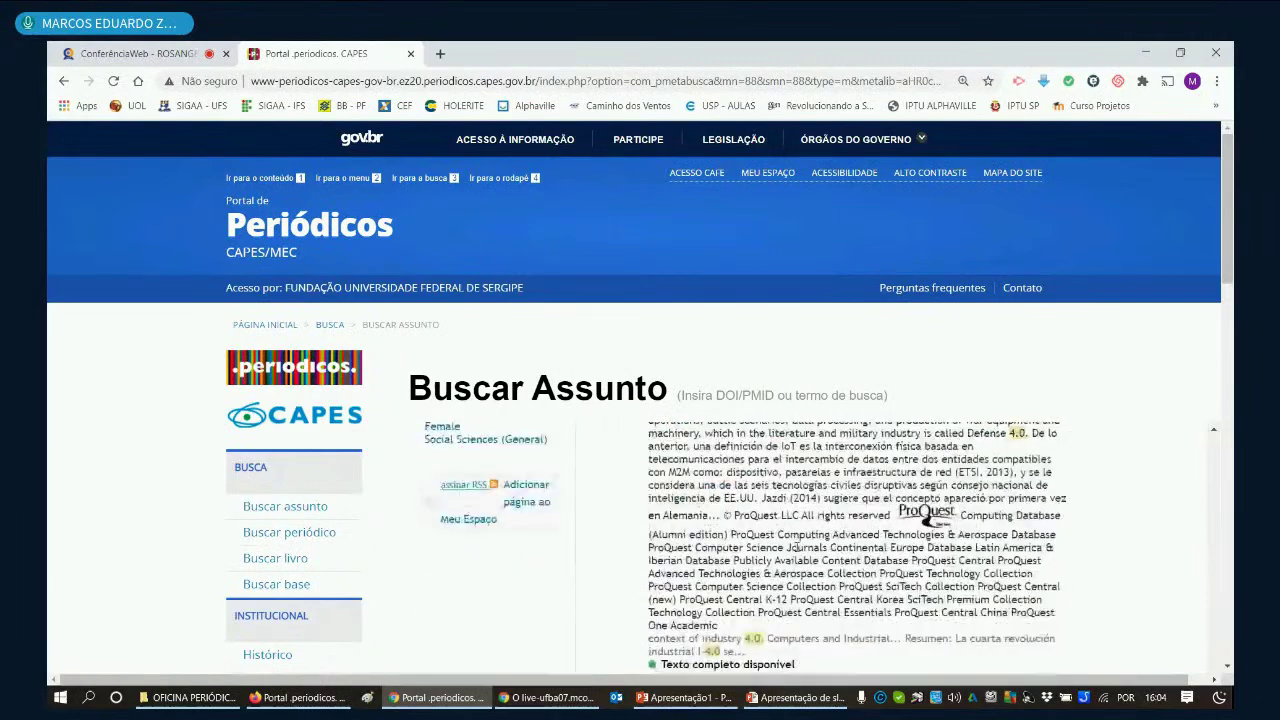
{"action": "scroll", "coordinate": [796, 548], "scroll_direction": "down", "scroll_amount": 6}
{"action": "scroll", "coordinate": [796, 546], "scroll_direction": "up", "scroll_amount": 15}
{"action": "scroll", "coordinate": [796, 548], "scroll_direction": "down", "scroll_amount": 3}
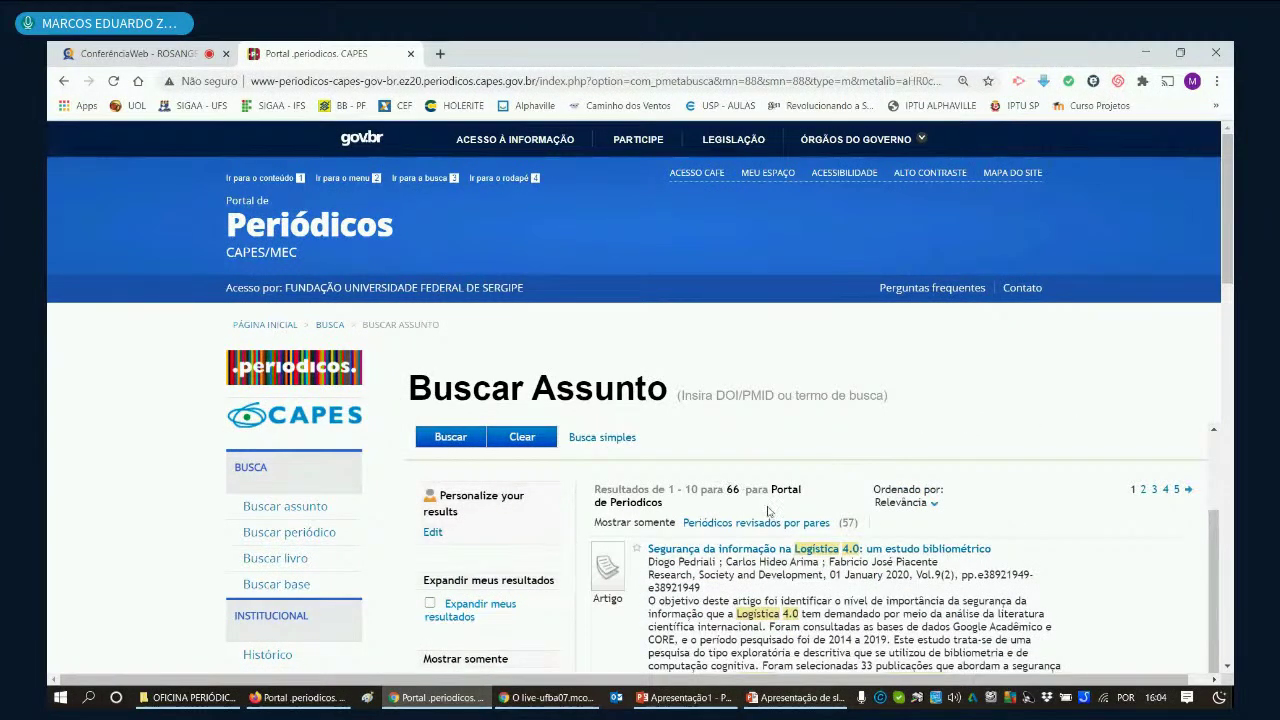
Step: Return to the search form and set the first search term back to "logística"
{"action": "scroll", "coordinate": [740, 500], "scroll_direction": "up", "scroll_amount": 3}
{"action": "left_click", "coordinate": [699, 498]}
{"action": "left_click_drag", "start_coordinate": [699, 498], "coordinate": [659, 498]}
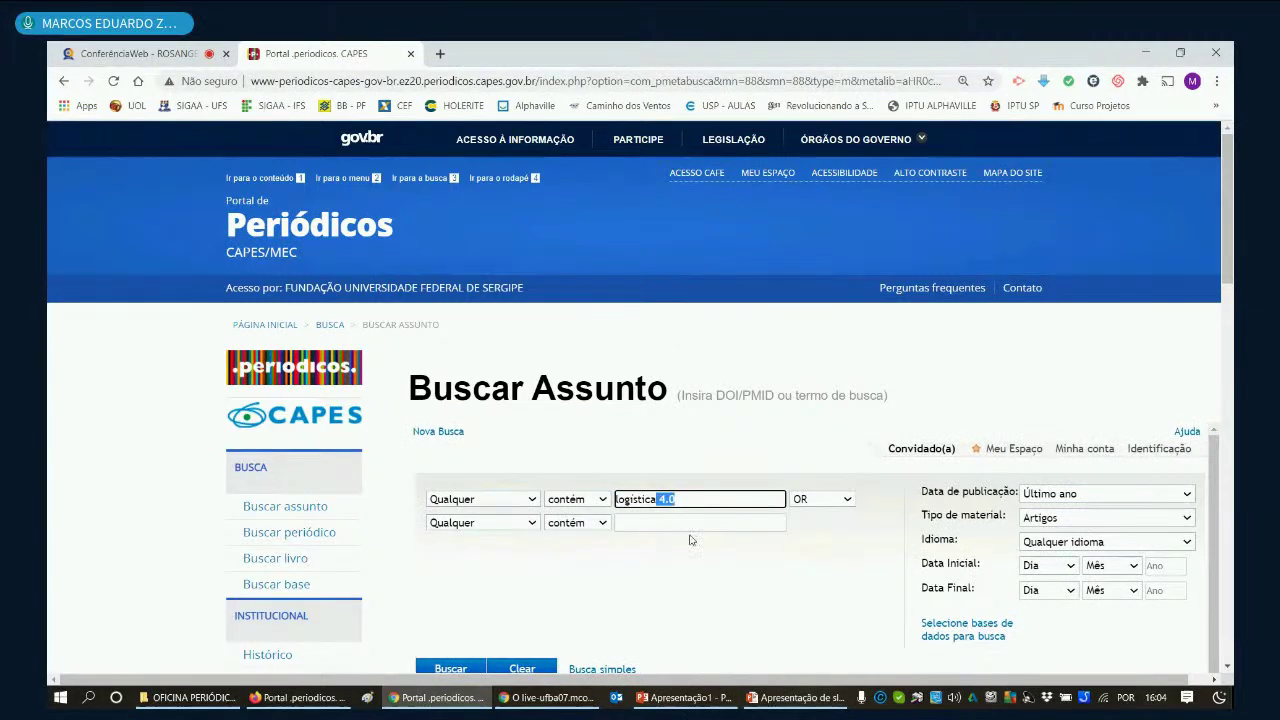
{"action": "key", "text": "Down"}
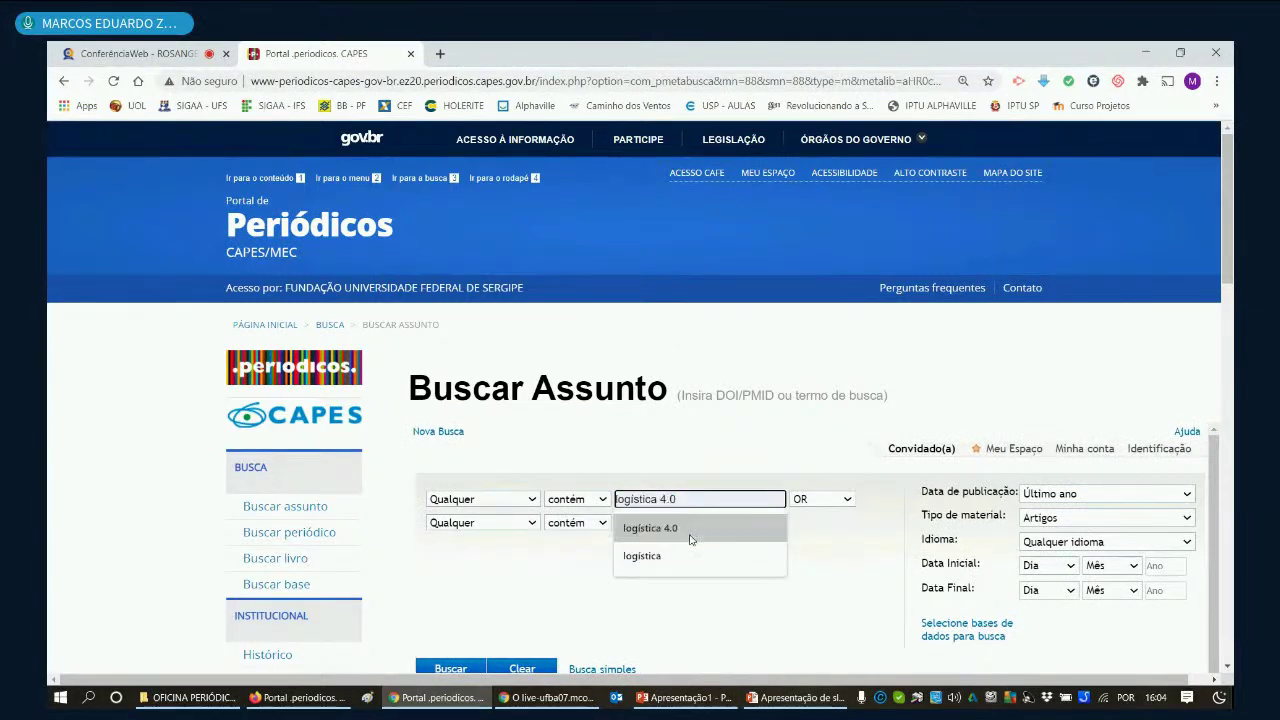
{"action": "key", "text": "Down"}
{"action": "key", "text": "Return"}
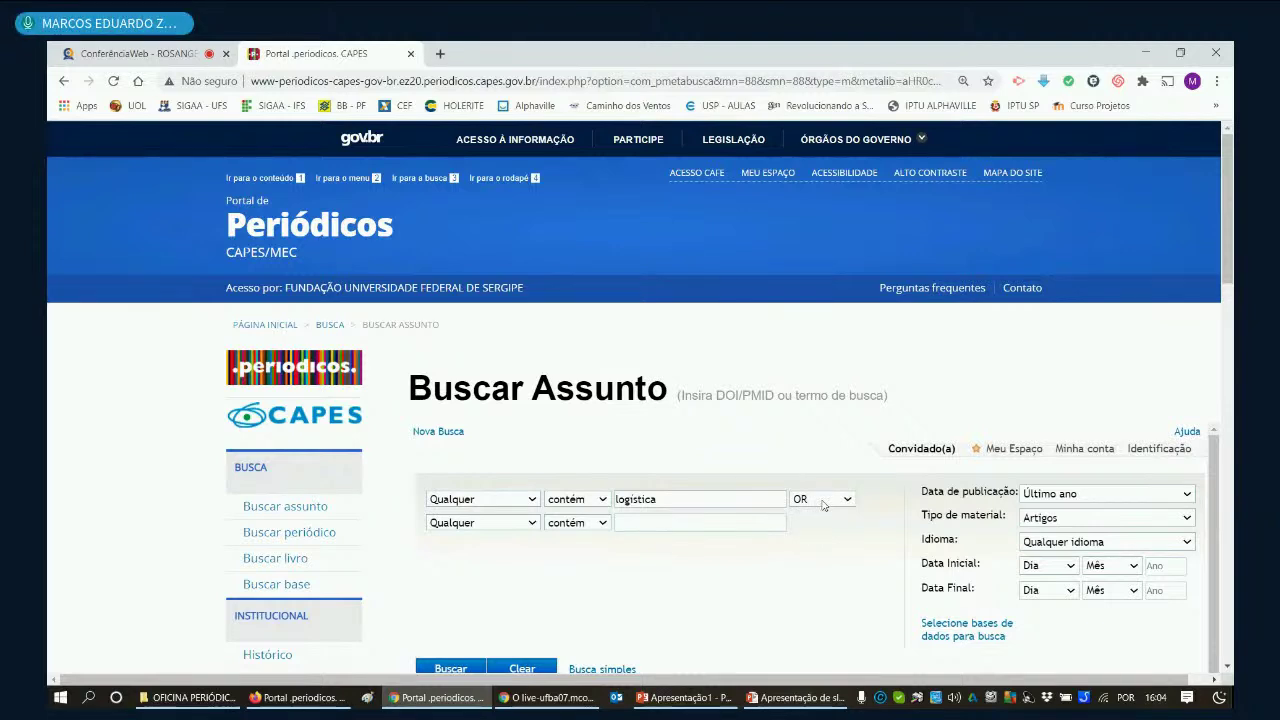
Step: Add "demanda" as the second search term combined with OR, run the search and check the result count
{"action": "left_click", "coordinate": [655, 522]}
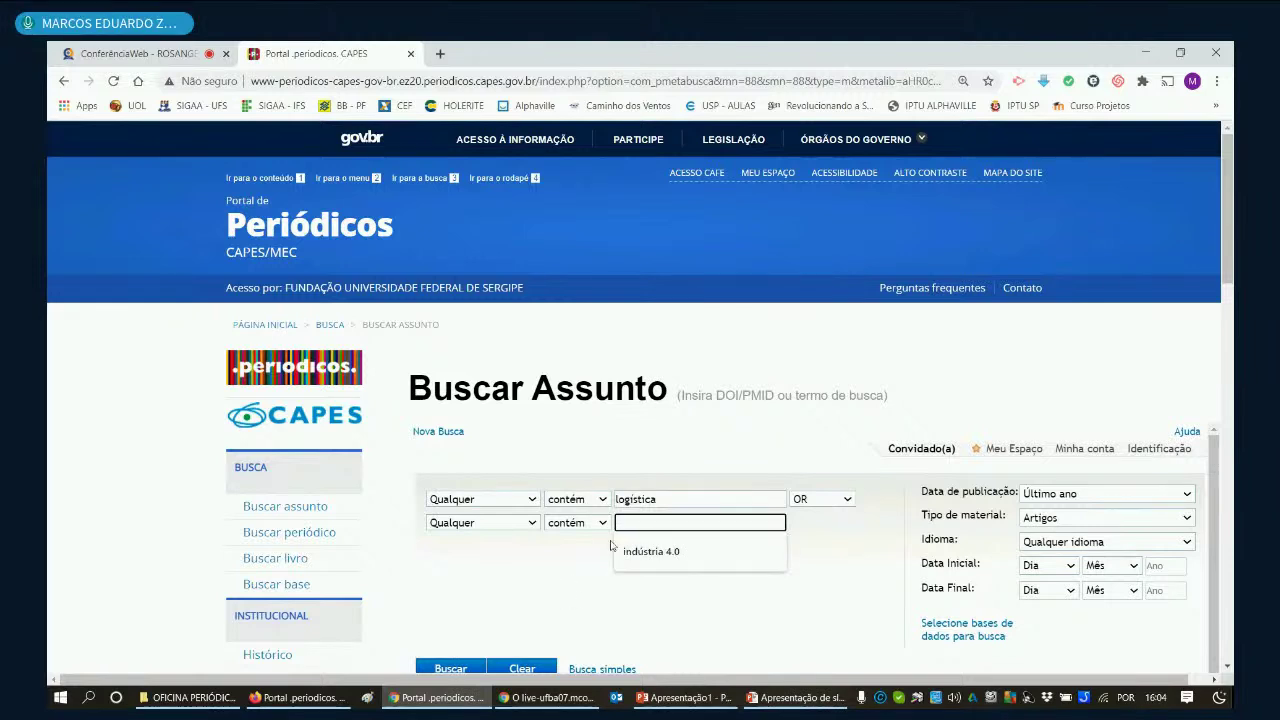
{"action": "type", "text": "demanda"}
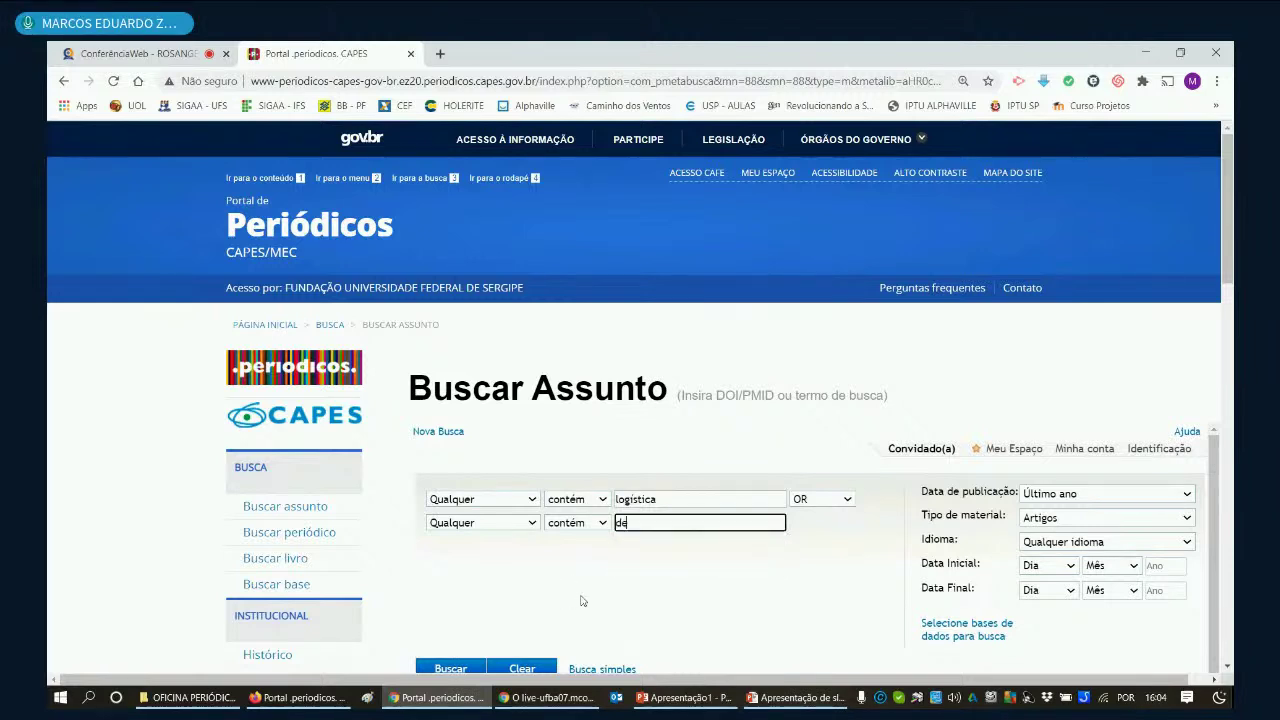
{"action": "left_click", "coordinate": [644, 587]}
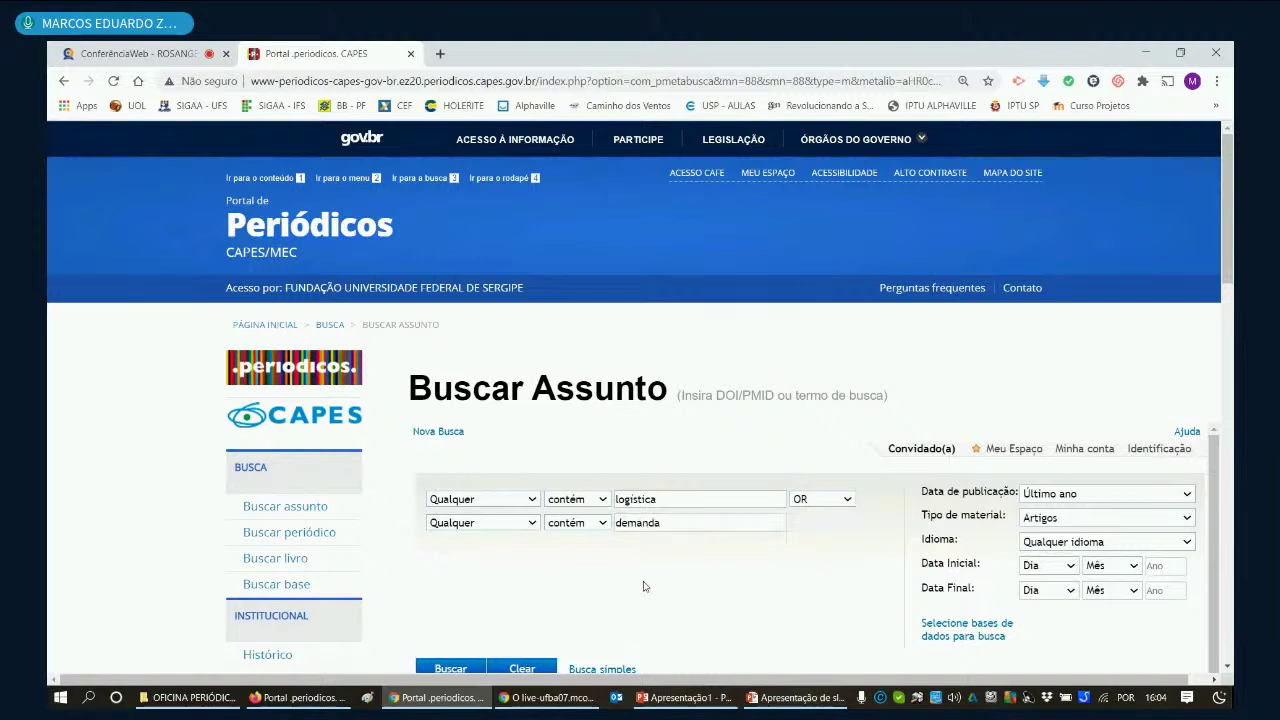
{"action": "scroll", "coordinate": [645, 545], "scroll_direction": "down", "scroll_amount": 1}
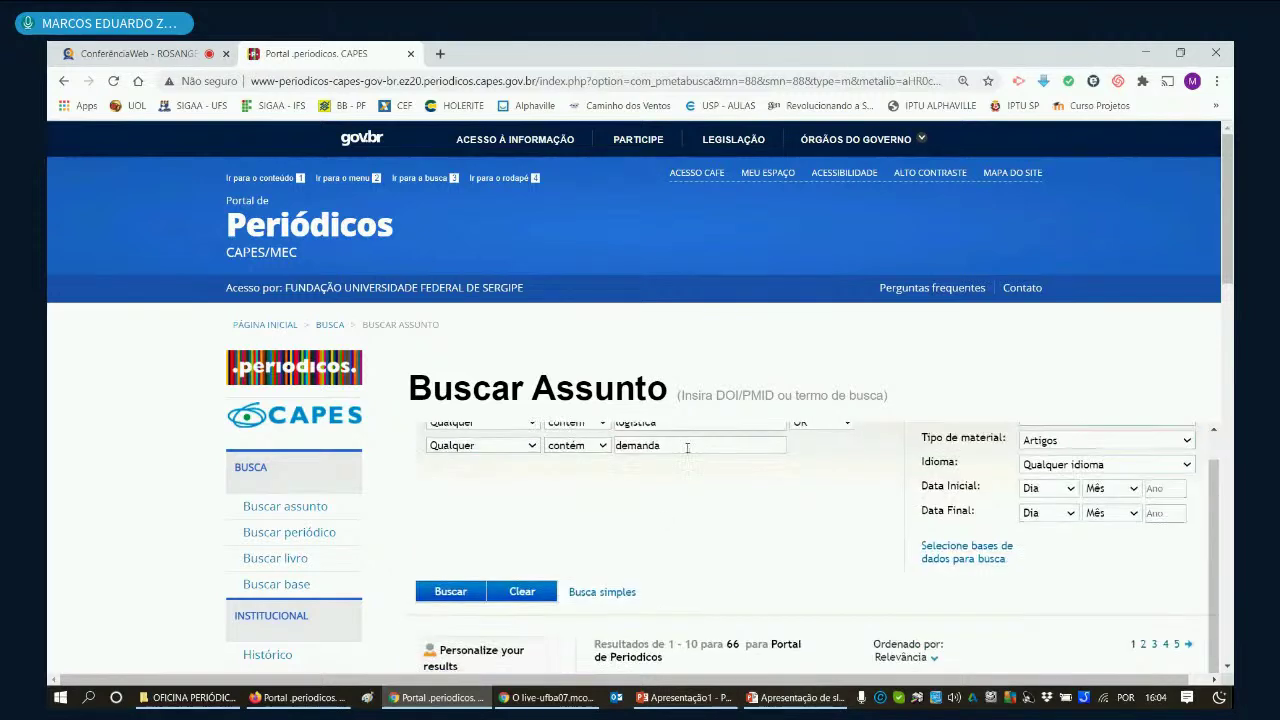
{"action": "left_click", "coordinate": [452, 592]}
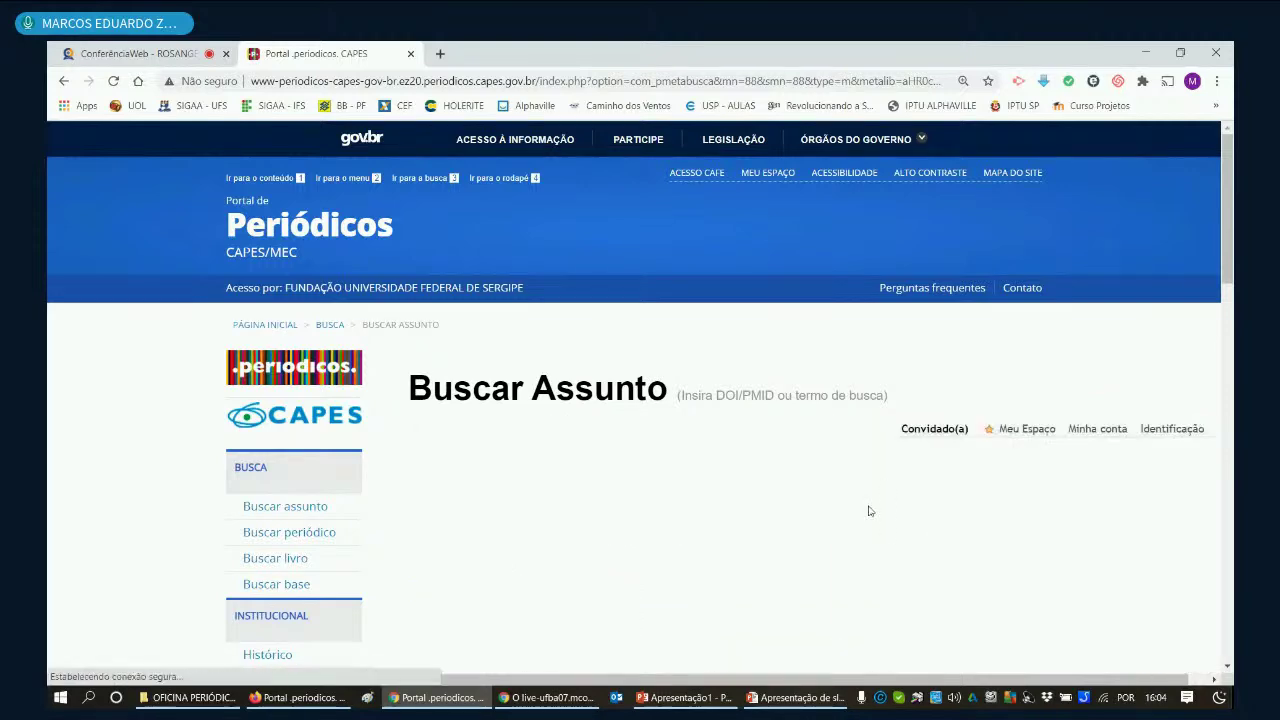
{"action": "scroll", "coordinate": [837, 520], "scroll_direction": "down", "scroll_amount": 2}
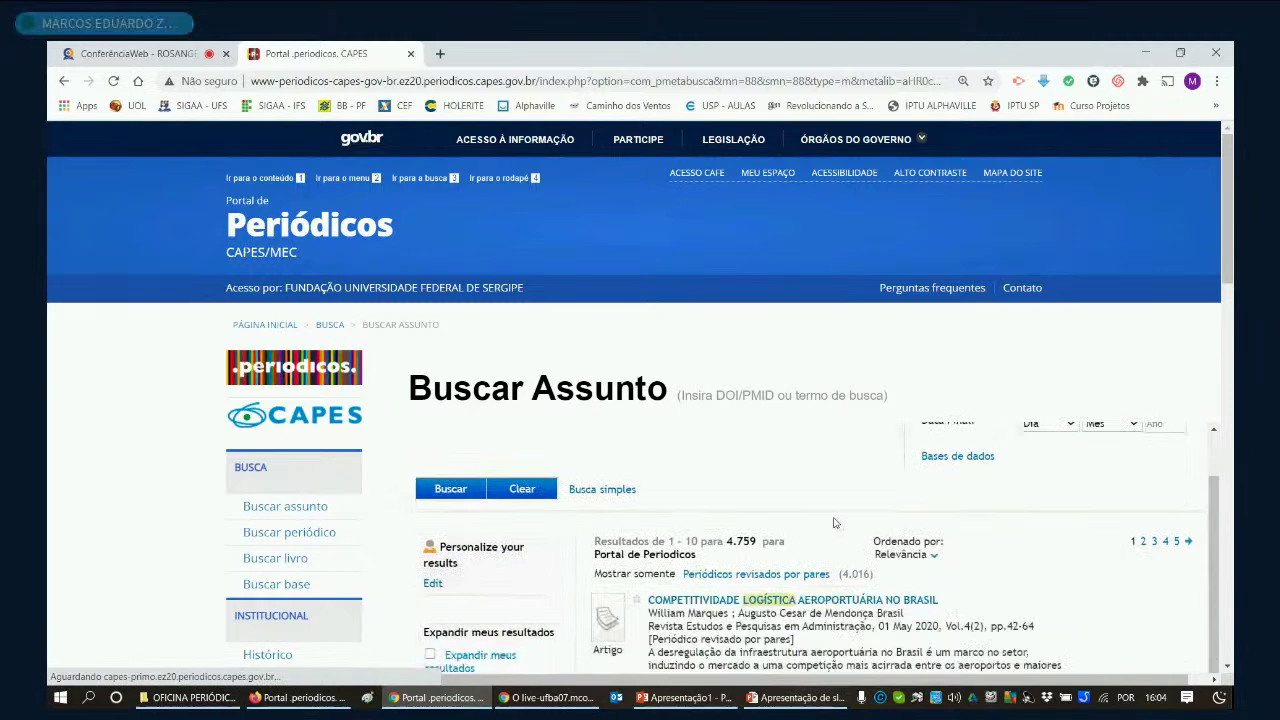
{"action": "scroll", "coordinate": [800, 520], "scroll_direction": "down", "scroll_amount": 1}
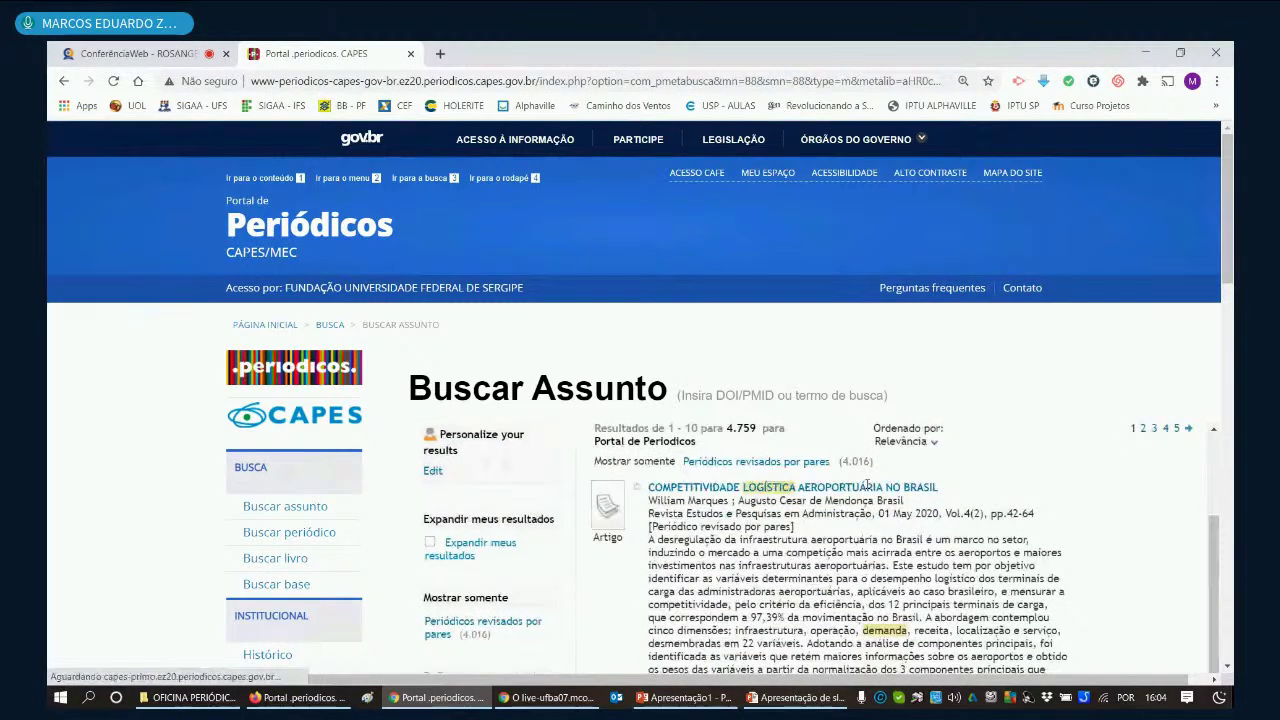
{"action": "scroll", "coordinate": [760, 528], "scroll_direction": "up", "scroll_amount": 1}
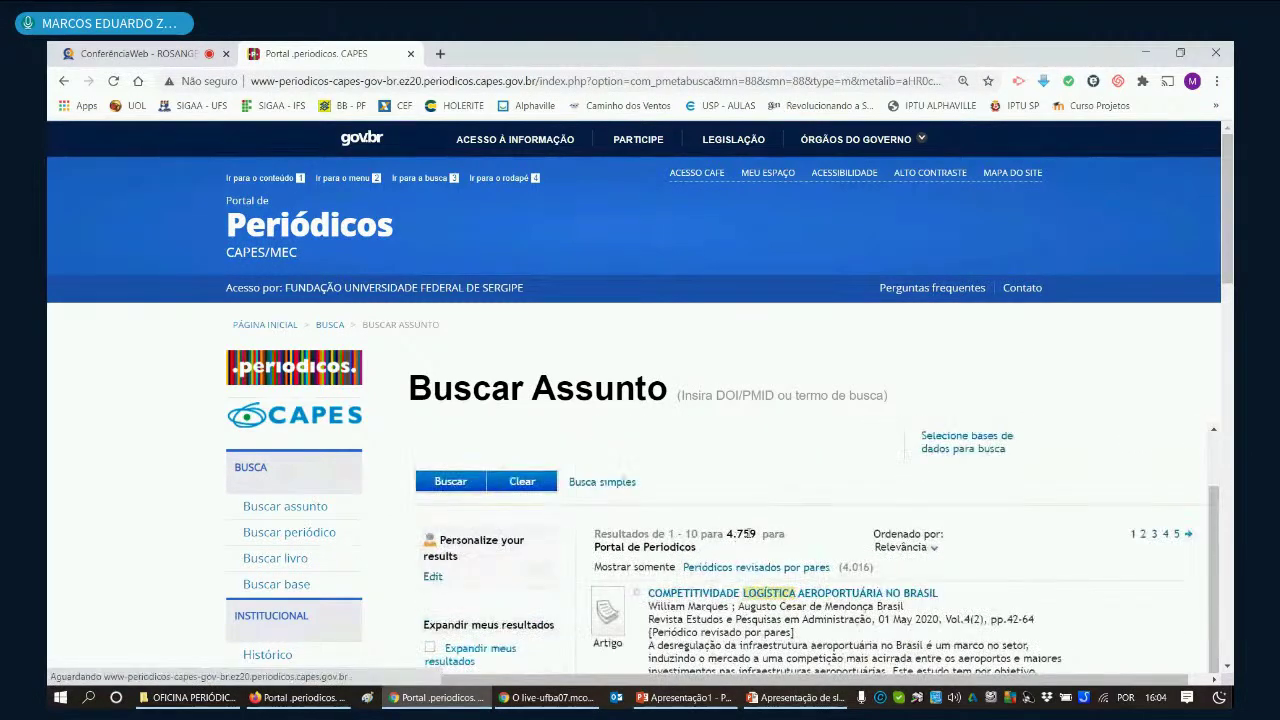
Step: Change the Boolean operator between the two search terms from OR to NOT
{"action": "scroll", "coordinate": [769, 552], "scroll_direction": "down", "scroll_amount": 1}
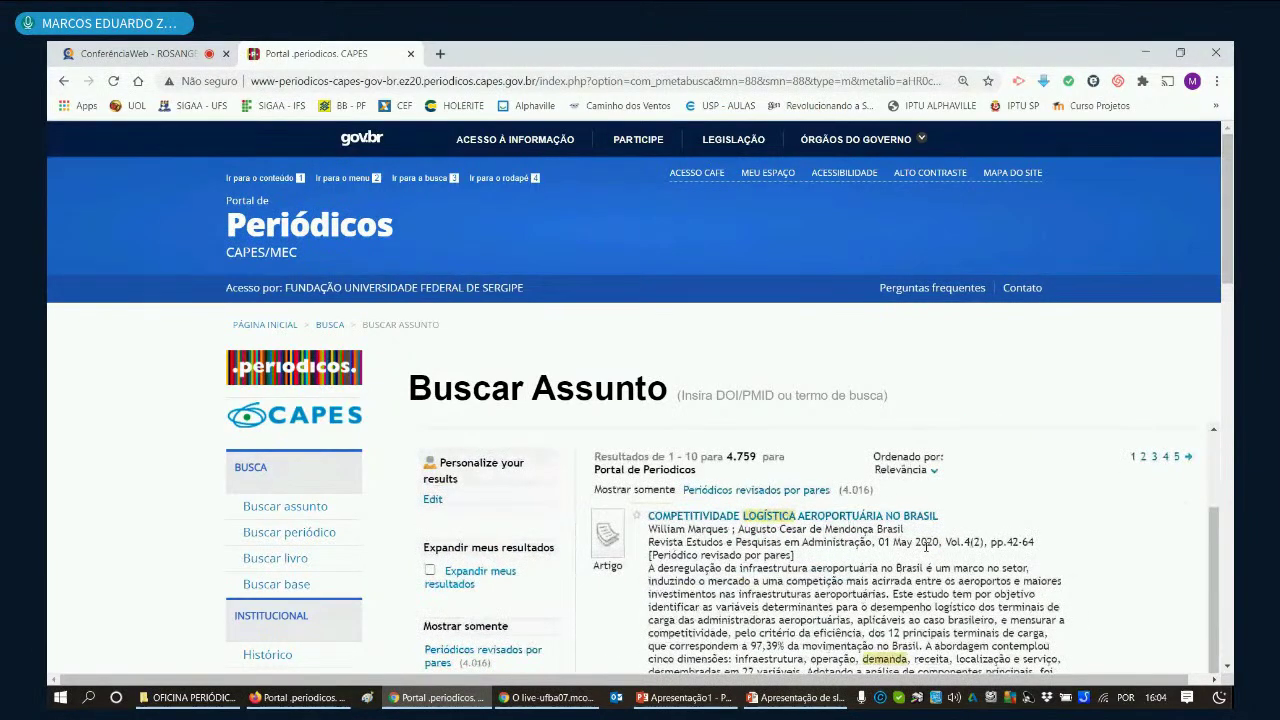
{"action": "scroll", "coordinate": [893, 573], "scroll_direction": "up", "scroll_amount": 3}
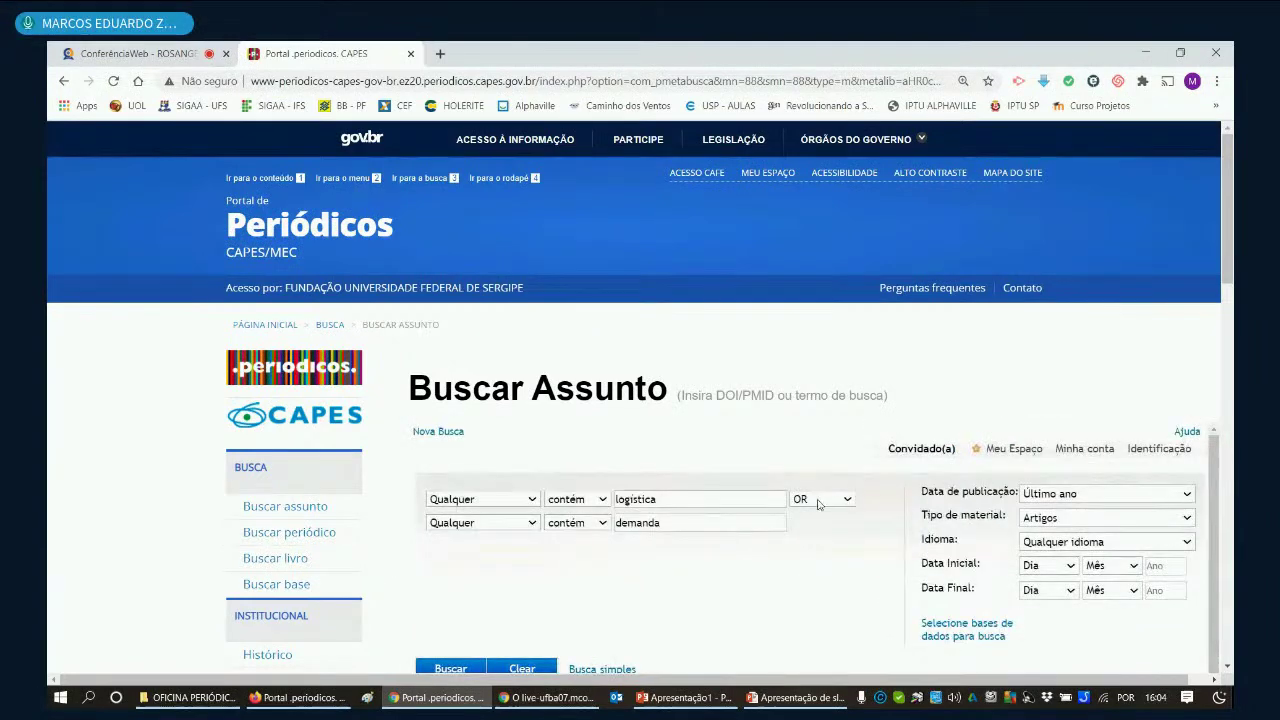
{"action": "scroll", "coordinate": [784, 540], "scroll_direction": "down", "scroll_amount": 3}
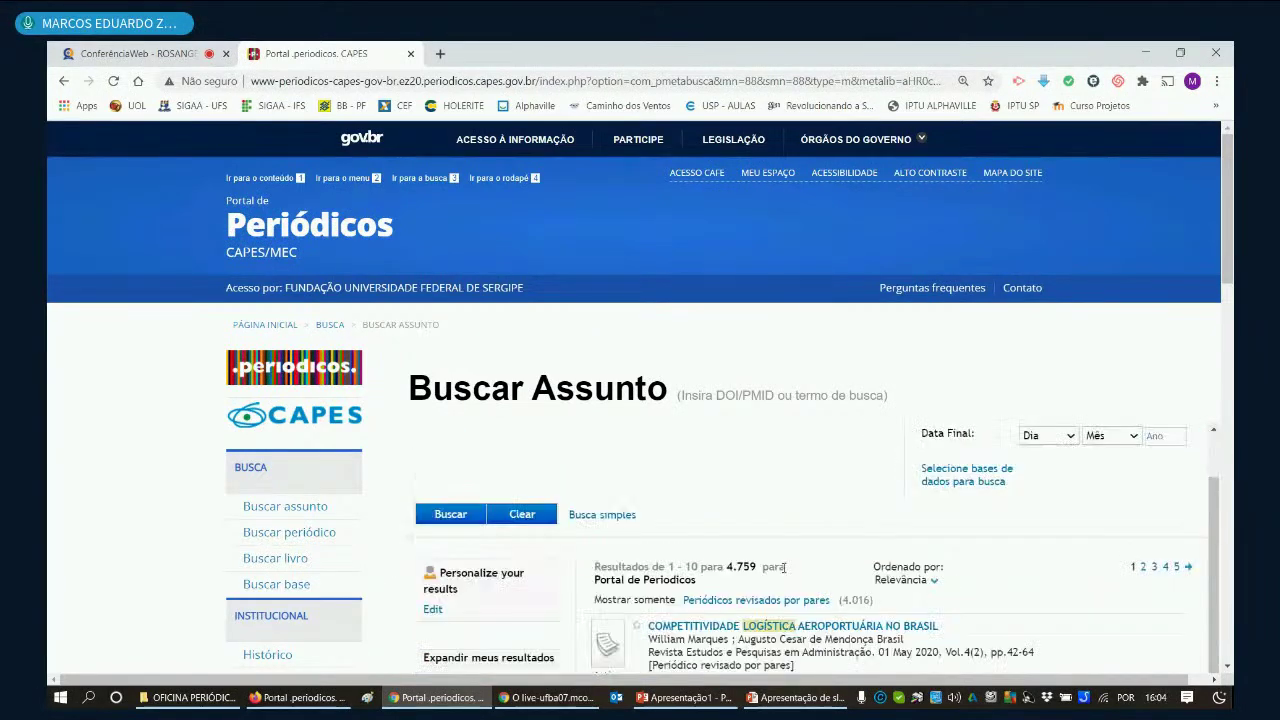
{"action": "scroll", "coordinate": [766, 562], "scroll_direction": "up", "scroll_amount": 3}
{"action": "scroll", "coordinate": [766, 562], "scroll_direction": "up", "scroll_amount": 1}
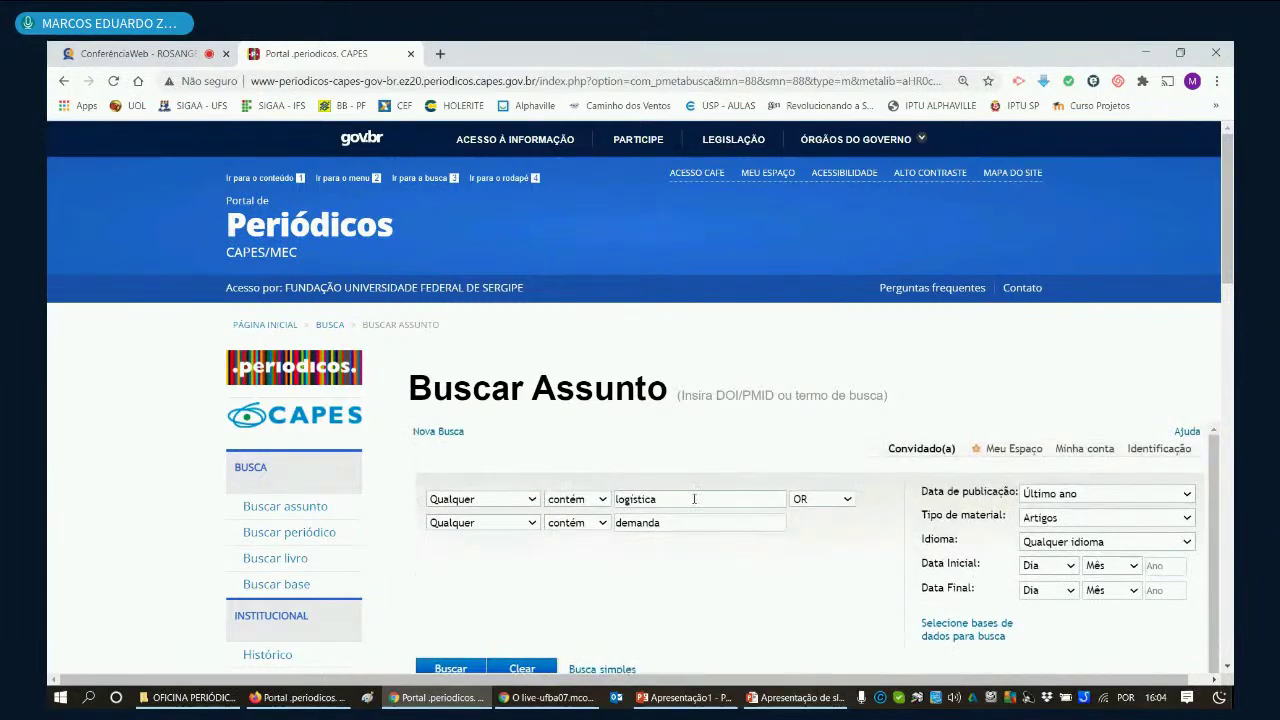
{"action": "left_click", "coordinate": [800, 500]}
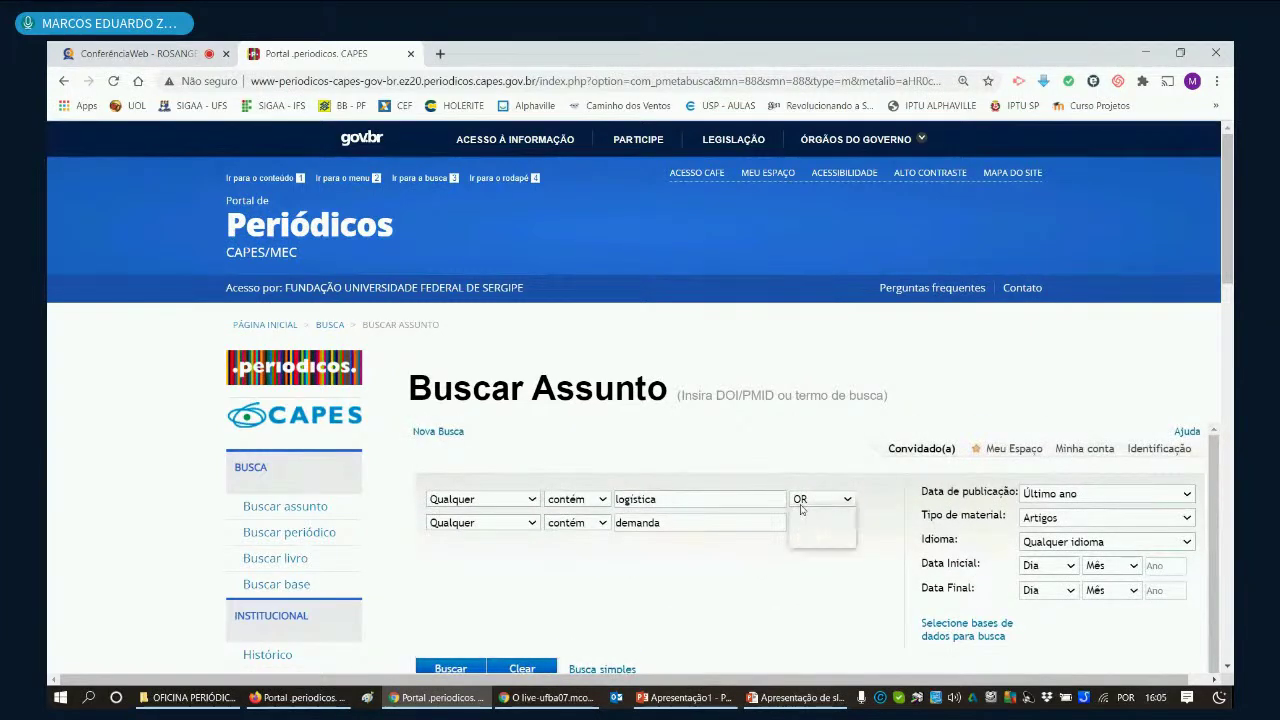
{"action": "left_click", "coordinate": [806, 541]}
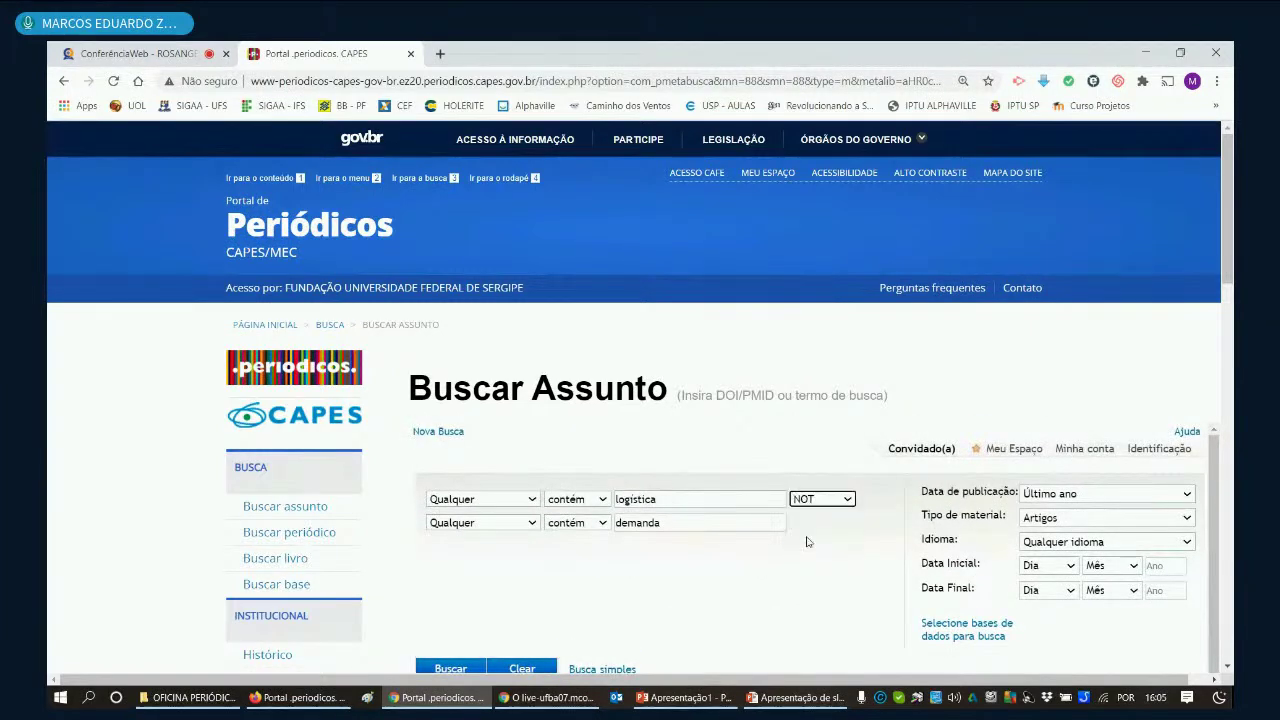
Step: Replace the second search term with "aeroportuária" and run the search
{"action": "left_click_drag", "start_coordinate": [668, 521], "coordinate": [604, 528]}
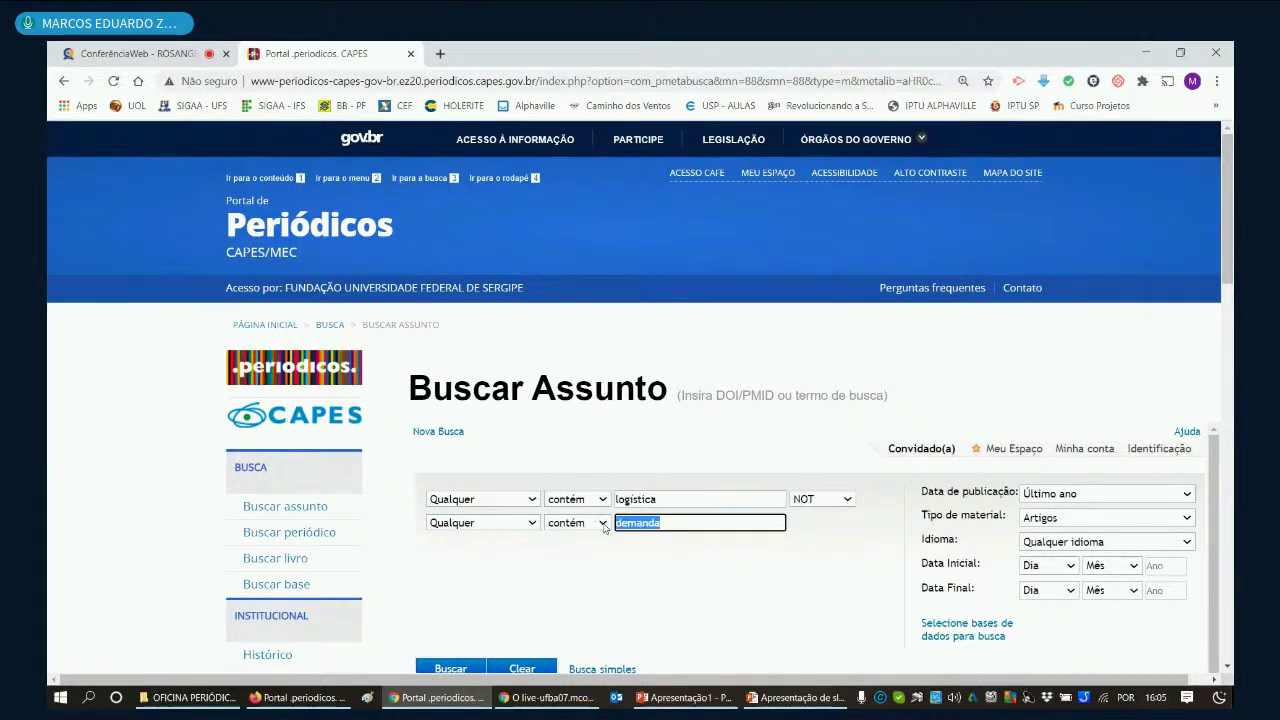
{"action": "type", "text": "aeroportuária"}
{"action": "left_click", "coordinate": [684, 567]}
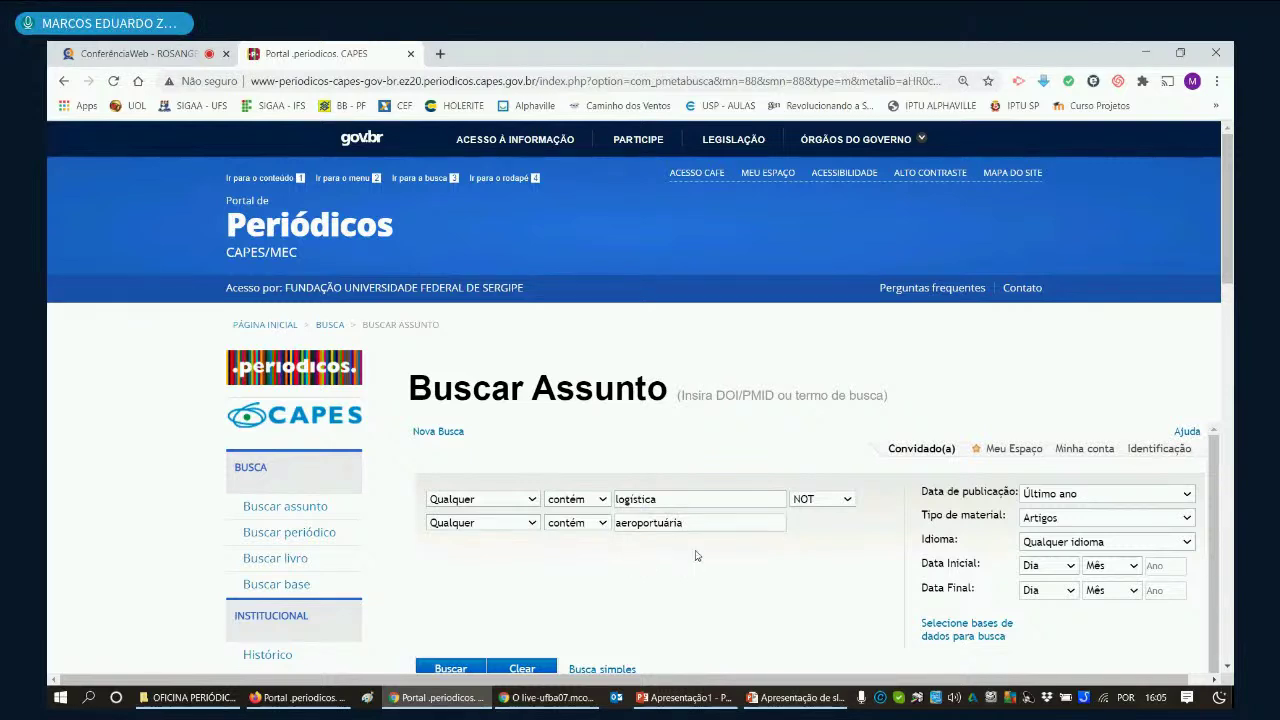
{"action": "scroll", "coordinate": [690, 555], "scroll_direction": "down", "scroll_amount": 1}
{"action": "left_click", "coordinate": [449, 591]}
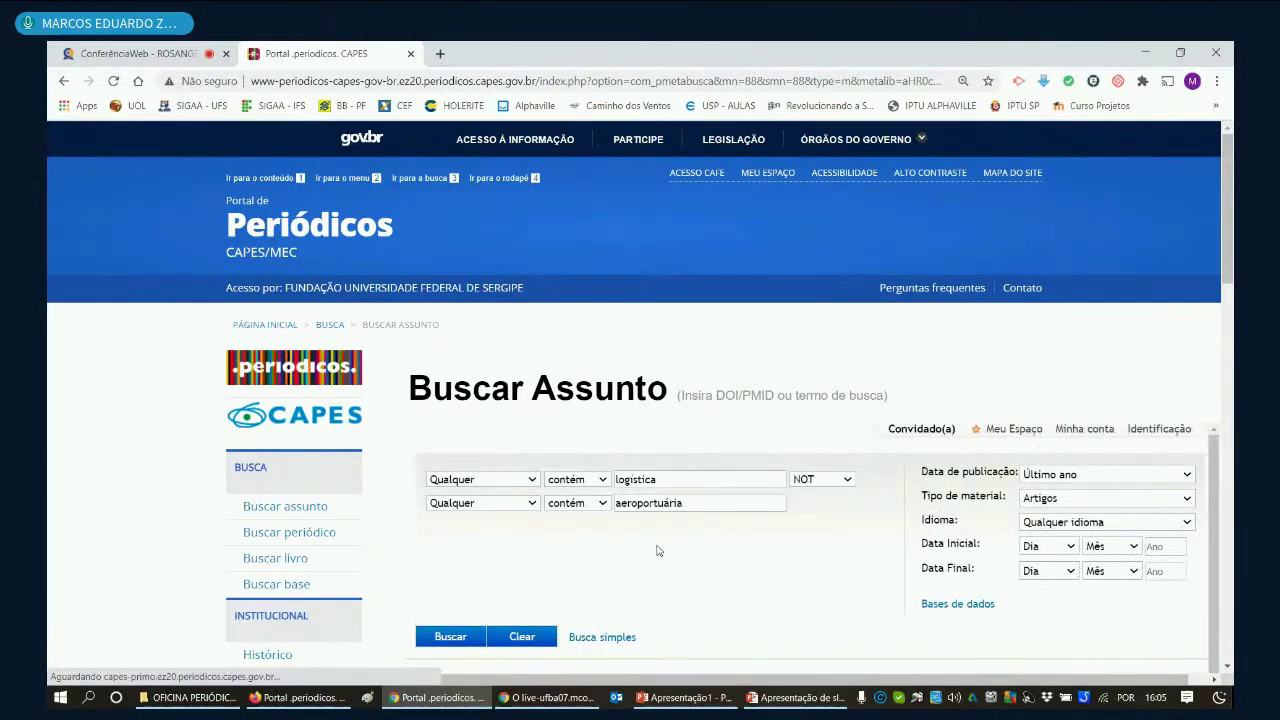
Step: Examine the result count, article titles and highlighted words for "logística" NOT "aeroportuária"
{"action": "scroll", "coordinate": [705, 536], "scroll_direction": "down", "scroll_amount": 2}
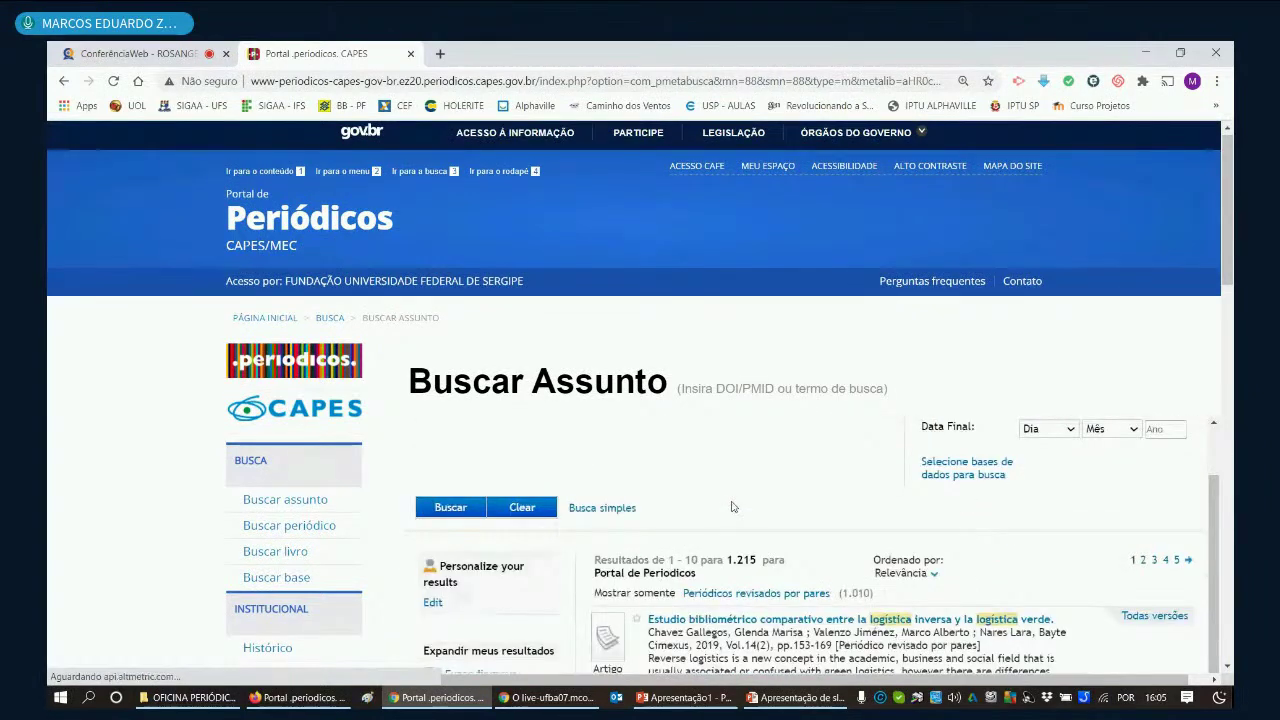
{"action": "scroll", "coordinate": [740, 500], "scroll_direction": "up", "scroll_amount": 2}
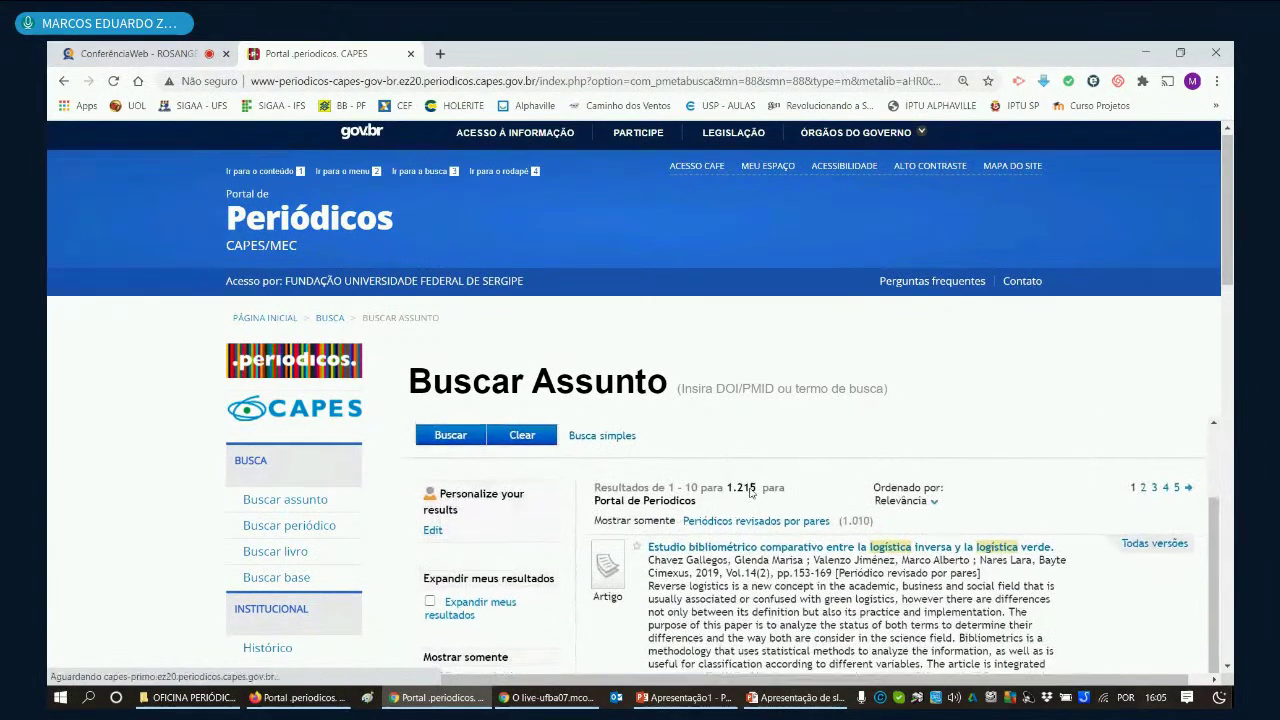
{"action": "scroll", "coordinate": [751, 493], "scroll_direction": "down", "scroll_amount": 8}
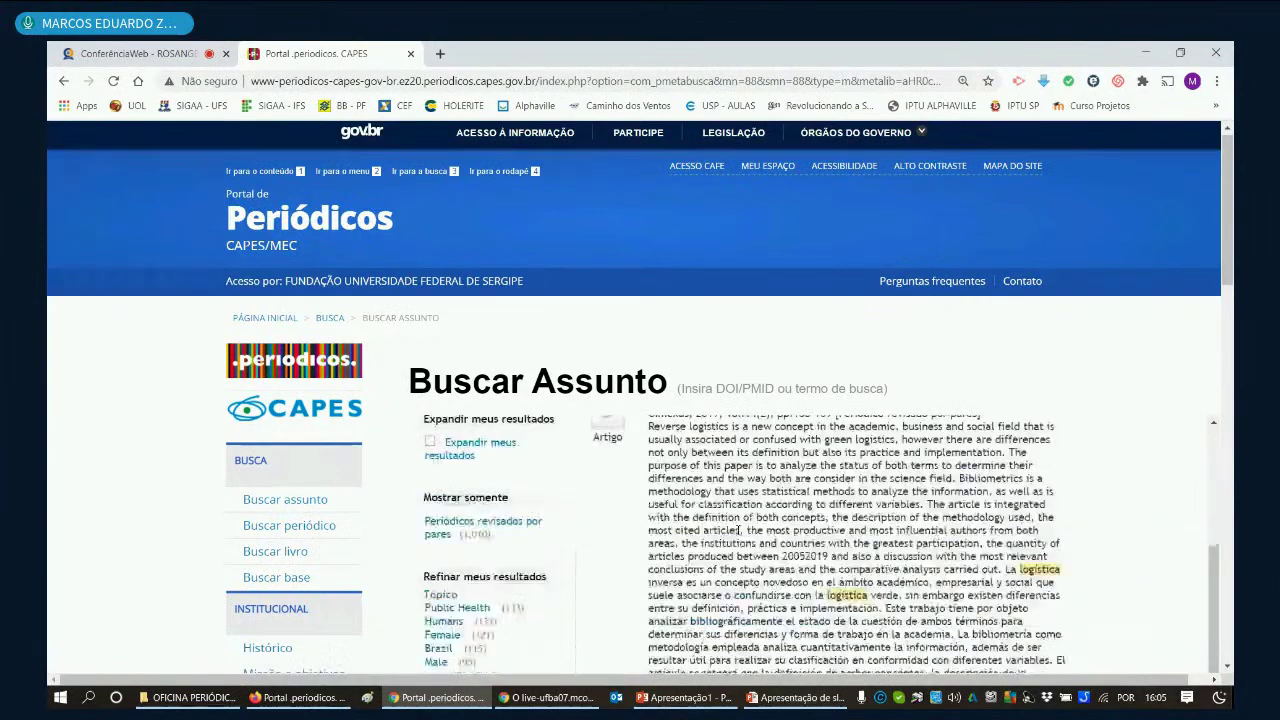
{"action": "scroll", "coordinate": [738, 530], "scroll_direction": "down", "scroll_amount": 3}
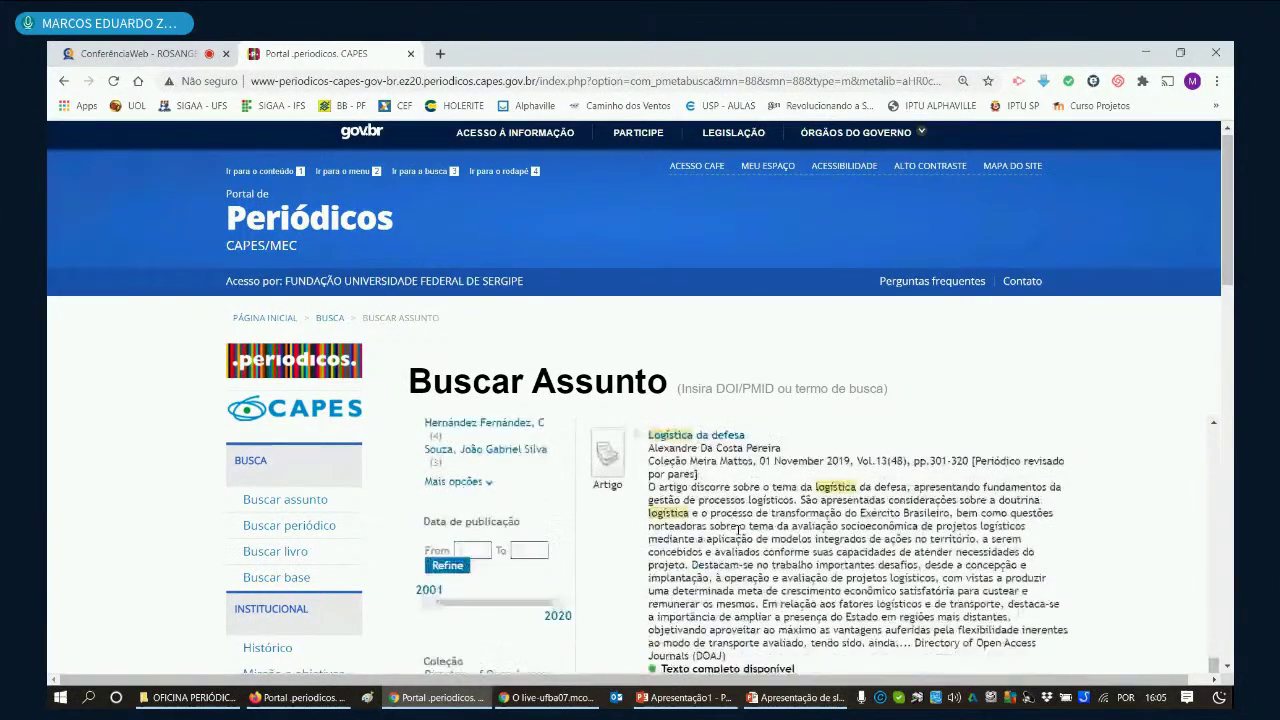
{"action": "scroll", "coordinate": [738, 530], "scroll_direction": "up", "scroll_amount": 5}
{"action": "scroll", "coordinate": [738, 532], "scroll_direction": "up", "scroll_amount": 3}
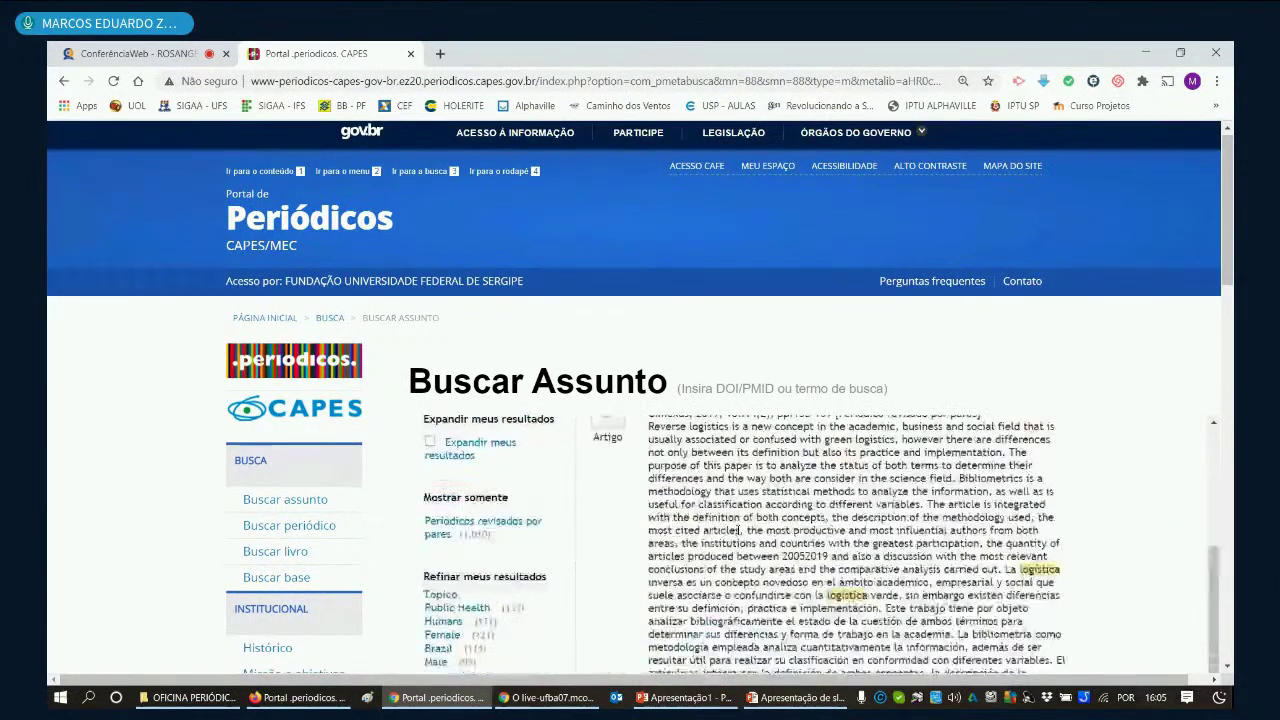
{"action": "scroll", "coordinate": [738, 530], "scroll_direction": "down", "scroll_amount": 6}
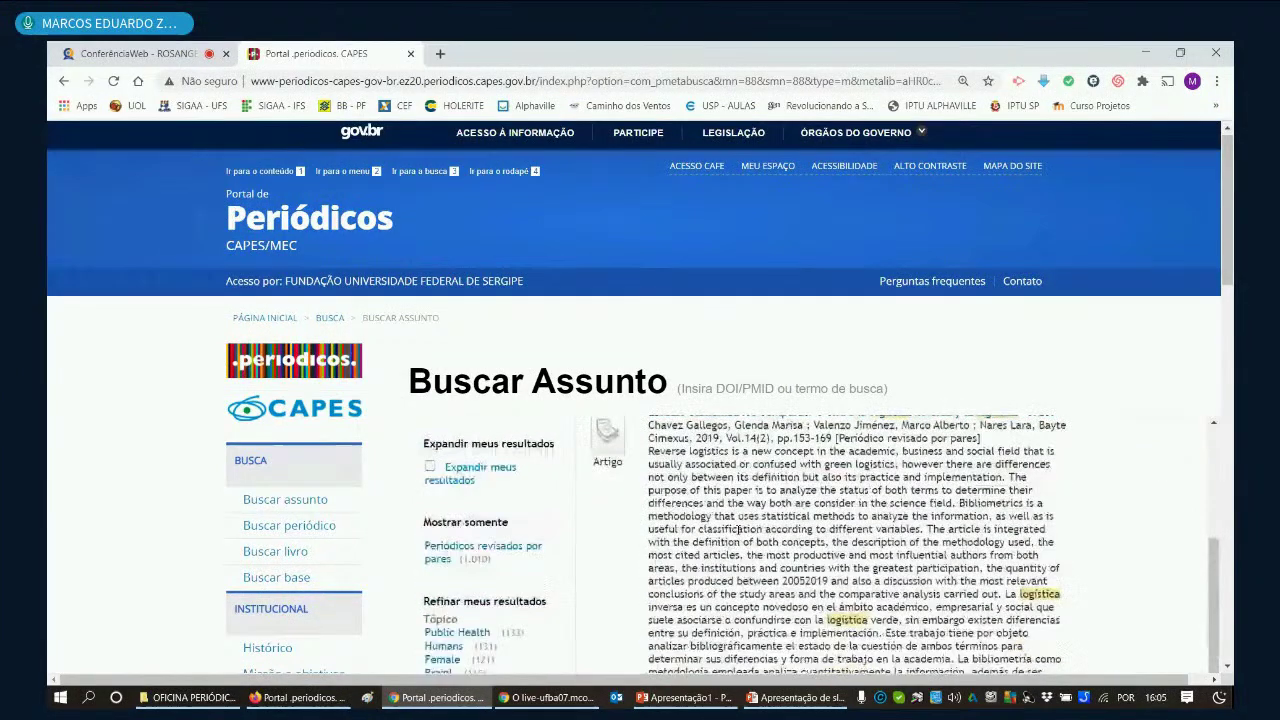
{"action": "scroll", "coordinate": [738, 530], "scroll_direction": "down", "scroll_amount": 3}
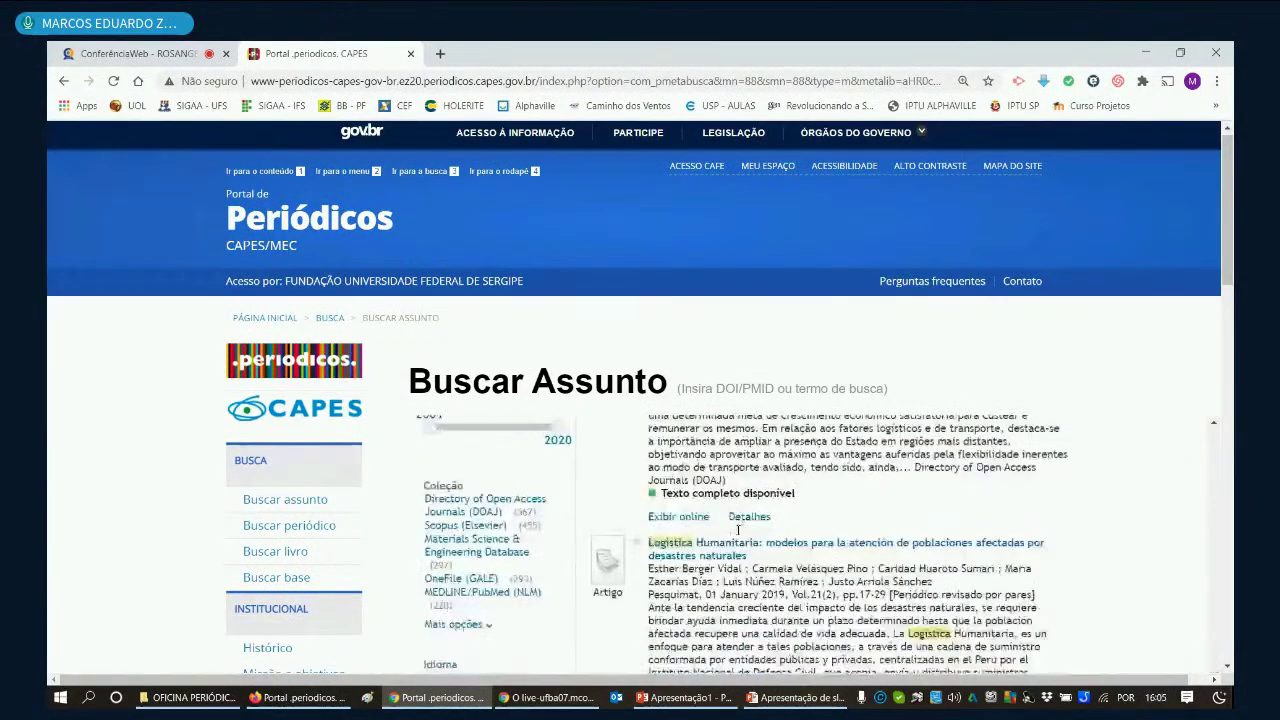
{"action": "scroll", "coordinate": [738, 530], "scroll_direction": "down", "scroll_amount": 5}
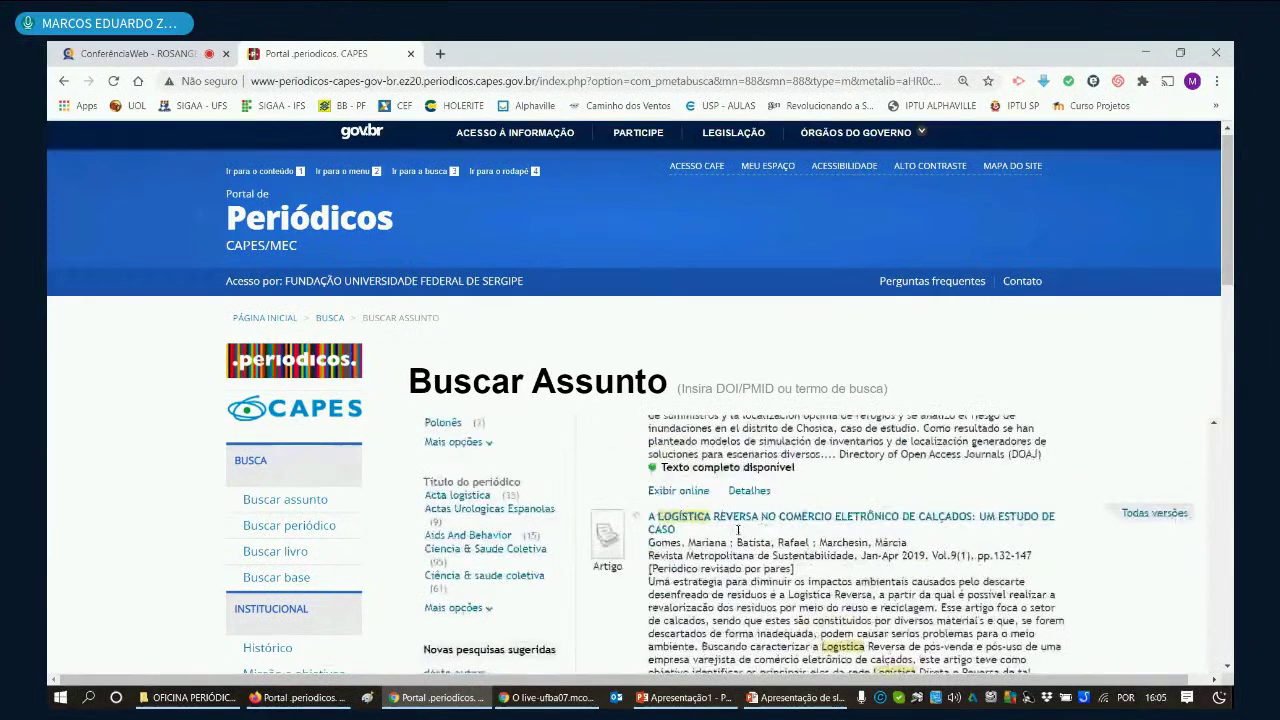
{"action": "scroll", "coordinate": [738, 530], "scroll_direction": "down", "scroll_amount": 2}
{"action": "scroll", "coordinate": [806, 527], "scroll_direction": "up", "scroll_amount": 15}
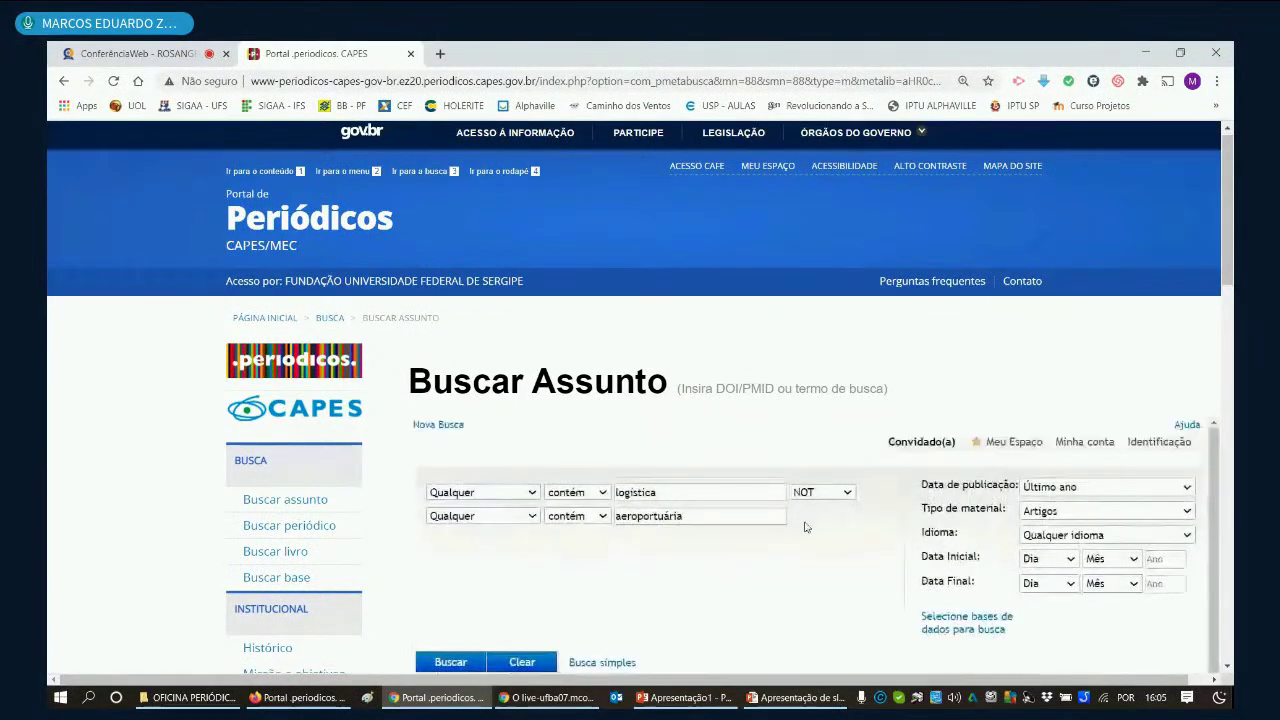
Step: Change the operator between "logística" and "aeroportuária" to AND and run the search
{"action": "left_click", "coordinate": [847, 492]}
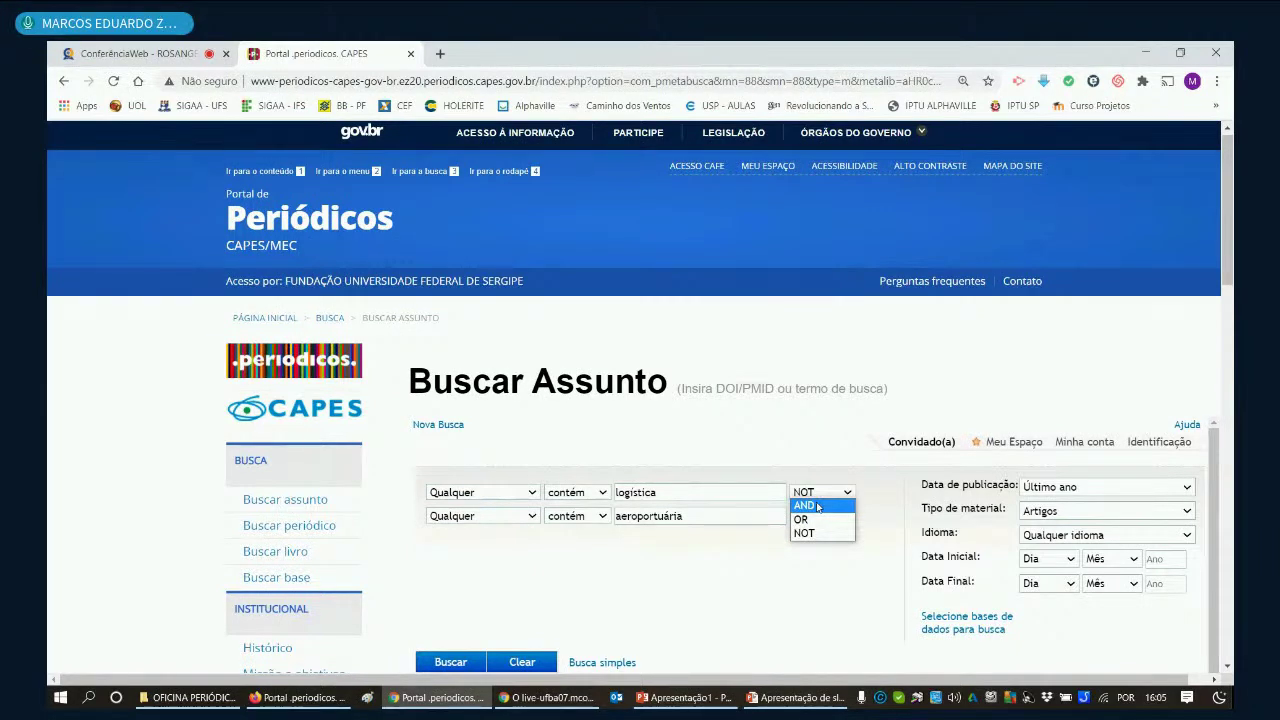
{"action": "left_click", "coordinate": [817, 506]}
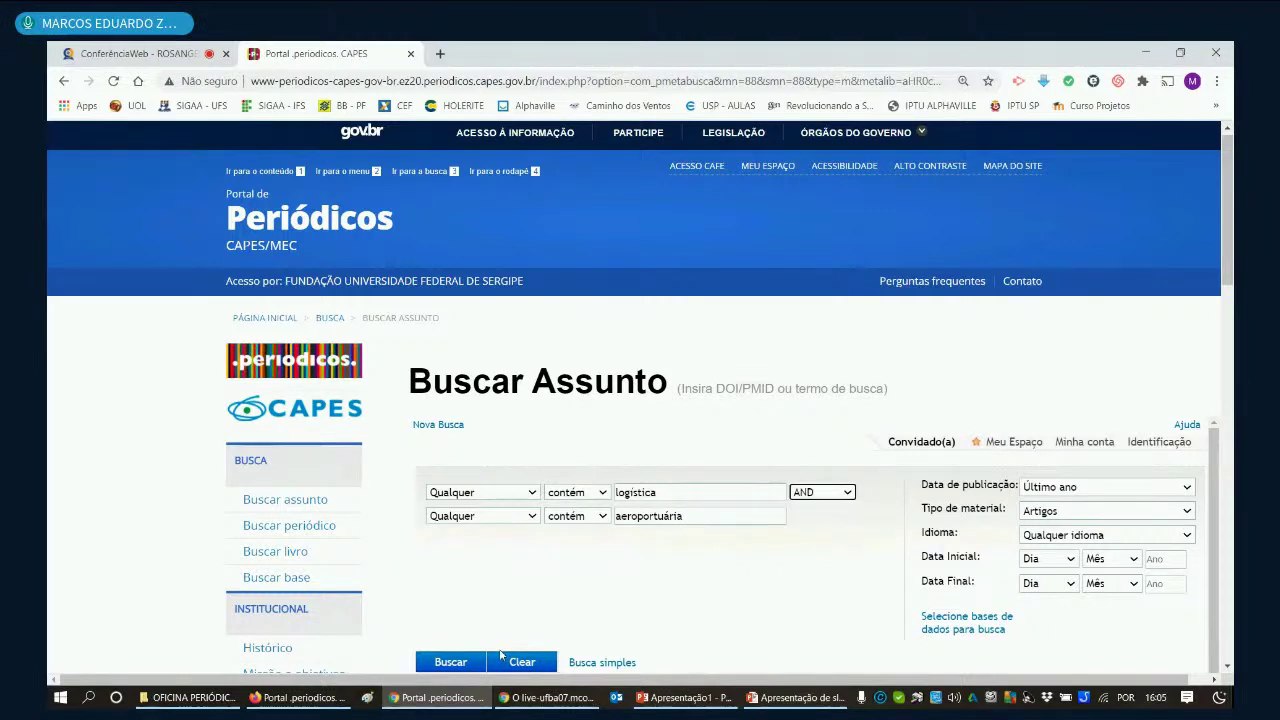
{"action": "left_click", "coordinate": [470, 663]}
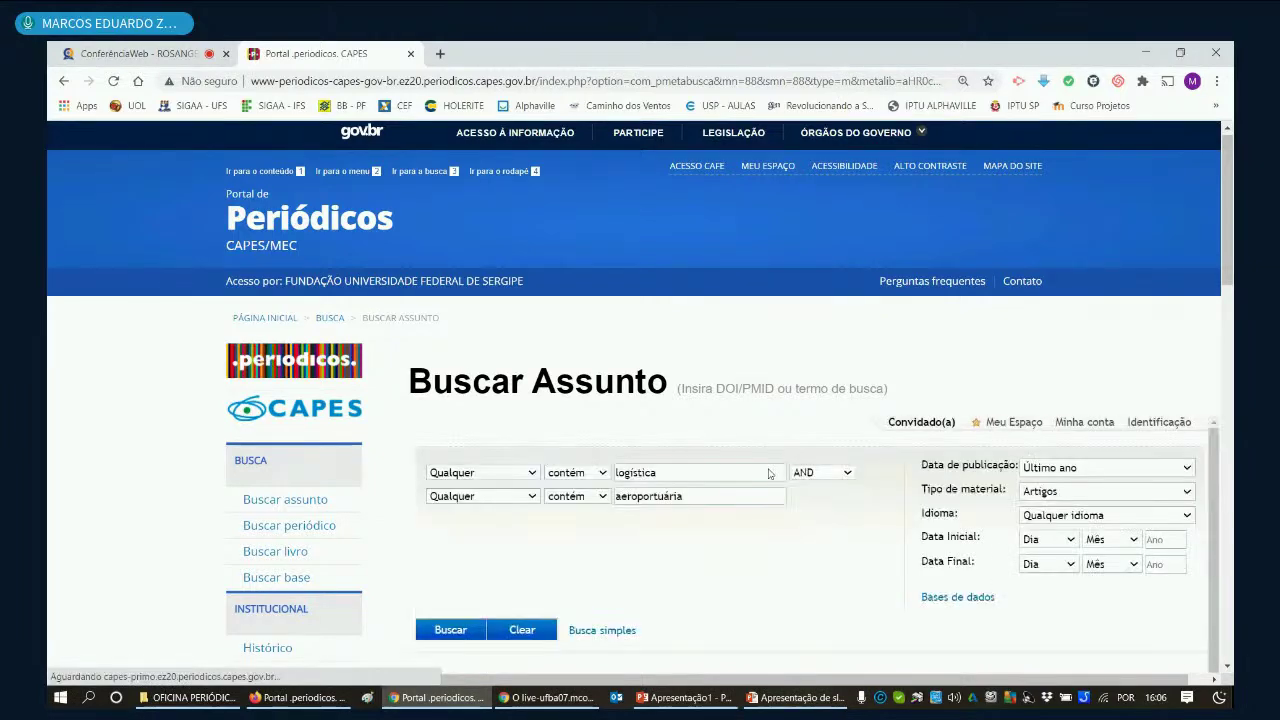
Step: Examine the articles found for "logística" AND "aeroportuária", checking the highlighted words and the result count
{"action": "scroll", "coordinate": [770, 473], "scroll_direction": "down", "scroll_amount": 5}
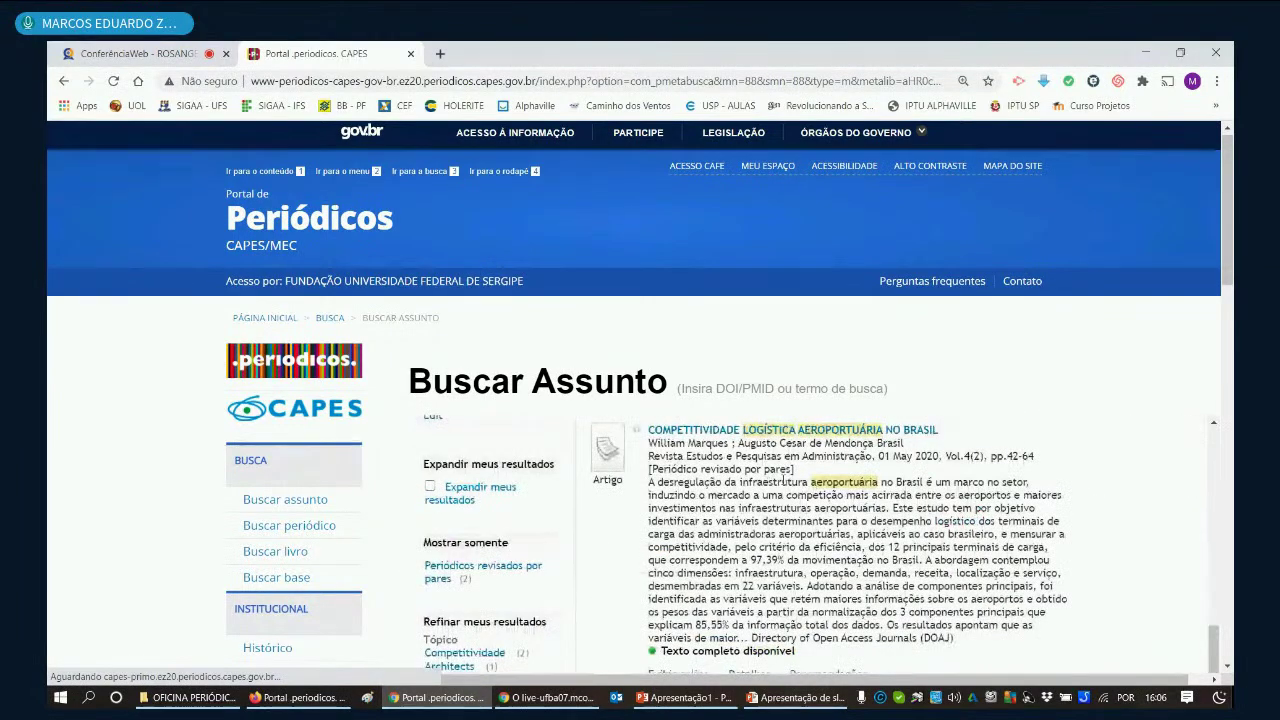
{"action": "scroll", "coordinate": [783, 485], "scroll_direction": "down", "scroll_amount": 5}
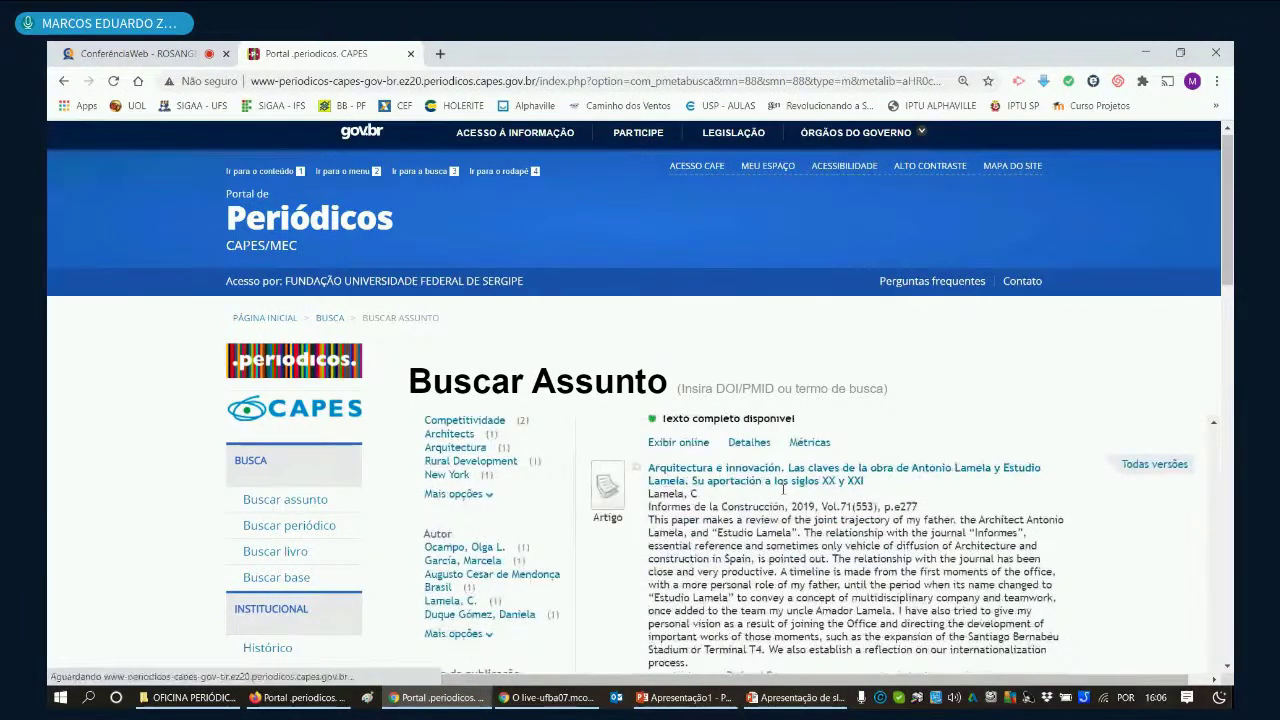
{"action": "scroll", "coordinate": [783, 488], "scroll_direction": "down", "scroll_amount": 1}
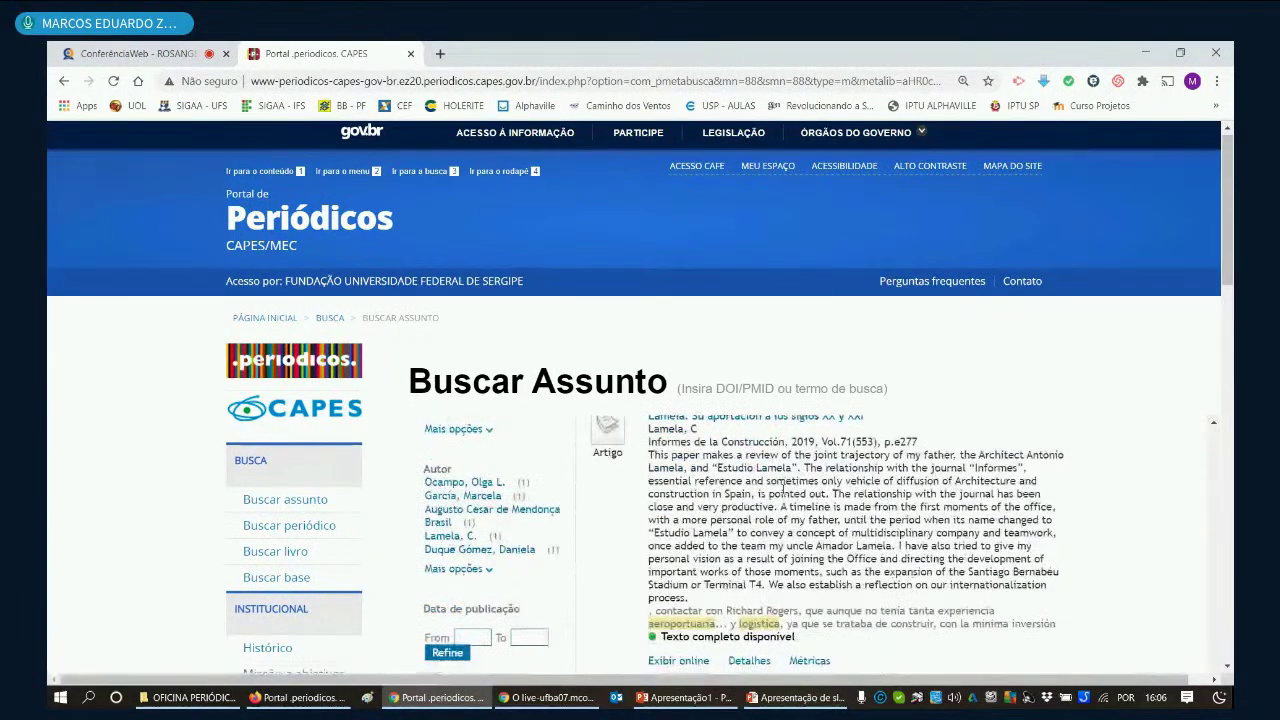
{"action": "scroll", "coordinate": [783, 487], "scroll_direction": "down", "scroll_amount": 2}
{"action": "scroll", "coordinate": [783, 487], "scroll_direction": "down", "scroll_amount": 3}
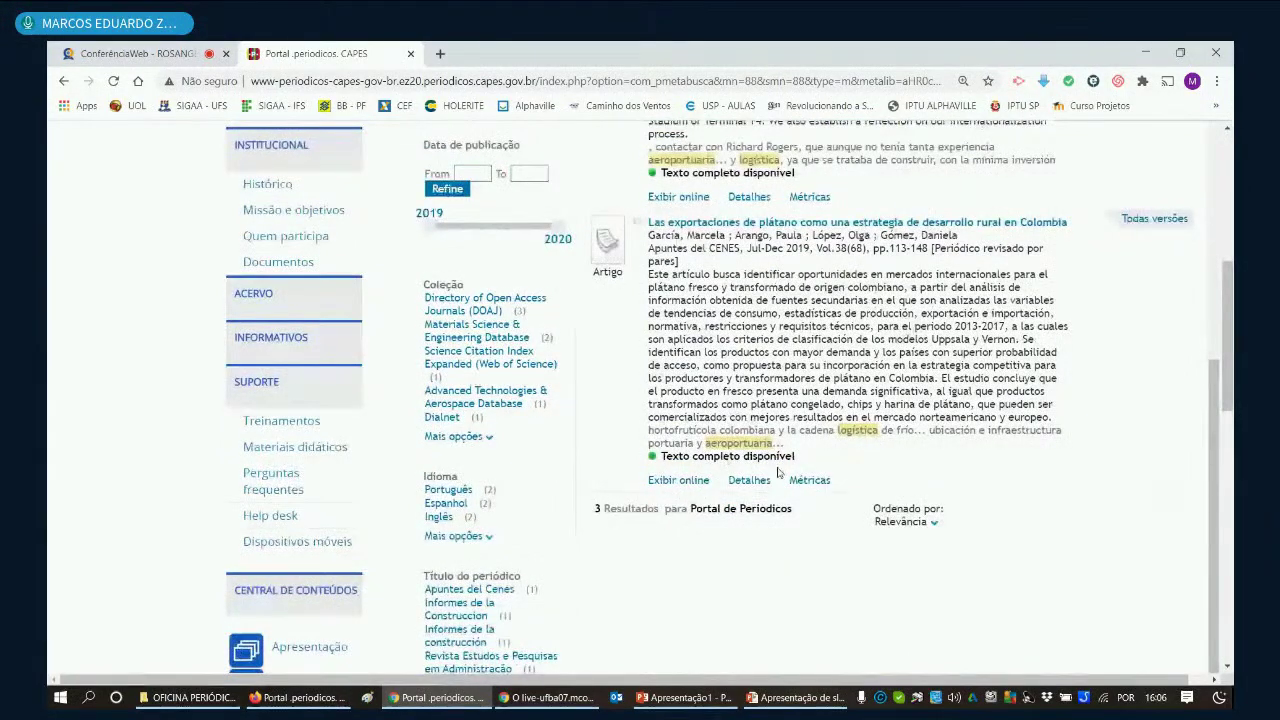
{"action": "scroll", "coordinate": [778, 472], "scroll_direction": "up", "scroll_amount": 2}
{"action": "scroll", "coordinate": [778, 472], "scroll_direction": "up", "scroll_amount": 5}
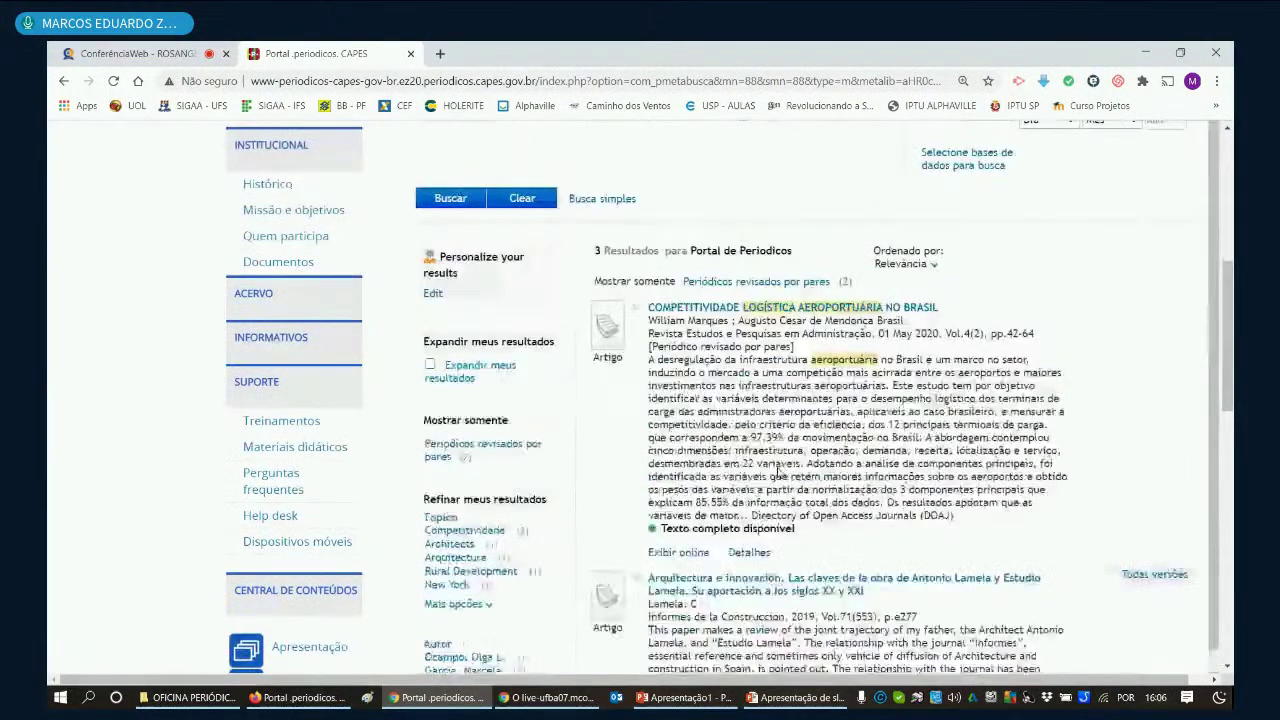
{"action": "left_click", "coordinate": [847, 340]}
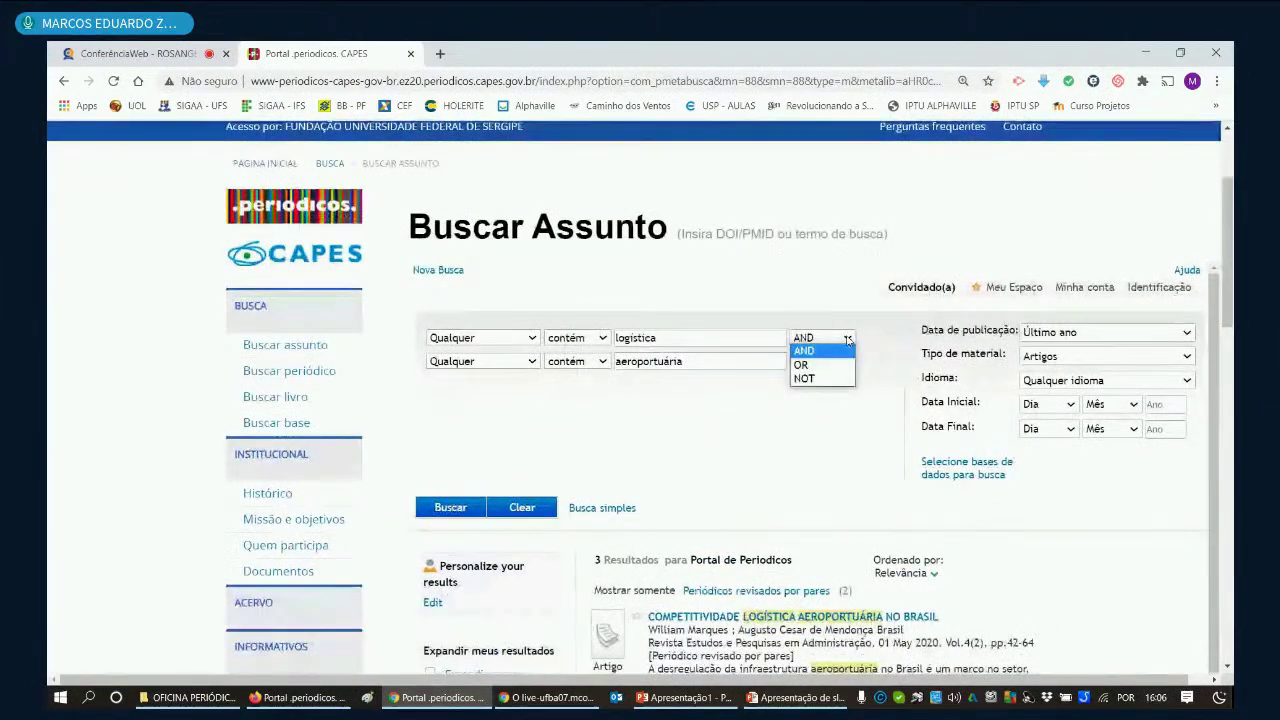
{"action": "left_click", "coordinate": [684, 383]}
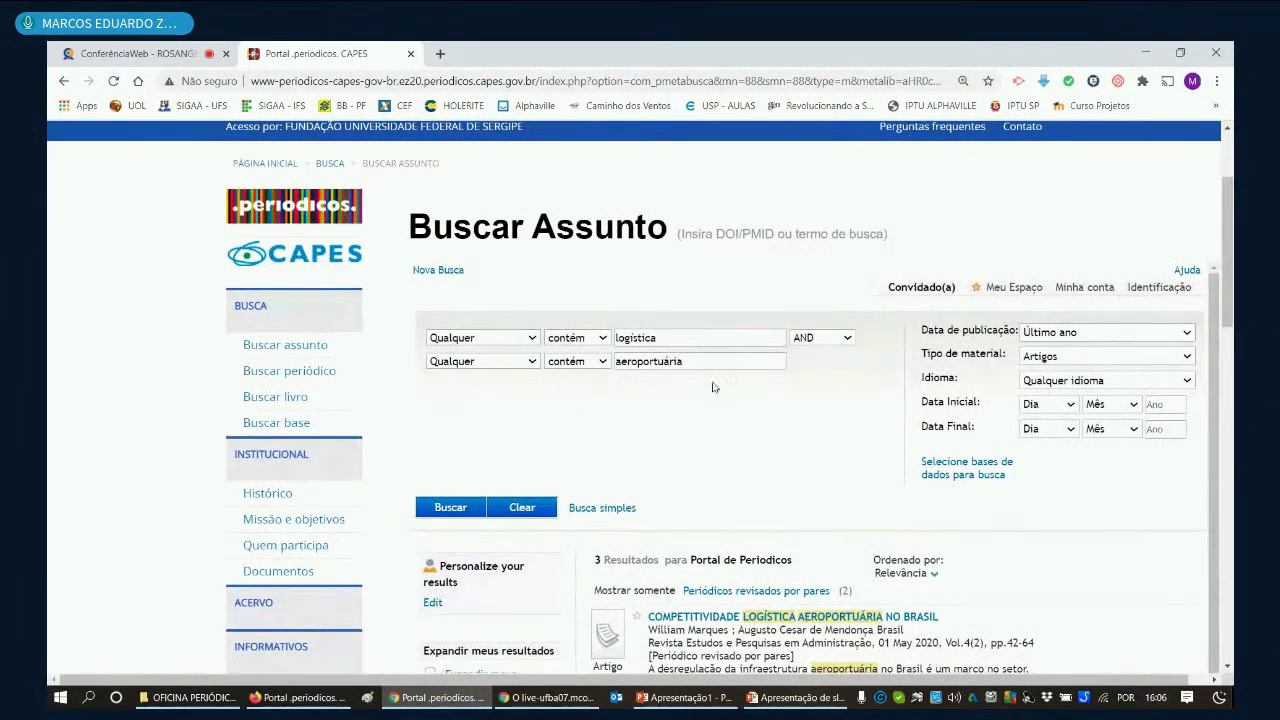
{"action": "left_click", "coordinate": [802, 346]}
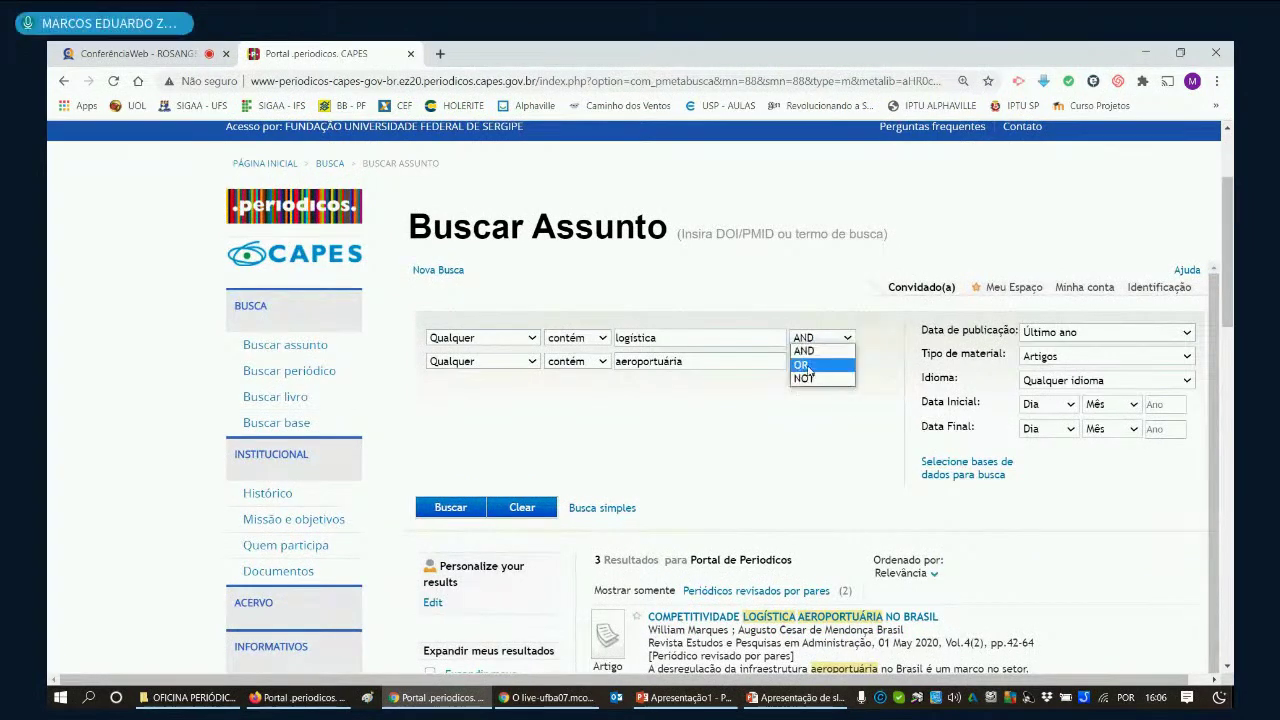
{"action": "left_click", "coordinate": [703, 416]}
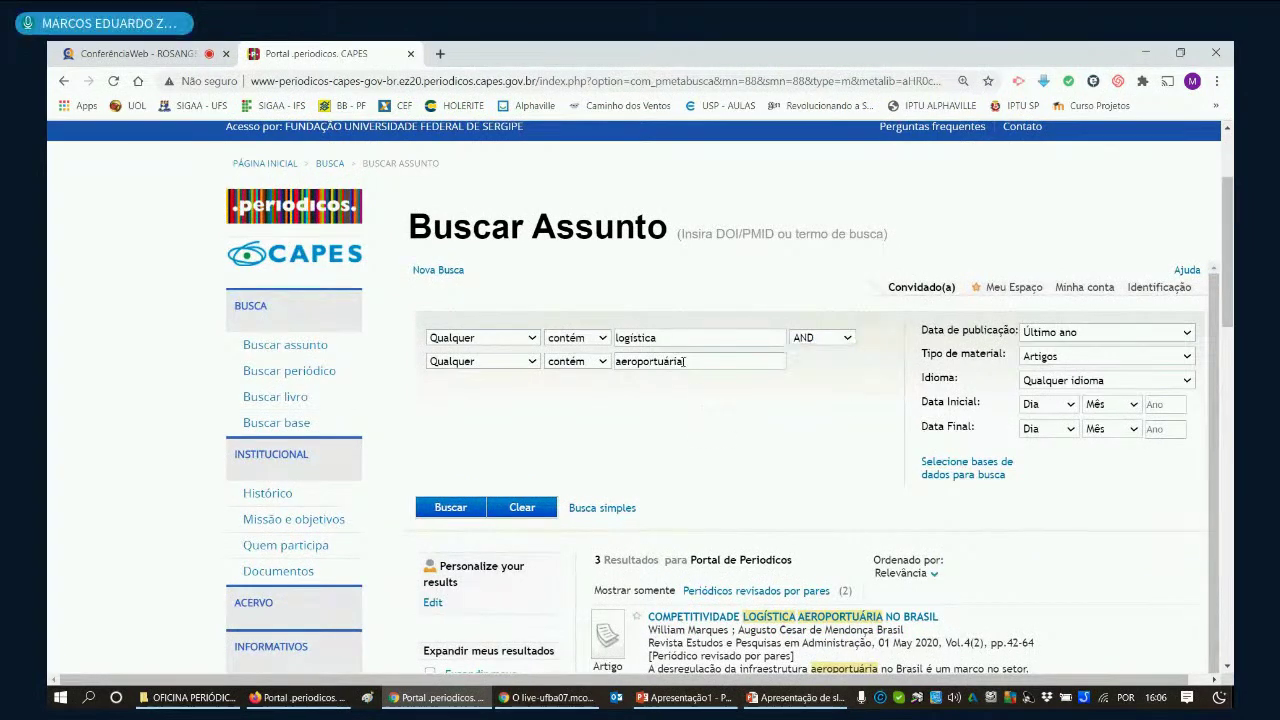
{"action": "left_click", "coordinate": [796, 342]}
{"action": "left_click", "coordinate": [682, 342]}
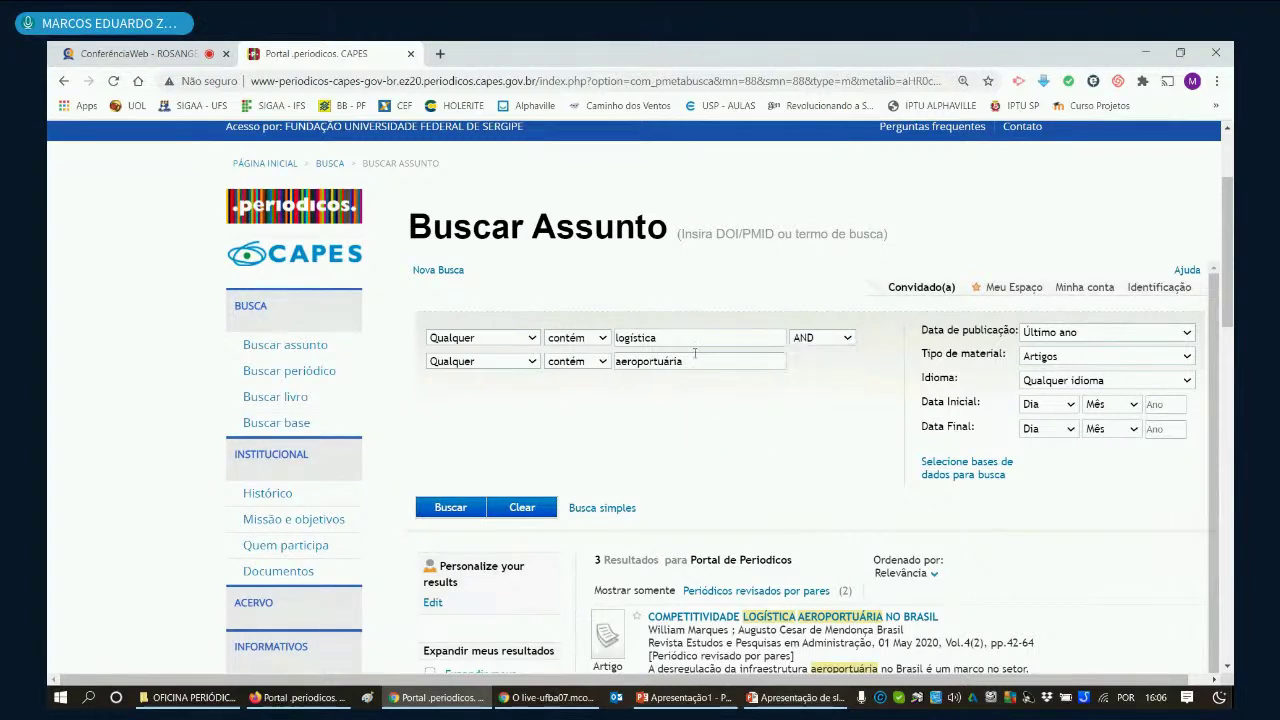
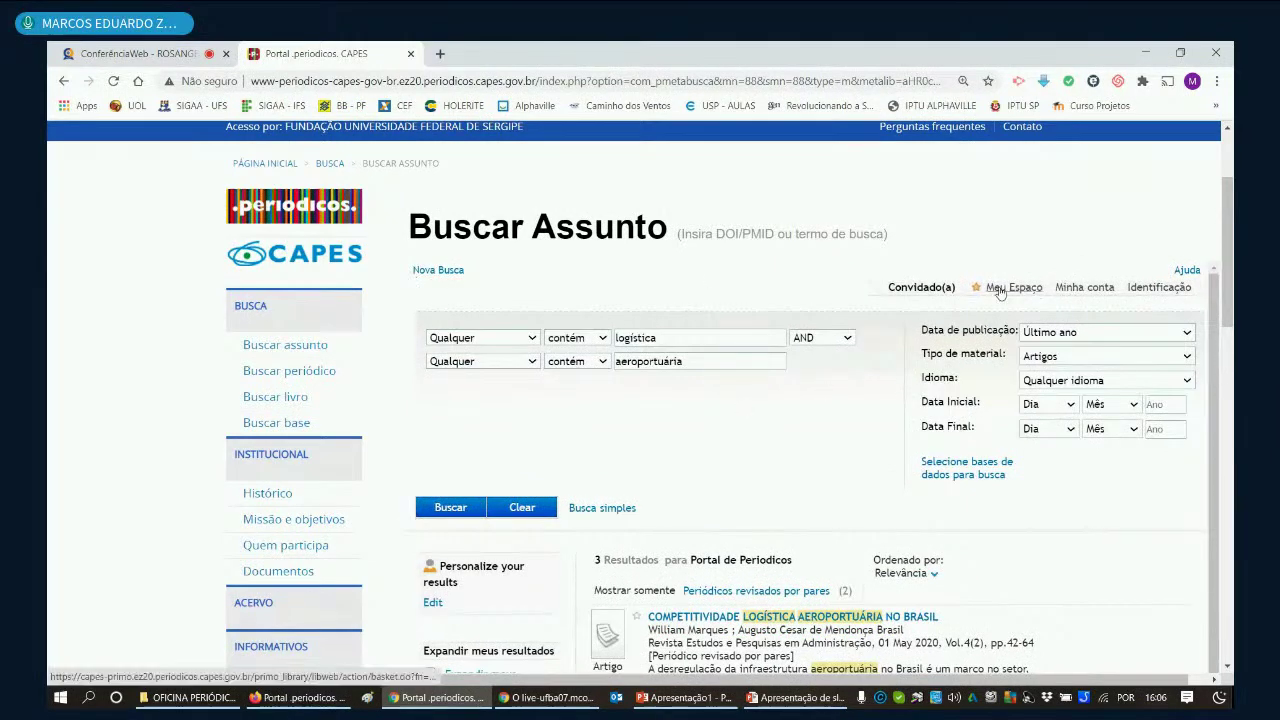
Step: Clear the second search term and run the search with only "logística"
{"action": "left_click_drag", "start_coordinate": [702, 359], "coordinate": [616, 361]}
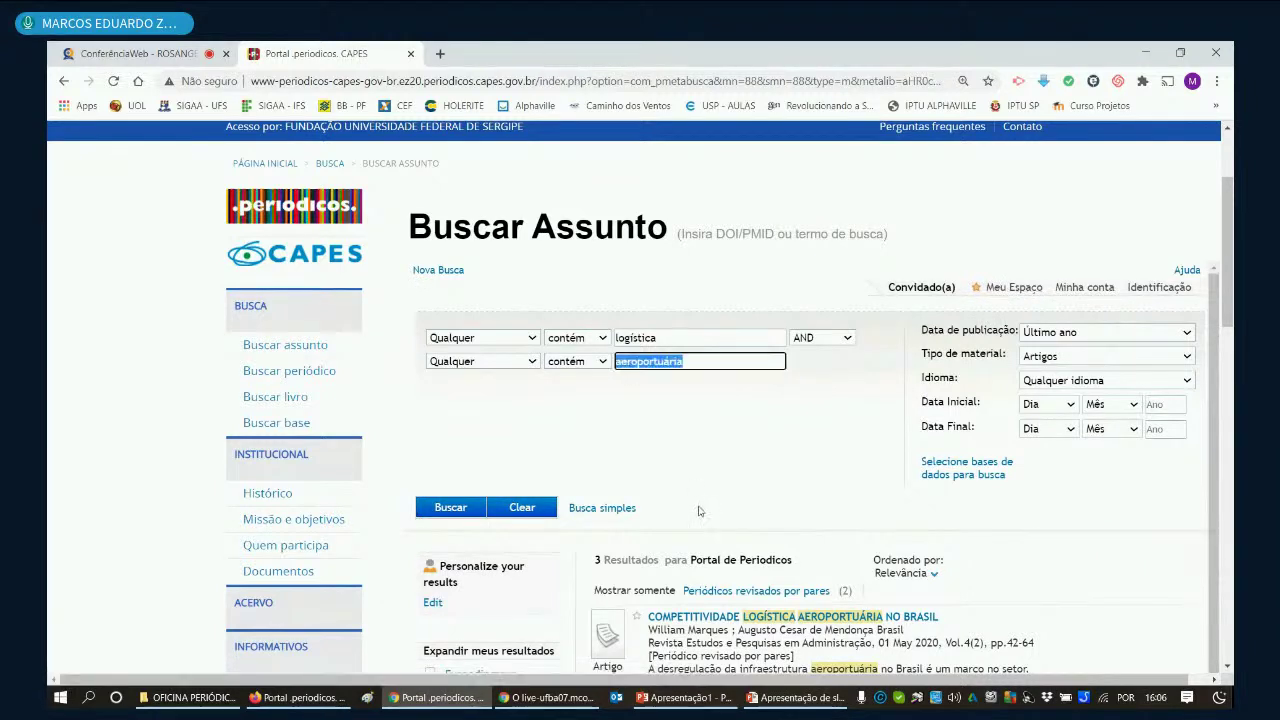
{"action": "key", "text": "BackSpace"}
{"action": "left_click", "coordinate": [696, 465]}
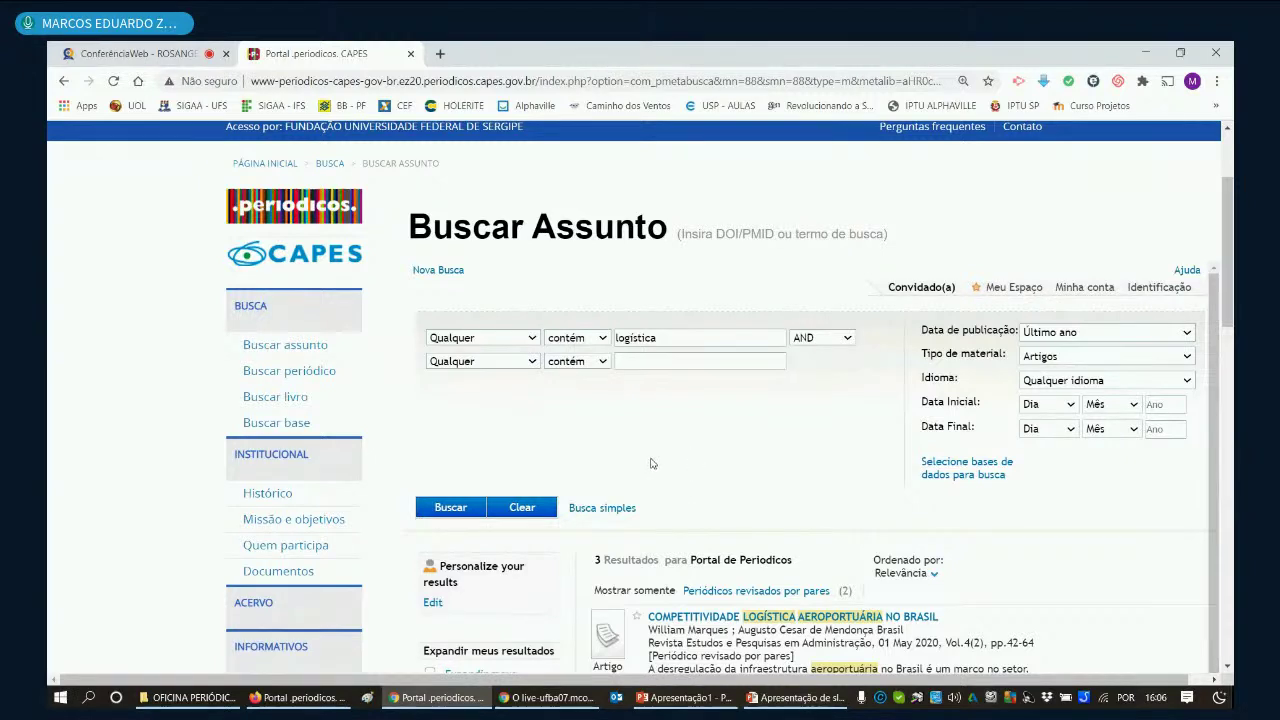
{"action": "left_click", "coordinate": [473, 509]}
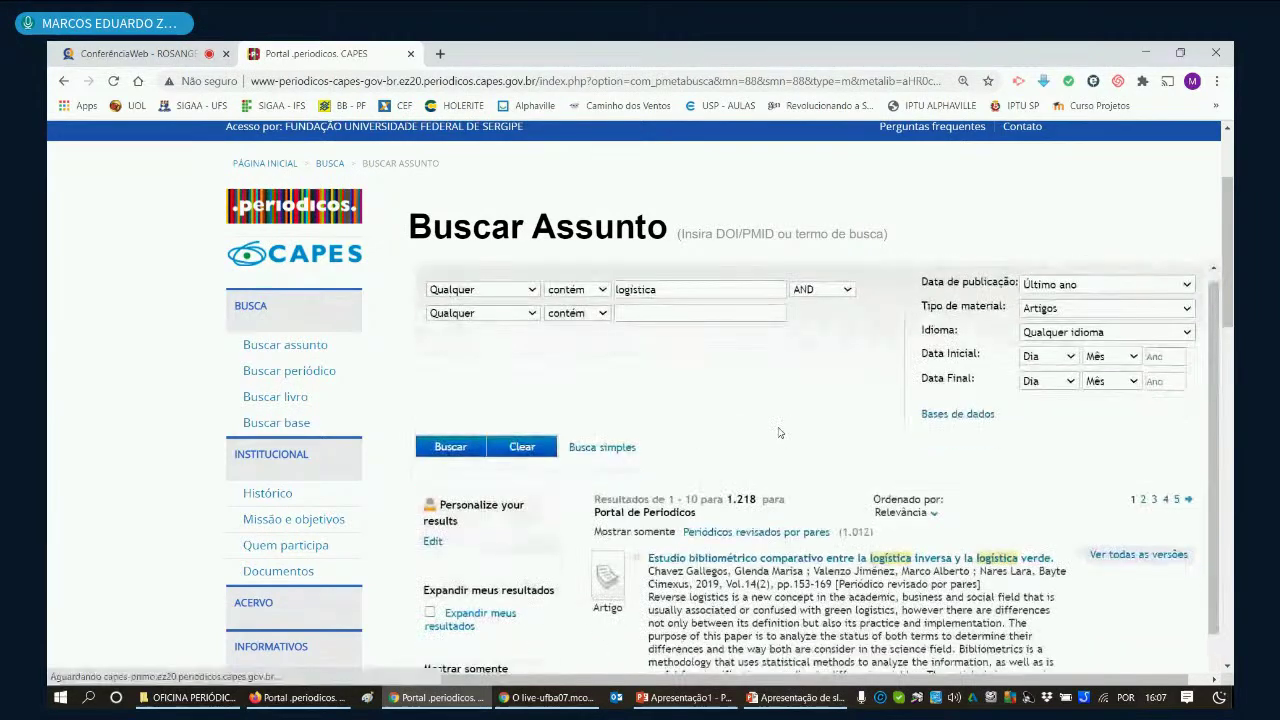
Step: Save the reverse-and-green logistics comparison, the humanitarian logistics article and the electronics reverse-logistics study from the results to Meu Espaço
{"action": "scroll", "coordinate": [780, 432], "scroll_direction": "down", "scroll_amount": 1}
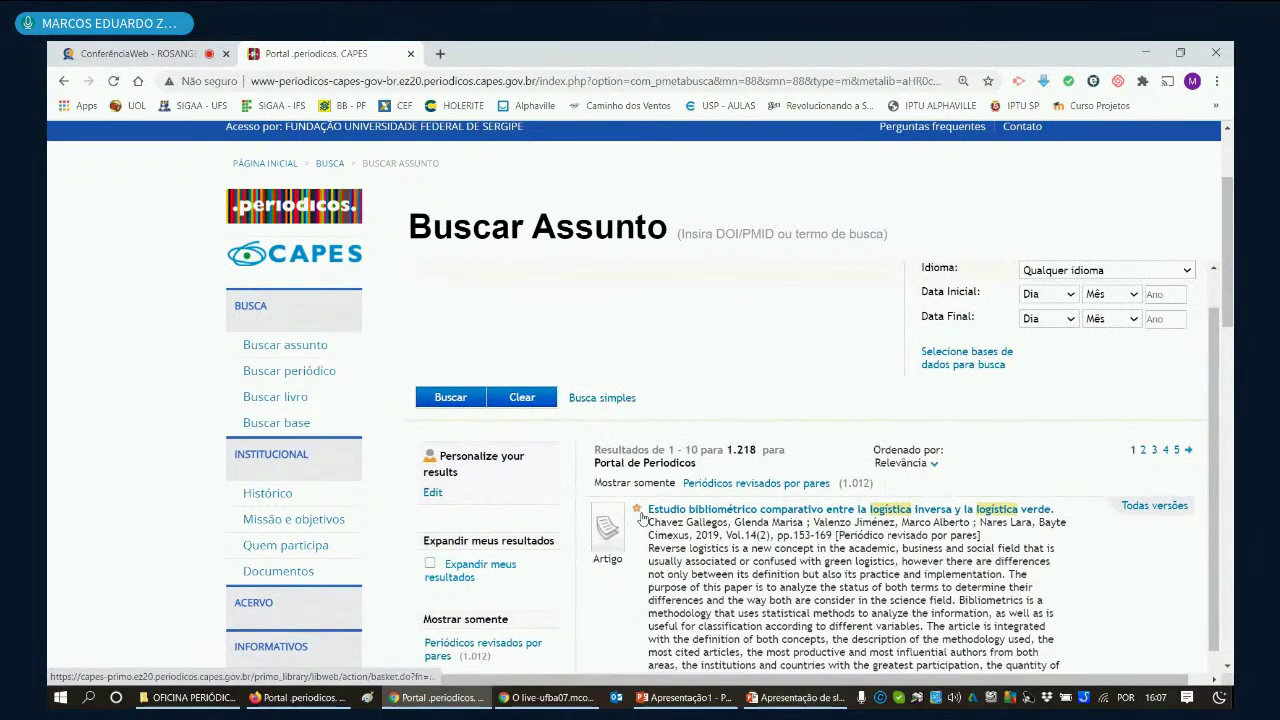
{"action": "scroll", "coordinate": [641, 513], "scroll_direction": "down", "scroll_amount": 3}
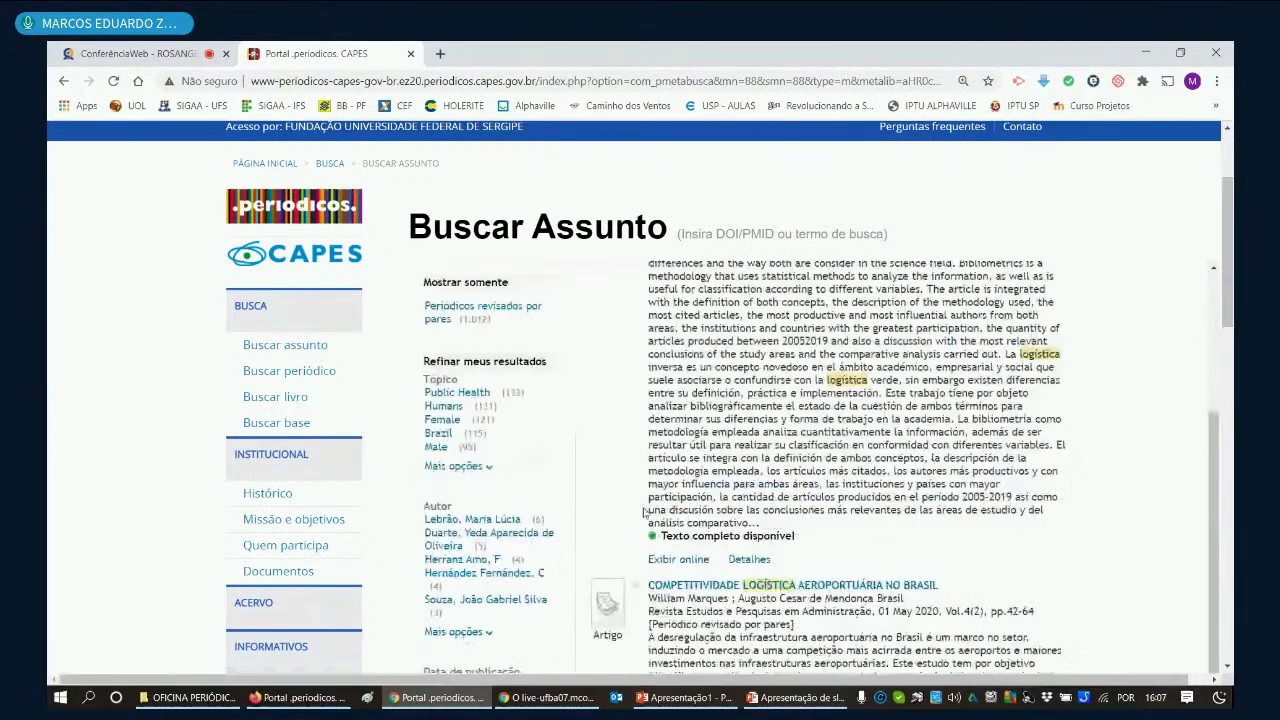
{"action": "scroll", "coordinate": [643, 512], "scroll_direction": "down", "scroll_amount": 2}
{"action": "scroll", "coordinate": [670, 480], "scroll_direction": "down", "scroll_amount": 2}
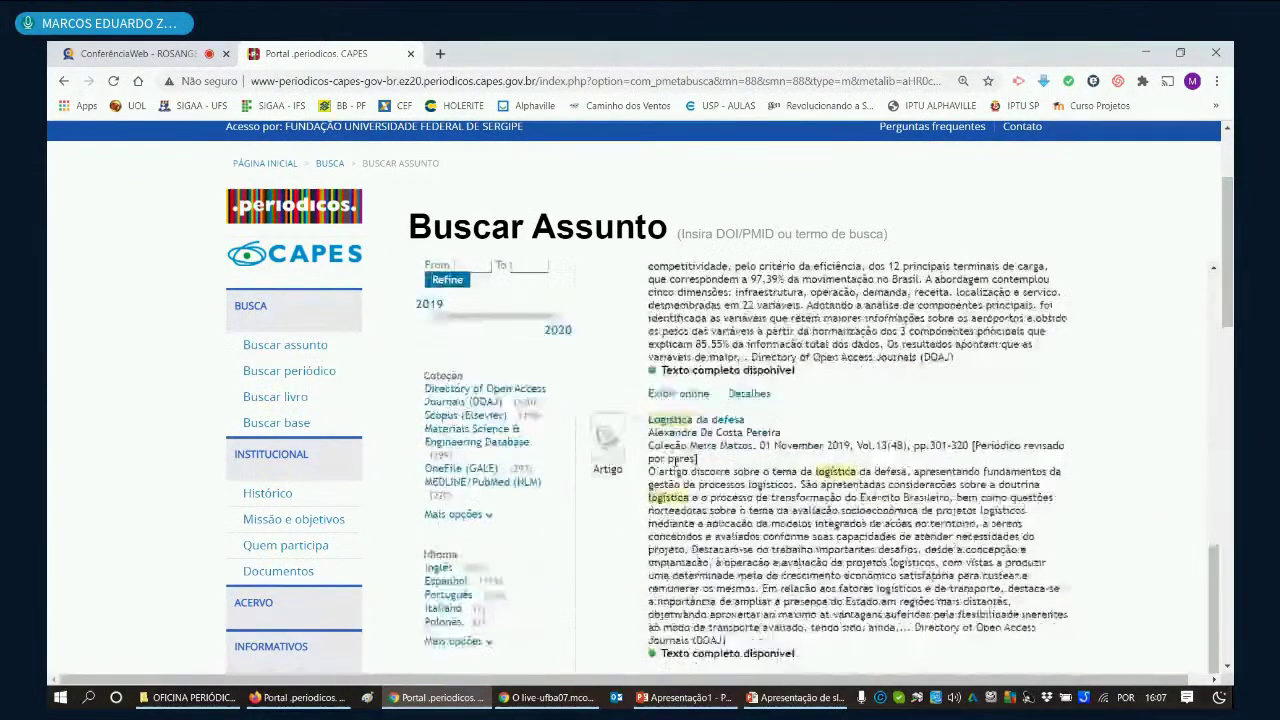
{"action": "scroll", "coordinate": [676, 462], "scroll_direction": "down", "scroll_amount": 2}
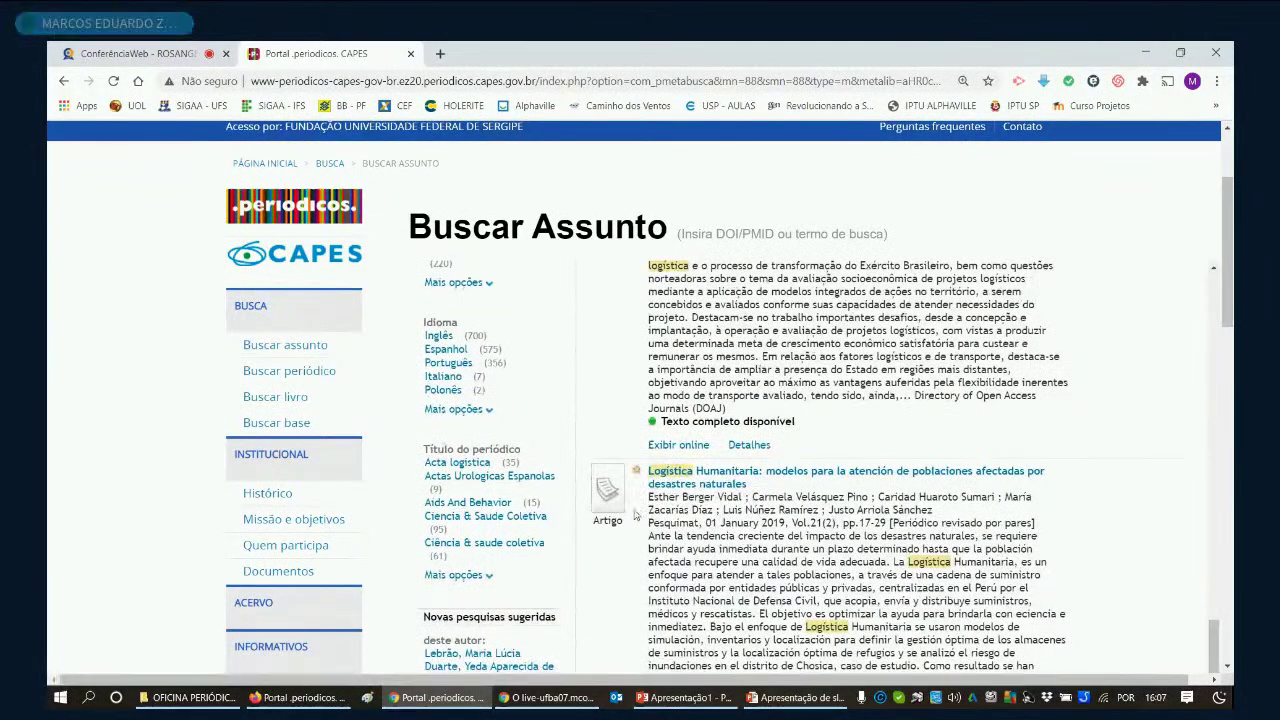
{"action": "scroll", "coordinate": [636, 514], "scroll_direction": "down", "scroll_amount": 2}
{"action": "scroll", "coordinate": [634, 514], "scroll_direction": "down", "scroll_amount": 1}
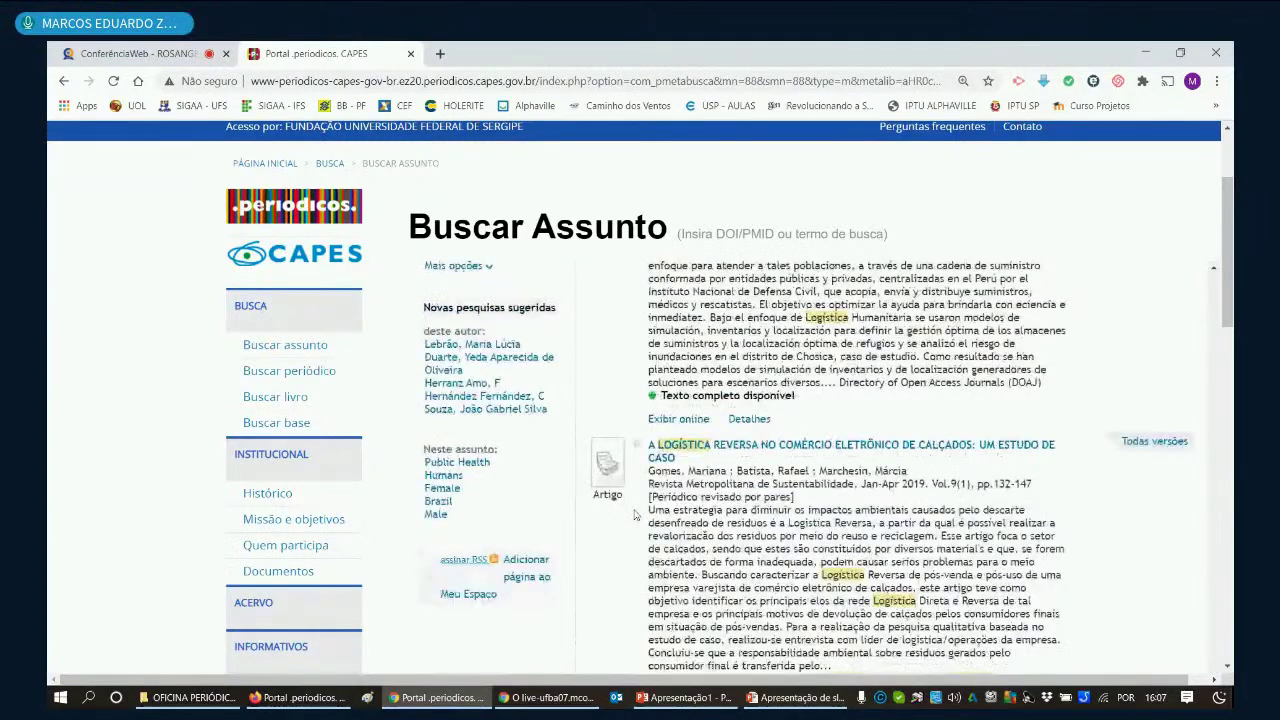
{"action": "scroll", "coordinate": [634, 514], "scroll_direction": "down", "scroll_amount": 1}
{"action": "scroll", "coordinate": [636, 450], "scroll_direction": "down", "scroll_amount": 1}
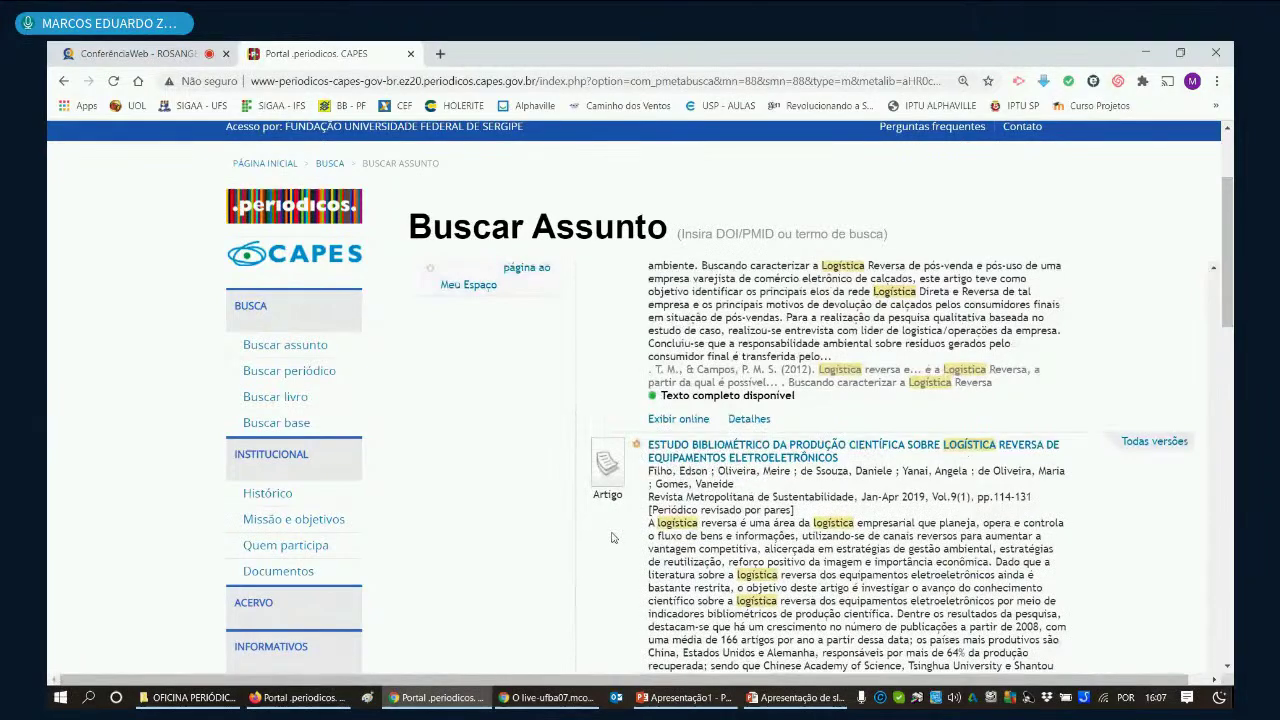
{"action": "scroll", "coordinate": [613, 538], "scroll_direction": "down", "scroll_amount": 2}
{"action": "scroll", "coordinate": [613, 538], "scroll_direction": "down", "scroll_amount": 2}
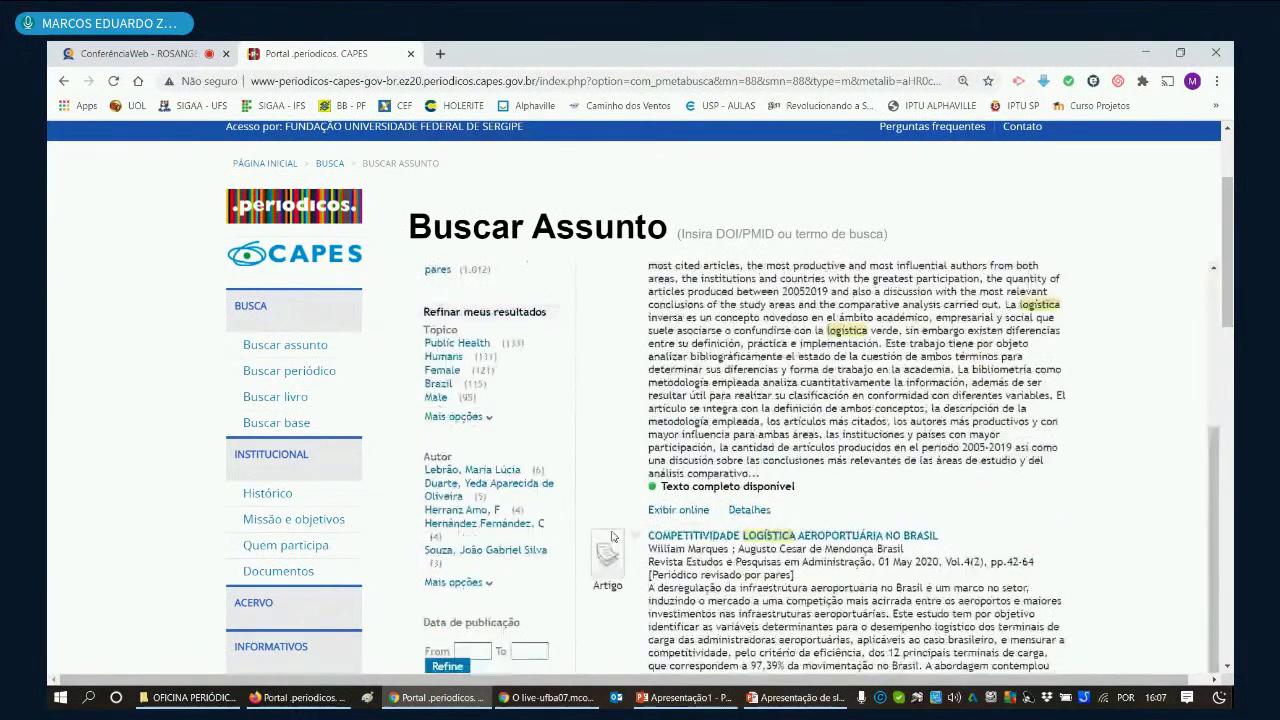
Step: Open Meu Espaço and examine the saved article list, the first article's details and the identification notice for permanent storage
{"action": "scroll", "coordinate": [613, 538], "scroll_direction": "up", "scroll_amount": 5}
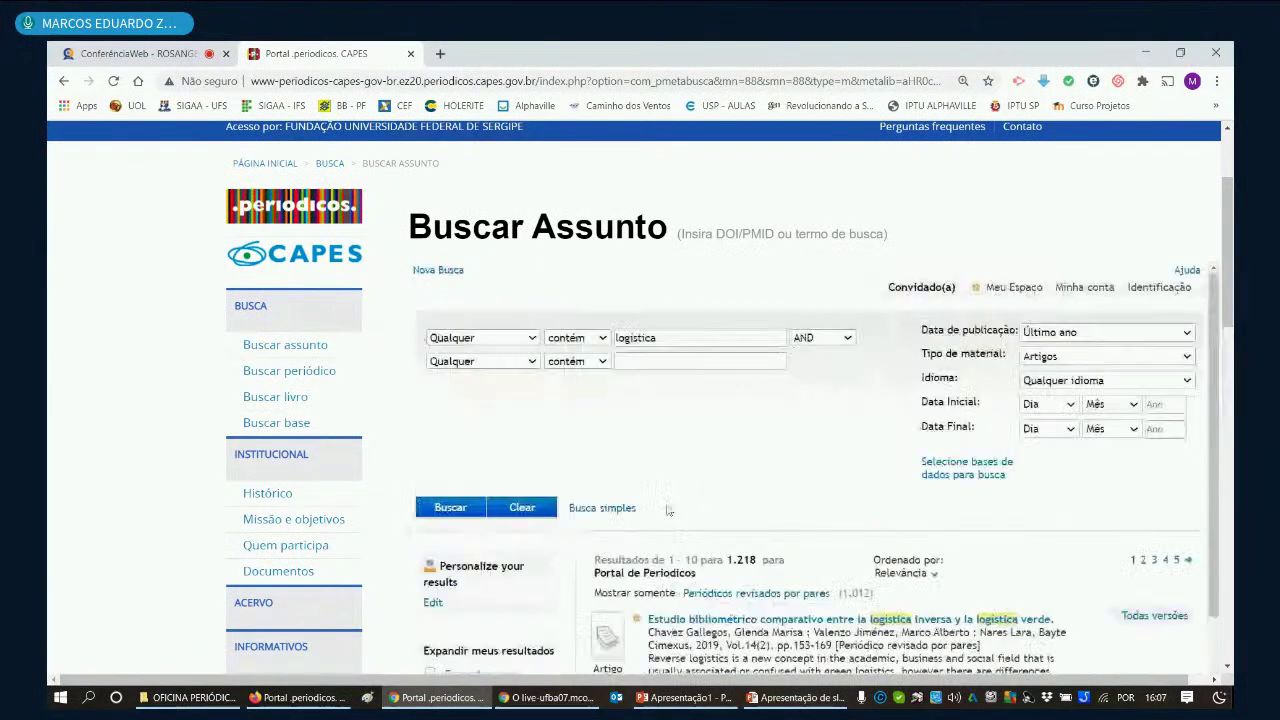
{"action": "left_click", "coordinate": [1009, 290]}
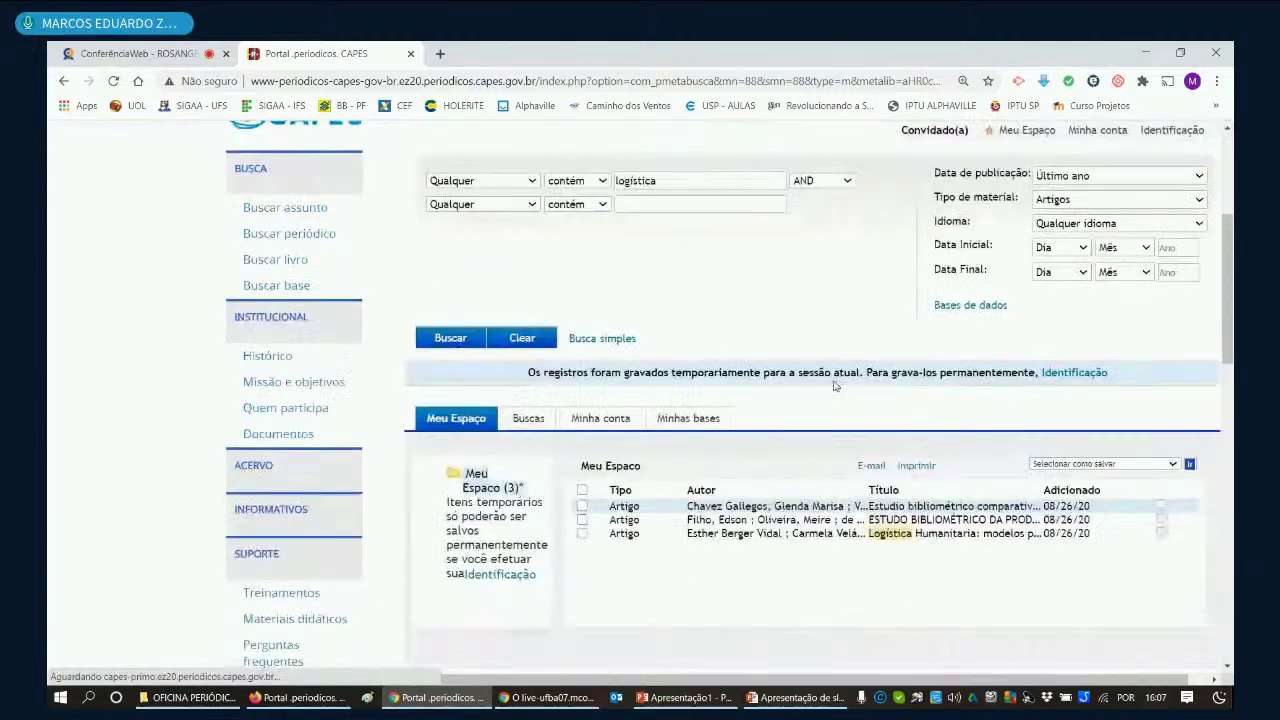
{"action": "scroll", "coordinate": [850, 450], "scroll_direction": "down", "scroll_amount": 1}
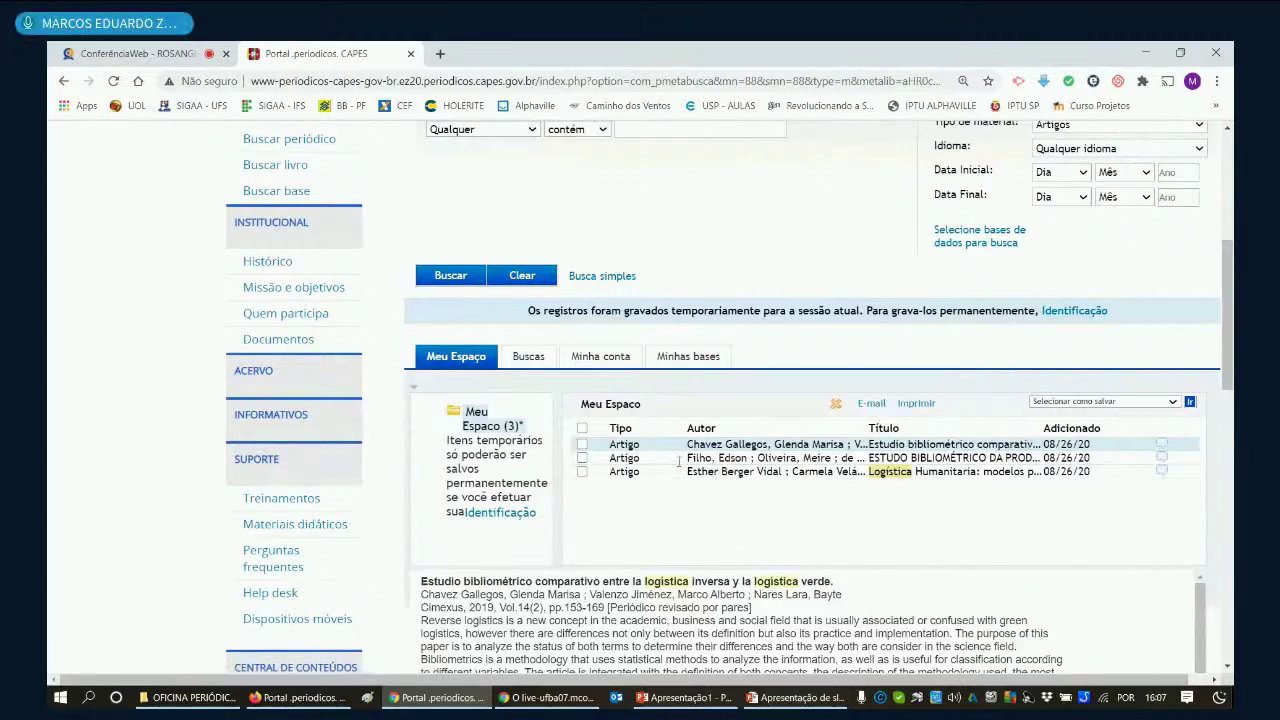
{"action": "scroll", "coordinate": [679, 461], "scroll_direction": "down", "scroll_amount": 3}
{"action": "scroll", "coordinate": [743, 444], "scroll_direction": "up", "scroll_amount": 1}
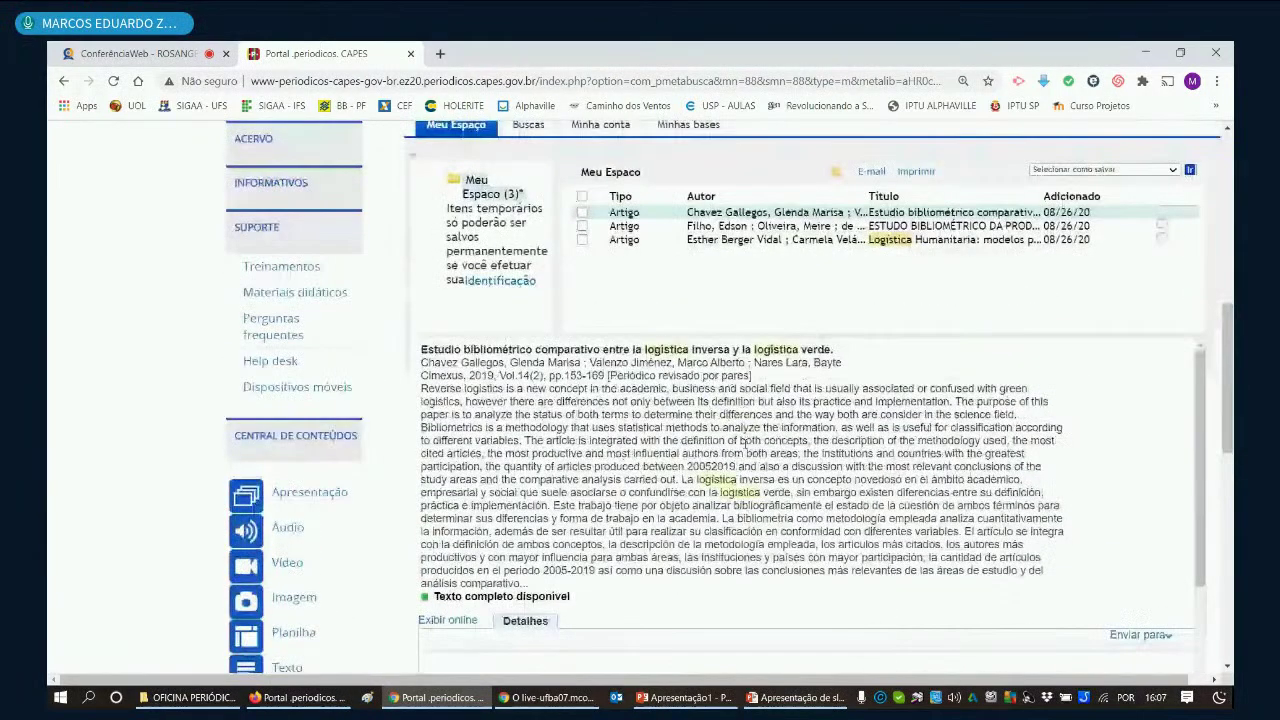
{"action": "scroll", "coordinate": [743, 444], "scroll_direction": "down", "scroll_amount": 5}
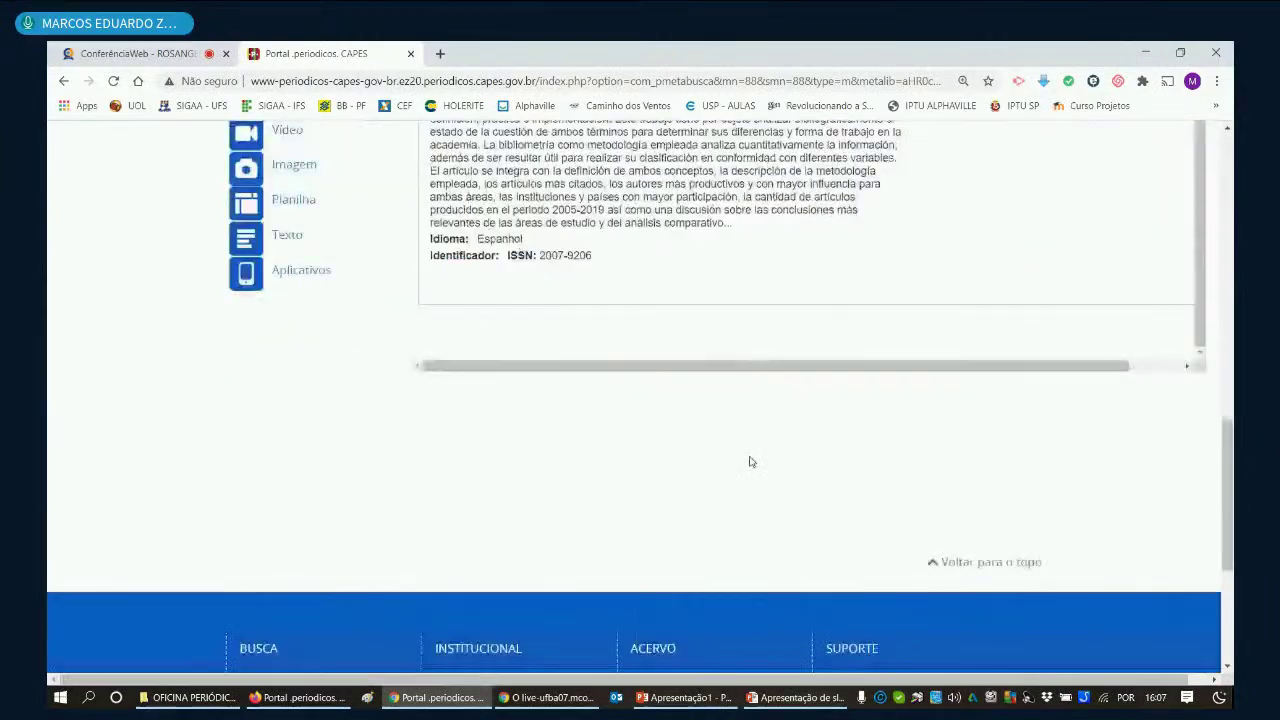
{"action": "scroll", "coordinate": [750, 455], "scroll_direction": "up", "scroll_amount": 3}
{"action": "scroll", "coordinate": [752, 460], "scroll_direction": "up", "scroll_amount": 5}
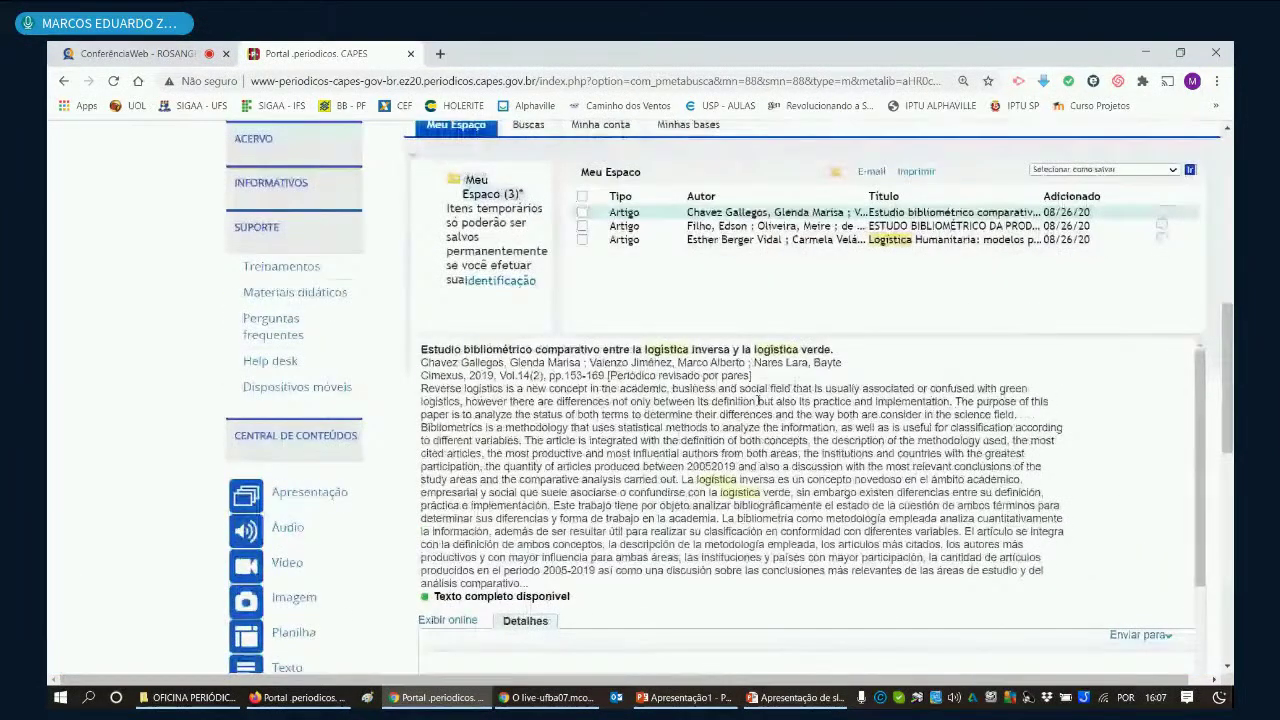
{"action": "scroll", "coordinate": [490, 388], "scroll_direction": "up", "scroll_amount": 2}
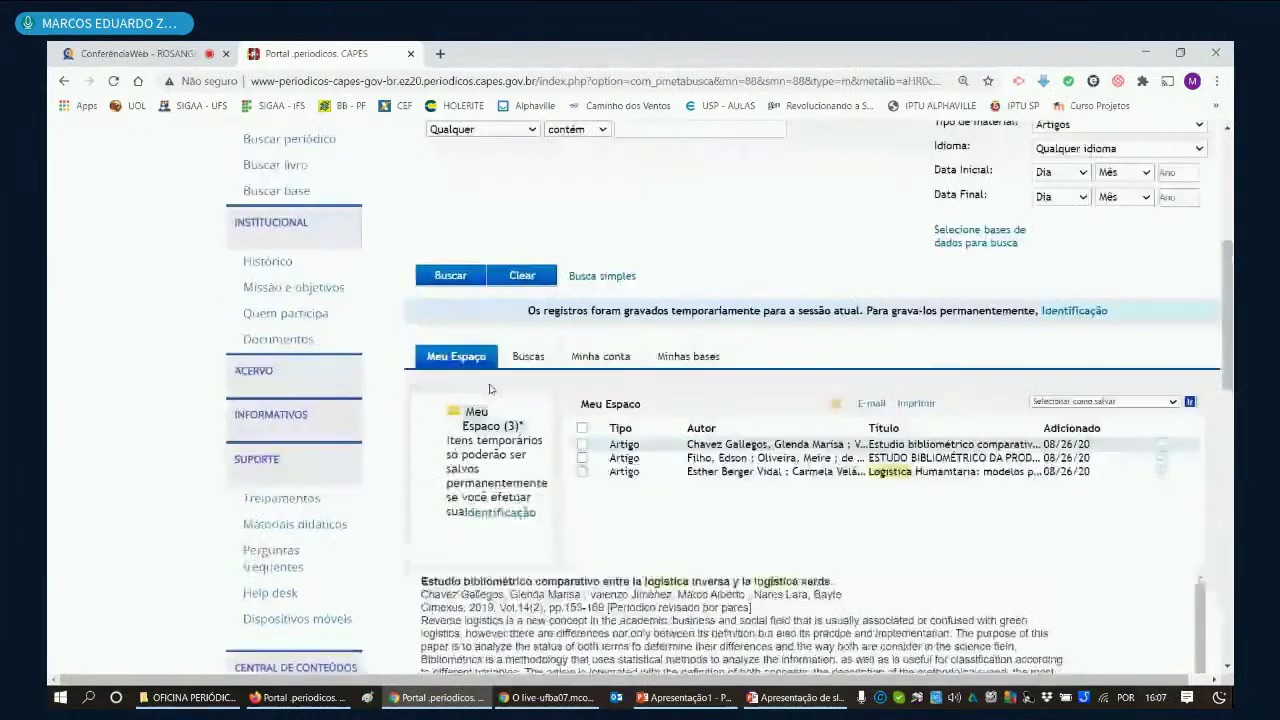
{"action": "scroll", "coordinate": [885, 407], "scroll_direction": "up", "scroll_amount": 1}
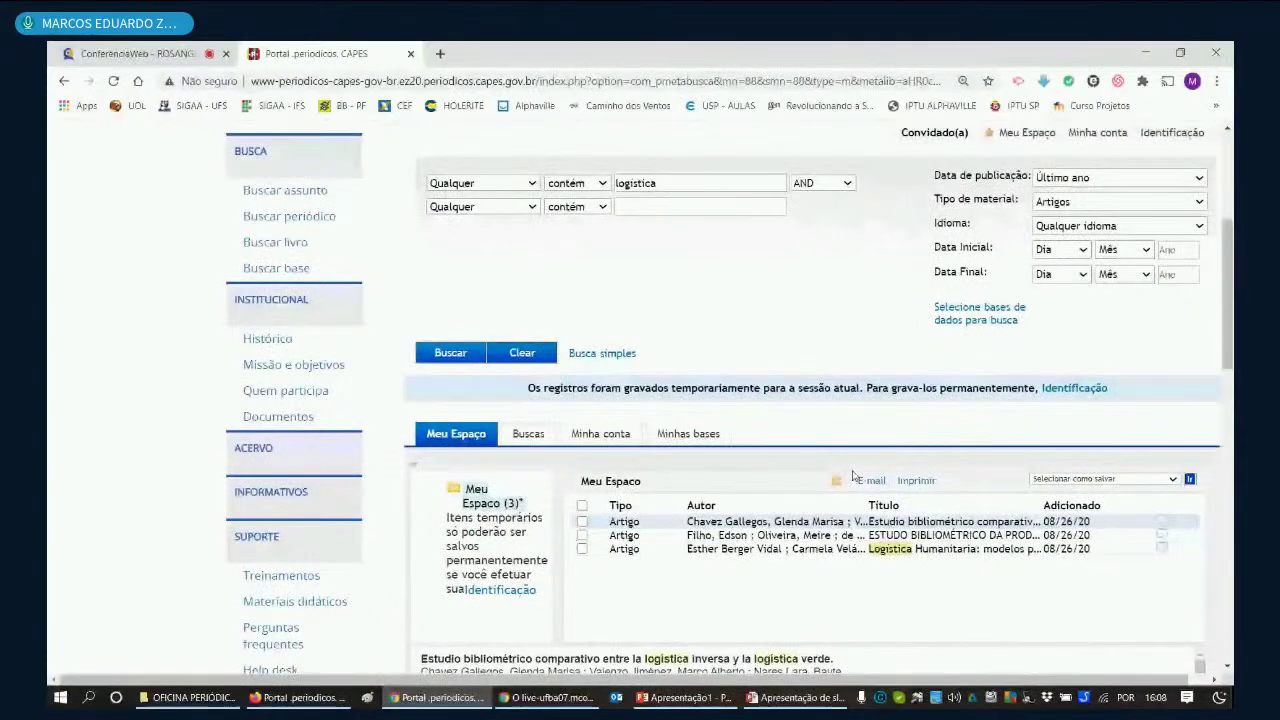
{"action": "scroll", "coordinate": [860, 430], "scroll_direction": "up", "scroll_amount": 1}
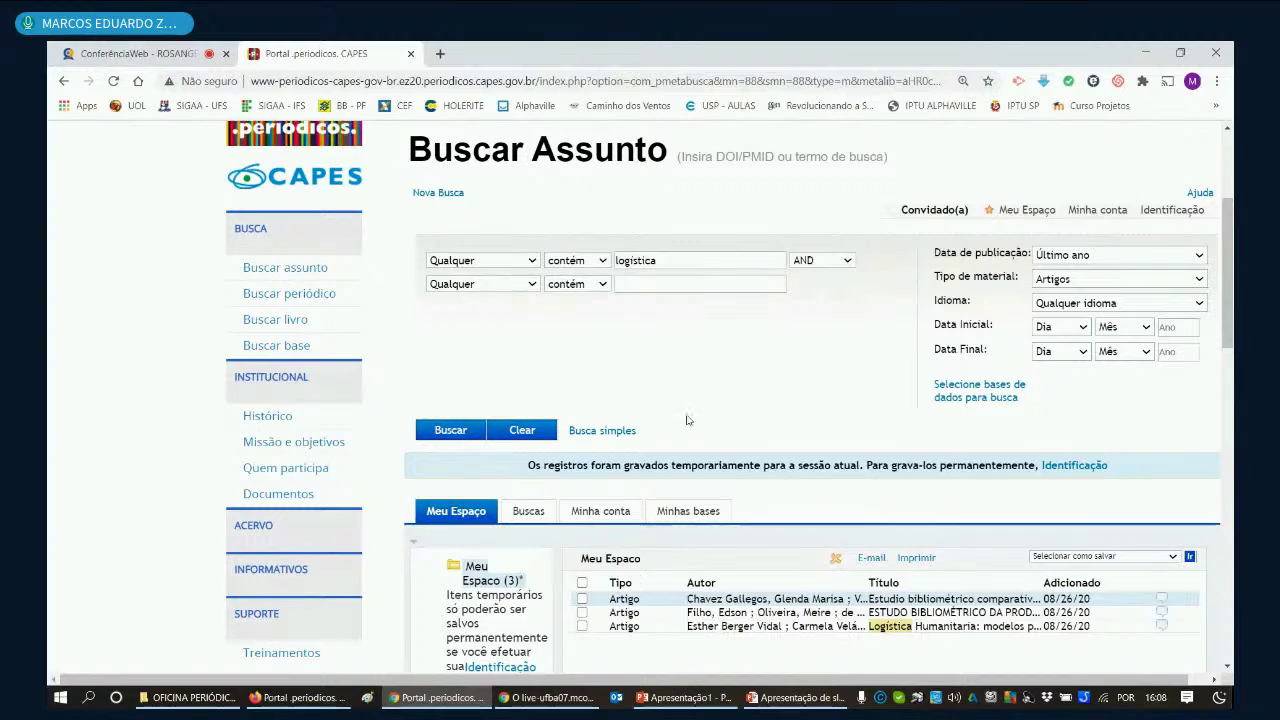
{"action": "scroll", "coordinate": [694, 428], "scroll_direction": "down", "scroll_amount": 1}
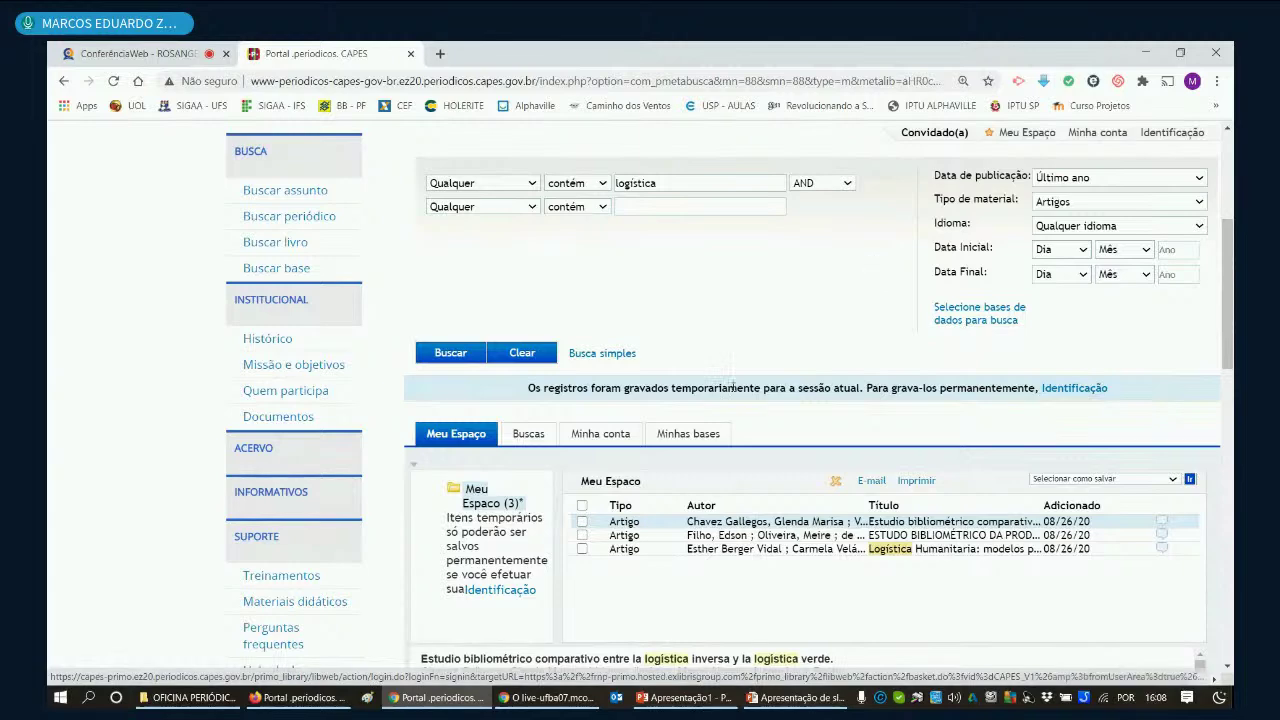
{"action": "scroll", "coordinate": [733, 387], "scroll_direction": "up", "scroll_amount": 3}
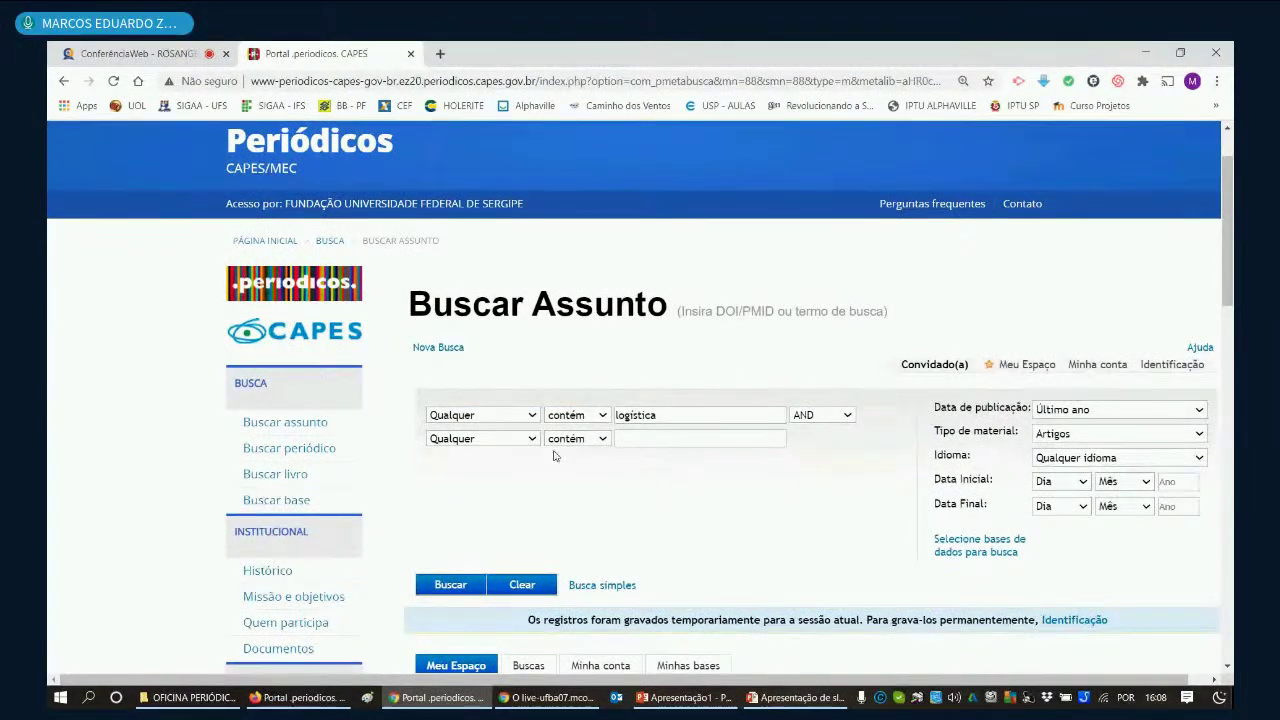
{"action": "scroll", "coordinate": [714, 480], "scroll_direction": "down", "scroll_amount": 2}
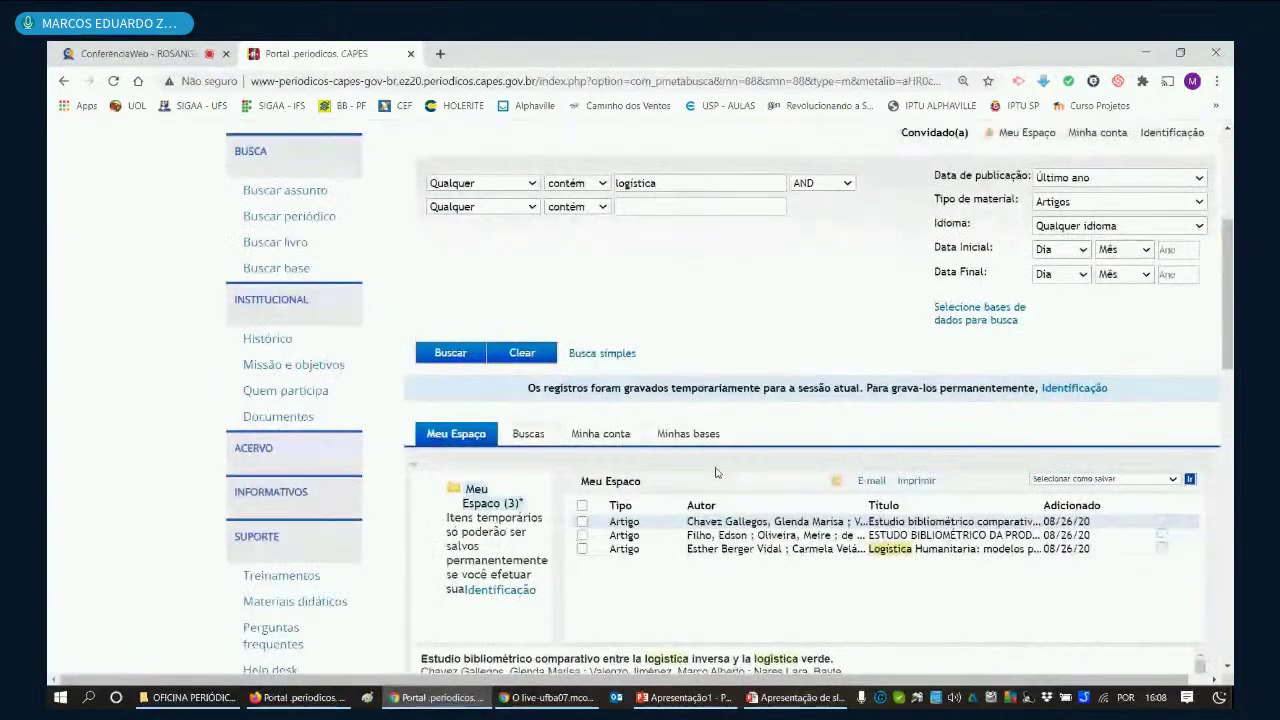
{"action": "scroll", "coordinate": [715, 472], "scroll_direction": "up", "scroll_amount": 2}
Step: Switch to the PowerPoint slide show and advance to the slide explaining the AND, OR and NOT operators
{"action": "mouse_move", "coordinate": [797, 697]}
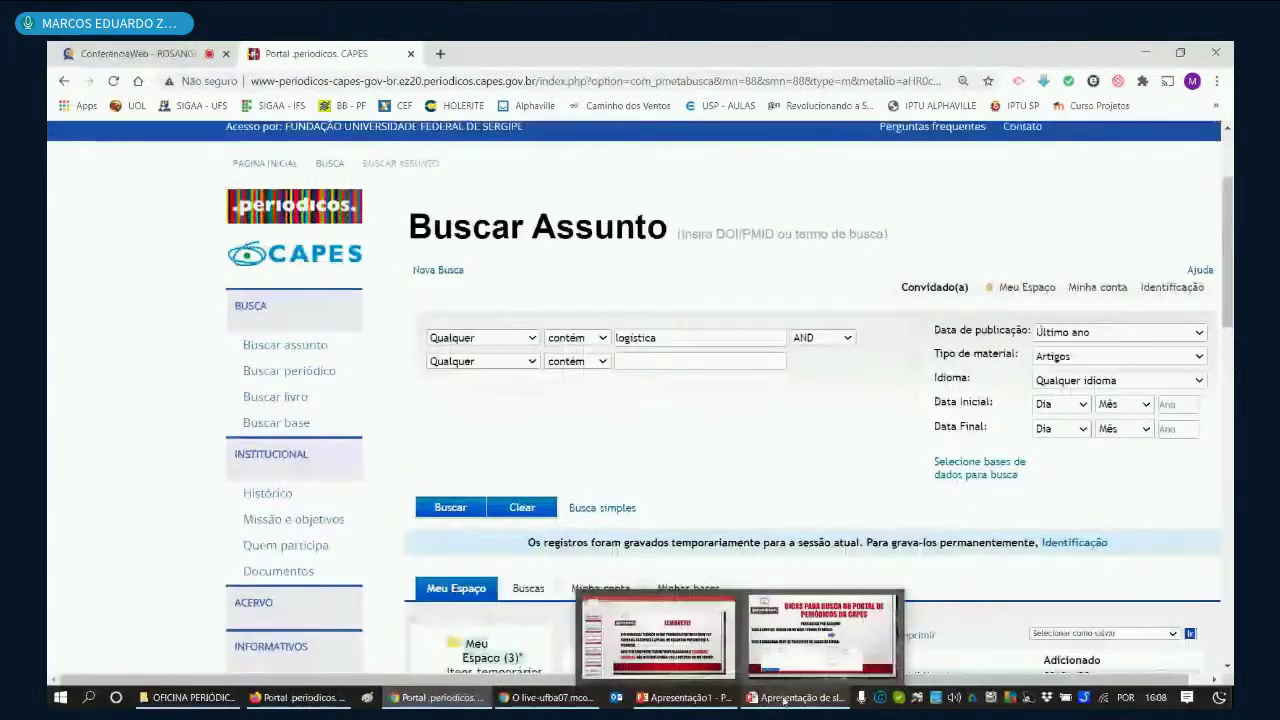
{"action": "left_click", "coordinate": [797, 652]}
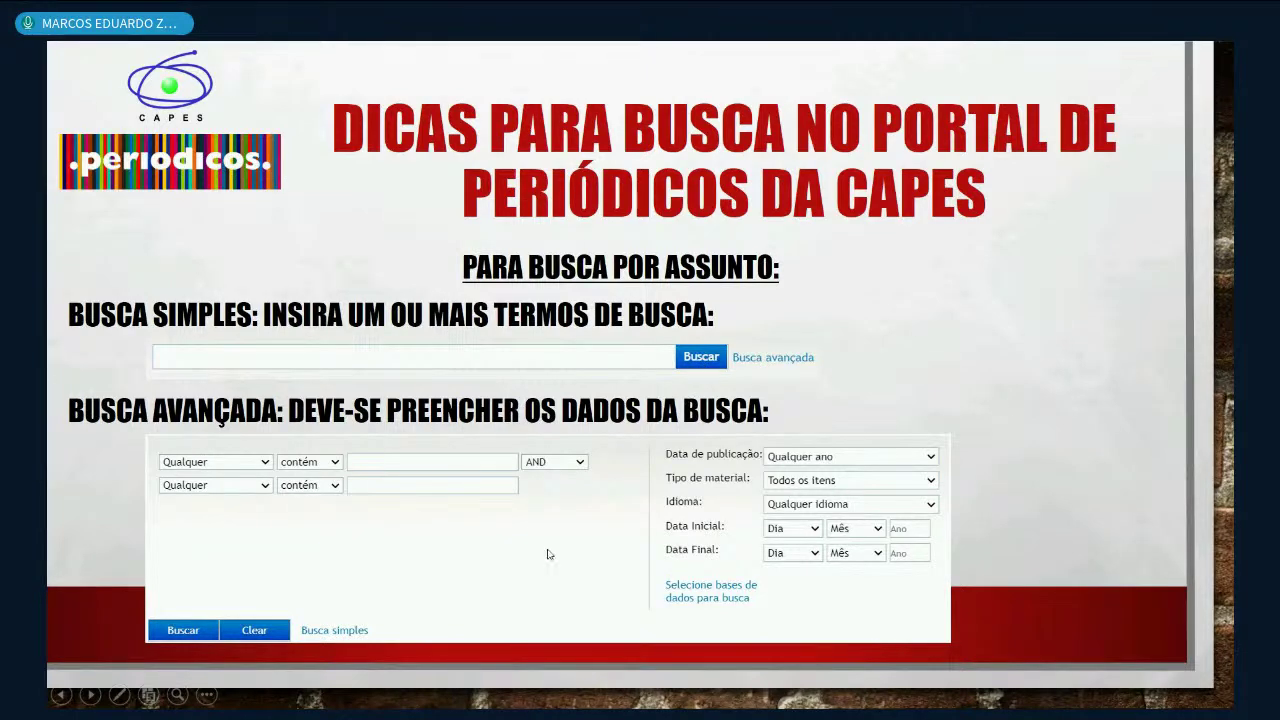
{"action": "left_click", "coordinate": [895, 353]}
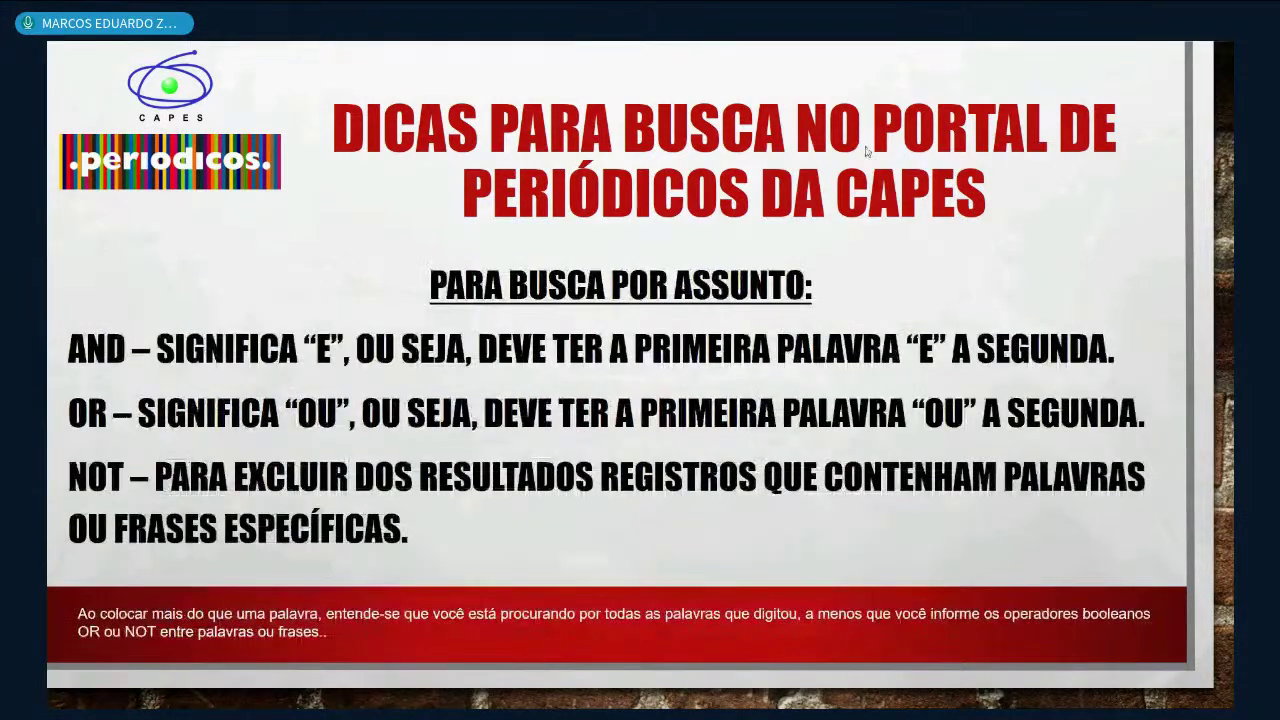
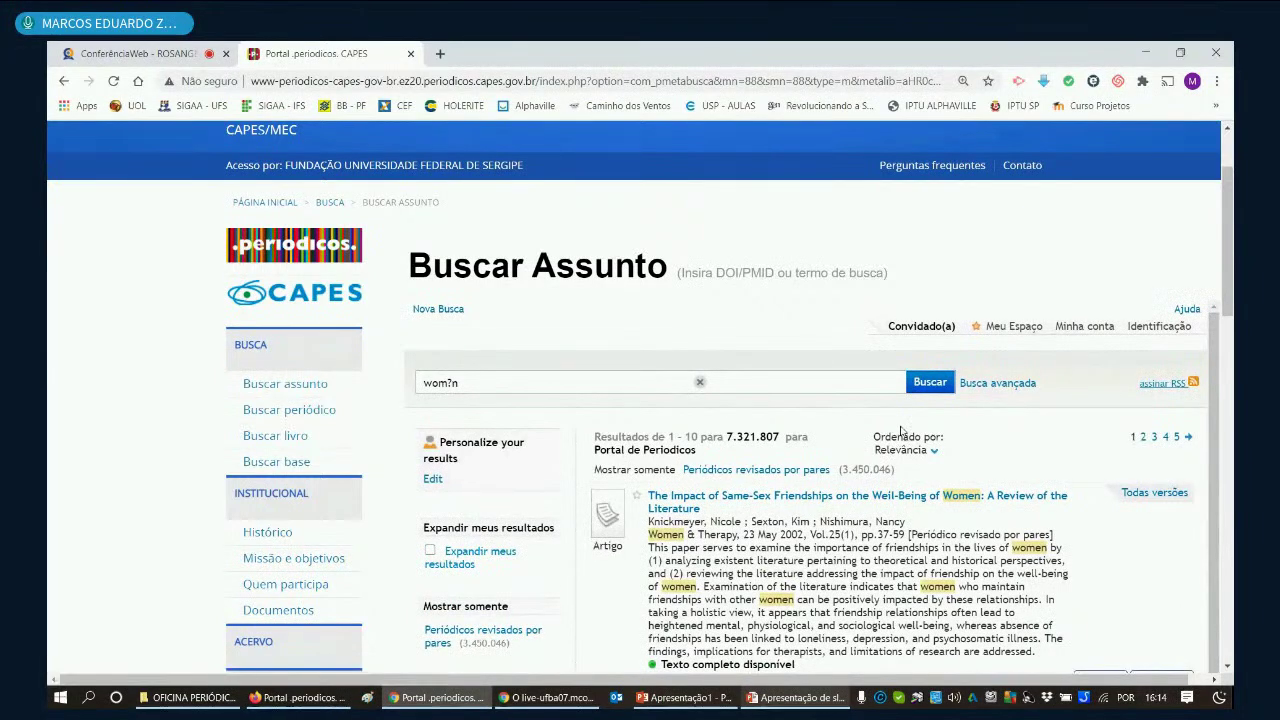
Step: Examine the first page of results for "wom?n", checking which word forms are highlighted in titles and abstracts
{"action": "scroll", "coordinate": [900, 430], "scroll_direction": "down", "scroll_amount": 2}
{"action": "scroll", "coordinate": [935, 510], "scroll_direction": "down", "scroll_amount": 4}
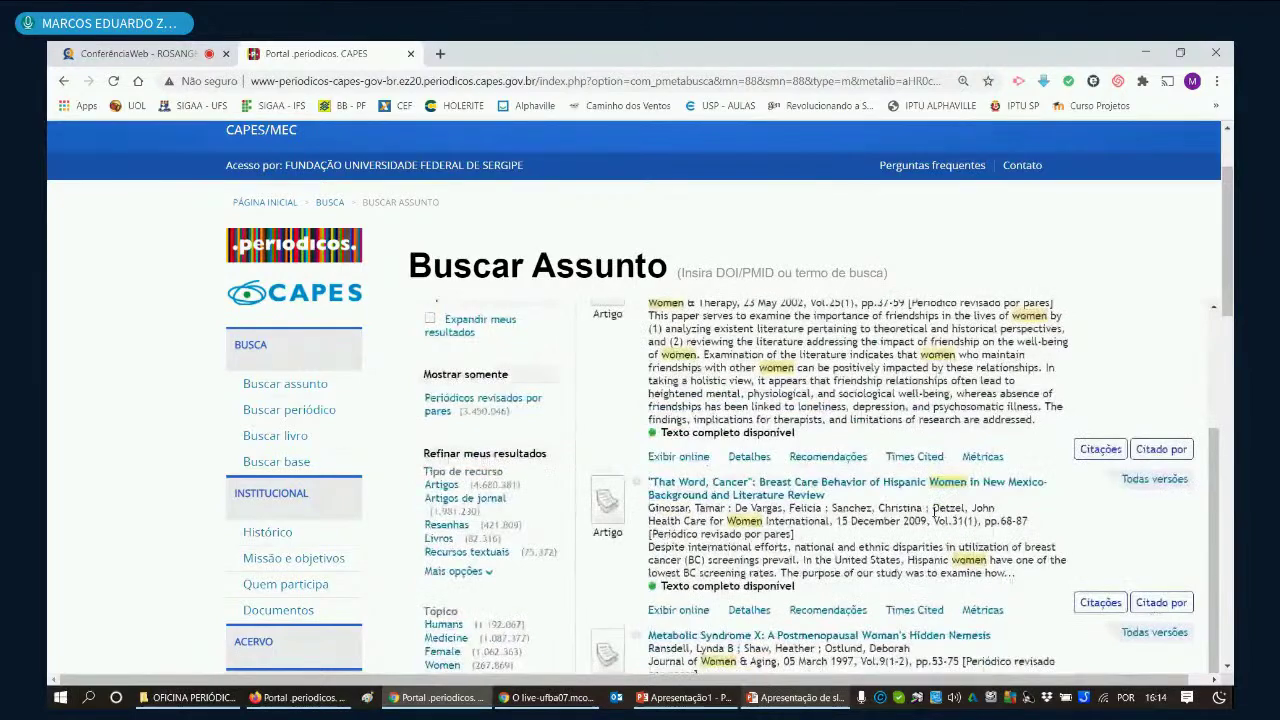
{"action": "scroll", "coordinate": [935, 510], "scroll_direction": "down", "scroll_amount": 9}
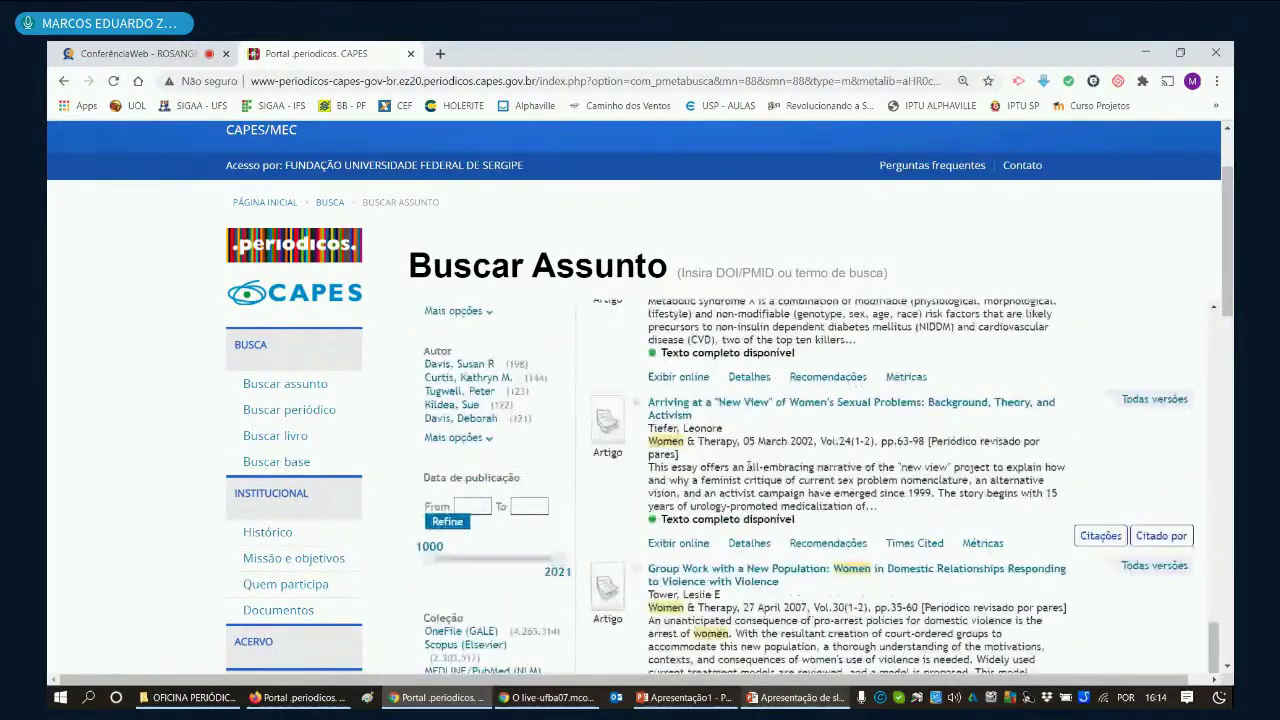
{"action": "scroll", "coordinate": [748, 466], "scroll_direction": "down", "scroll_amount": 5}
{"action": "scroll", "coordinate": [748, 480], "scroll_direction": "down", "scroll_amount": 3}
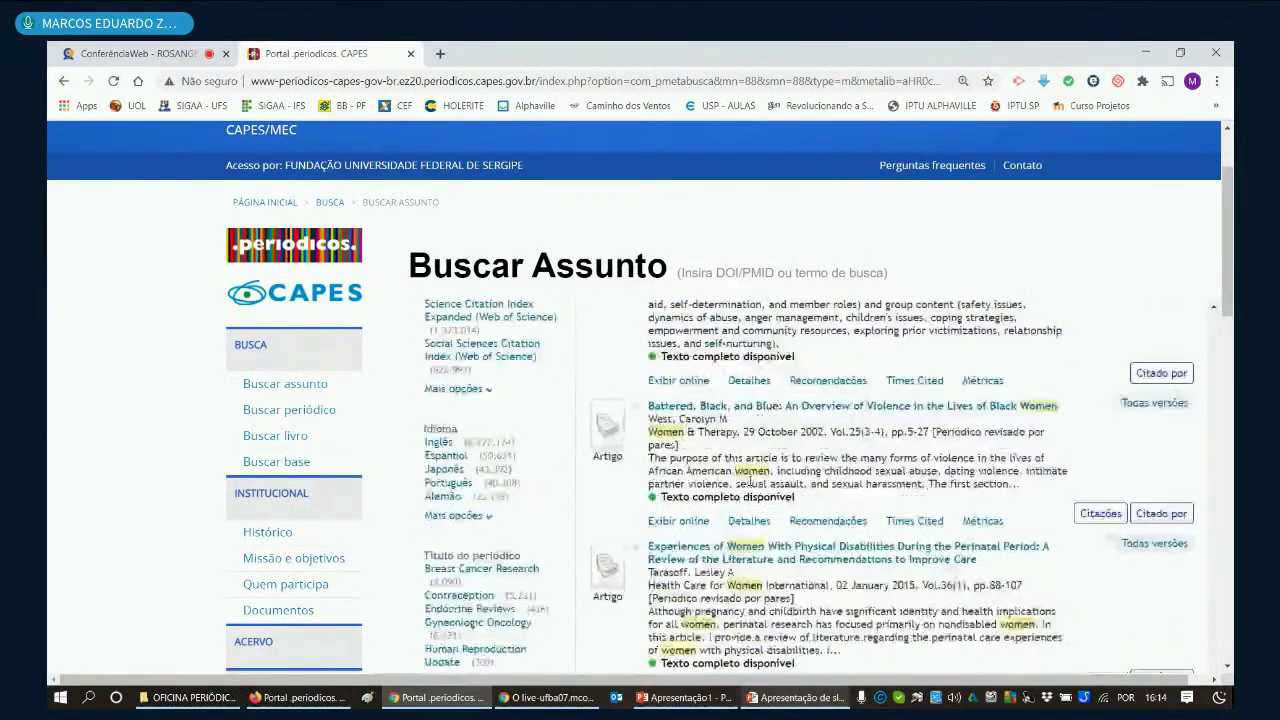
{"action": "scroll", "coordinate": [748, 480], "scroll_direction": "down", "scroll_amount": 3}
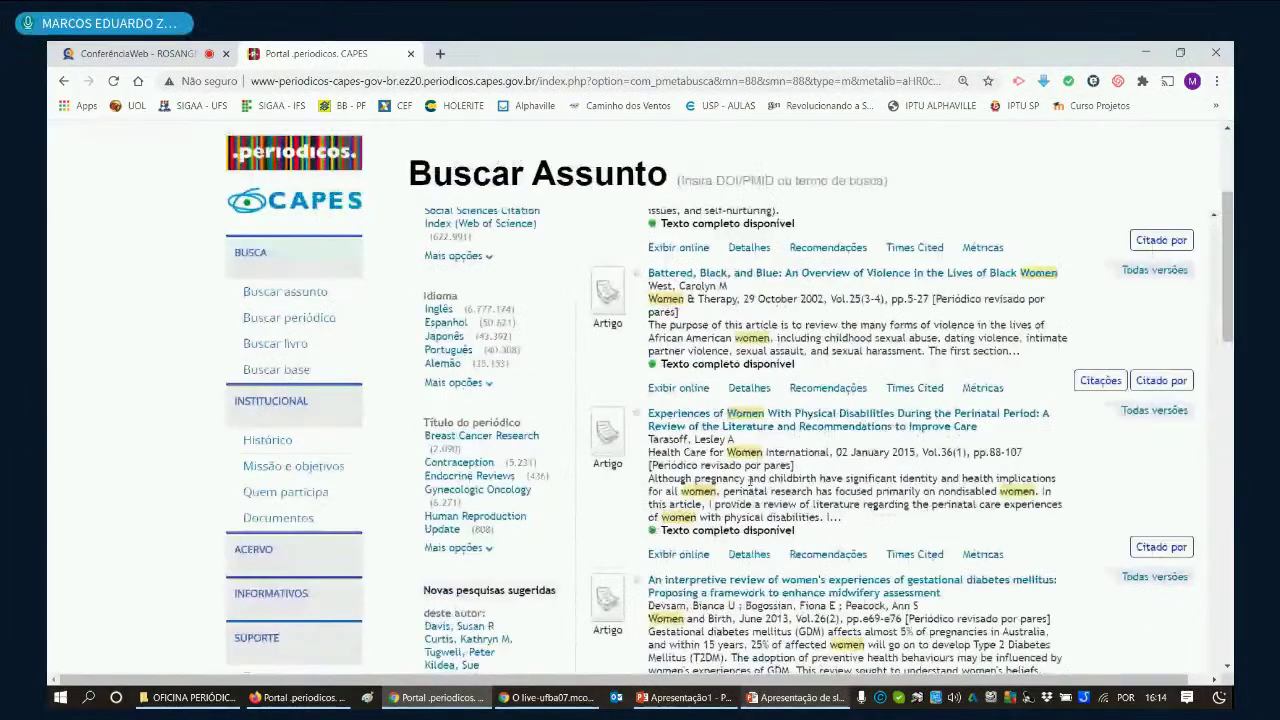
{"action": "scroll", "coordinate": [749, 482], "scroll_direction": "down", "scroll_amount": 9}
{"action": "scroll", "coordinate": [748, 482], "scroll_direction": "down", "scroll_amount": 6}
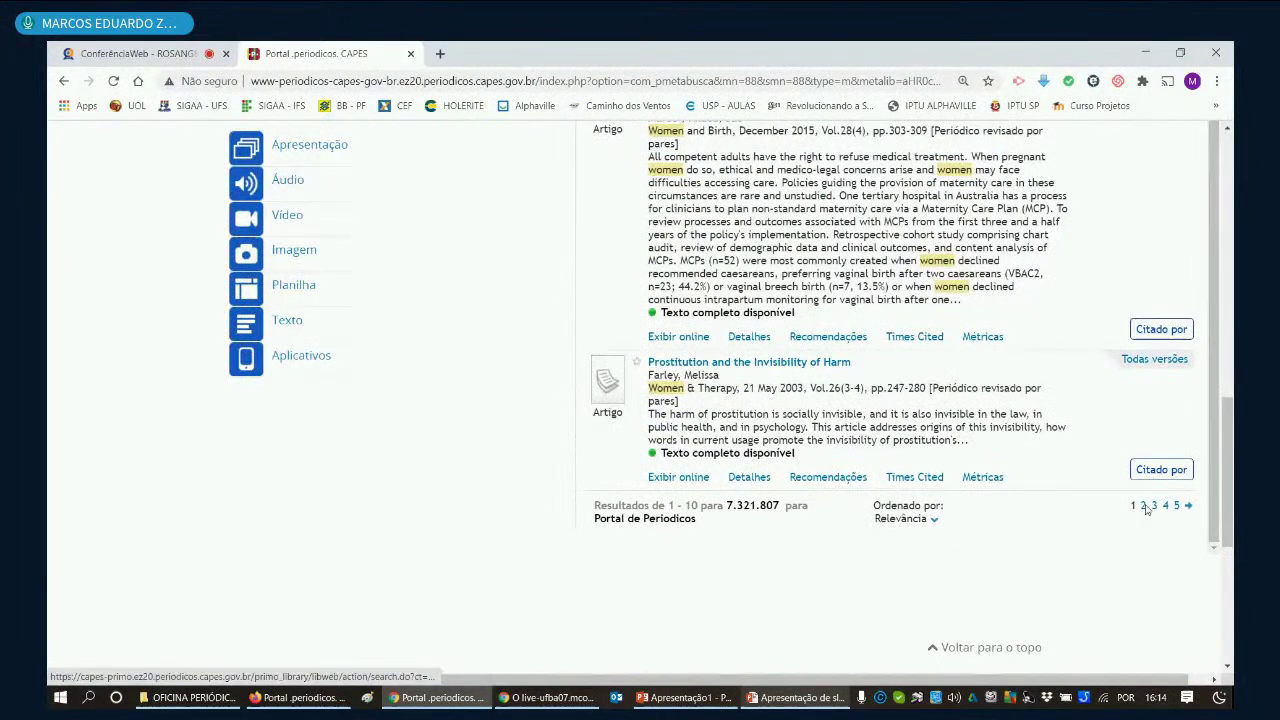
Step: Open the second page of "wom?n" results and check the highlighted word forms, marking "pregnant woman is" in the prenatal exercise abstract
{"action": "left_click", "coordinate": [1144, 508]}
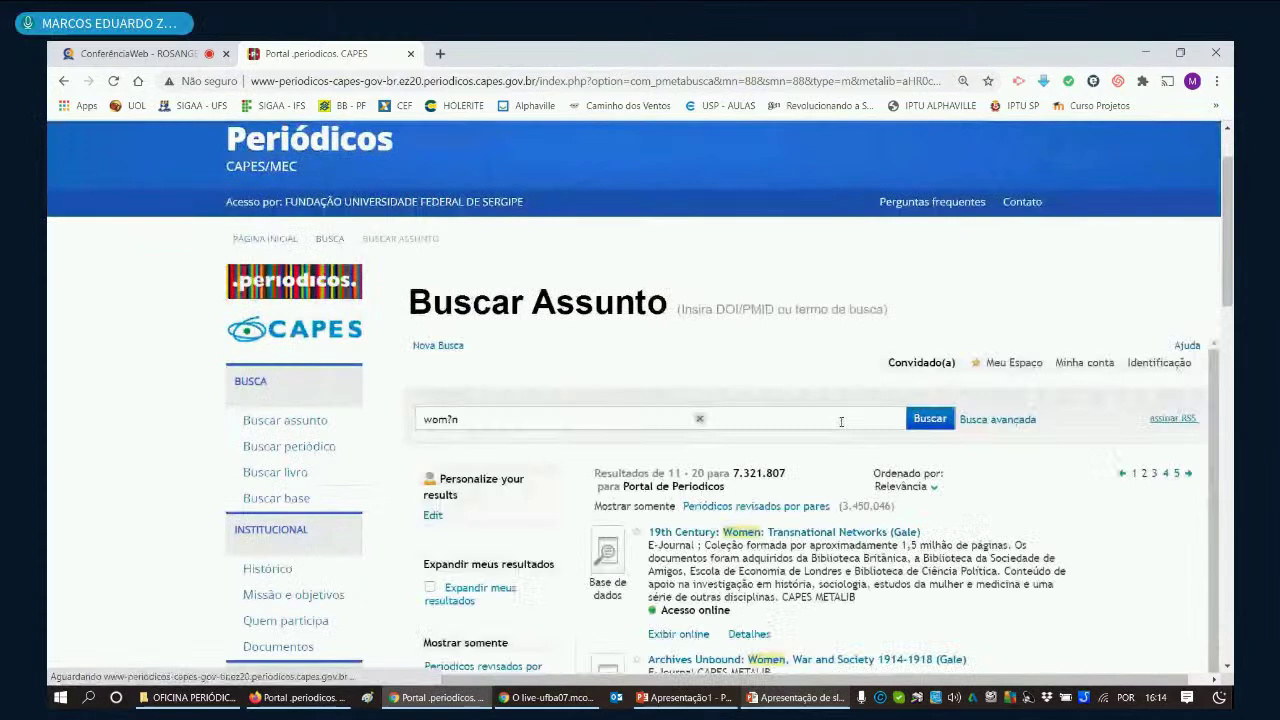
{"action": "scroll", "coordinate": [872, 473], "scroll_direction": "down", "scroll_amount": 5}
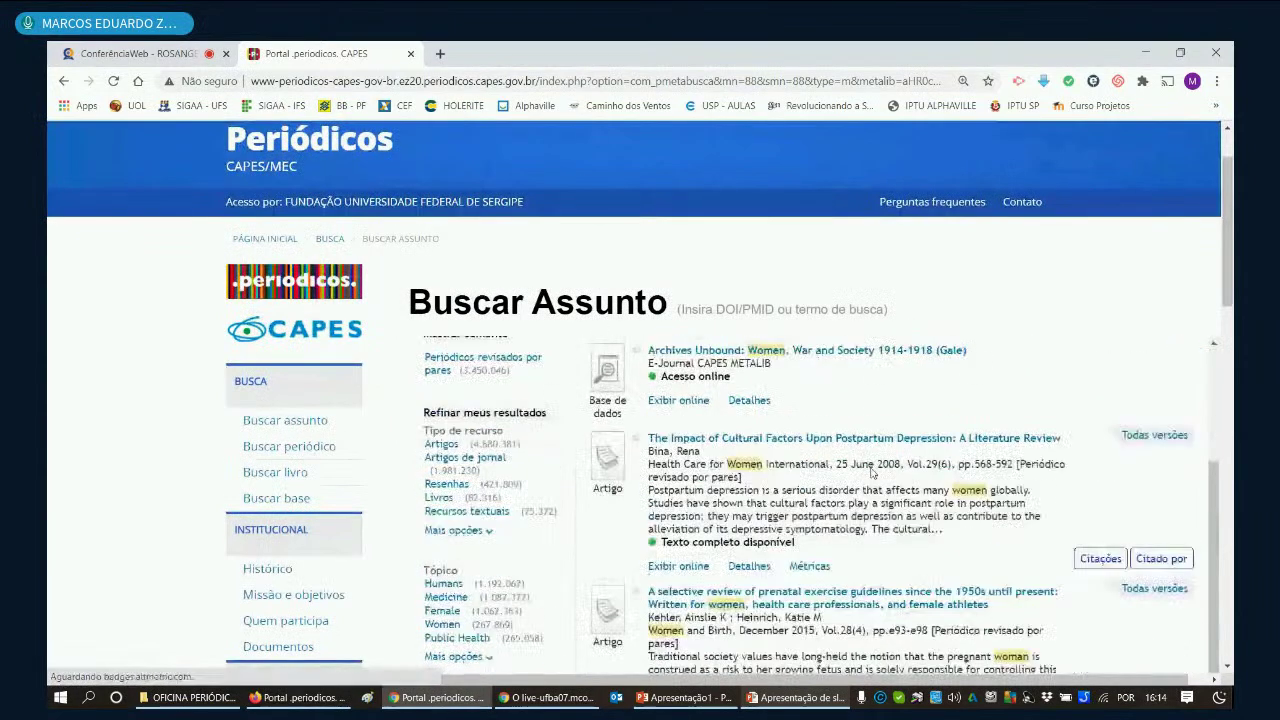
{"action": "scroll", "coordinate": [877, 540], "scroll_direction": "down", "scroll_amount": 3}
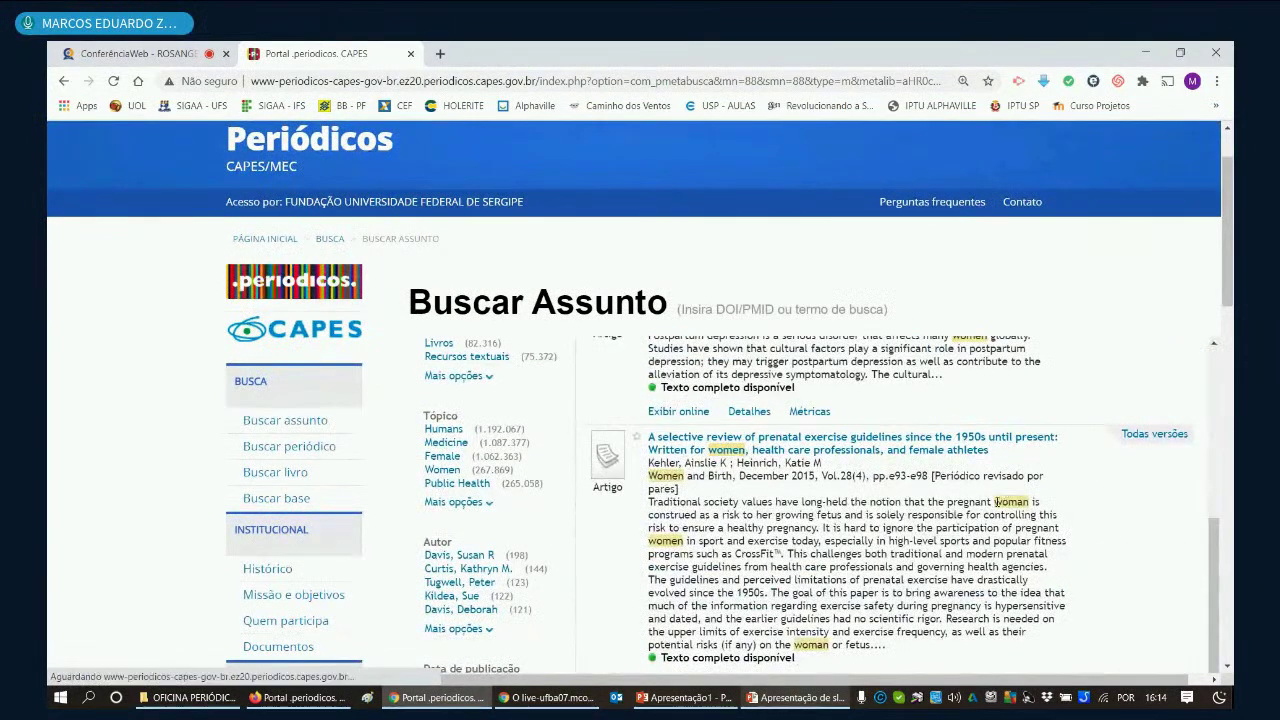
{"action": "left_click_drag", "start_coordinate": [947, 502], "coordinate": [1028, 502]}
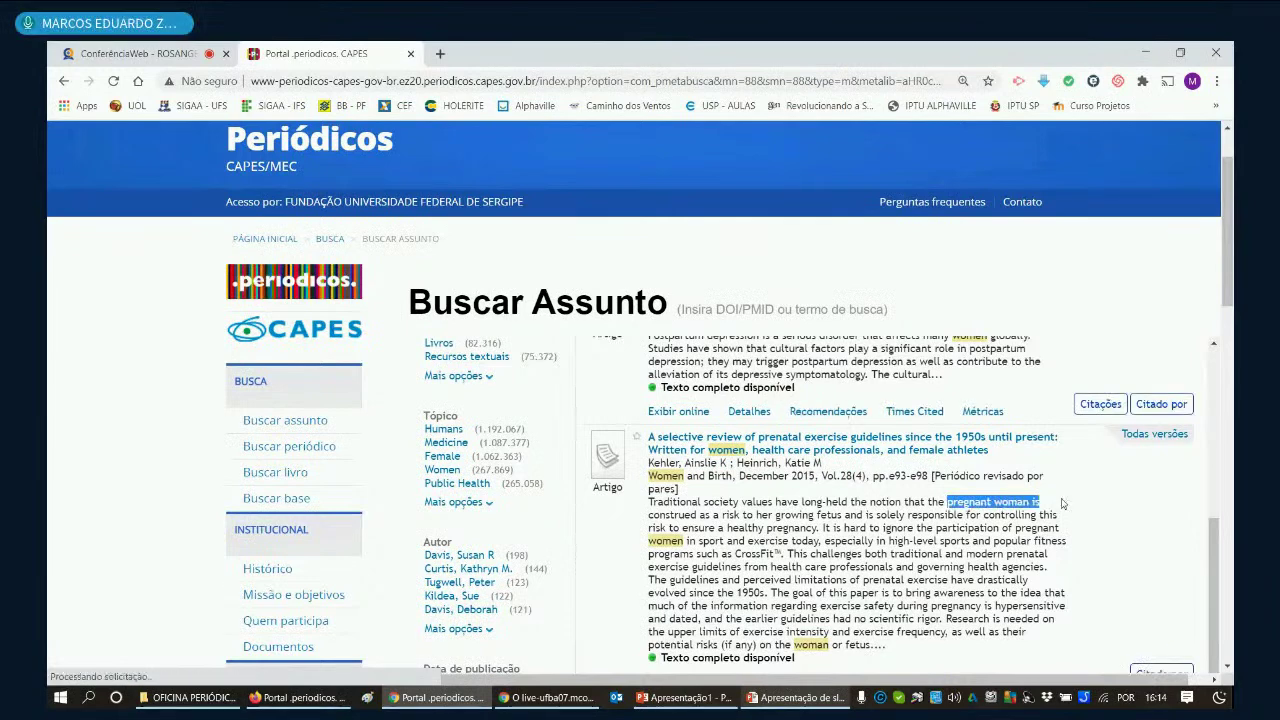
{"action": "left_click", "coordinate": [872, 533]}
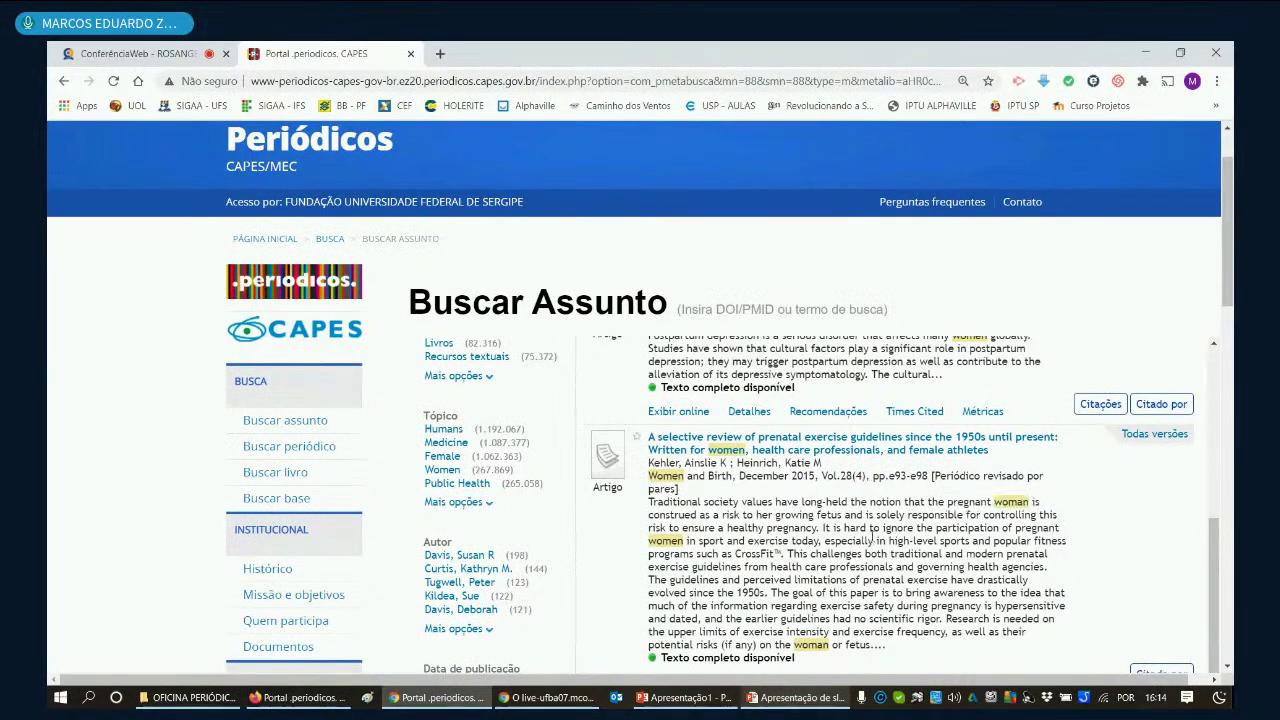
{"action": "scroll", "coordinate": [872, 533], "scroll_direction": "down", "scroll_amount": 3}
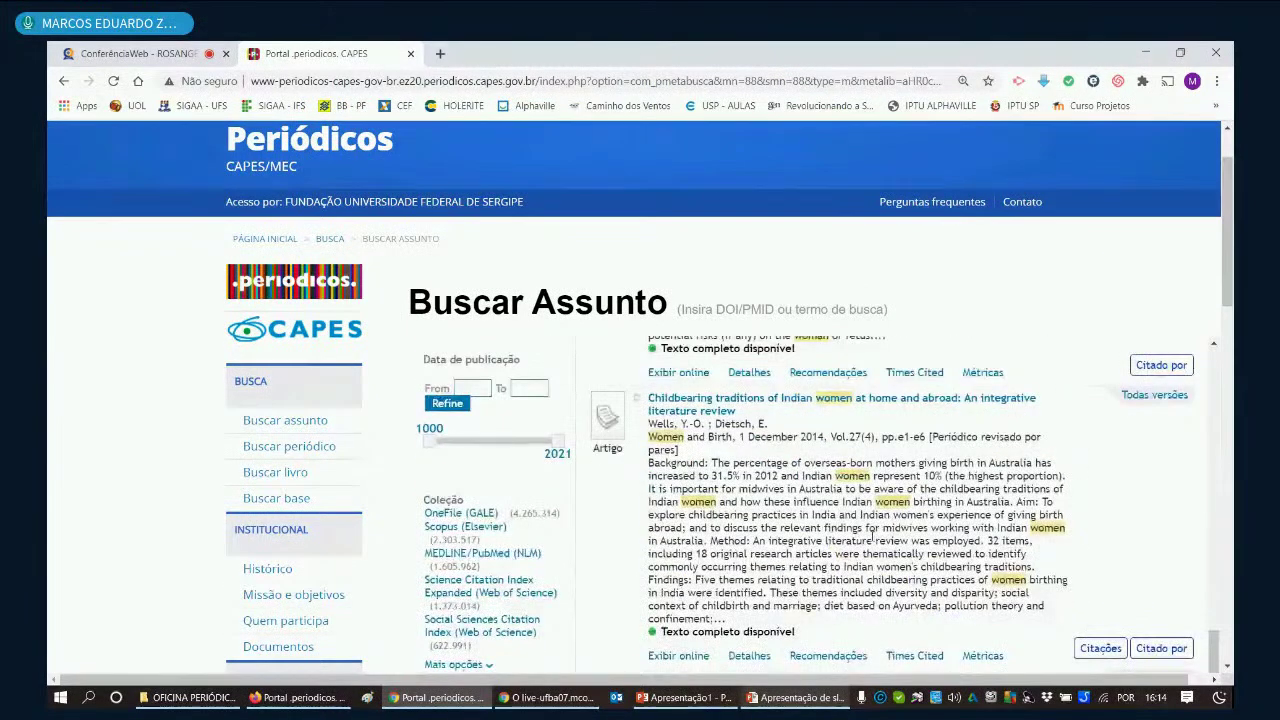
{"action": "scroll", "coordinate": [872, 533], "scroll_direction": "up", "scroll_amount": 6}
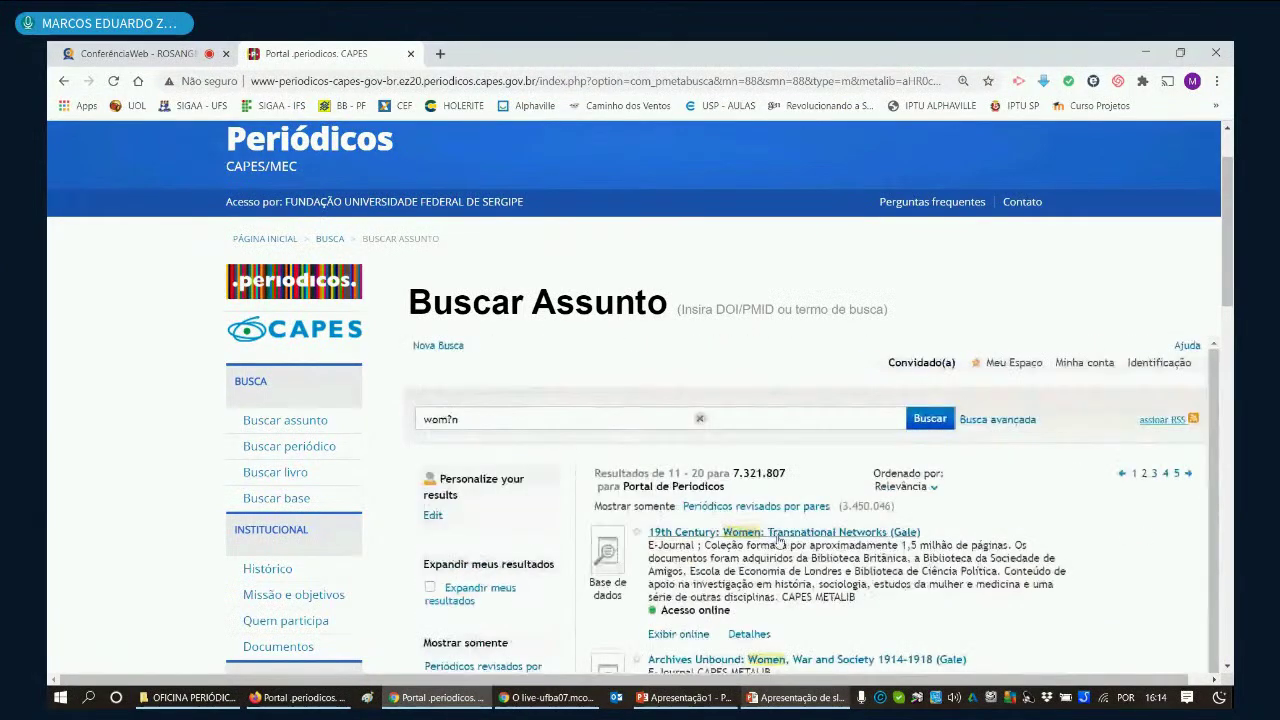
Step: Switch to the PowerPoint slide show and review the slide "Dicas para busca no Portal de Periódicos da CAPES"
{"action": "left_click", "coordinate": [450, 419]}
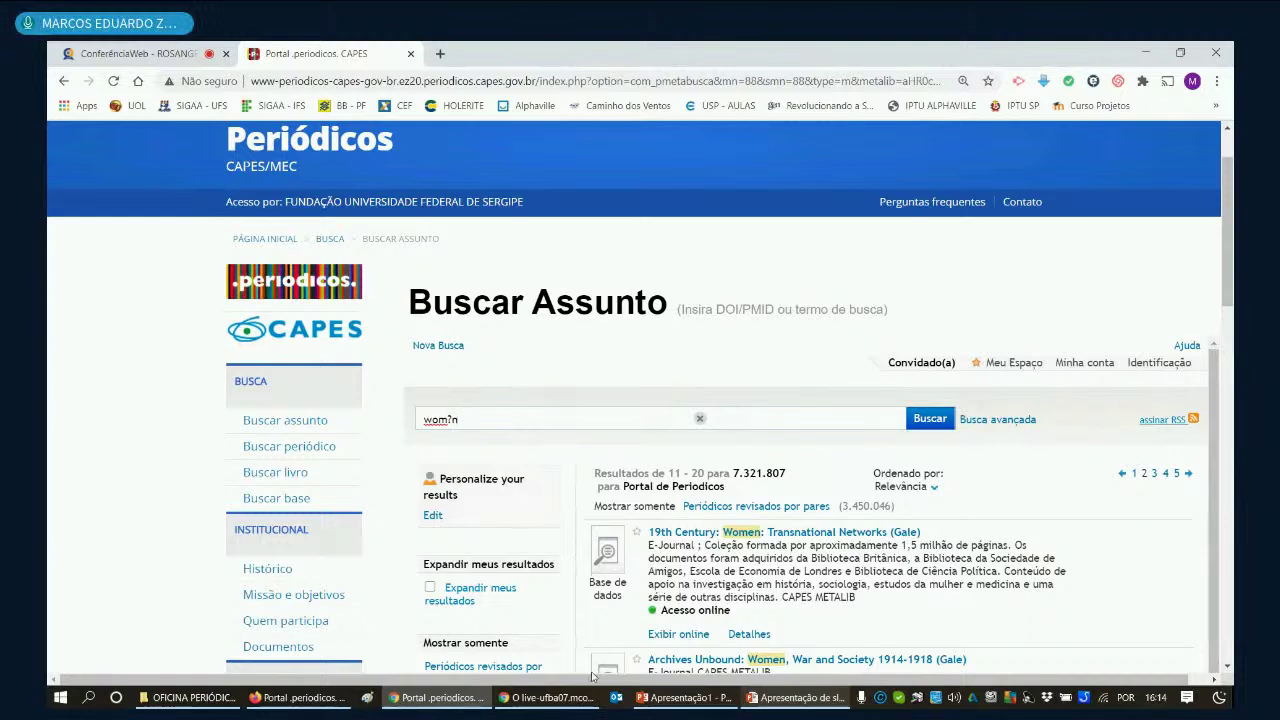
{"action": "mouse_move", "coordinate": [804, 690]}
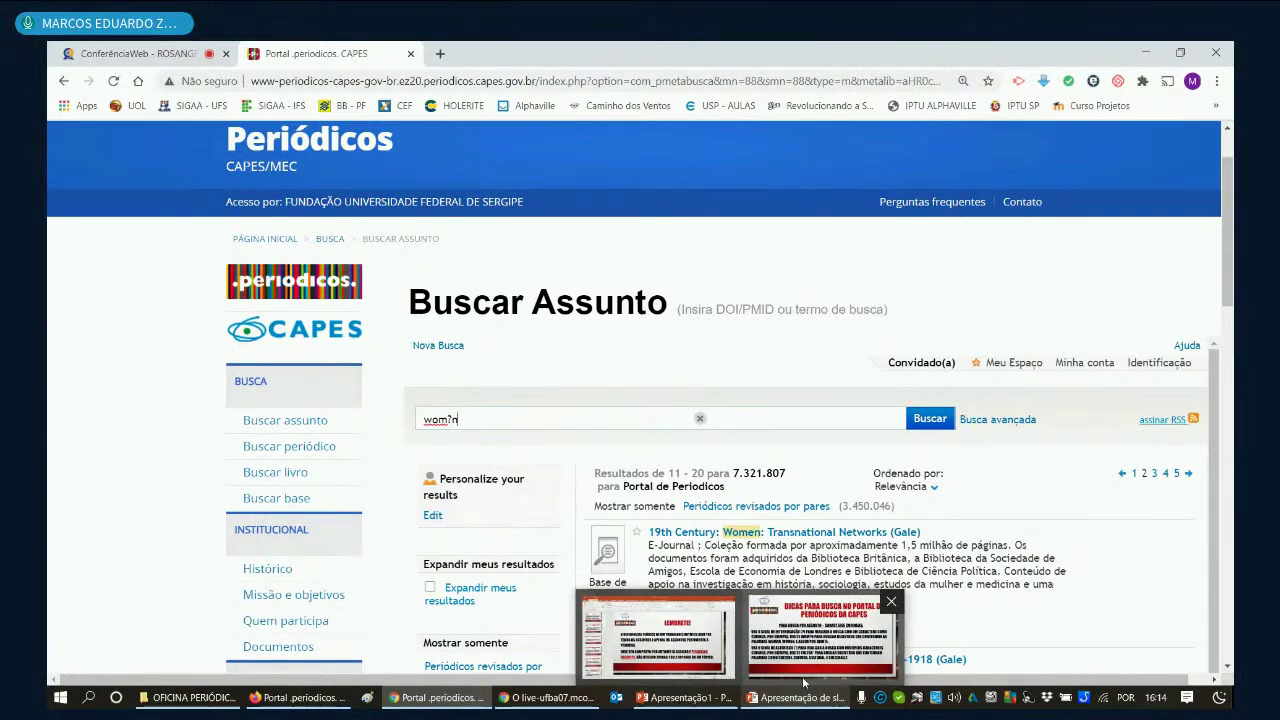
{"action": "left_click", "coordinate": [820, 635]}
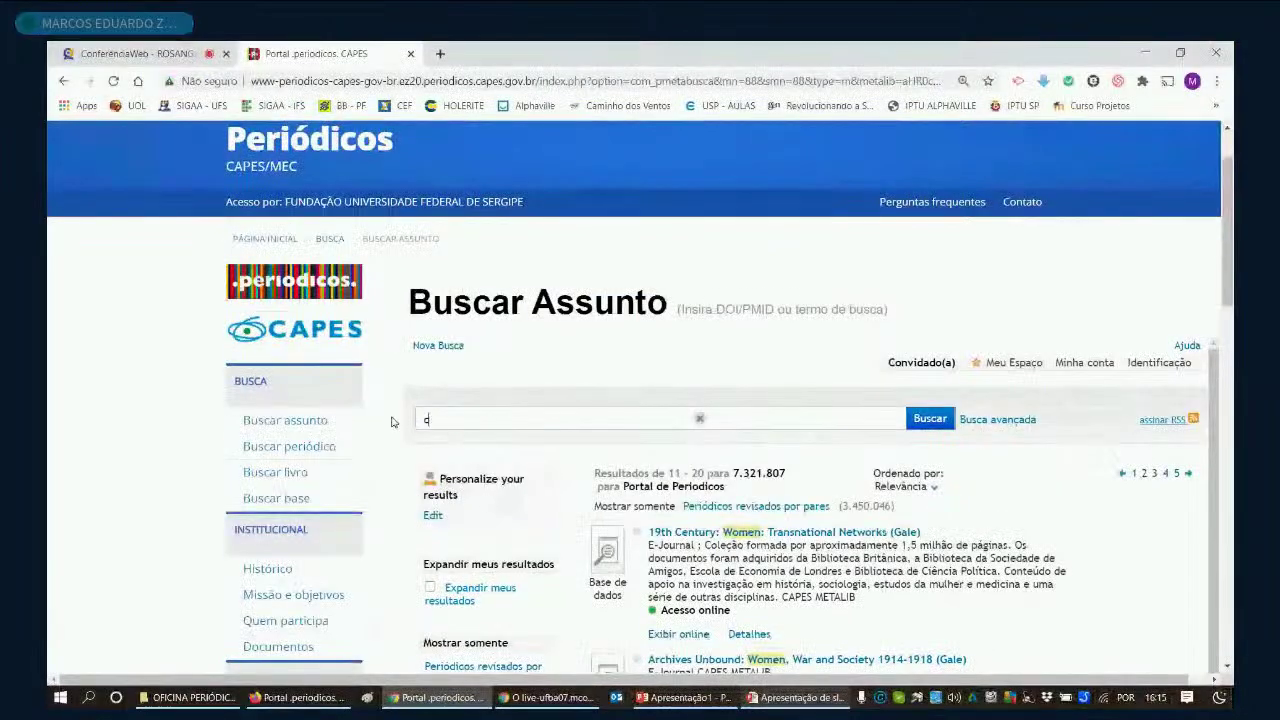
Step: Run a subject search for "cultur*" and check which word forms are highlighted in the result titles and abstracts
{"action": "type", "text": "ultur"}
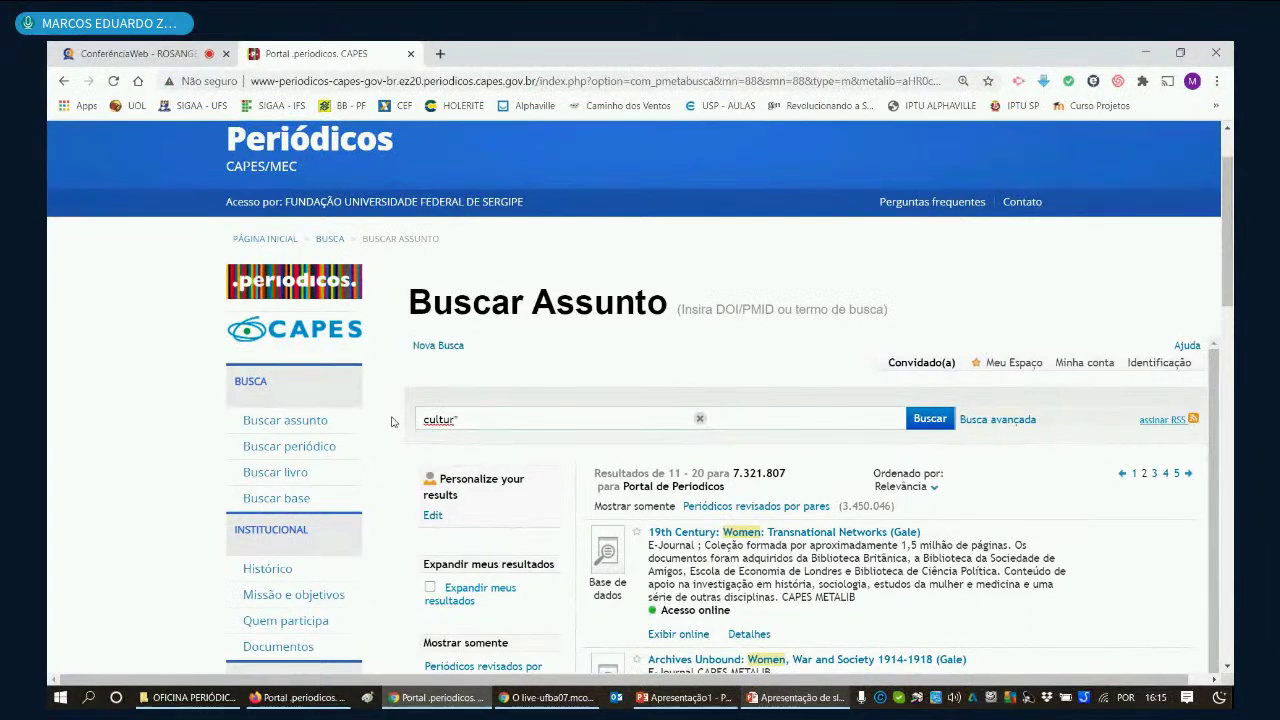
{"action": "left_click", "coordinate": [878, 490]}
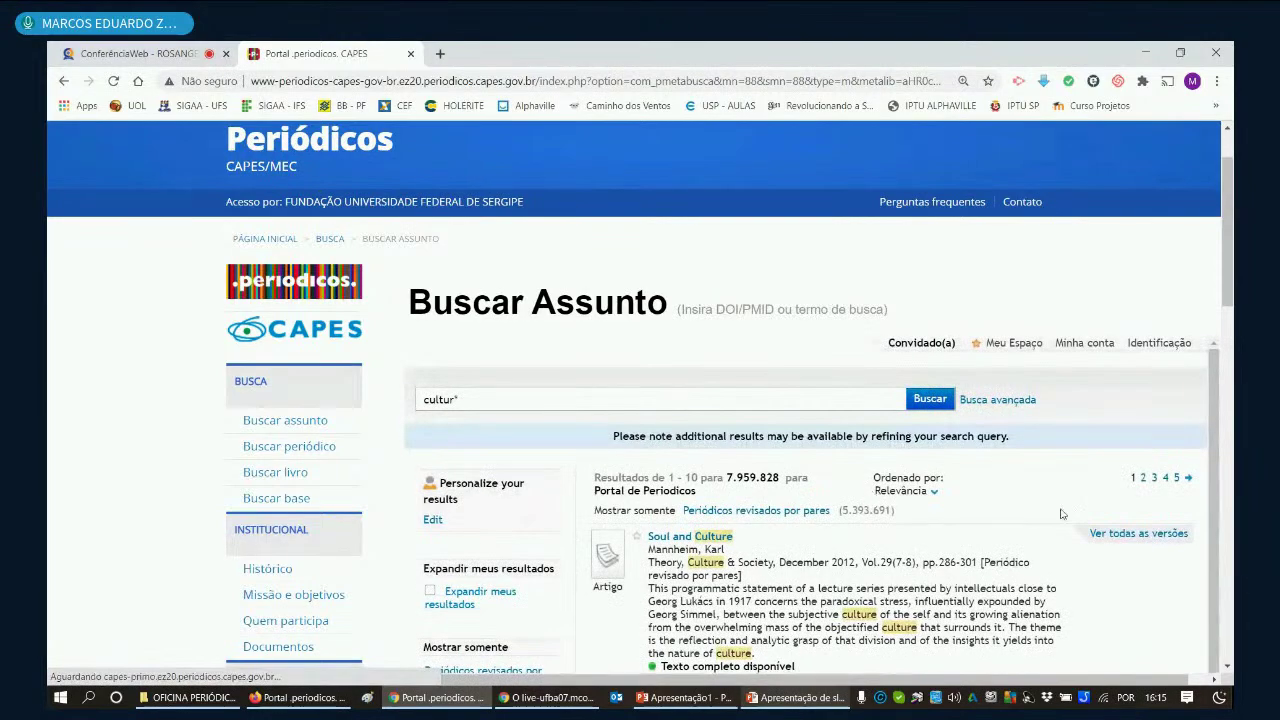
{"action": "scroll", "coordinate": [995, 553], "scroll_direction": "down", "scroll_amount": 1}
{"action": "scroll", "coordinate": [995, 553], "scroll_direction": "down", "scroll_amount": 5}
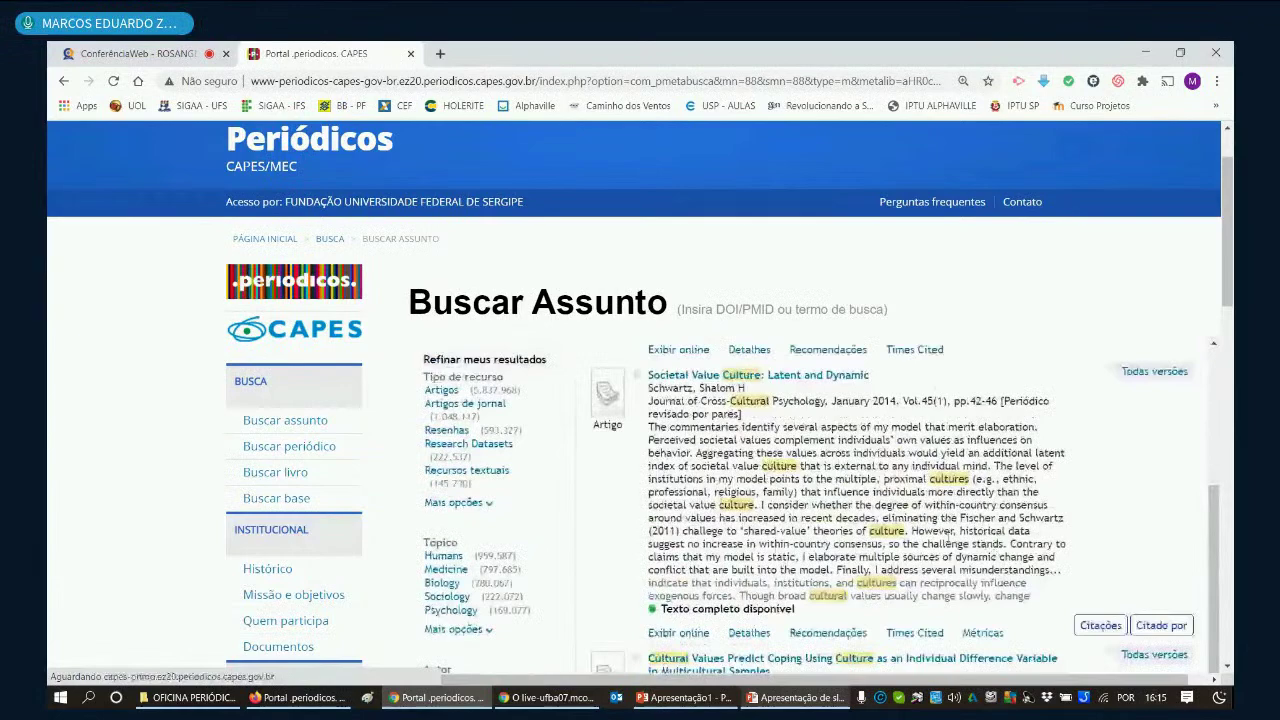
{"action": "scroll", "coordinate": [995, 553], "scroll_direction": "down", "scroll_amount": 3}
{"action": "scroll", "coordinate": [995, 553], "scroll_direction": "down", "scroll_amount": 6}
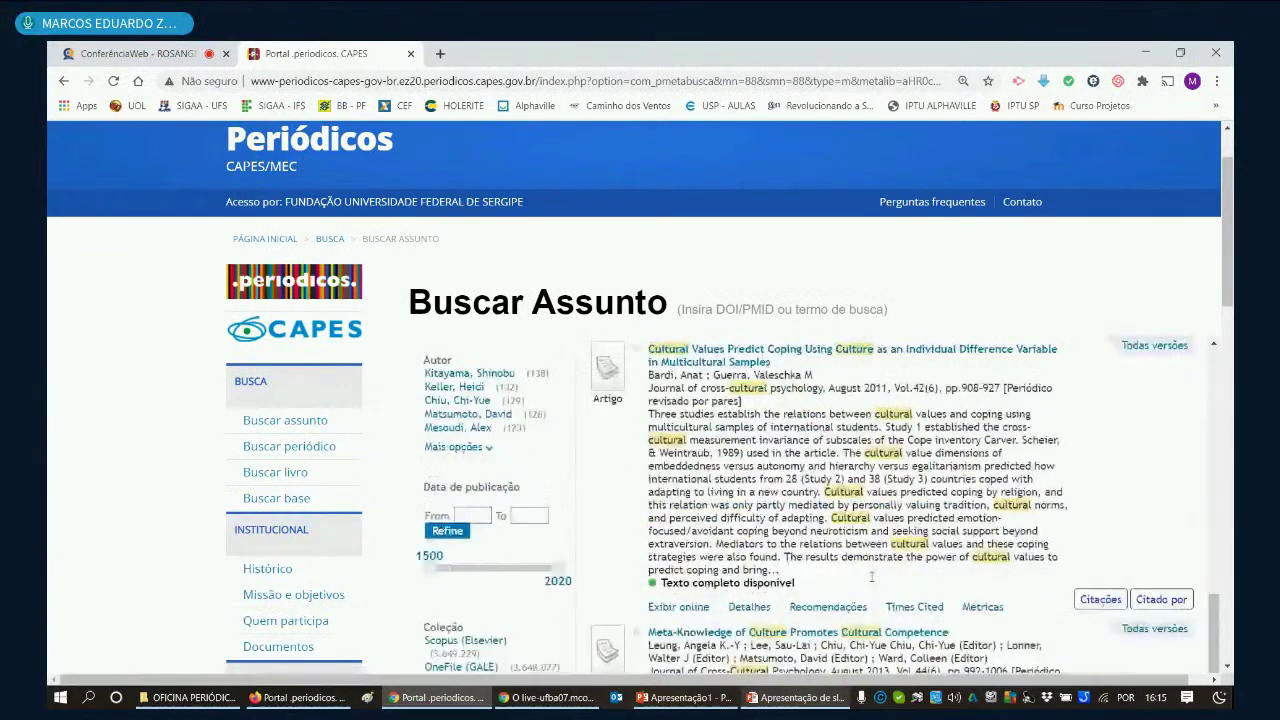
{"action": "scroll", "coordinate": [870, 570], "scroll_direction": "down", "scroll_amount": 8}
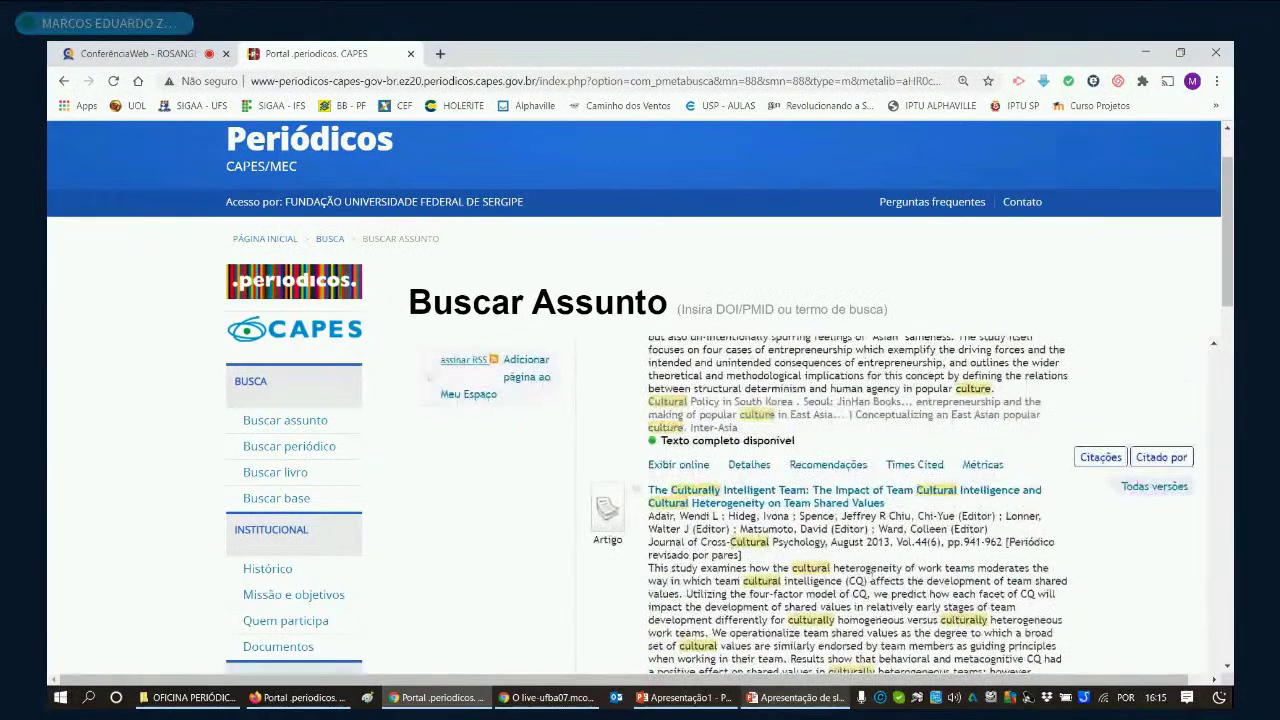
{"action": "scroll", "coordinate": [871, 578], "scroll_direction": "down", "scroll_amount": 5}
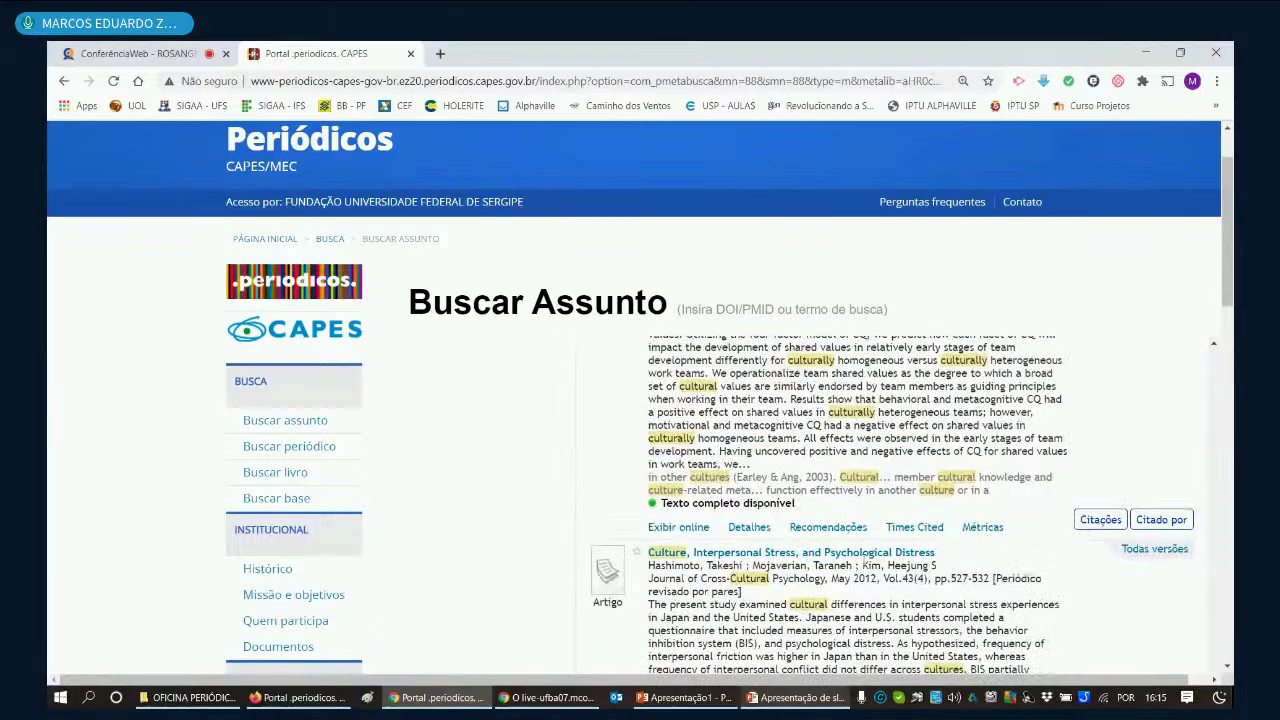
Step: Look through the article results of the subject search for cultur* in the Portal de Periódicos
{"action": "scroll", "coordinate": [865, 562], "scroll_direction": "down", "scroll_amount": 8}
{"action": "scroll", "coordinate": [864, 562], "scroll_direction": "down", "scroll_amount": 5}
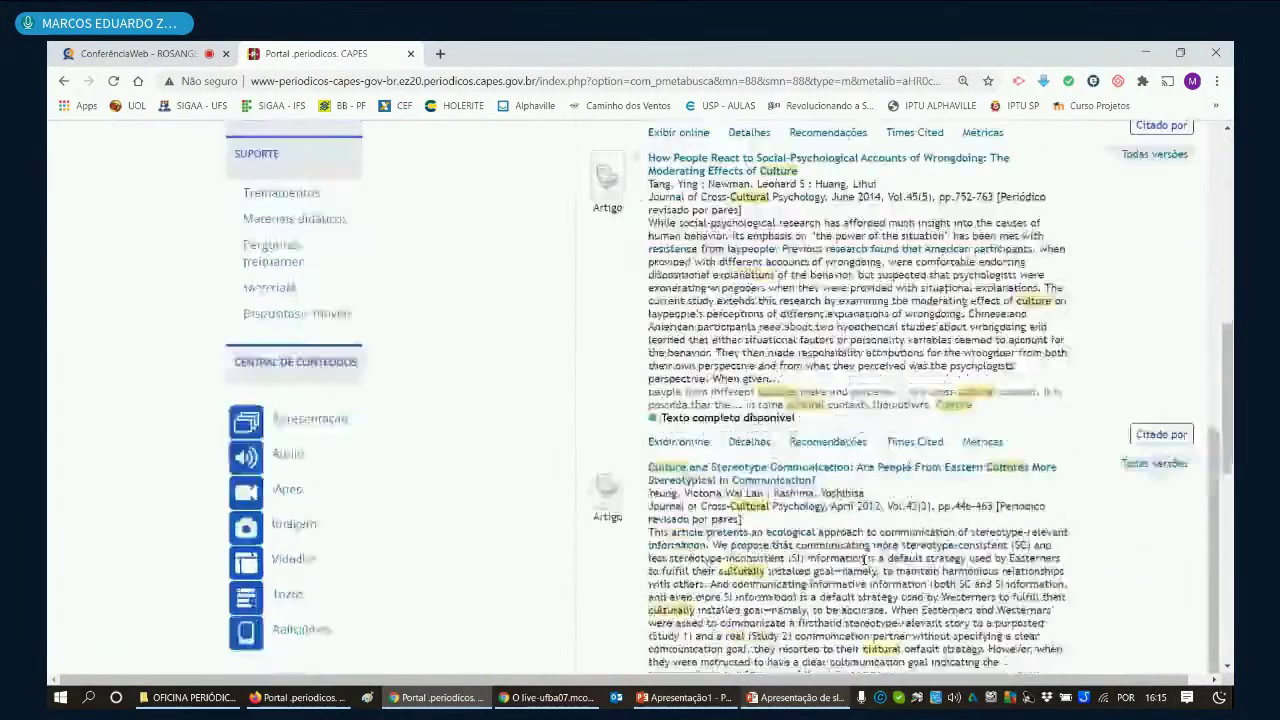
{"action": "scroll", "coordinate": [864, 560], "scroll_direction": "up", "scroll_amount": 10}
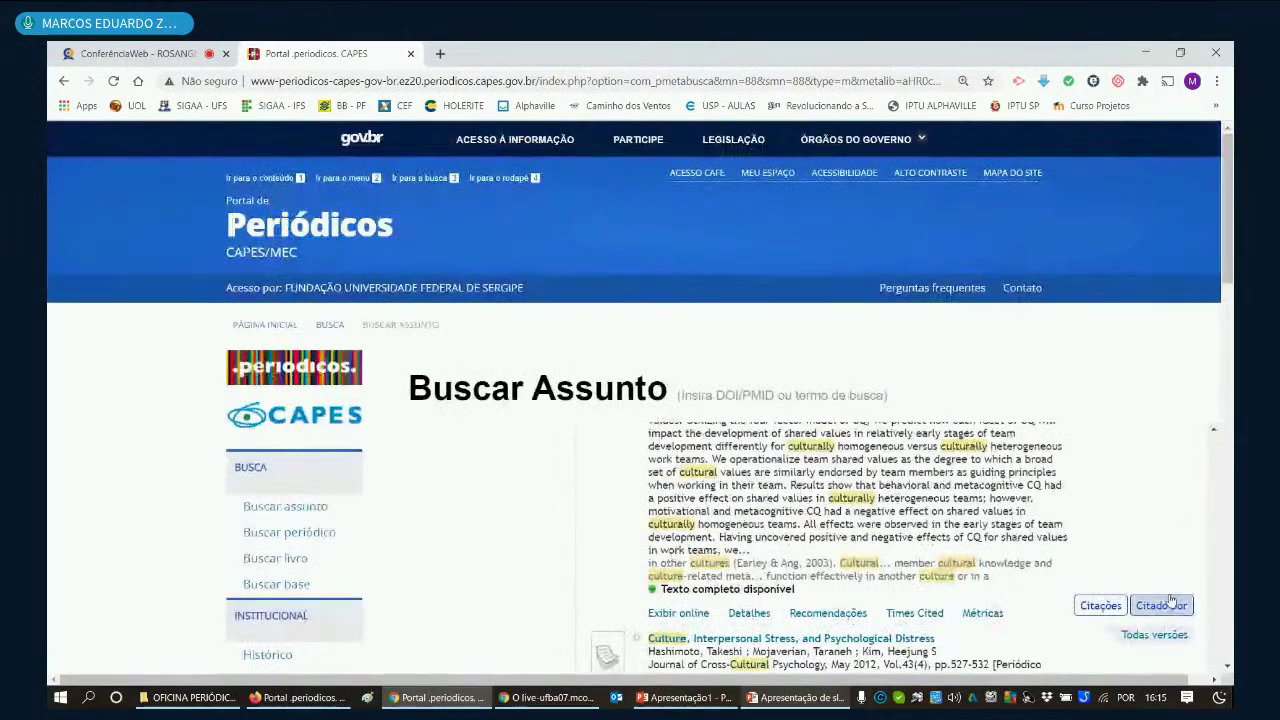
{"action": "scroll", "coordinate": [1158, 590], "scroll_direction": "up", "scroll_amount": 6}
{"action": "scroll", "coordinate": [1158, 526], "scroll_direction": "up", "scroll_amount": 5}
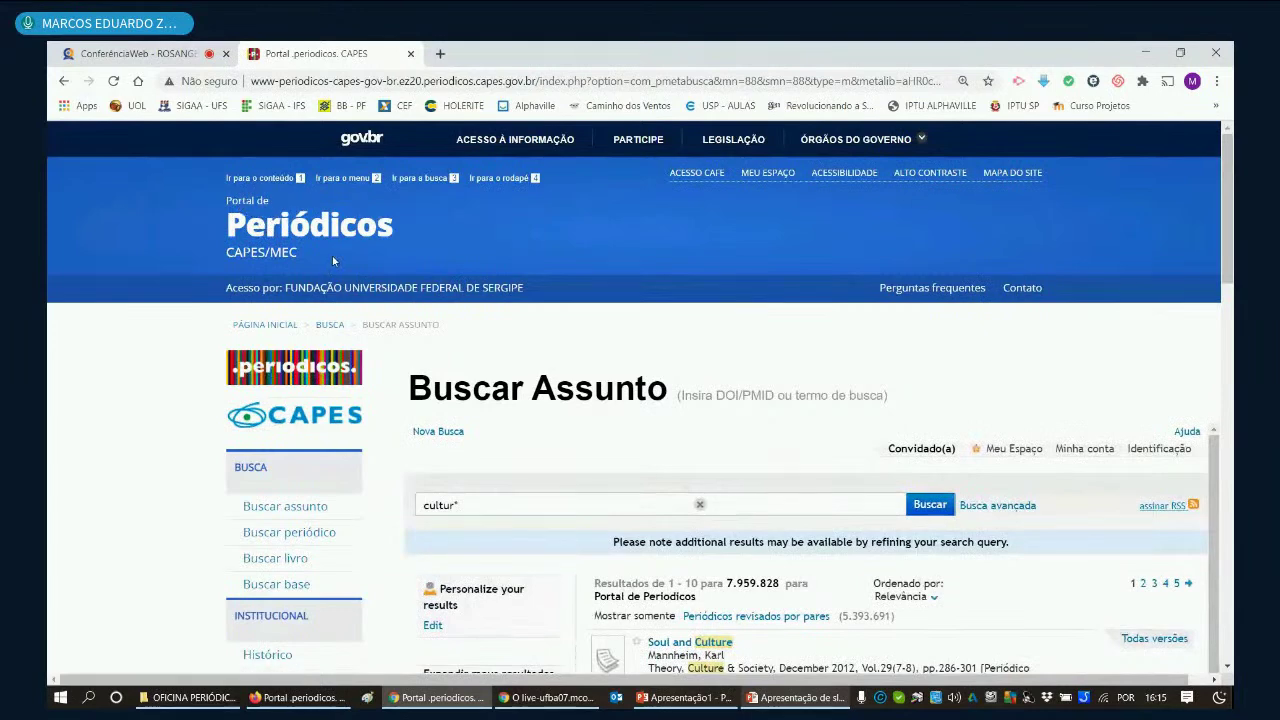
{"action": "scroll", "coordinate": [548, 384], "scroll_direction": "down", "scroll_amount": 3}
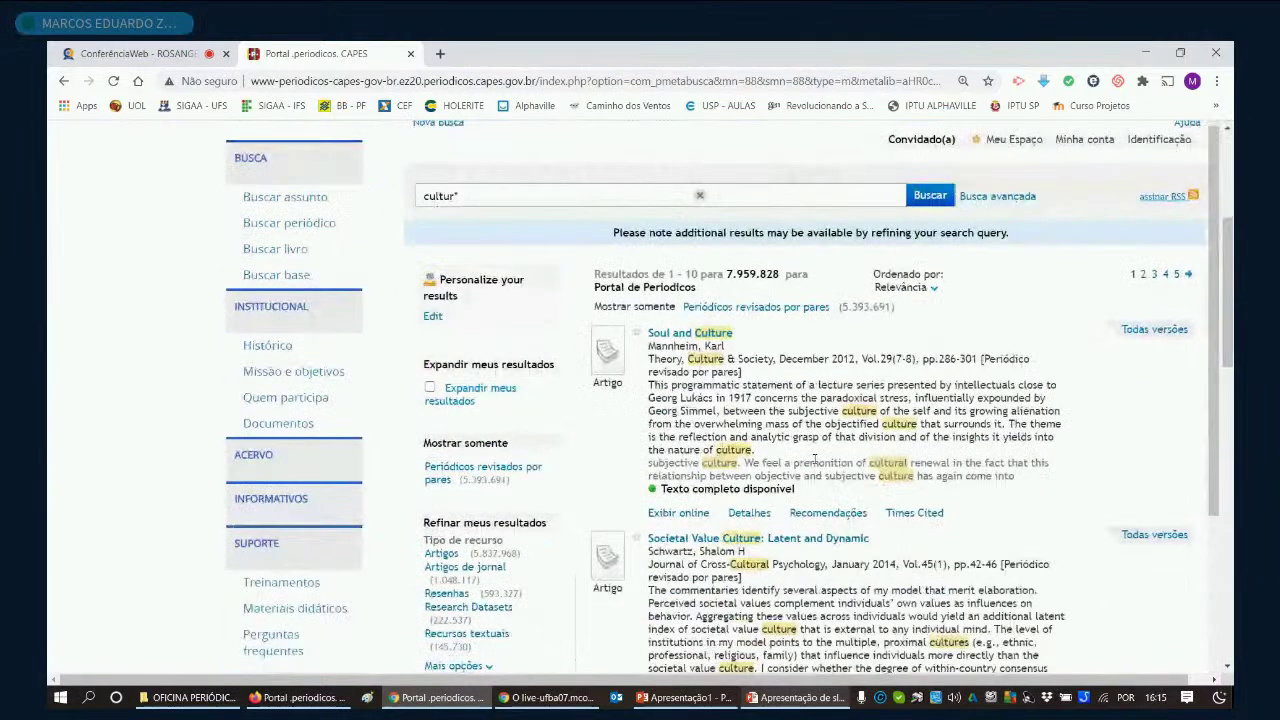
{"action": "scroll", "coordinate": [560, 400], "scroll_direction": "up", "scroll_amount": 1}
Step: Switch to the PowerPoint slide show and advance to the slide on storing relevant searches
{"action": "mouse_move", "coordinate": [750, 698]}
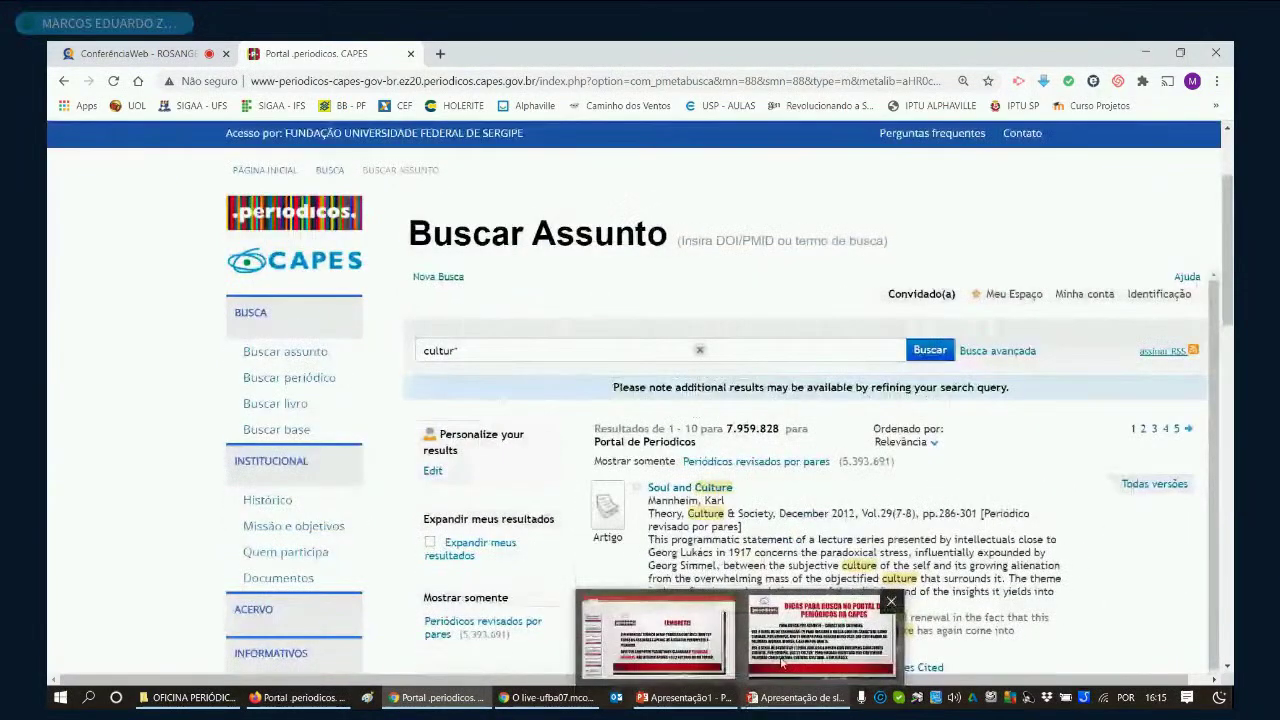
{"action": "left_click", "coordinate": [820, 632]}
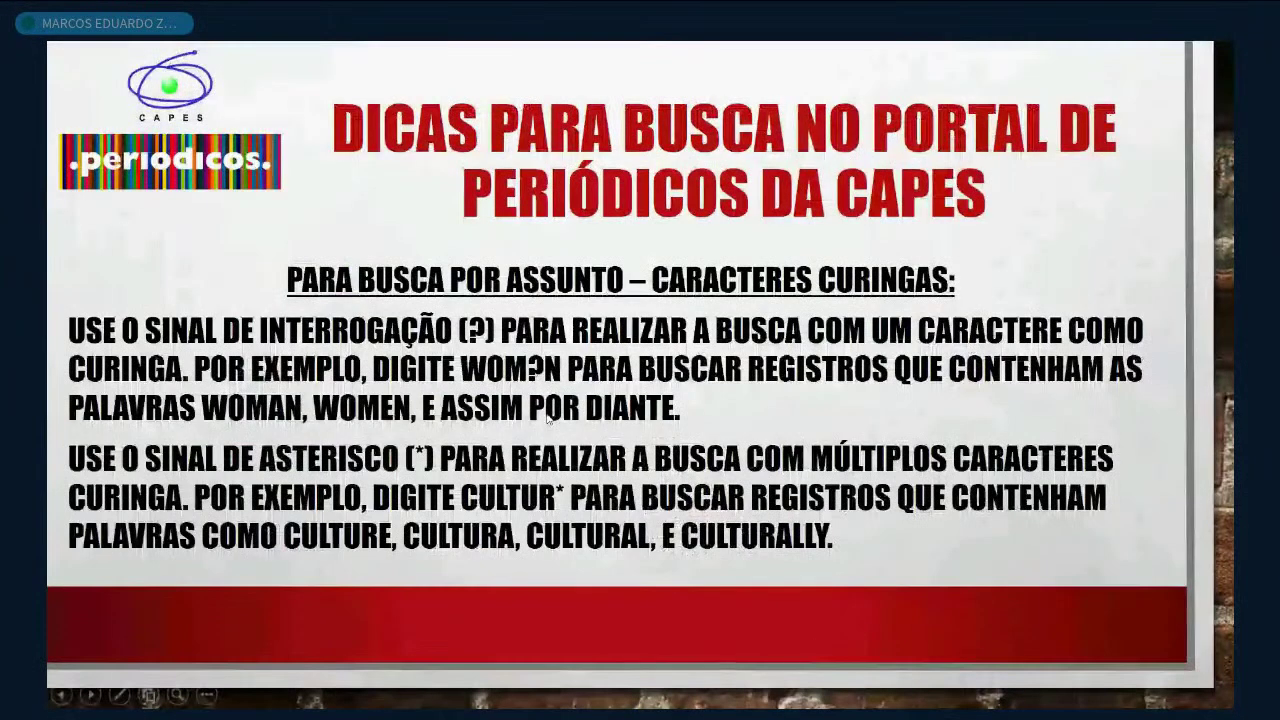
{"action": "key", "text": "Right"}
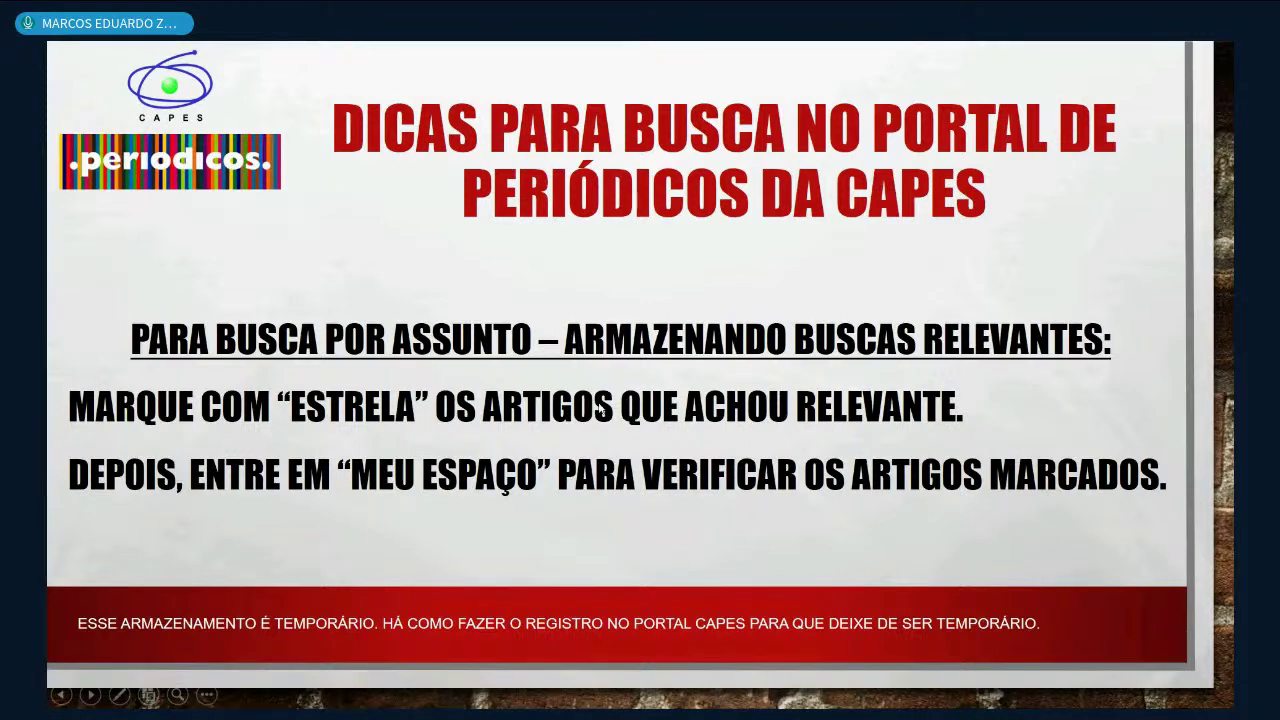
Step: Switch to Chrome, star the articles "Soul and Culture" and "Cultural Values Predict Coping Using Culture as an Individual Difference Variable", and open Meu Espaço
{"action": "key", "text": "alt+Tab"}
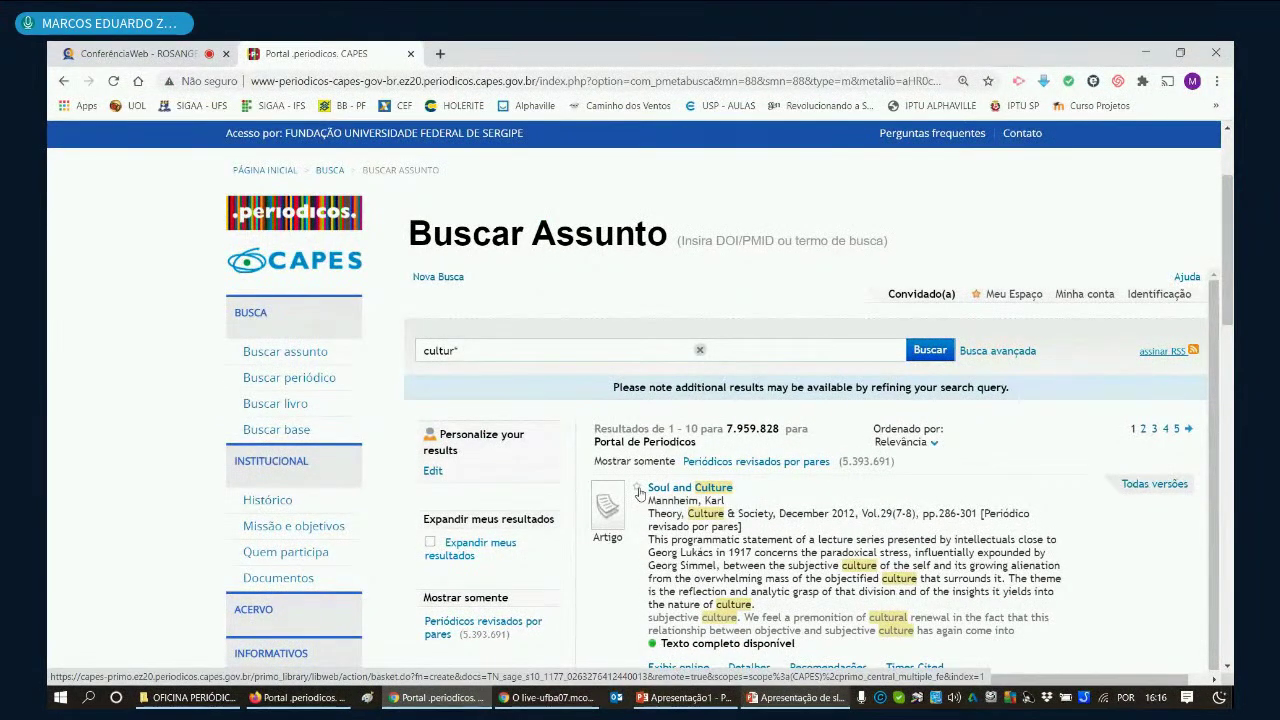
{"action": "left_click", "coordinate": [638, 490]}
{"action": "scroll", "coordinate": [640, 500], "scroll_direction": "down", "scroll_amount": 5}
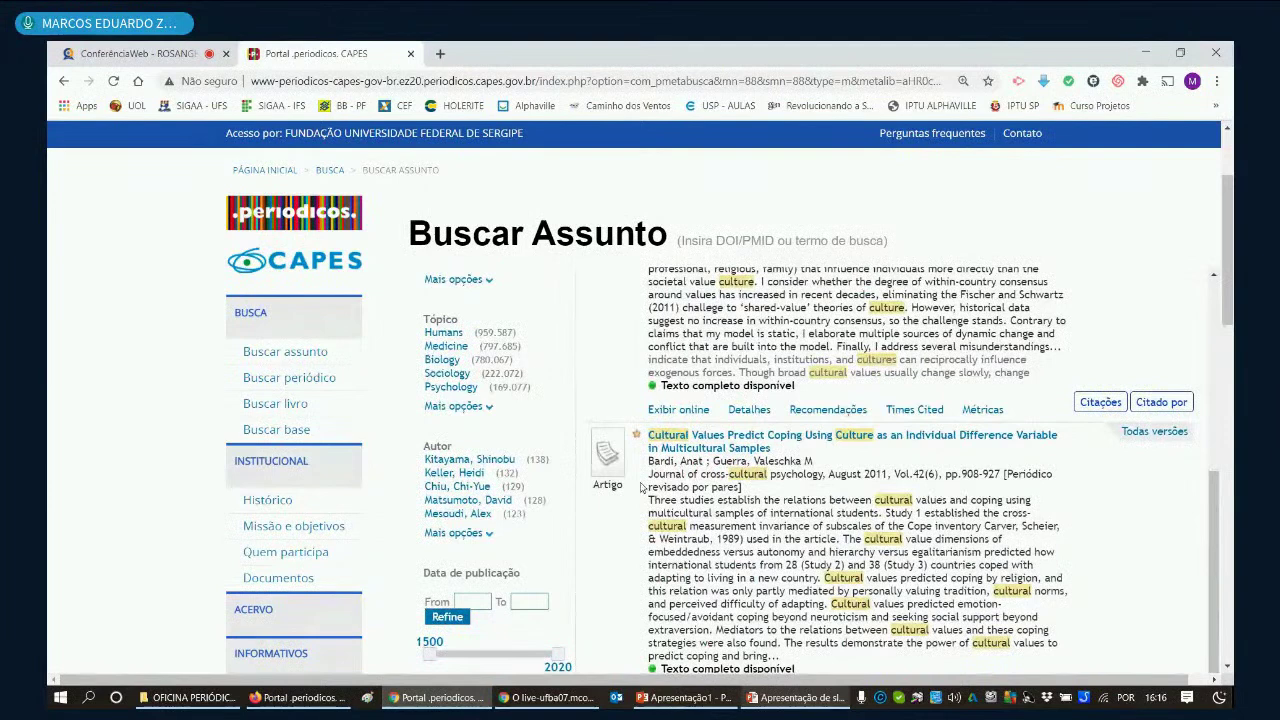
{"action": "scroll", "coordinate": [641, 487], "scroll_direction": "up", "scroll_amount": 10}
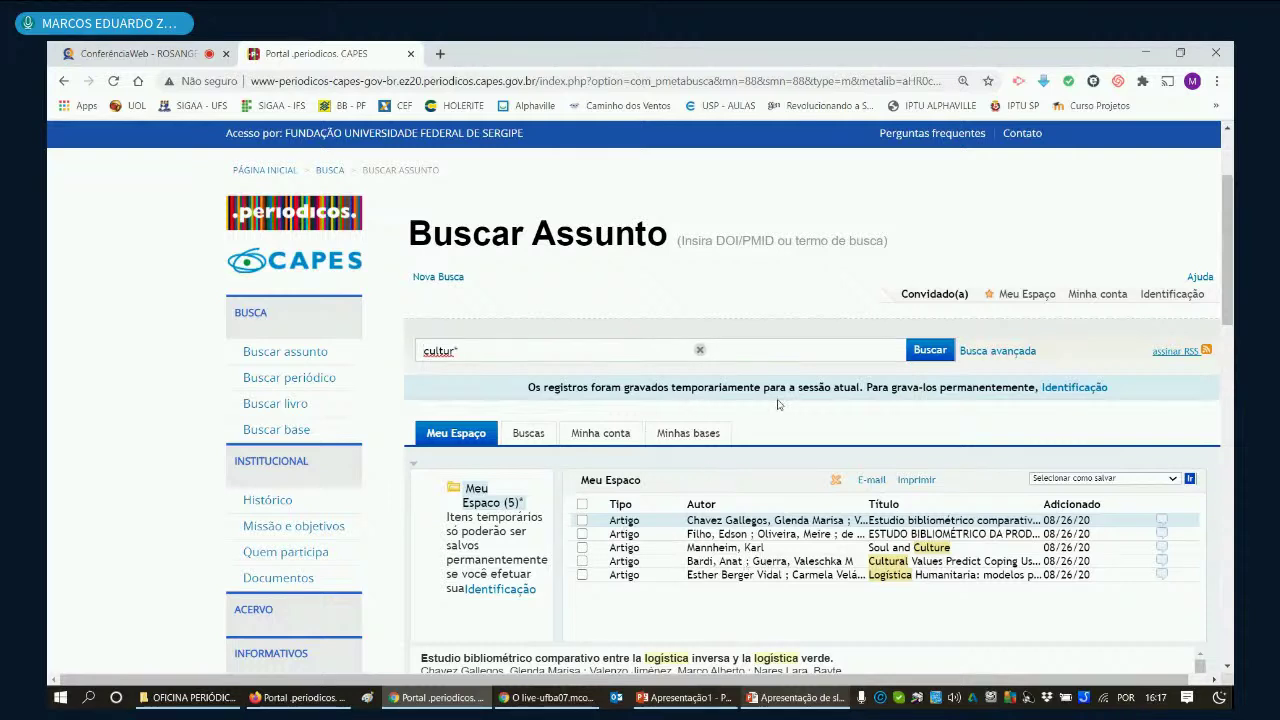
Step: Return to the PowerPoint slide show and advance to the slide on searching by database
{"action": "mouse_move", "coordinate": [801, 703]}
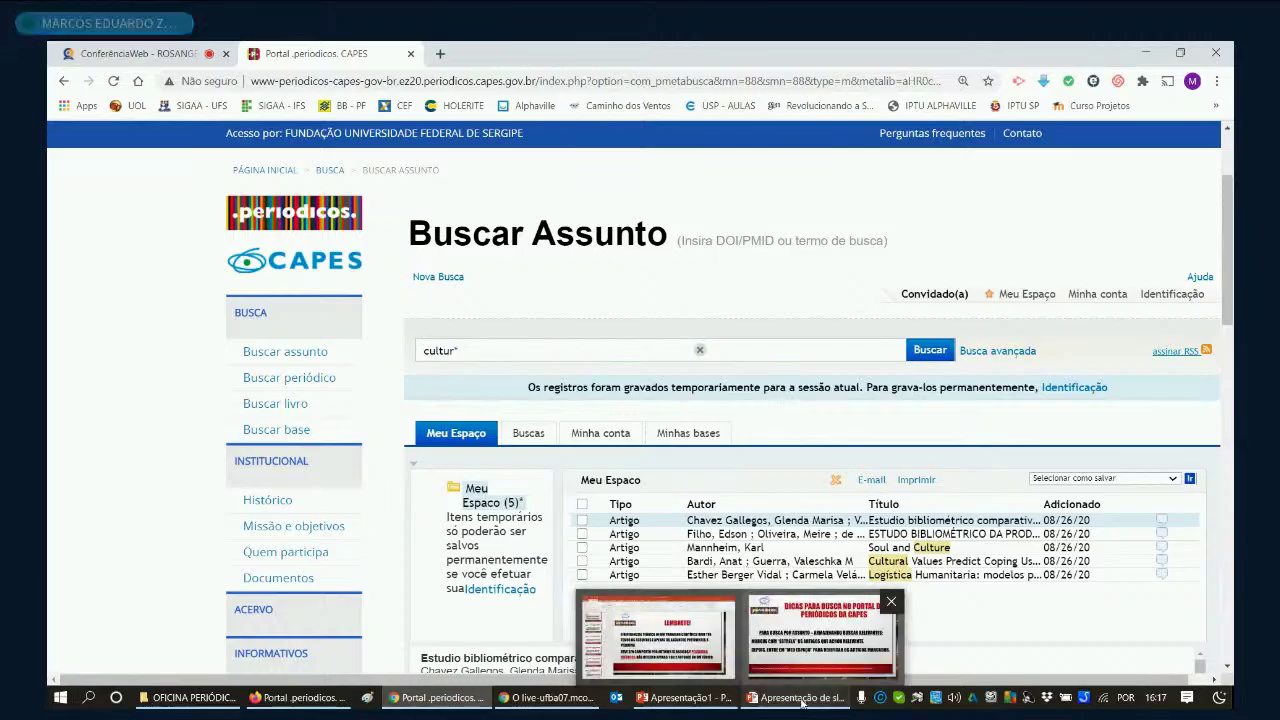
{"action": "left_click", "coordinate": [820, 635]}
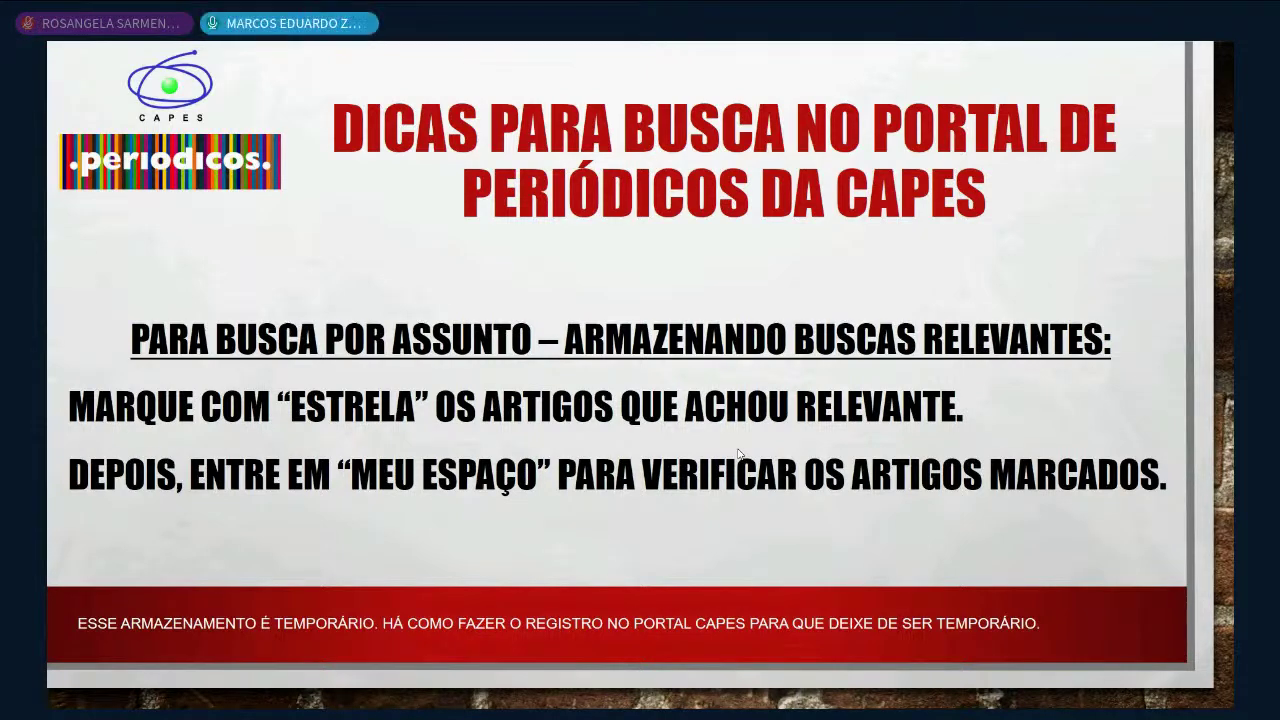
{"action": "key", "text": "Right"}
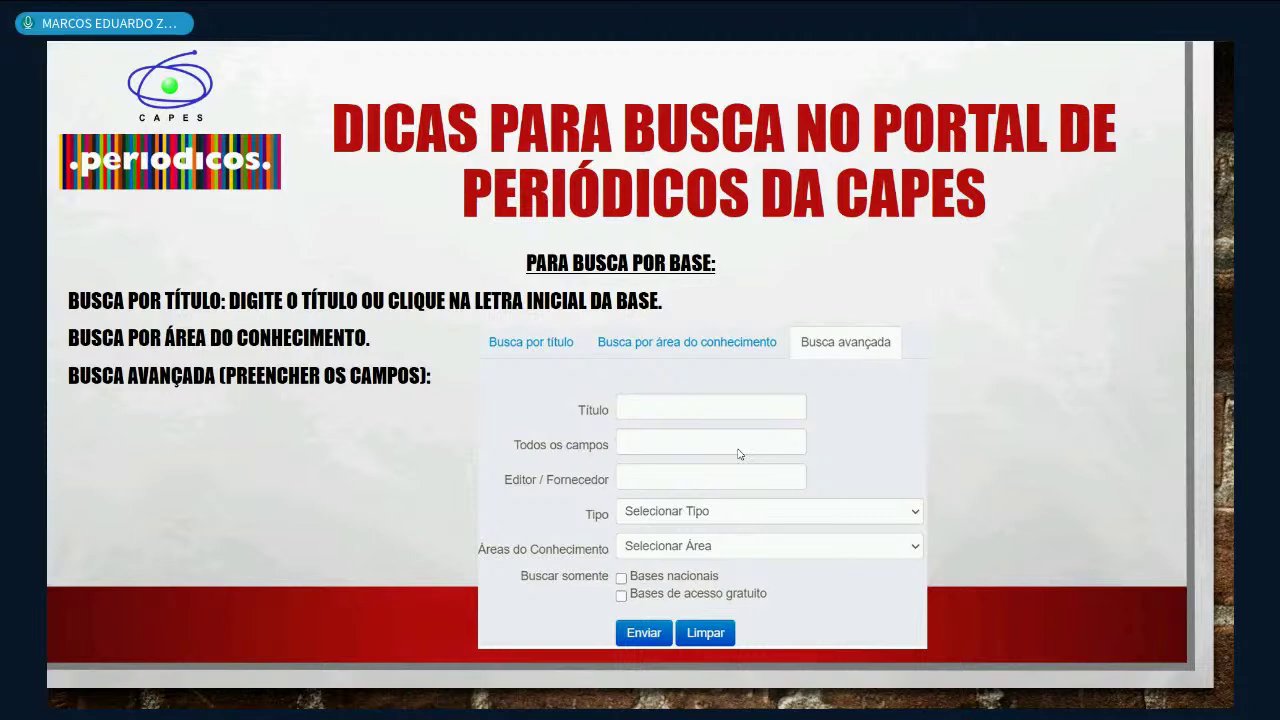
Step: Switch to Chrome and list the databases whose titles begin with W in Buscar Base
{"action": "key", "text": "alt+Tab"}
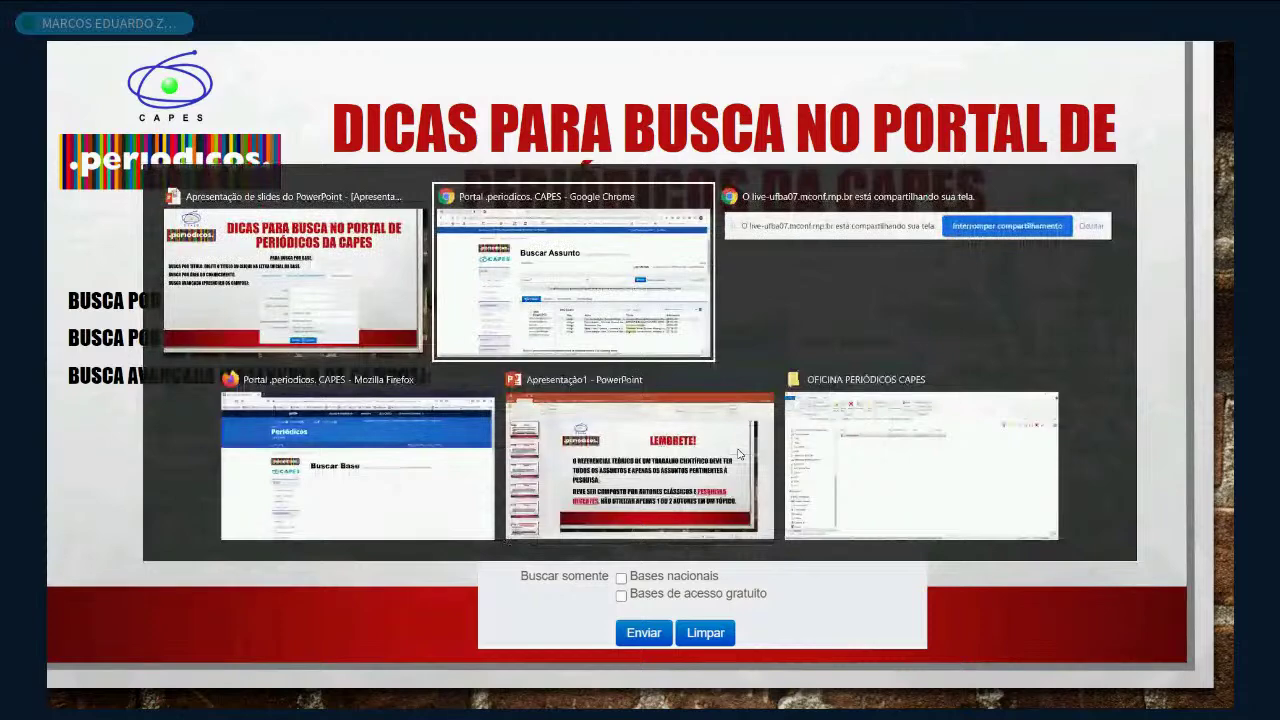
{"action": "key", "text": "alt+Tab"}
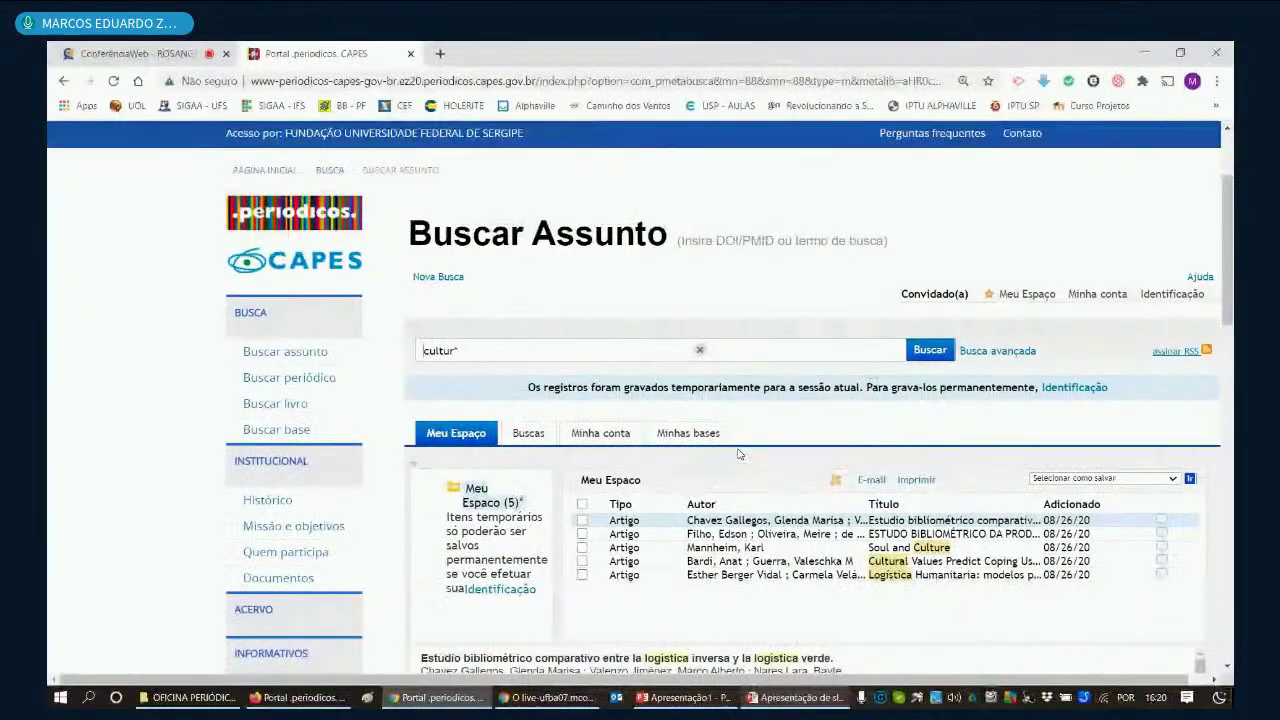
{"action": "left_click", "coordinate": [292, 430]}
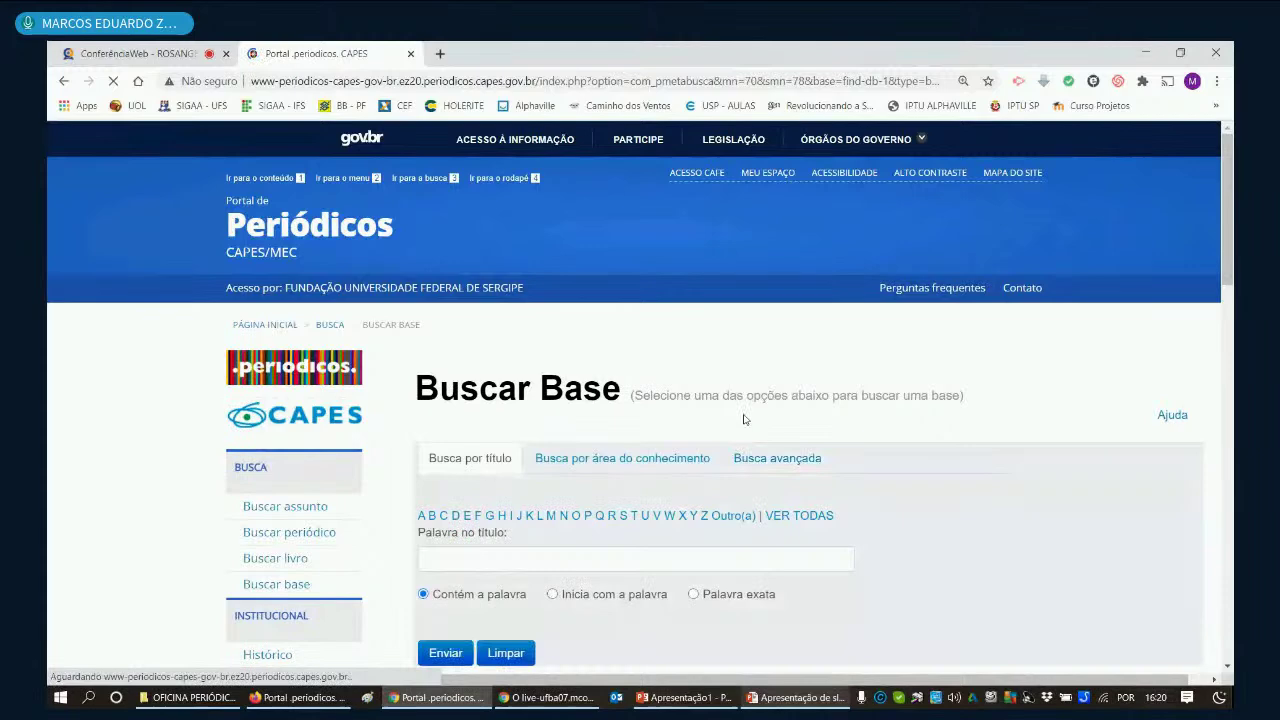
{"action": "scroll", "coordinate": [743, 419], "scroll_direction": "down", "scroll_amount": 1}
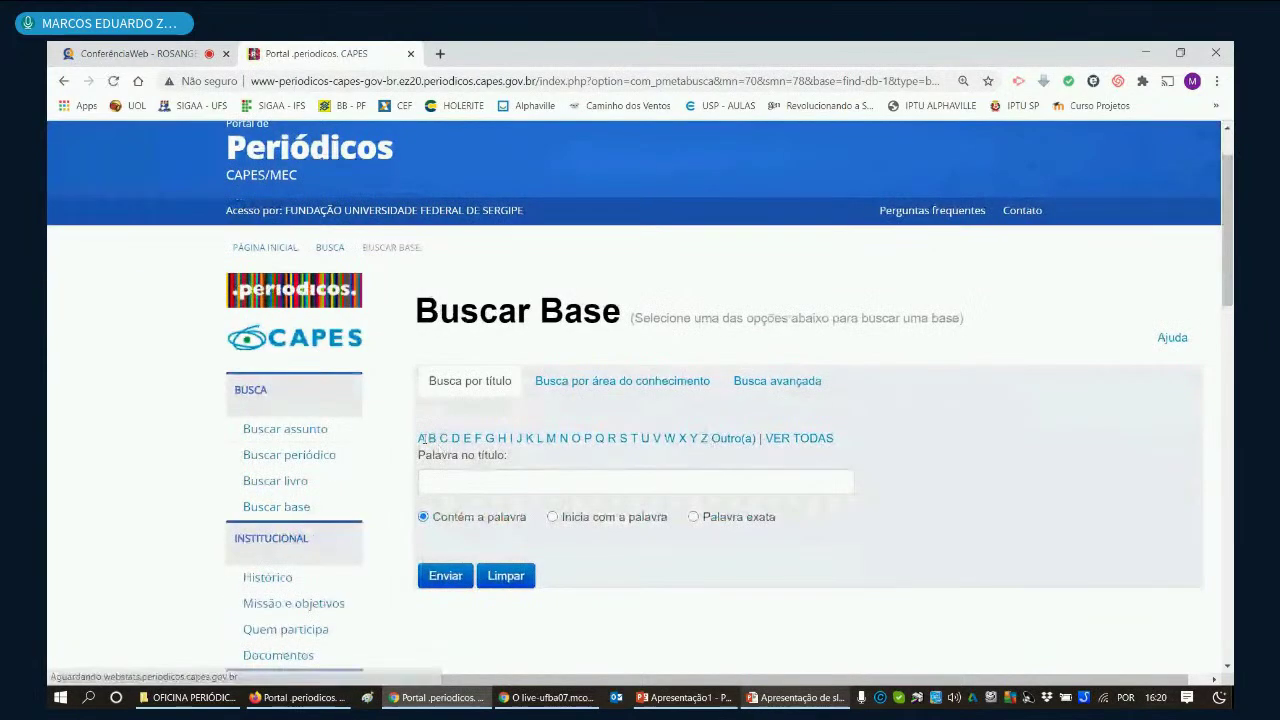
{"action": "left_click", "coordinate": [670, 441]}
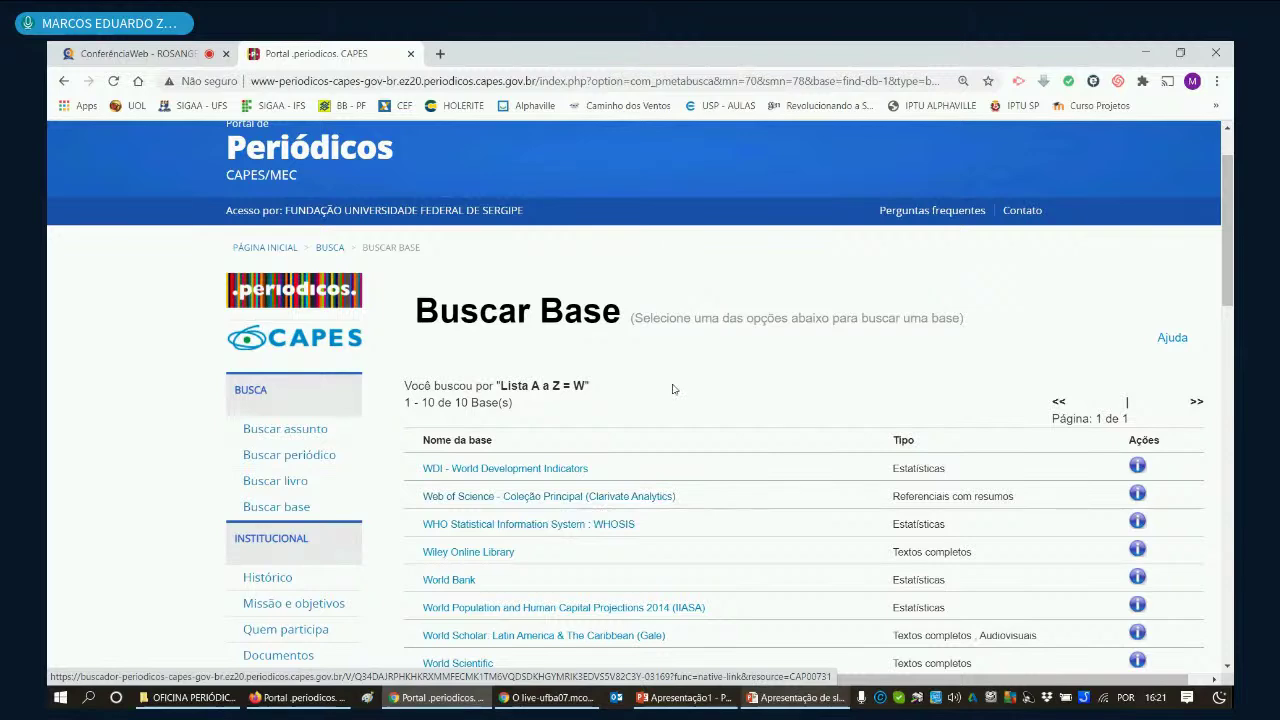
{"action": "scroll", "coordinate": [673, 389], "scroll_direction": "down", "scroll_amount": 1}
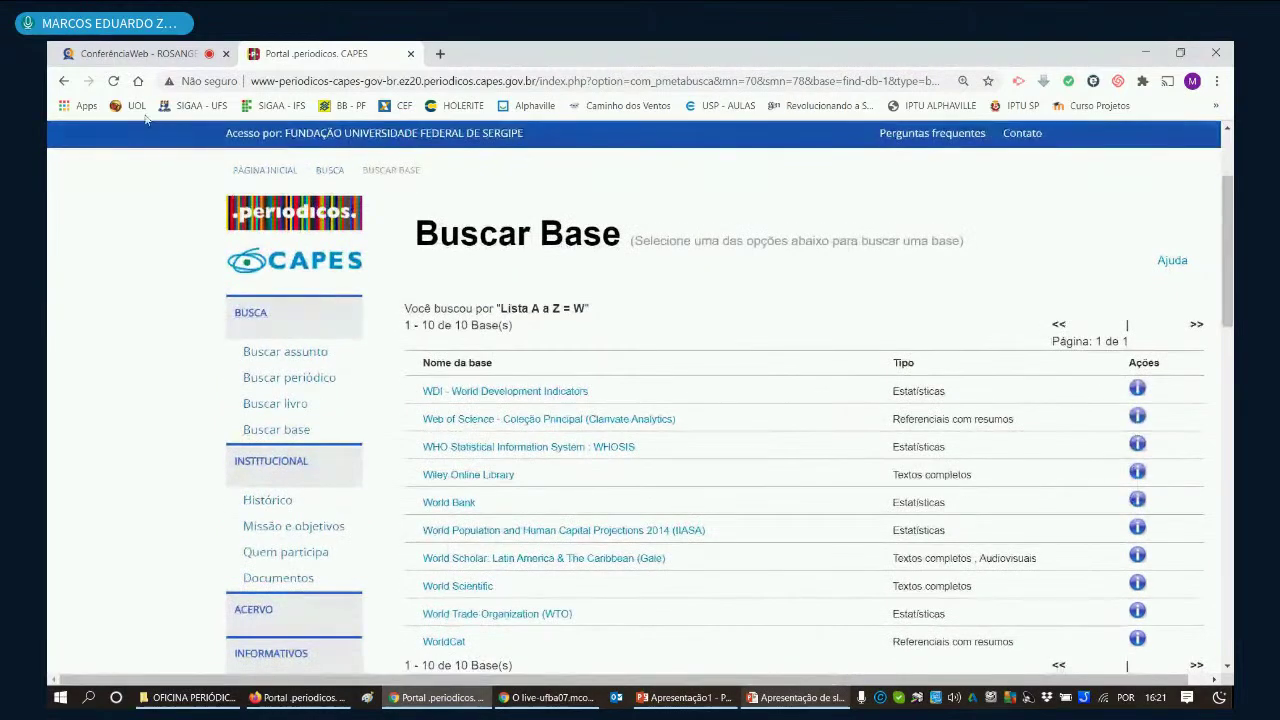
Step: Restart the database search, list the databases whose titles begin with B, and look through the first page
{"action": "left_click", "coordinate": [299, 433]}
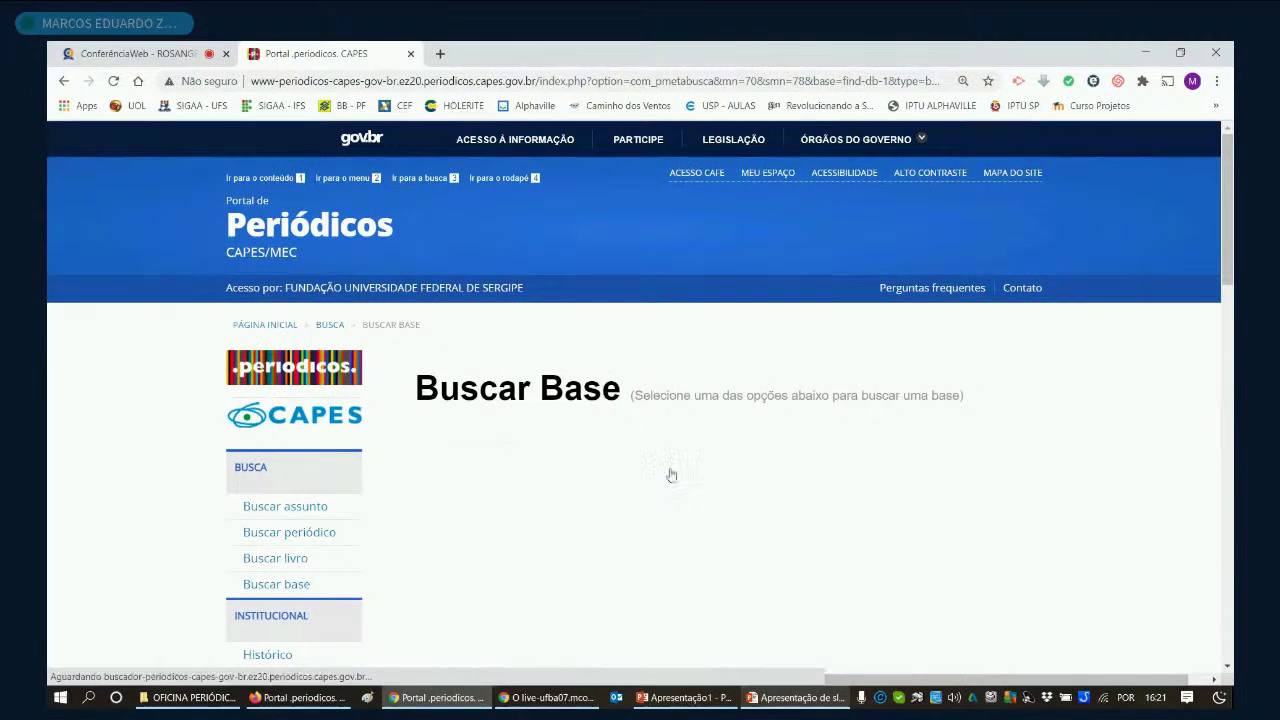
{"action": "scroll", "coordinate": [672, 475], "scroll_direction": "down", "scroll_amount": 3}
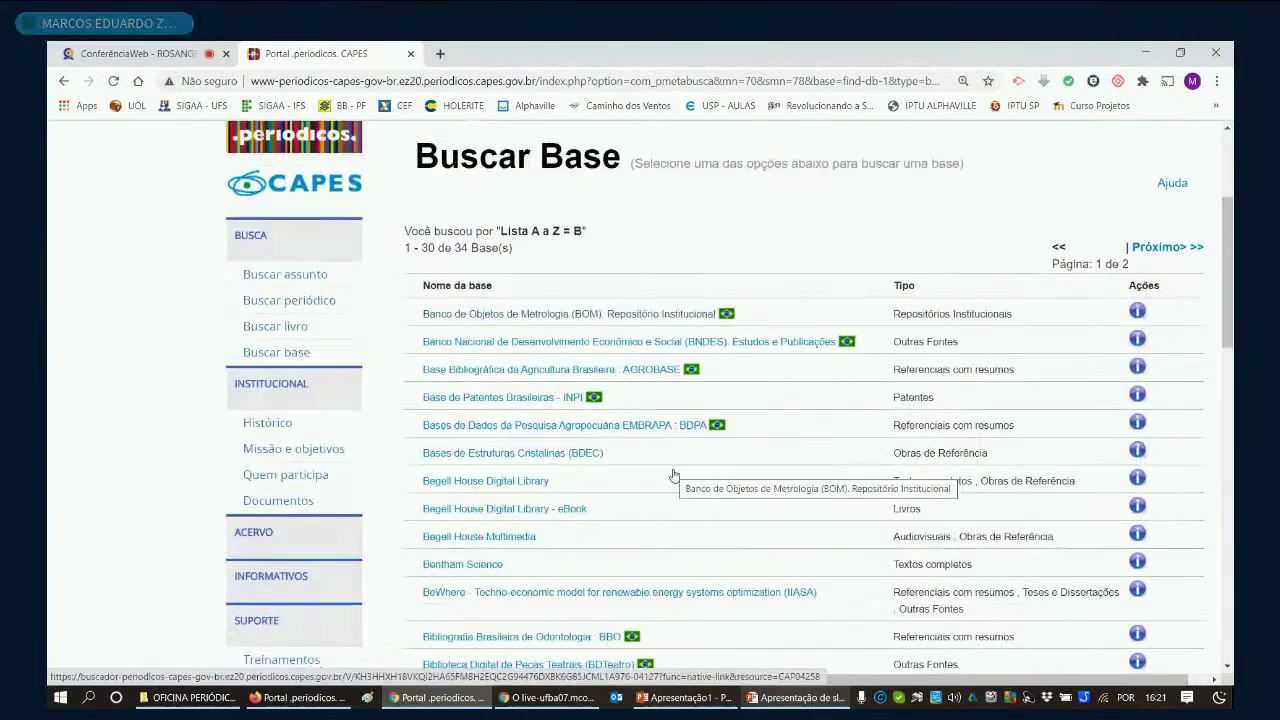
{"action": "scroll", "coordinate": [673, 476], "scroll_direction": "down", "scroll_amount": 3}
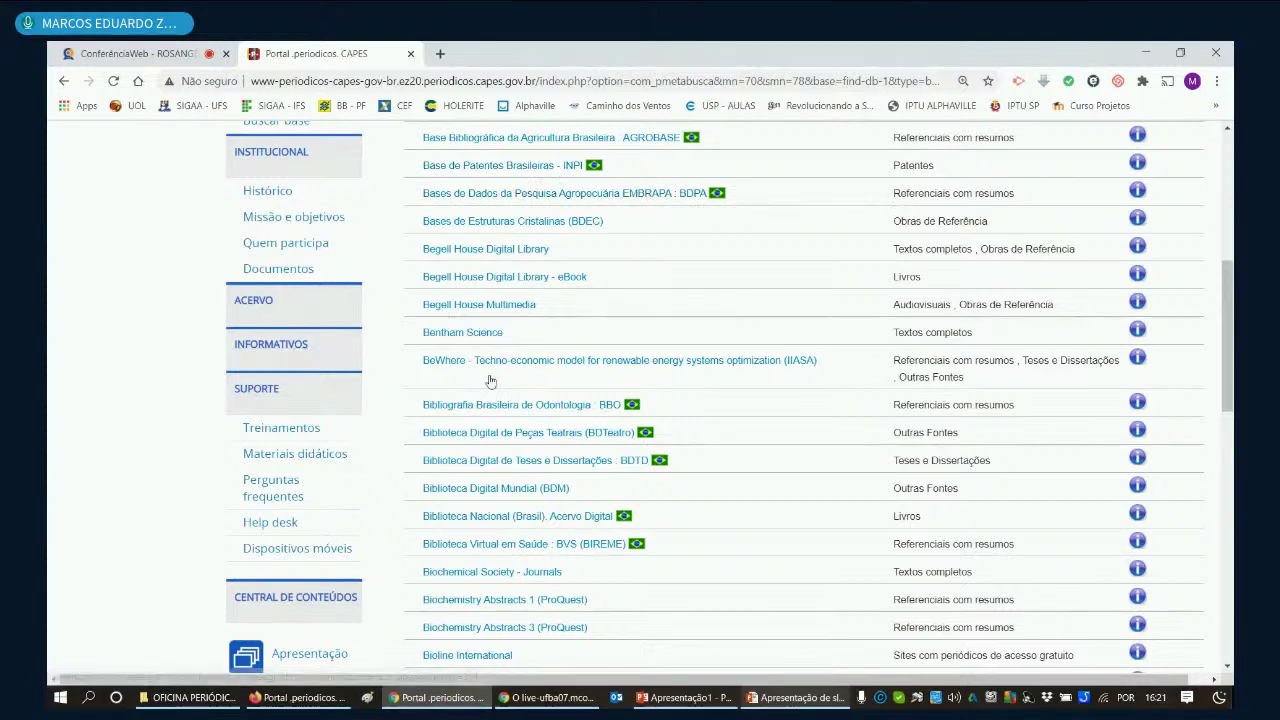
{"action": "scroll", "coordinate": [500, 400], "scroll_direction": "down", "scroll_amount": 3}
{"action": "scroll", "coordinate": [546, 494], "scroll_direction": "down", "scroll_amount": 3}
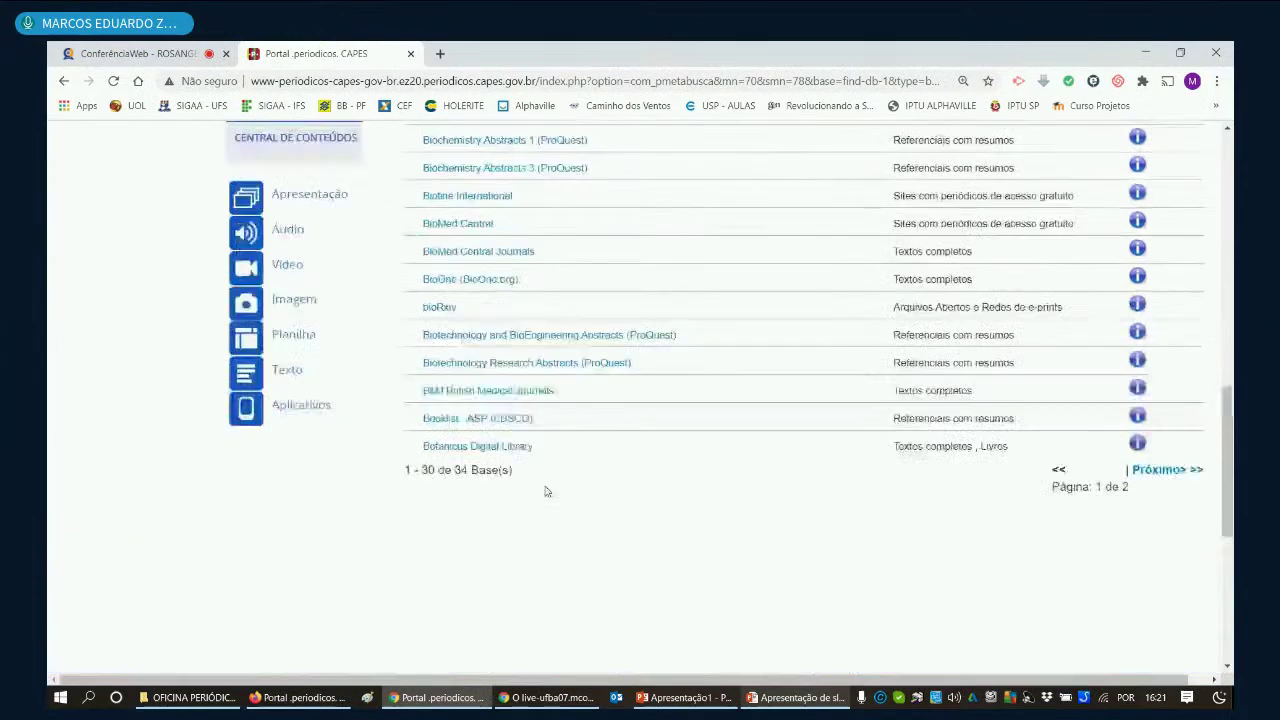
{"action": "scroll", "coordinate": [530, 485], "scroll_direction": "up", "scroll_amount": 1}
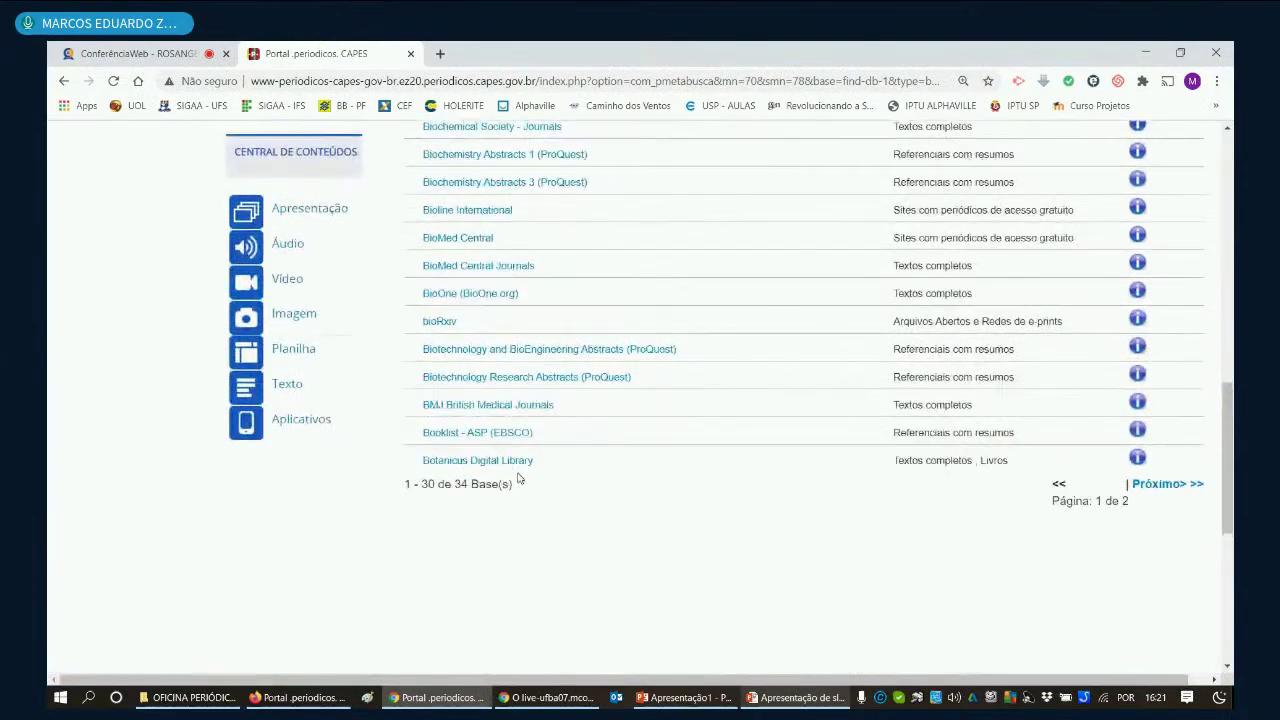
{"action": "scroll", "coordinate": [518, 480], "scroll_direction": "up", "scroll_amount": 9}
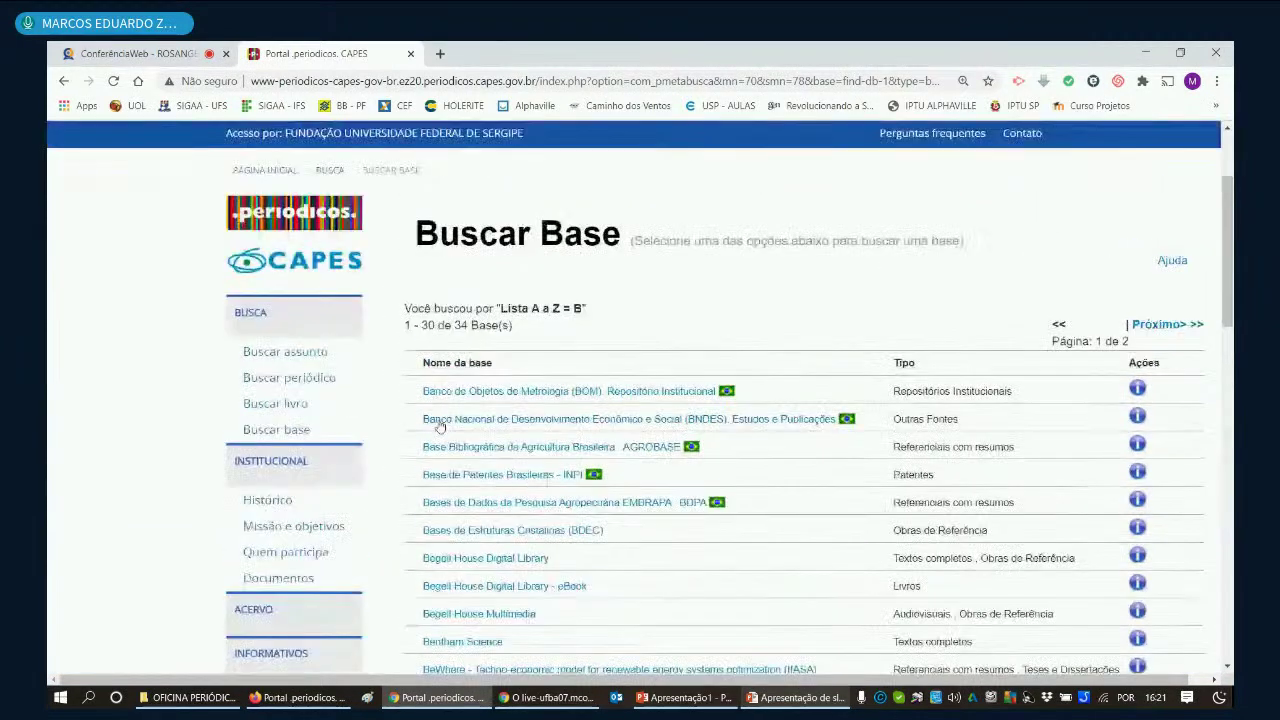
Step: Restart the database search by knowledge area and show the subareas of Ciências Sociais Aplicadas
{"action": "left_click", "coordinate": [296, 432]}
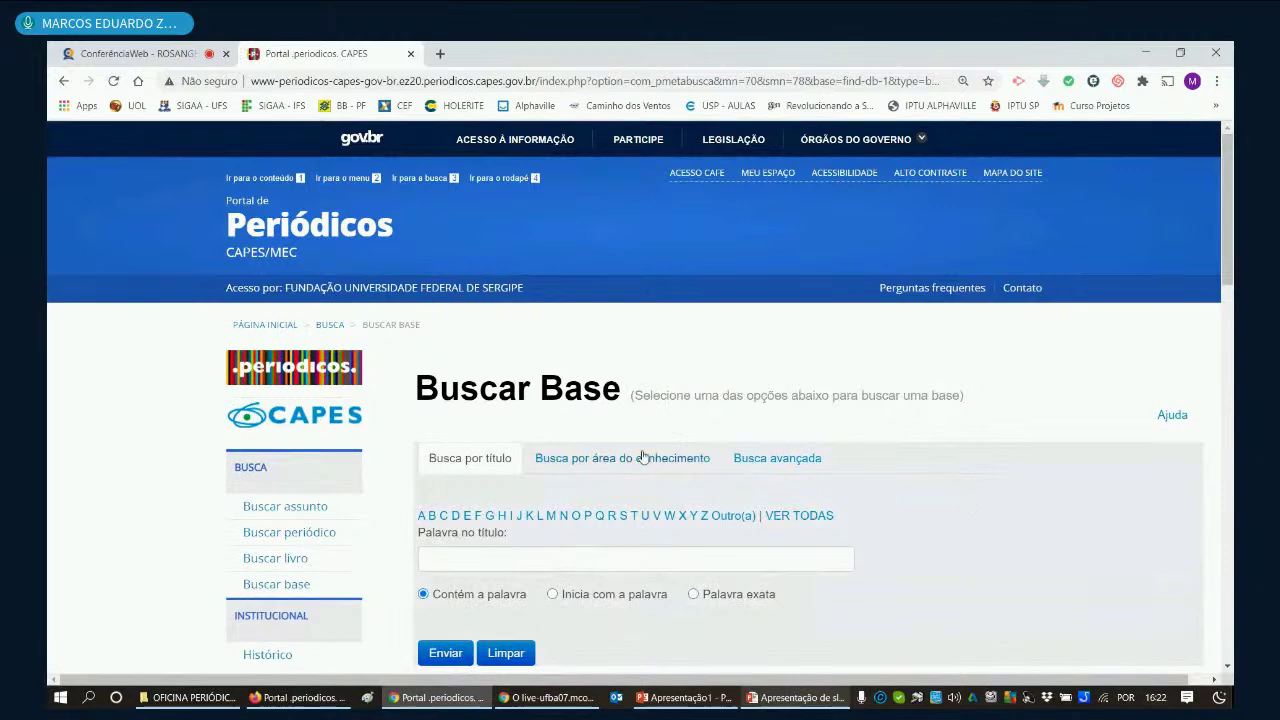
{"action": "left_click", "coordinate": [633, 458]}
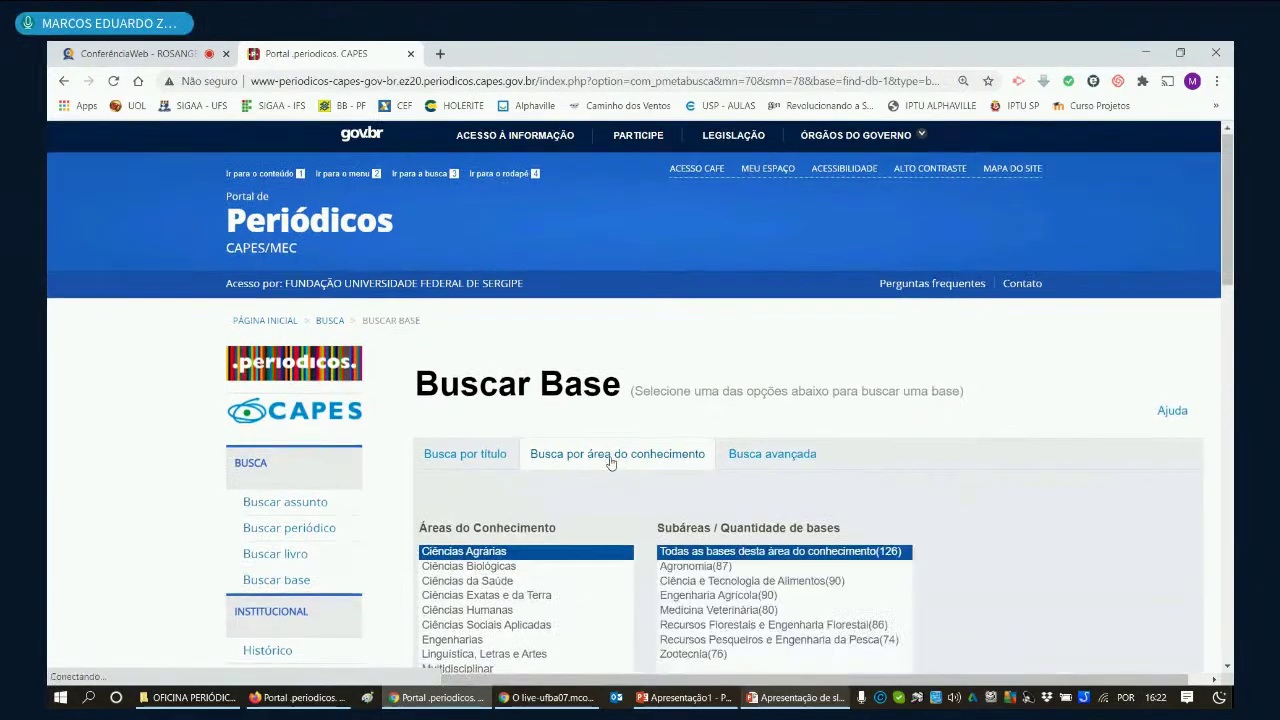
{"action": "scroll", "coordinate": [600, 460], "scroll_direction": "down", "scroll_amount": 2}
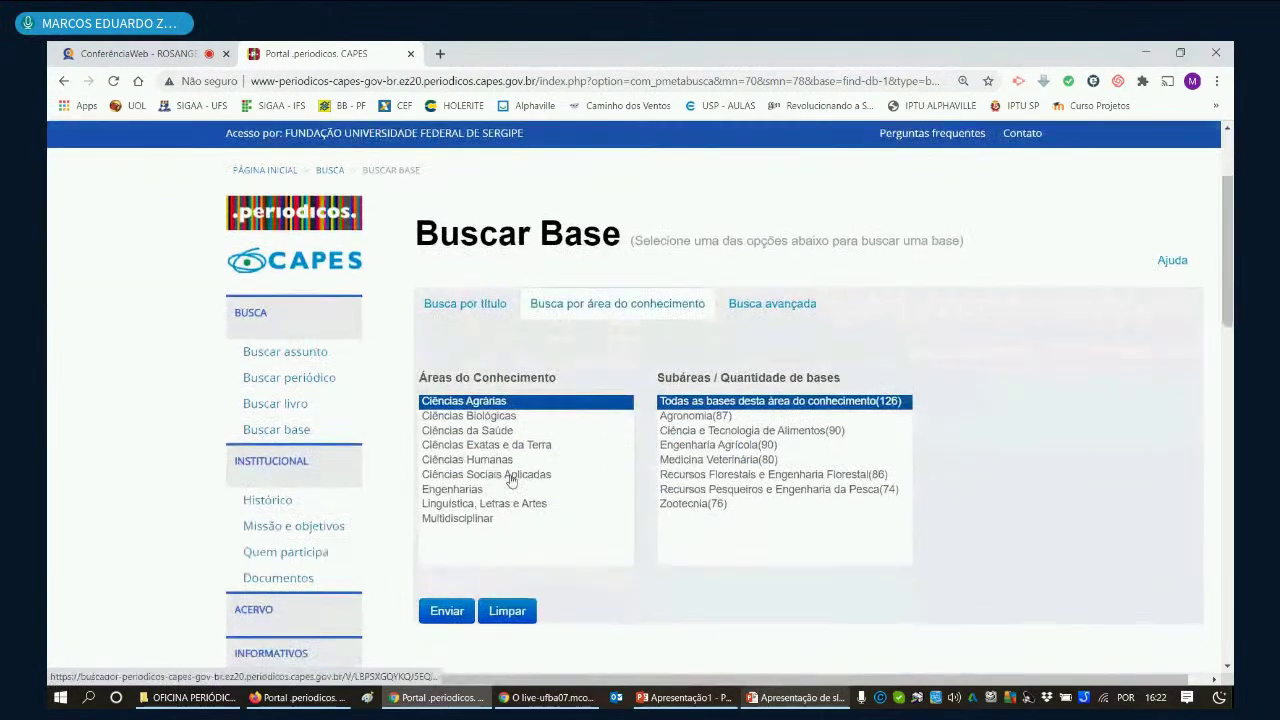
{"action": "left_click", "coordinate": [512, 475]}
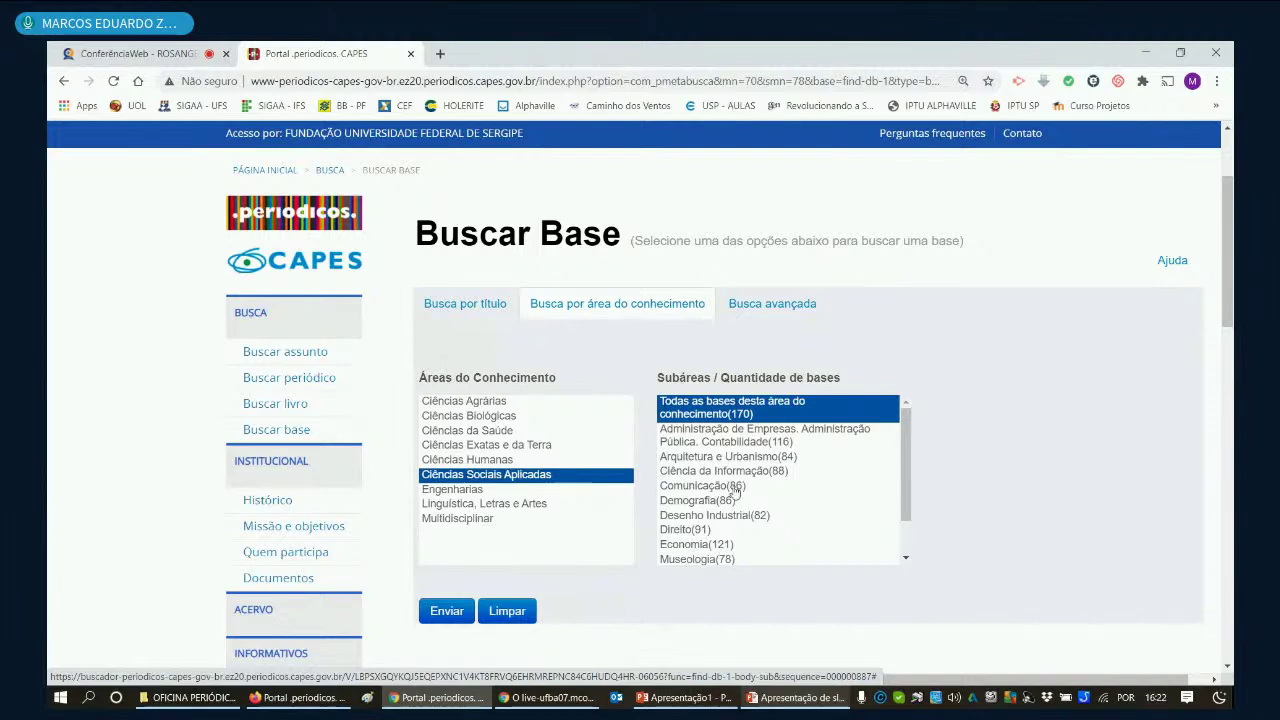
Step: Look through the subareas of Ciências da Saúde and show those of Ciências Exatas e da Terra
{"action": "left_click", "coordinate": [498, 431]}
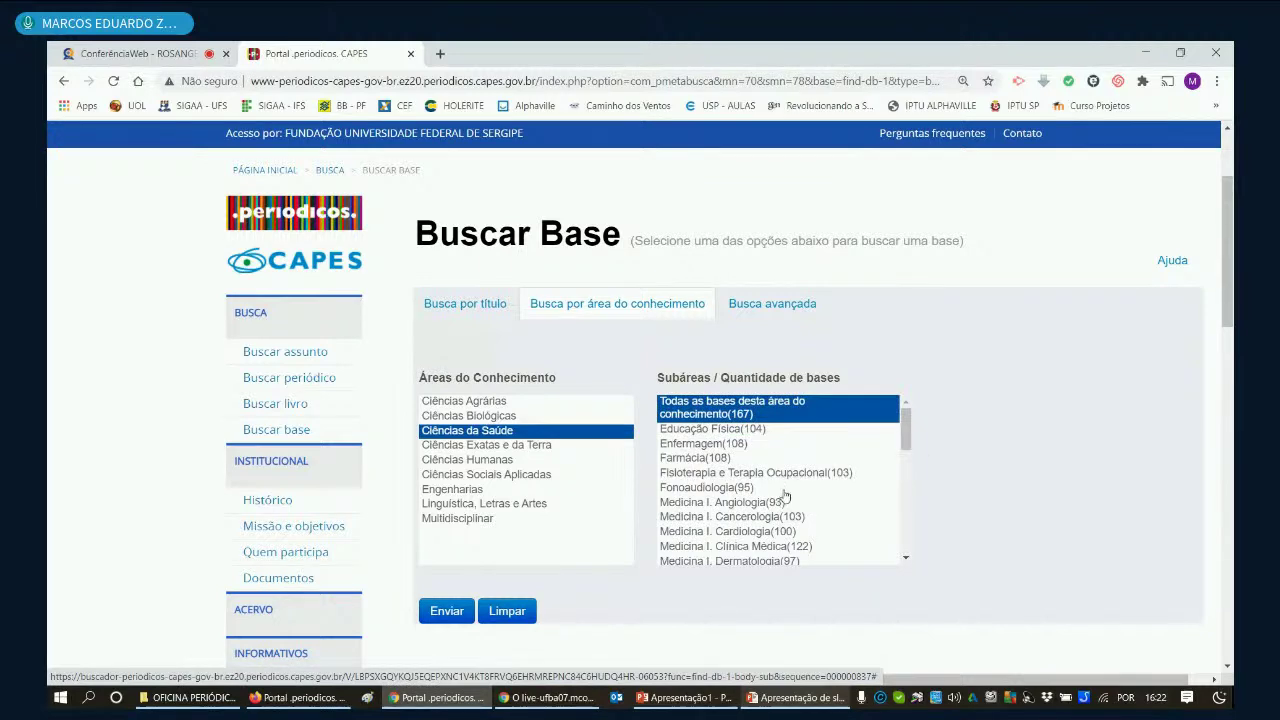
{"action": "scroll", "coordinate": [790, 490], "scroll_direction": "down", "scroll_amount": 2}
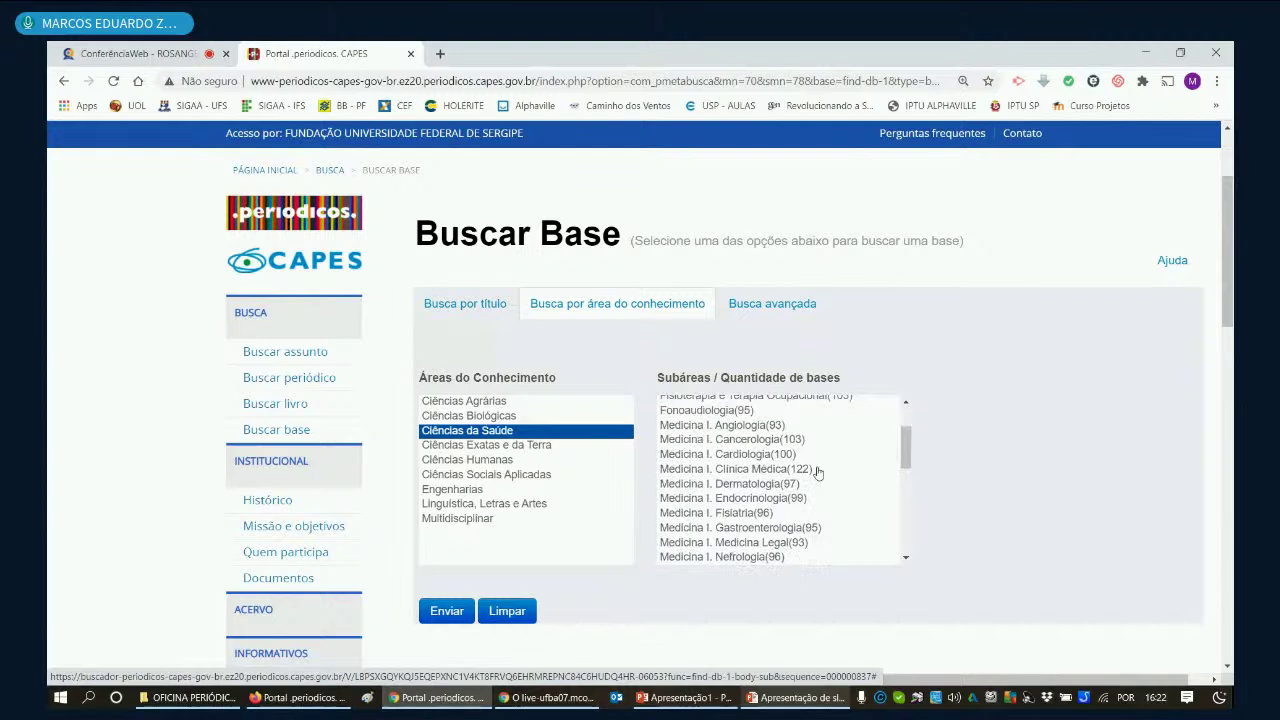
{"action": "scroll", "coordinate": [817, 472], "scroll_direction": "down", "scroll_amount": 2}
{"action": "scroll", "coordinate": [817, 472], "scroll_direction": "down", "scroll_amount": 4}
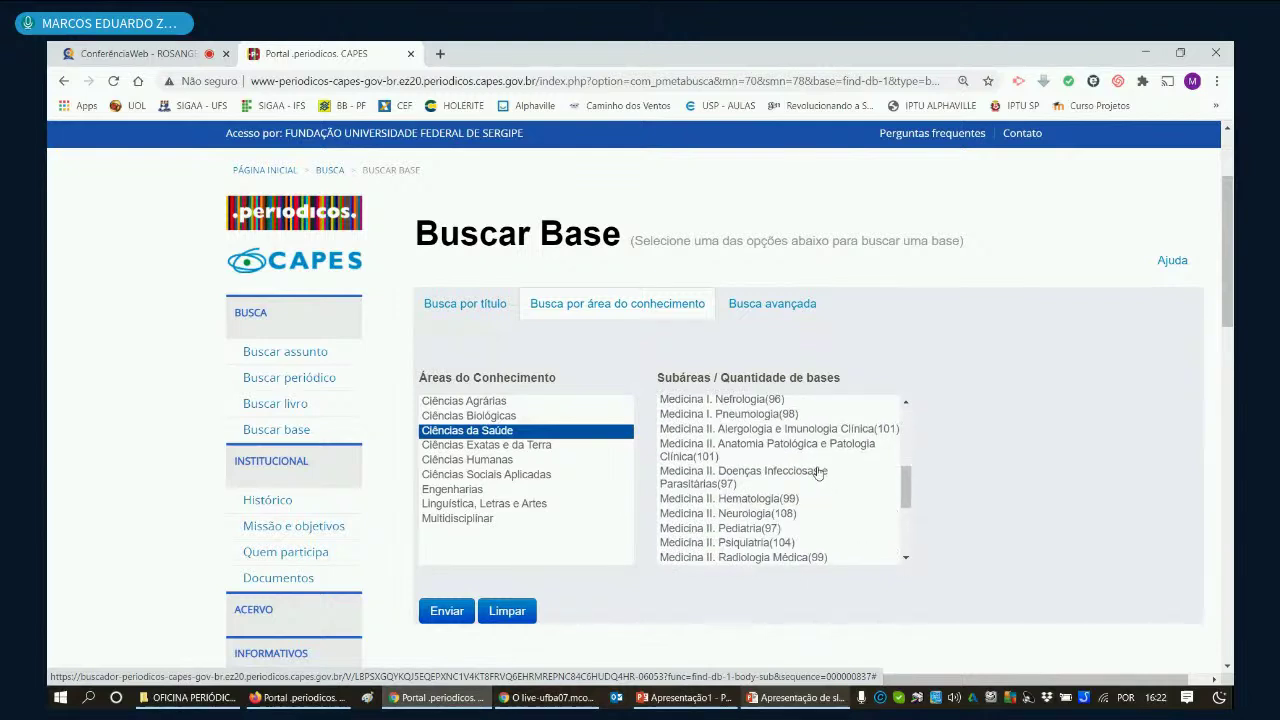
{"action": "scroll", "coordinate": [817, 472], "scroll_direction": "down", "scroll_amount": 3}
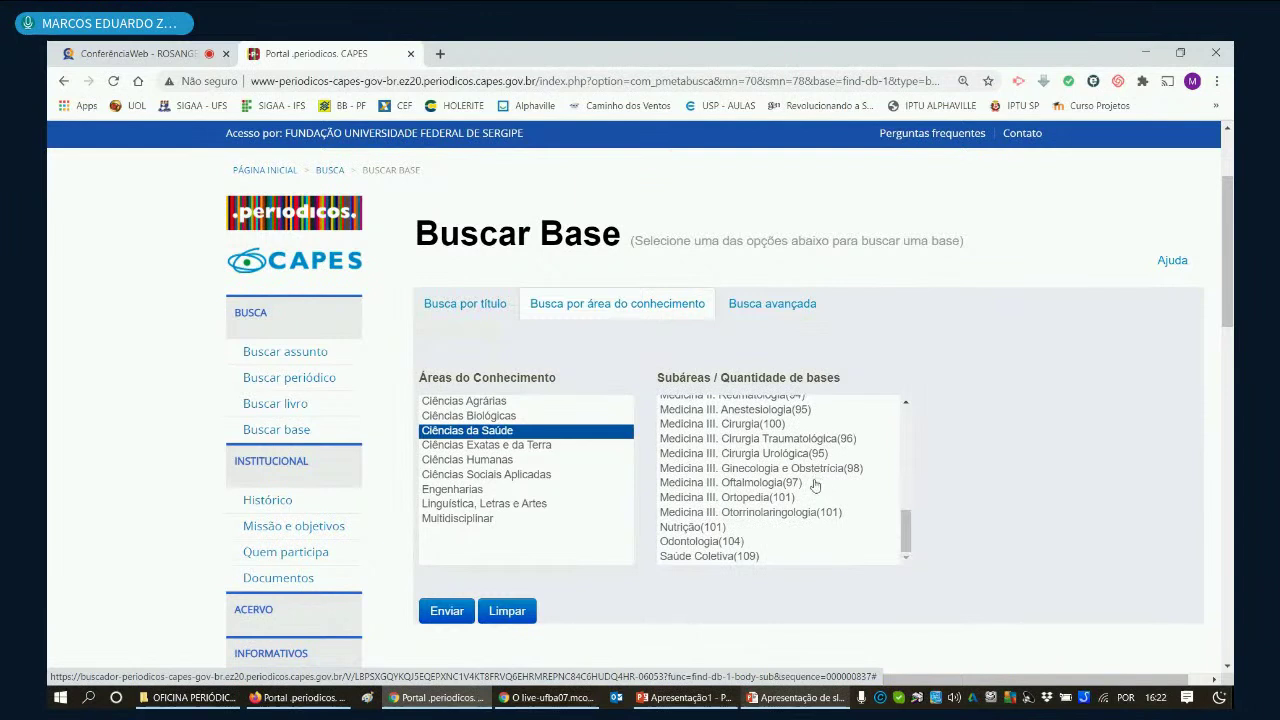
{"action": "scroll", "coordinate": [815, 484], "scroll_direction": "up", "scroll_amount": 10}
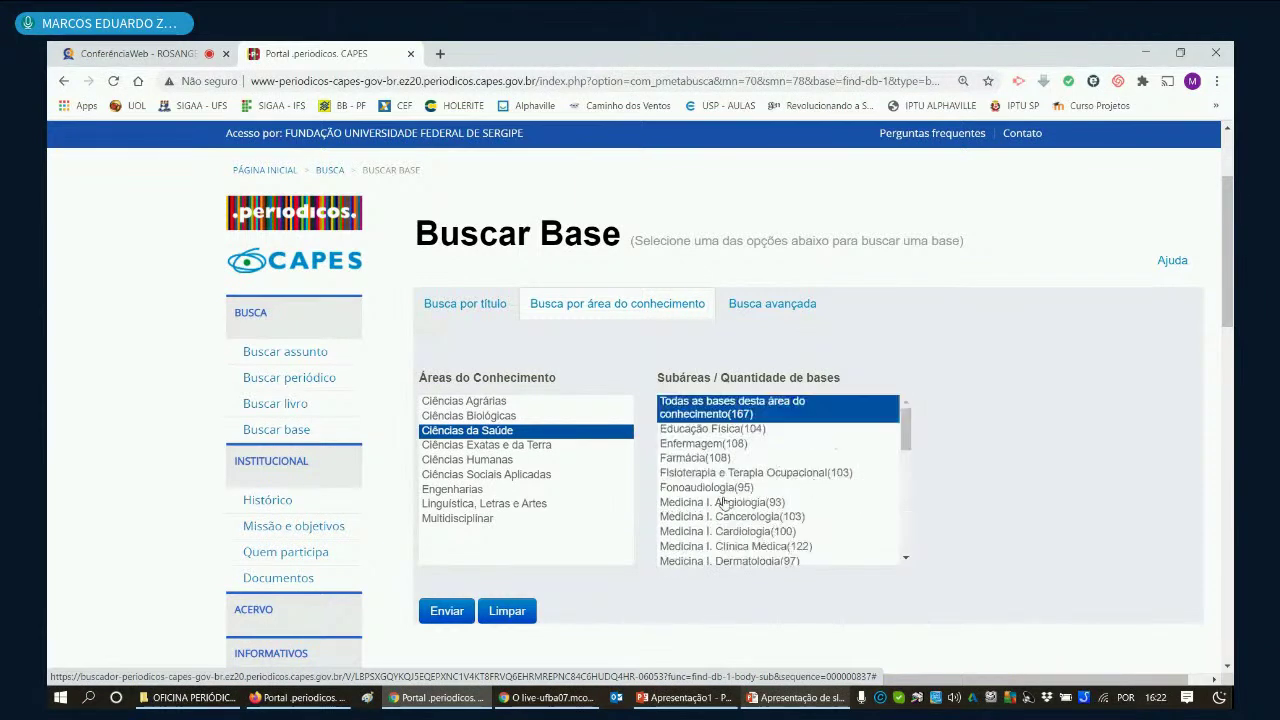
{"action": "left_click", "coordinate": [505, 445]}
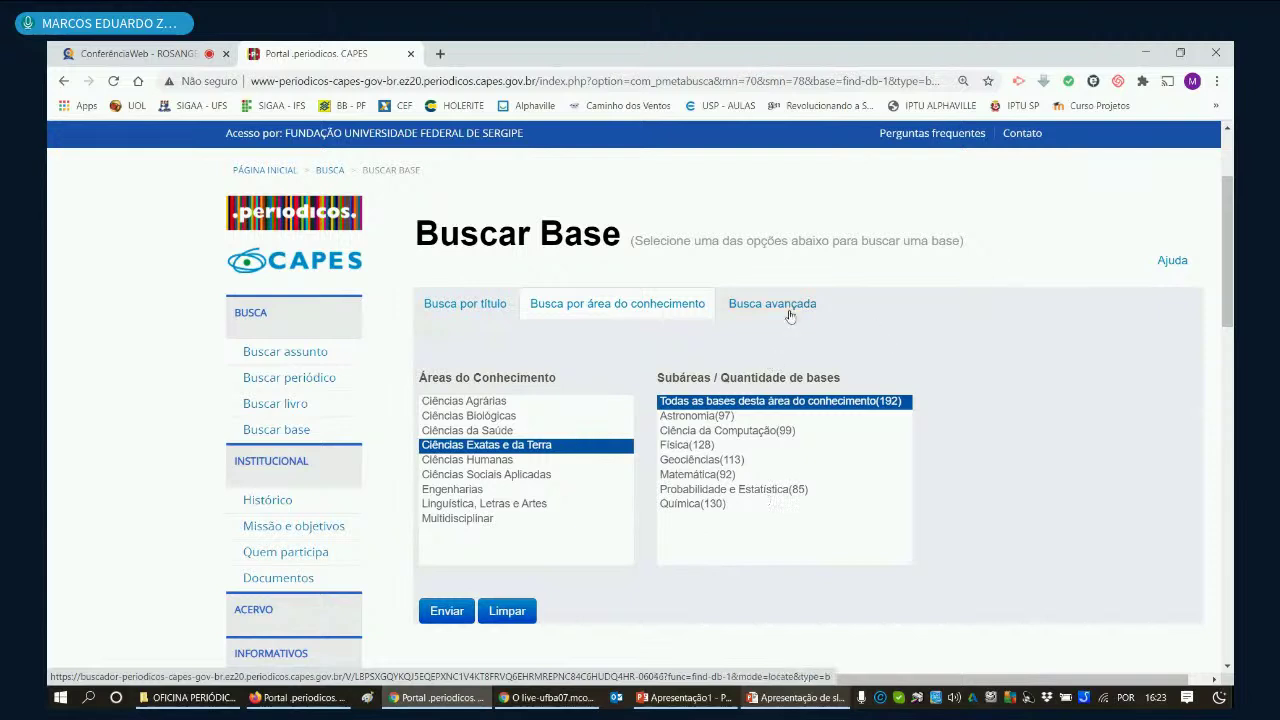
Step: Return to the title search in Buscar Base, restart it, and list the databases whose titles contain the word "teses"
{"action": "left_click", "coordinate": [491, 304]}
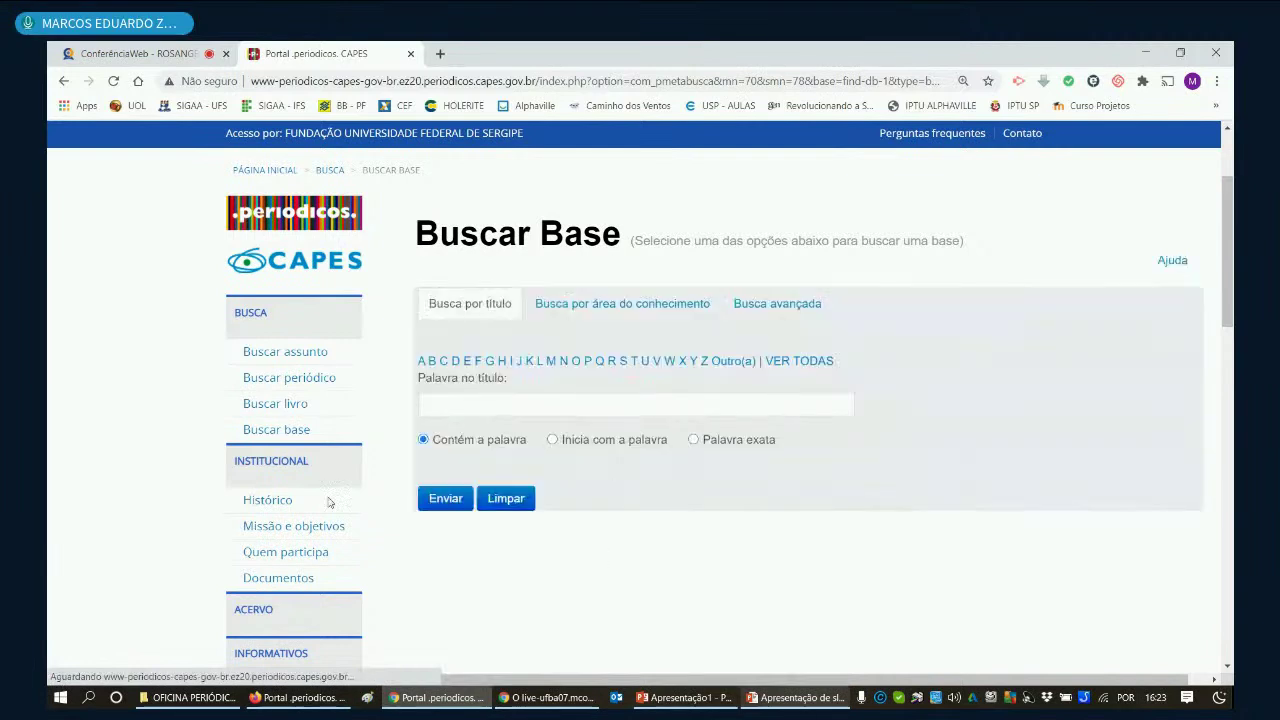
{"action": "left_click", "coordinate": [435, 362]}
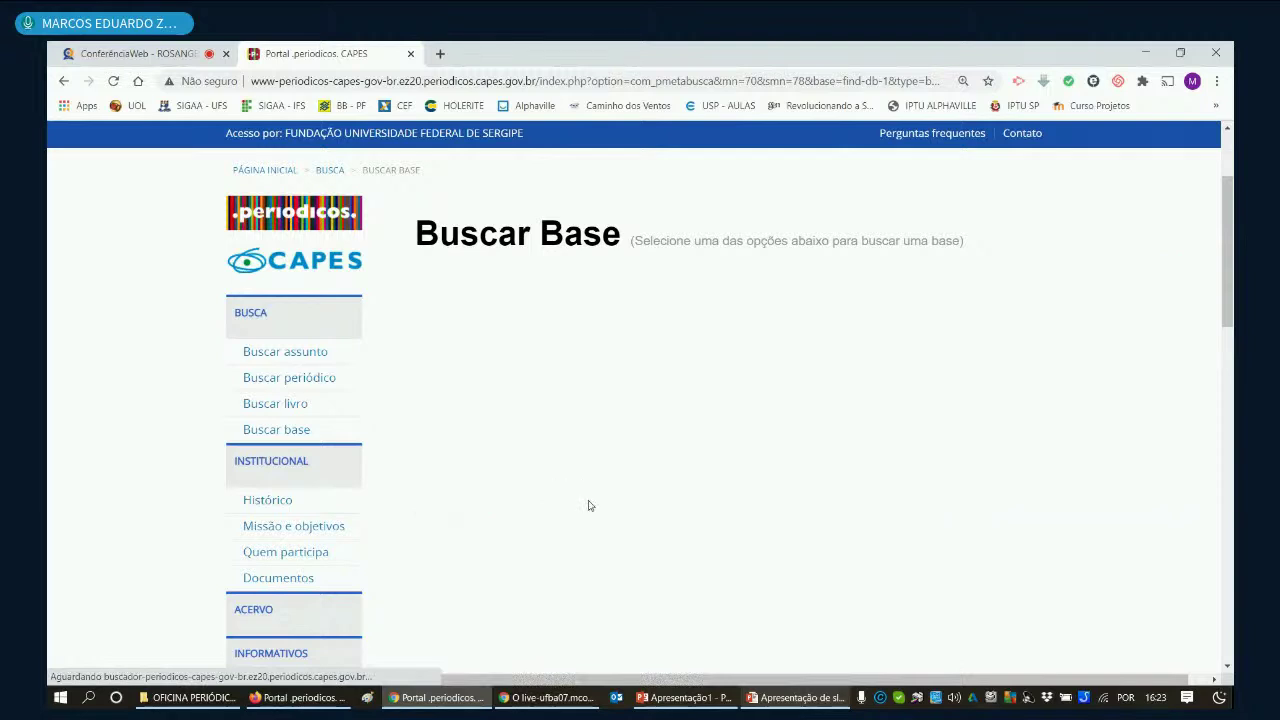
{"action": "left_click", "coordinate": [305, 432]}
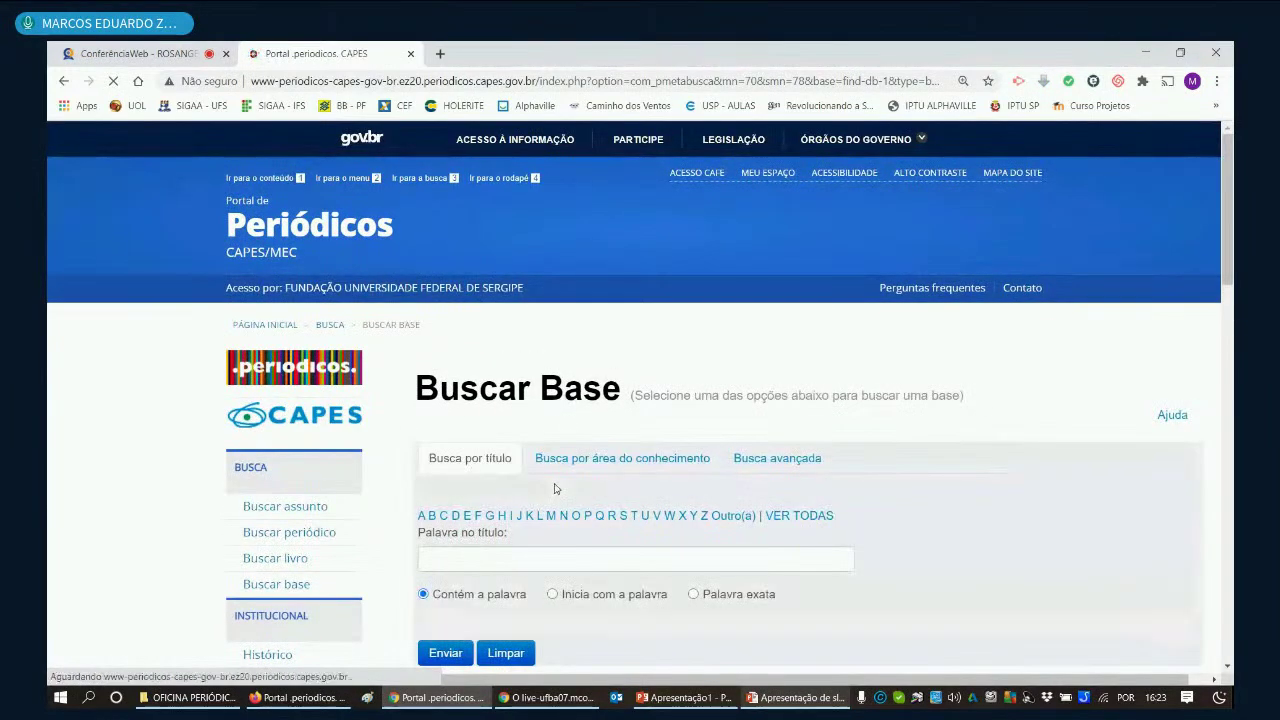
{"action": "scroll", "coordinate": [535, 406], "scroll_direction": "down", "scroll_amount": 2}
{"action": "left_click", "coordinate": [520, 406]}
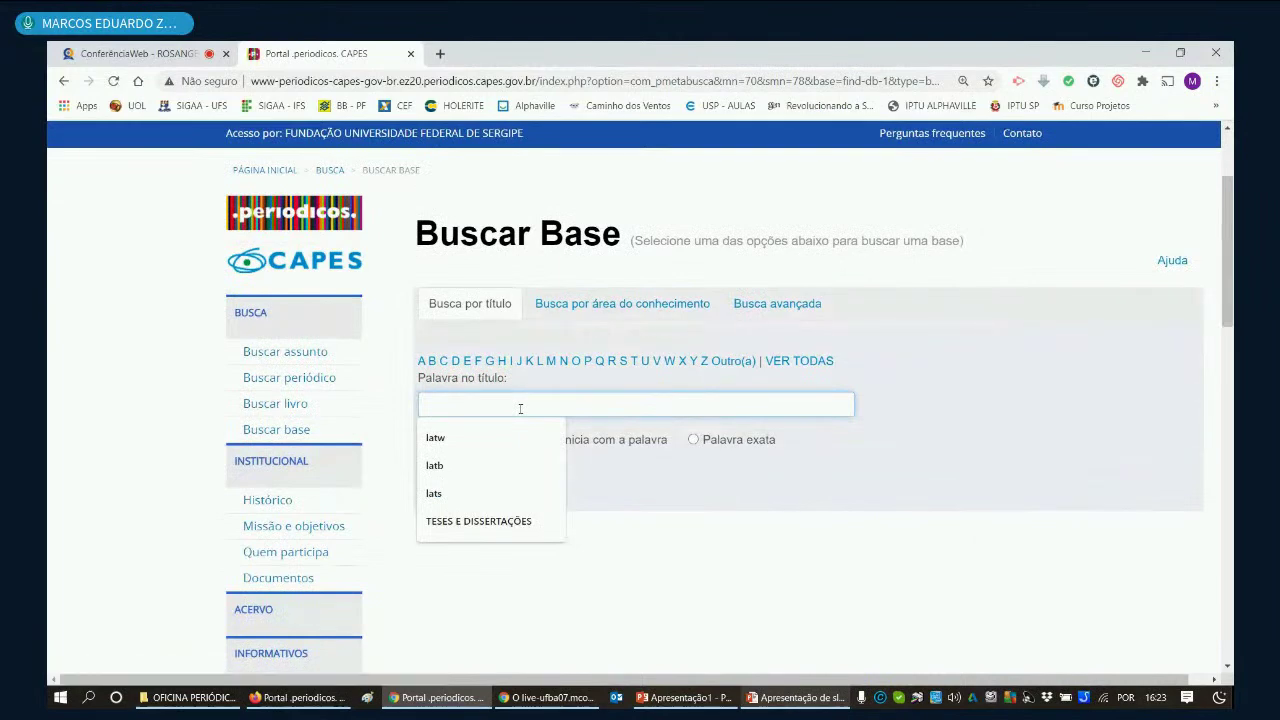
{"action": "type", "text": "teses"}
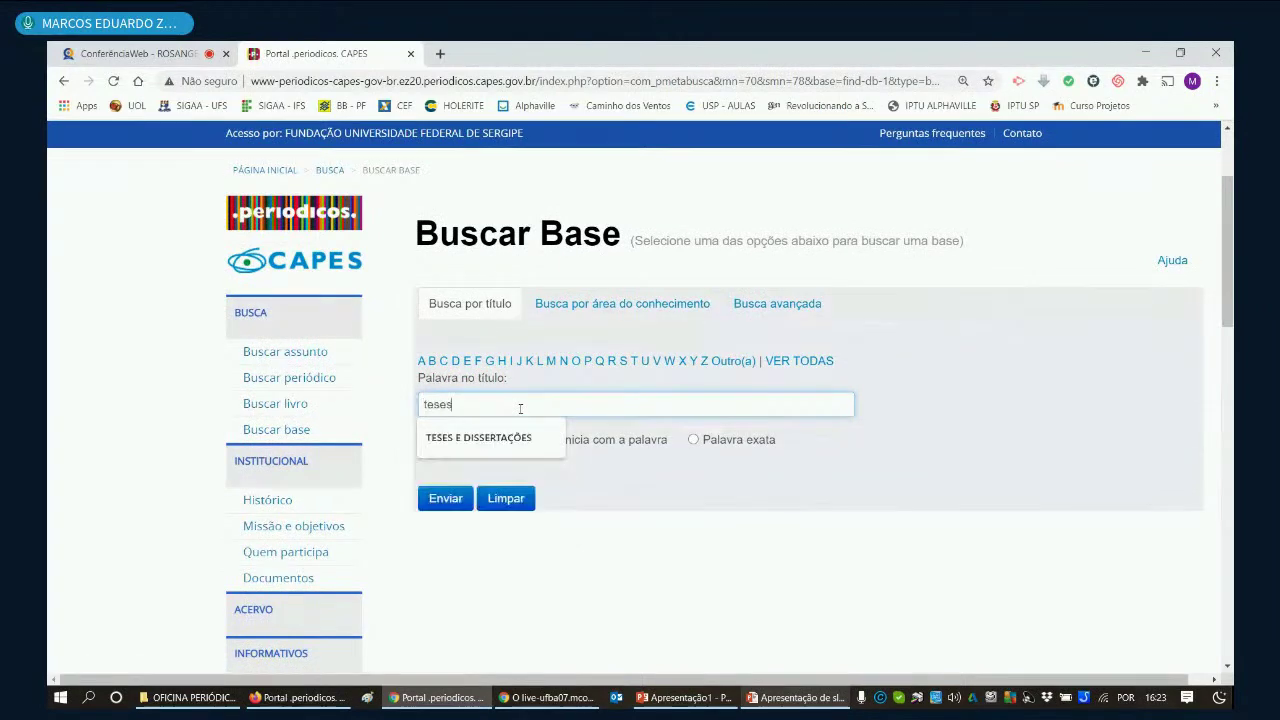
{"action": "left_click", "coordinate": [658, 514]}
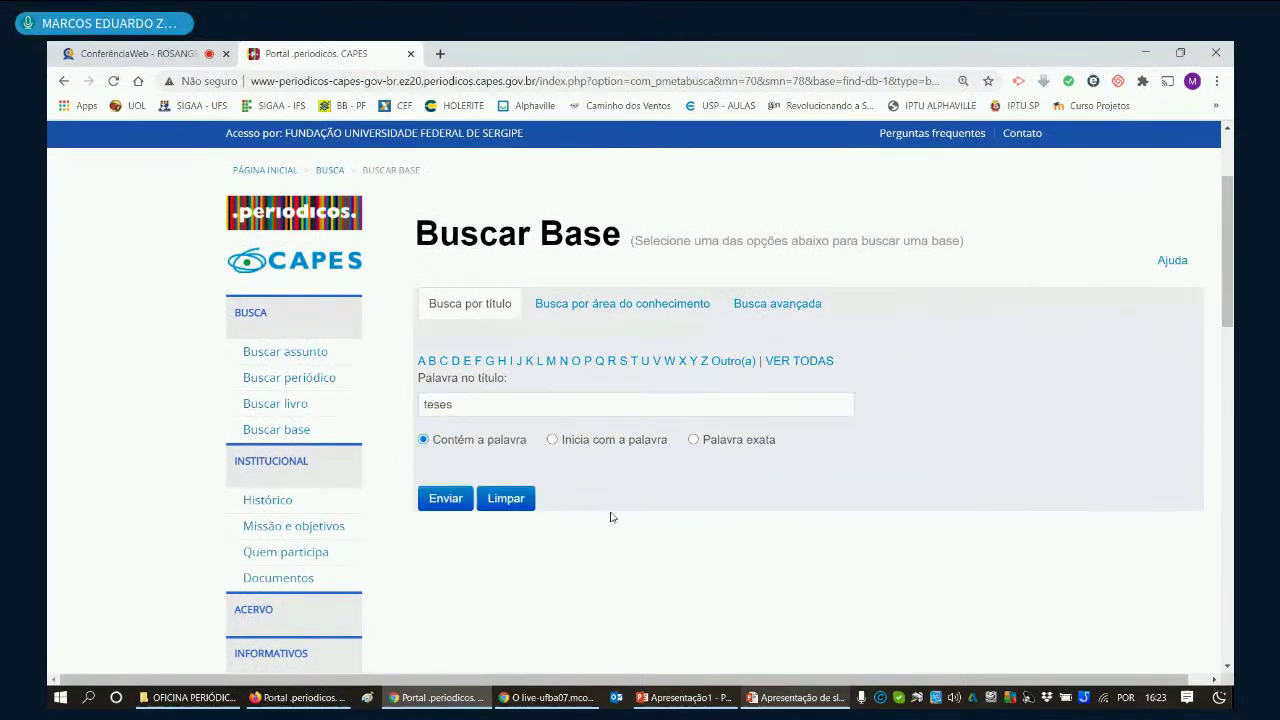
{"action": "left_click", "coordinate": [449, 497]}
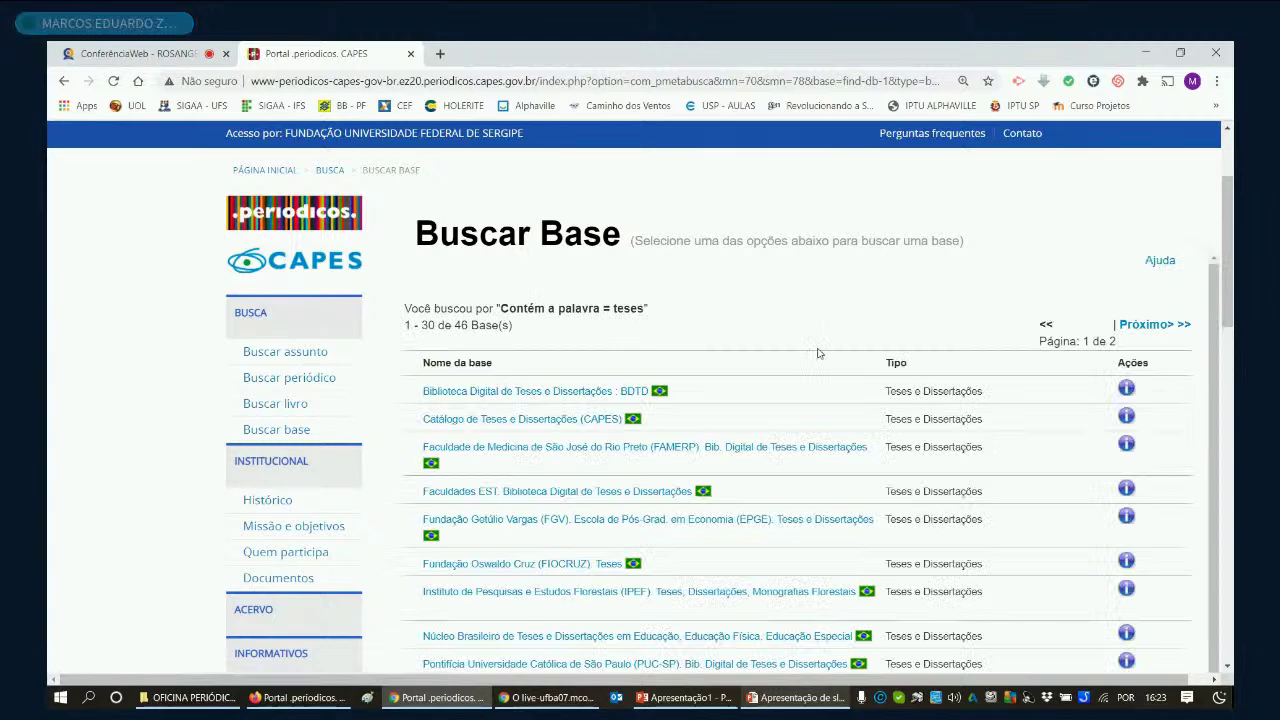
Step: Look through the first page of databases found for "teses"
{"action": "scroll", "coordinate": [817, 353], "scroll_direction": "down", "scroll_amount": 1}
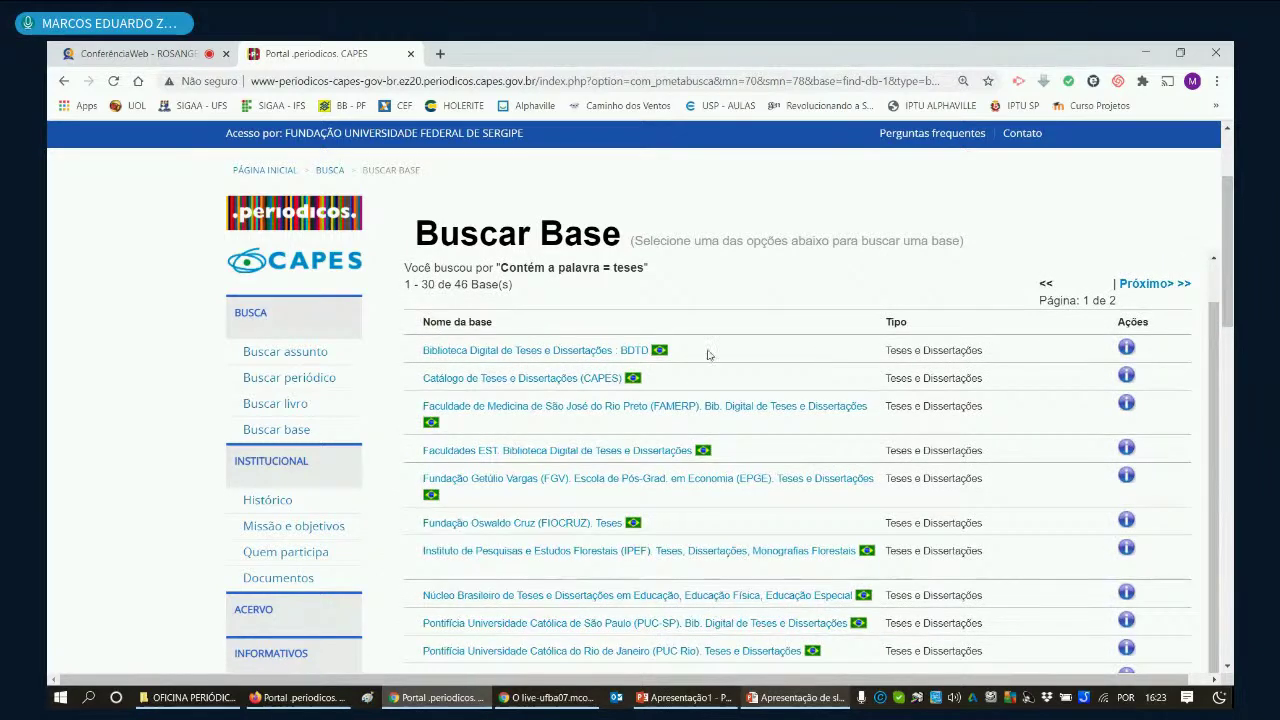
{"action": "scroll", "coordinate": [707, 354], "scroll_direction": "down", "scroll_amount": 2}
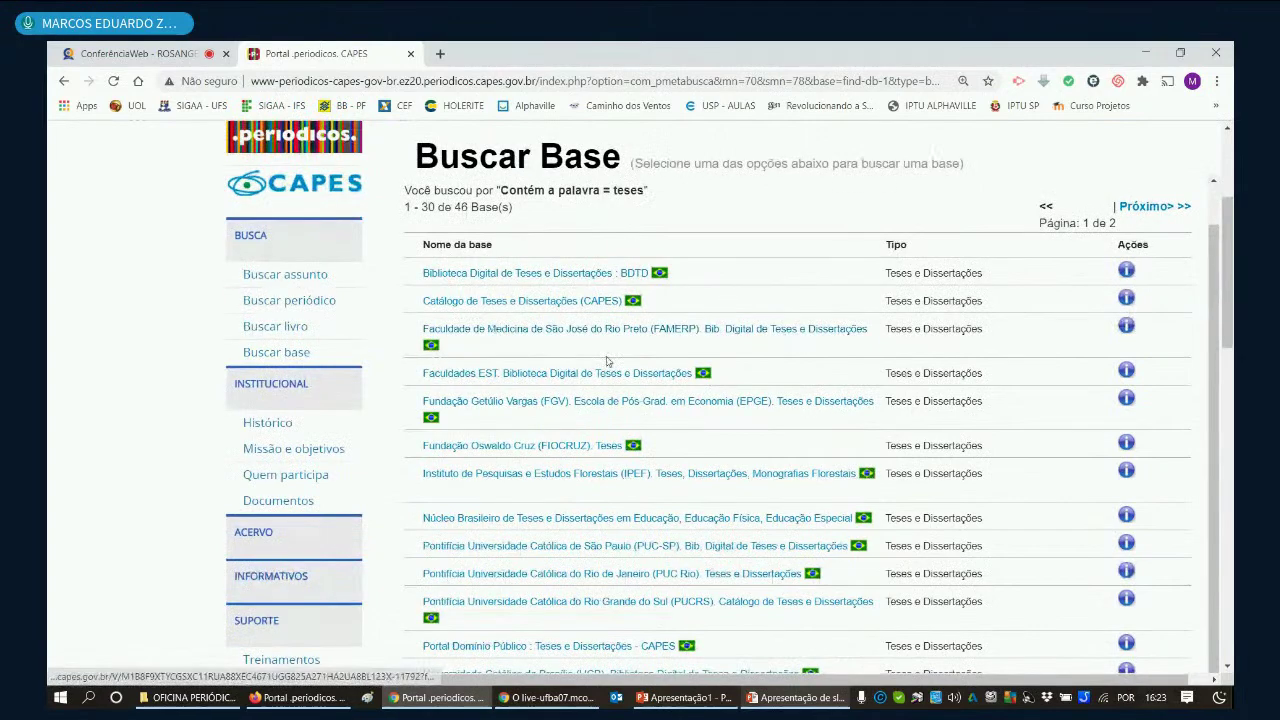
{"action": "scroll", "coordinate": [606, 361], "scroll_direction": "down", "scroll_amount": 2}
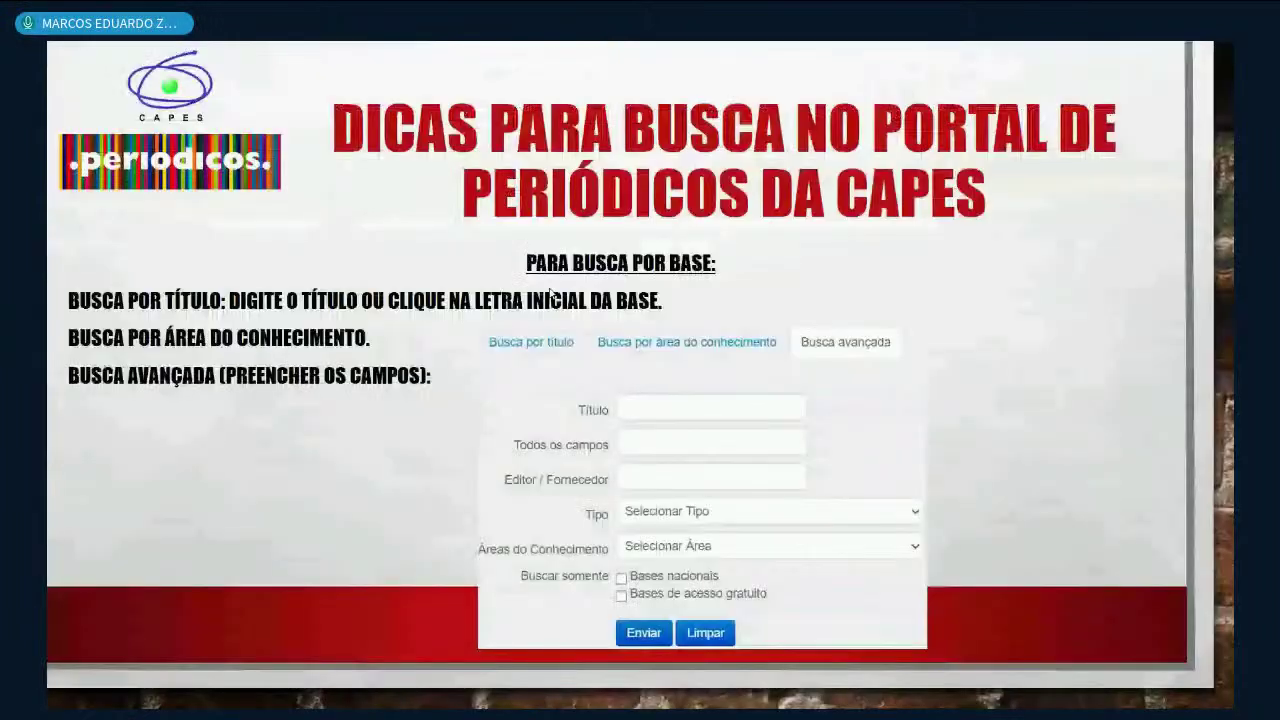
Step: Switch to the PowerPoint slideshow and advance to the next slide on searching by database
{"action": "key", "text": "alt+Tab"}
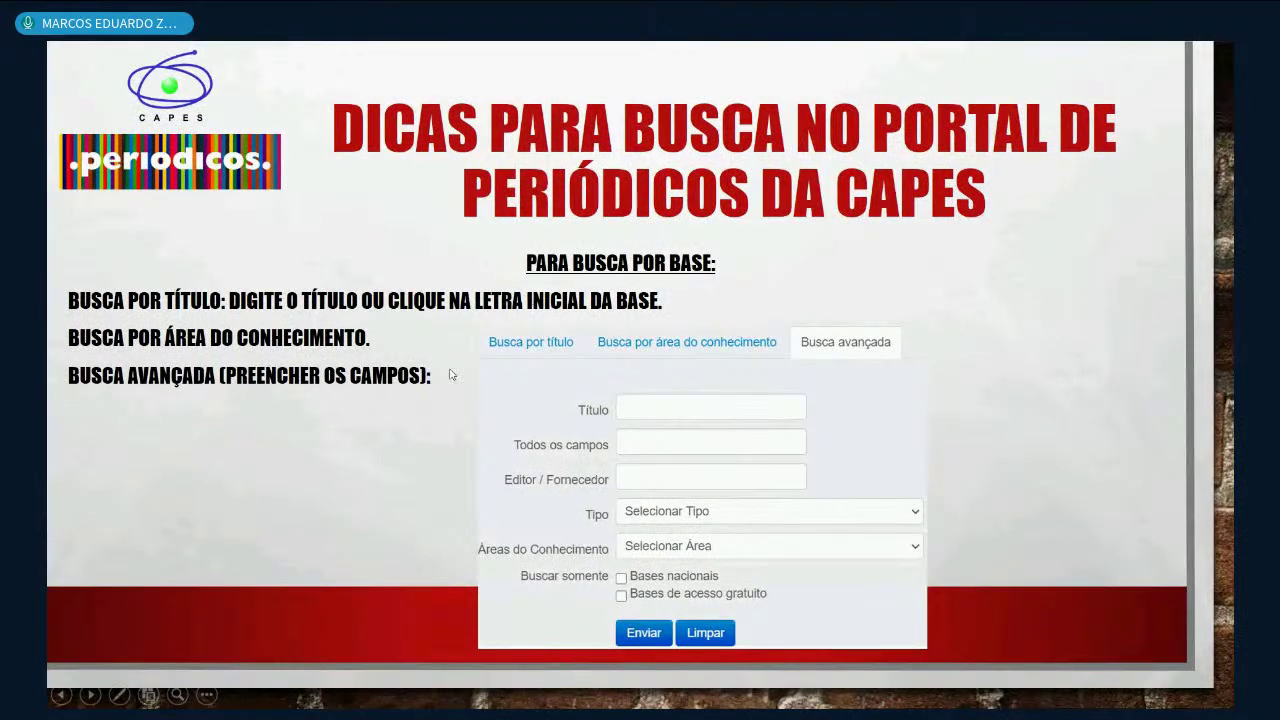
{"action": "left_click", "coordinate": [567, 487]}
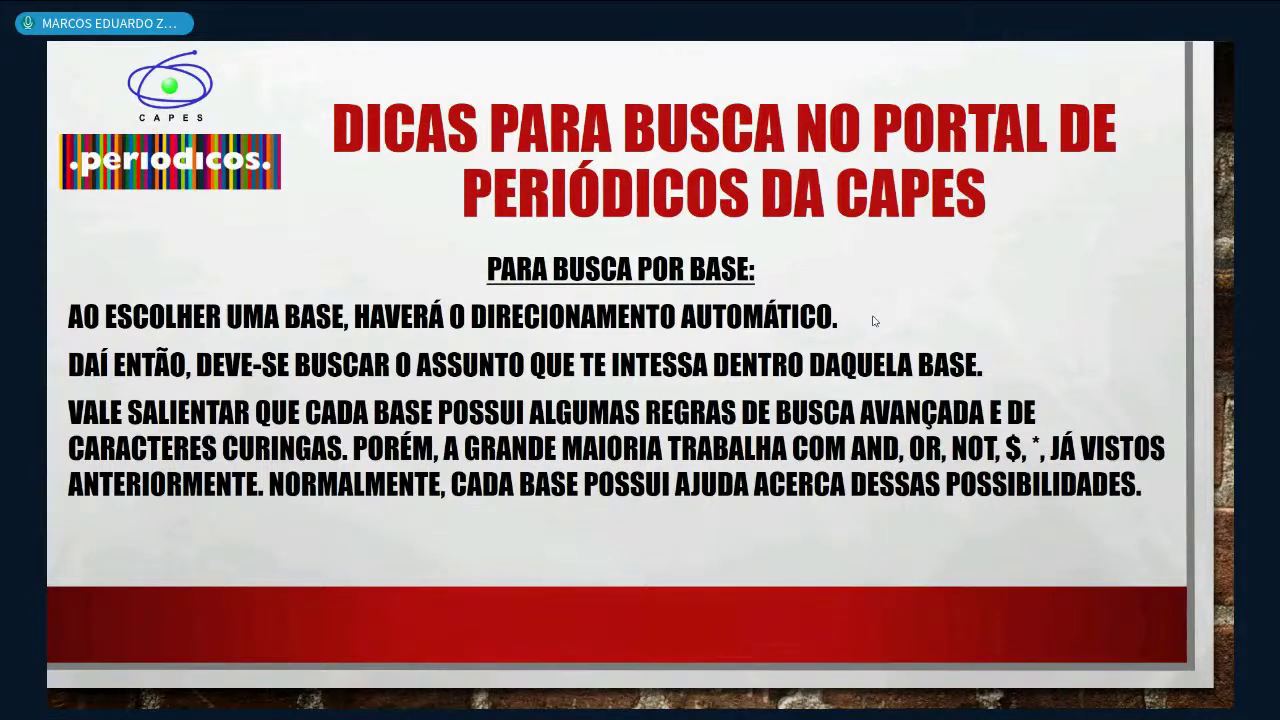
Step: Switch back to Chrome, view the BDTD home page and its search field, and close it to return to the database list
{"action": "key", "text": "alt+Tab"}
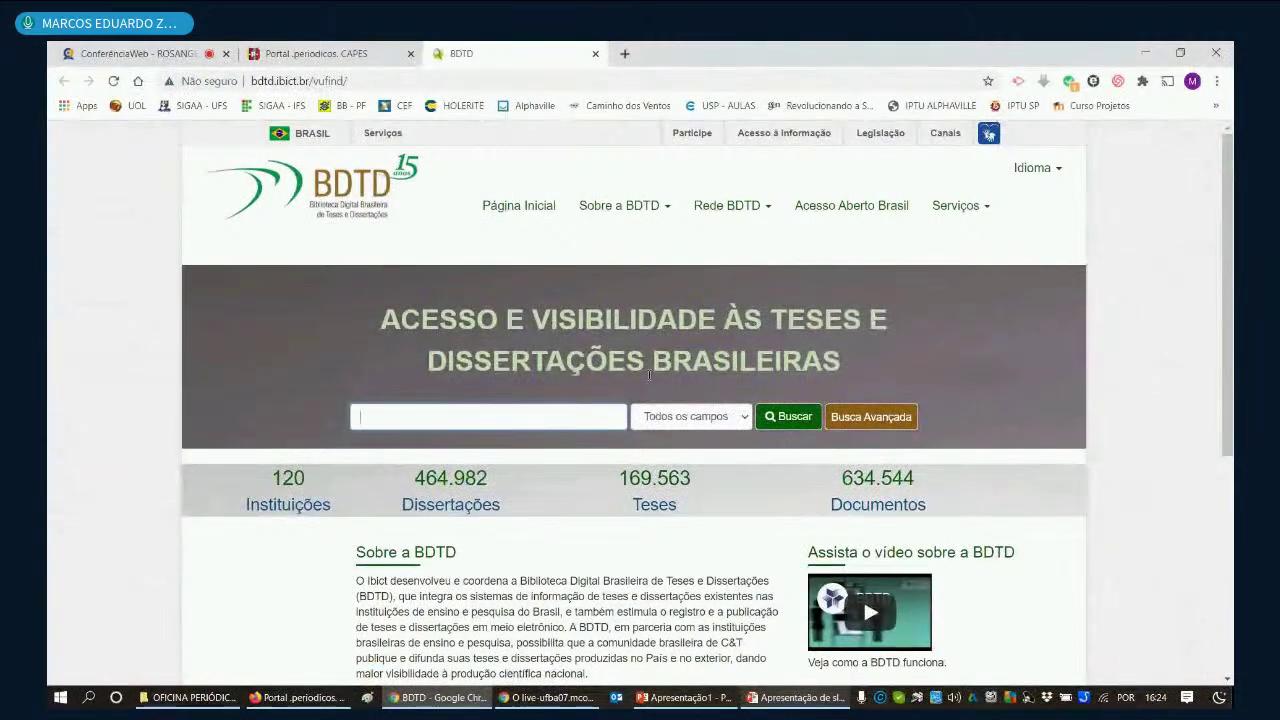
{"action": "left_click", "coordinate": [486, 417]}
{"action": "left_click", "coordinate": [594, 54]}
{"action": "scroll", "coordinate": [533, 375], "scroll_direction": "up", "scroll_amount": 5}
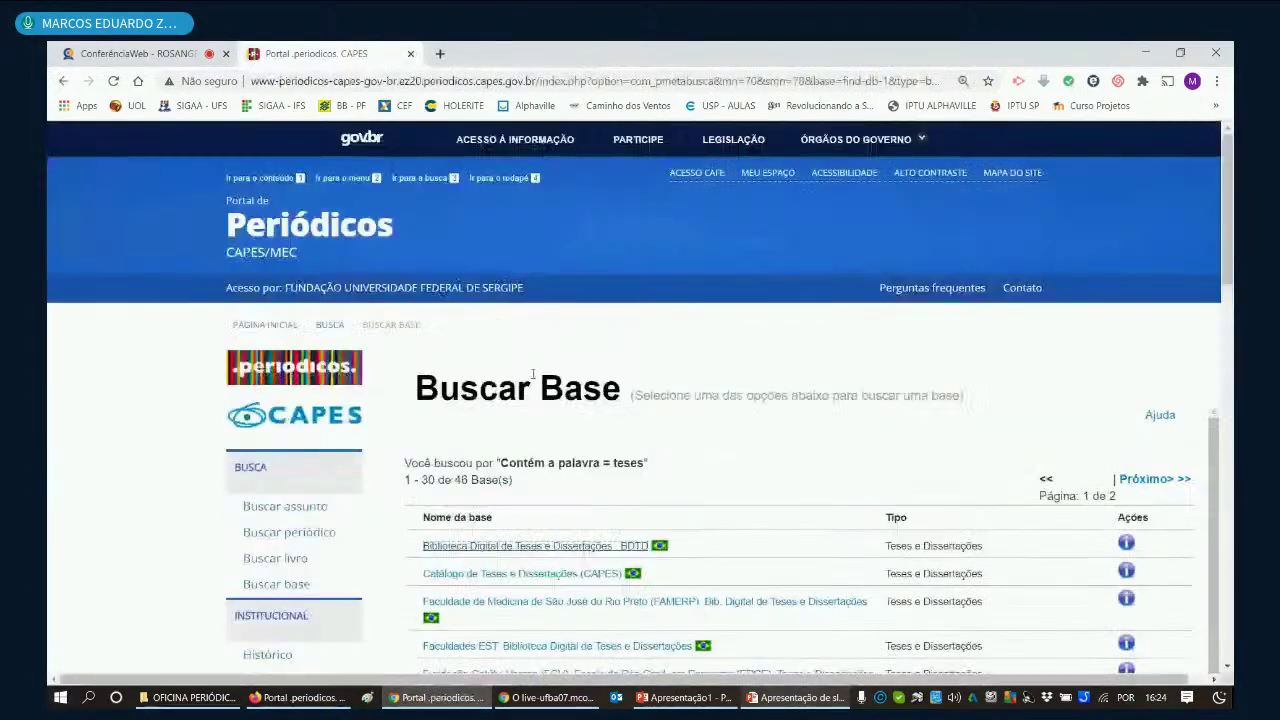
Step: Restart the database search and list the databases whose titles begin with S, down to the SciELO entries
{"action": "left_click", "coordinate": [290, 582]}
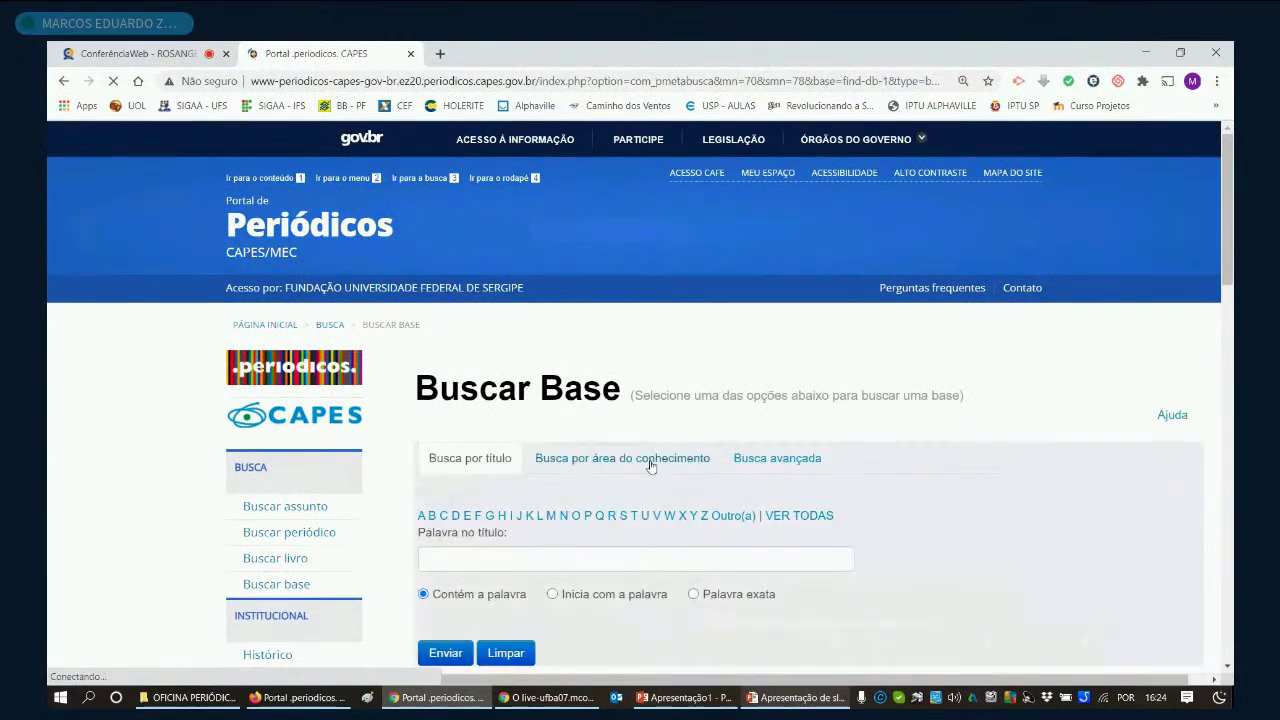
{"action": "left_click", "coordinate": [624, 516]}
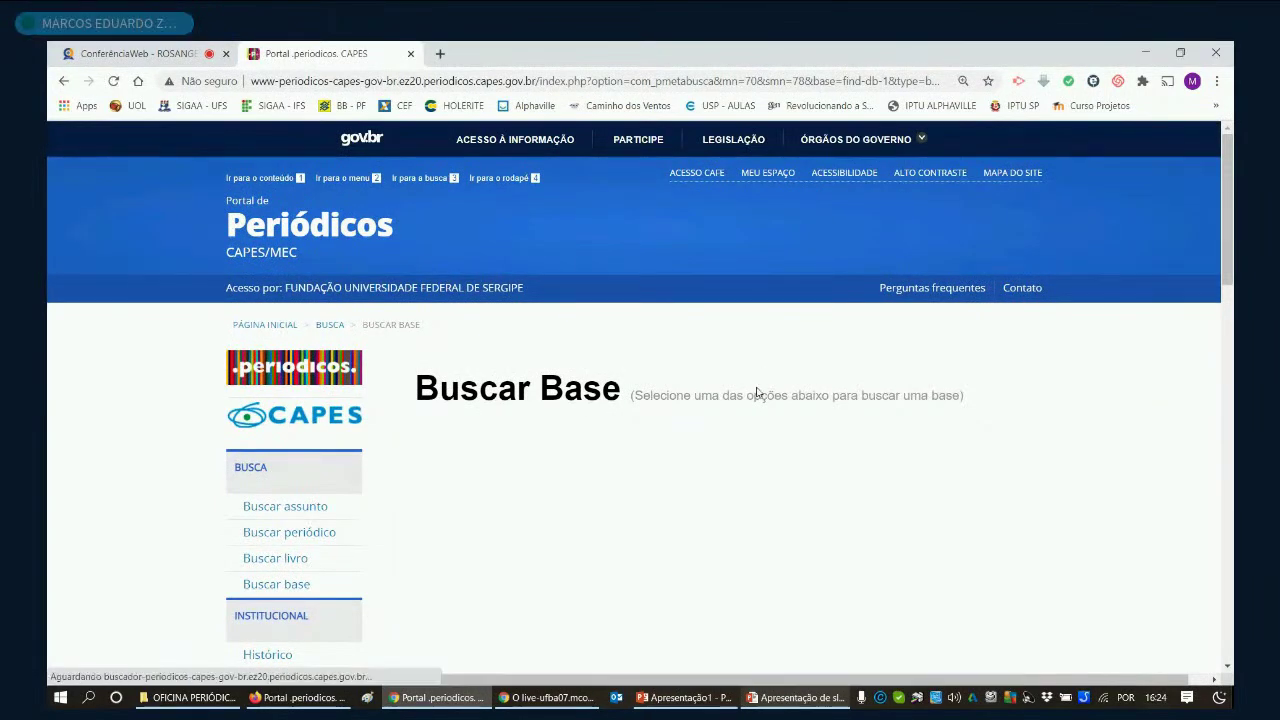
{"action": "scroll", "coordinate": [757, 392], "scroll_direction": "down", "scroll_amount": 4}
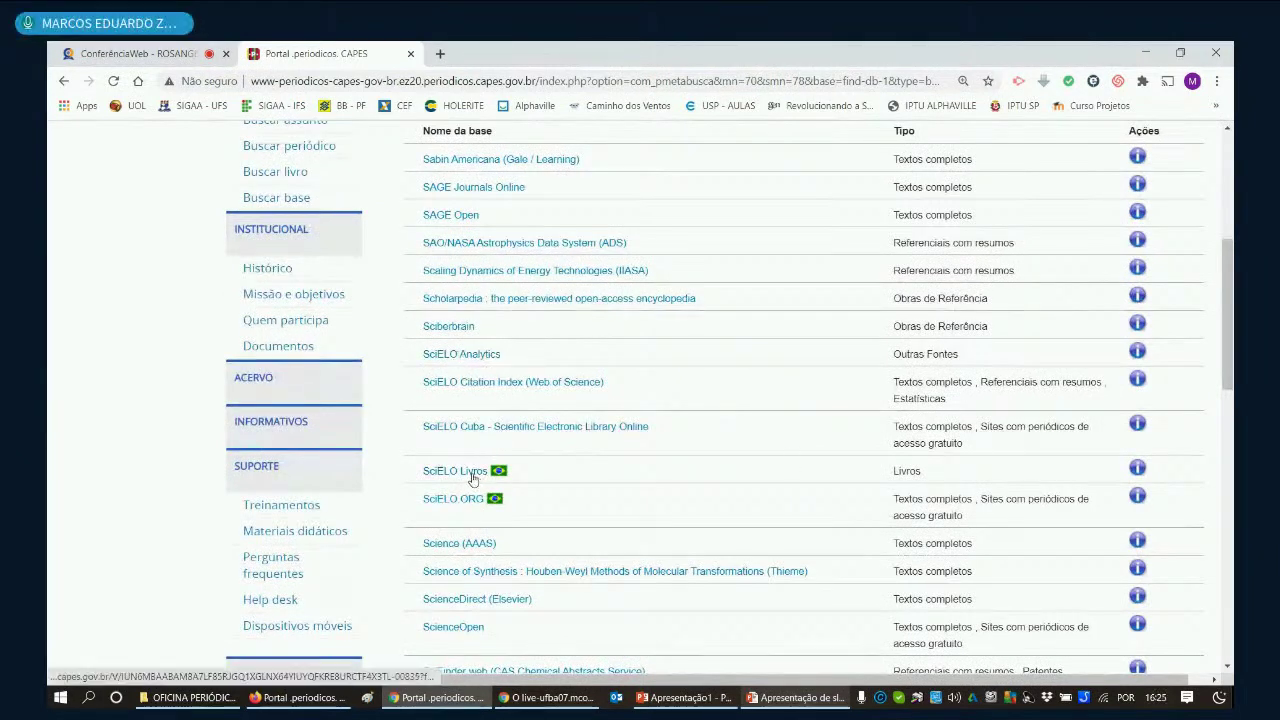
Step: Open the SciELO Livros database and look through its most recently indexed books
{"action": "left_click", "coordinate": [470, 472]}
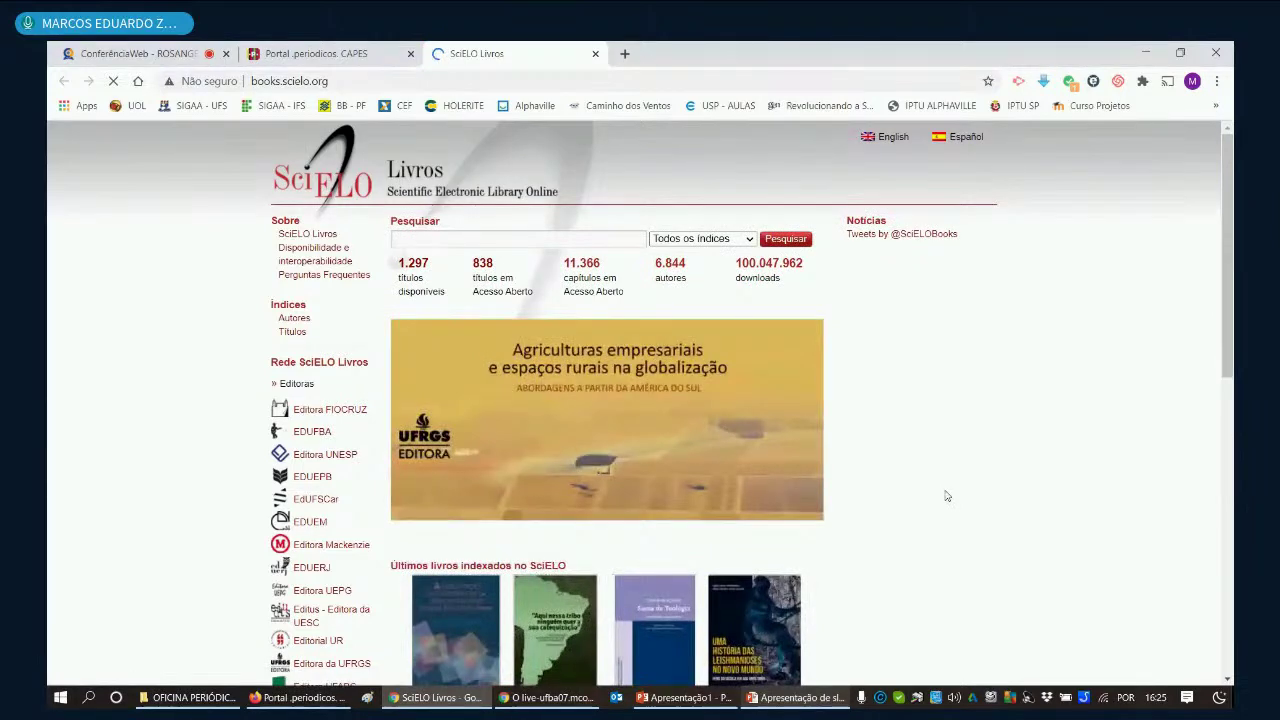
{"action": "scroll", "coordinate": [947, 496], "scroll_direction": "down", "scroll_amount": 3}
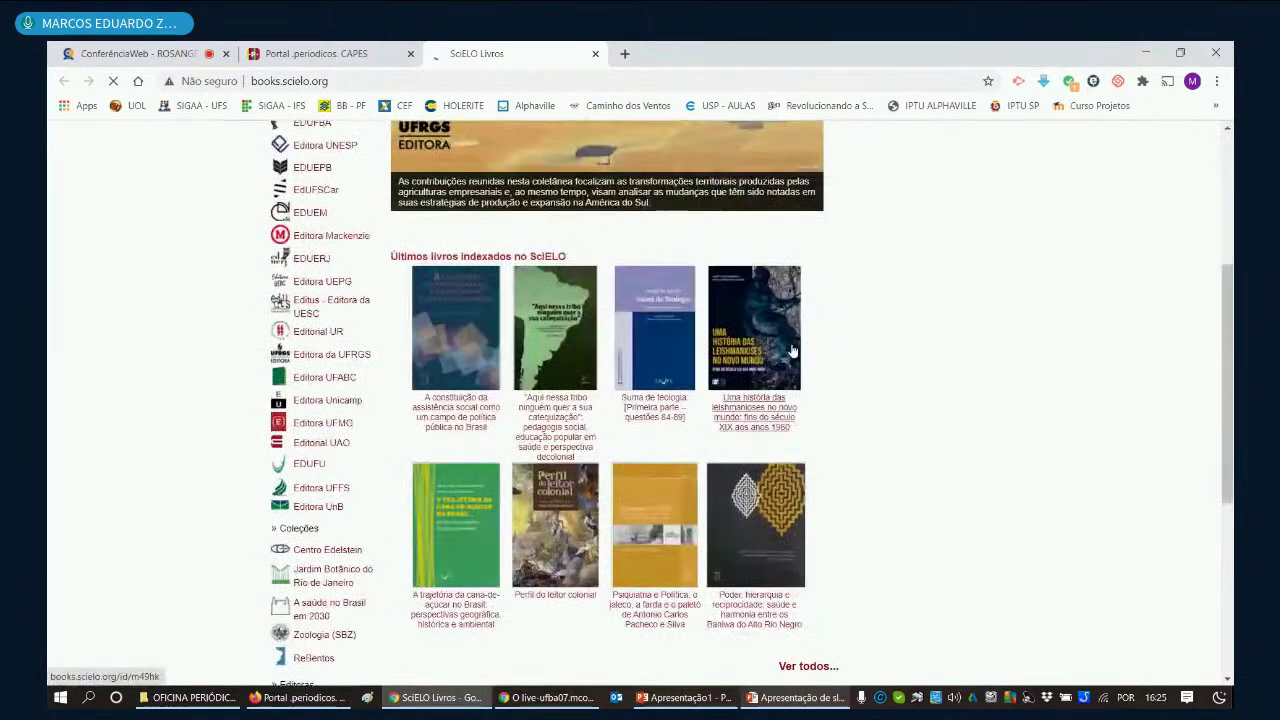
{"action": "scroll", "coordinate": [892, 434], "scroll_direction": "down", "scroll_amount": 2}
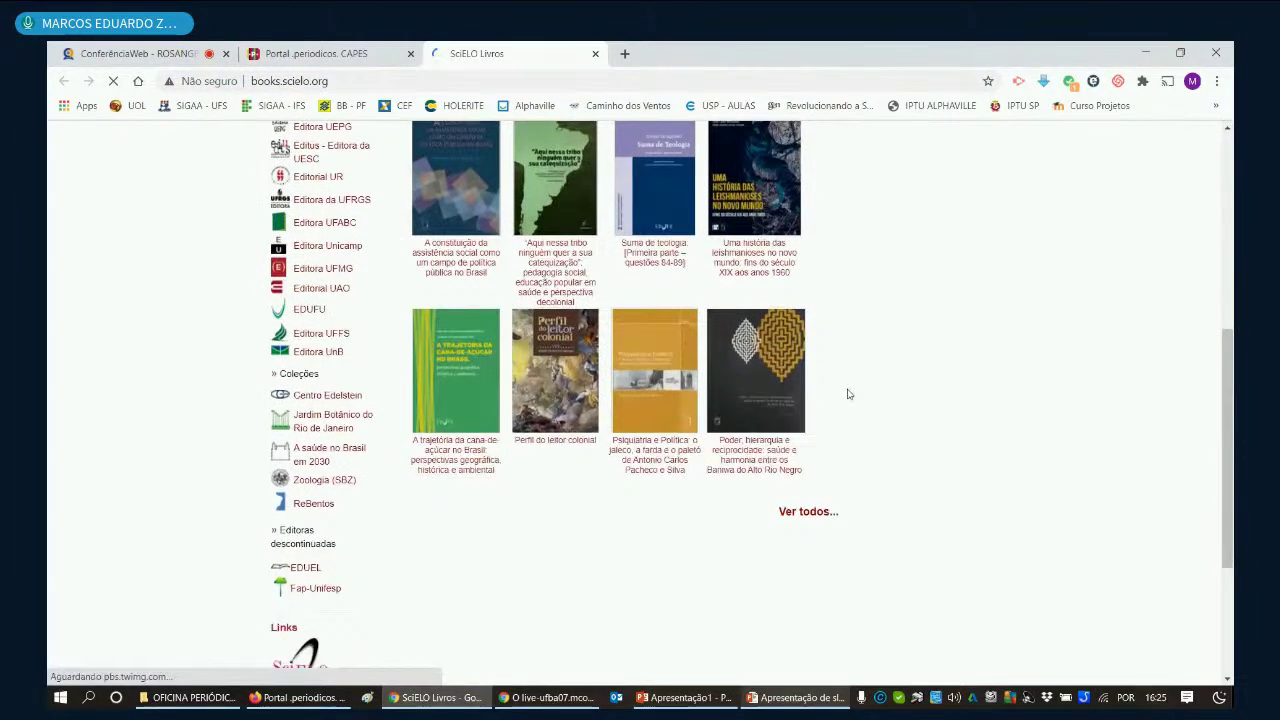
{"action": "scroll", "coordinate": [848, 394], "scroll_direction": "up", "scroll_amount": 2}
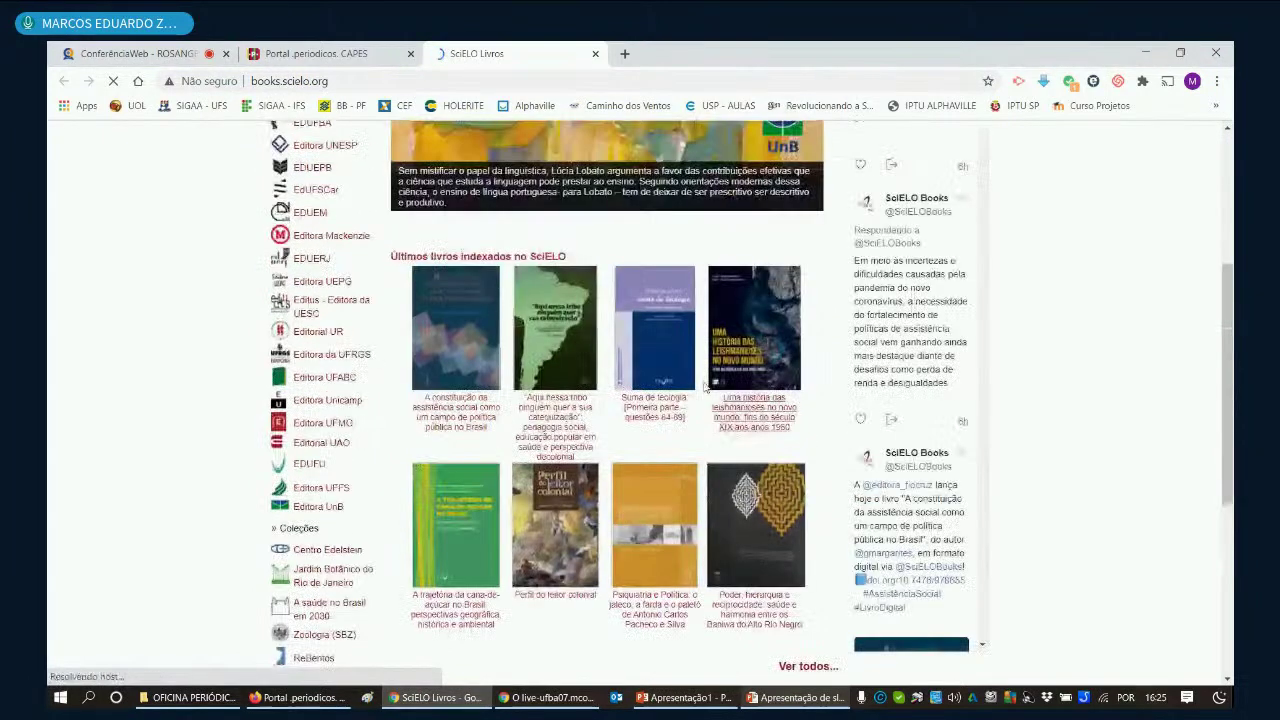
Step: View the synopsis and contents of "A constituição da assistência social como um campo de política pública no Brasil", and close SciELO Livros
{"action": "left_click", "coordinate": [453, 311]}
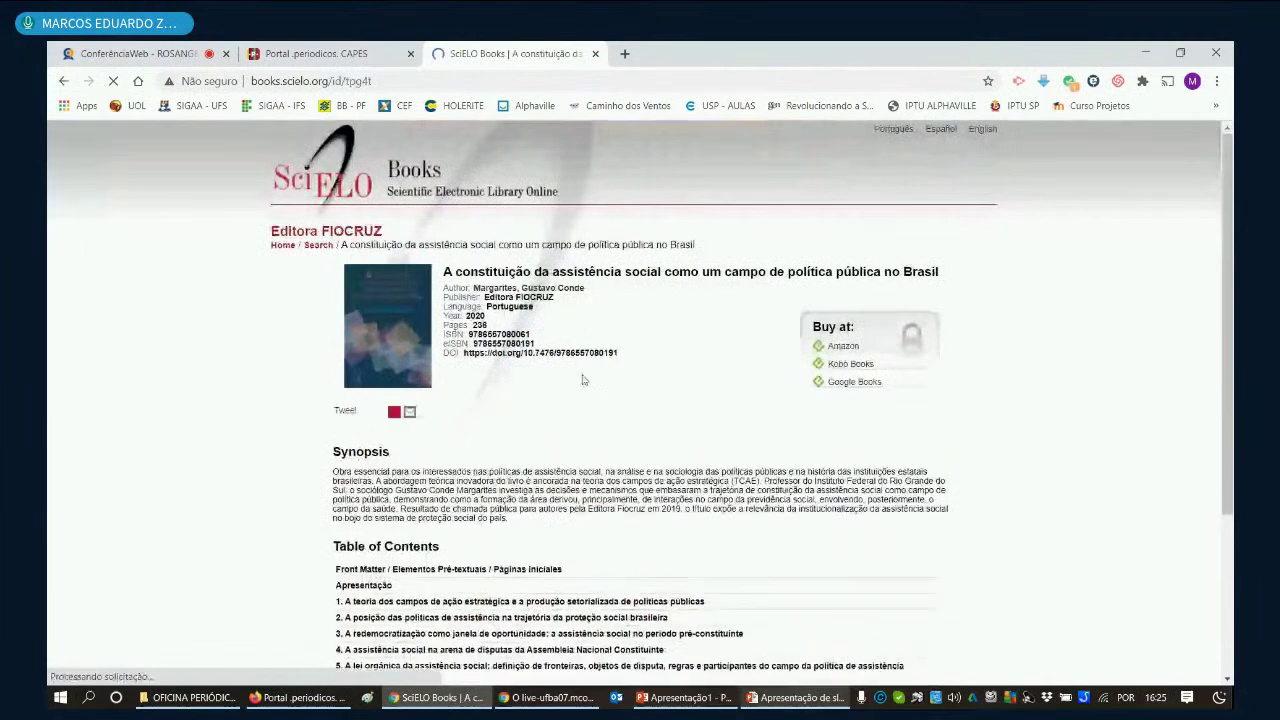
{"action": "scroll", "coordinate": [584, 380], "scroll_direction": "down", "scroll_amount": 2}
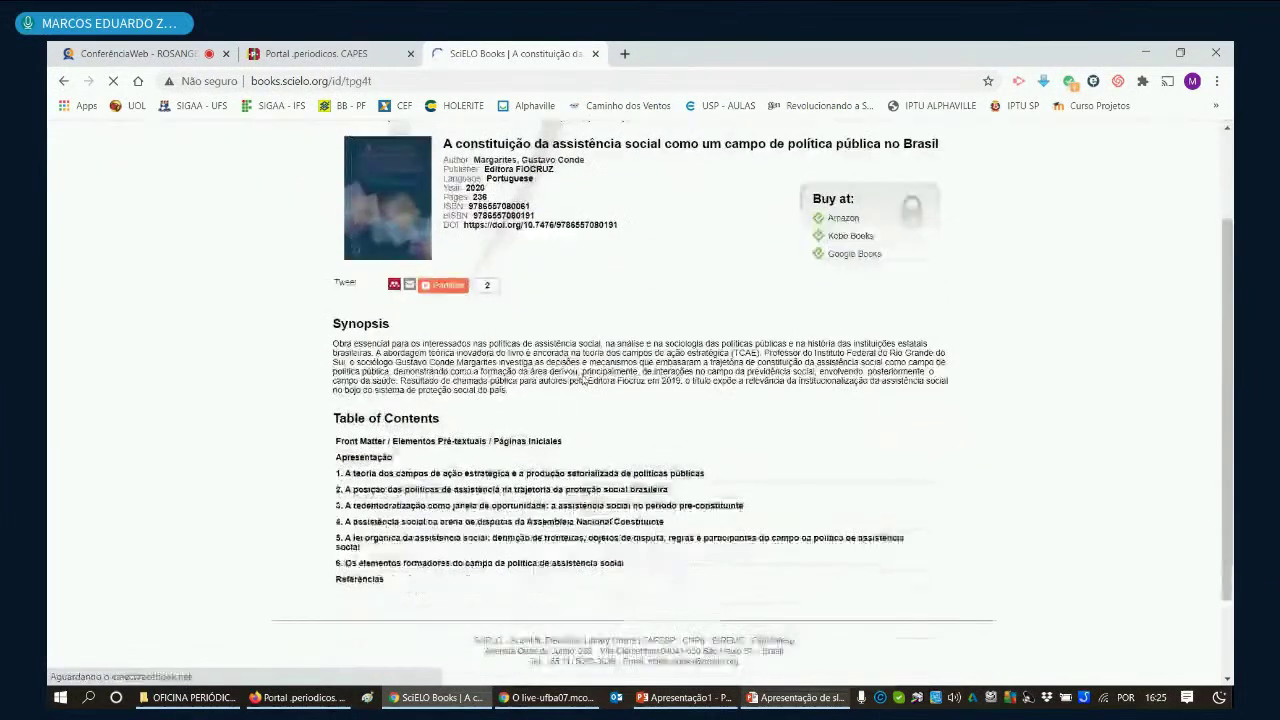
{"action": "scroll", "coordinate": [584, 380], "scroll_direction": "down", "scroll_amount": 2}
{"action": "scroll", "coordinate": [585, 381], "scroll_direction": "up", "scroll_amount": 2}
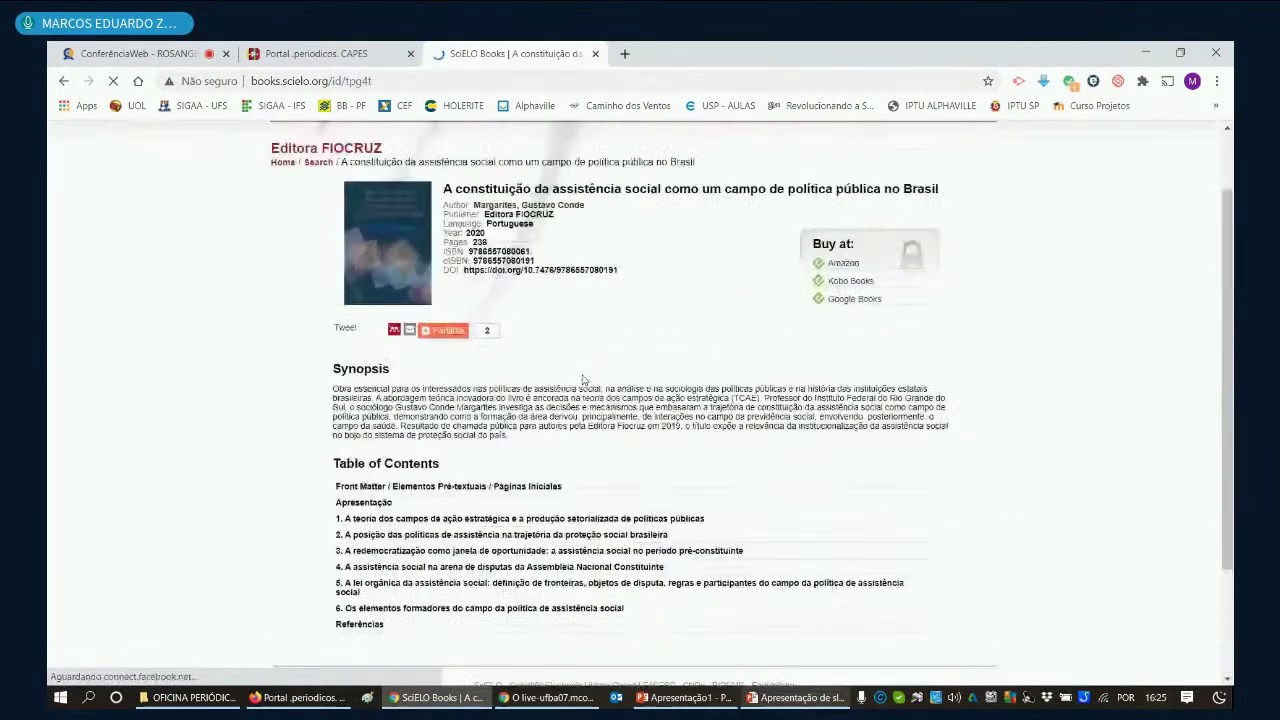
{"action": "scroll", "coordinate": [587, 385], "scroll_direction": "down", "scroll_amount": 1}
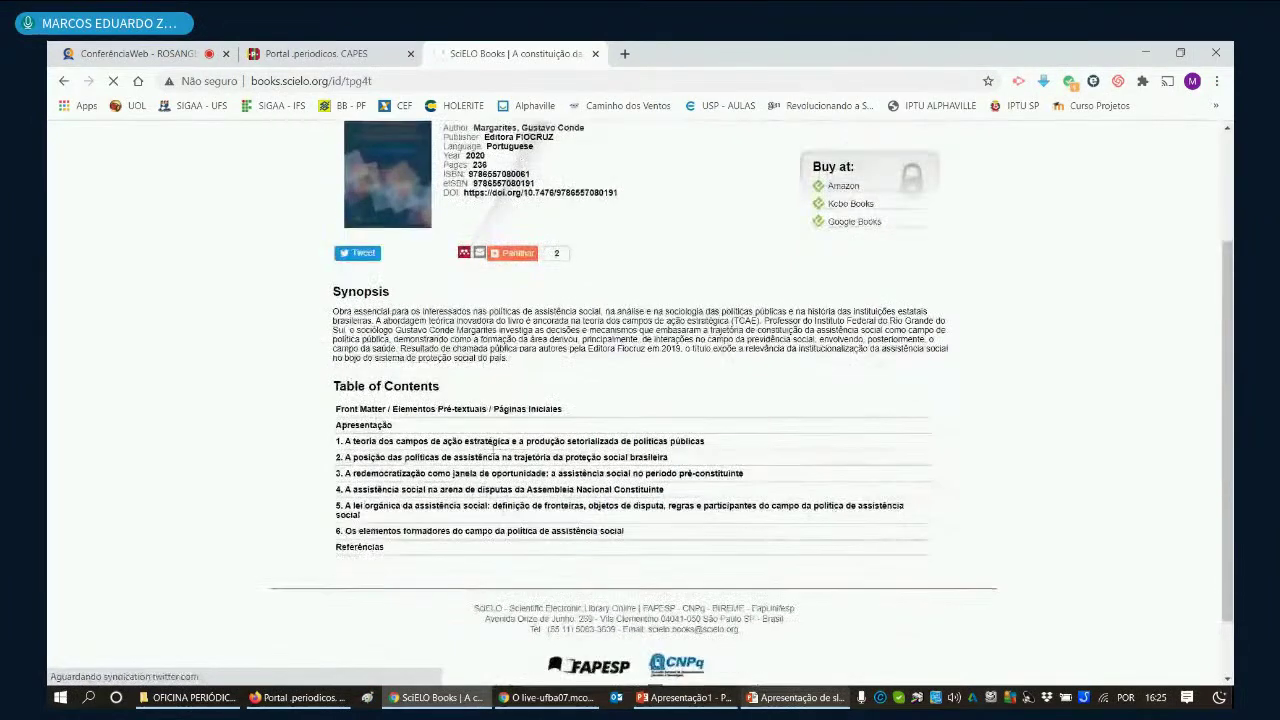
{"action": "scroll", "coordinate": [627, 512], "scroll_direction": "up", "scroll_amount": 1}
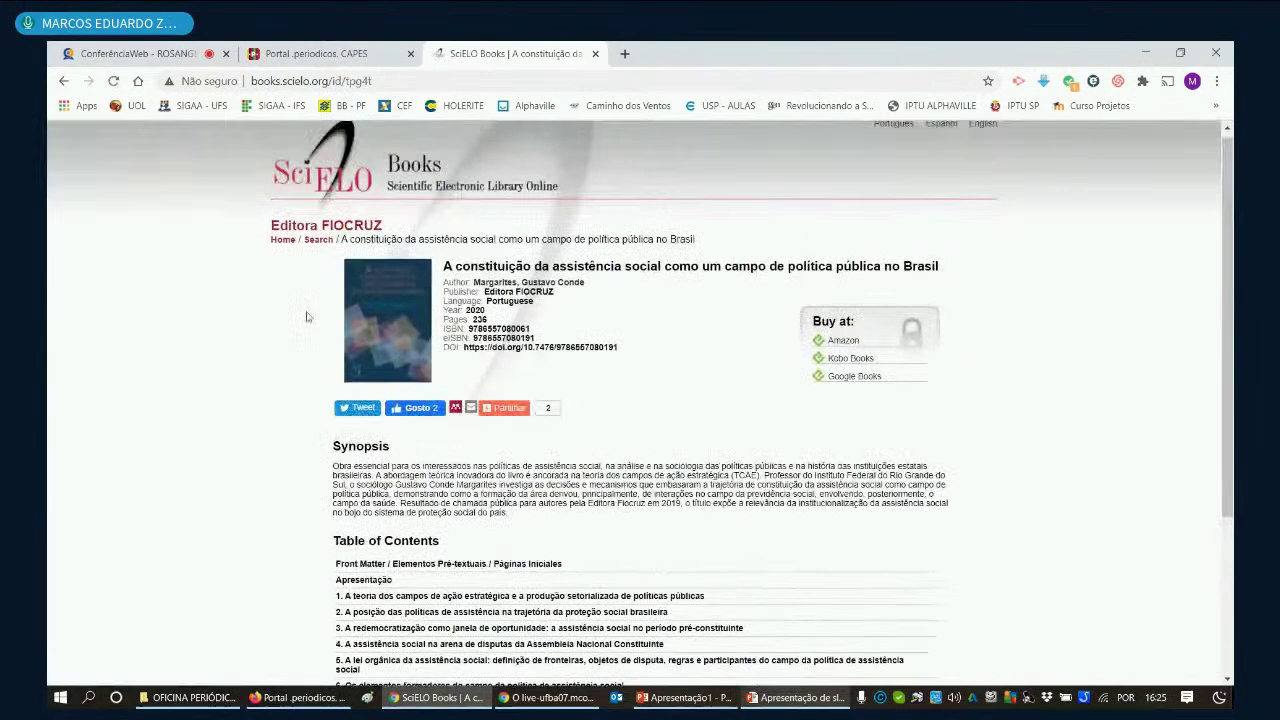
{"action": "left_click", "coordinate": [63, 82]}
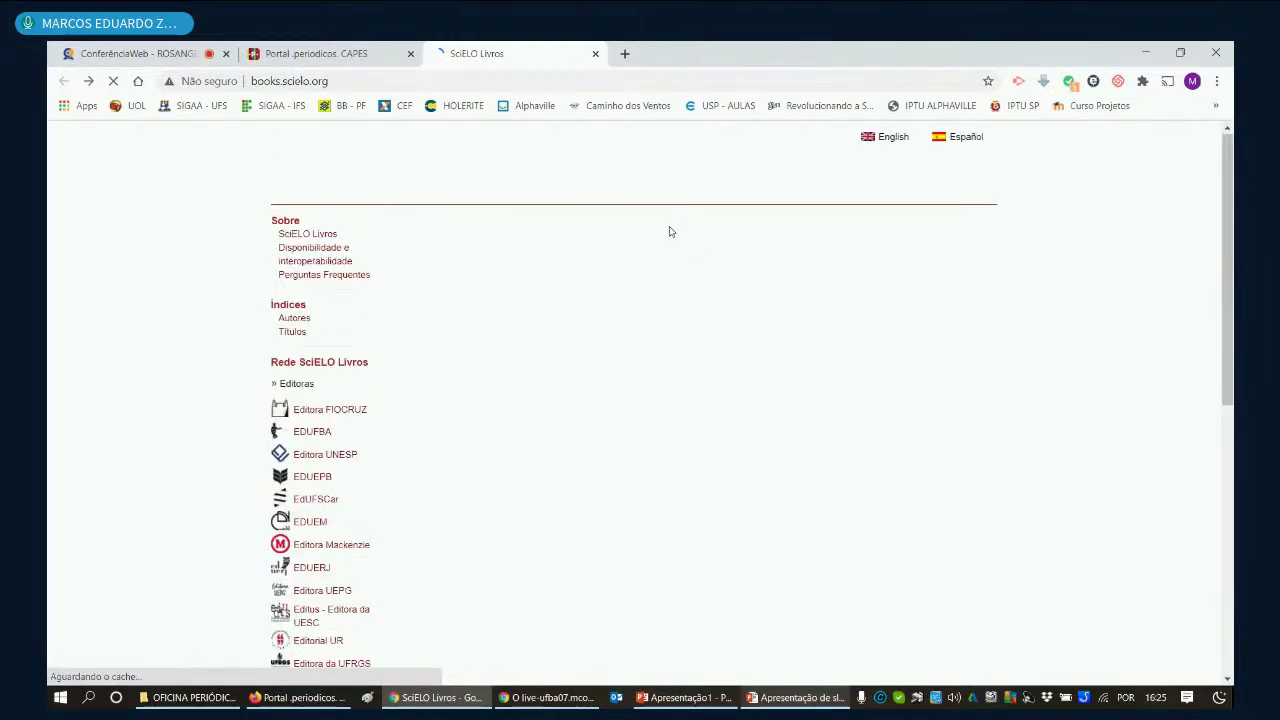
{"action": "left_click", "coordinate": [595, 53]}
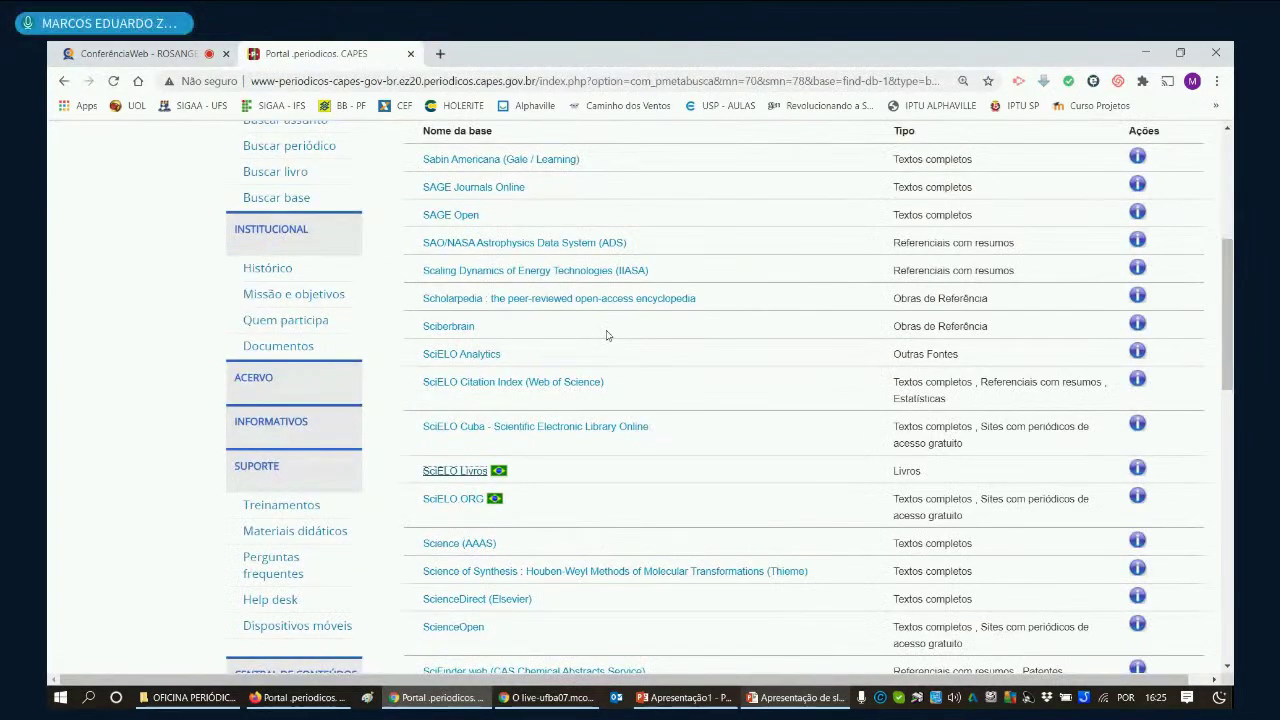
Step: Restart the database search and list the databases whose titles begin with W
{"action": "scroll", "coordinate": [293, 436], "scroll_direction": "up", "scroll_amount": 3}
{"action": "left_click", "coordinate": [292, 433]}
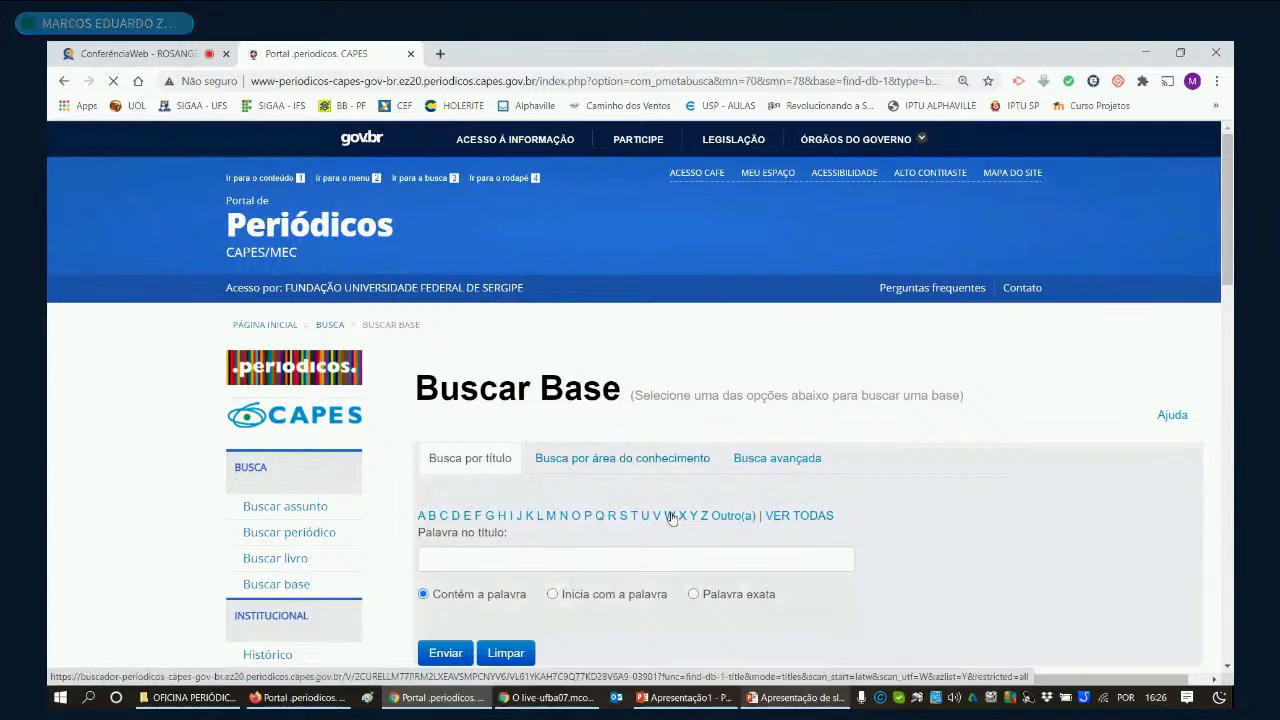
{"action": "left_click", "coordinate": [669, 516]}
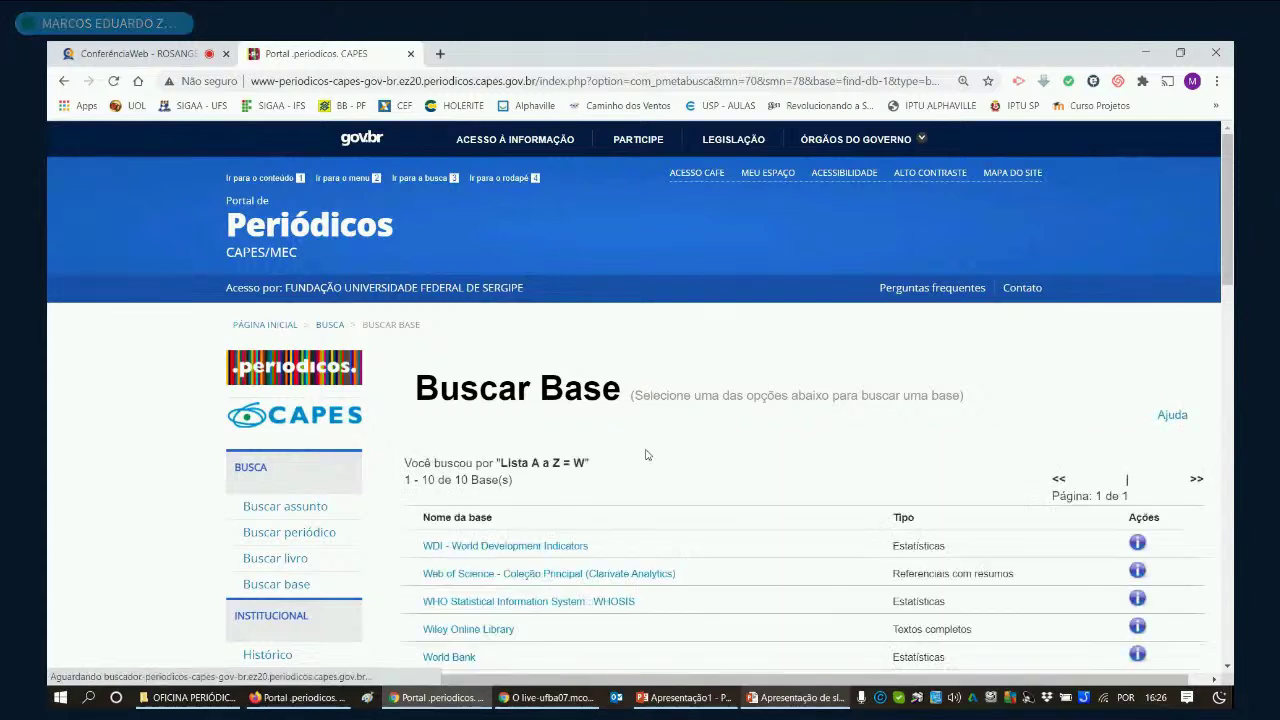
{"action": "scroll", "coordinate": [646, 455], "scroll_direction": "down", "scroll_amount": 2}
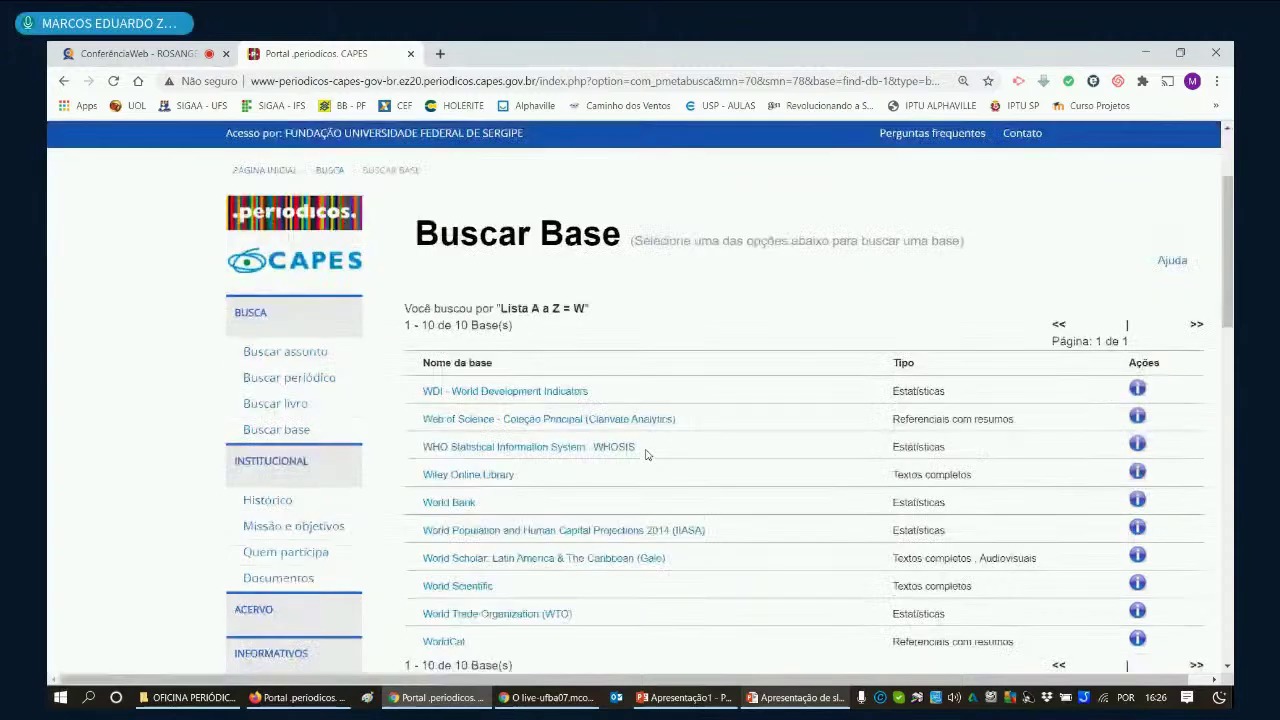
Step: Open Web of Science - Coleção Principal and enter "PREVISÃO DE DEMANDA" as an advanced search query
{"action": "left_click", "coordinate": [462, 420]}
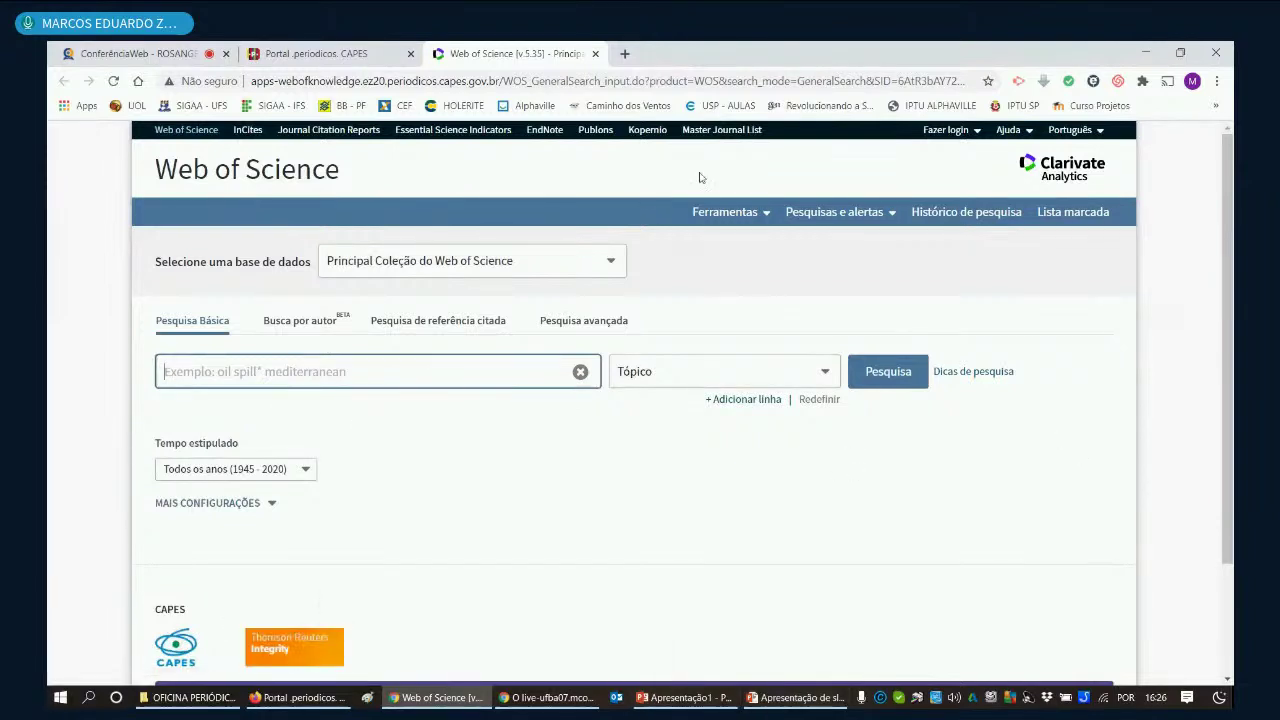
{"action": "left_click", "coordinate": [563, 322]}
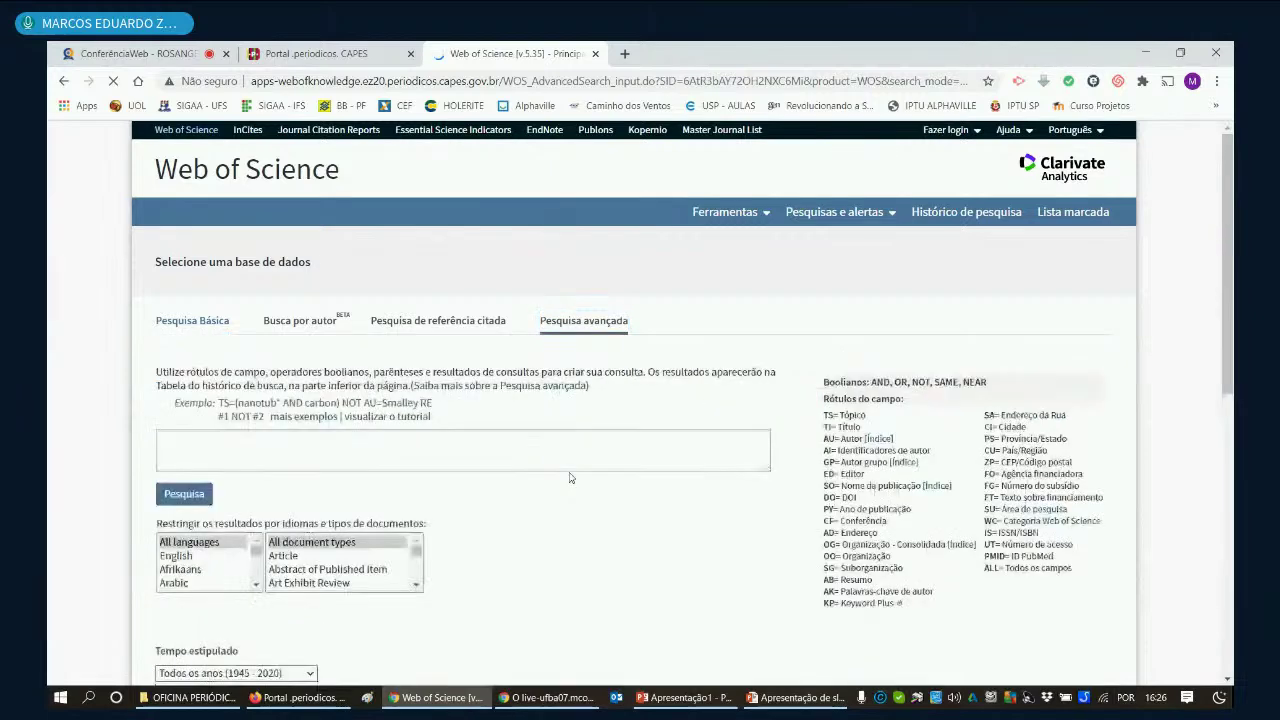
{"action": "scroll", "coordinate": [609, 384], "scroll_direction": "down", "scroll_amount": 2}
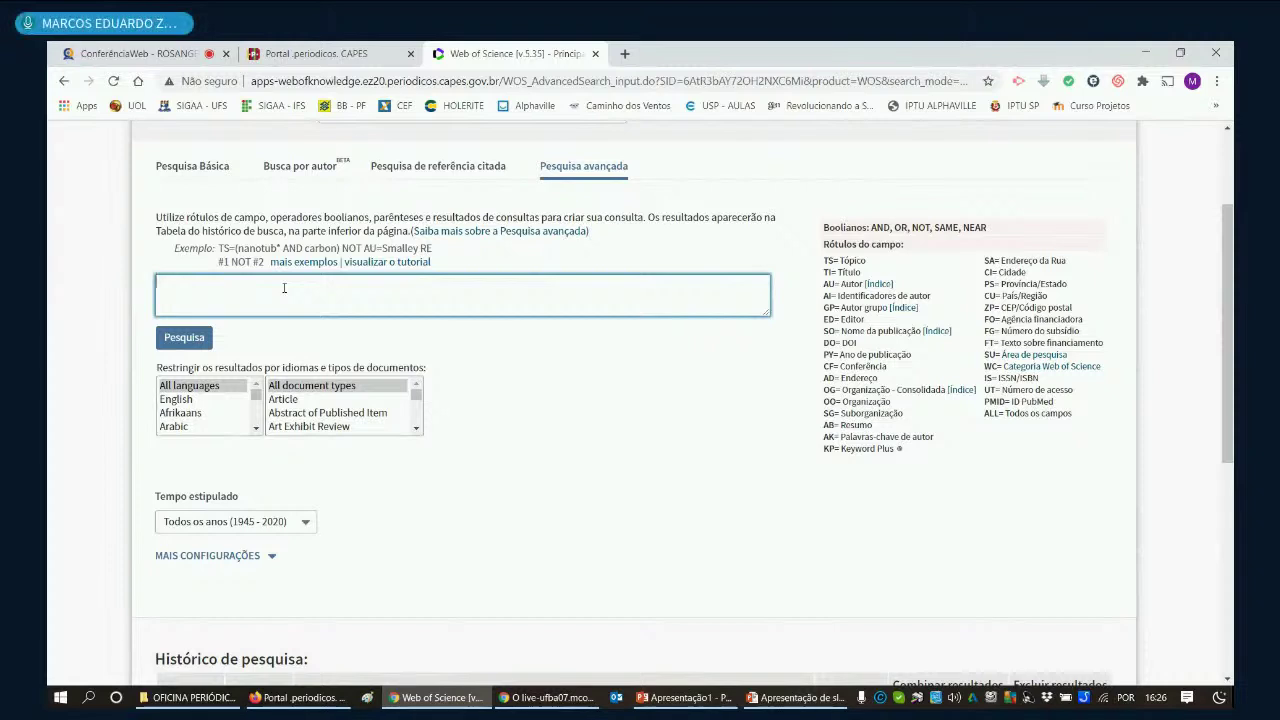
{"action": "type", "text": "EVISÃO DE DEMANDA"}
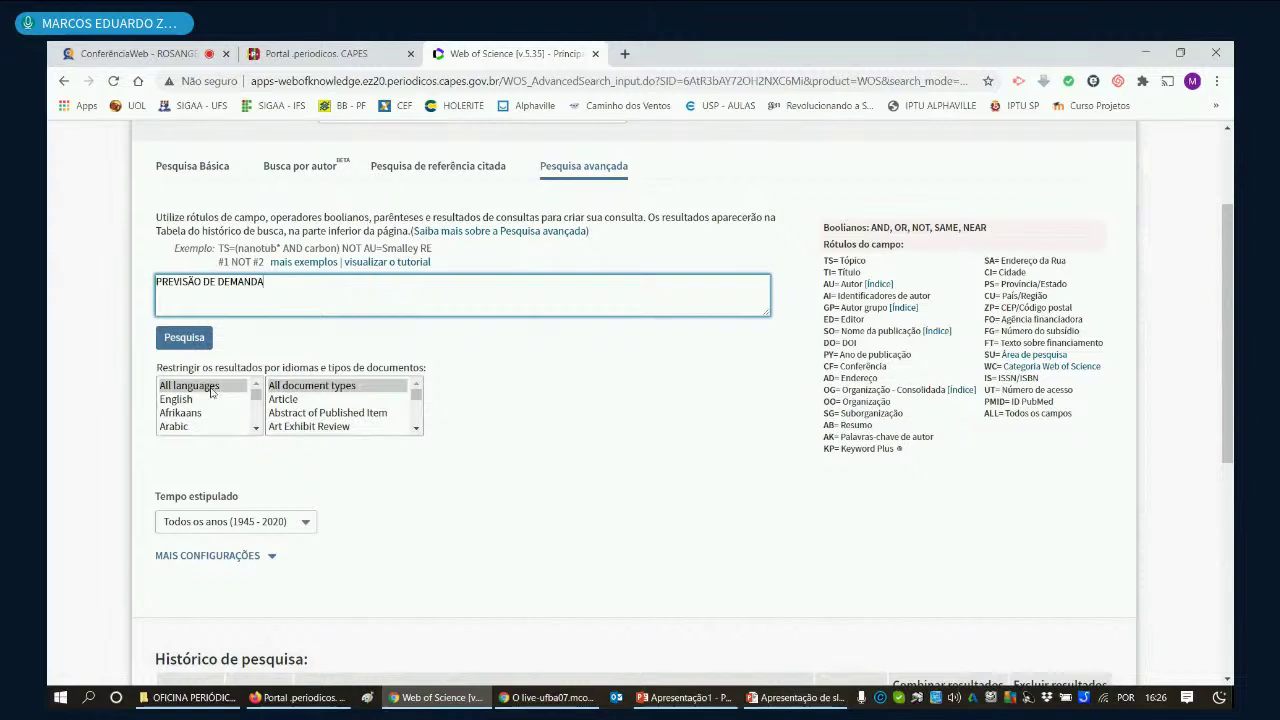
Step: Restrict the advanced search to Portuguese-language results of the document type Article
{"action": "left_click", "coordinate": [256, 418]}
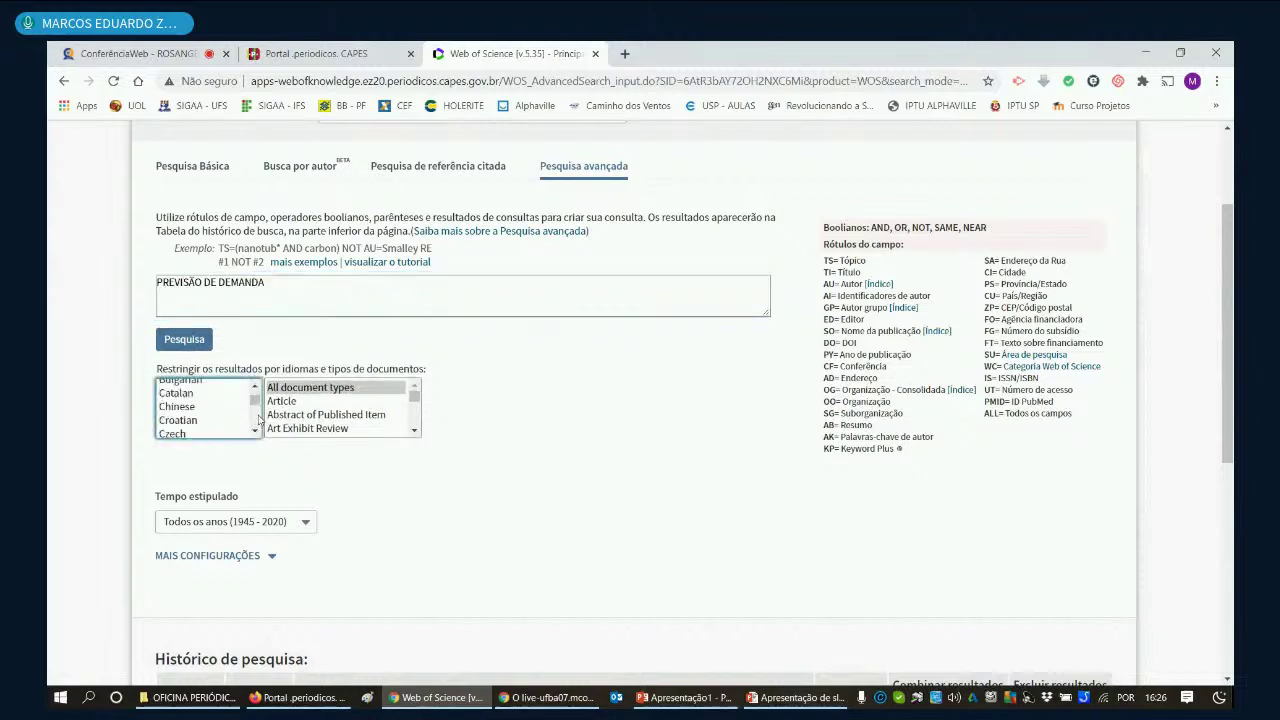
{"action": "scroll", "coordinate": [258, 418], "scroll_direction": "down", "scroll_amount": 6}
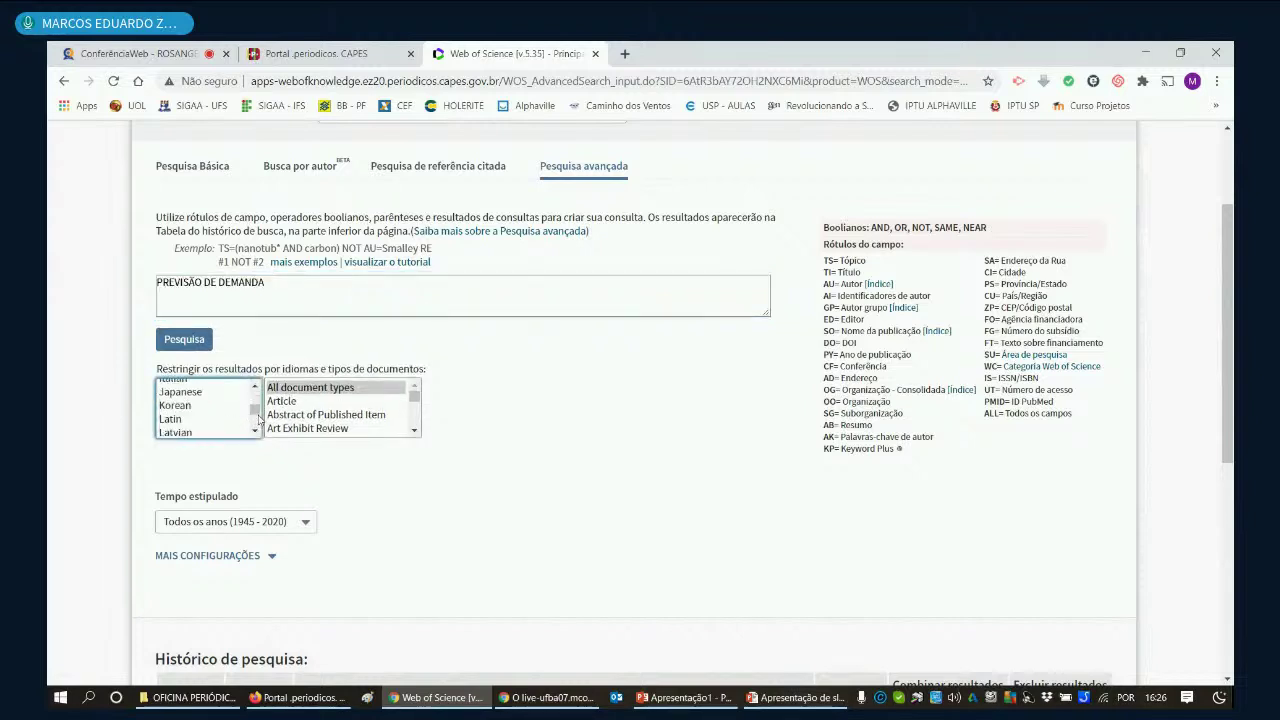
{"action": "scroll", "coordinate": [257, 422], "scroll_direction": "down", "scroll_amount": 4}
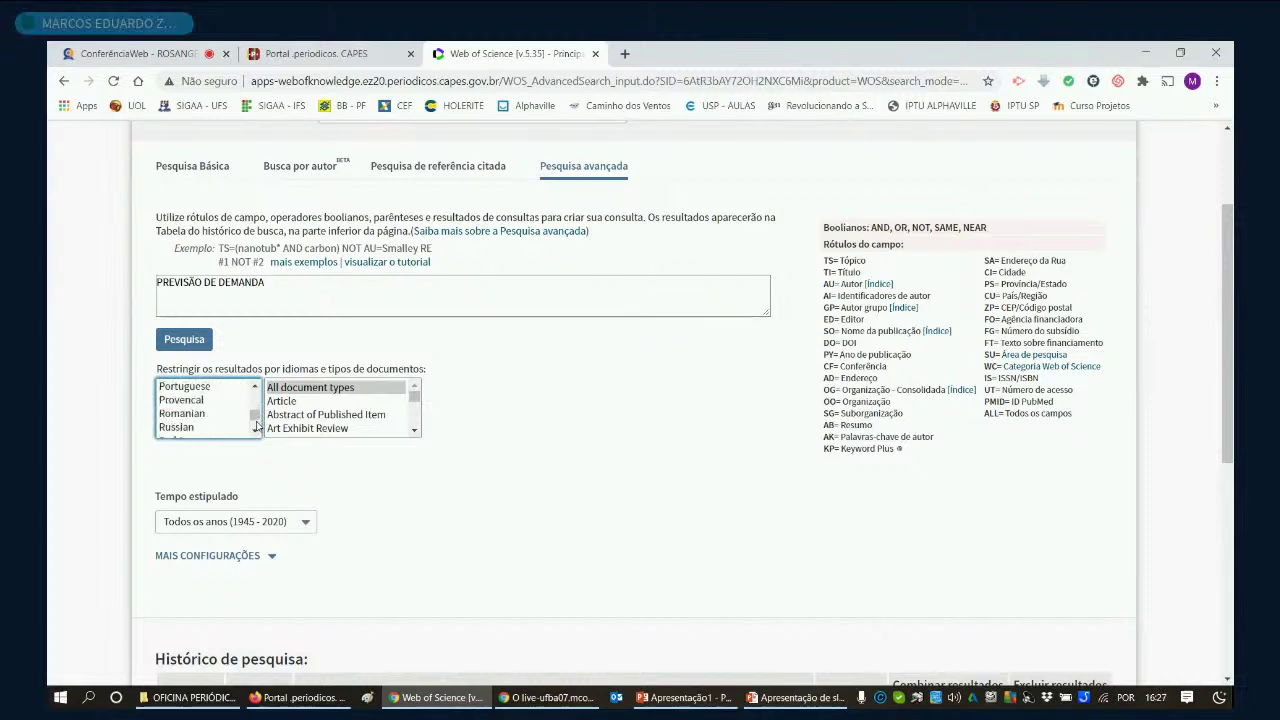
{"action": "left_click", "coordinate": [212, 387]}
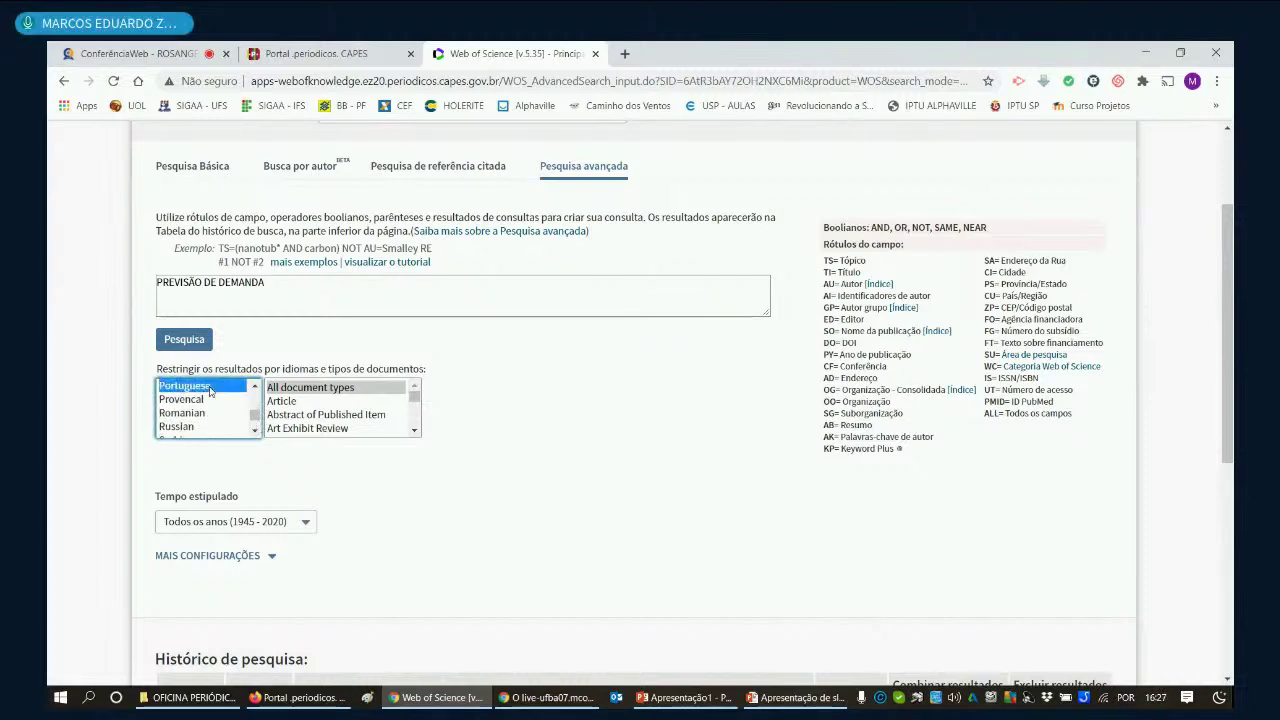
{"action": "left_click", "coordinate": [286, 402]}
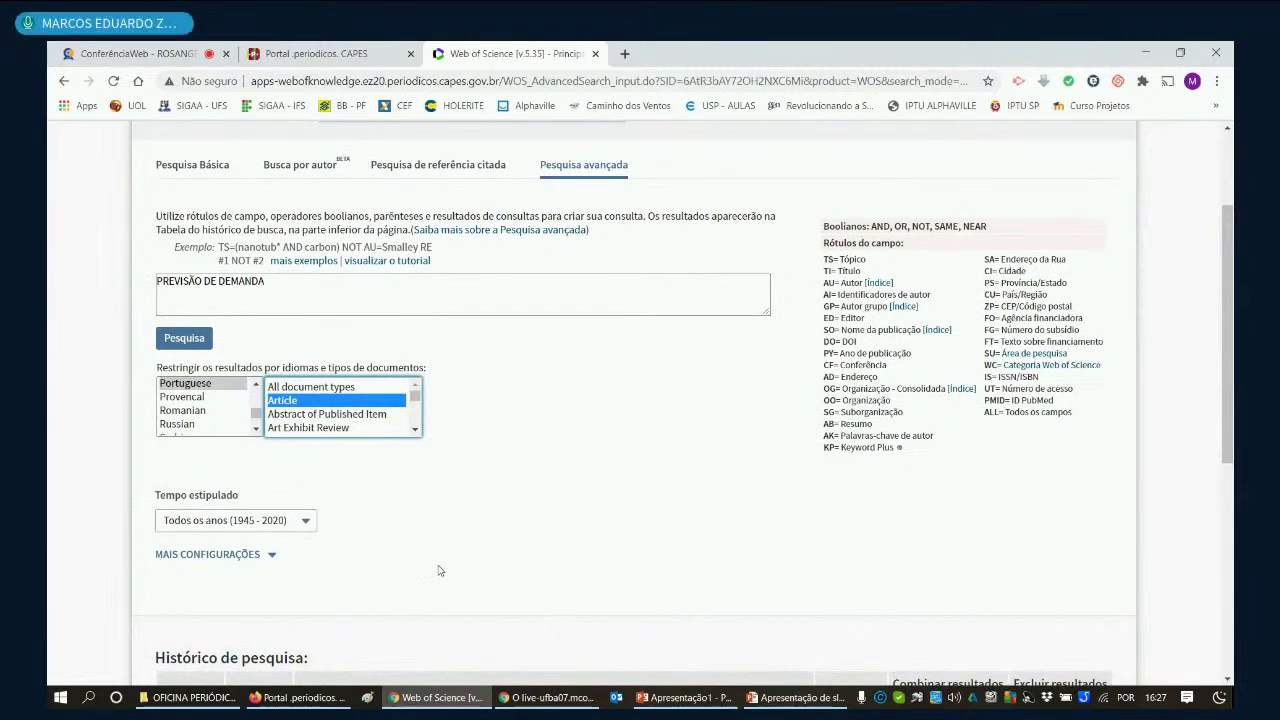
Step: Limit the search period to the last 5 years and try to run the "PREVISÃO DE DEMANDA" search
{"action": "left_click", "coordinate": [306, 522]}
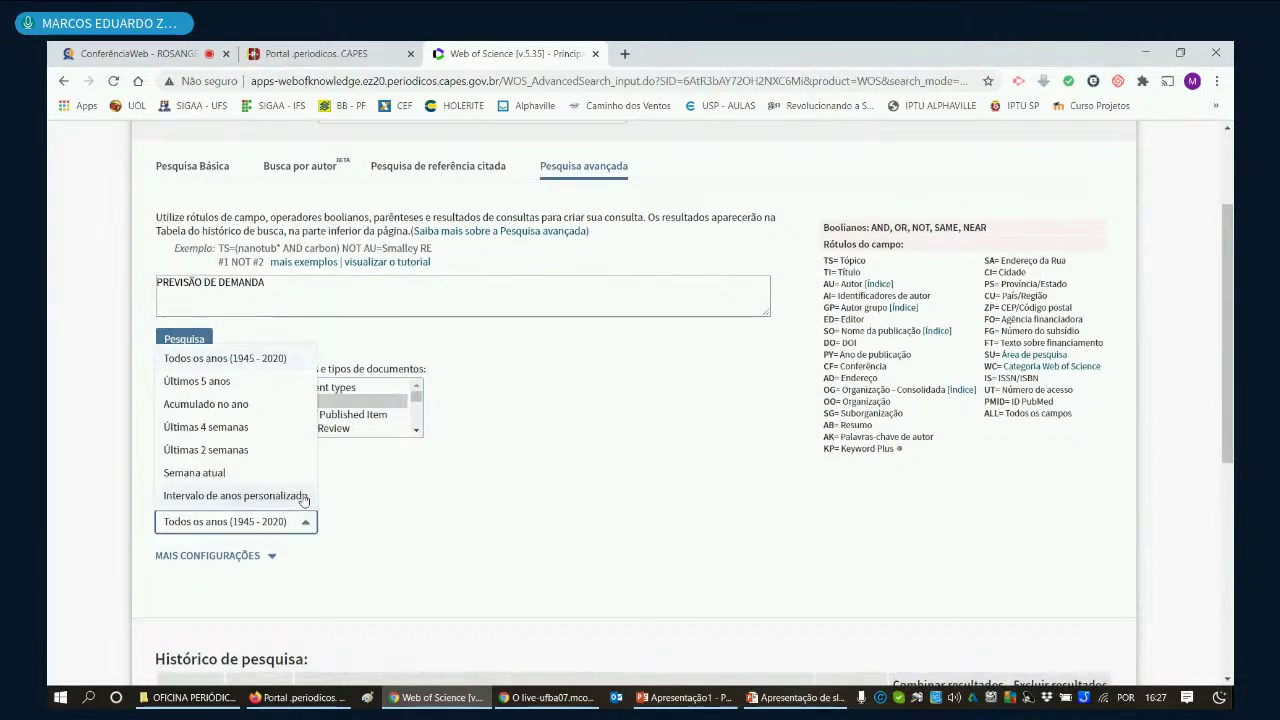
{"action": "left_click", "coordinate": [226, 384]}
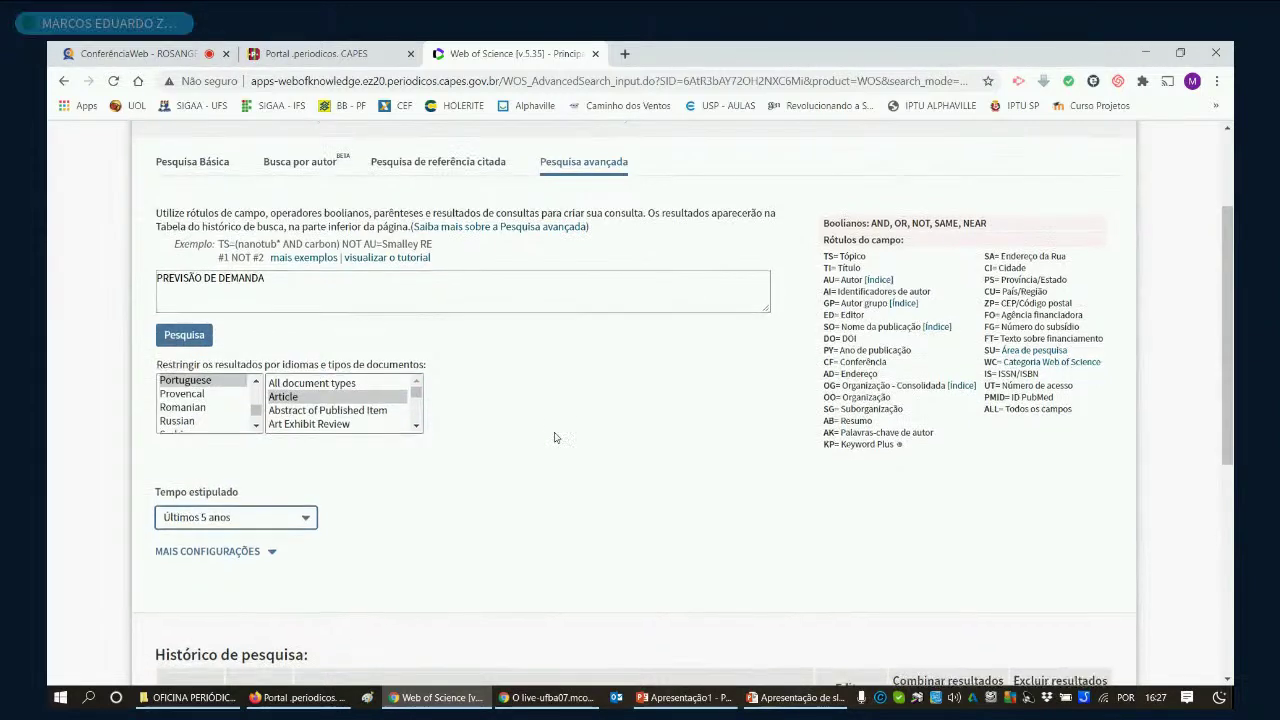
{"action": "scroll", "coordinate": [555, 437], "scroll_direction": "down", "scroll_amount": 2}
{"action": "scroll", "coordinate": [555, 437], "scroll_direction": "down", "scroll_amount": 3}
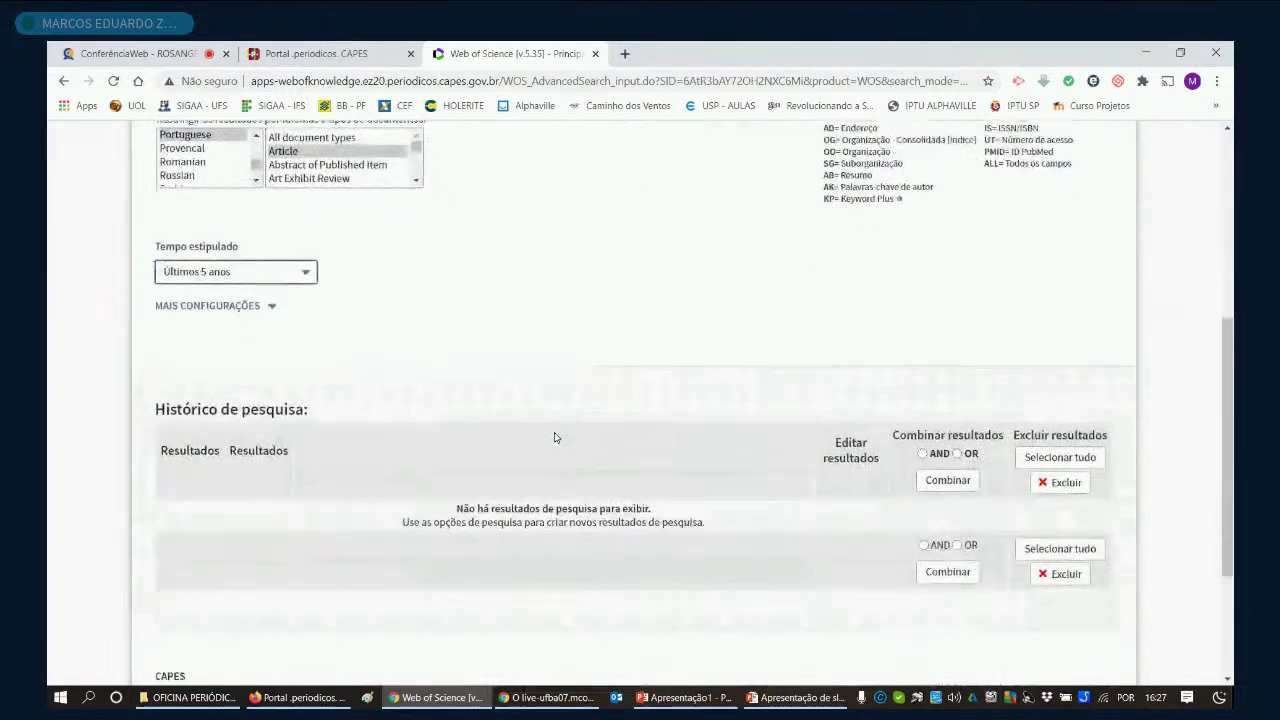
{"action": "scroll", "coordinate": [555, 437], "scroll_direction": "up", "scroll_amount": 3}
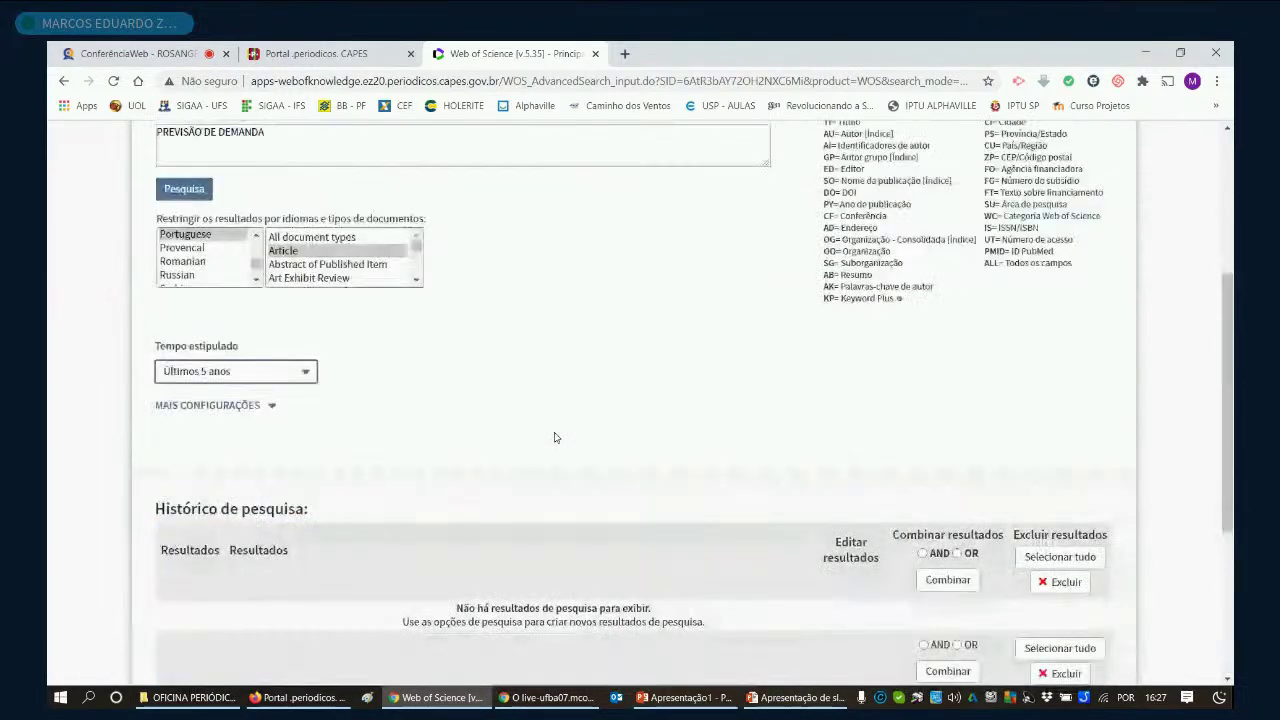
{"action": "scroll", "coordinate": [555, 437], "scroll_direction": "up", "scroll_amount": 3}
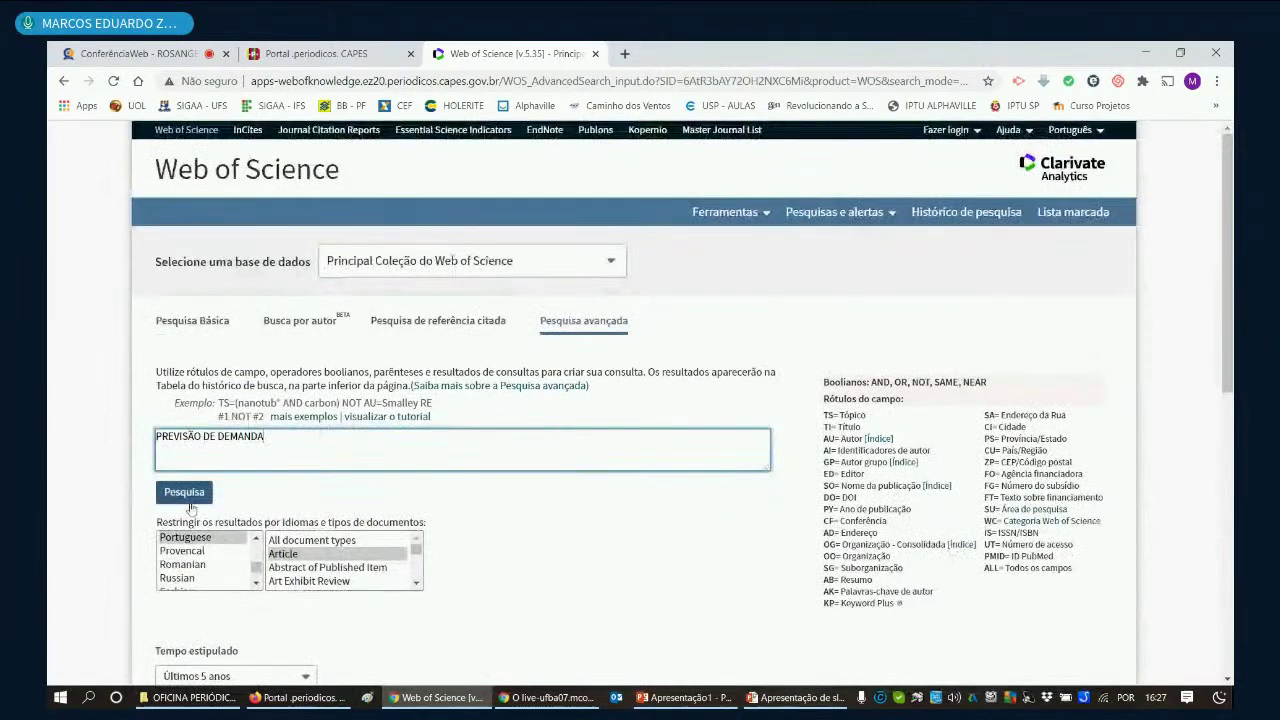
{"action": "left_click", "coordinate": [183, 495]}
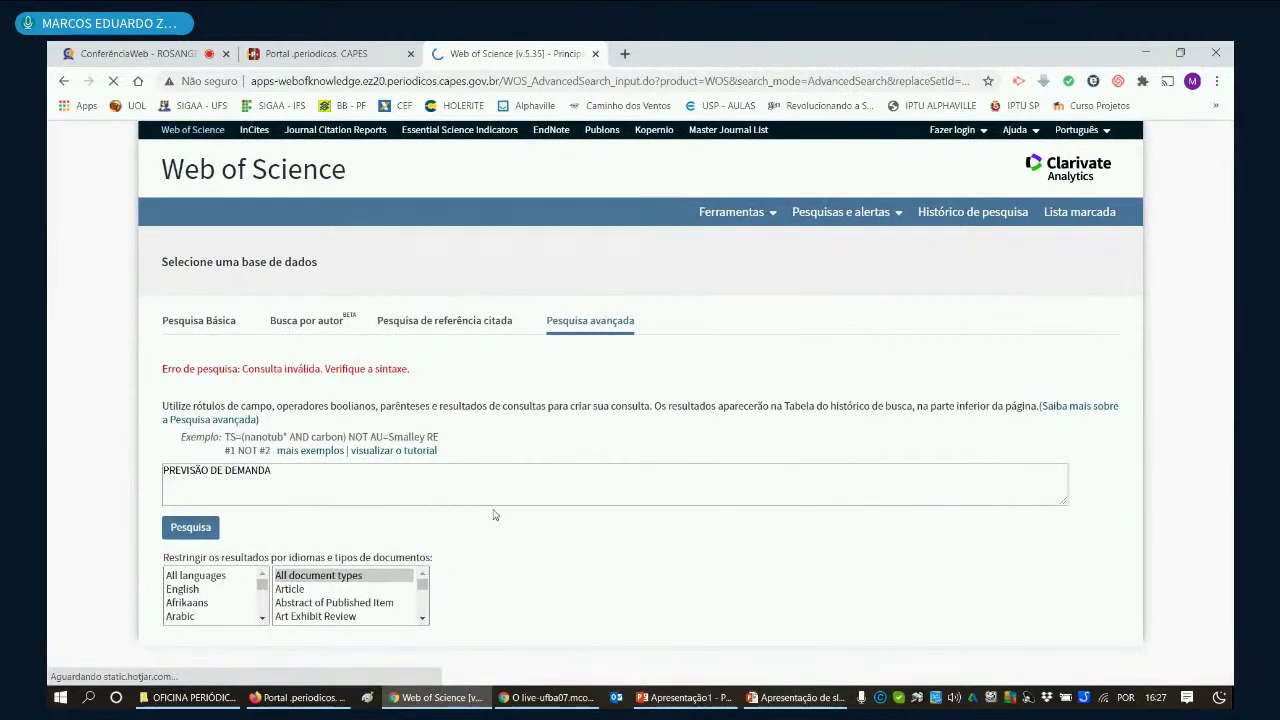
Step: Set the language restriction to all languages, replace the query with DEMAND and try to run the search
{"action": "scroll", "coordinate": [500, 512], "scroll_direction": "down", "scroll_amount": 2}
{"action": "scroll", "coordinate": [407, 430], "scroll_direction": "up", "scroll_amount": 3}
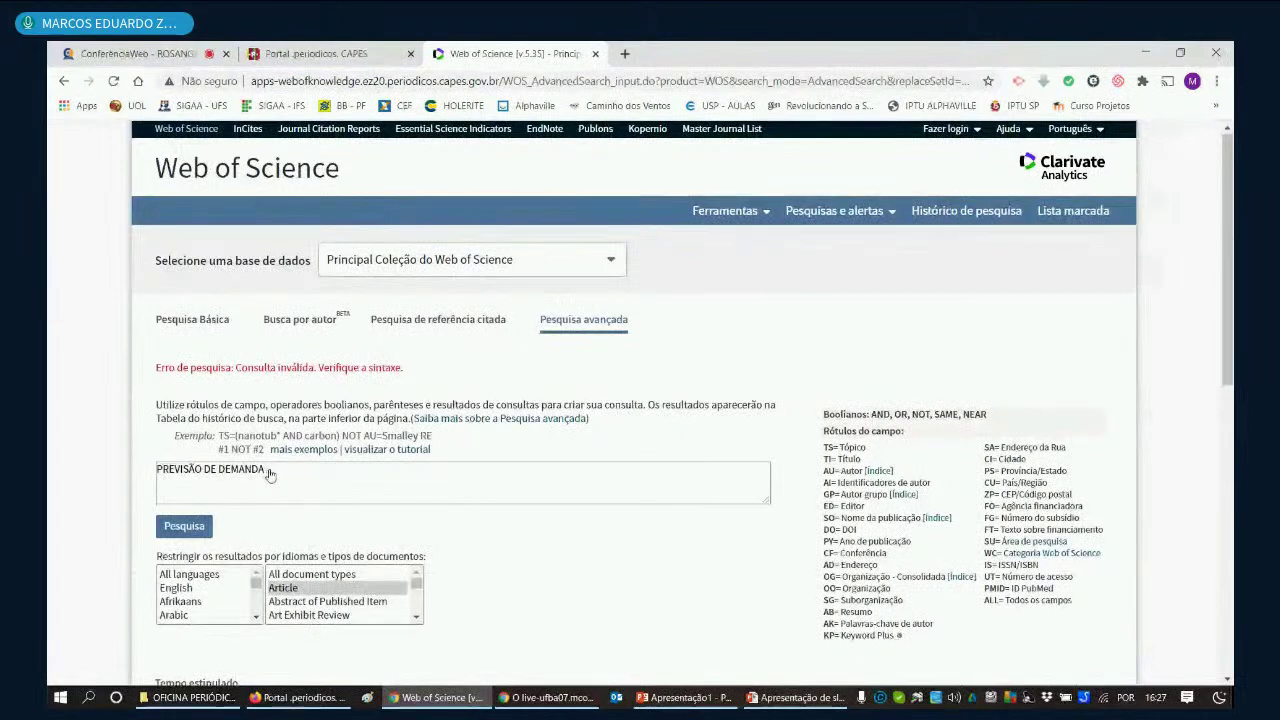
{"action": "left_click", "coordinate": [191, 577]}
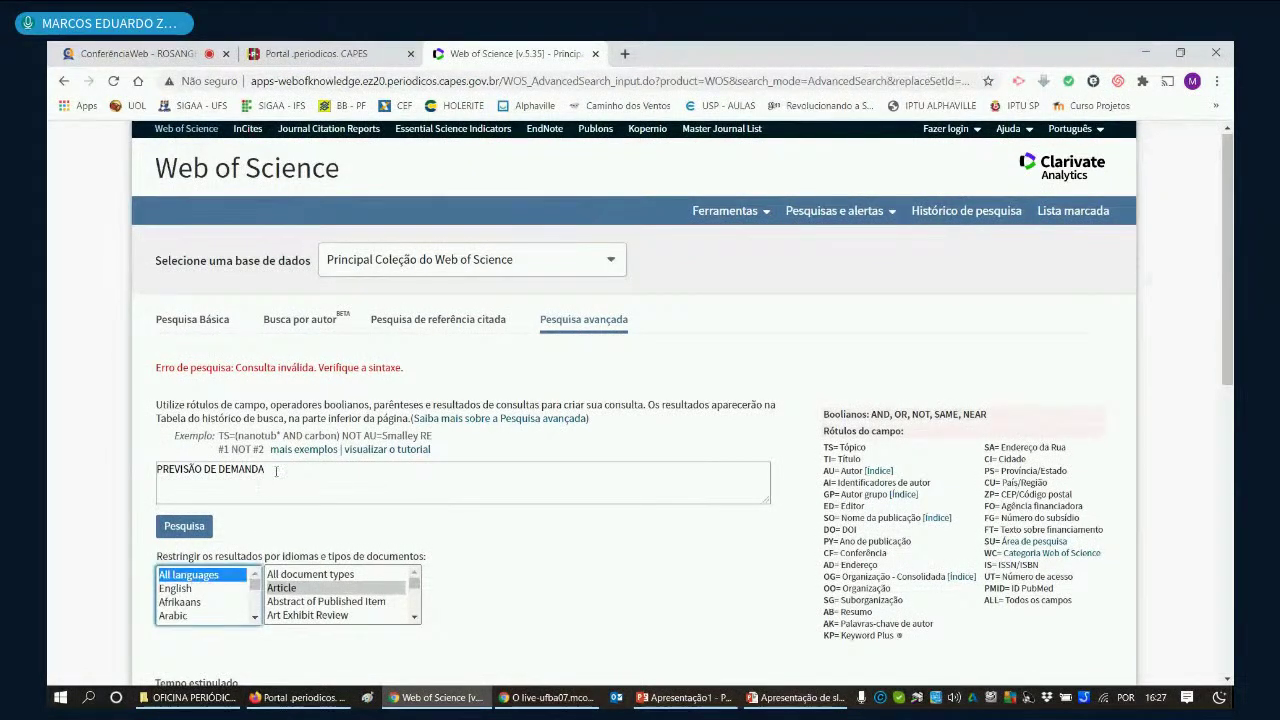
{"action": "left_click_drag", "start_coordinate": [265, 469], "coordinate": [113, 470]}
{"action": "type", "text": "D"}
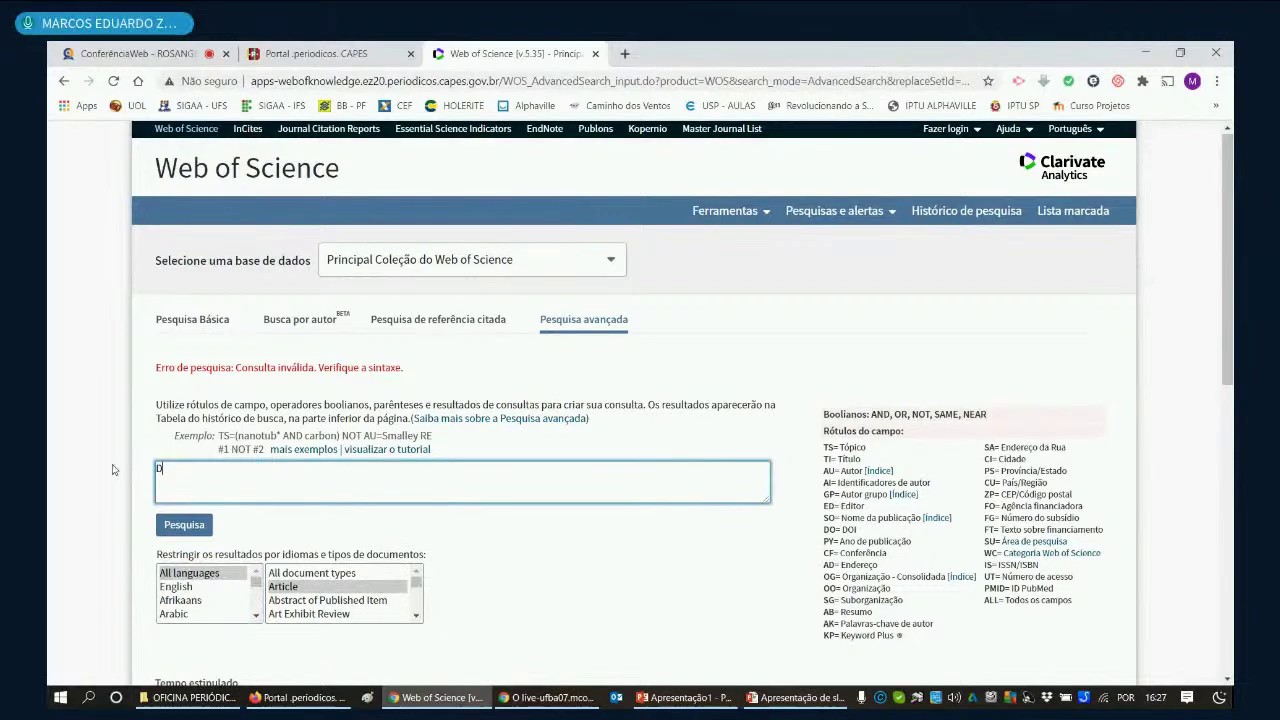
{"action": "type", "text": "ENBMAND"}
{"action": "left_click", "coordinate": [183, 526]}
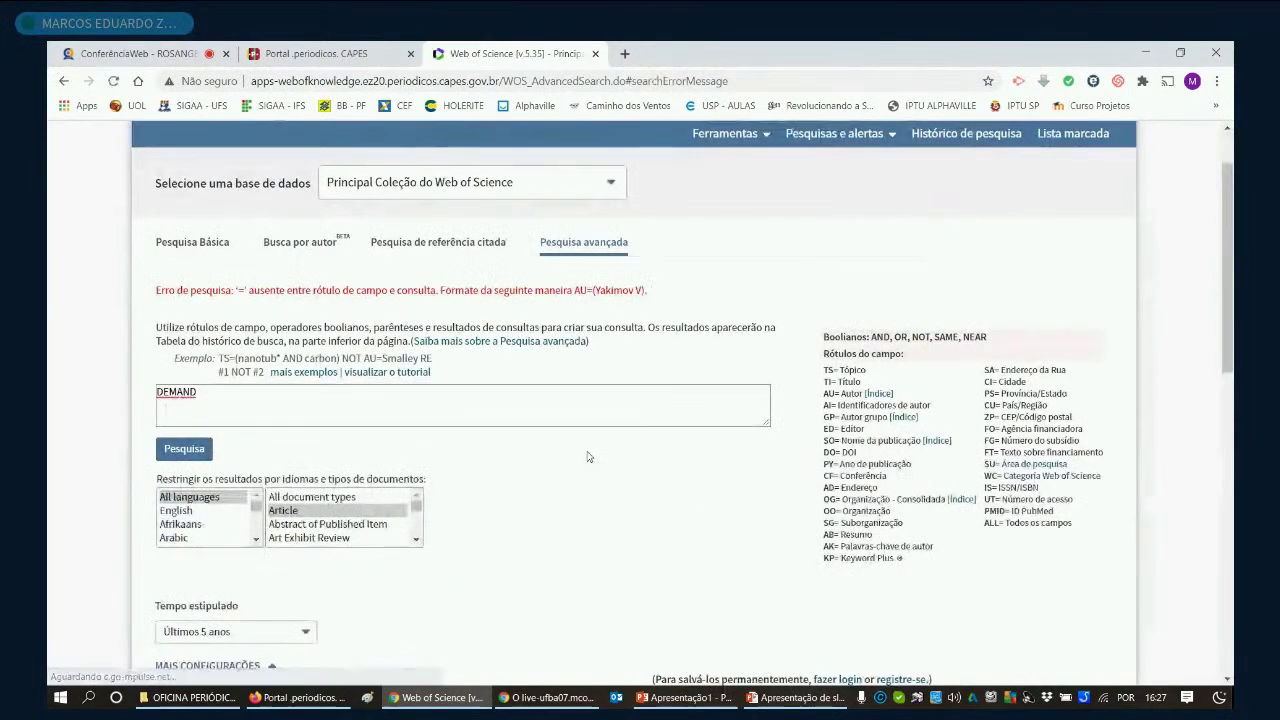
Step: Replace the query with MARKETING and try to run the advanced search
{"action": "scroll", "coordinate": [588, 430], "scroll_direction": "down", "scroll_amount": 1}
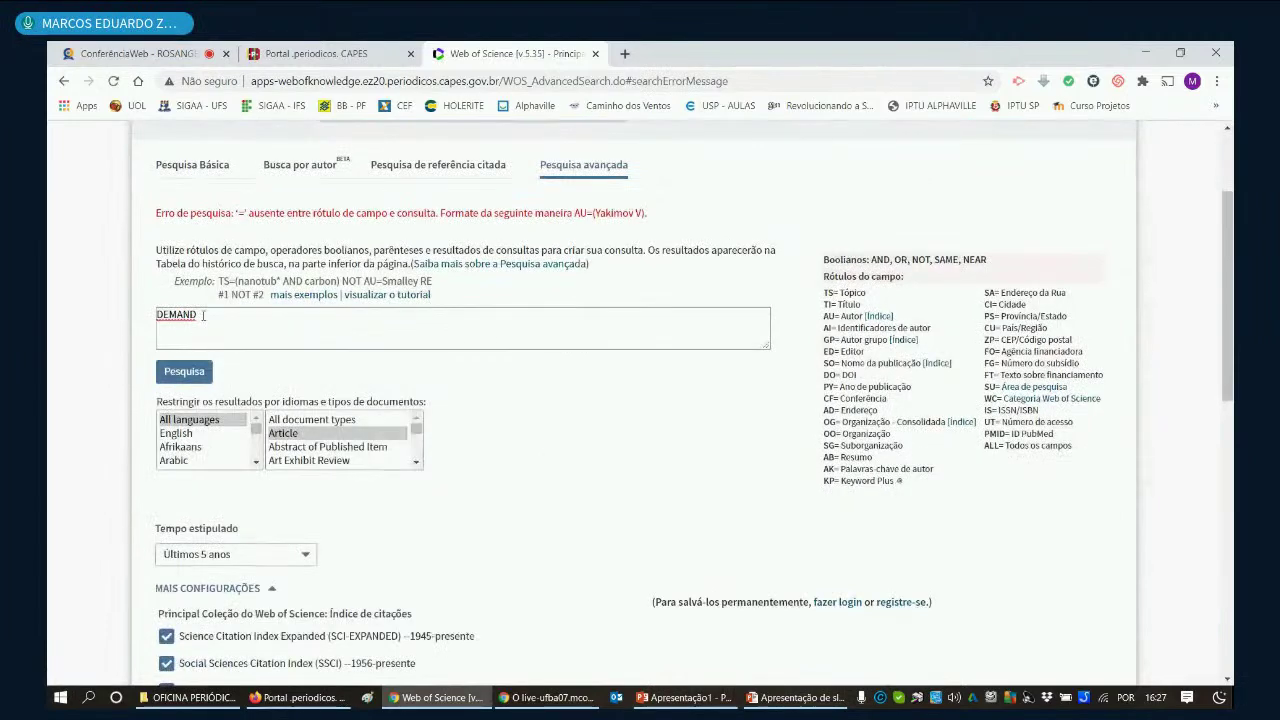
{"action": "left_click_drag", "start_coordinate": [203, 315], "coordinate": [123, 315]}
{"action": "type", "text": "MARKETING"}
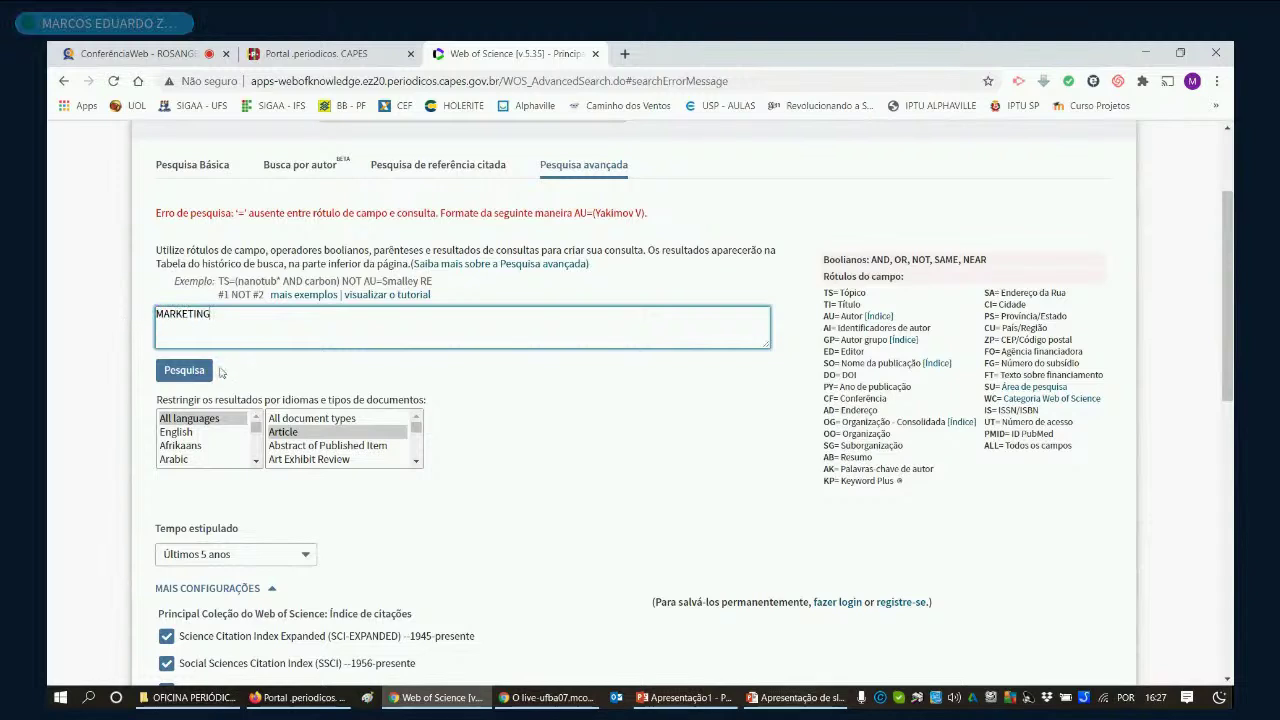
{"action": "left_click", "coordinate": [186, 370]}
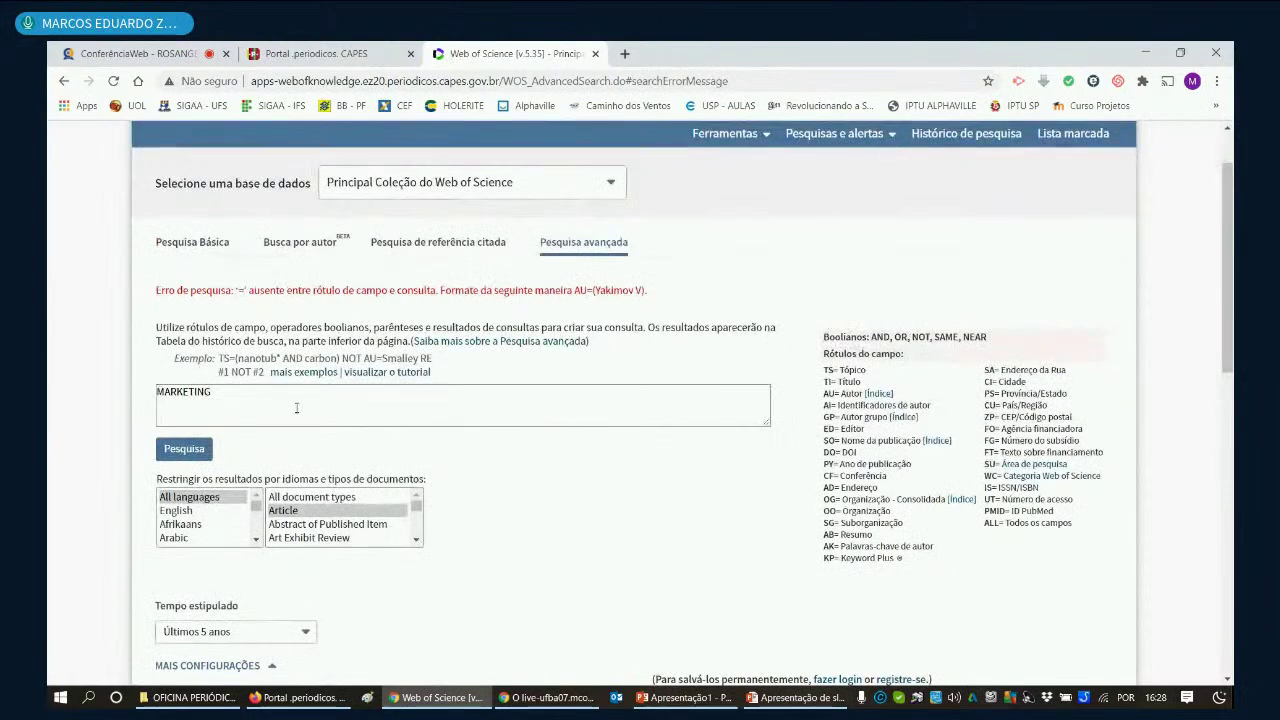
Step: Enclose the MARKETING query in quotation marks, try the search again and check the search history for results
{"action": "left_click", "coordinate": [174, 413]}
{"action": "type", "text": "\""}
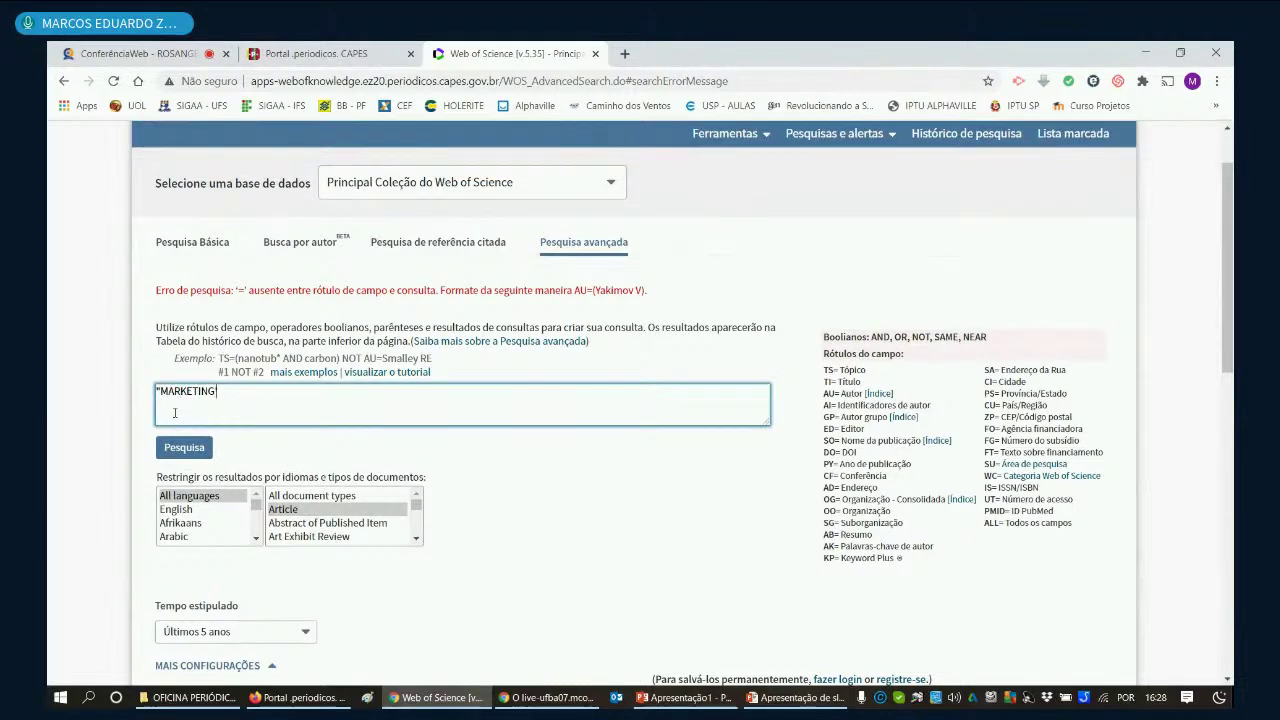
{"action": "type", "text": "\""}
{"action": "left_click", "coordinate": [184, 448]}
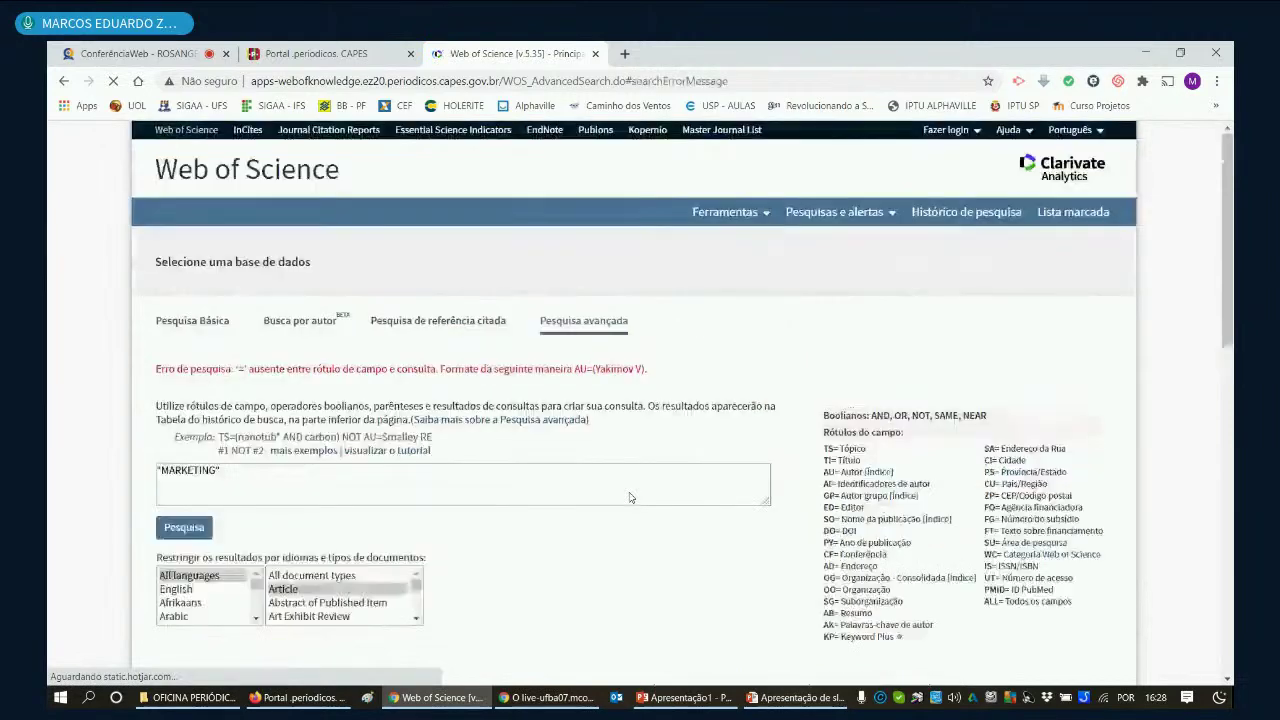
{"action": "scroll", "coordinate": [630, 497], "scroll_direction": "down", "scroll_amount": 4}
{"action": "scroll", "coordinate": [630, 497], "scroll_direction": "down", "scroll_amount": 4}
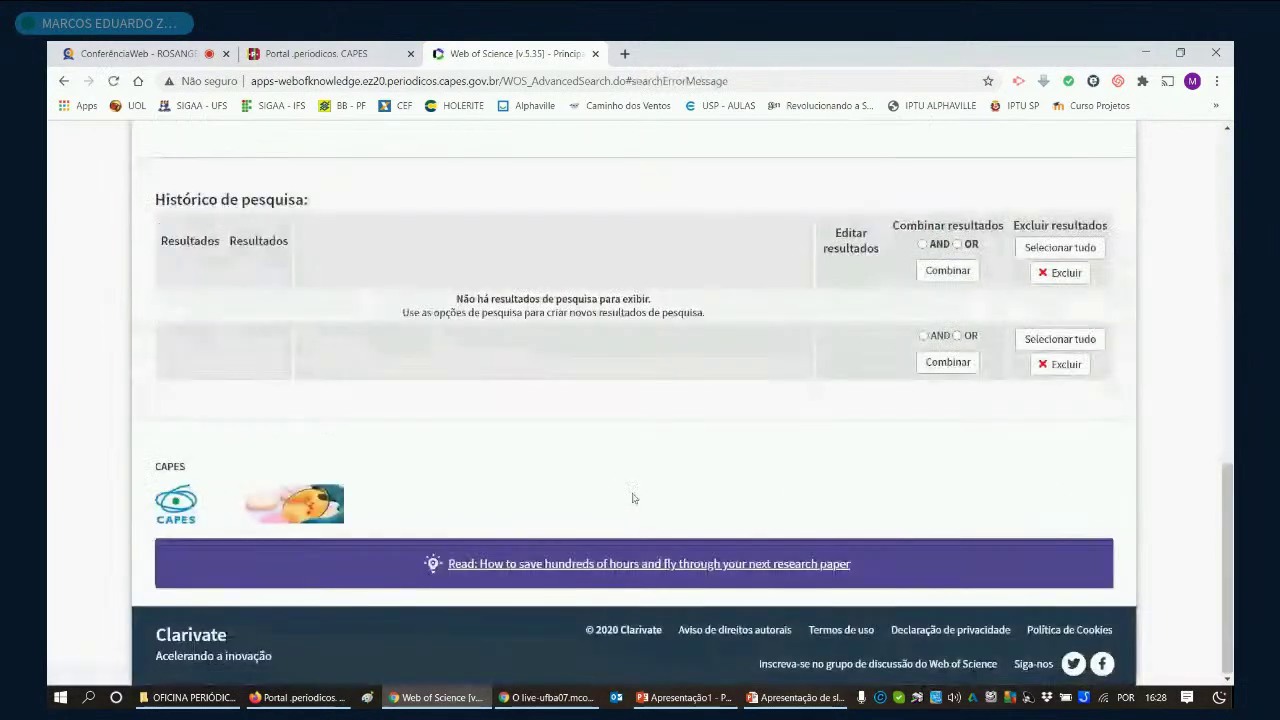
{"action": "scroll", "coordinate": [631, 497], "scroll_direction": "up", "scroll_amount": 9}
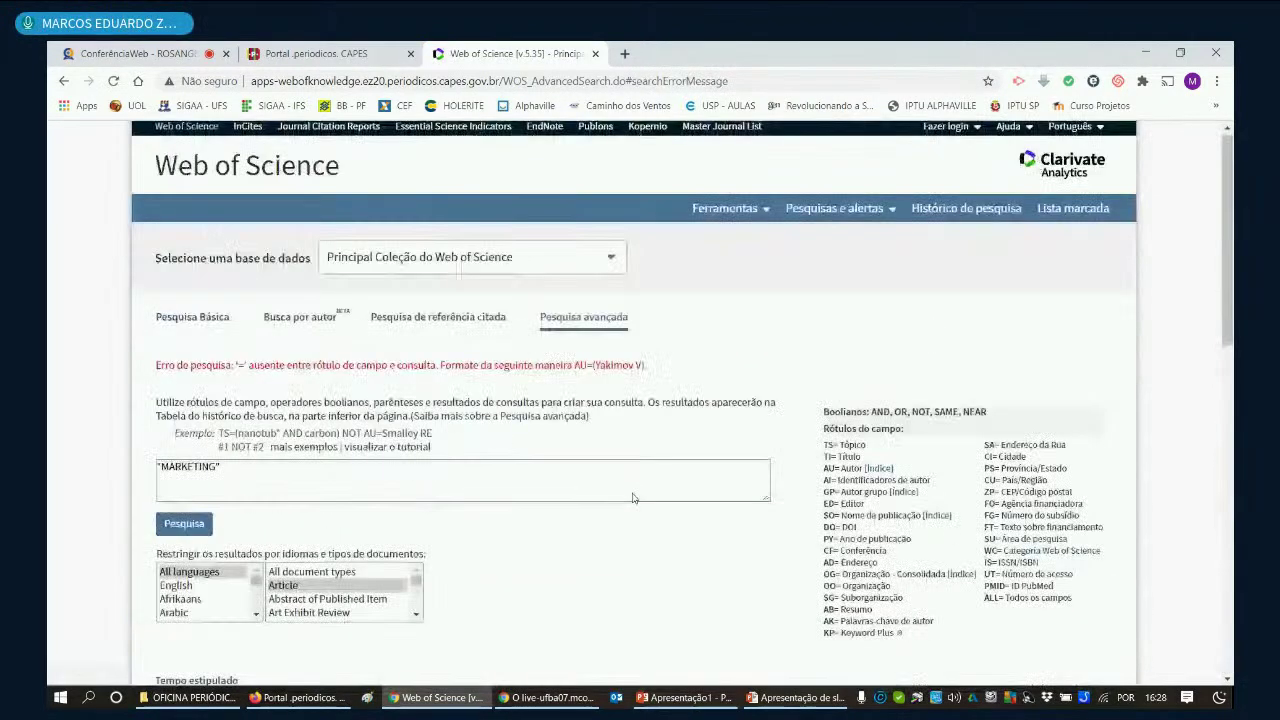
Step: Replace the query with the truncated term produc* in quotation marks and try to run the search
{"action": "left_click", "coordinate": [632, 497]}
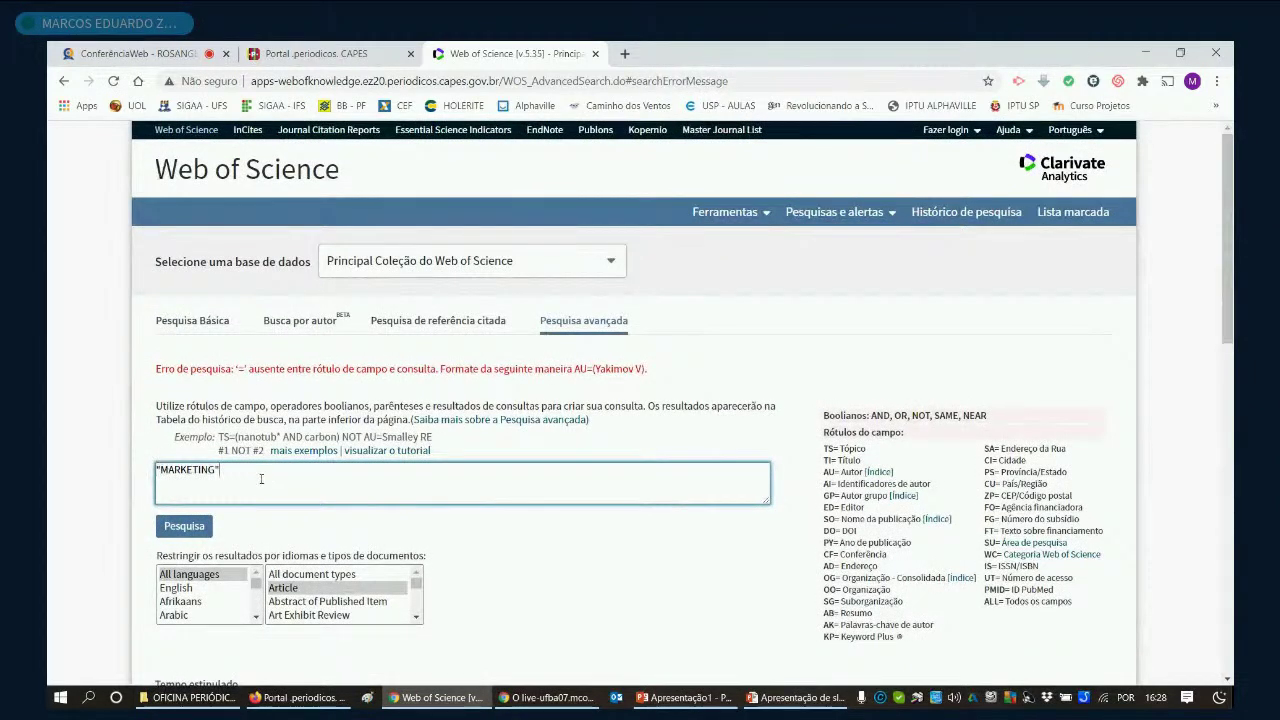
{"action": "key", "text": "ctrl+a"}
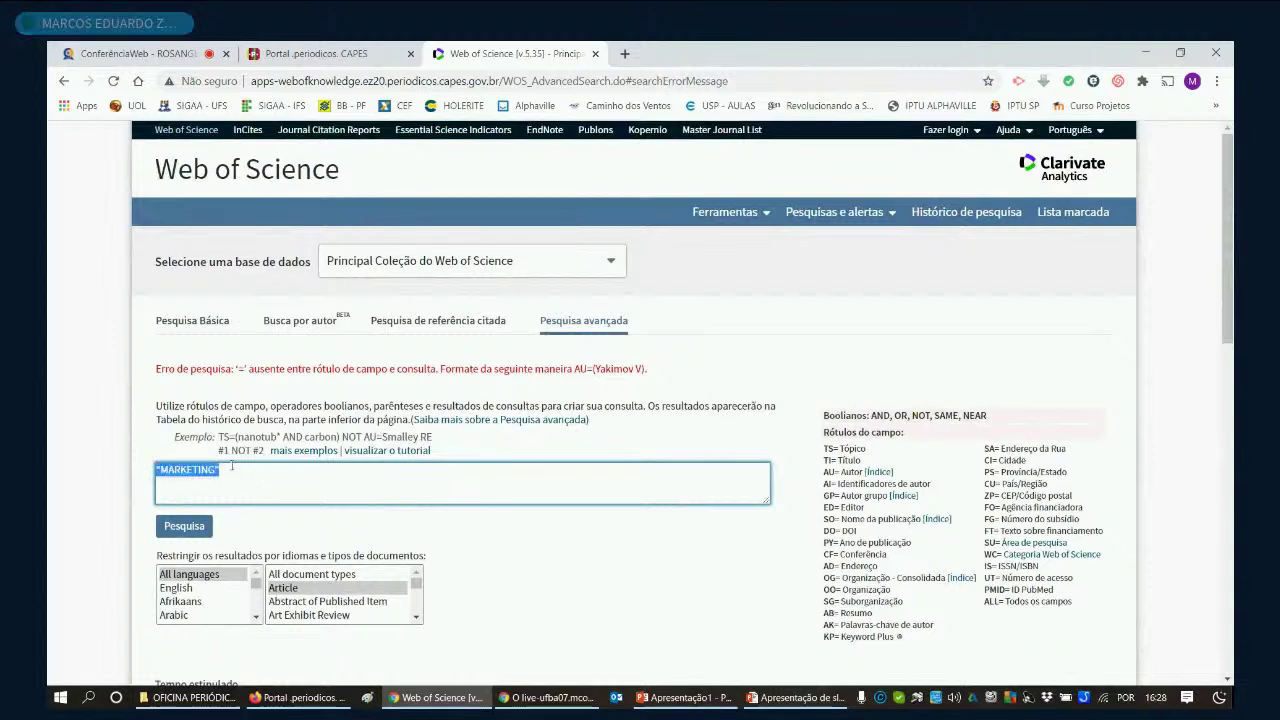
{"action": "type", "text": "\""}
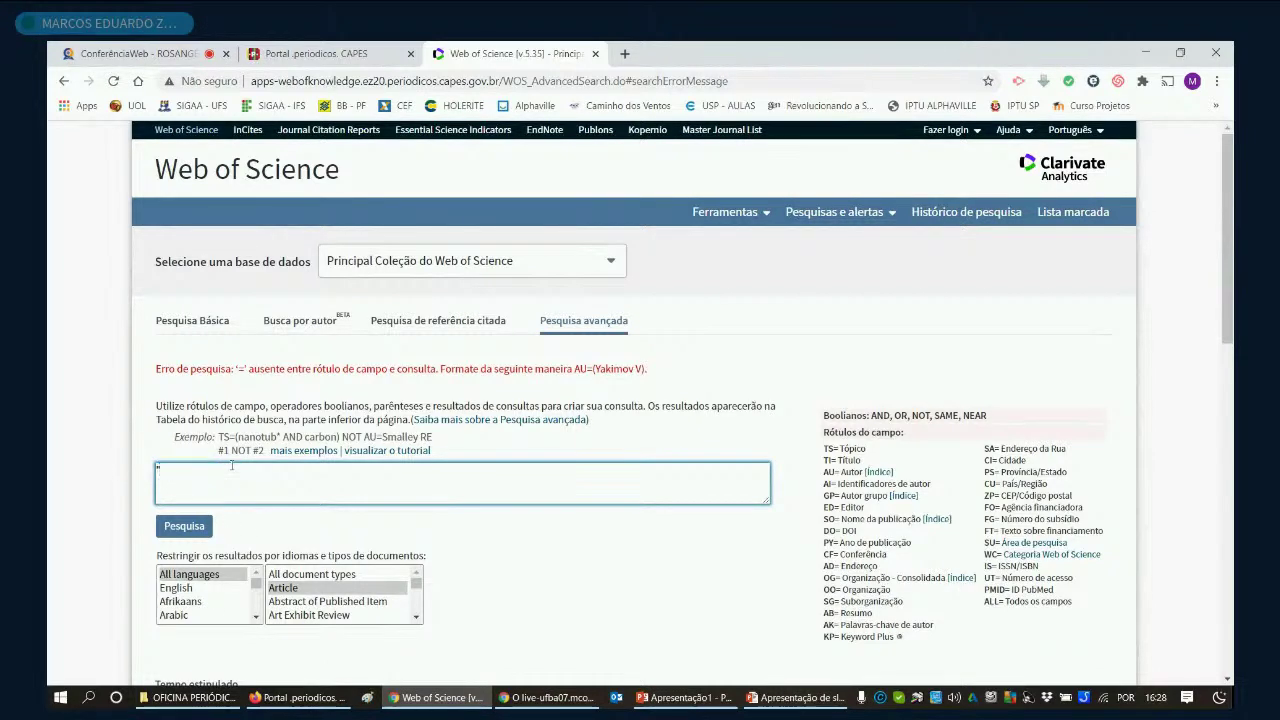
{"action": "type", "text": "PR"}
{"action": "key", "text": "BackSpace"}
{"action": "key", "text": "BackSpace"}
{"action": "key", "text": "BackSpace"}
{"action": "key", "text": "BackSpace"}
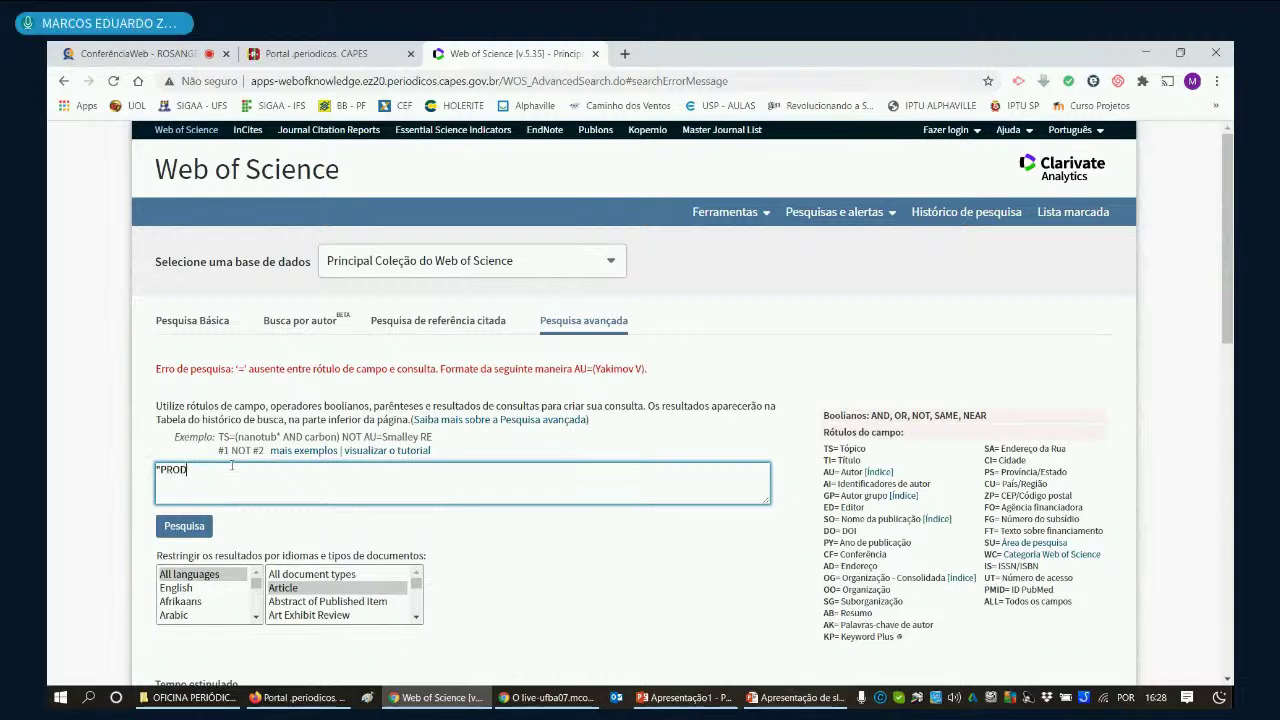
{"action": "type", "text": "produc*"}
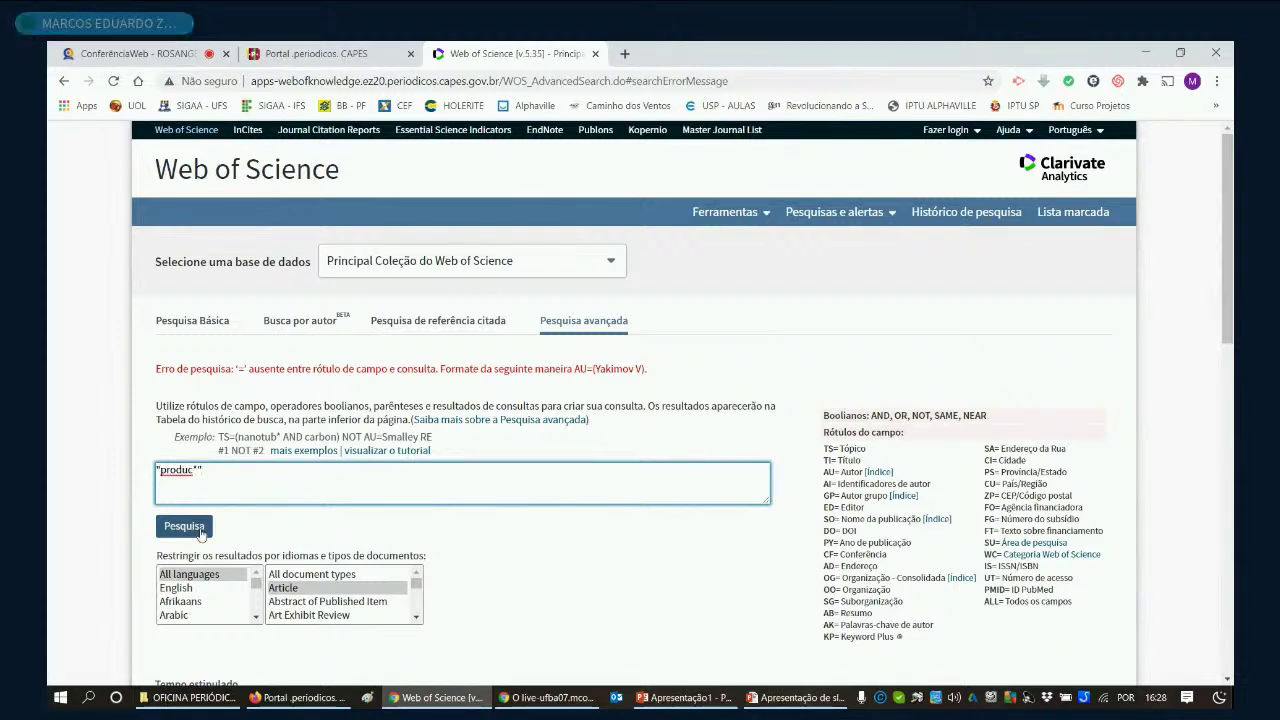
{"action": "left_click", "coordinate": [198, 528]}
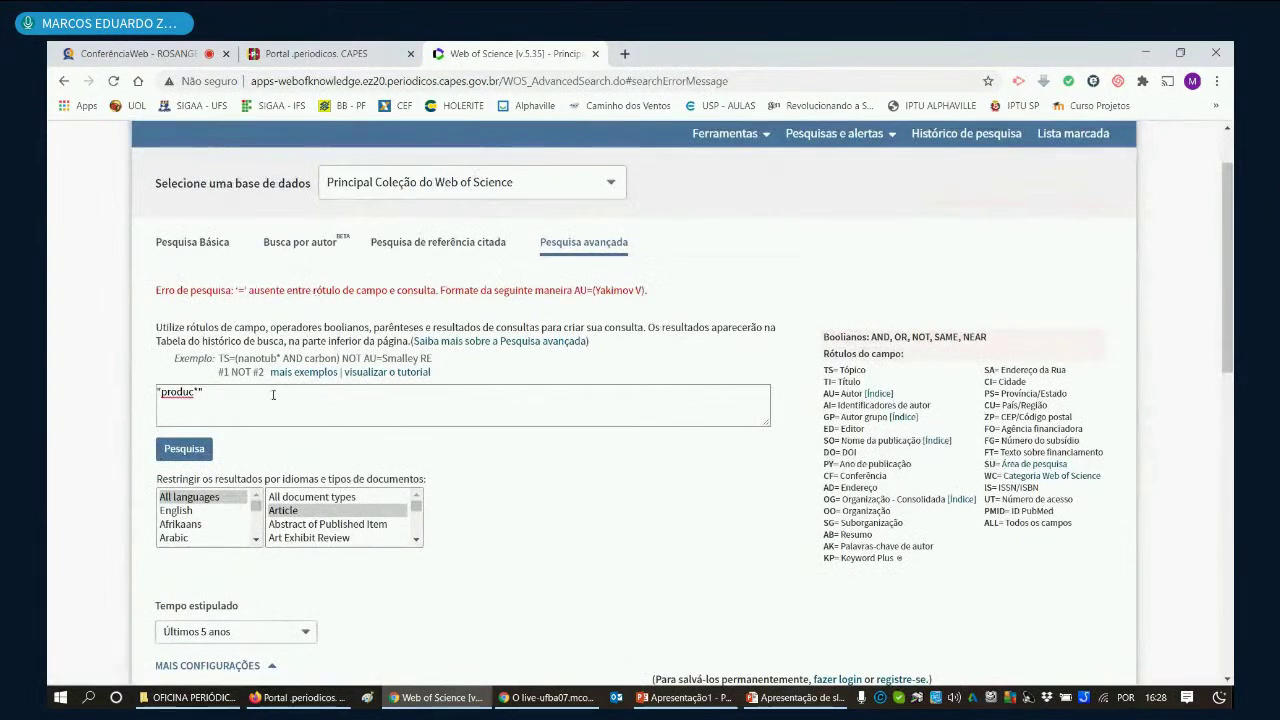
Step: Re-enter the query as produc* without quotation marks, try the search and check the search history for results
{"action": "left_click_drag", "start_coordinate": [210, 395], "coordinate": [116, 390]}
{"action": "type", "text": "pro"}
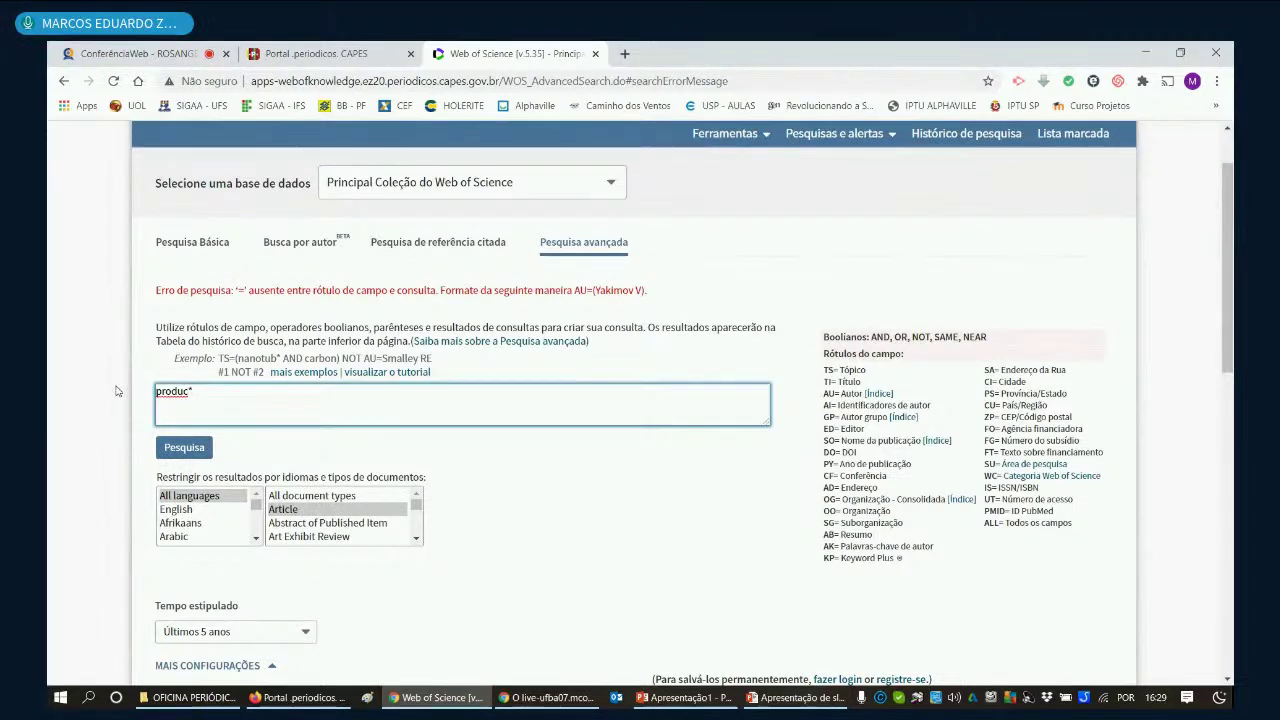
{"action": "left_click", "coordinate": [197, 454]}
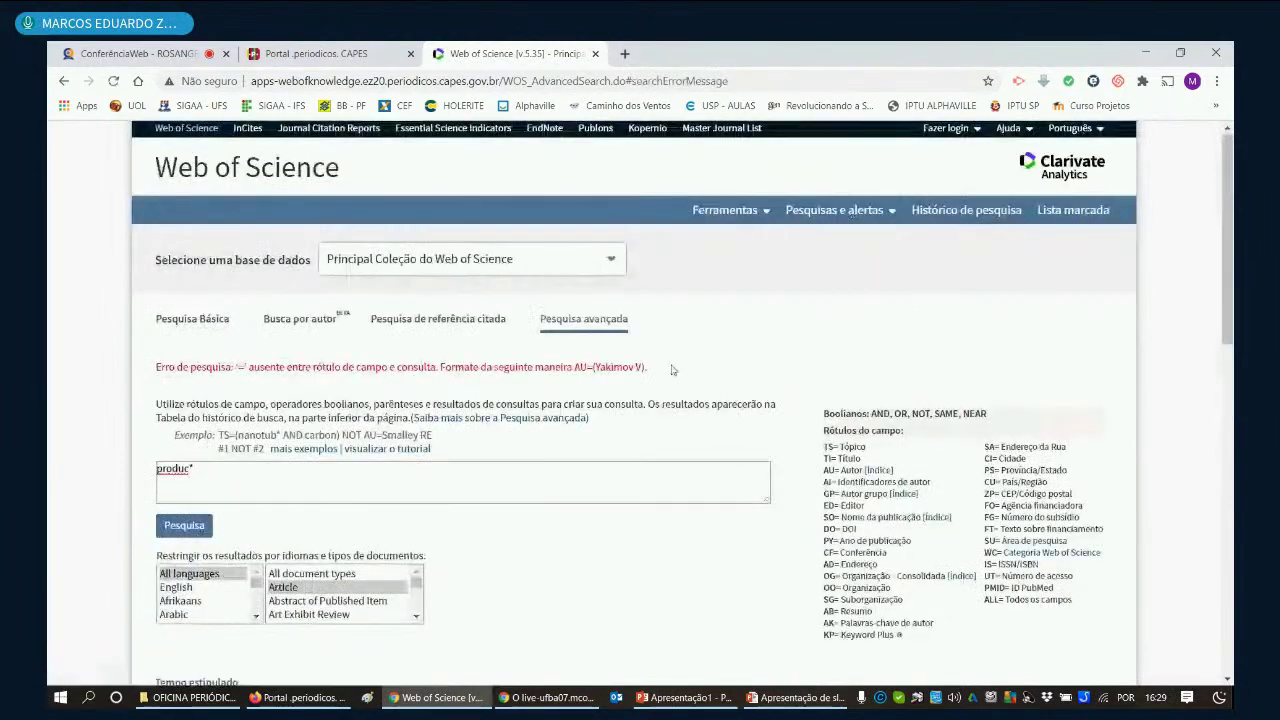
{"action": "scroll", "coordinate": [628, 460], "scroll_direction": "down", "scroll_amount": 8}
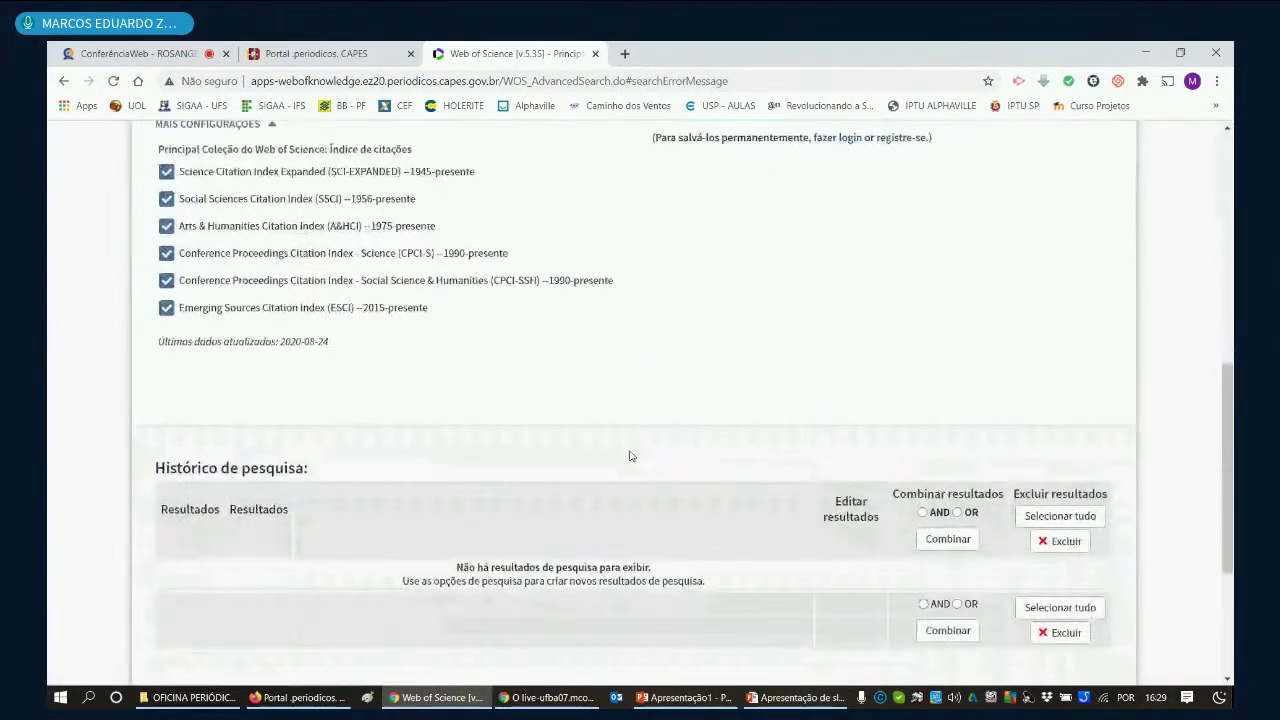
Step: Recheck the search history and close the Web of Science page to return to the CAPES portal
{"action": "scroll", "coordinate": [630, 456], "scroll_direction": "down", "scroll_amount": 4}
{"action": "scroll", "coordinate": [631, 564], "scroll_direction": "up", "scroll_amount": 15}
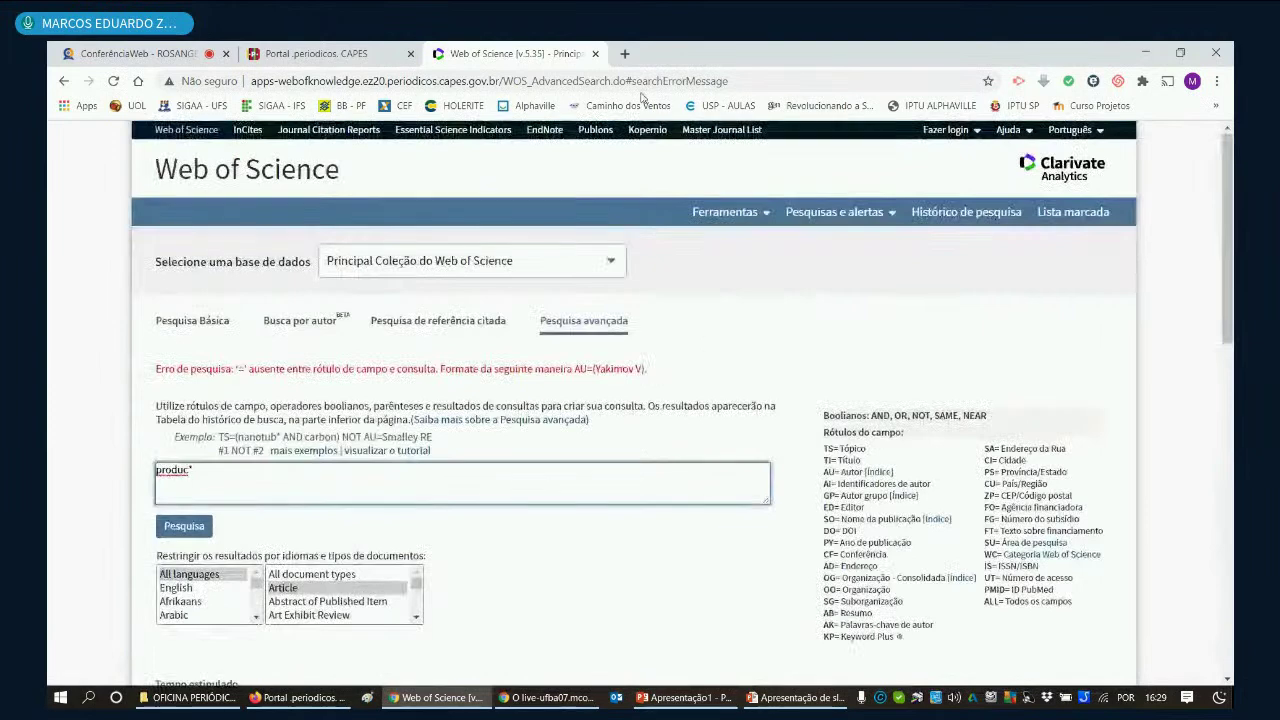
{"action": "left_click", "coordinate": [597, 53]}
Step: List the portal's databases starting with B and open Biblioteca Digital de Teses e Dissertações : BDTD
{"action": "scroll", "coordinate": [310, 340], "scroll_direction": "down", "scroll_amount": 2}
{"action": "scroll", "coordinate": [310, 340], "scroll_direction": "up", "scroll_amount": 1}
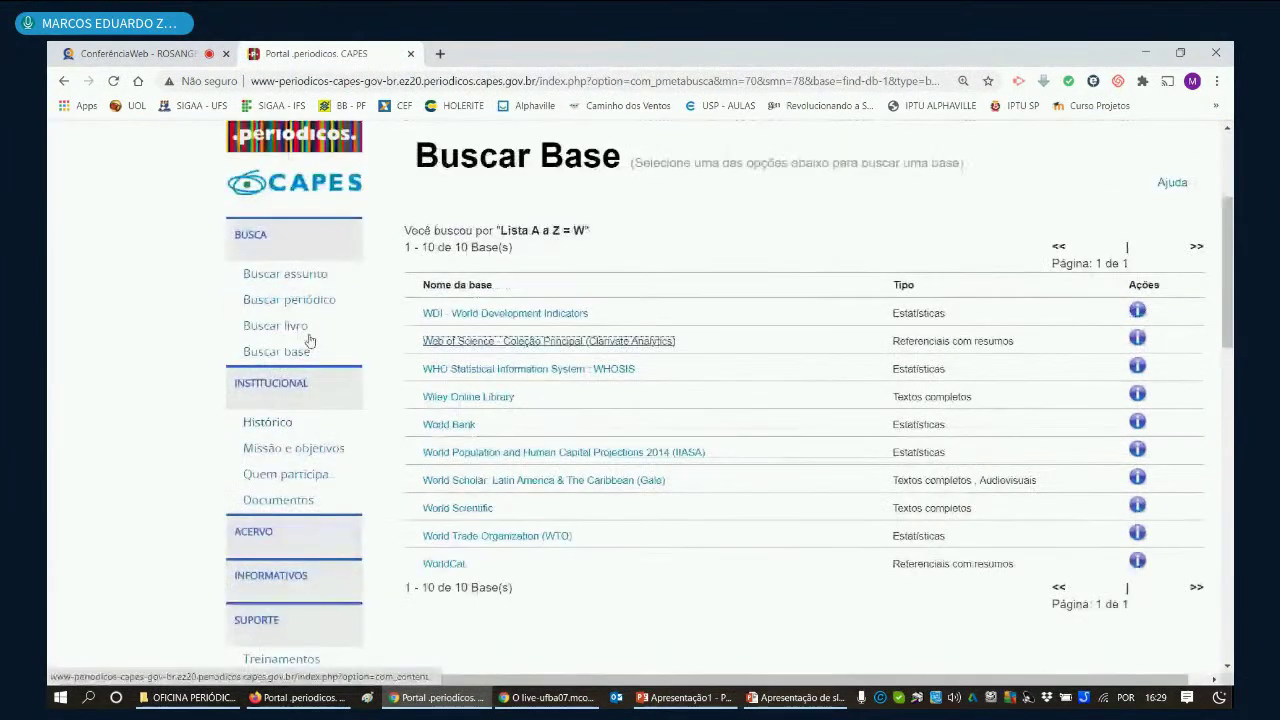
{"action": "left_click", "coordinate": [290, 353]}
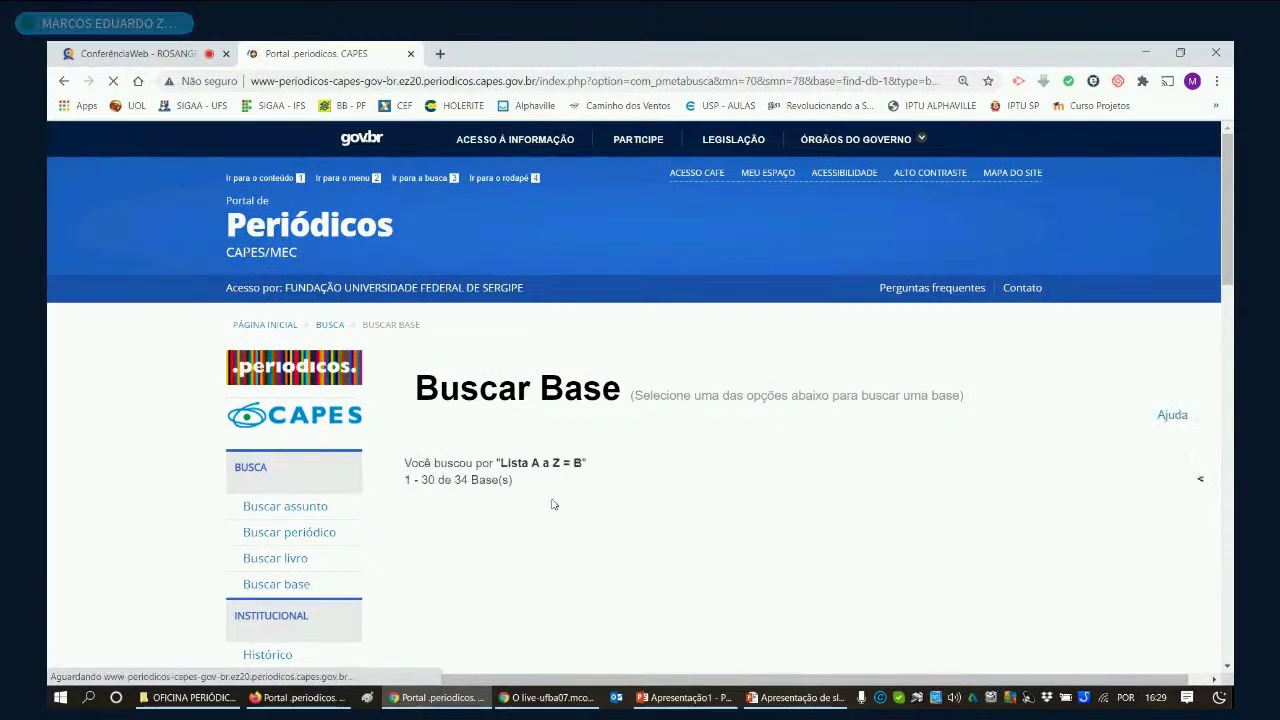
{"action": "scroll", "coordinate": [545, 515], "scroll_direction": "down", "scroll_amount": 4}
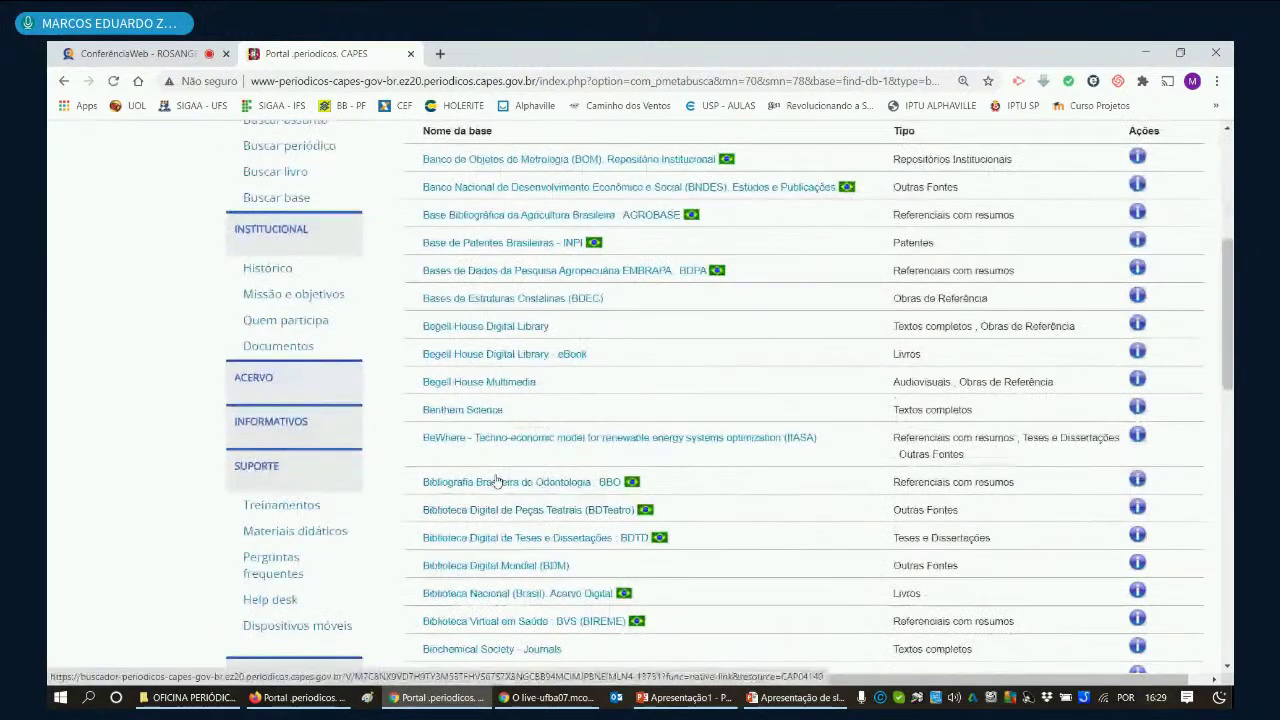
{"action": "left_click", "coordinate": [511, 541]}
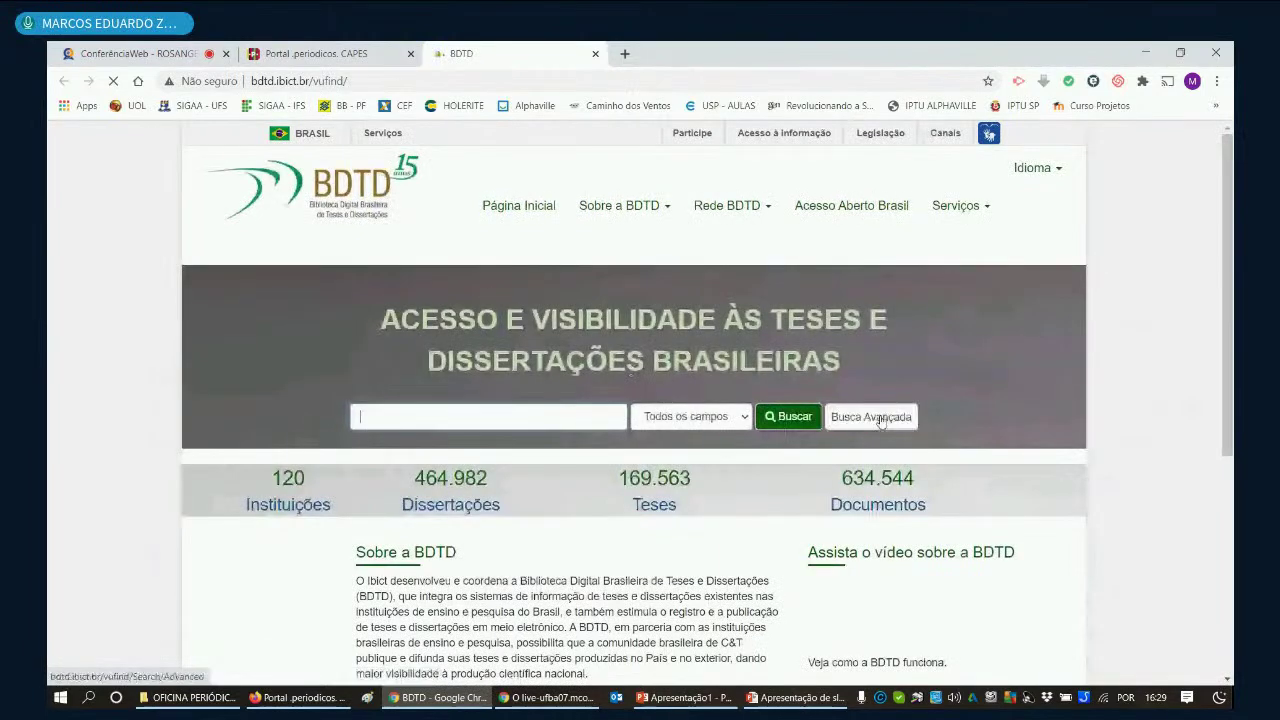
Step: Open BDTD's advanced search and review its search fields and limits for language, document type and defense year
{"action": "left_click", "coordinate": [868, 418]}
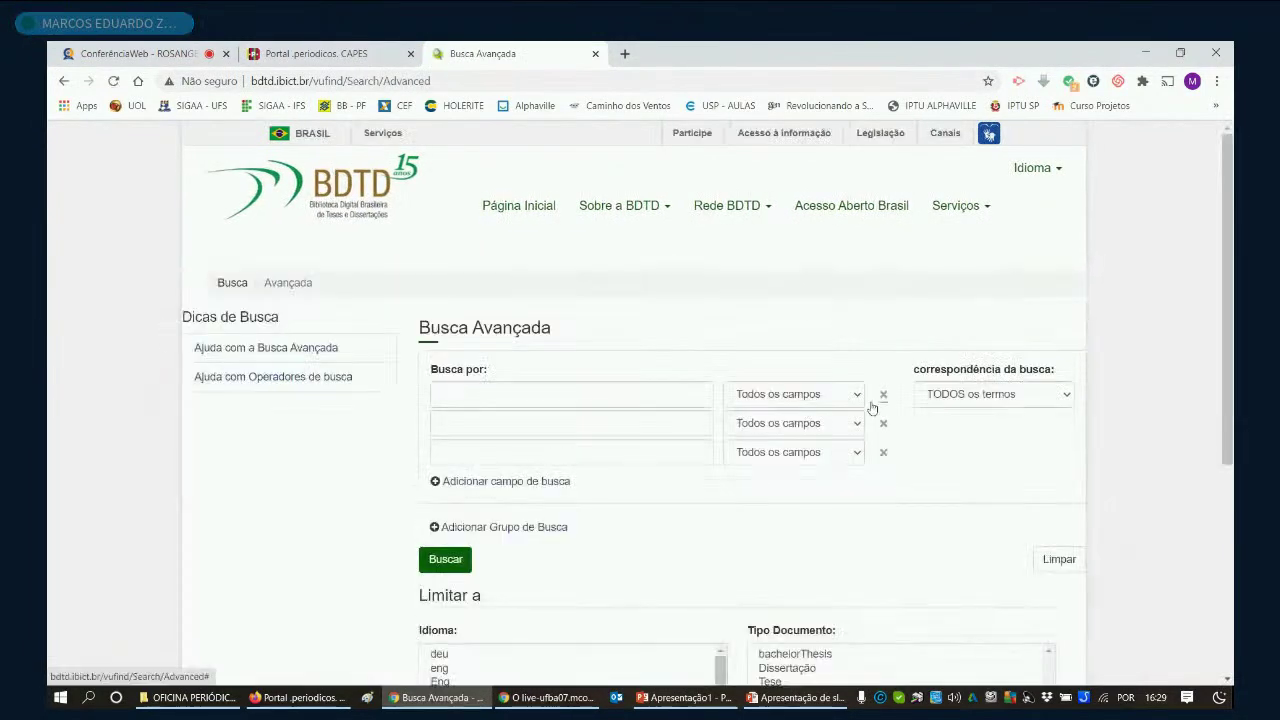
{"action": "scroll", "coordinate": [866, 449], "scroll_direction": "down", "scroll_amount": 4}
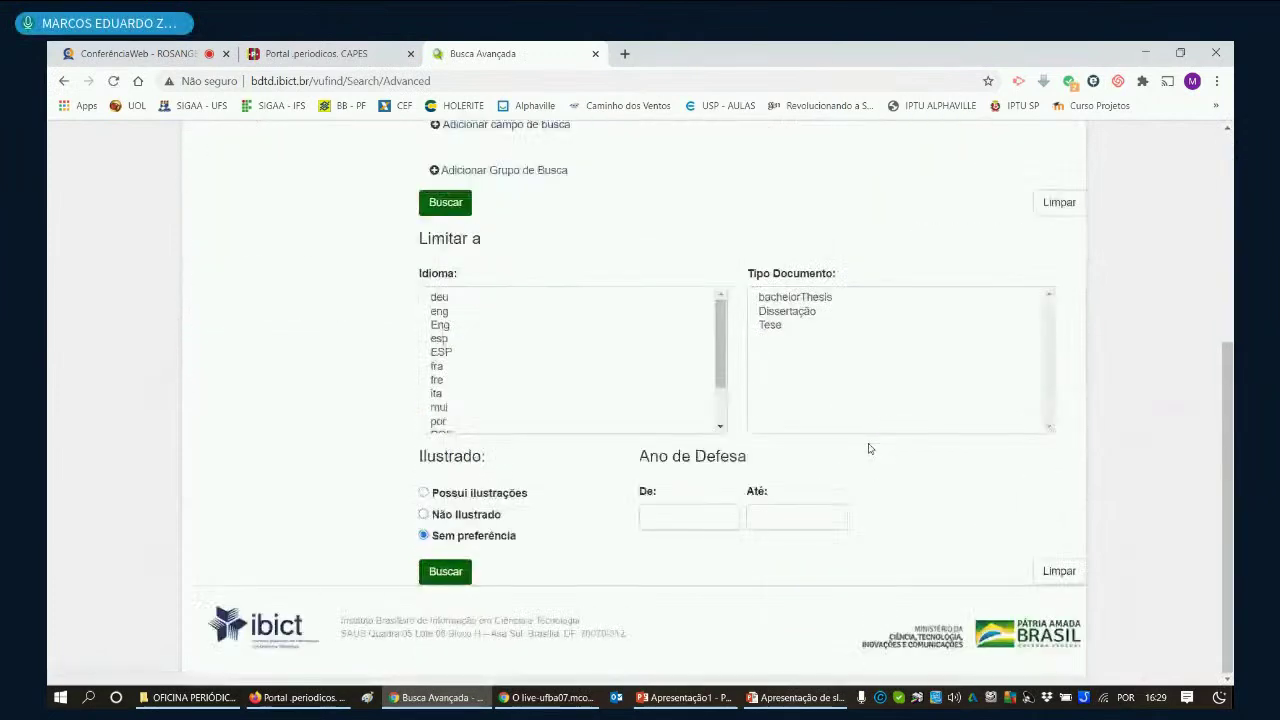
{"action": "scroll", "coordinate": [866, 449], "scroll_direction": "up", "scroll_amount": 5}
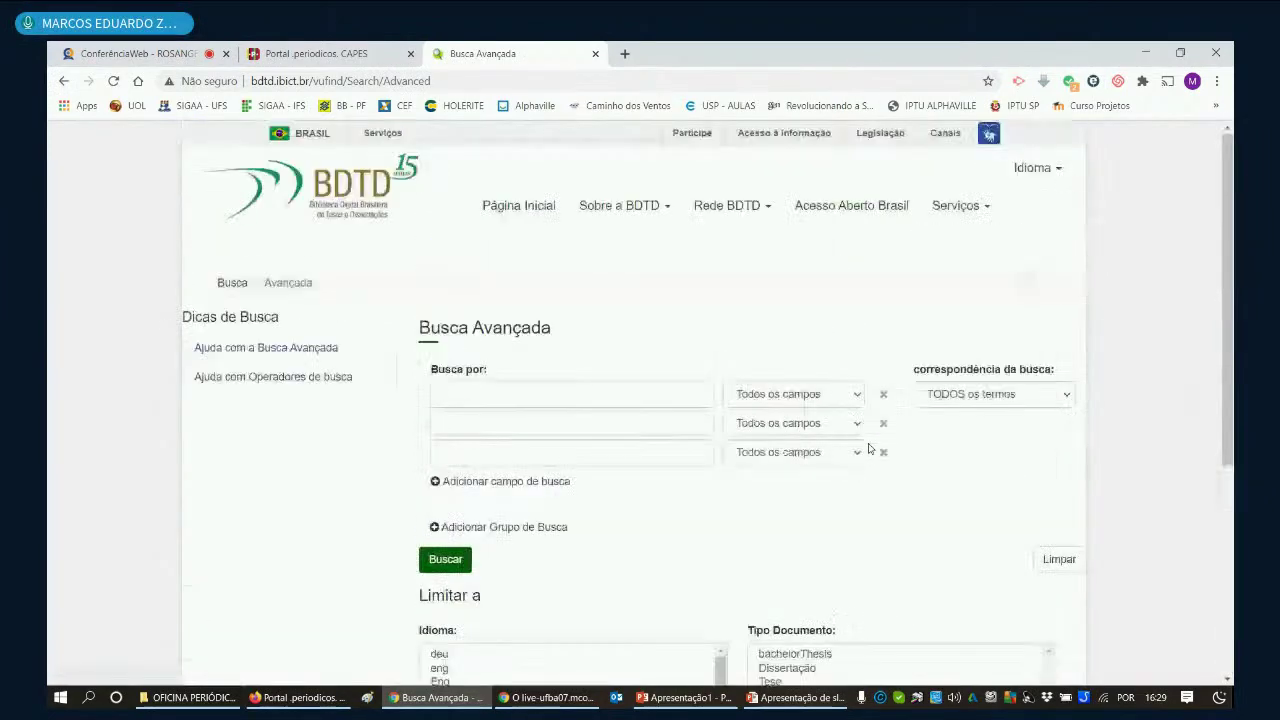
Step: Run the advanced search for marketing in all fields, matching all terms
{"action": "left_click", "coordinate": [510, 396]}
{"action": "type", "text": "marketing"}
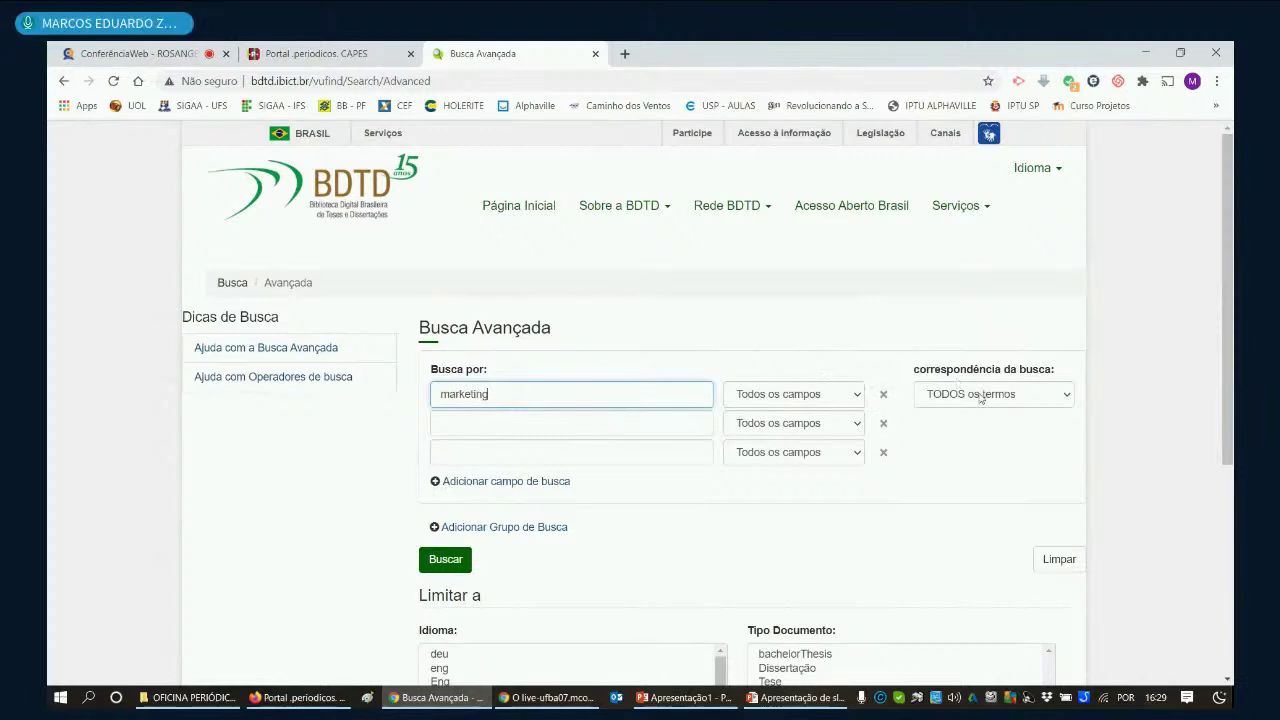
{"action": "scroll", "coordinate": [606, 503], "scroll_direction": "down", "scroll_amount": 1}
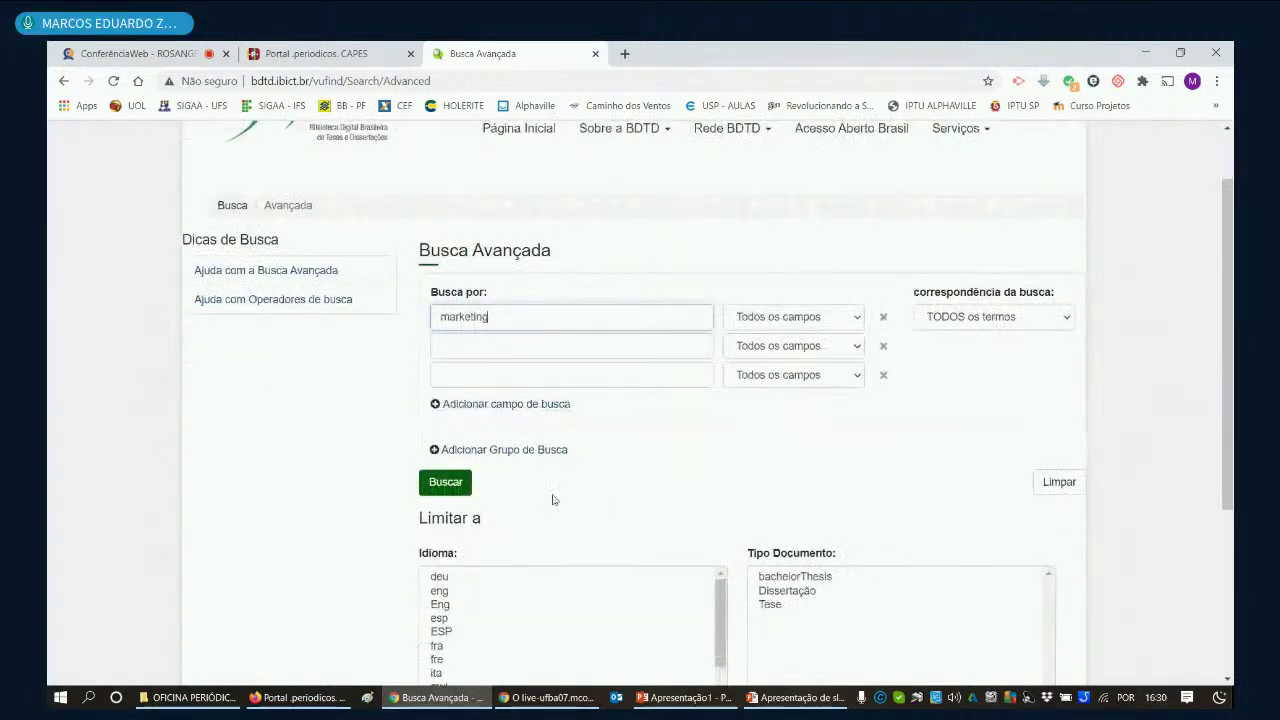
{"action": "left_click", "coordinate": [435, 483]}
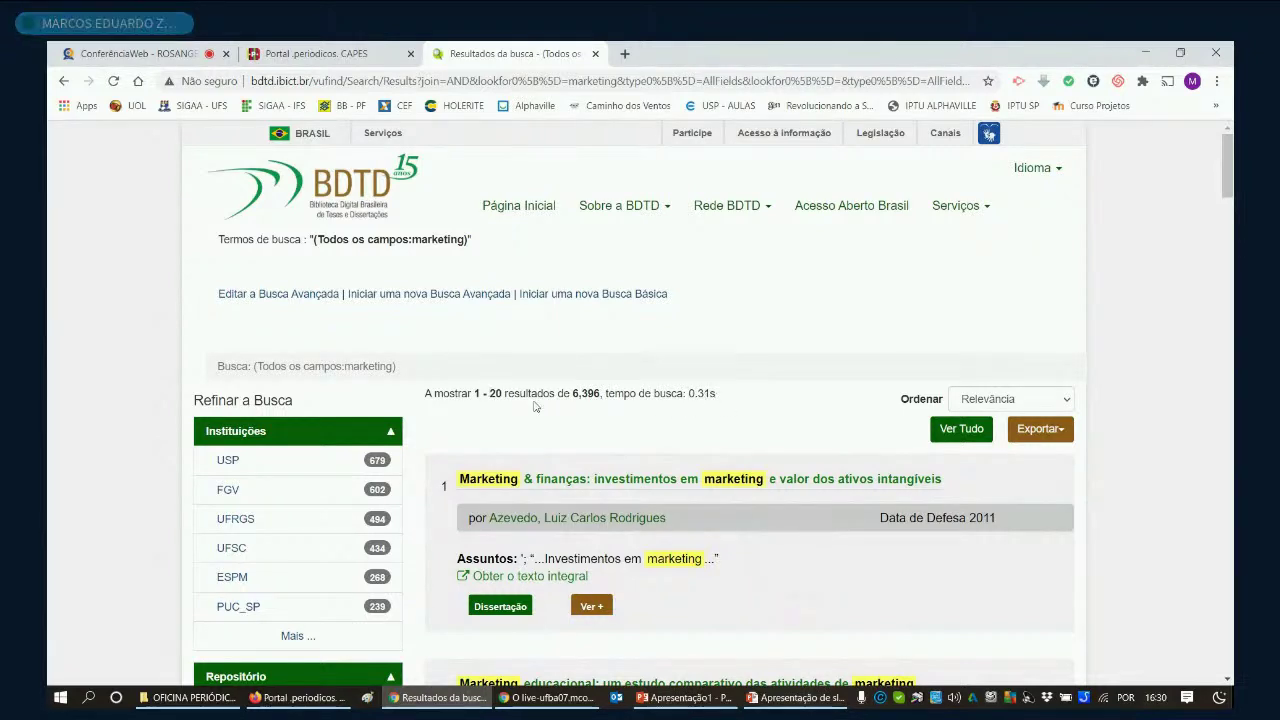
Step: Edit the advanced search so the term reads marketing 4.0 and run it again
{"action": "left_click", "coordinate": [300, 294]}
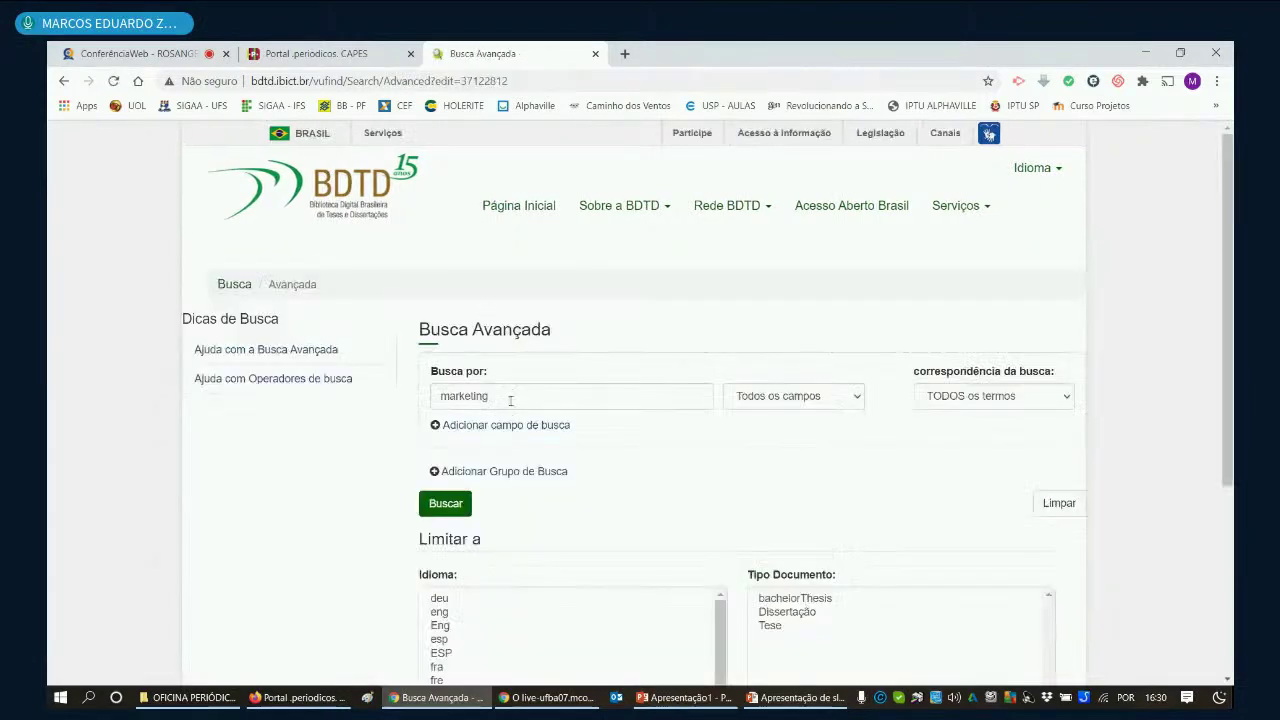
{"action": "left_click", "coordinate": [510, 400]}
{"action": "type", "text": "4"}
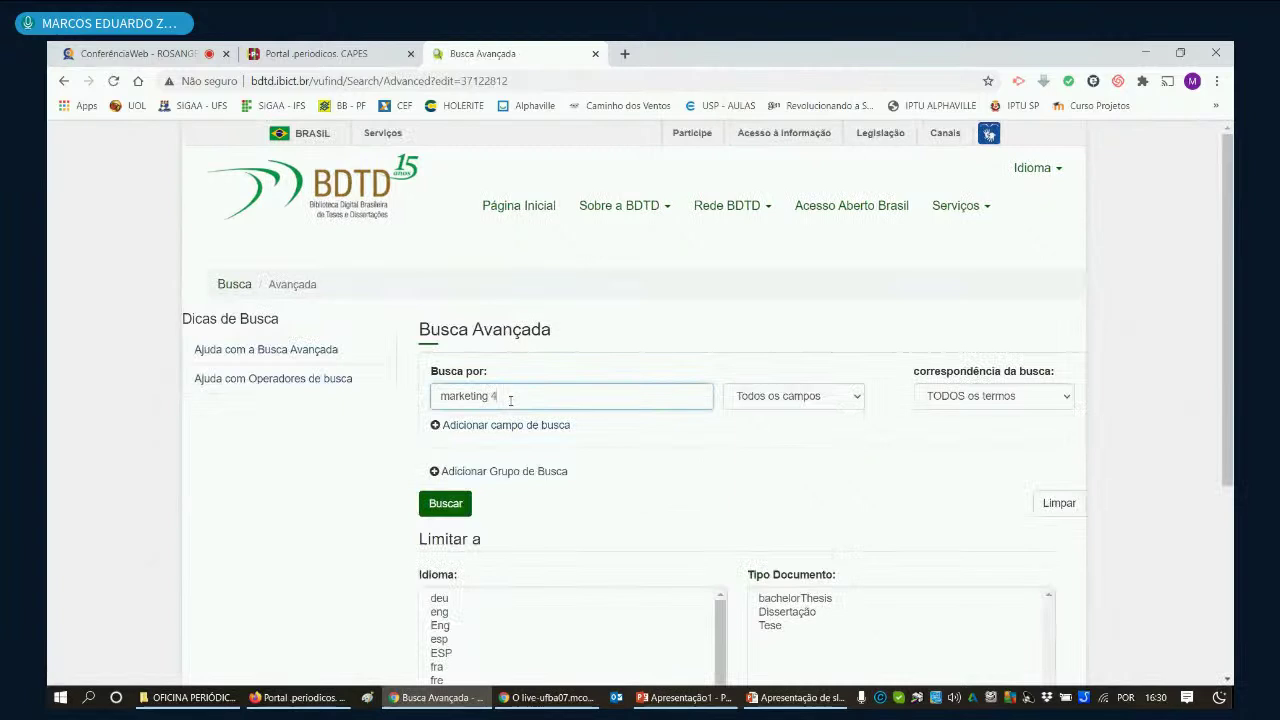
{"action": "left_click", "coordinate": [452, 505]}
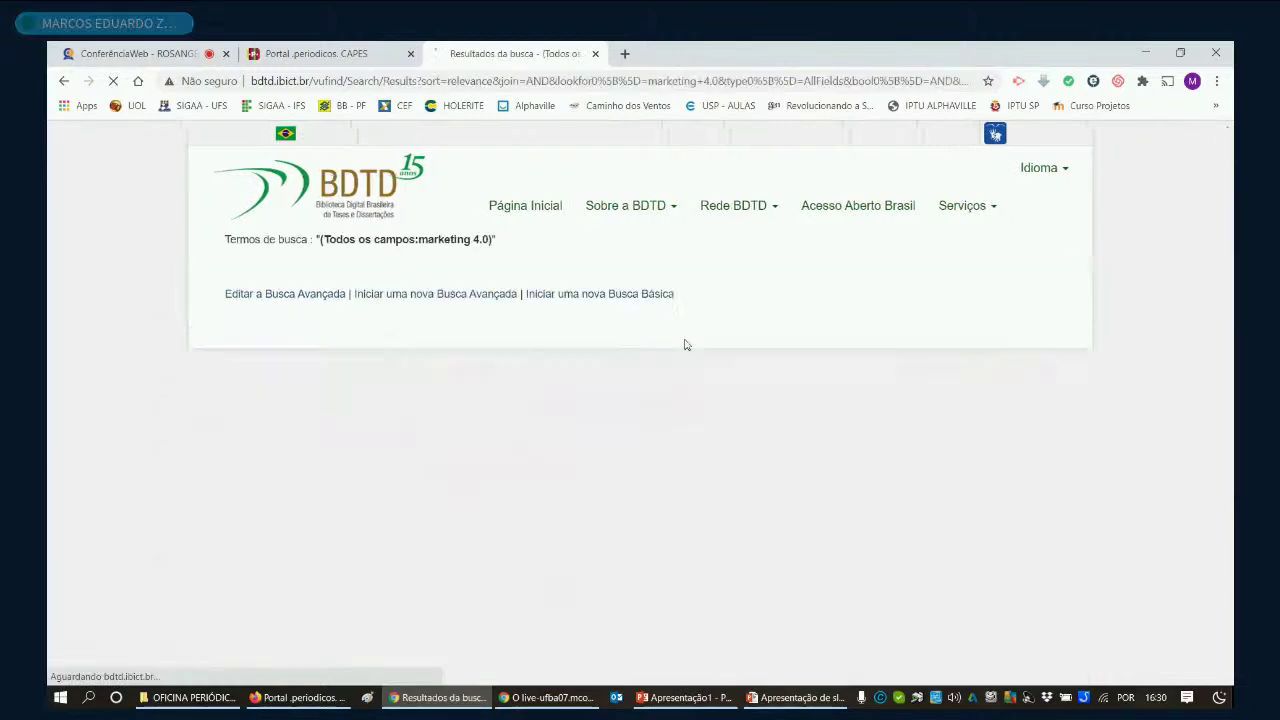
Step: Expand the list of institutions in the search refinements and filter the marketing 4.0 results to UFS
{"action": "scroll", "coordinate": [600, 390], "scroll_direction": "down", "scroll_amount": 1}
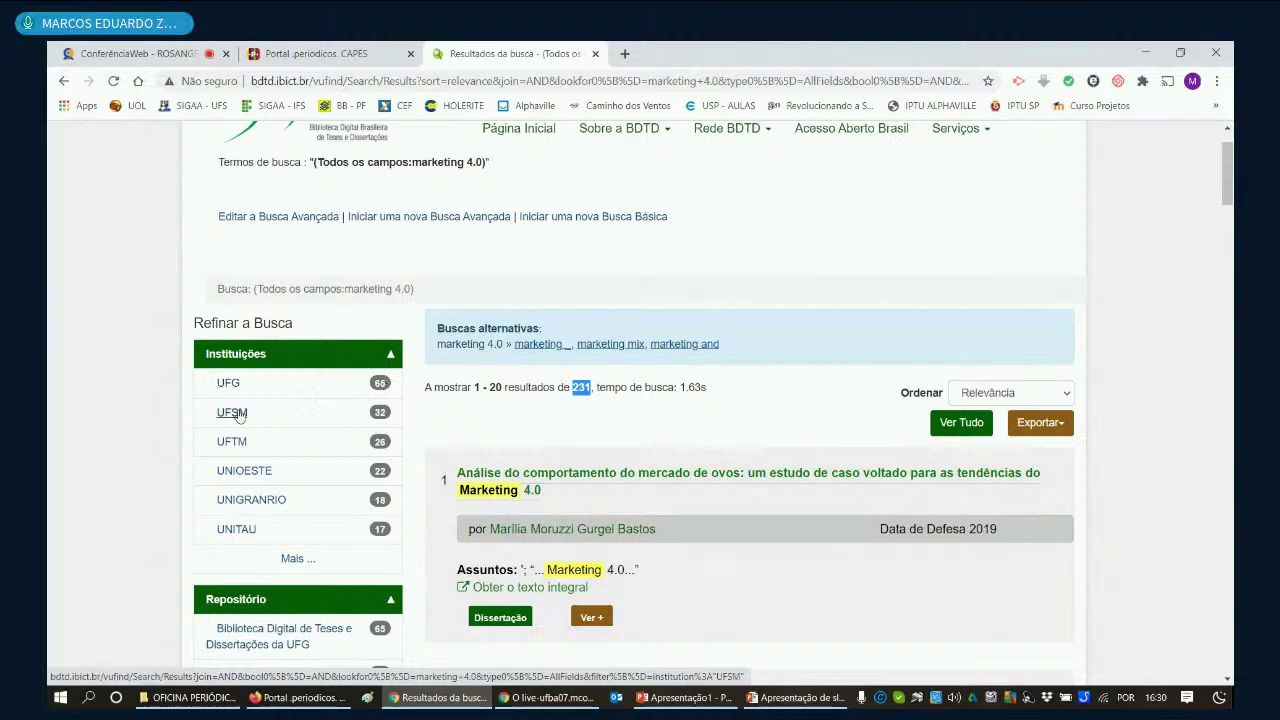
{"action": "left_click", "coordinate": [291, 560]}
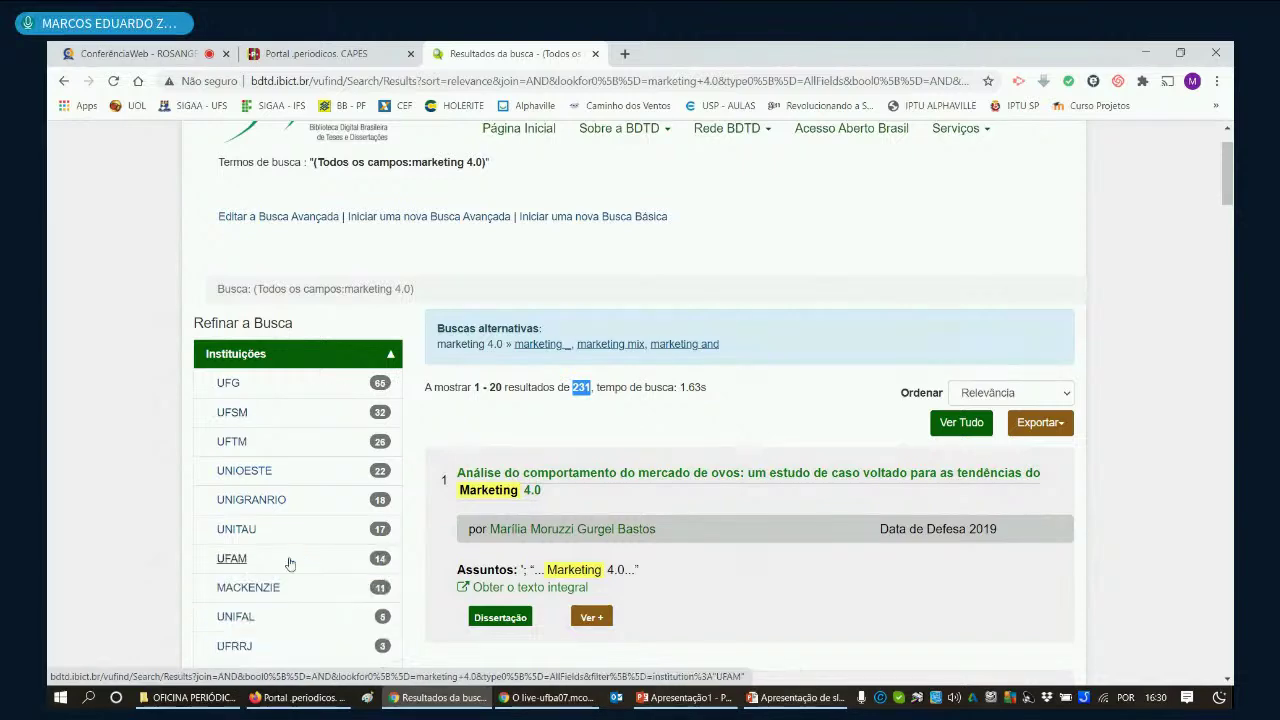
{"action": "scroll", "coordinate": [302, 494], "scroll_direction": "down", "scroll_amount": 1}
{"action": "scroll", "coordinate": [302, 494], "scroll_direction": "down", "scroll_amount": 2}
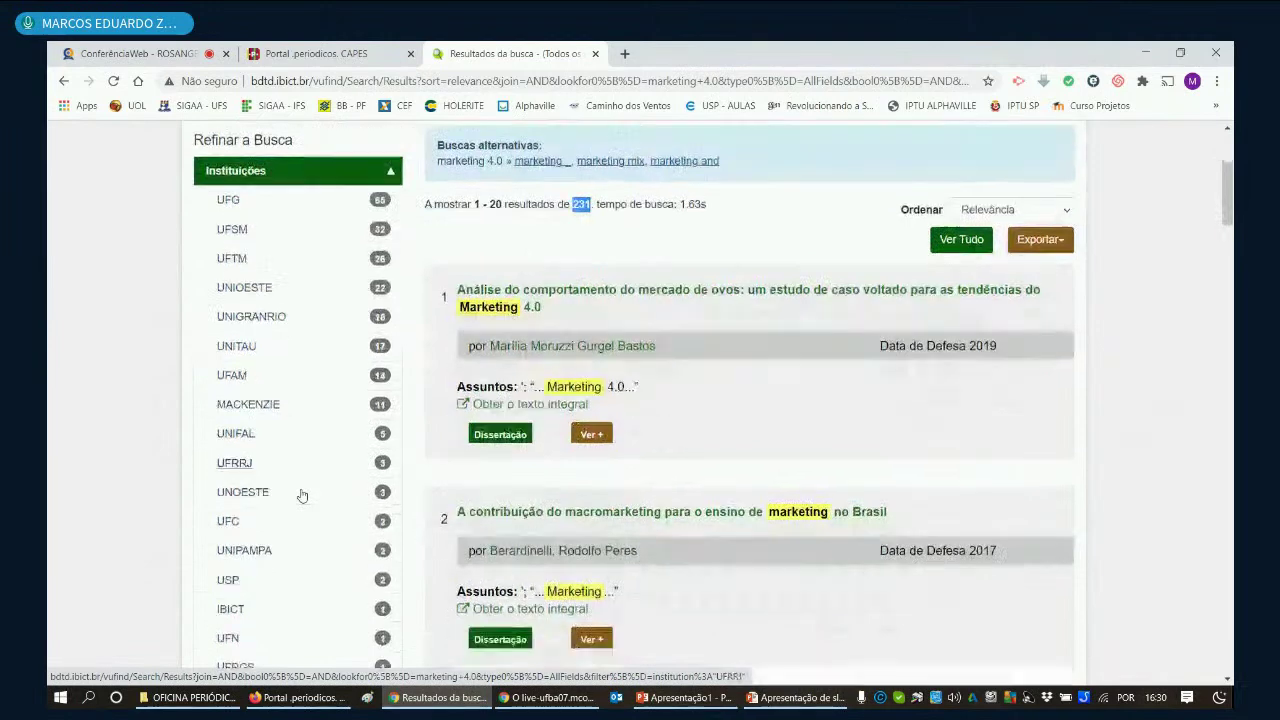
{"action": "scroll", "coordinate": [302, 494], "scroll_direction": "down", "scroll_amount": 2}
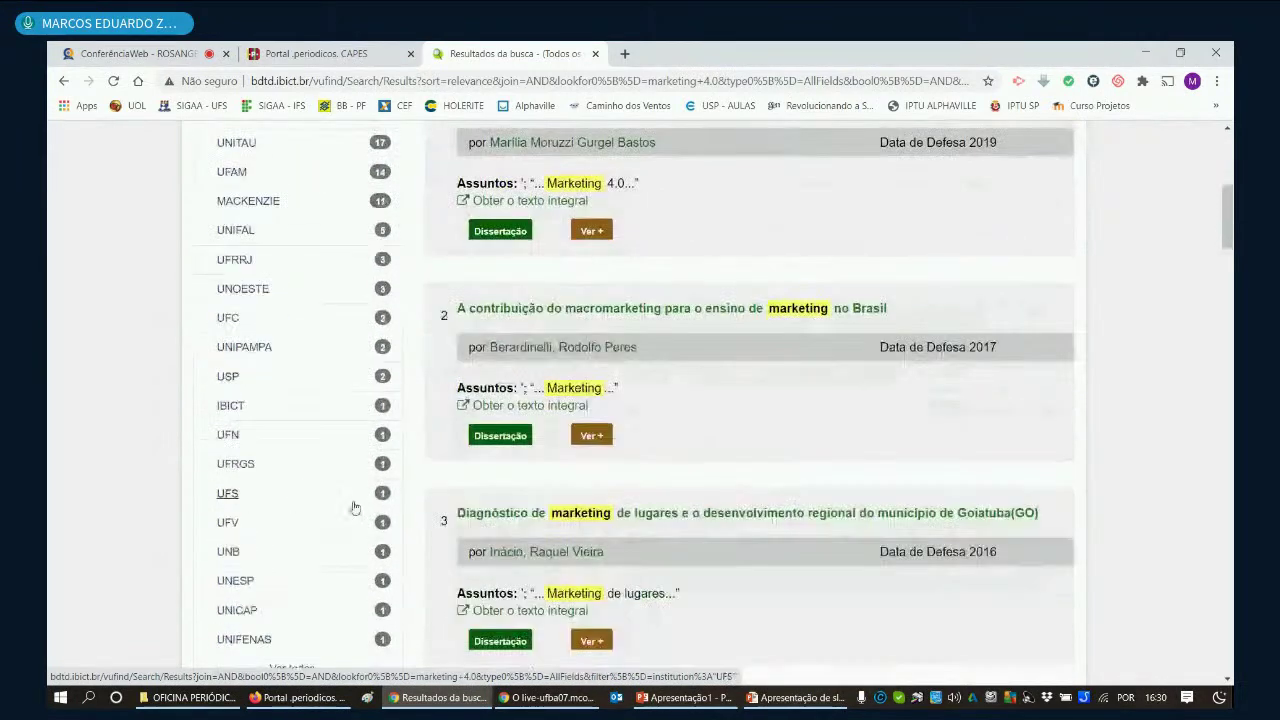
{"action": "left_click", "coordinate": [228, 493]}
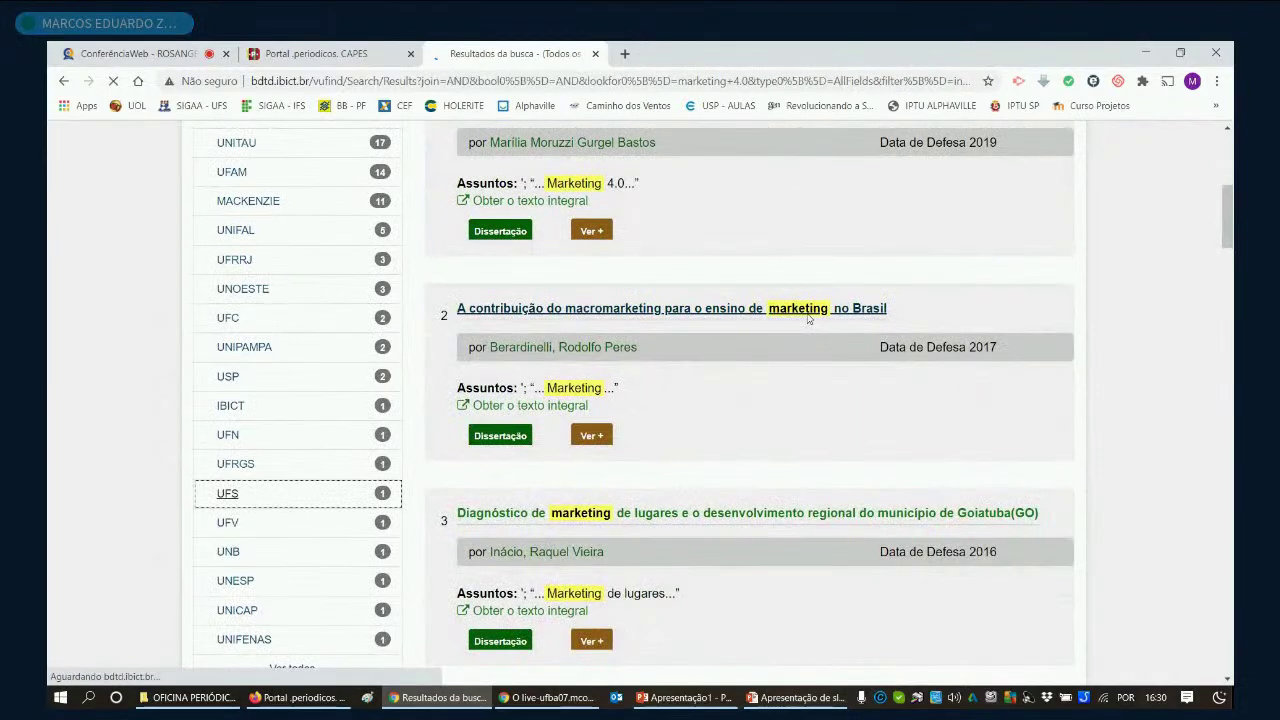
Step: Examine the UFS-filtered results, including the title, matched excerpt and defense date of the listed dissertation
{"action": "scroll", "coordinate": [688, 366], "scroll_direction": "down", "scroll_amount": 1}
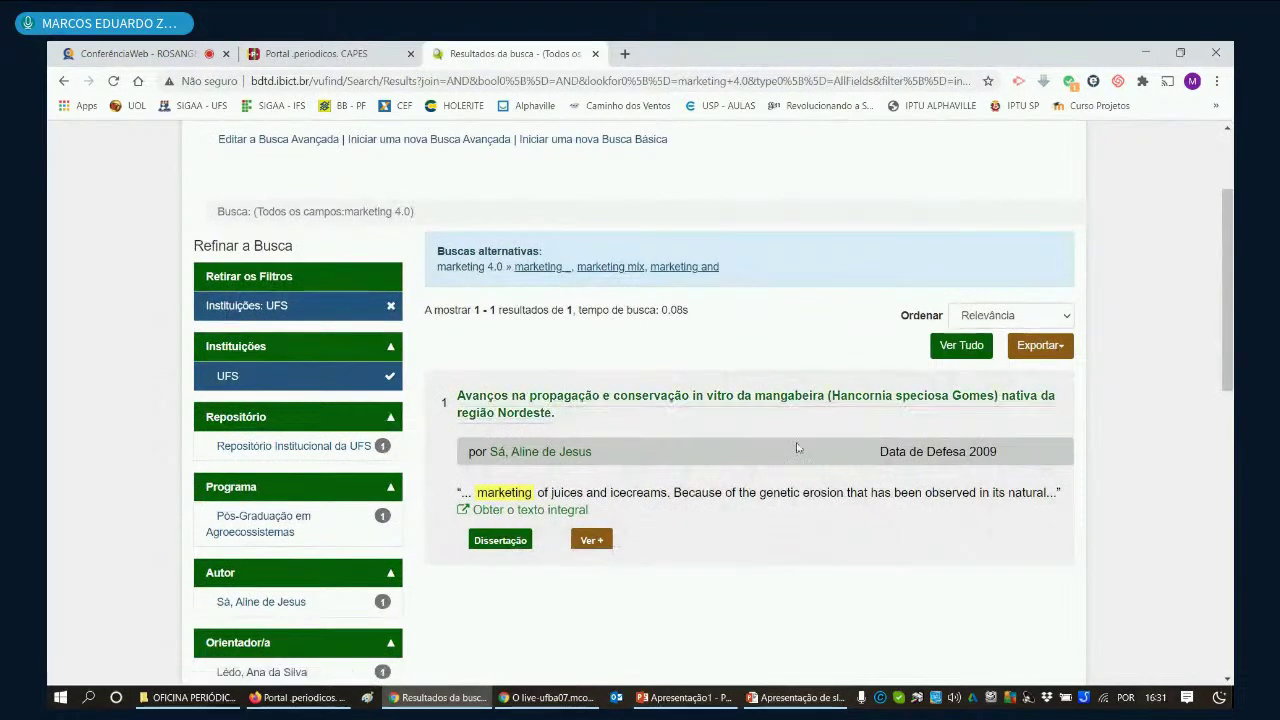
{"action": "scroll", "coordinate": [677, 490], "scroll_direction": "up", "scroll_amount": 2}
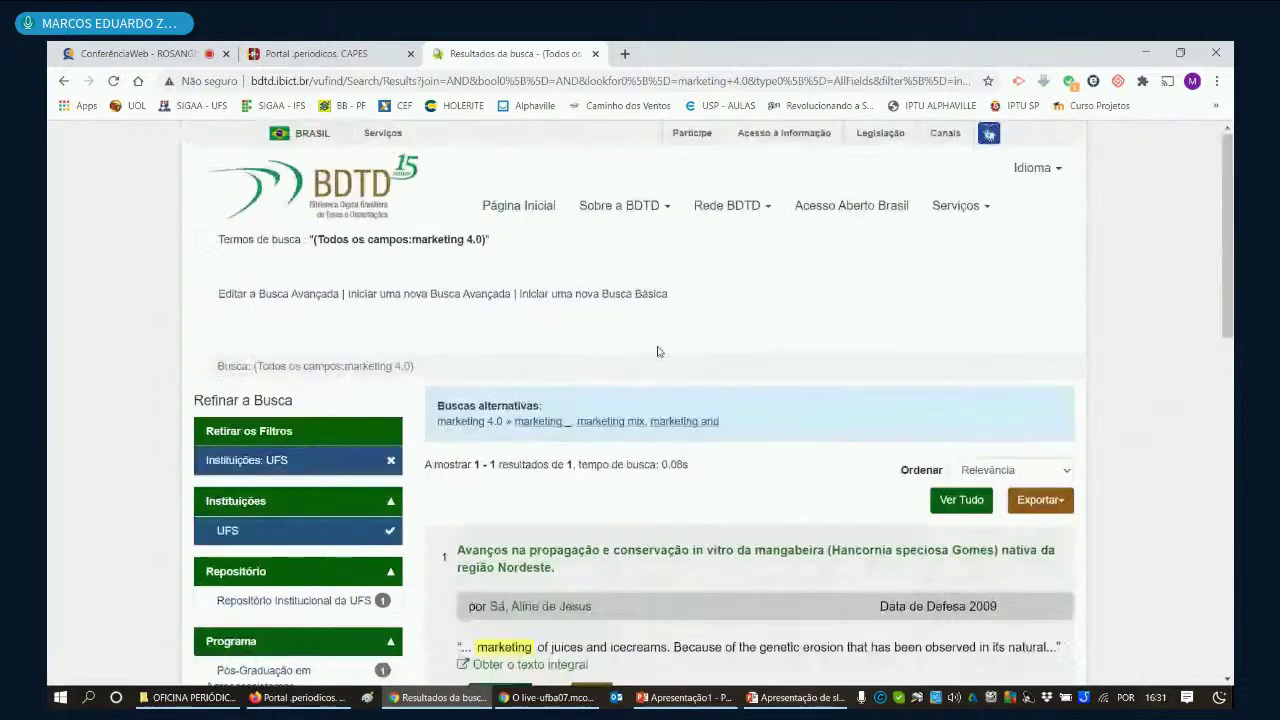
{"action": "scroll", "coordinate": [609, 411], "scroll_direction": "down", "scroll_amount": 2}
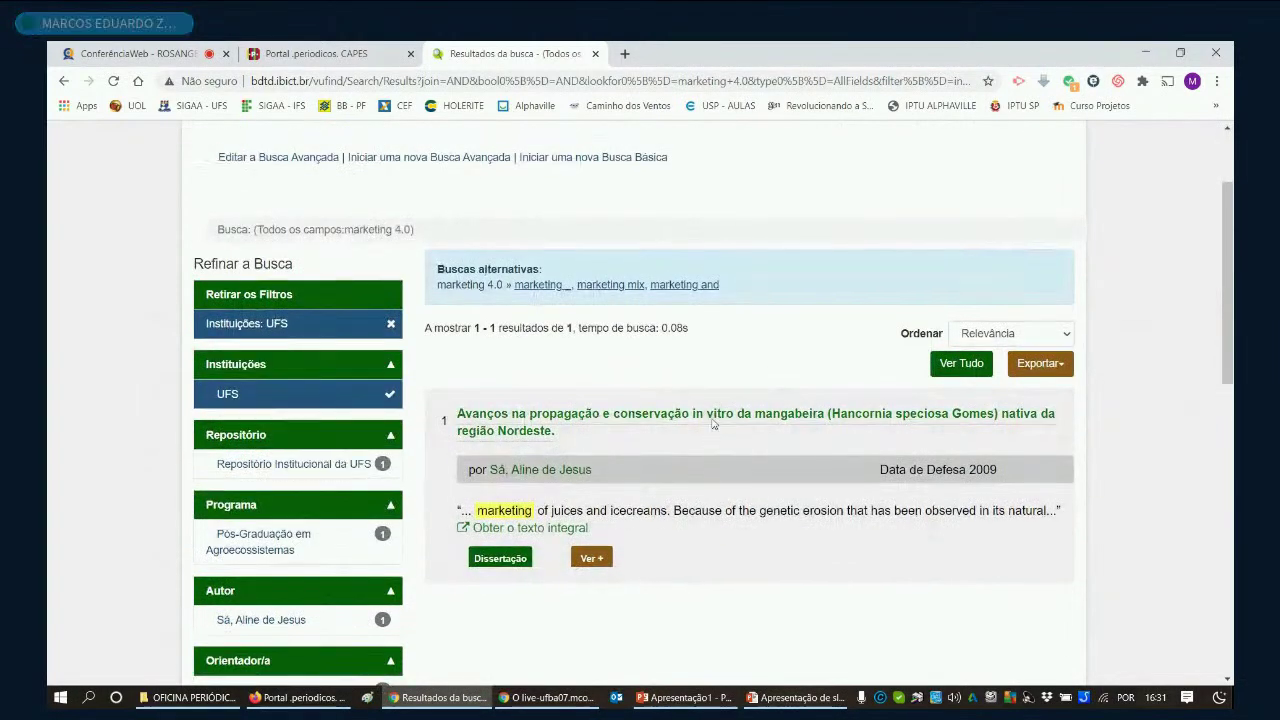
{"action": "scroll", "coordinate": [709, 425], "scroll_direction": "up", "scroll_amount": 1}
{"action": "scroll", "coordinate": [1007, 466], "scroll_direction": "down", "scroll_amount": 1}
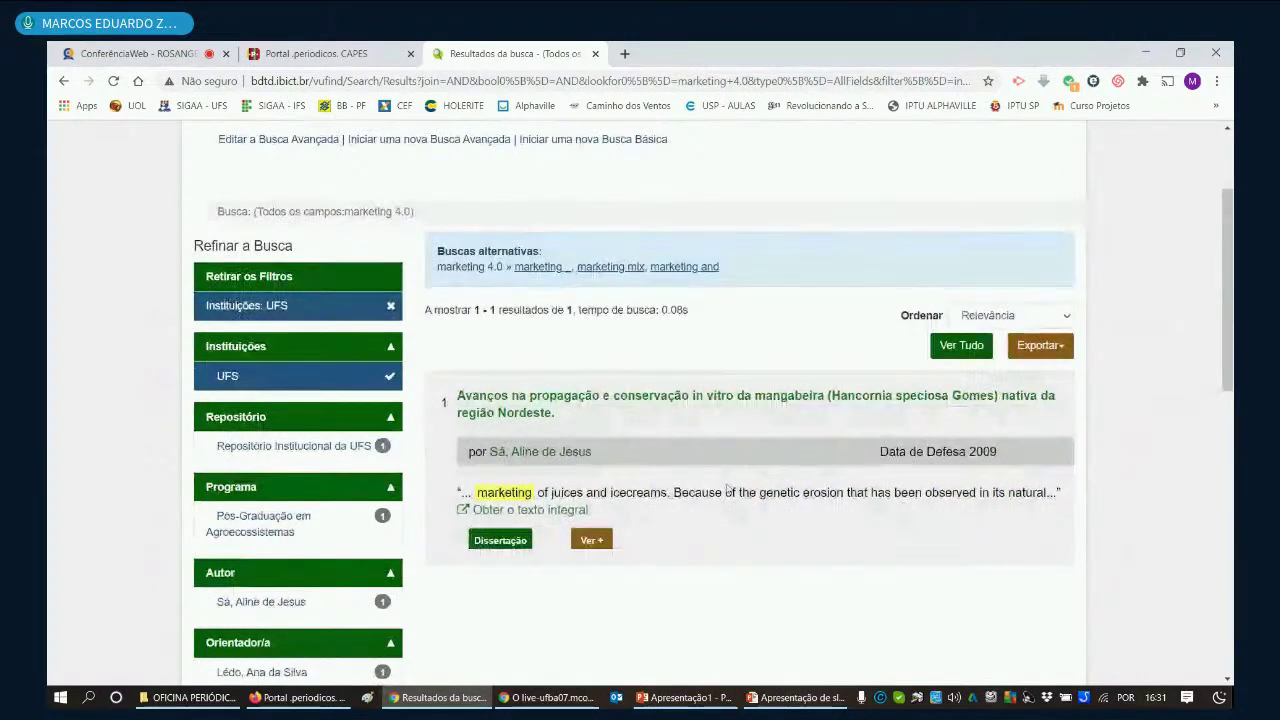
{"action": "scroll", "coordinate": [900, 490], "scroll_direction": "up", "scroll_amount": 2}
{"action": "scroll", "coordinate": [794, 513], "scroll_direction": "down", "scroll_amount": 1}
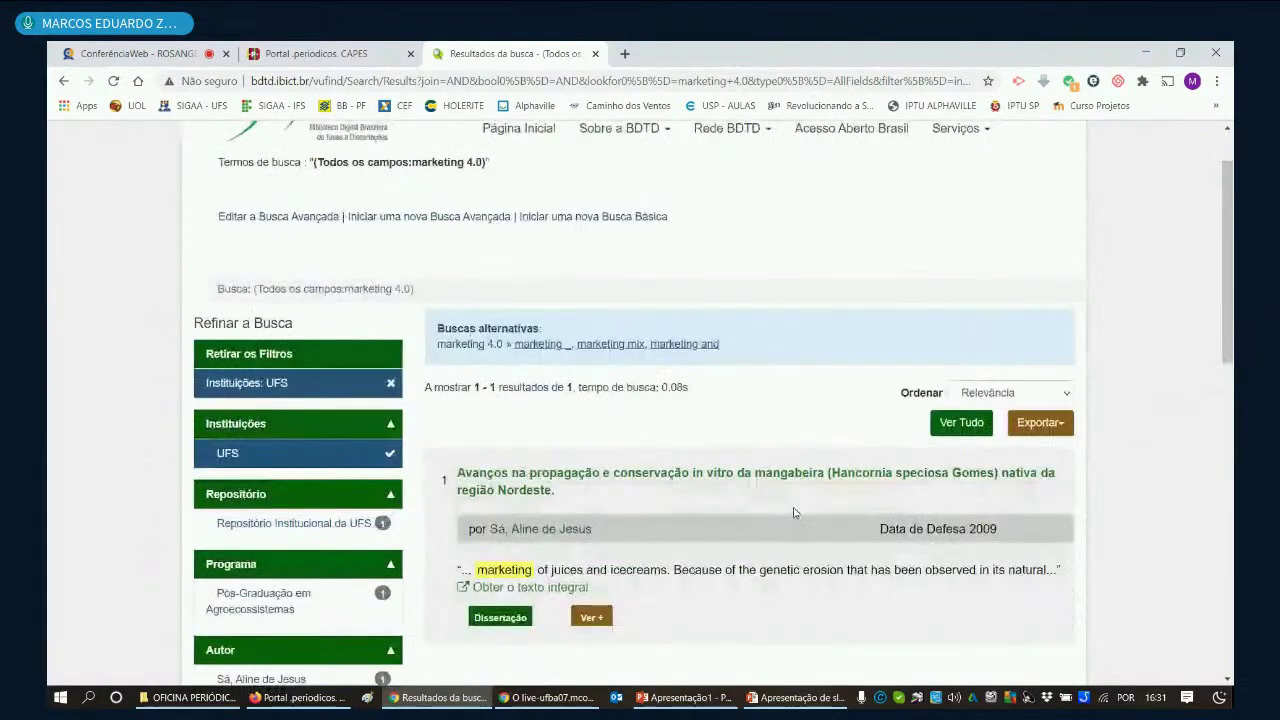
{"action": "scroll", "coordinate": [794, 513], "scroll_direction": "up", "scroll_amount": 1}
{"action": "scroll", "coordinate": [979, 528], "scroll_direction": "down", "scroll_amount": 1}
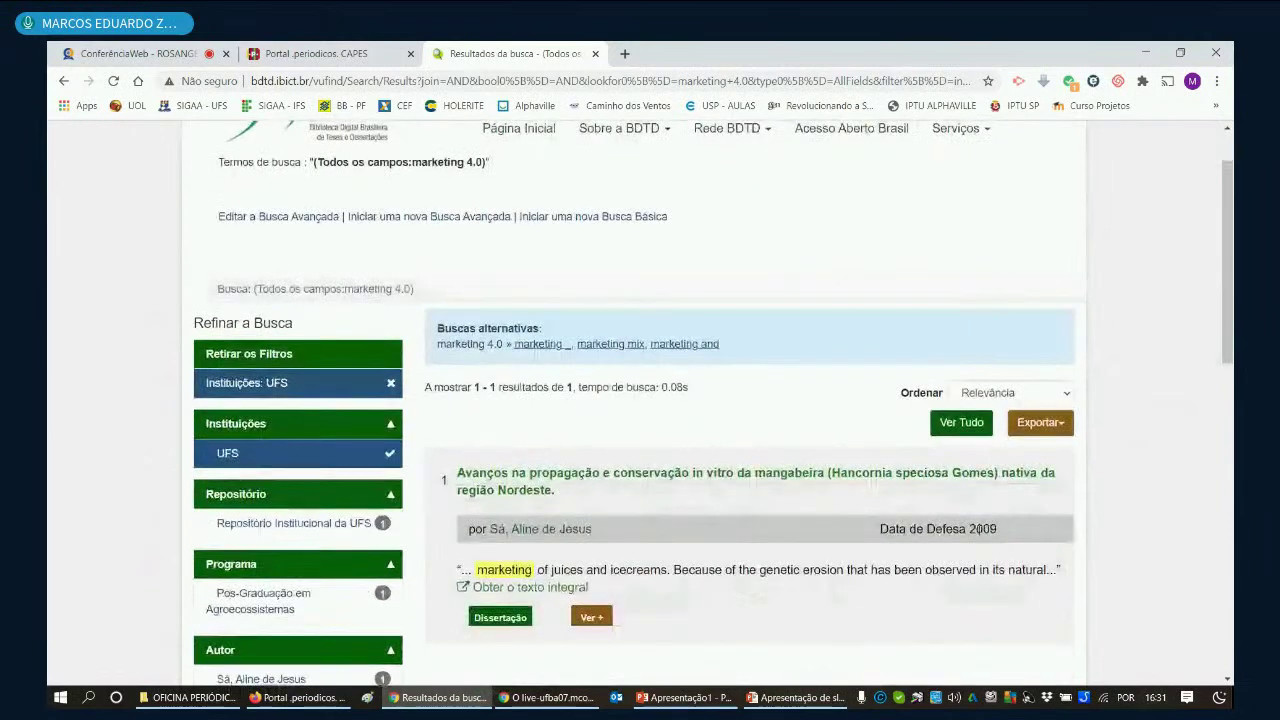
{"action": "left_click_drag", "start_coordinate": [969, 528], "coordinate": [998, 535]}
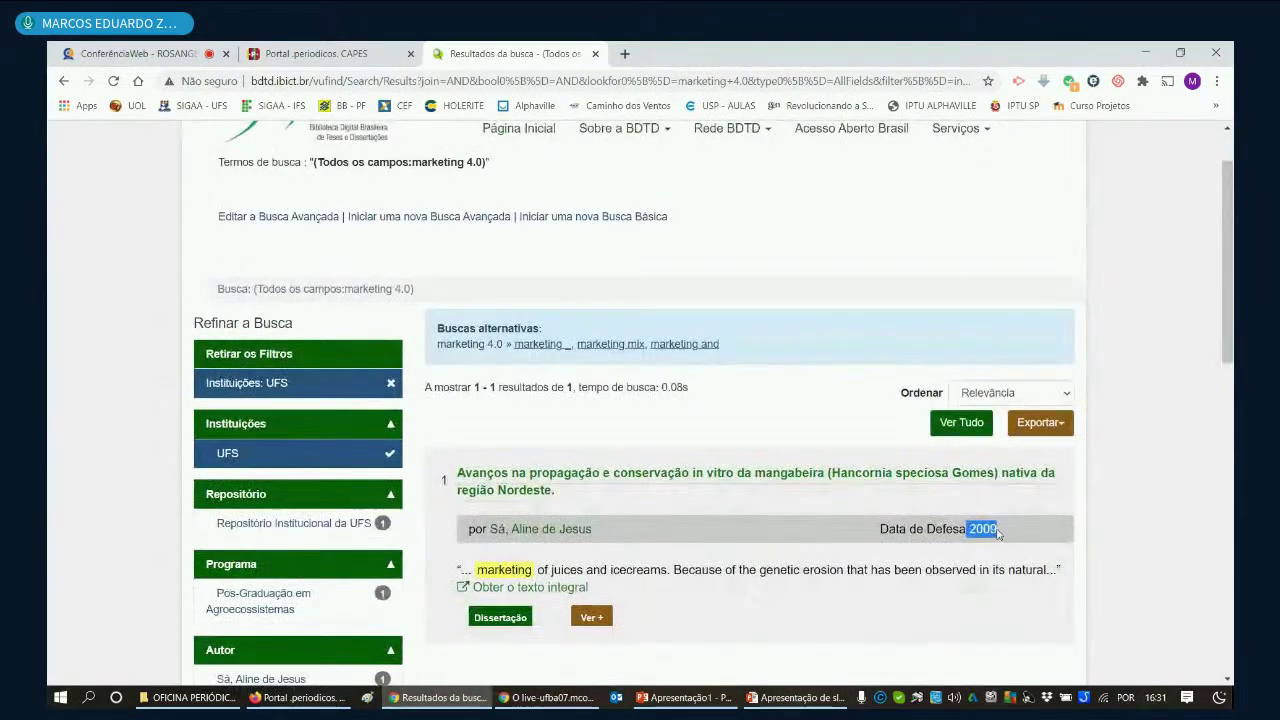
{"action": "left_click", "coordinate": [924, 610]}
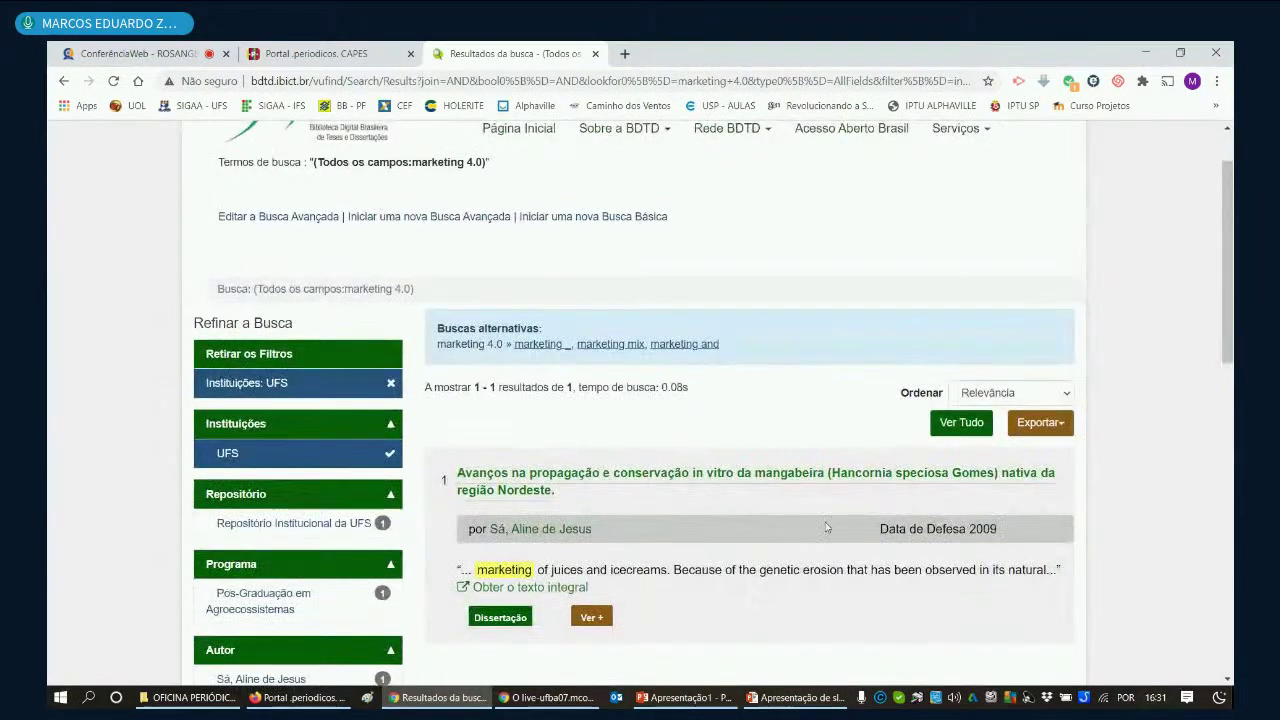
Step: Start a new advanced search with previsão as the first term and demanda as the second
{"action": "scroll", "coordinate": [826, 527], "scroll_direction": "up", "scroll_amount": 1}
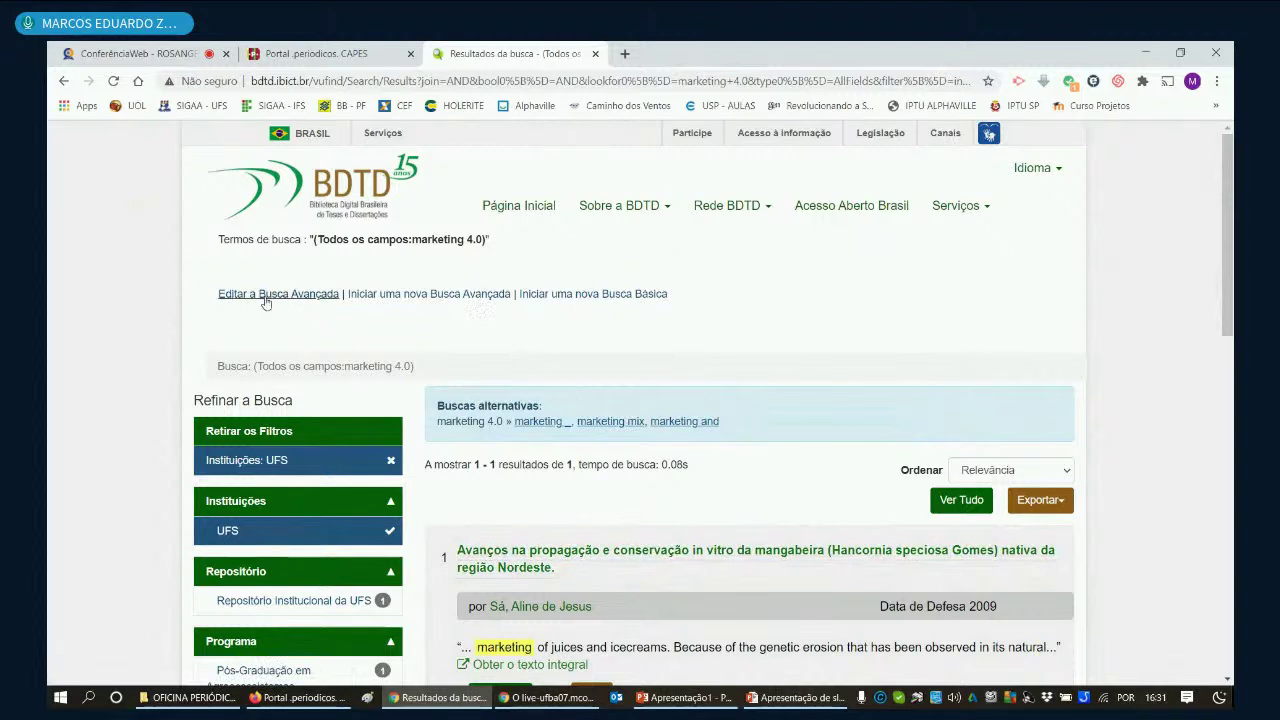
{"action": "left_click", "coordinate": [430, 296]}
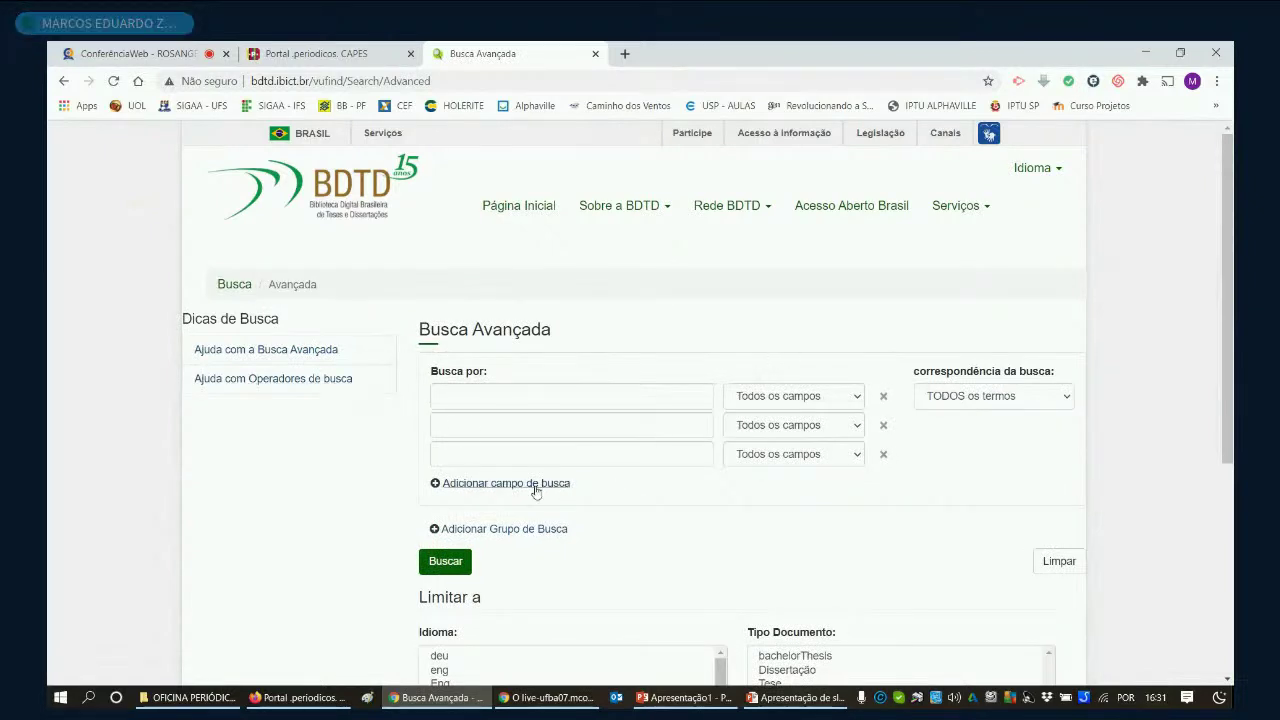
{"action": "left_click", "coordinate": [509, 395]}
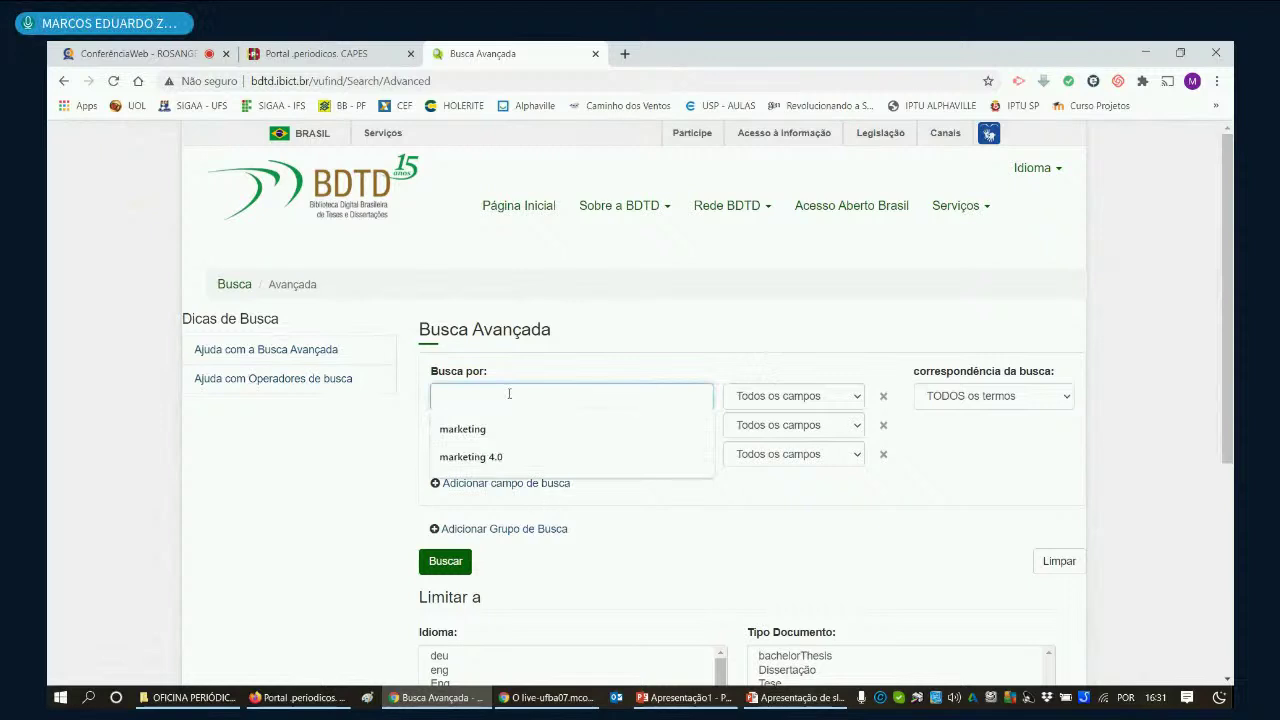
{"action": "type", "text": "pr"}
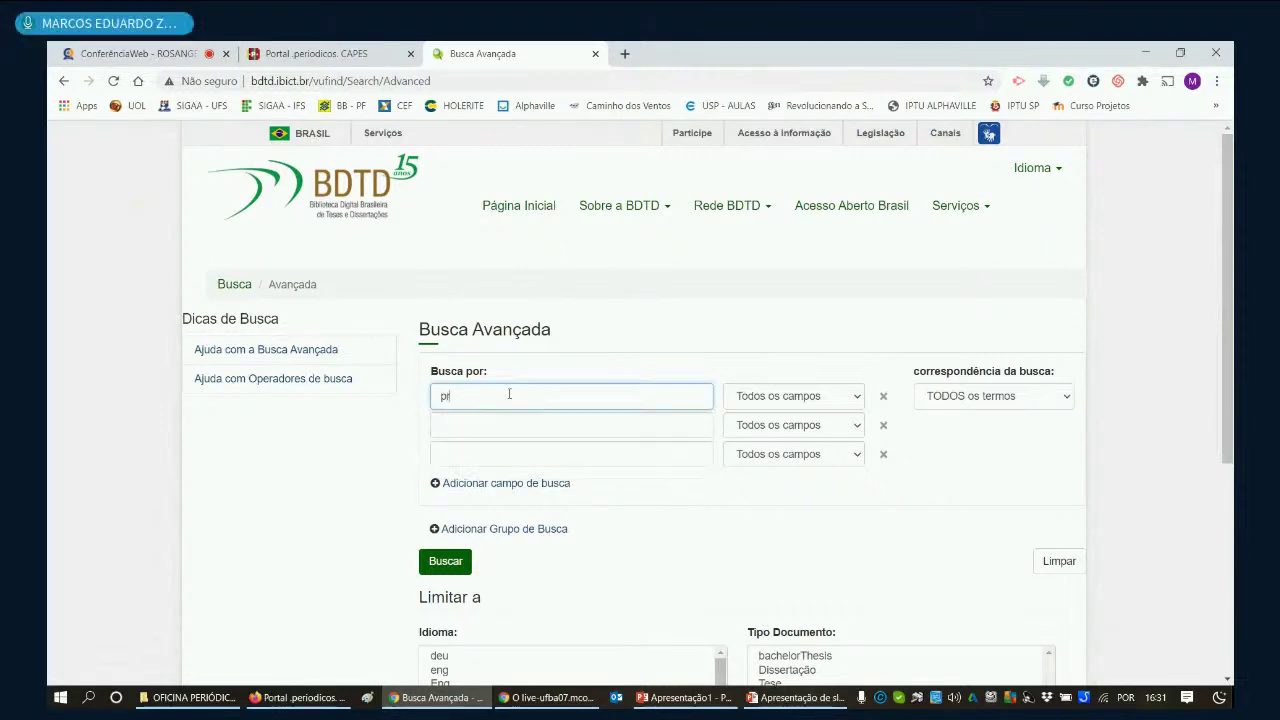
{"action": "type", "text": "evisão"}
{"action": "left_click", "coordinate": [491, 422]}
{"action": "type", "text": "demanda"}
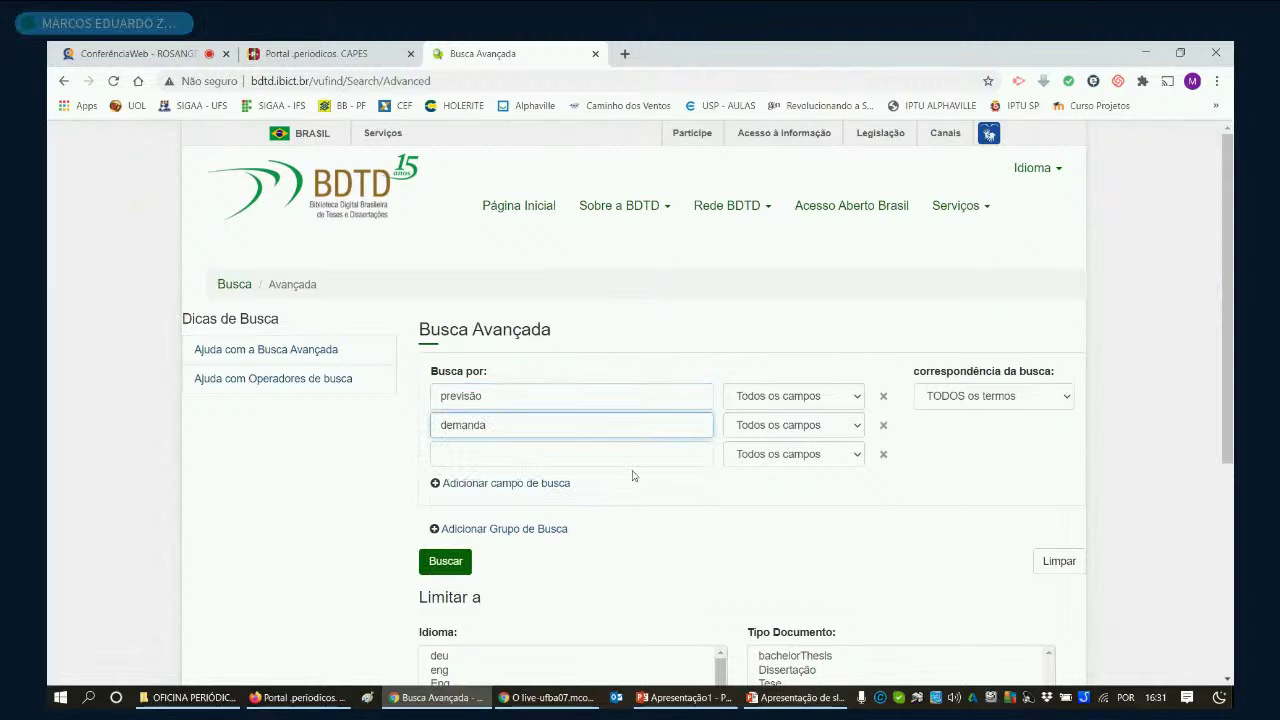
Step: Set the search match for previsão and demanda to QUALQUER Termo, keeping Todos os campos, and run the advanced search
{"action": "left_click", "coordinate": [855, 399]}
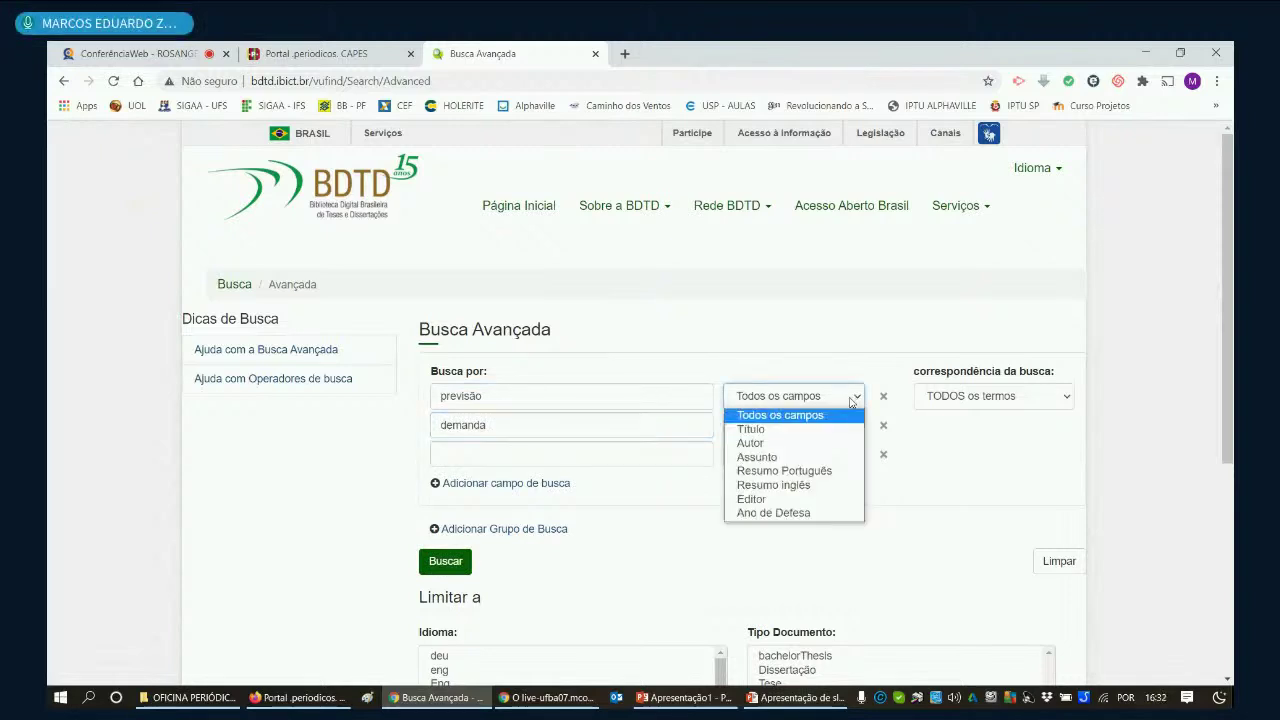
{"action": "left_click", "coordinate": [851, 399]}
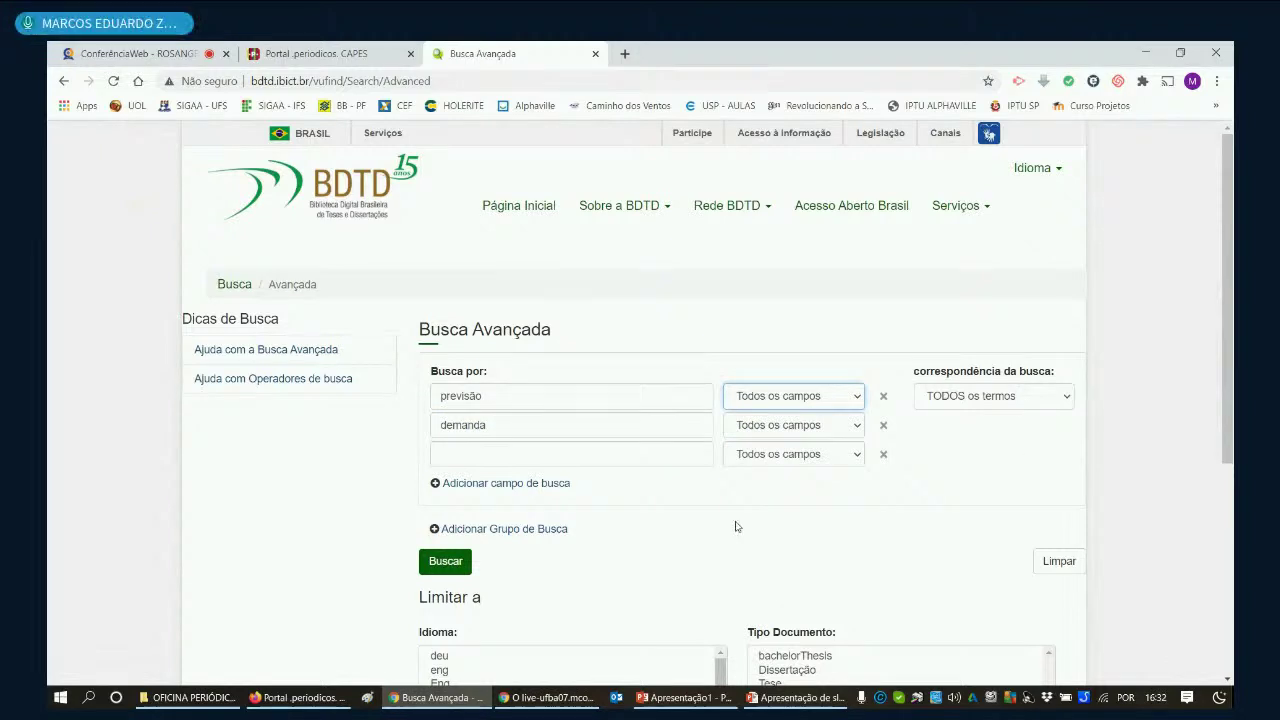
{"action": "left_click", "coordinate": [968, 400]}
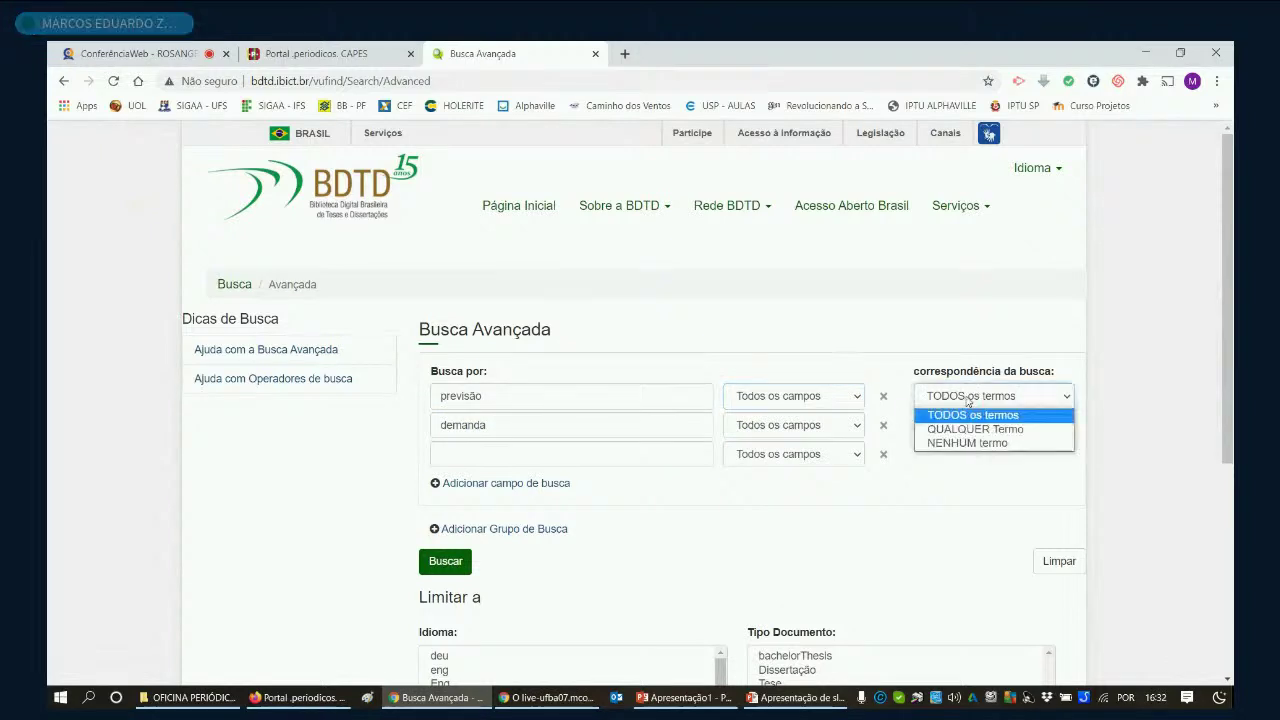
{"action": "left_click", "coordinate": [980, 430]}
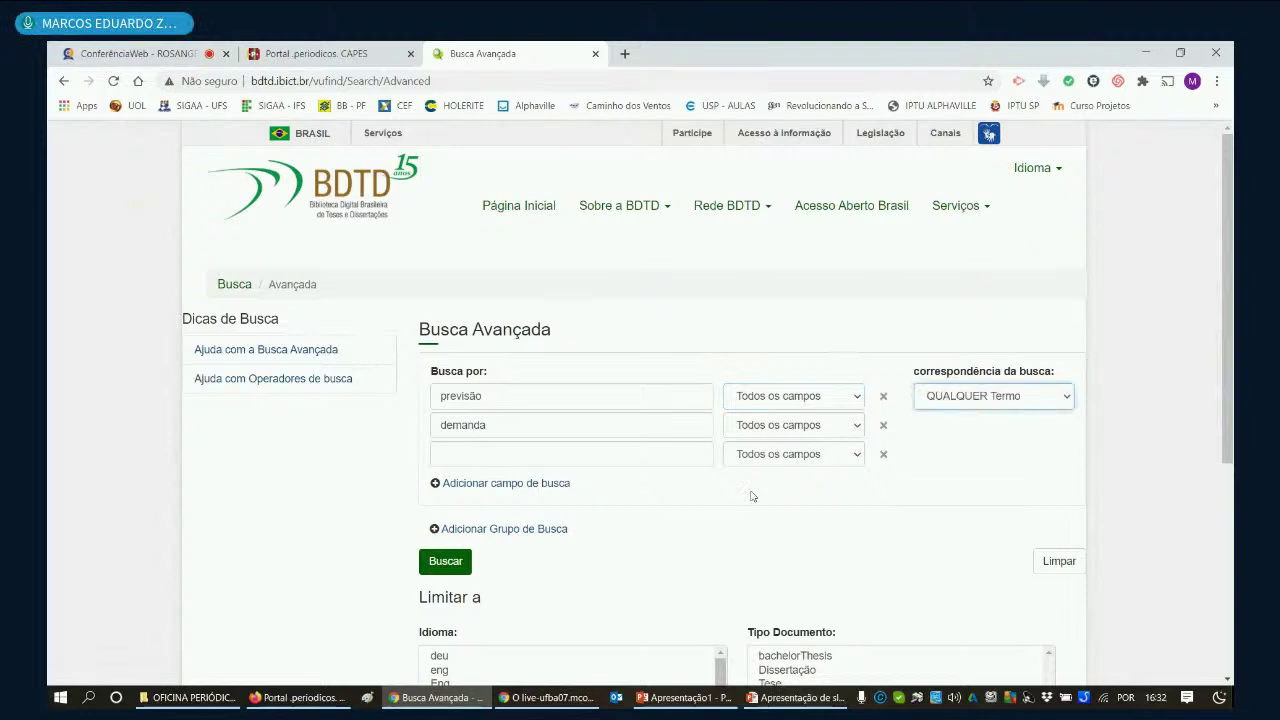
{"action": "left_click", "coordinate": [970, 400]}
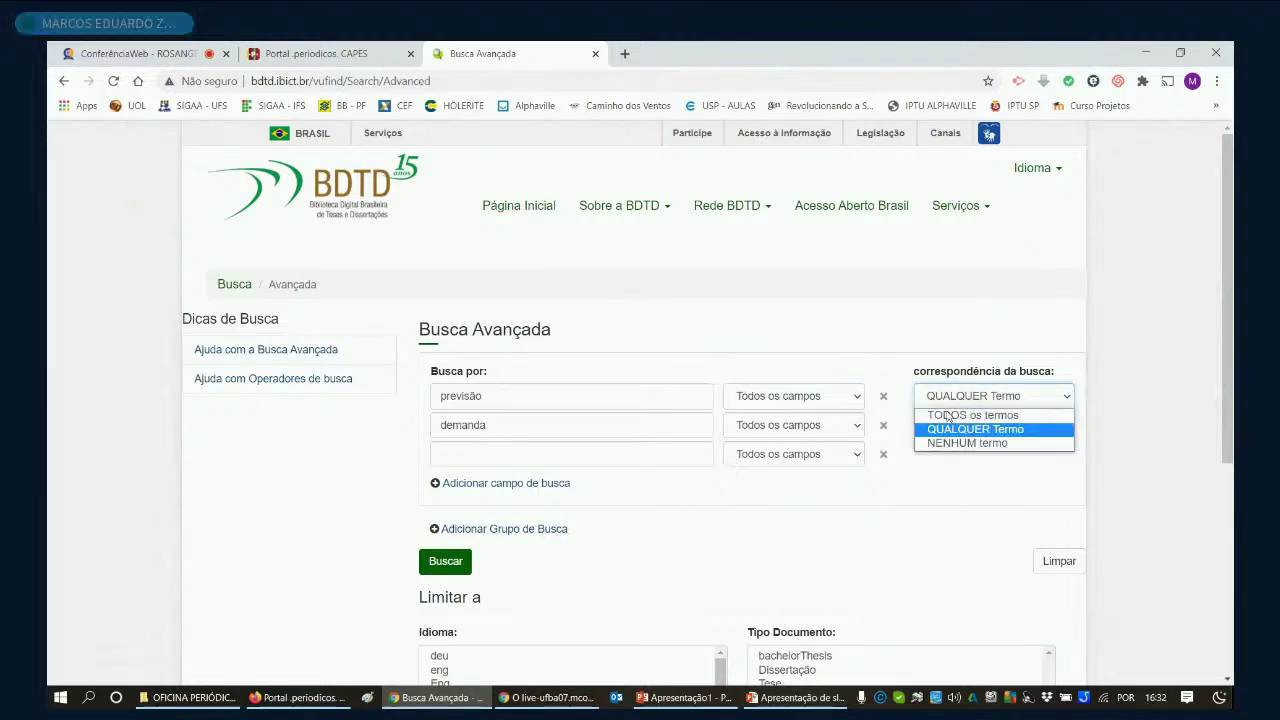
{"action": "left_click", "coordinate": [976, 420]}
{"action": "left_click", "coordinate": [1000, 395]}
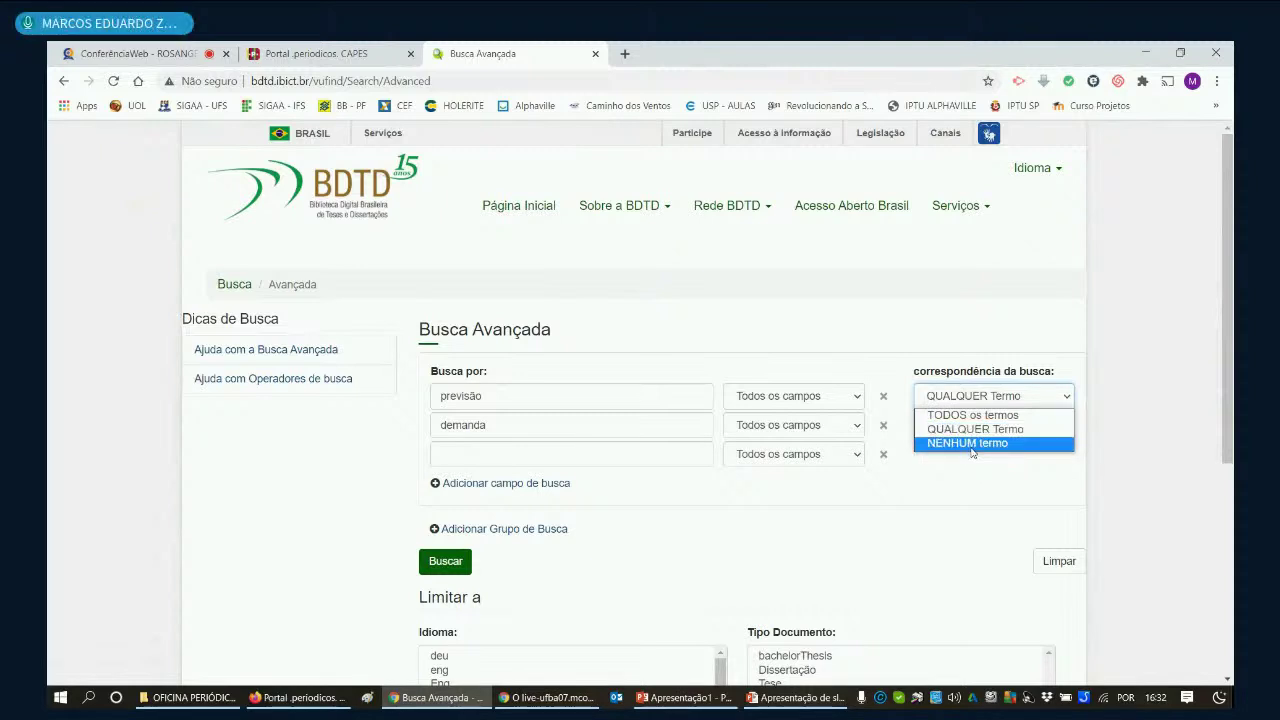
{"action": "left_click", "coordinate": [975, 430]}
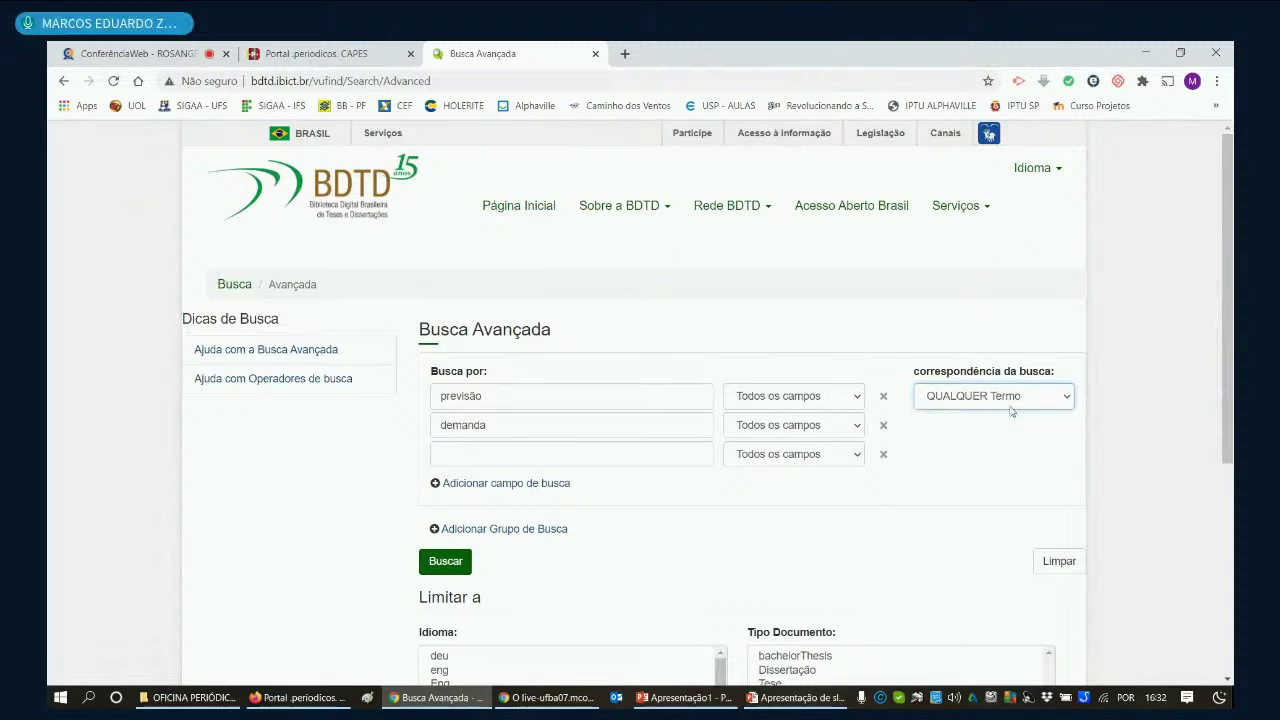
{"action": "left_click", "coordinate": [448, 563]}
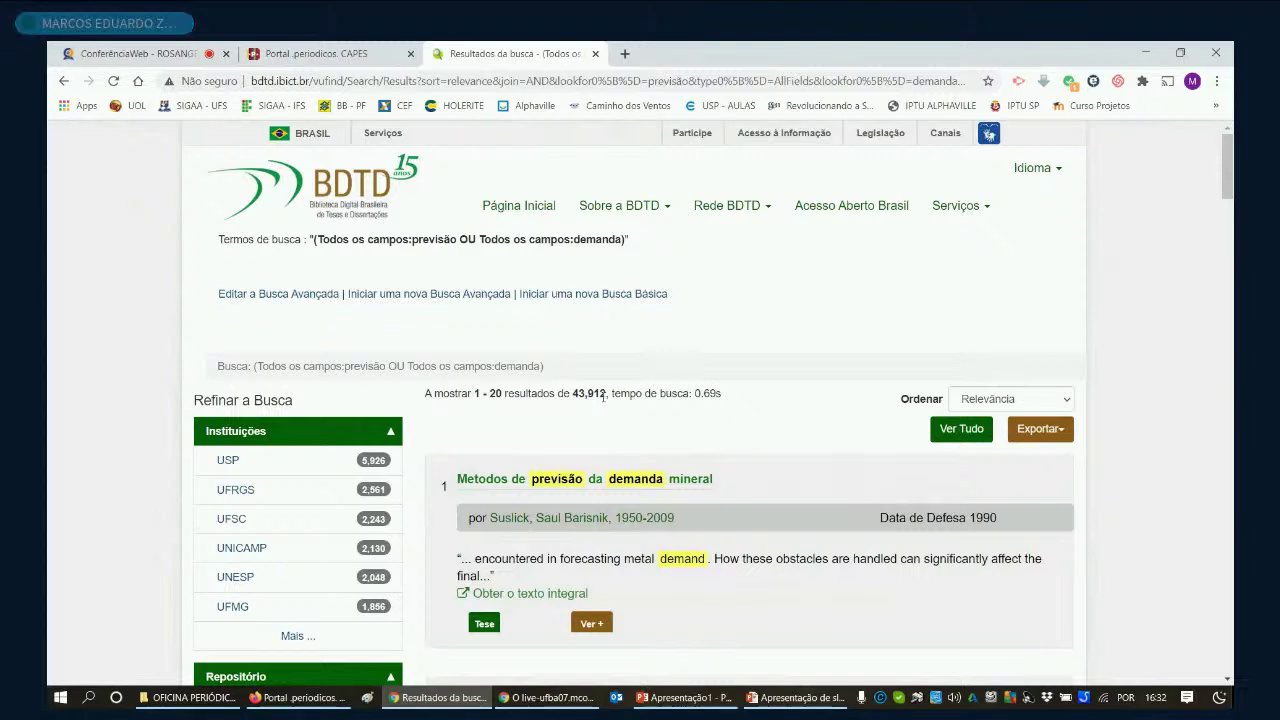
Step: Expand the list of institutions in the refinements and filter the previsão OR demanda results to UFS
{"action": "scroll", "coordinate": [604, 397], "scroll_direction": "down", "scroll_amount": 2}
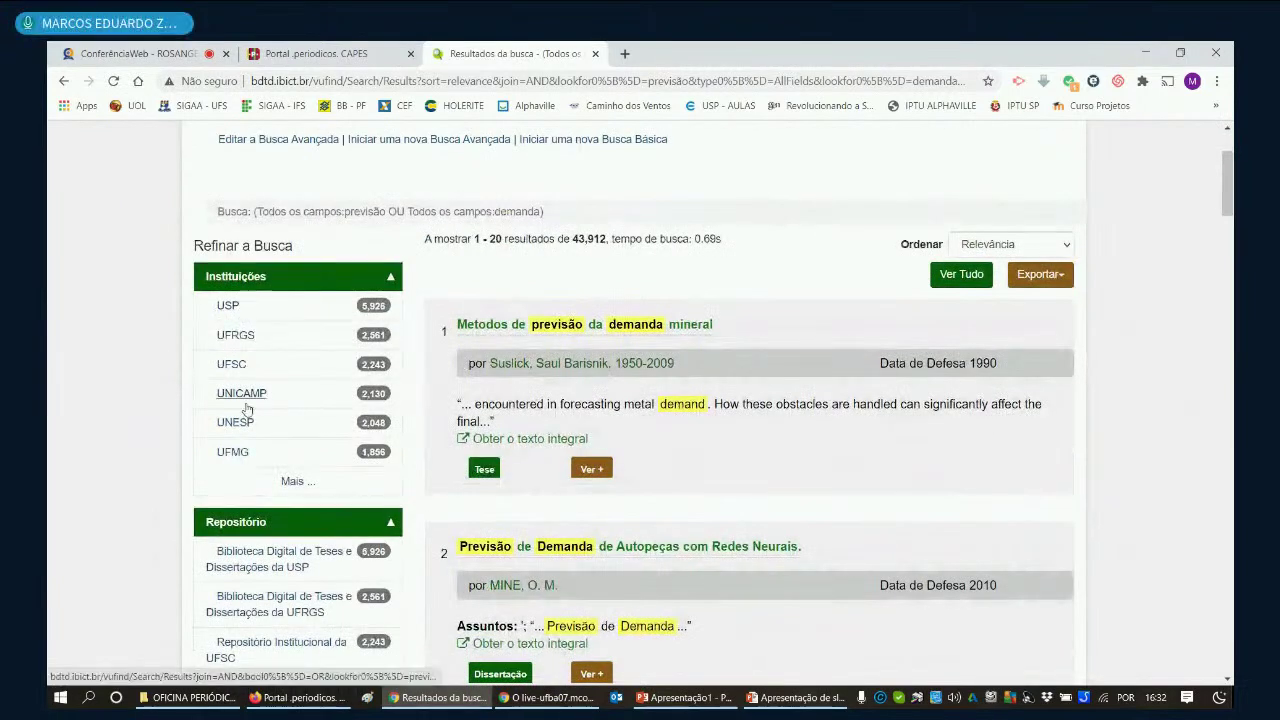
{"action": "scroll", "coordinate": [283, 348], "scroll_direction": "down", "scroll_amount": 3}
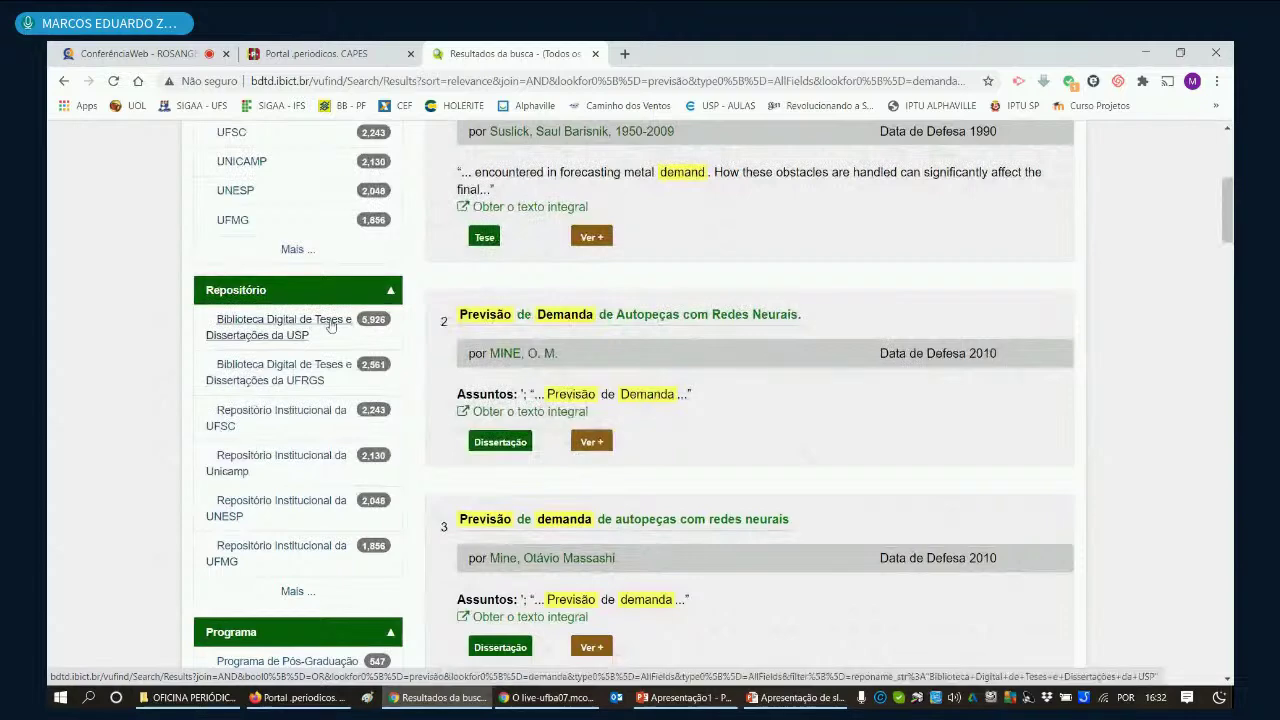
{"action": "scroll", "coordinate": [316, 418], "scroll_direction": "up", "scroll_amount": 2}
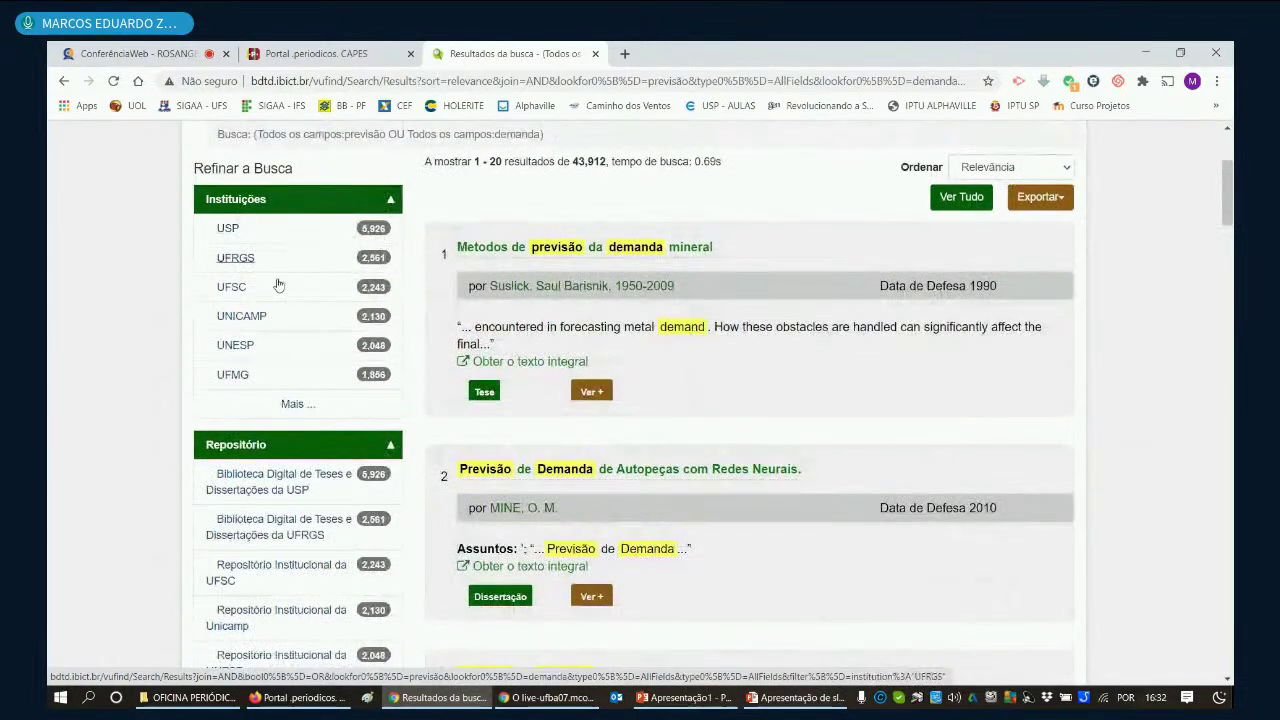
{"action": "left_click", "coordinate": [296, 407]}
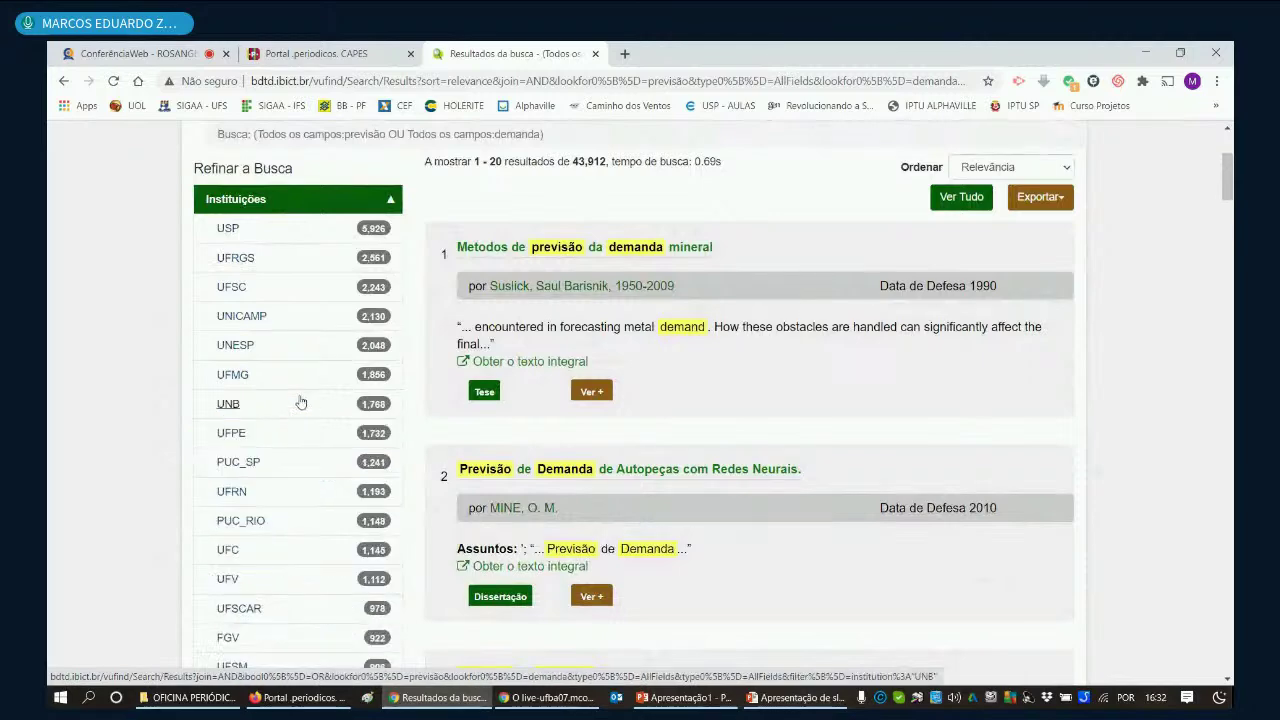
{"action": "scroll", "coordinate": [301, 402], "scroll_direction": "down", "scroll_amount": 3}
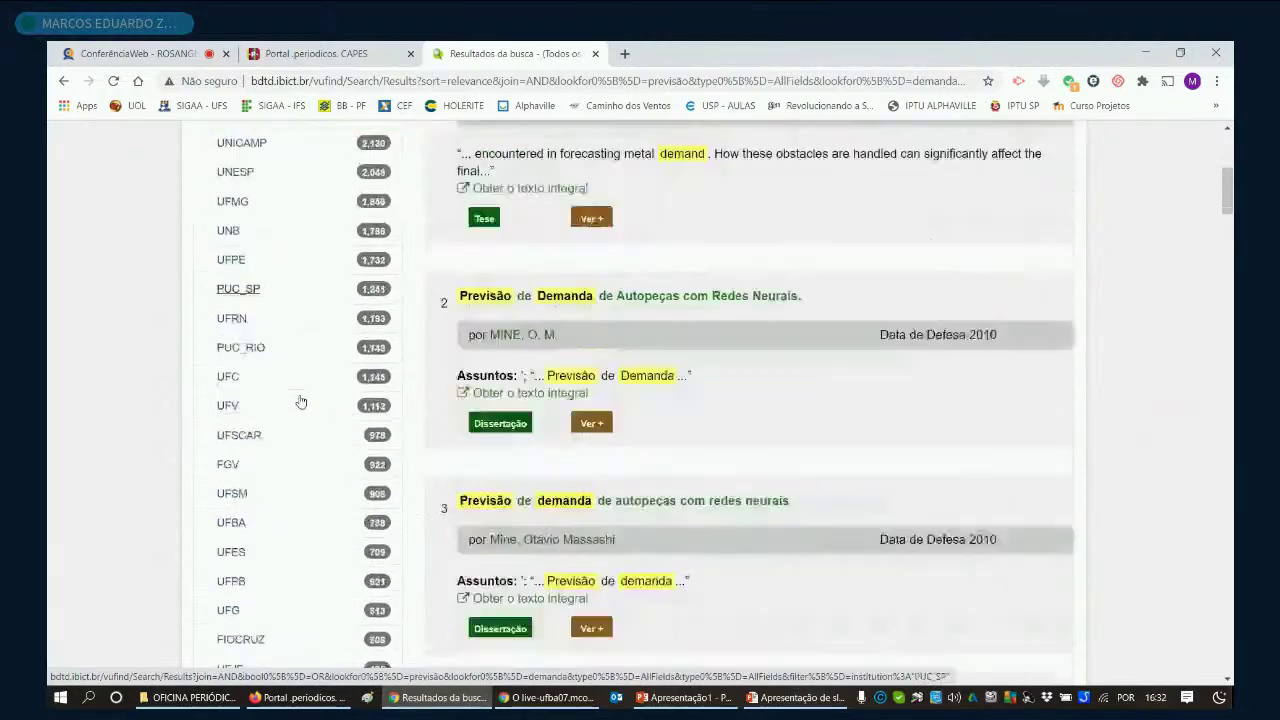
{"action": "scroll", "coordinate": [301, 402], "scroll_direction": "down", "scroll_amount": 3}
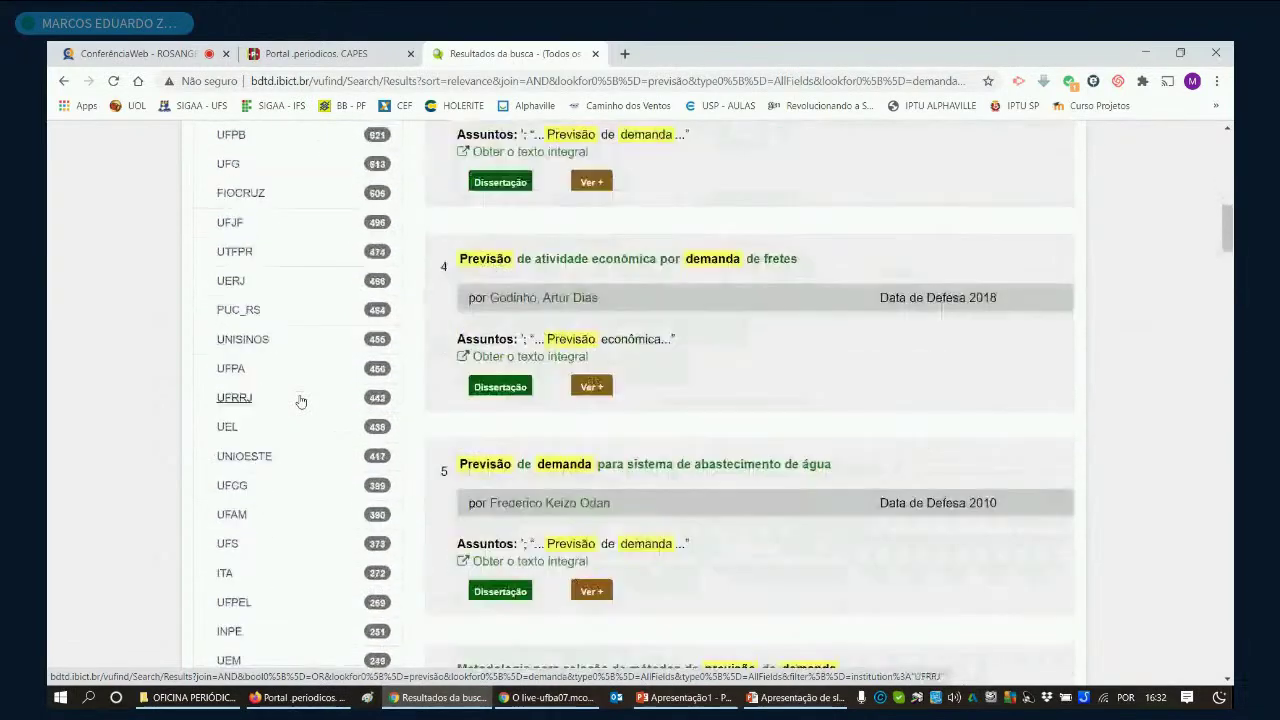
{"action": "scroll", "coordinate": [303, 400], "scroll_direction": "down", "scroll_amount": 2}
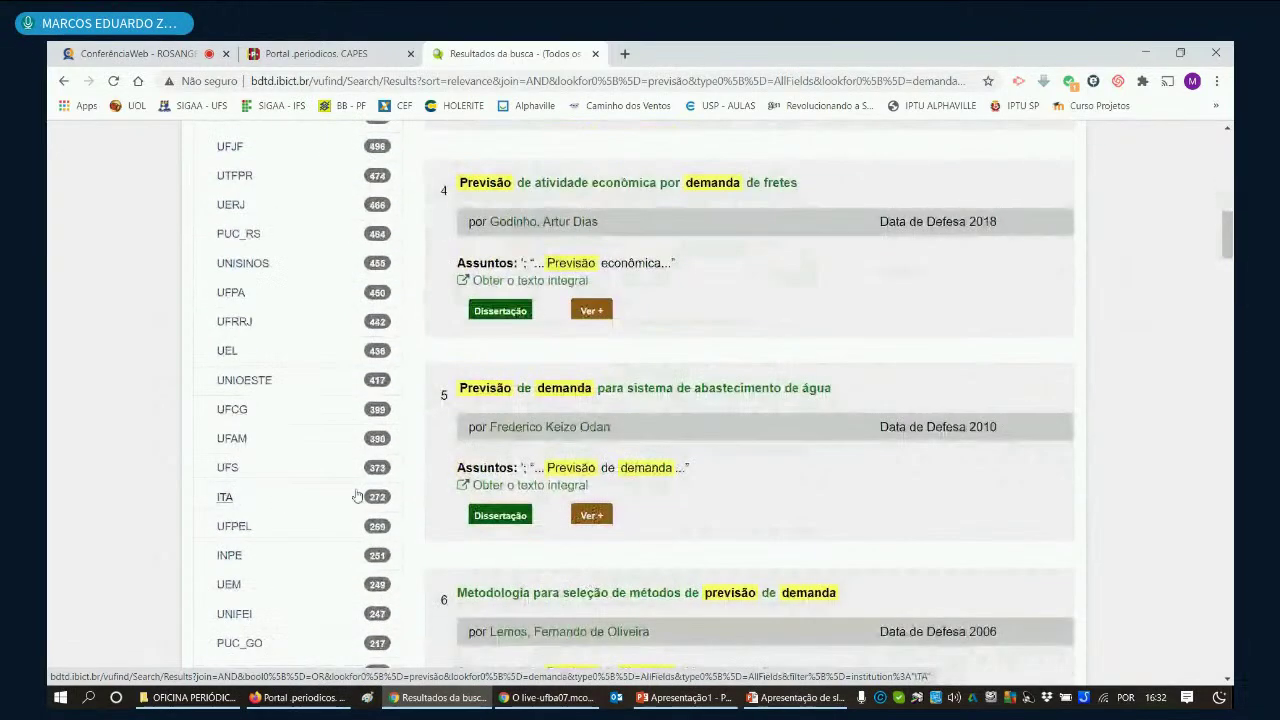
{"action": "left_click", "coordinate": [226, 468]}
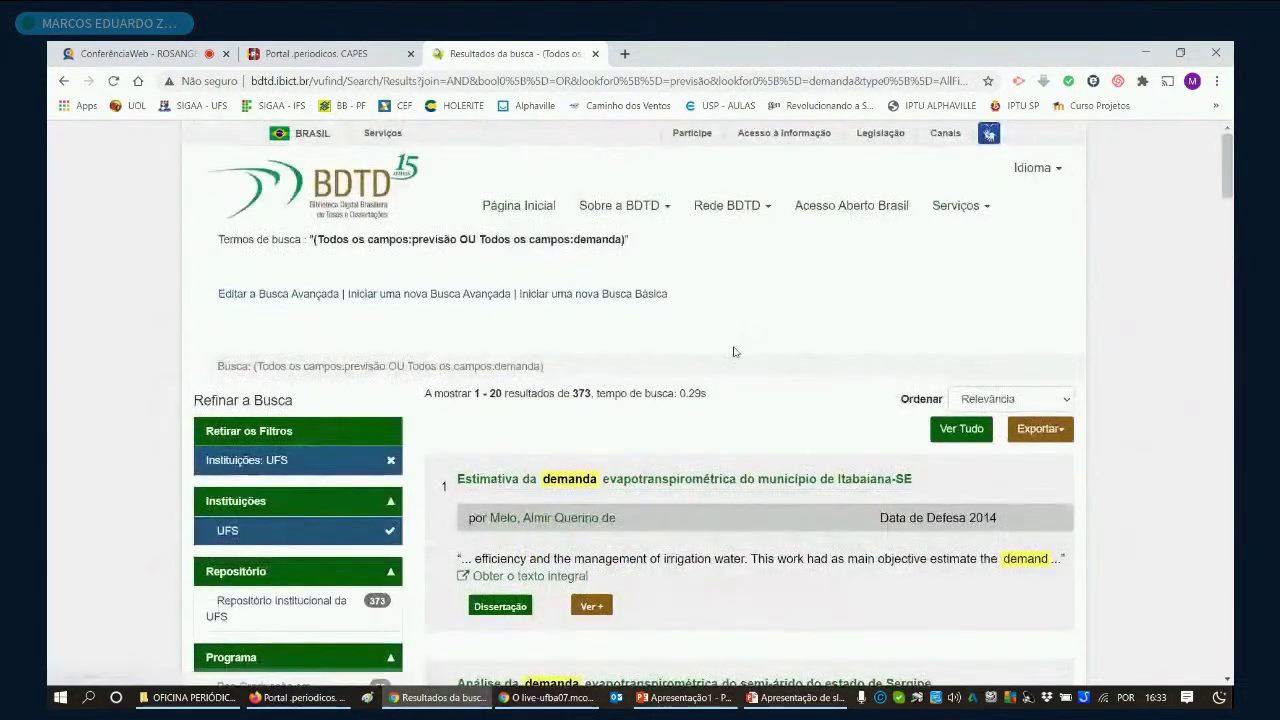
Step: Examine the UFS-filtered results for previsão or demanda, comparing titles, highlighted terms, defense dates and document types
{"action": "scroll", "coordinate": [733, 352], "scroll_direction": "down", "scroll_amount": 1}
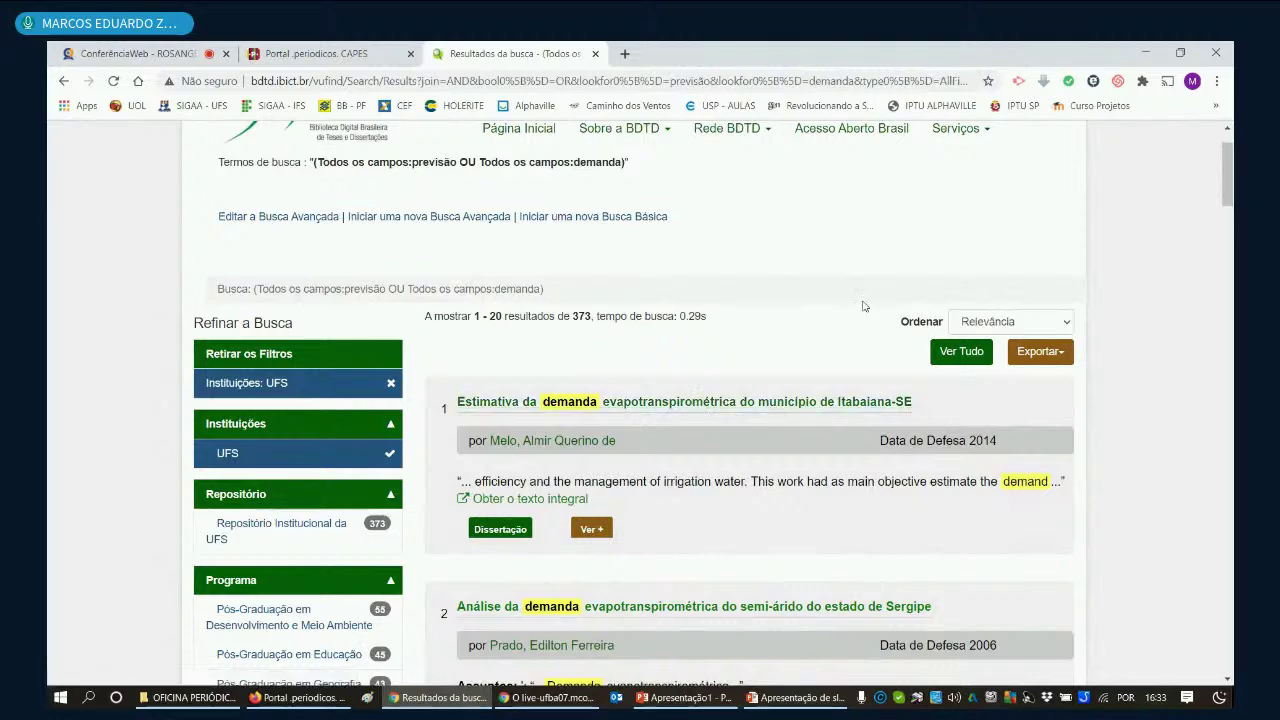
{"action": "scroll", "coordinate": [865, 306], "scroll_direction": "down", "scroll_amount": 2}
{"action": "scroll", "coordinate": [797, 344], "scroll_direction": "down", "scroll_amount": 2}
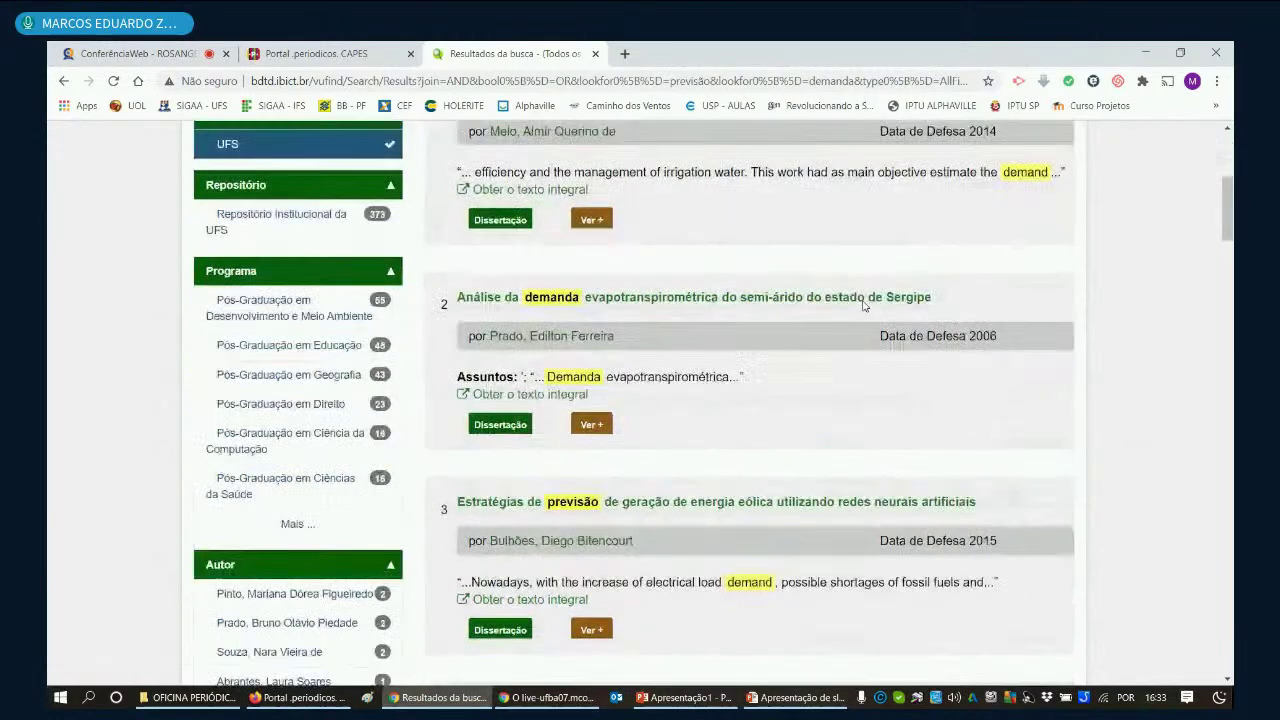
{"action": "scroll", "coordinate": [797, 344], "scroll_direction": "down", "scroll_amount": 1}
{"action": "scroll", "coordinate": [797, 344], "scroll_direction": "up", "scroll_amount": 2}
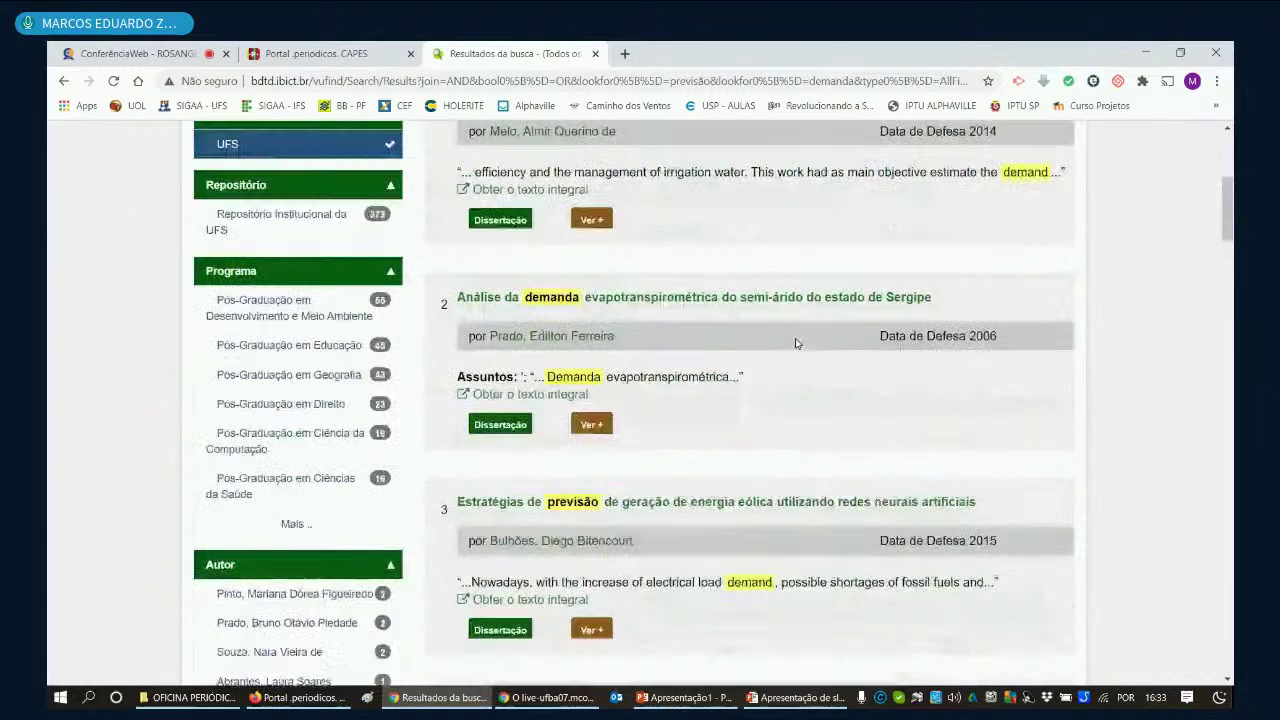
{"action": "scroll", "coordinate": [797, 344], "scroll_direction": "up", "scroll_amount": 4}
{"action": "scroll", "coordinate": [797, 344], "scroll_direction": "down", "scroll_amount": 2}
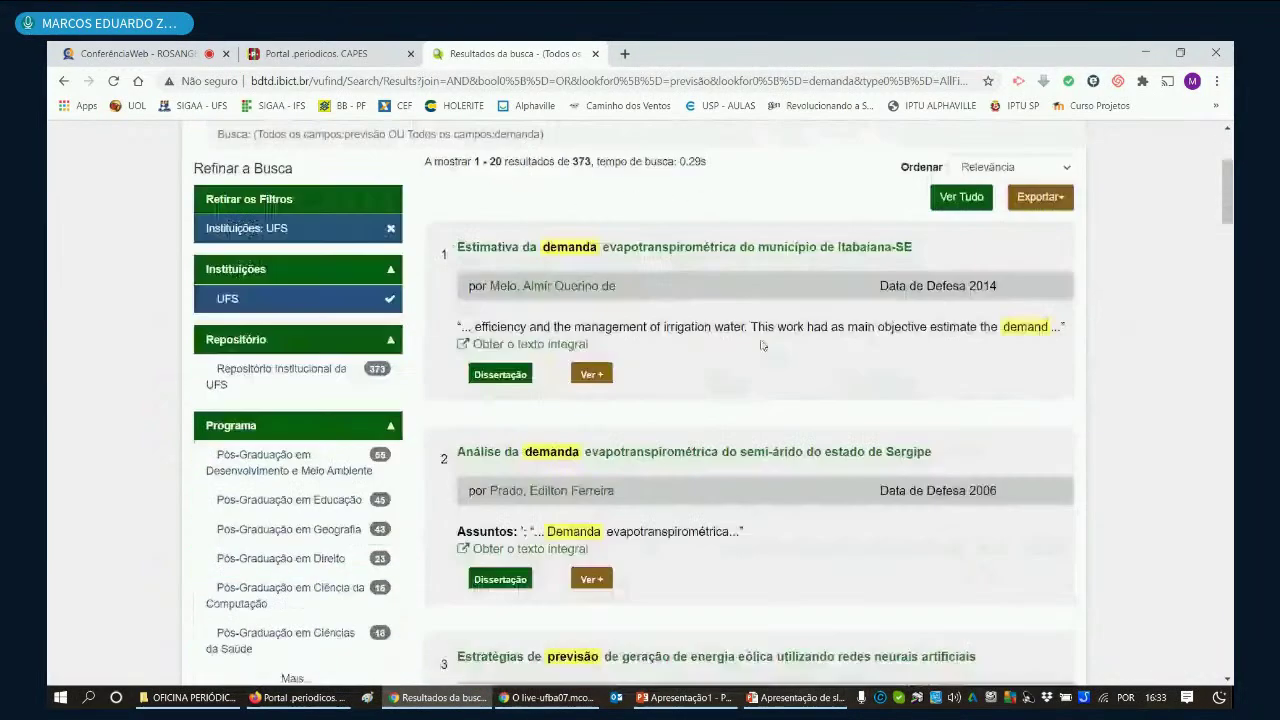
{"action": "scroll", "coordinate": [578, 248], "scroll_direction": "down", "scroll_amount": 3}
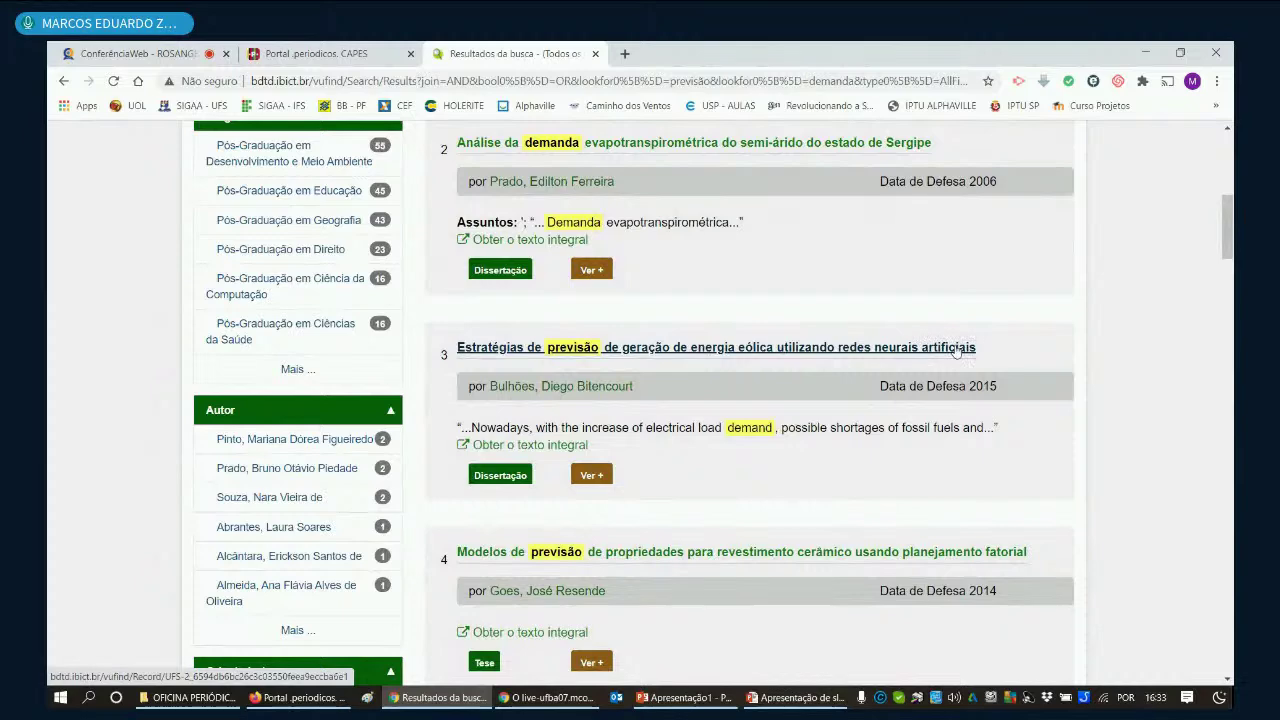
{"action": "scroll", "coordinate": [955, 318], "scroll_direction": "up", "scroll_amount": 2}
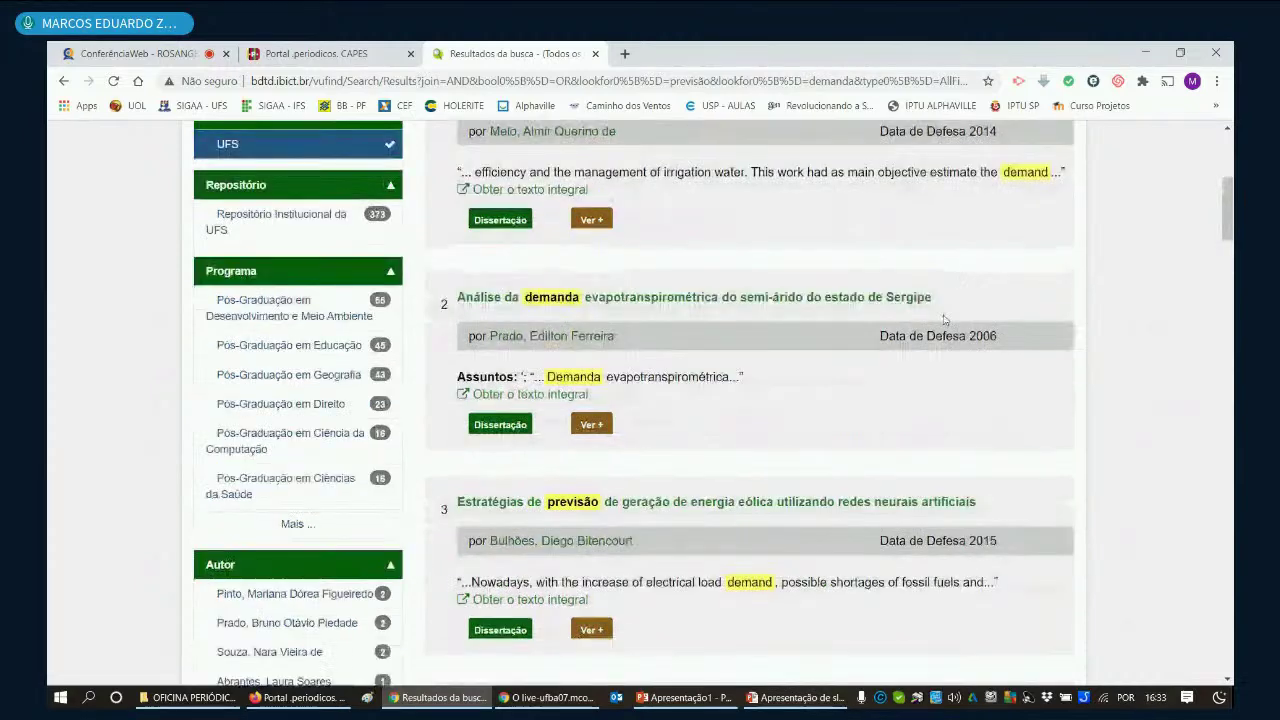
{"action": "scroll", "coordinate": [943, 318], "scroll_direction": "down", "scroll_amount": 2}
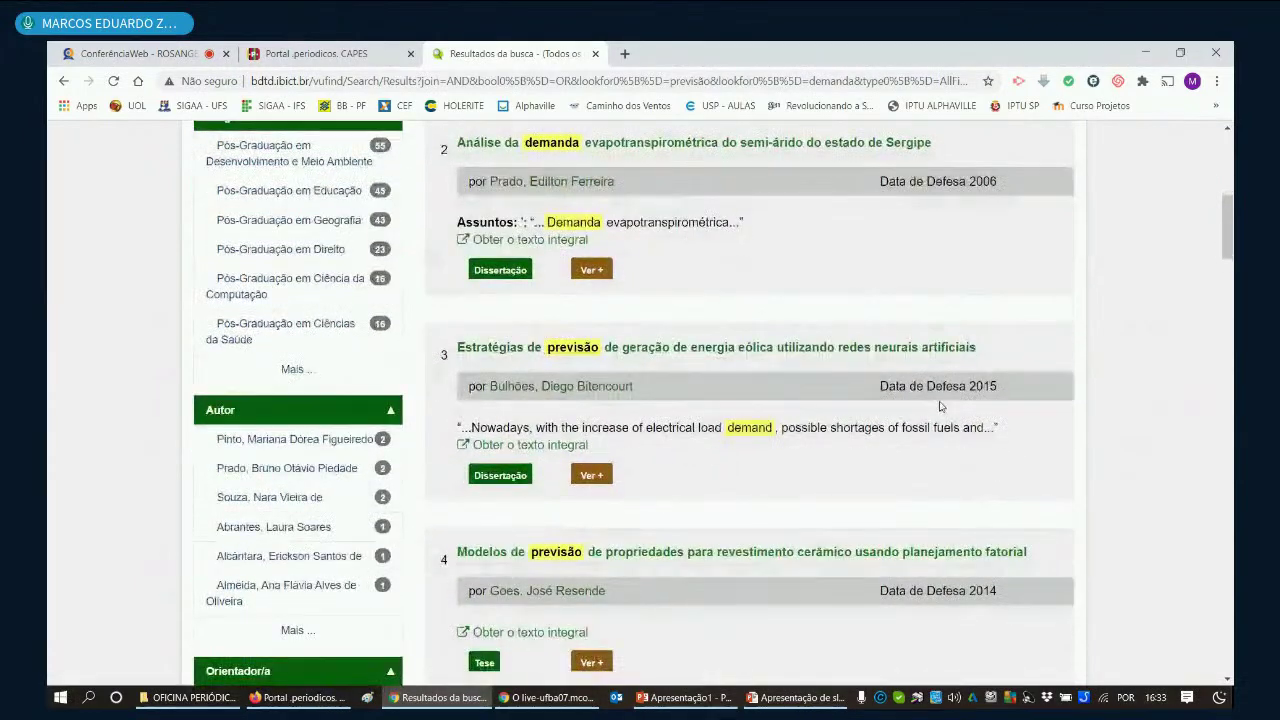
{"action": "scroll", "coordinate": [669, 432], "scroll_direction": "down", "scroll_amount": 1}
{"action": "scroll", "coordinate": [669, 432], "scroll_direction": "up", "scroll_amount": 1}
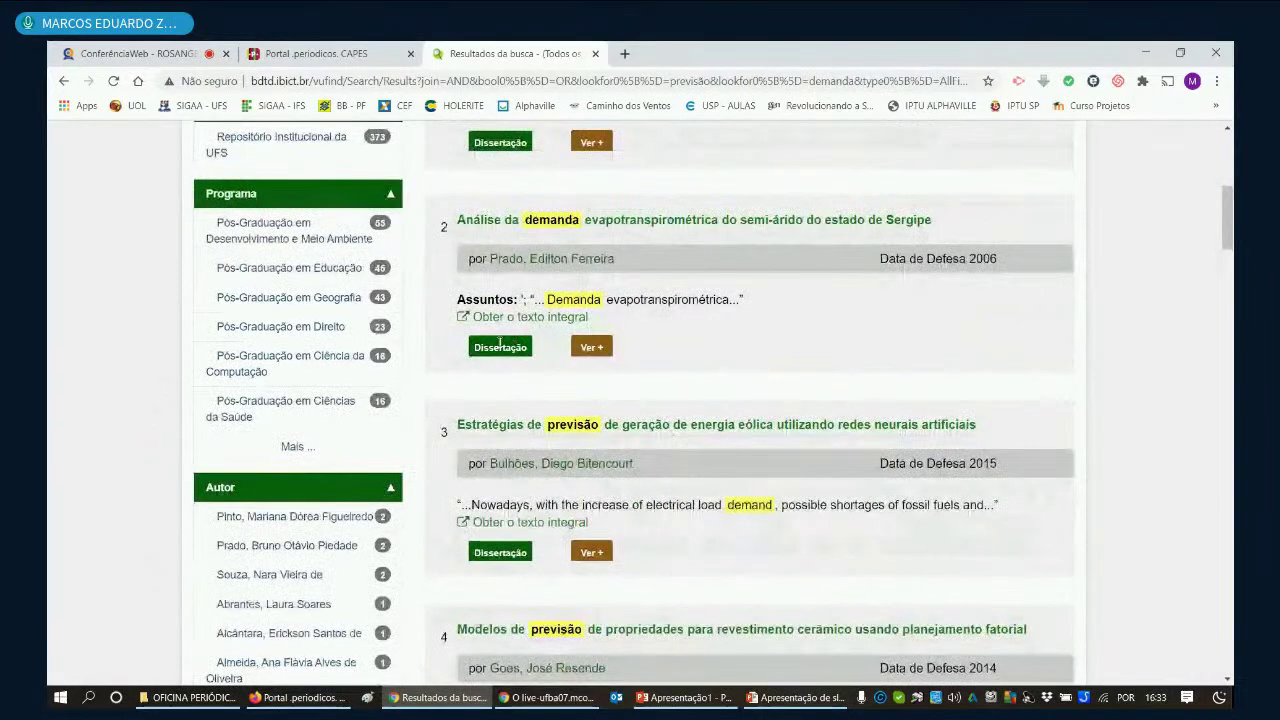
{"action": "scroll", "coordinate": [549, 408], "scroll_direction": "down", "scroll_amount": 1}
{"action": "scroll", "coordinate": [549, 408], "scroll_direction": "down", "scroll_amount": 2}
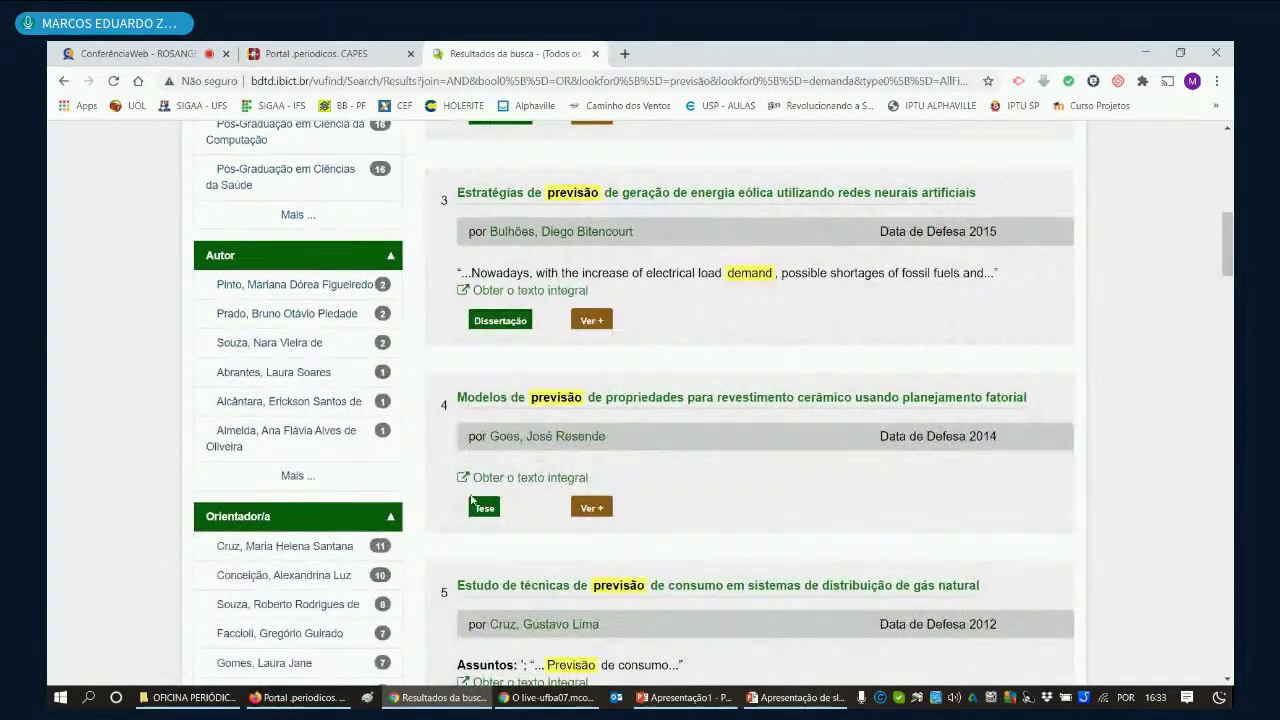
{"action": "scroll", "coordinate": [503, 509], "scroll_direction": "down", "scroll_amount": 2}
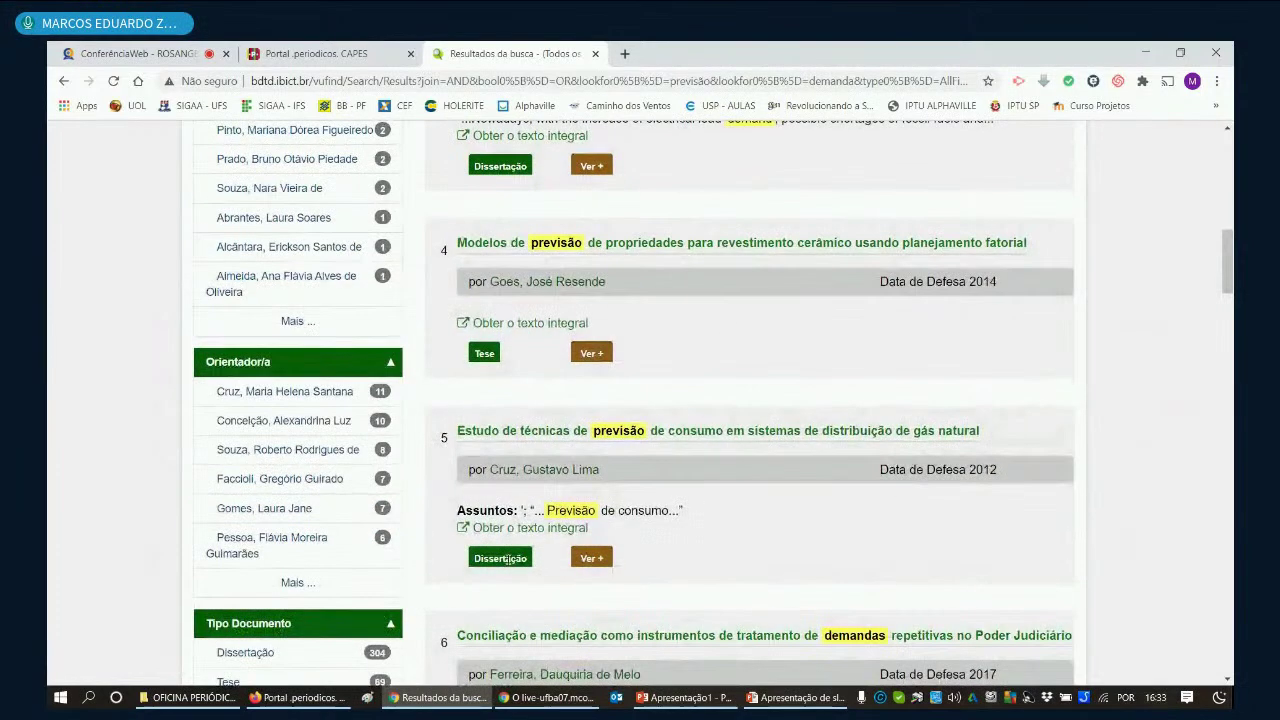
{"action": "scroll", "coordinate": [503, 559], "scroll_direction": "down", "scroll_amount": 3}
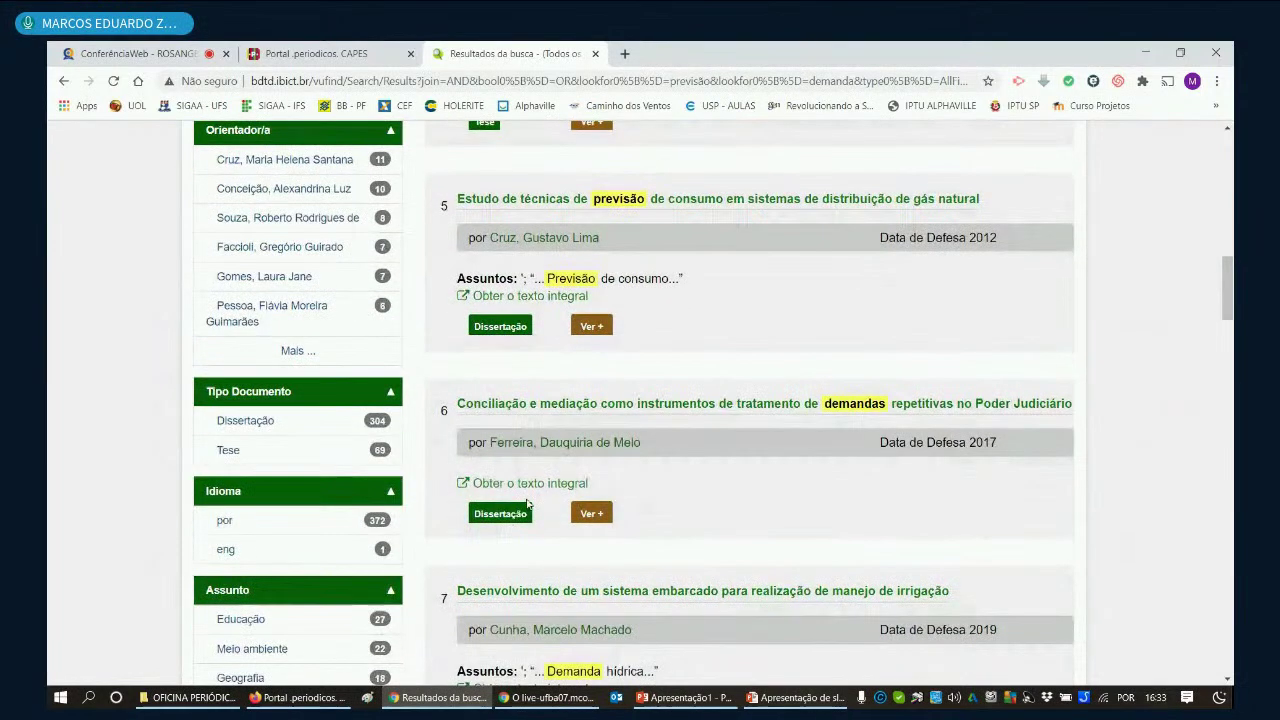
{"action": "scroll", "coordinate": [773, 496], "scroll_direction": "down", "scroll_amount": 2}
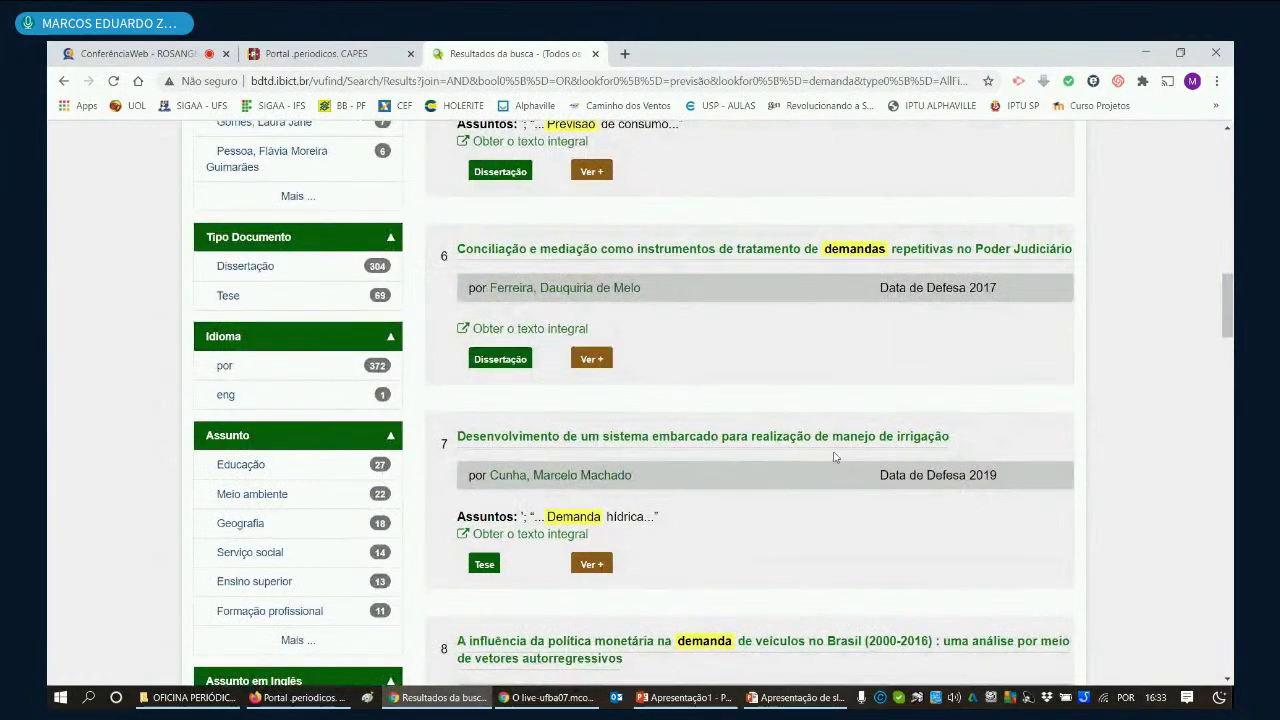
{"action": "scroll", "coordinate": [587, 517], "scroll_direction": "down", "scroll_amount": 1}
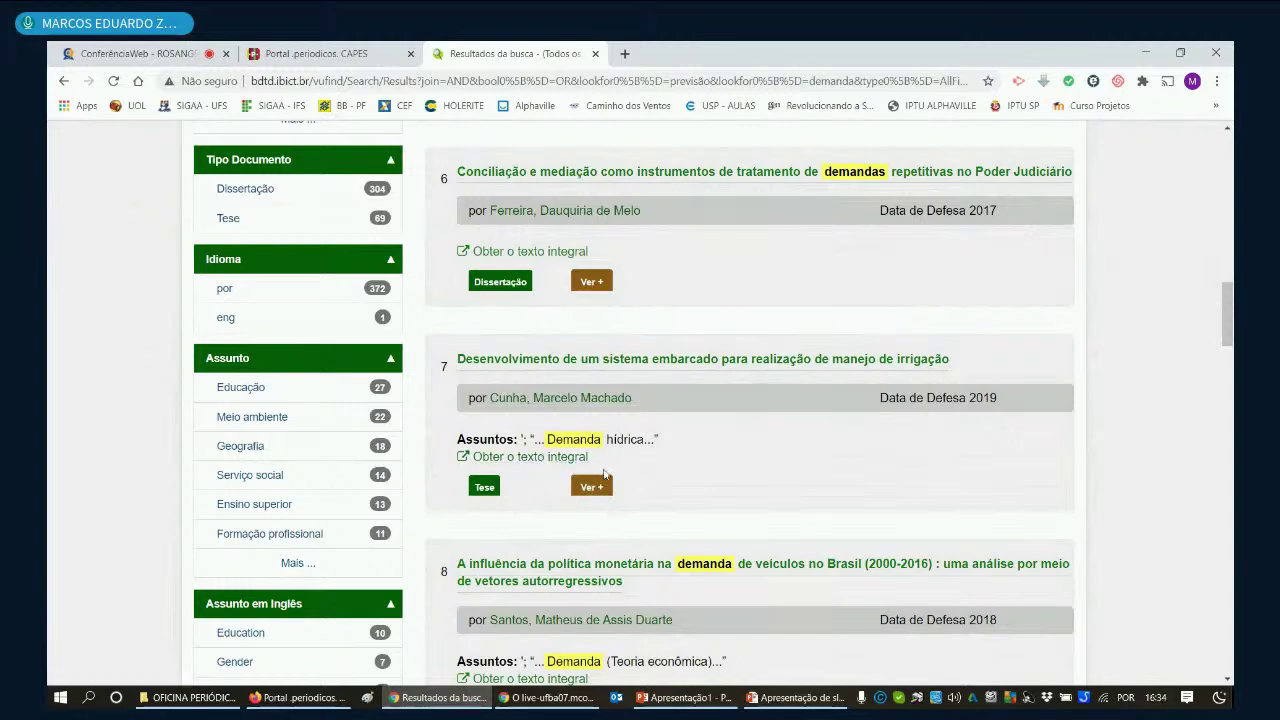
{"action": "scroll", "coordinate": [570, 490], "scroll_direction": "up", "scroll_amount": 10}
{"action": "scroll", "coordinate": [604, 474], "scroll_direction": "up", "scroll_amount": 4}
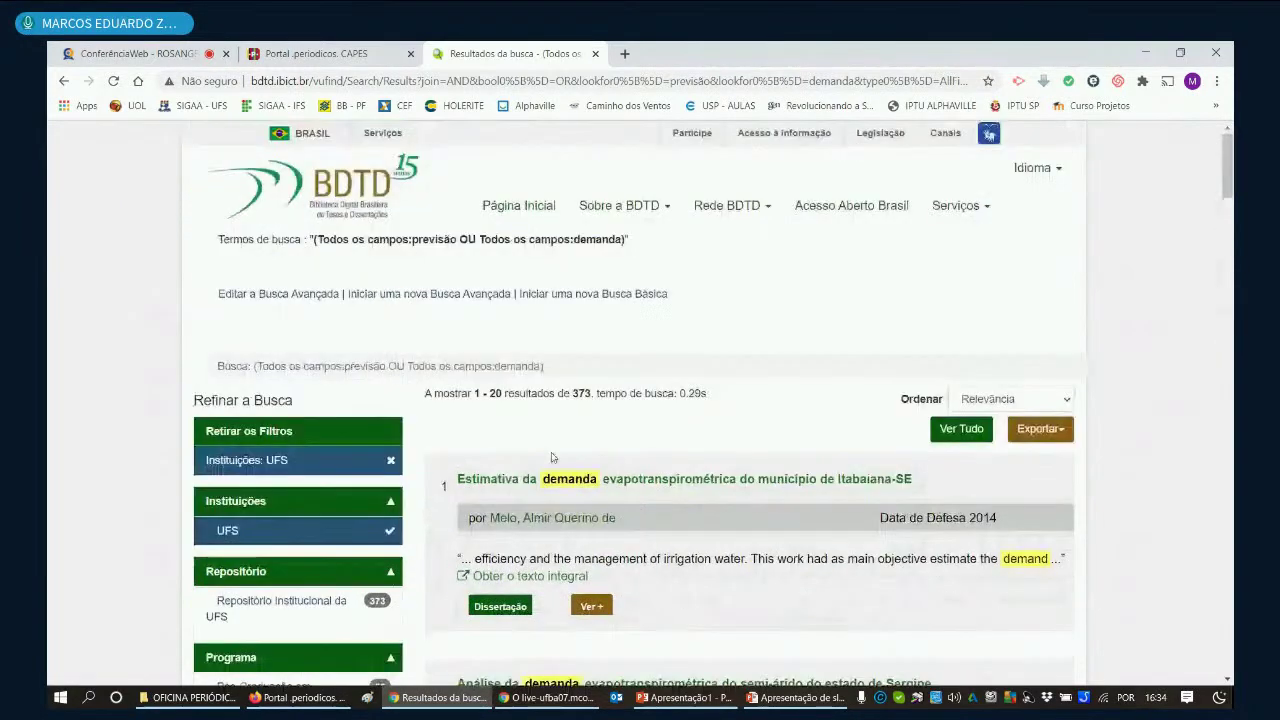
Step: Switch to the PowerPoint slideshow and review the search-by-database tips slide and the closing slide after it
{"action": "left_click", "coordinate": [800, 698]}
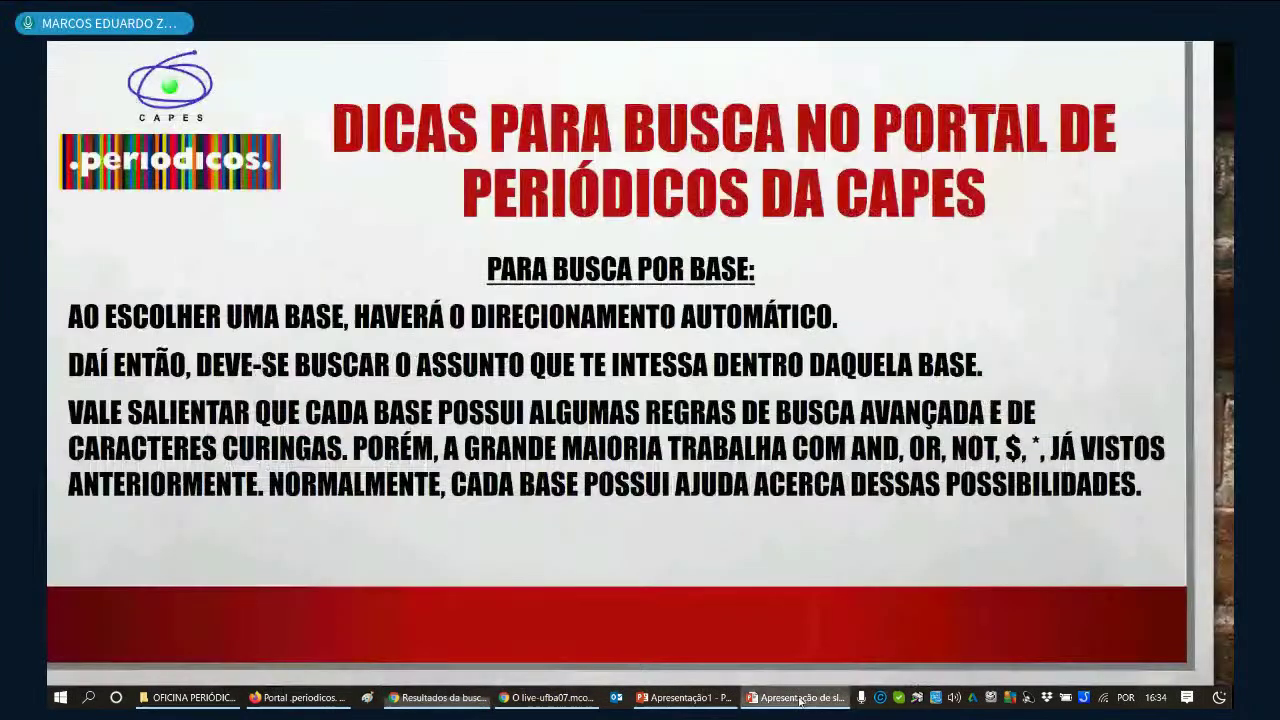
{"action": "left_click", "coordinate": [716, 603]}
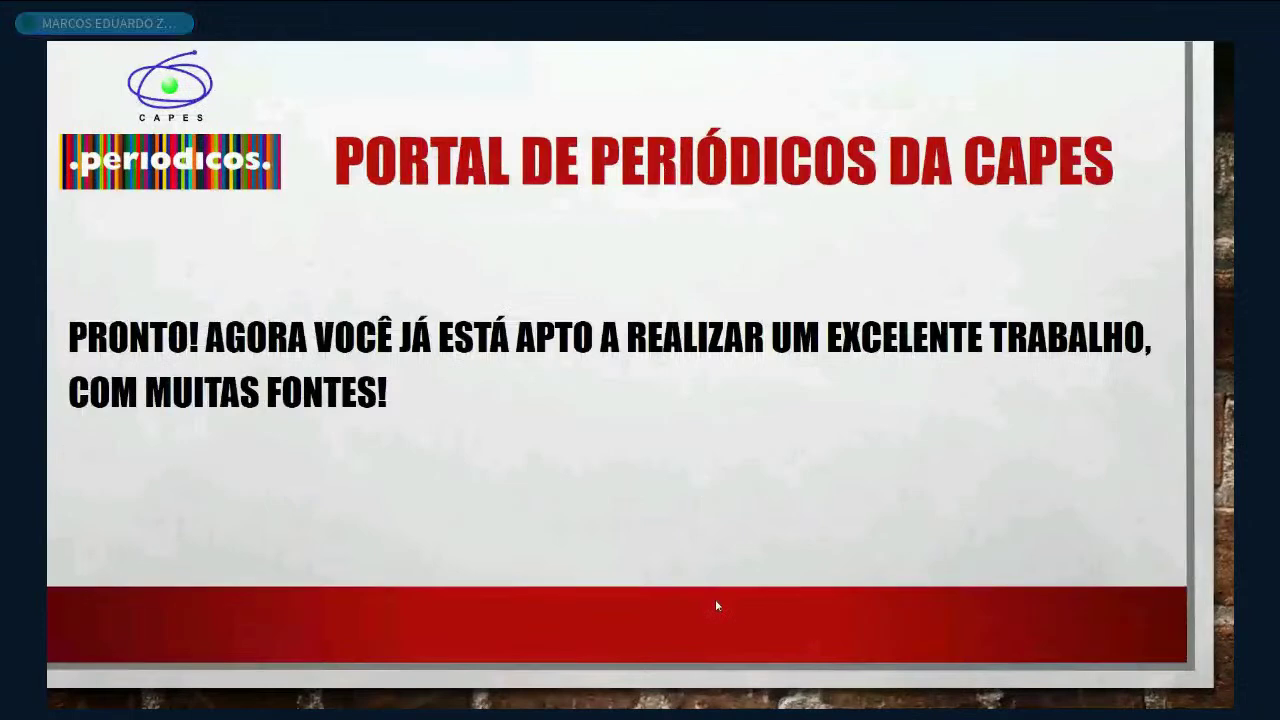
{"action": "key", "text": "Left"}
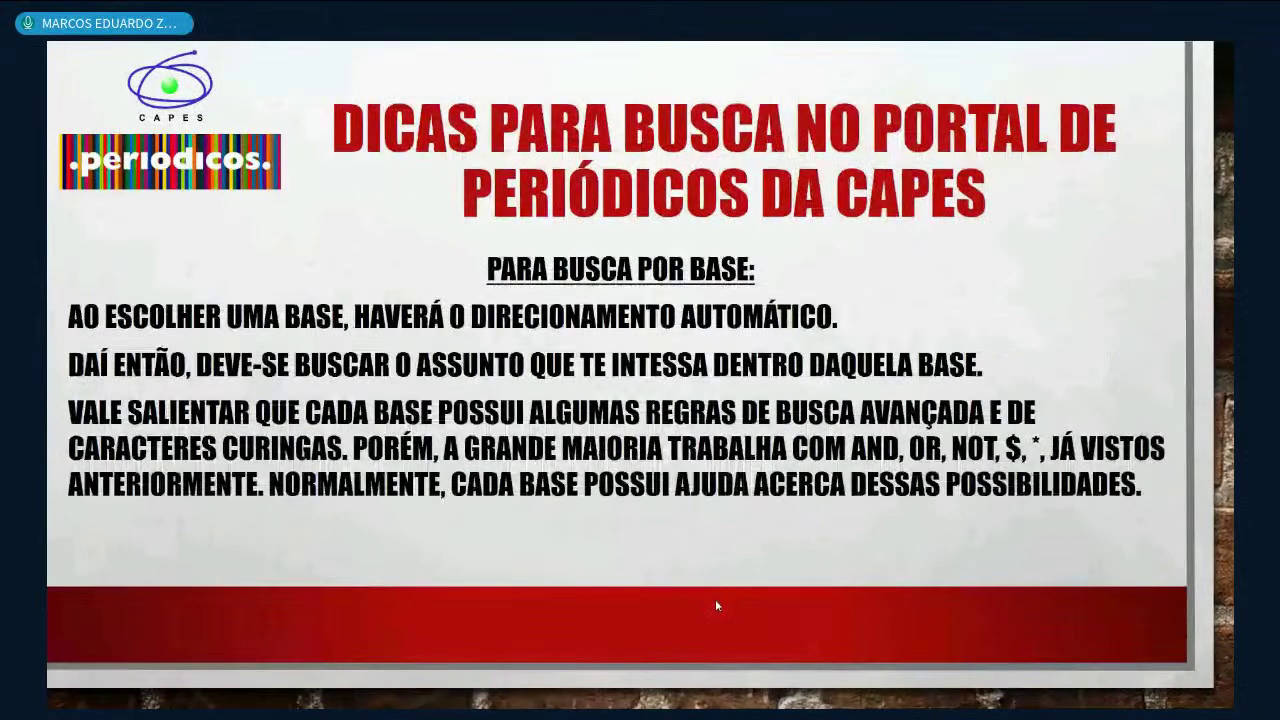
Step: Switch back to Chrome and close the BDTD results page to return to the CAPES portal's database list
{"action": "key", "text": "alt+Tab"}
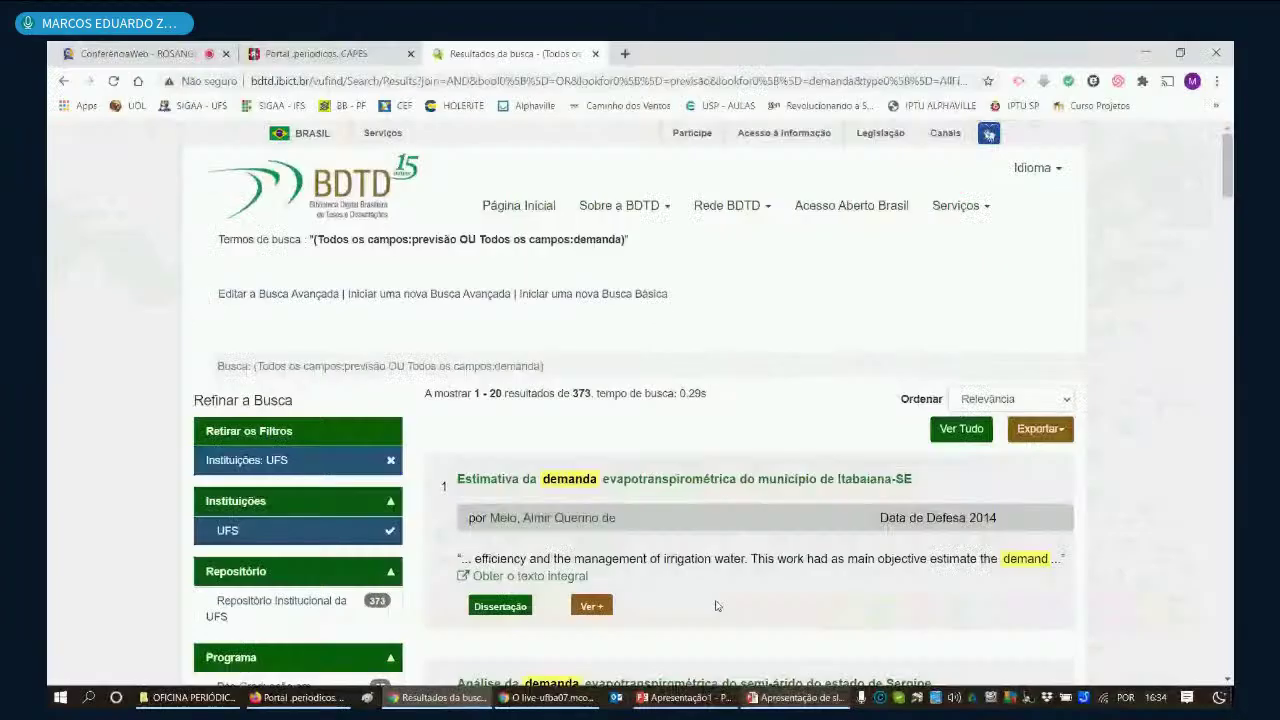
{"action": "left_click", "coordinate": [596, 54]}
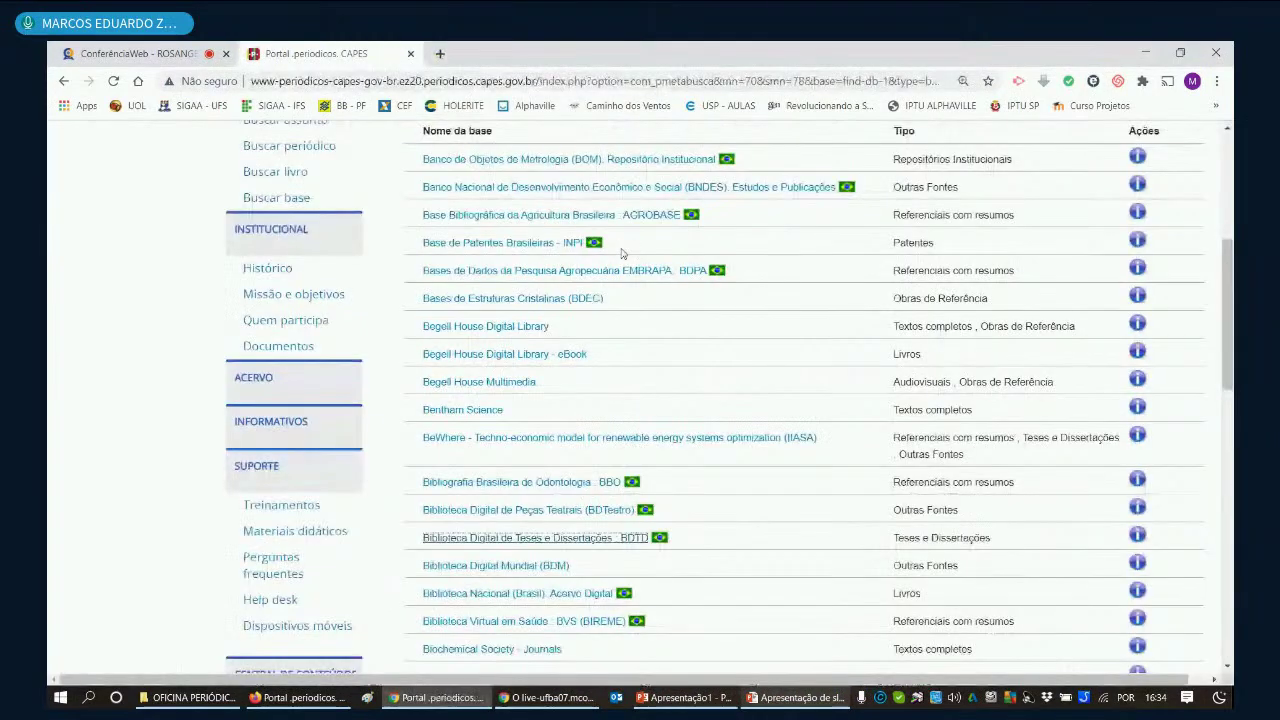
Step: List the databases starting with W in Buscar base and open Web of Science - Coleção Principal (Clarivate Analytics)
{"action": "scroll", "coordinate": [621, 253], "scroll_direction": "up", "scroll_amount": 3}
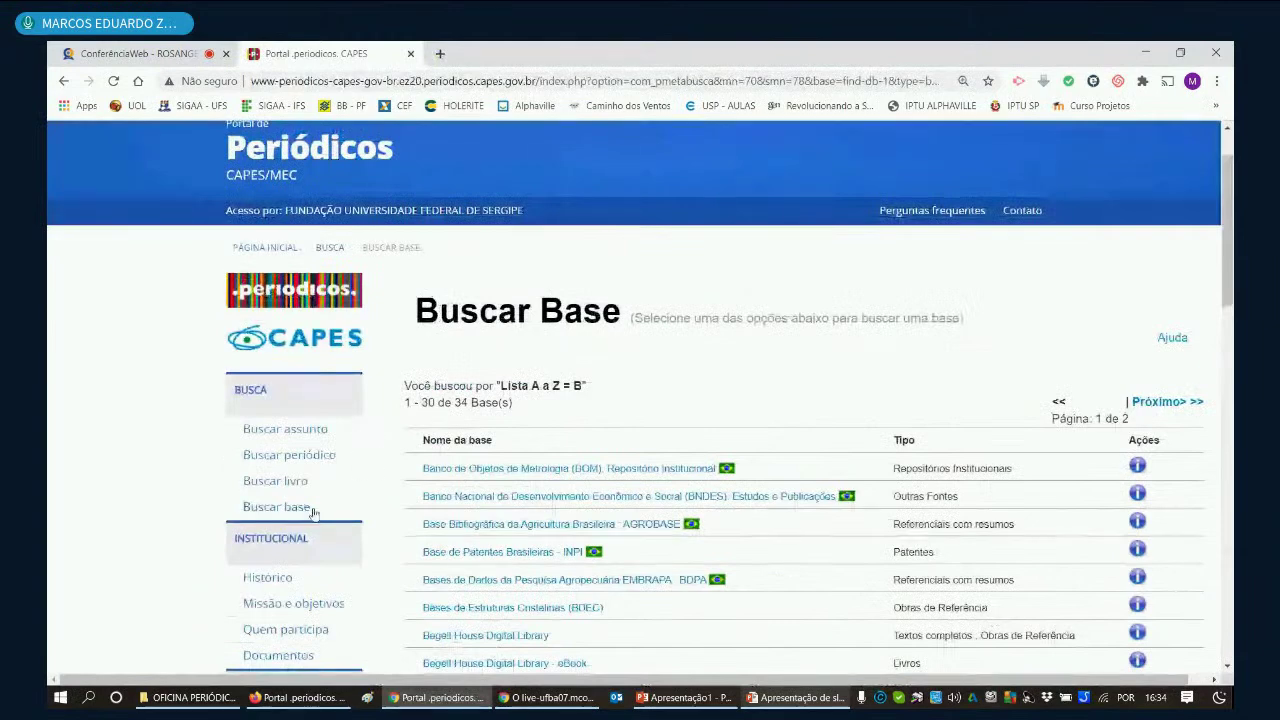
{"action": "left_click", "coordinate": [294, 508]}
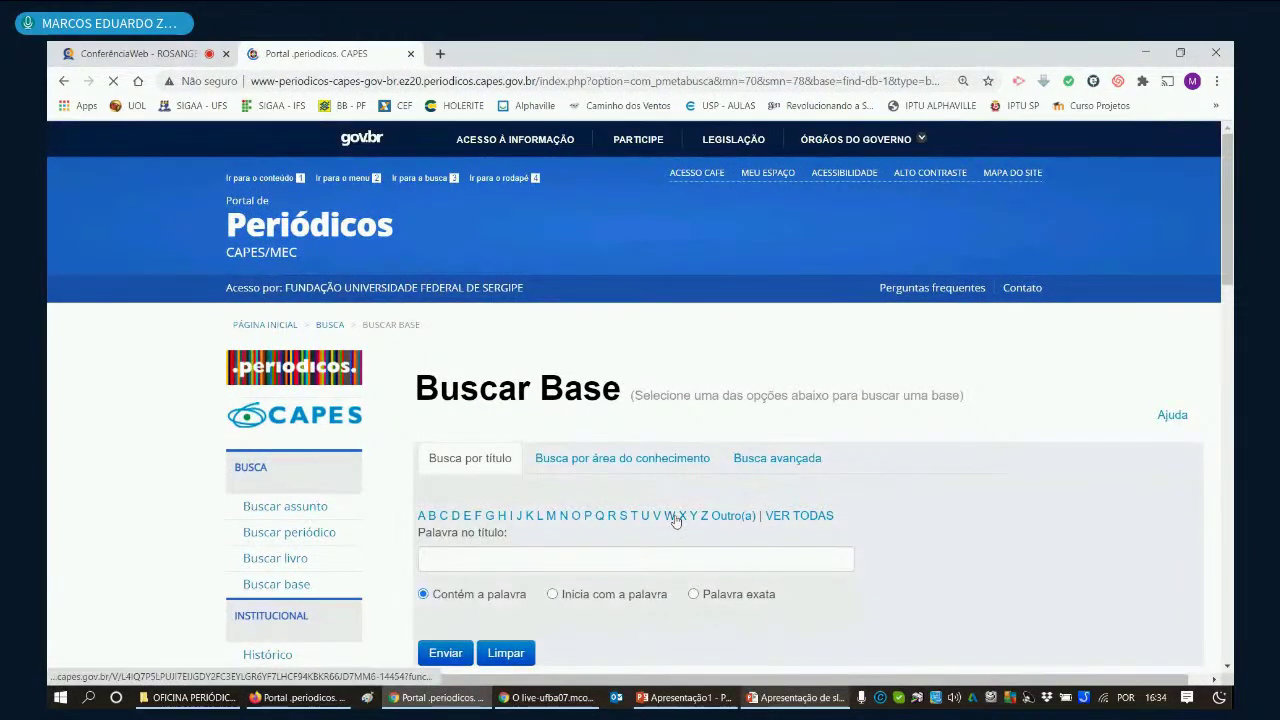
{"action": "left_click", "coordinate": [671, 516]}
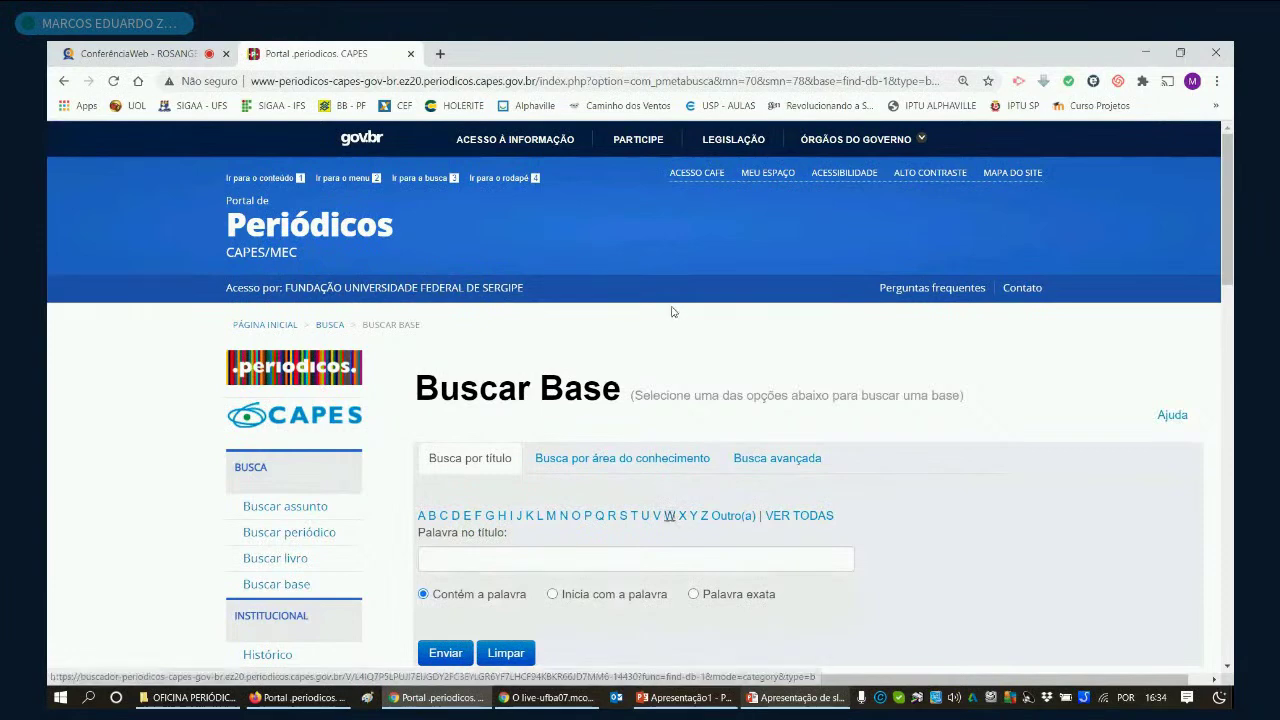
{"action": "scroll", "coordinate": [675, 334], "scroll_direction": "down", "scroll_amount": 2}
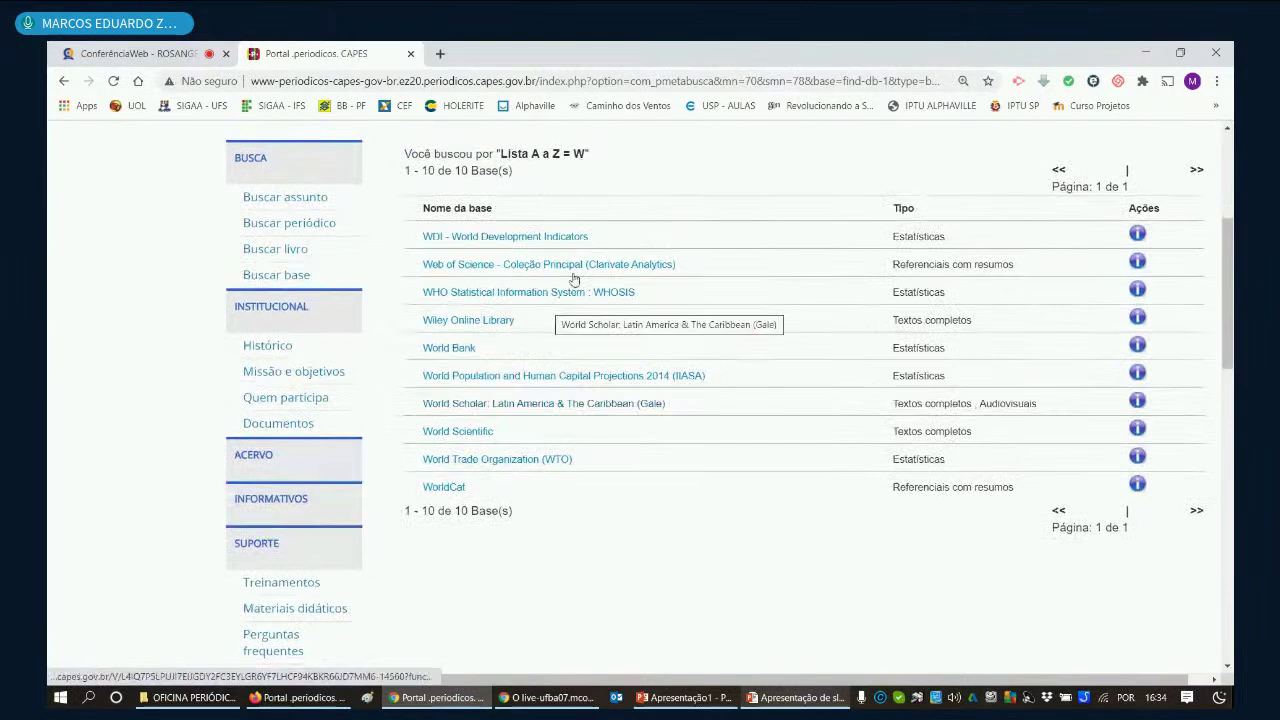
{"action": "left_click", "coordinate": [555, 265]}
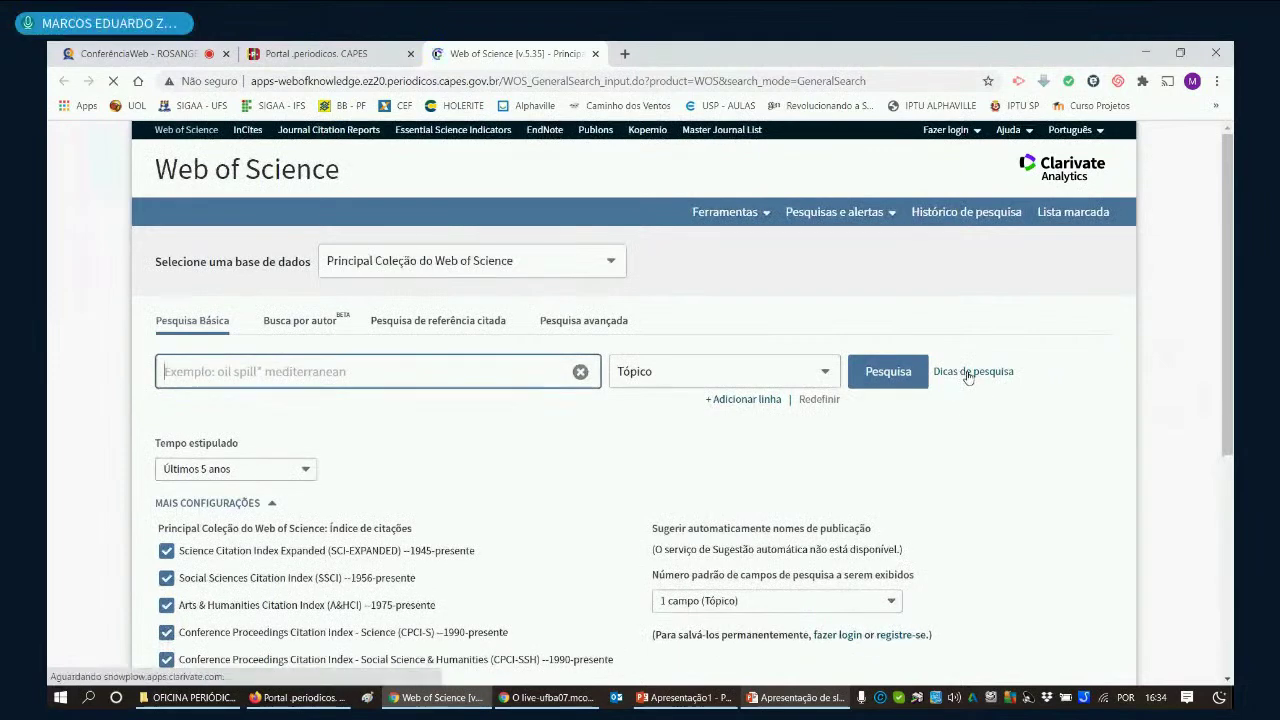
Step: Open the Web of Science search tips, read through the Pesquisa Básica help page, and close it
{"action": "left_click", "coordinate": [972, 373]}
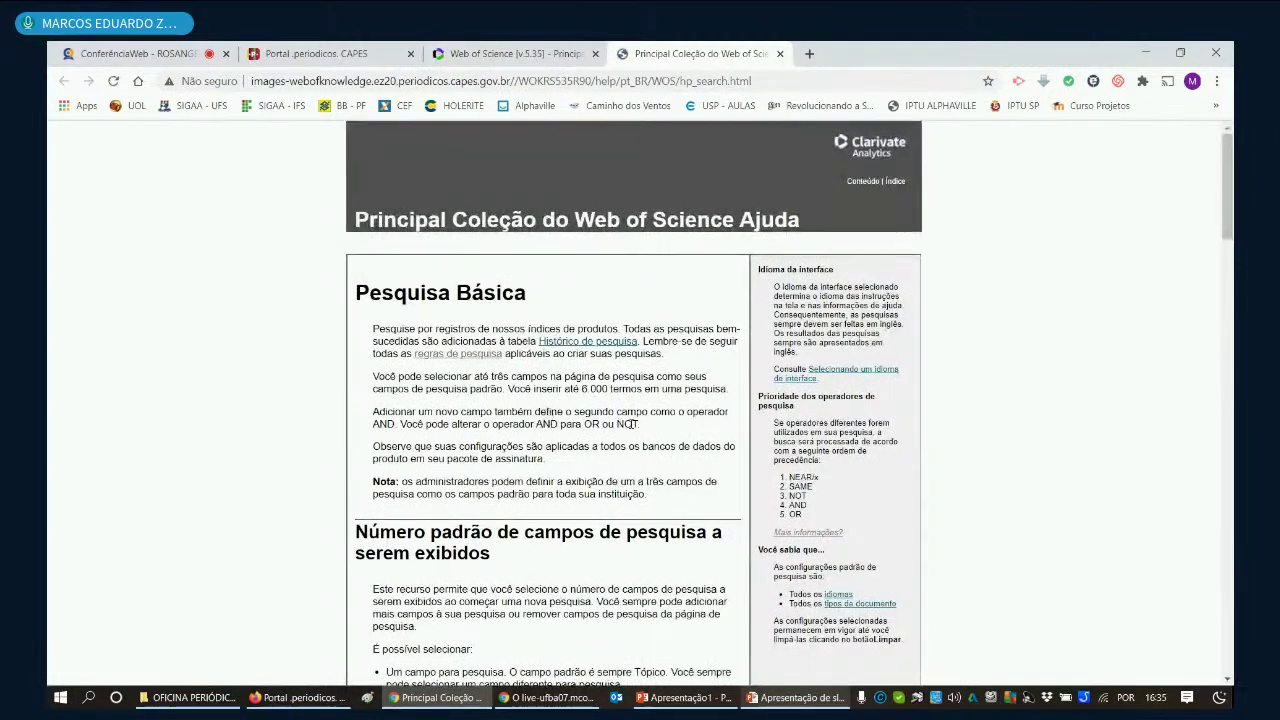
{"action": "scroll", "coordinate": [612, 418], "scroll_direction": "down", "scroll_amount": 1}
{"action": "scroll", "coordinate": [617, 409], "scroll_direction": "down", "scroll_amount": 4}
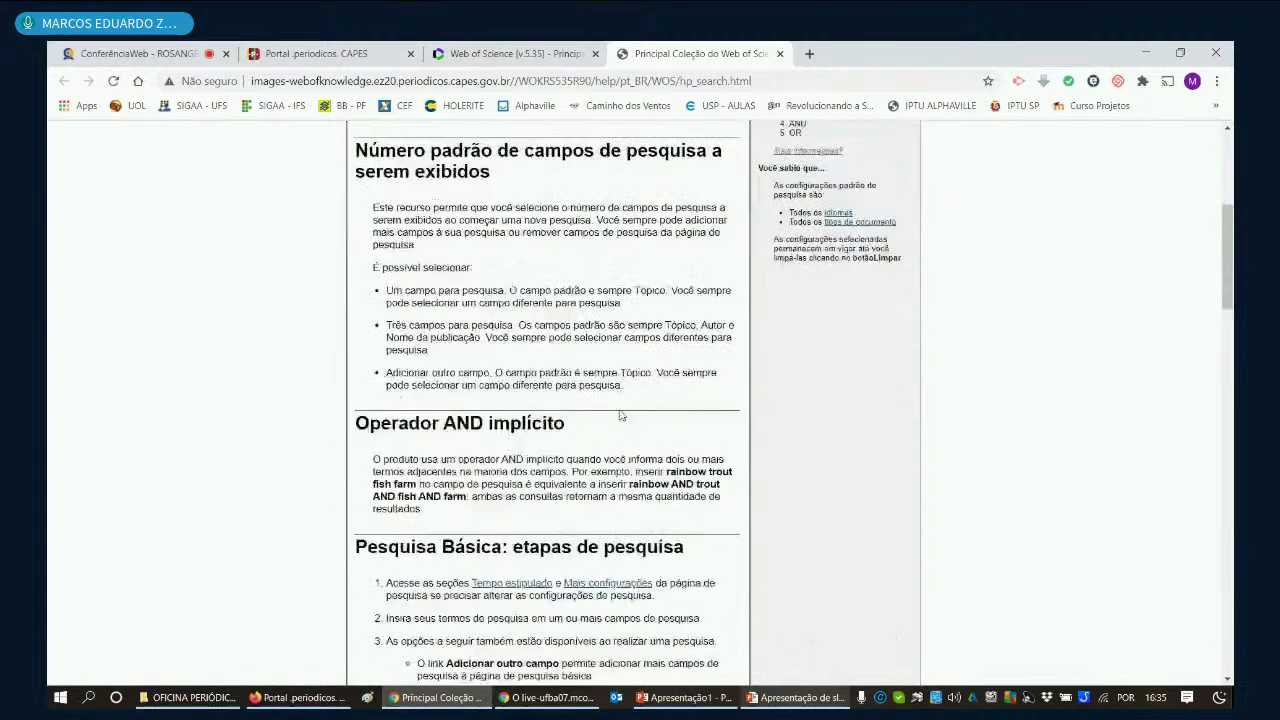
{"action": "scroll", "coordinate": [513, 437], "scroll_direction": "down", "scroll_amount": 2}
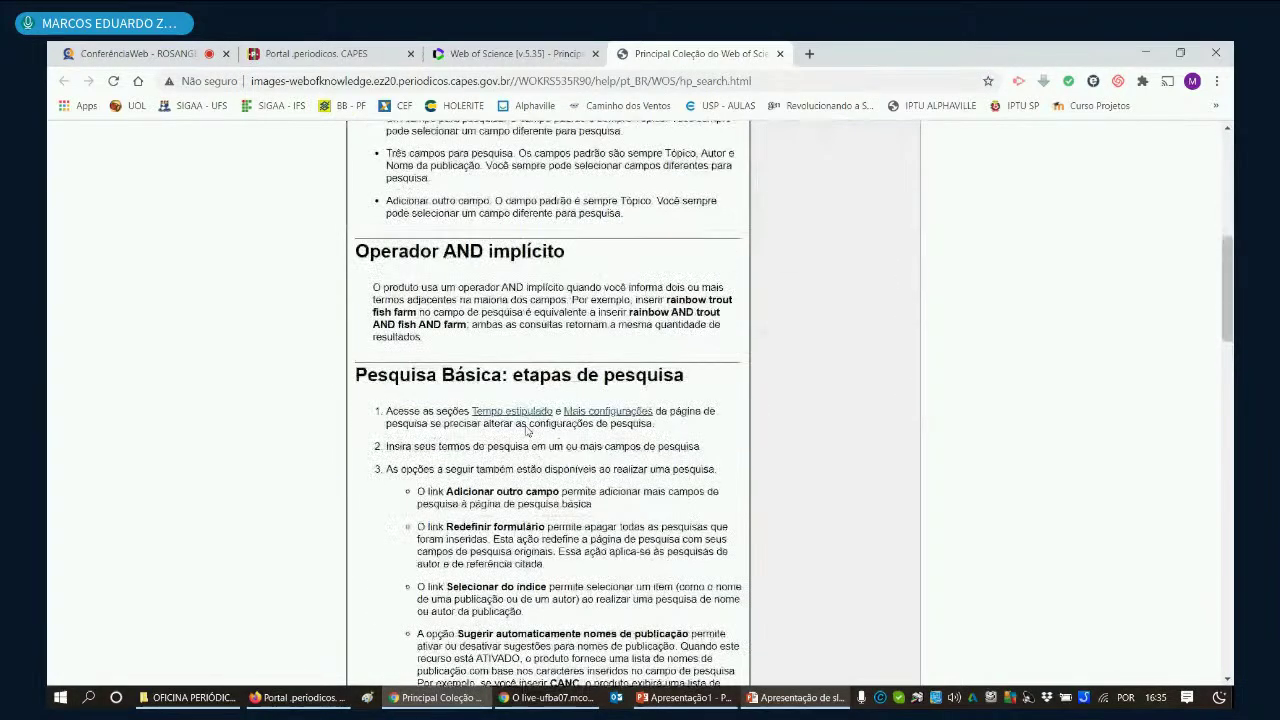
{"action": "scroll", "coordinate": [560, 326], "scroll_direction": "down", "scroll_amount": 2}
{"action": "scroll", "coordinate": [560, 326], "scroll_direction": "down", "scroll_amount": 2}
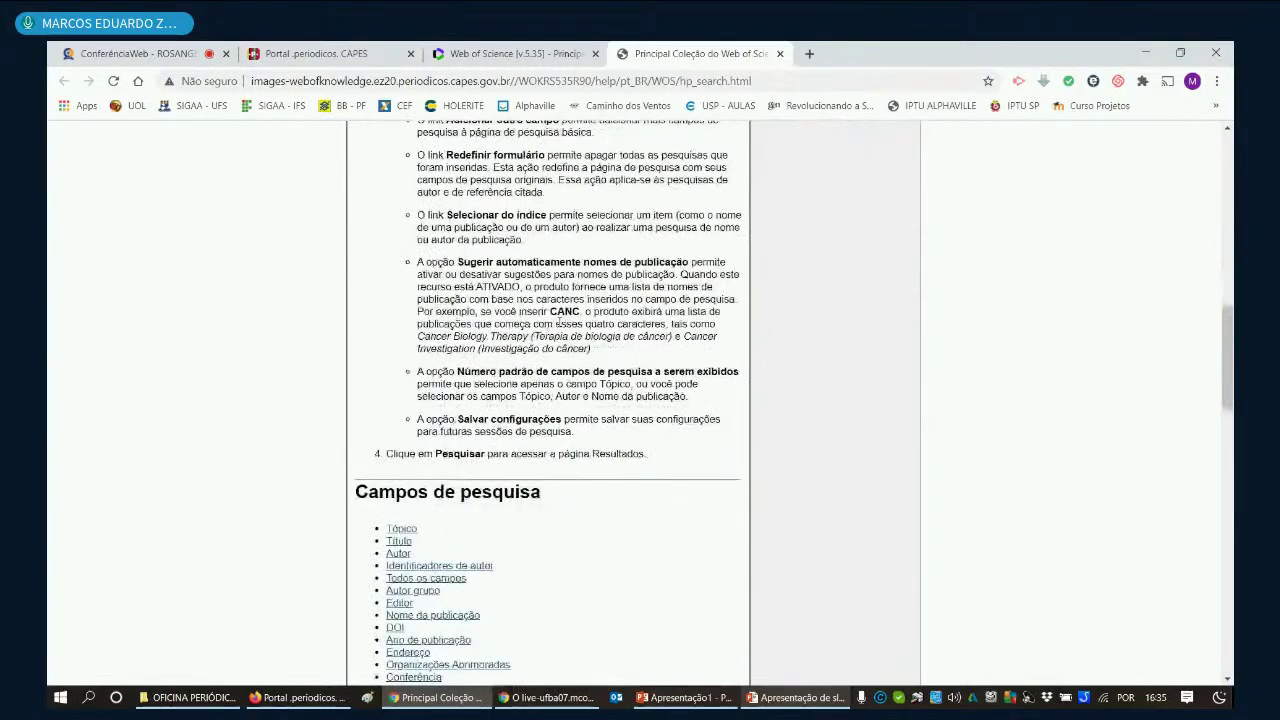
{"action": "scroll", "coordinate": [560, 323], "scroll_direction": "down", "scroll_amount": 6}
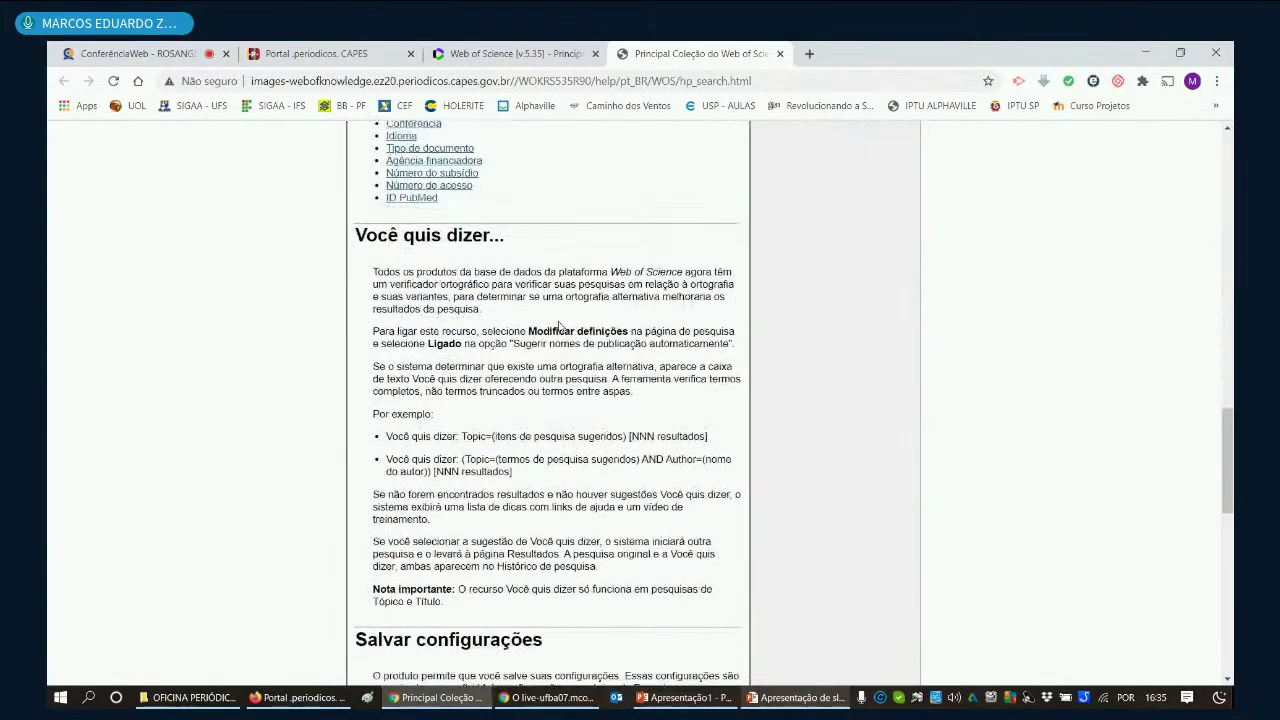
{"action": "scroll", "coordinate": [560, 326], "scroll_direction": "down", "scroll_amount": 8}
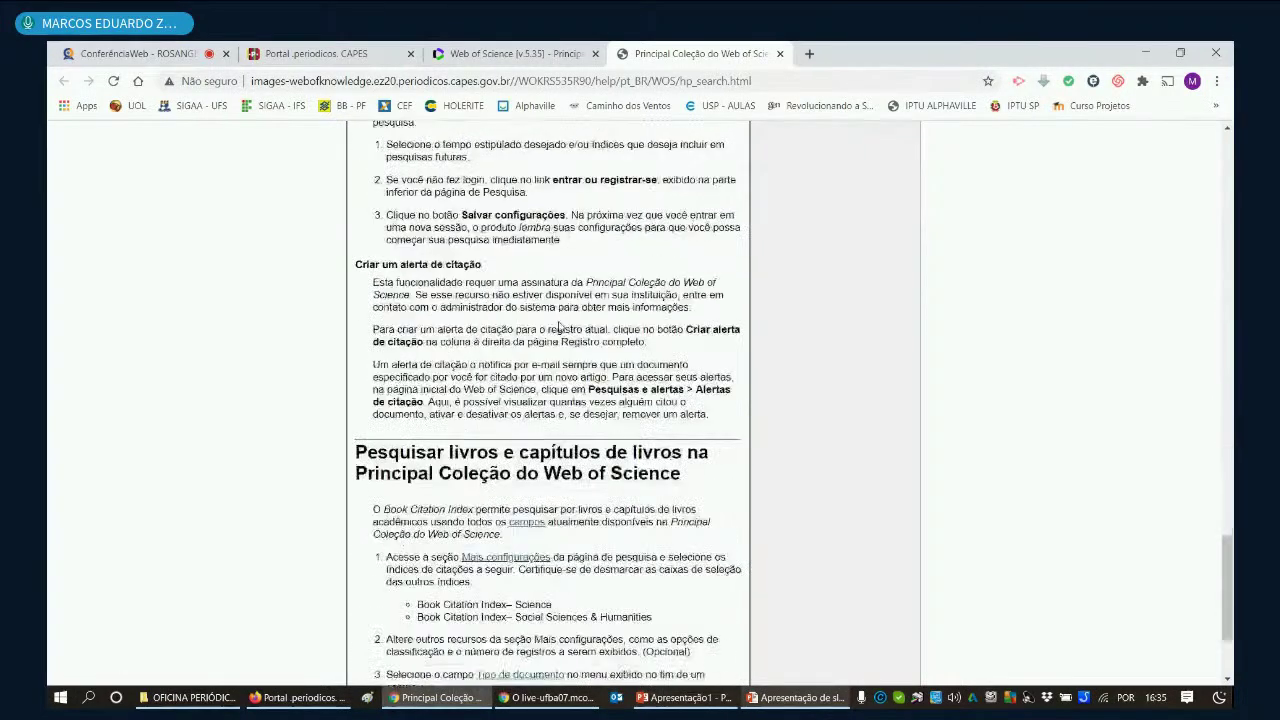
{"action": "scroll", "coordinate": [560, 326], "scroll_direction": "down", "scroll_amount": 2}
{"action": "scroll", "coordinate": [560, 326], "scroll_direction": "up", "scroll_amount": 8}
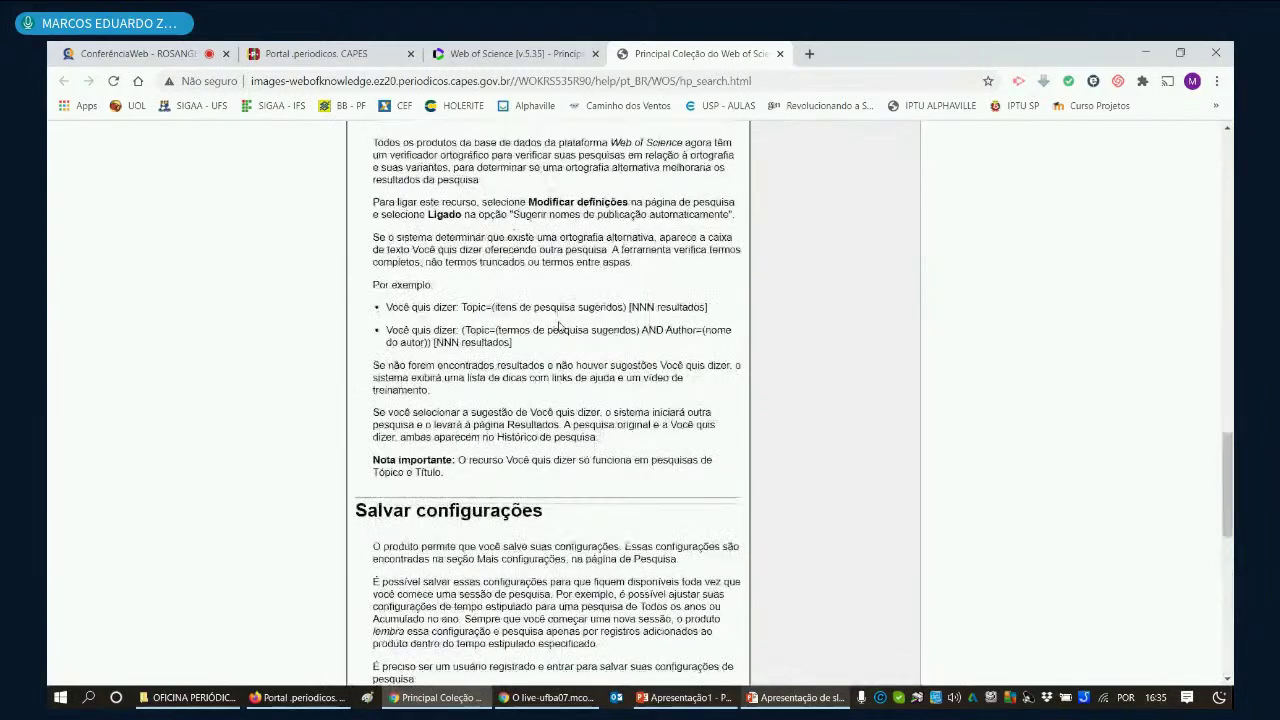
{"action": "scroll", "coordinate": [560, 326], "scroll_direction": "up", "scroll_amount": 18}
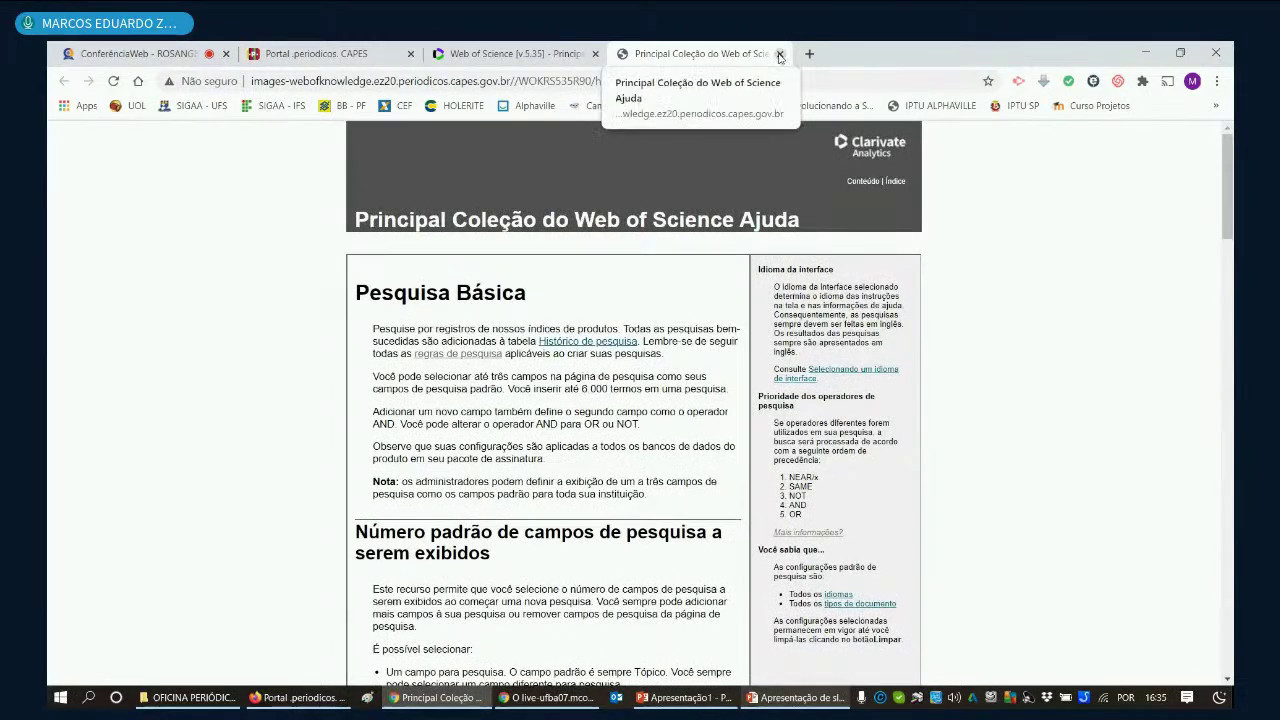
{"action": "left_click", "coordinate": [779, 55]}
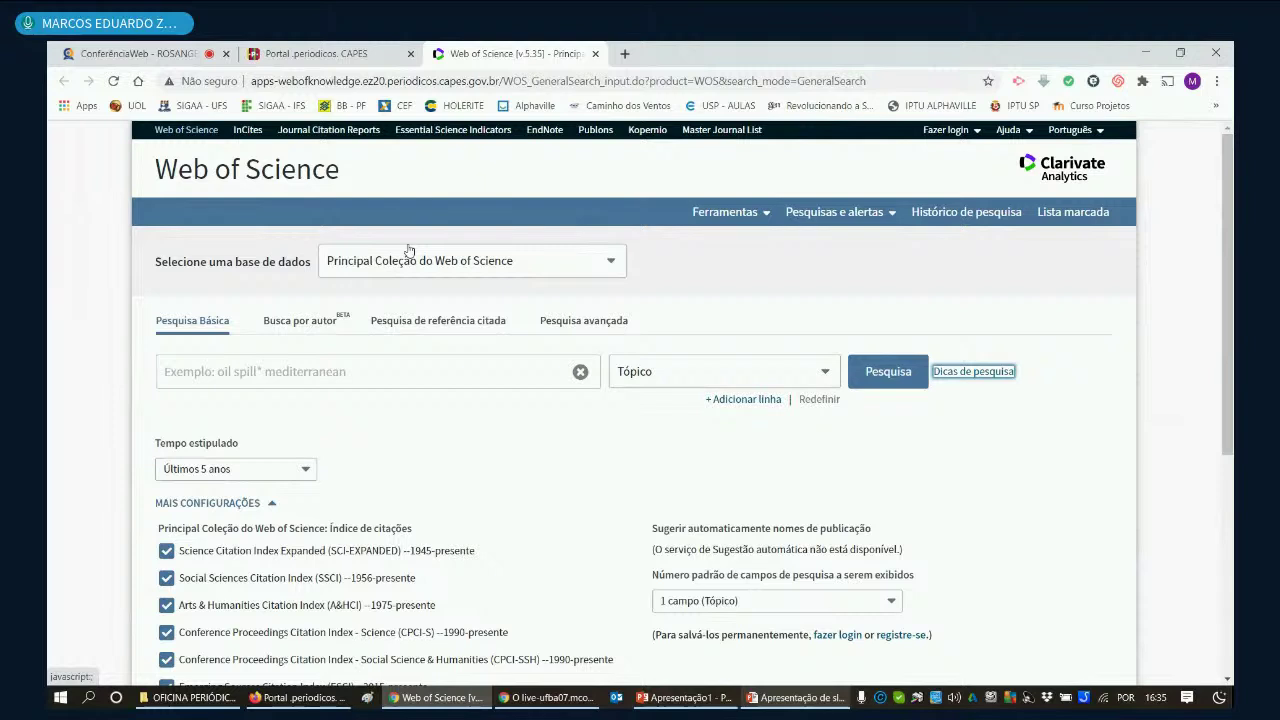
Step: Return to the CAPES portal page and open the advanced search form of Buscar assunto
{"action": "left_click", "coordinate": [298, 55]}
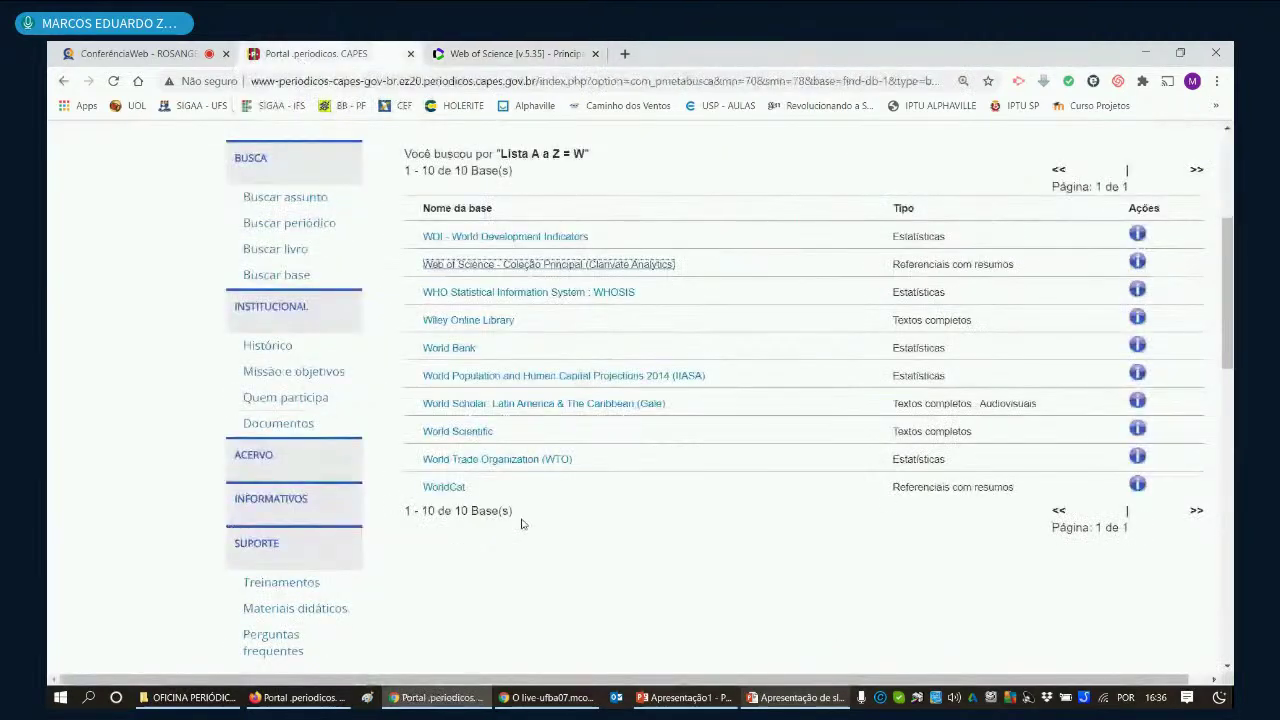
{"action": "scroll", "coordinate": [590, 520], "scroll_direction": "up", "scroll_amount": 3}
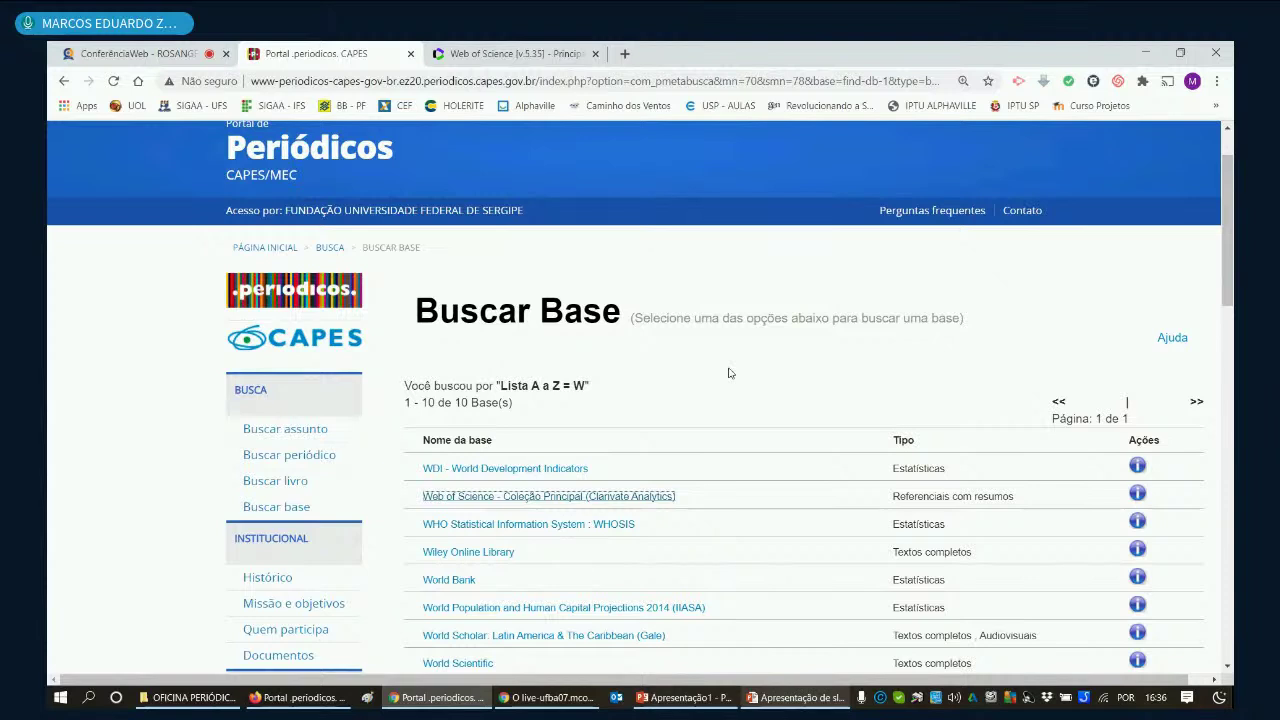
{"action": "left_click", "coordinate": [315, 430]}
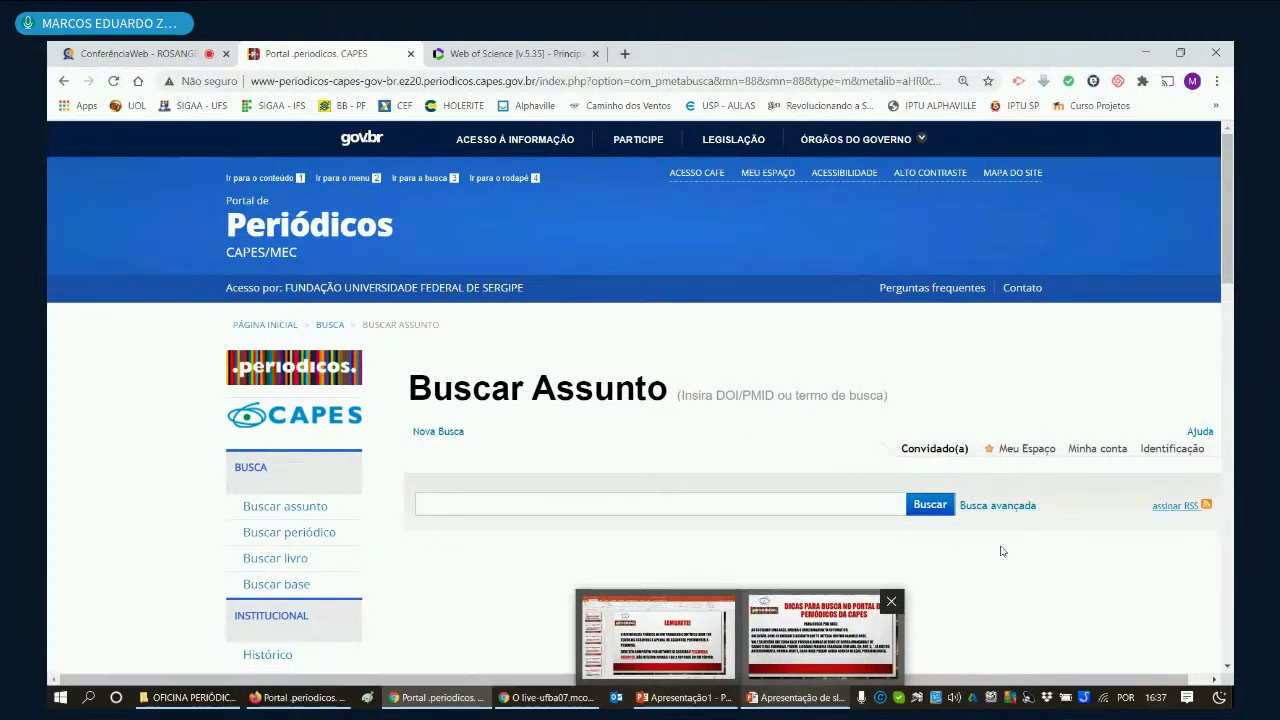
{"action": "scroll", "coordinate": [1001, 550], "scroll_direction": "down", "scroll_amount": 1}
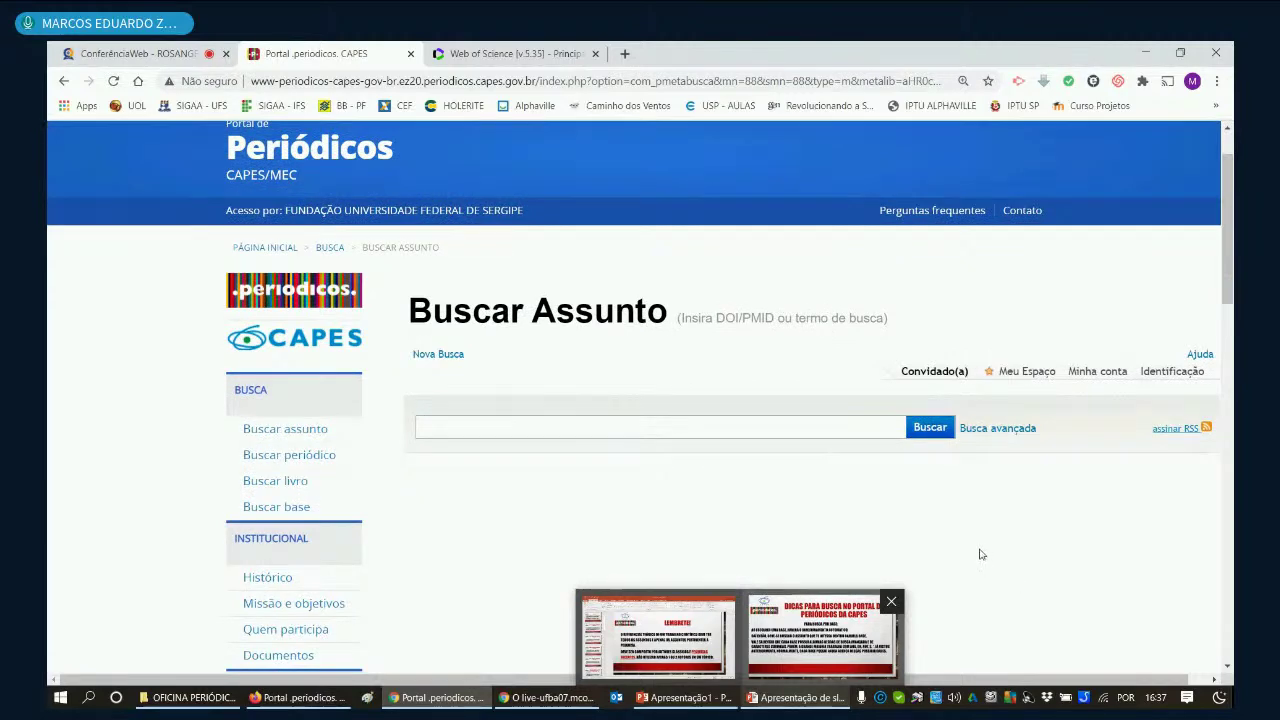
{"action": "left_click", "coordinate": [985, 430]}
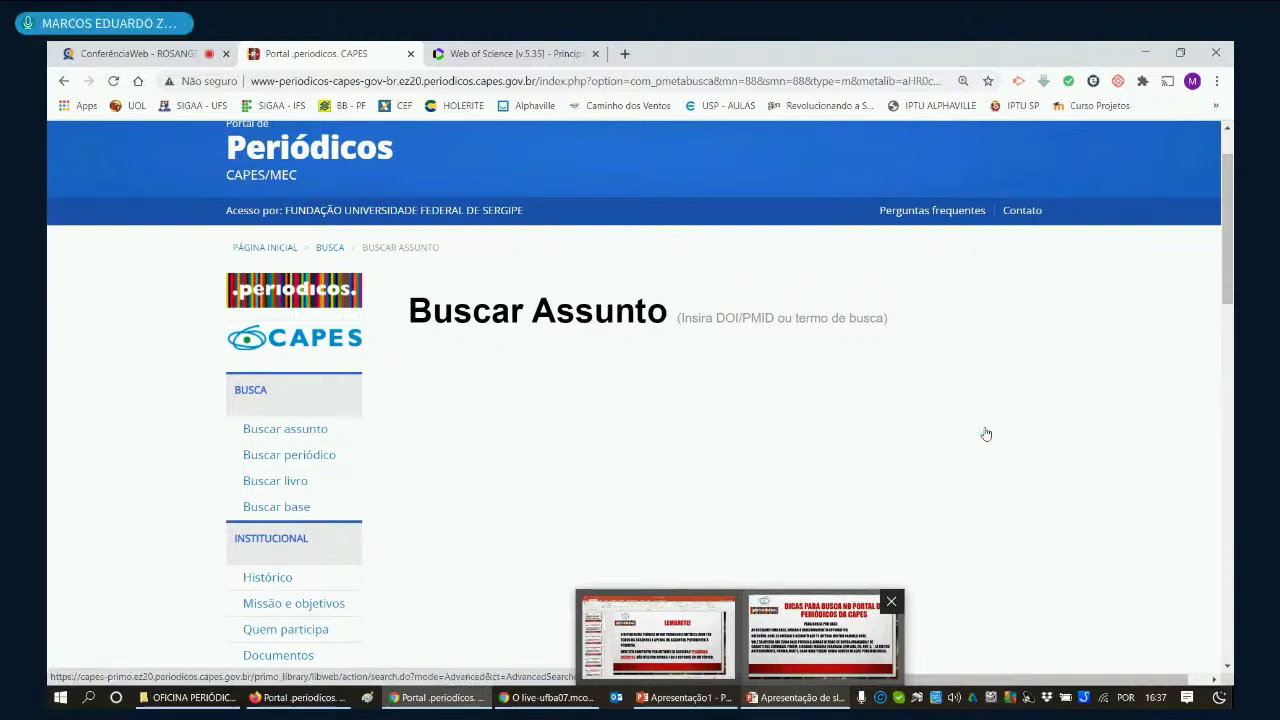
{"action": "scroll", "coordinate": [771, 383], "scroll_direction": "down", "scroll_amount": 2}
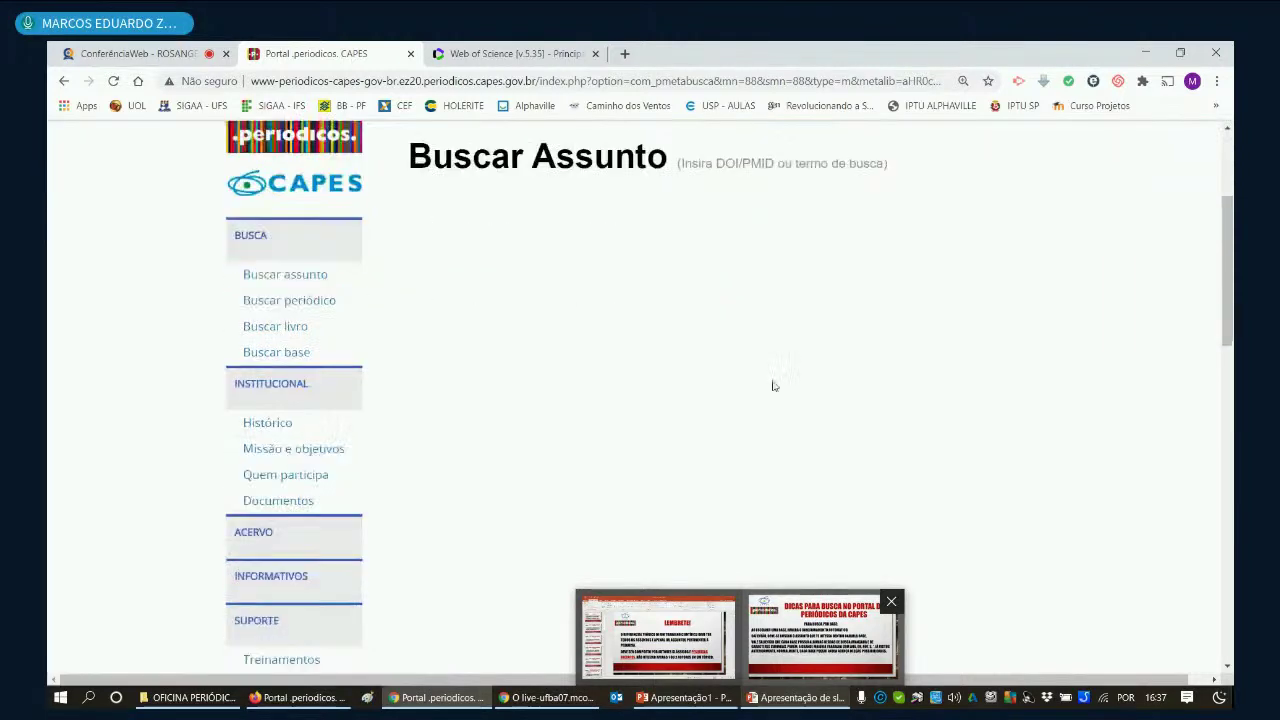
Step: Check which Boolean operators are available for combining the search terms, keeping AND
{"action": "left_click", "coordinate": [848, 268]}
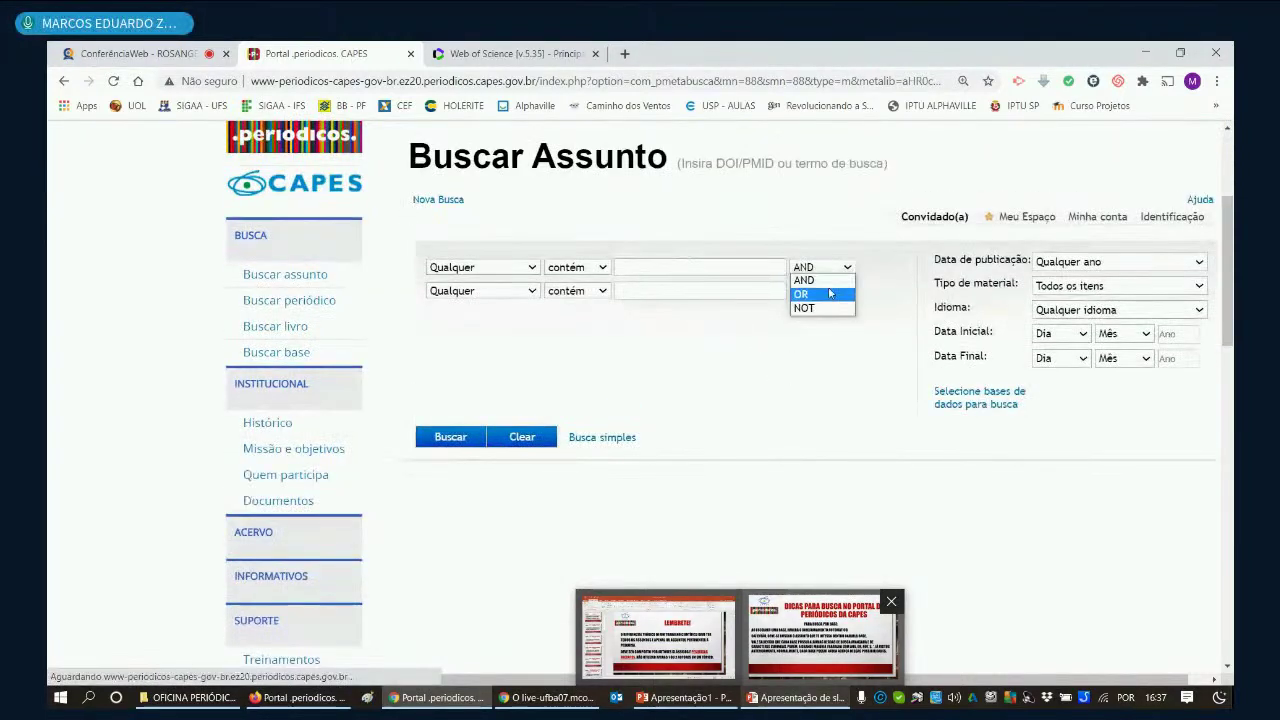
{"action": "left_click", "coordinate": [851, 269]}
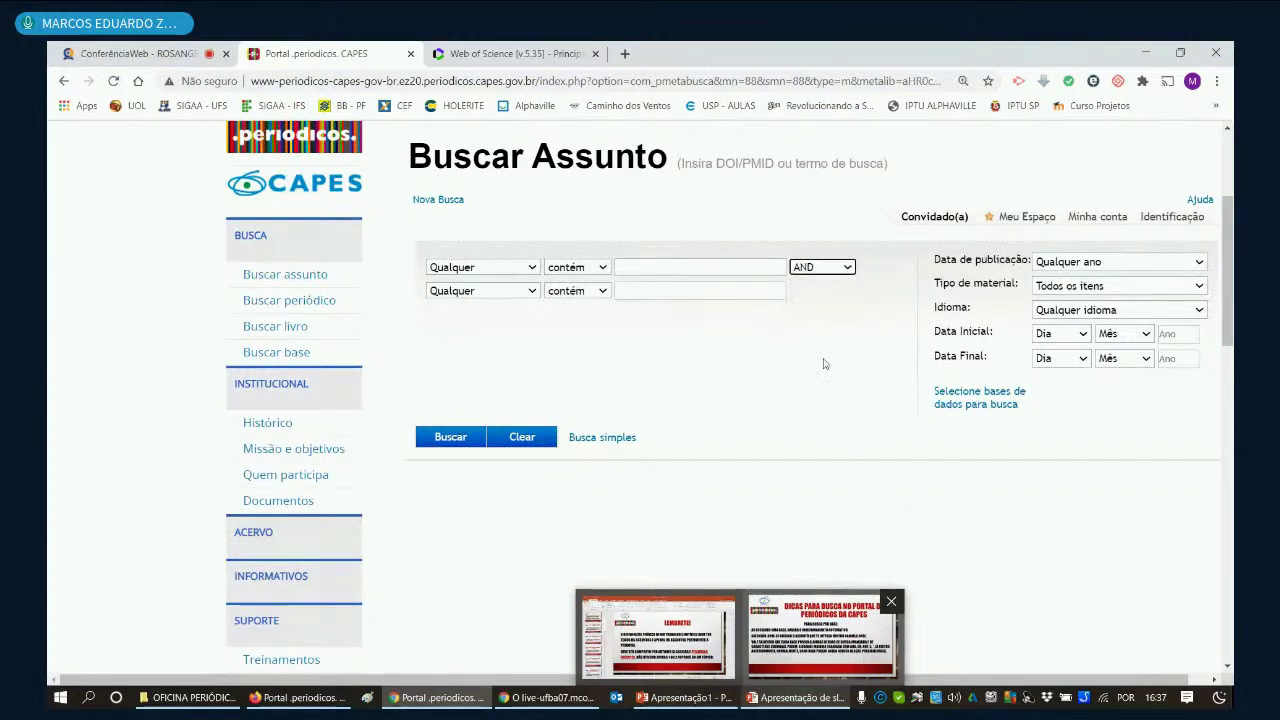
{"action": "left_click", "coordinate": [784, 391]}
Step: Set the first search condition to "gestão de projetos" in the title (no título) with the match type é (exato)
{"action": "scroll", "coordinate": [786, 398], "scroll_direction": "up", "scroll_amount": 2}
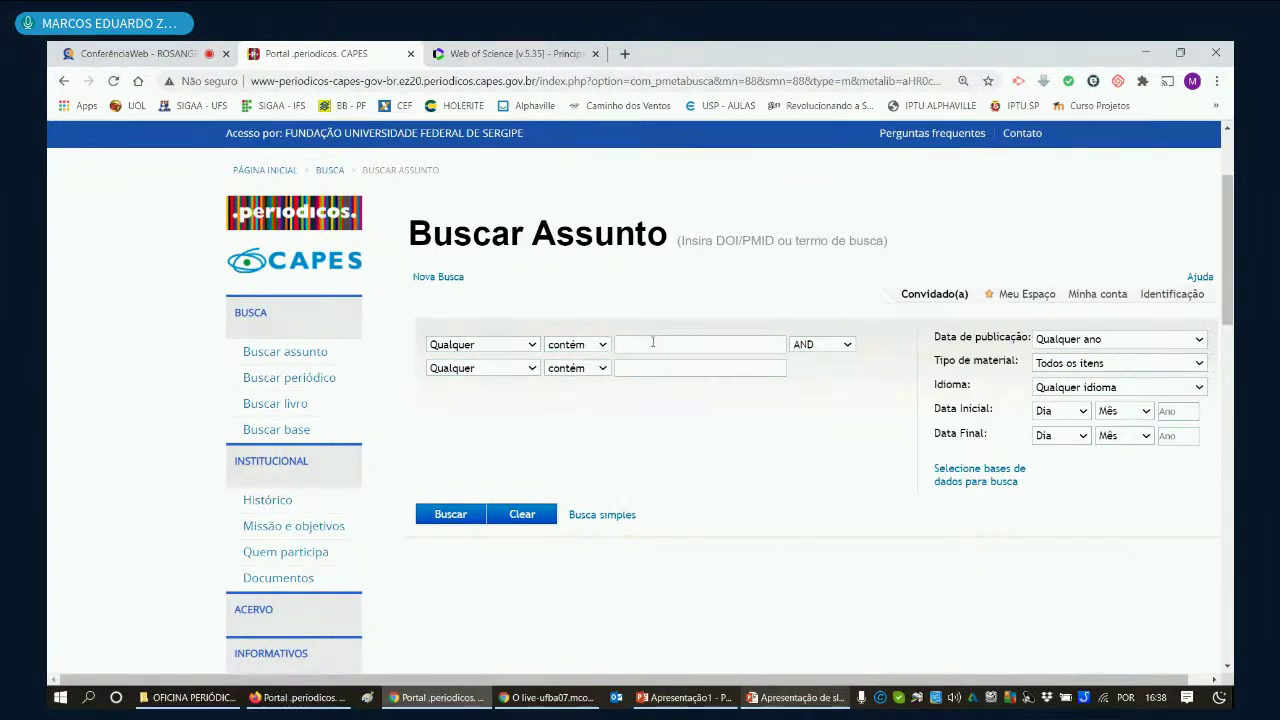
{"action": "left_click", "coordinate": [652, 342]}
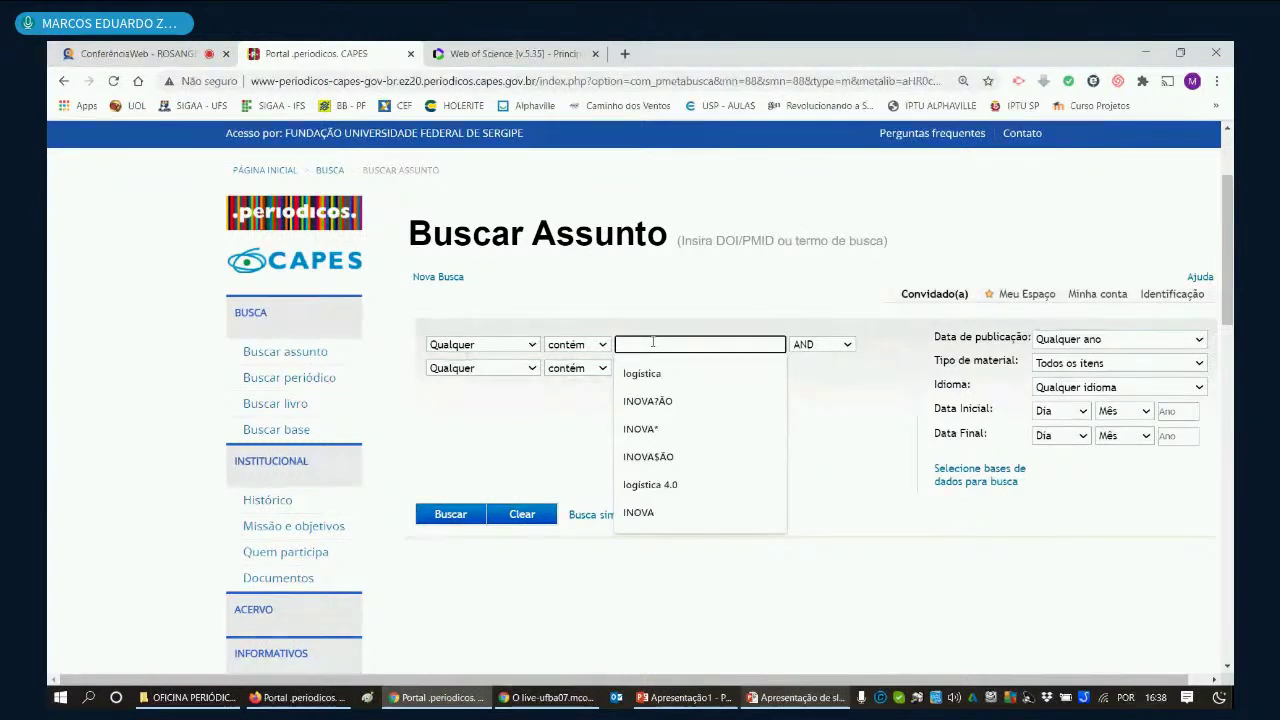
{"action": "type", "text": "gestão"}
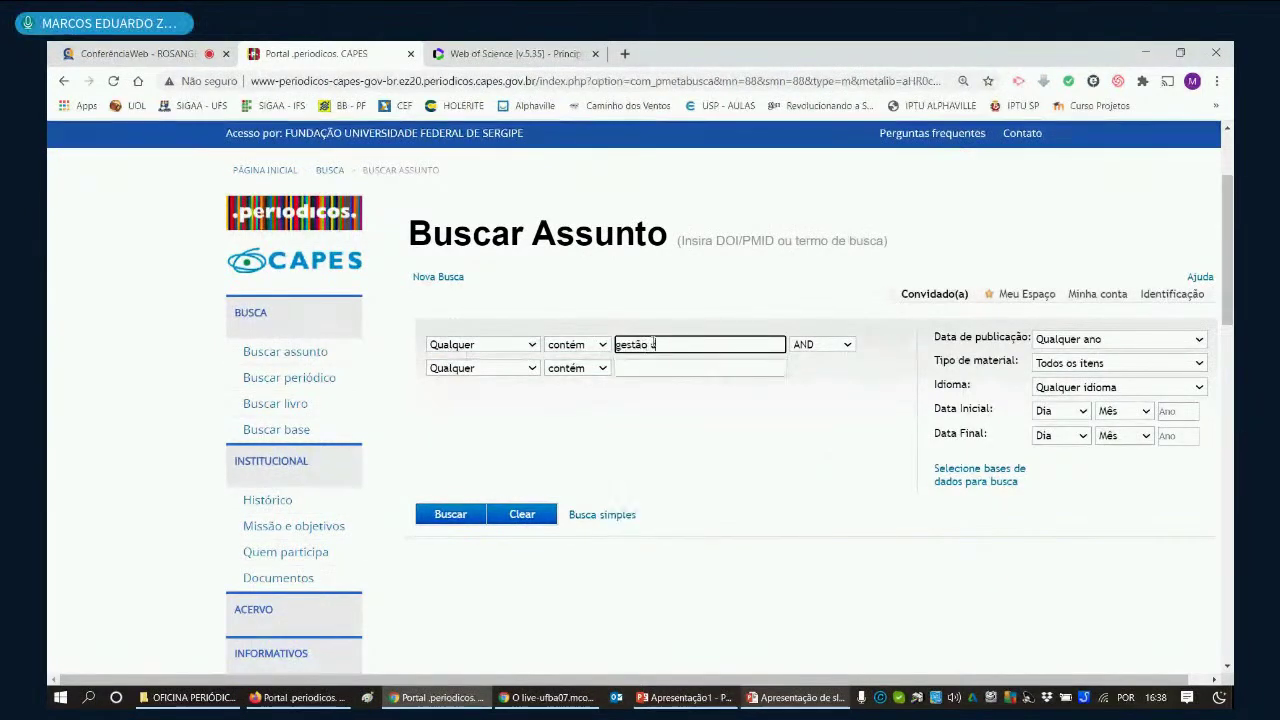
{"action": "type", "text": " de projetos"}
{"action": "left_click", "coordinate": [524, 345]}
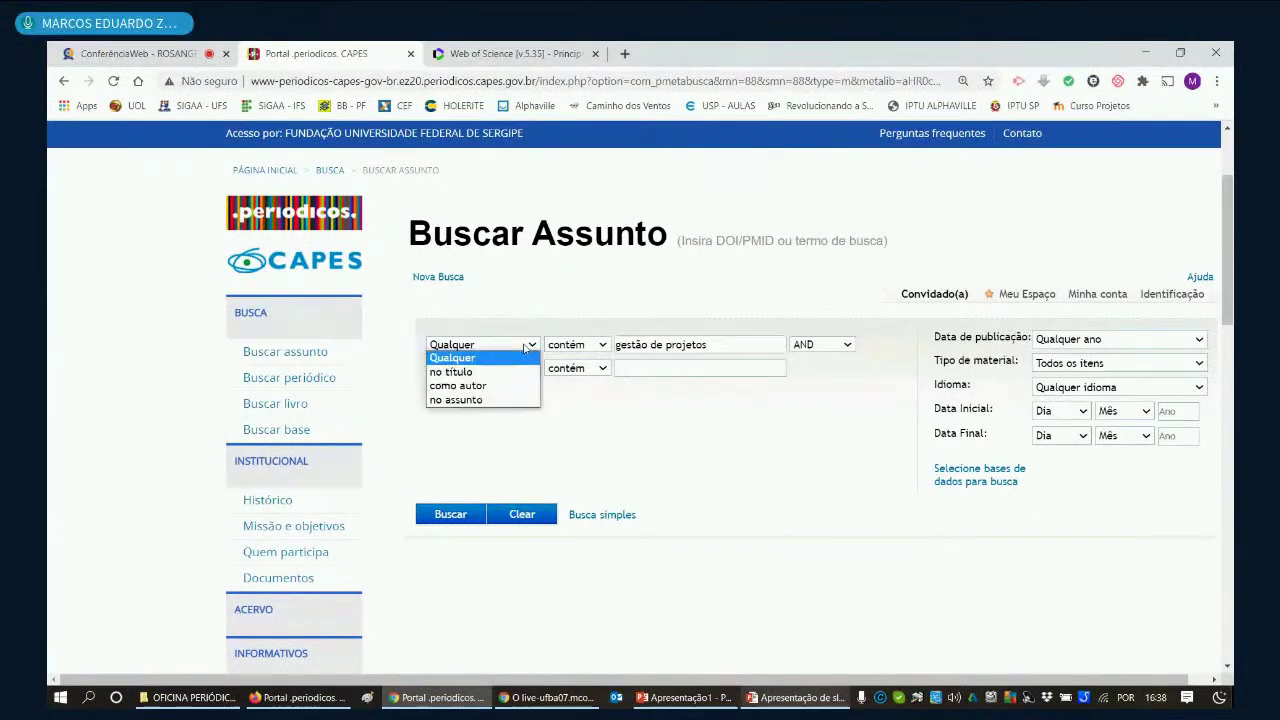
{"action": "left_click", "coordinate": [500, 371]}
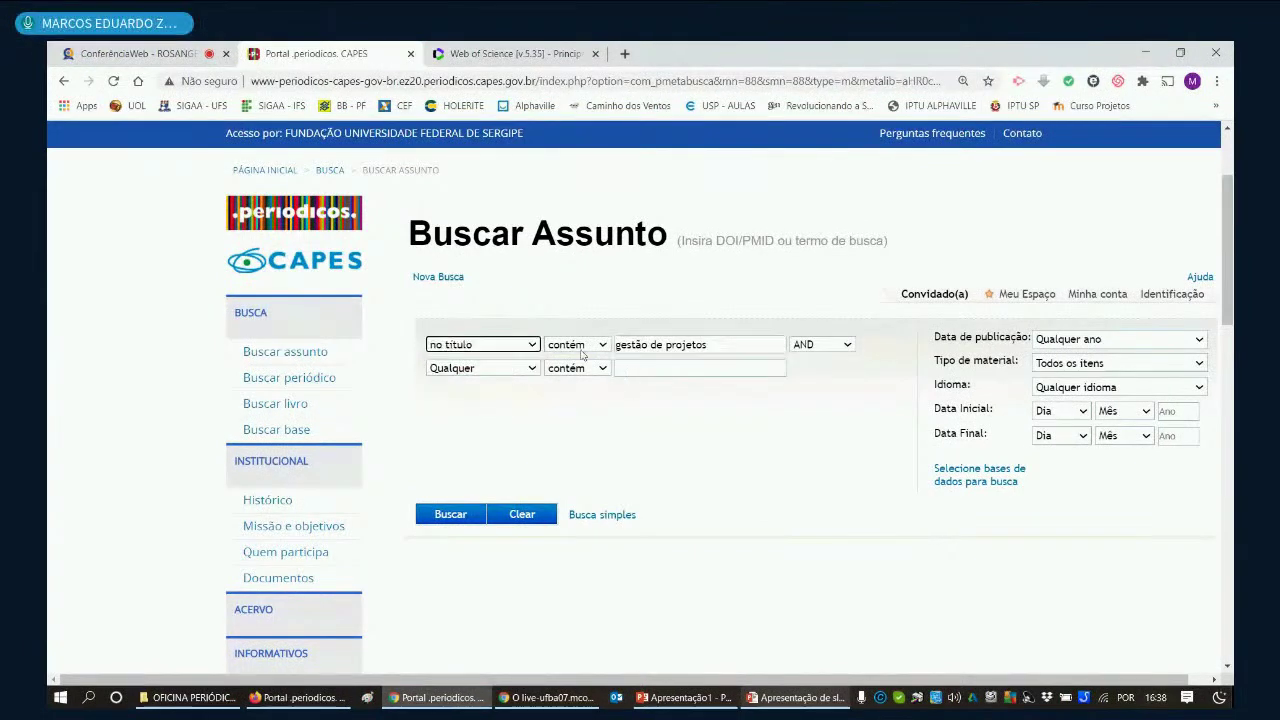
{"action": "left_click", "coordinate": [584, 350]}
{"action": "left_click", "coordinate": [590, 358]}
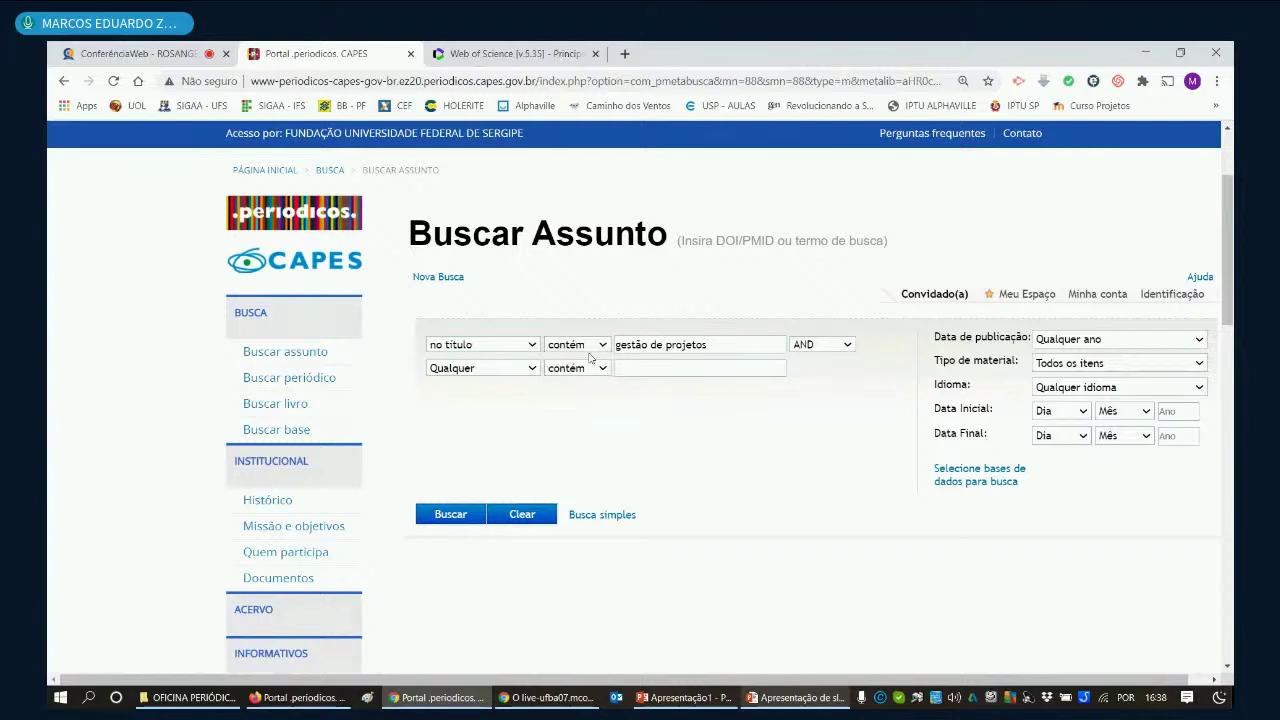
{"action": "left_click", "coordinate": [590, 349]}
{"action": "left_click", "coordinate": [591, 372]}
Step: Run the search limited to the publication date Últimos 2 anos and look through the resulting articles
{"action": "left_click", "coordinate": [1052, 343]}
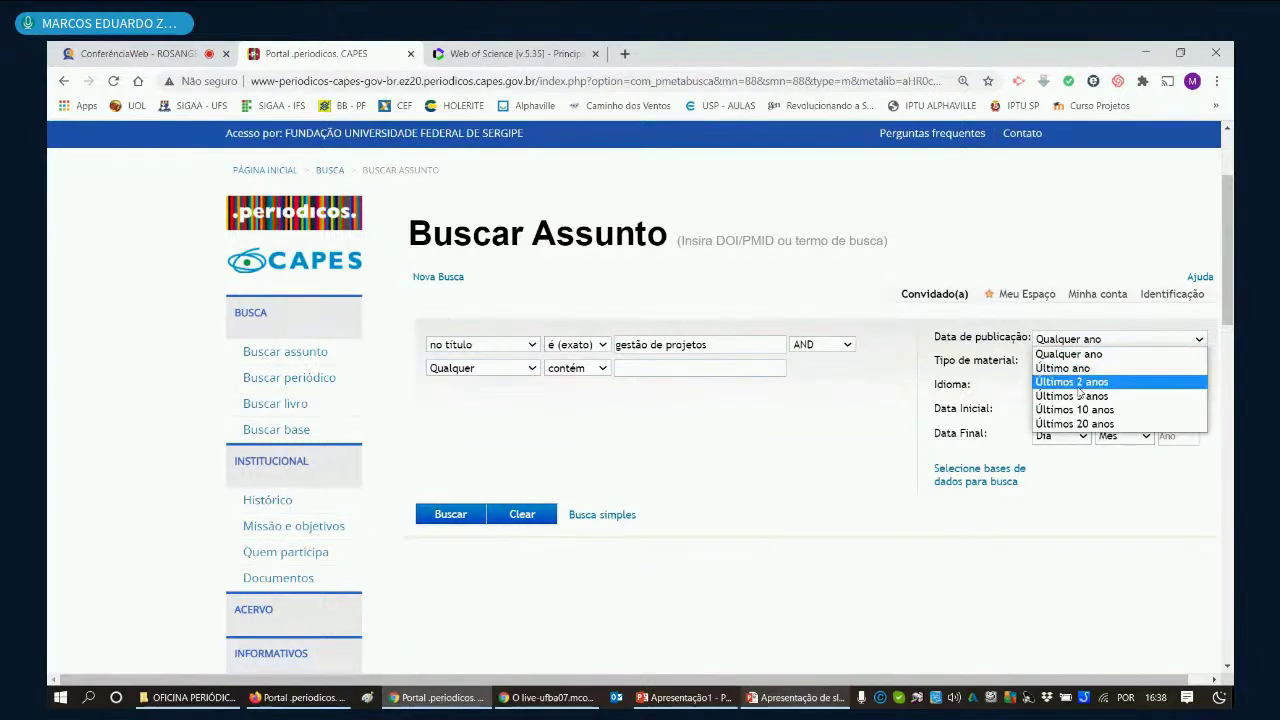
{"action": "left_click", "coordinate": [1070, 382]}
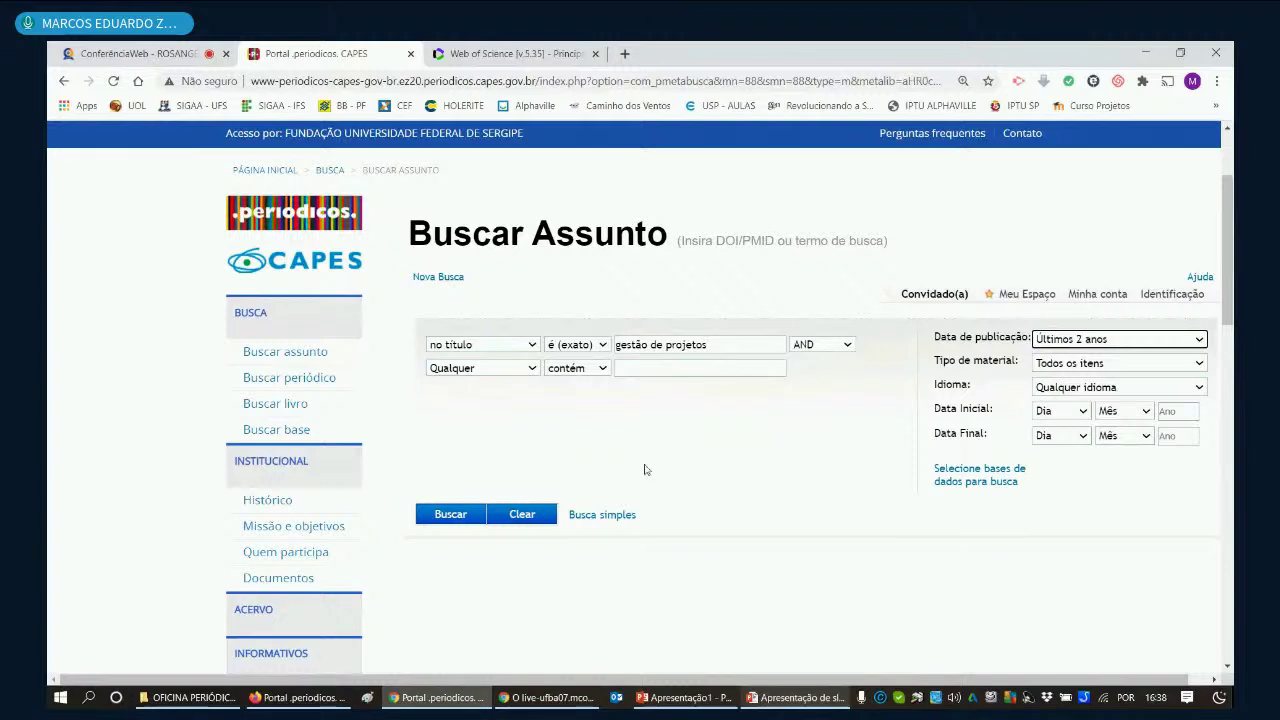
{"action": "left_click", "coordinate": [452, 515]}
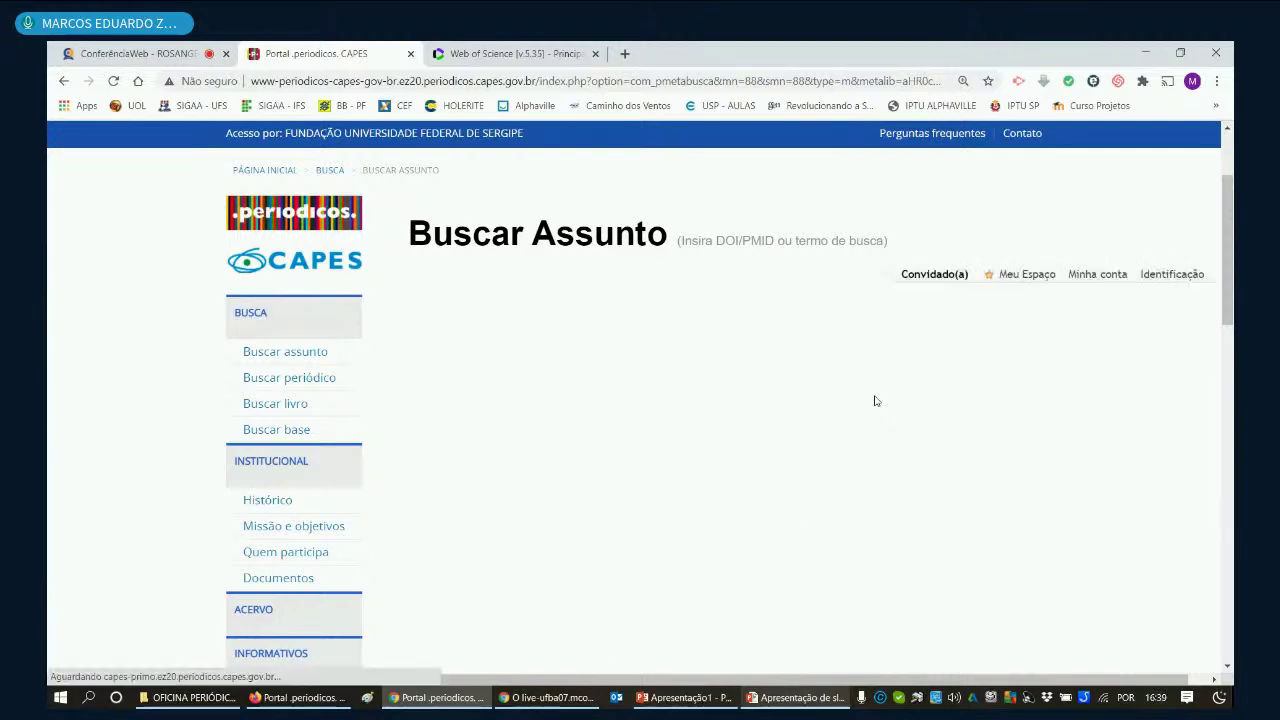
{"action": "scroll", "coordinate": [875, 401], "scroll_direction": "down", "scroll_amount": 1}
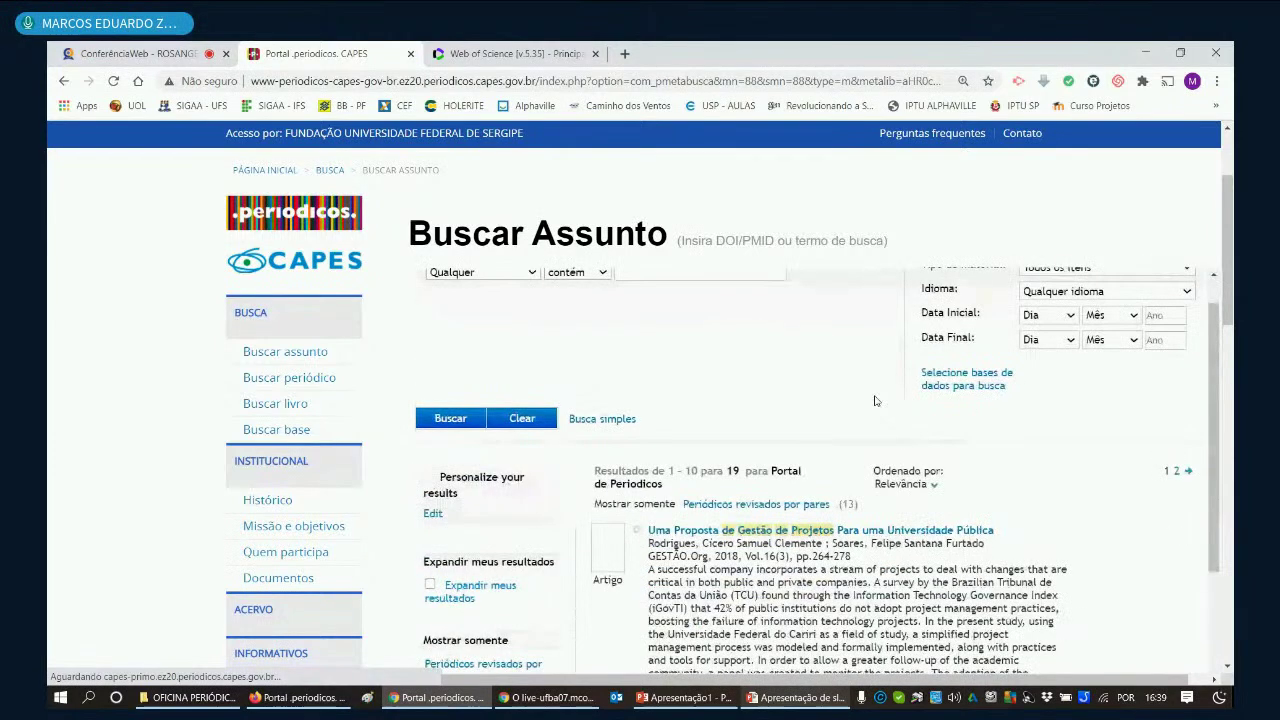
{"action": "scroll", "coordinate": [875, 401], "scroll_direction": "down", "scroll_amount": 3}
{"action": "scroll", "coordinate": [875, 401], "scroll_direction": "down", "scroll_amount": 4}
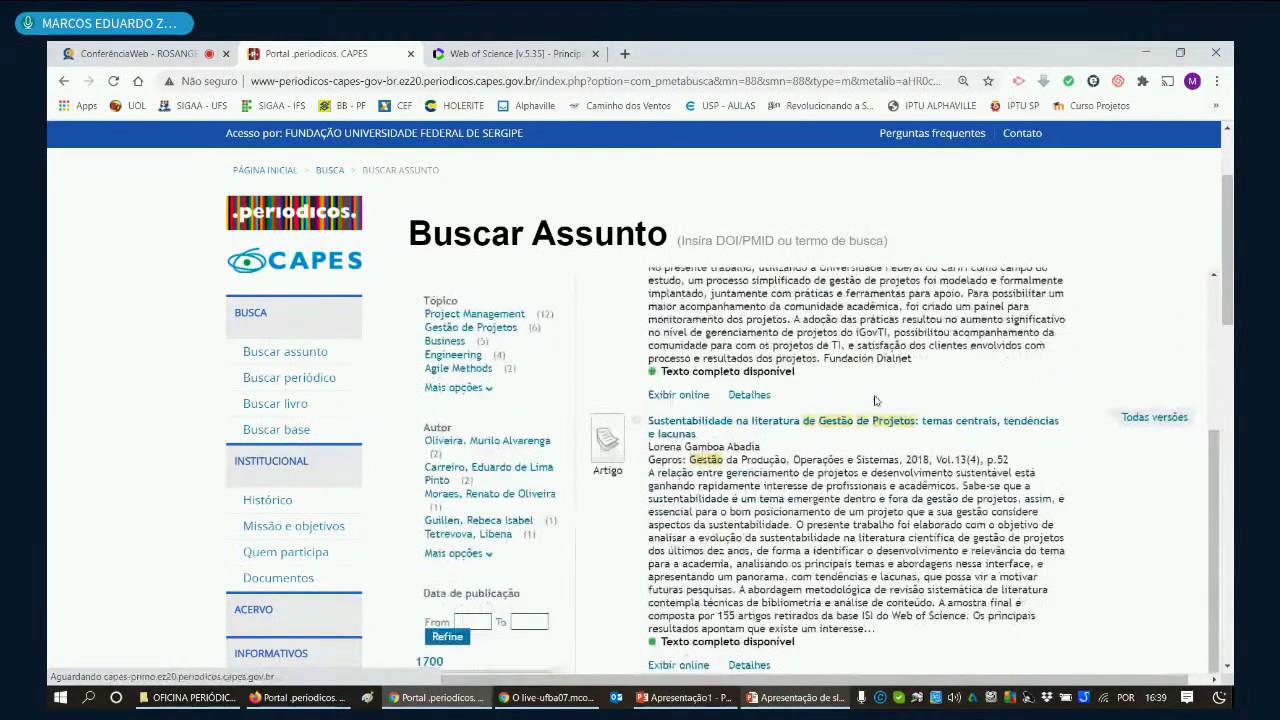
{"action": "scroll", "coordinate": [875, 401], "scroll_direction": "down", "scroll_amount": 4}
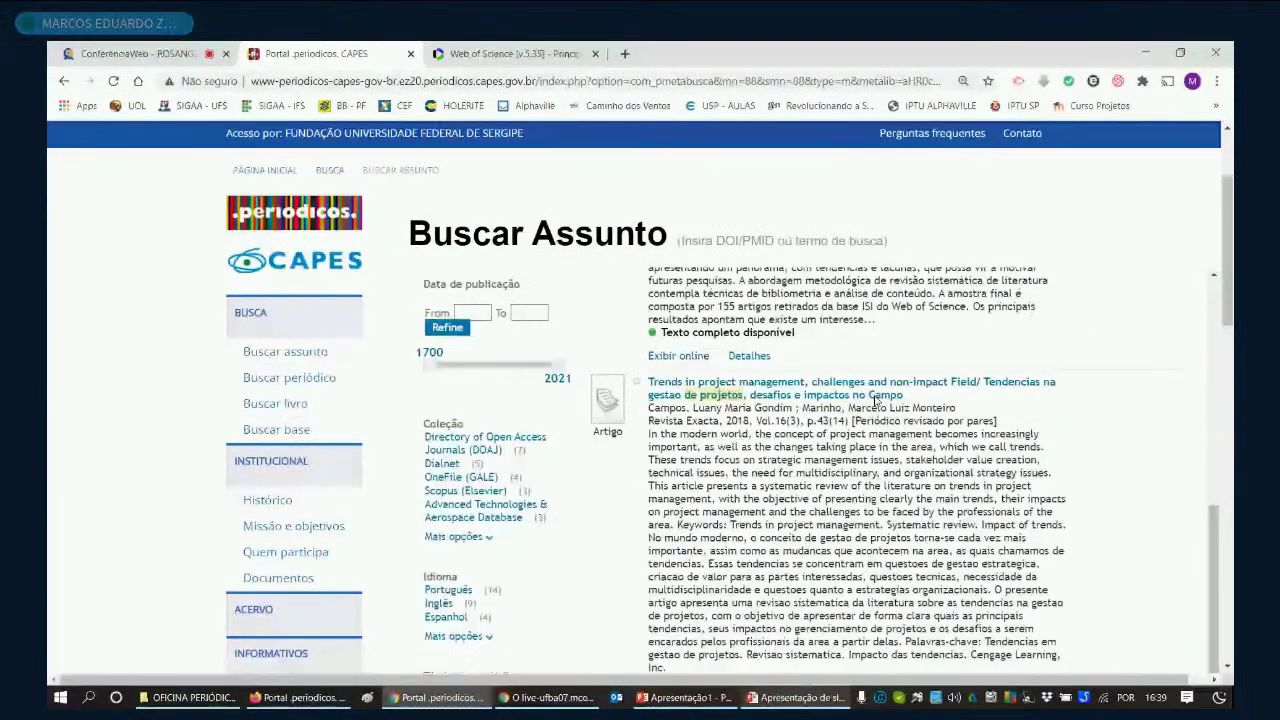
{"action": "scroll", "coordinate": [875, 401], "scroll_direction": "down", "scroll_amount": 6}
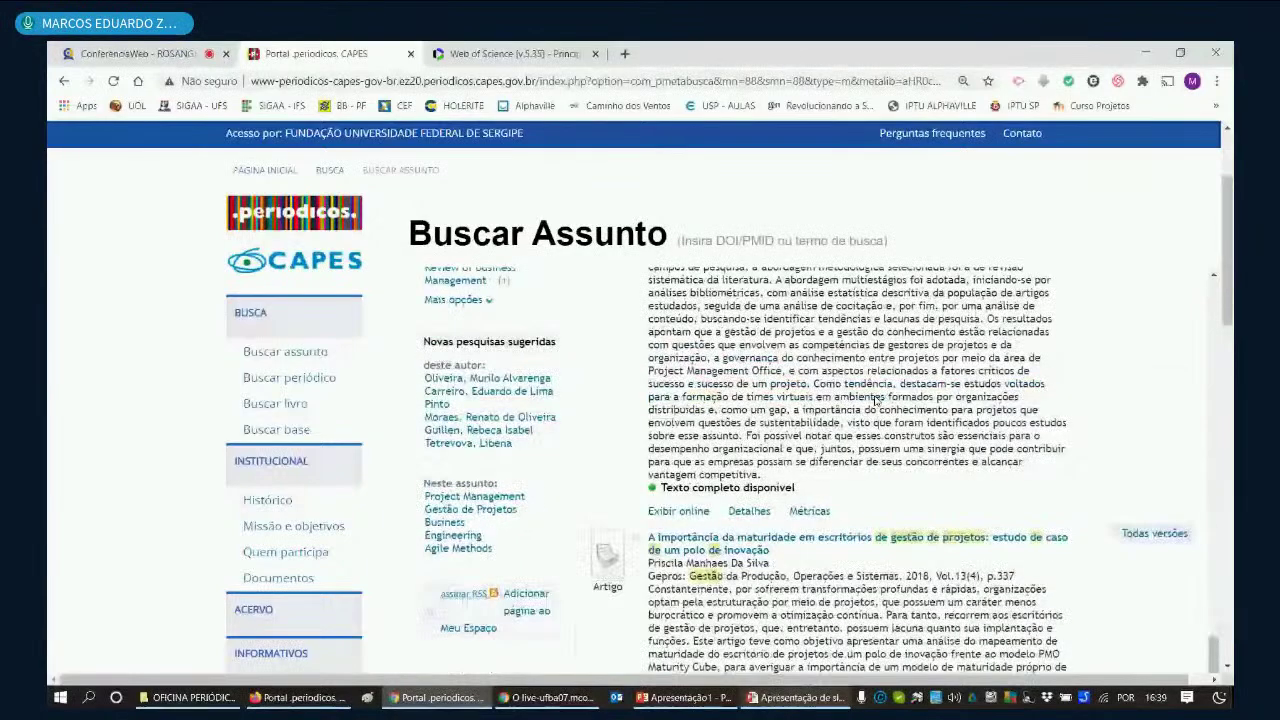
Step: Look through the remaining articles found for "gestão de projetos" and return to the search form
{"action": "scroll", "coordinate": [875, 401], "scroll_direction": "down", "scroll_amount": 10}
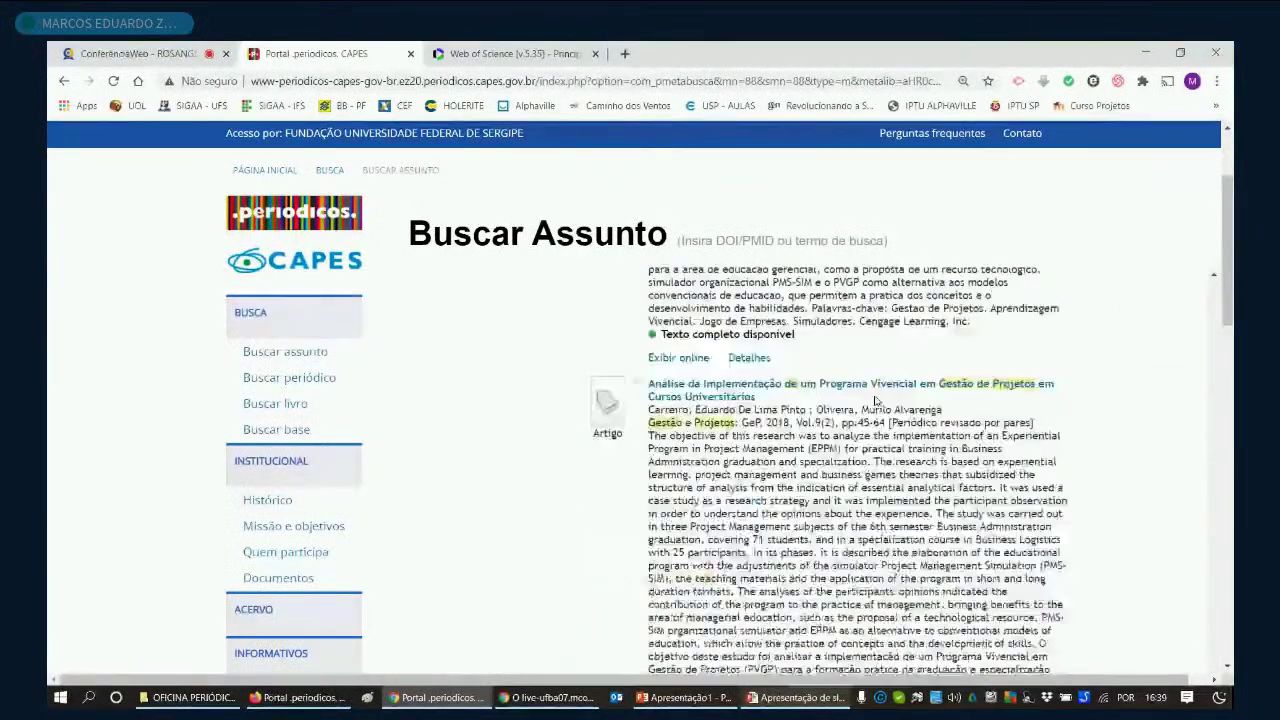
{"action": "scroll", "coordinate": [875, 401], "scroll_direction": "down", "scroll_amount": 5}
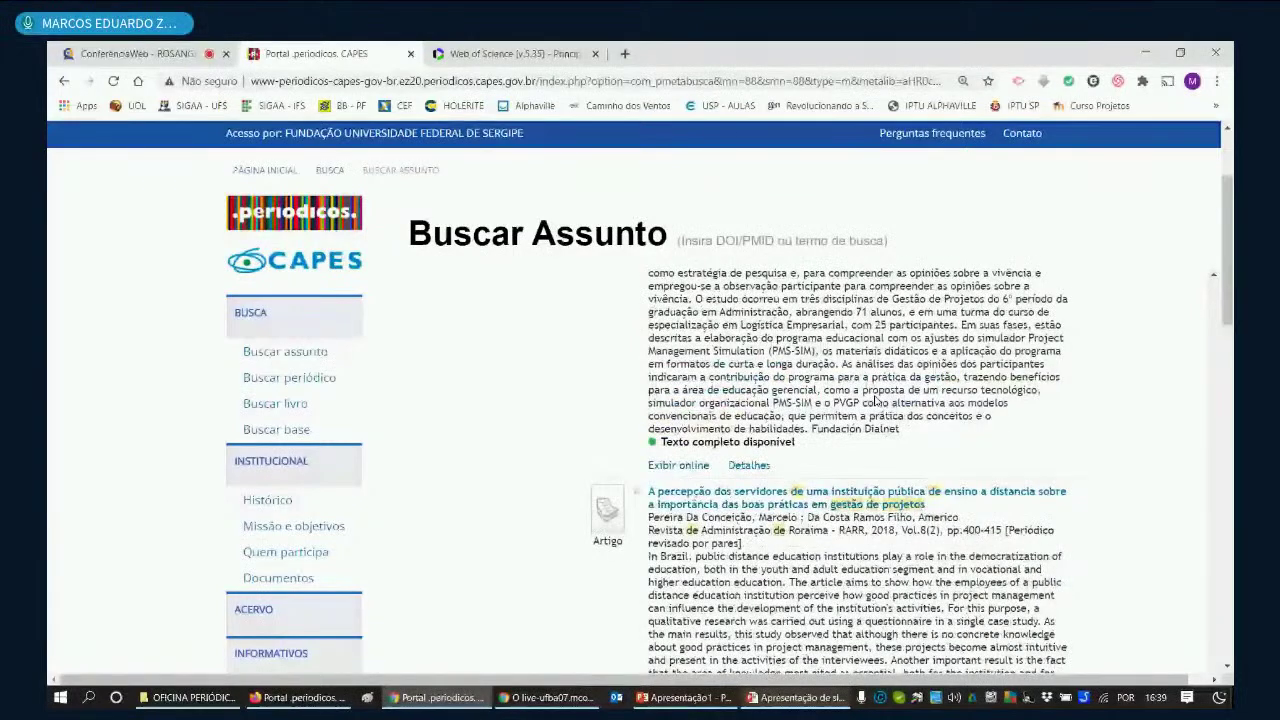
{"action": "scroll", "coordinate": [875, 401], "scroll_direction": "up", "scroll_amount": 2}
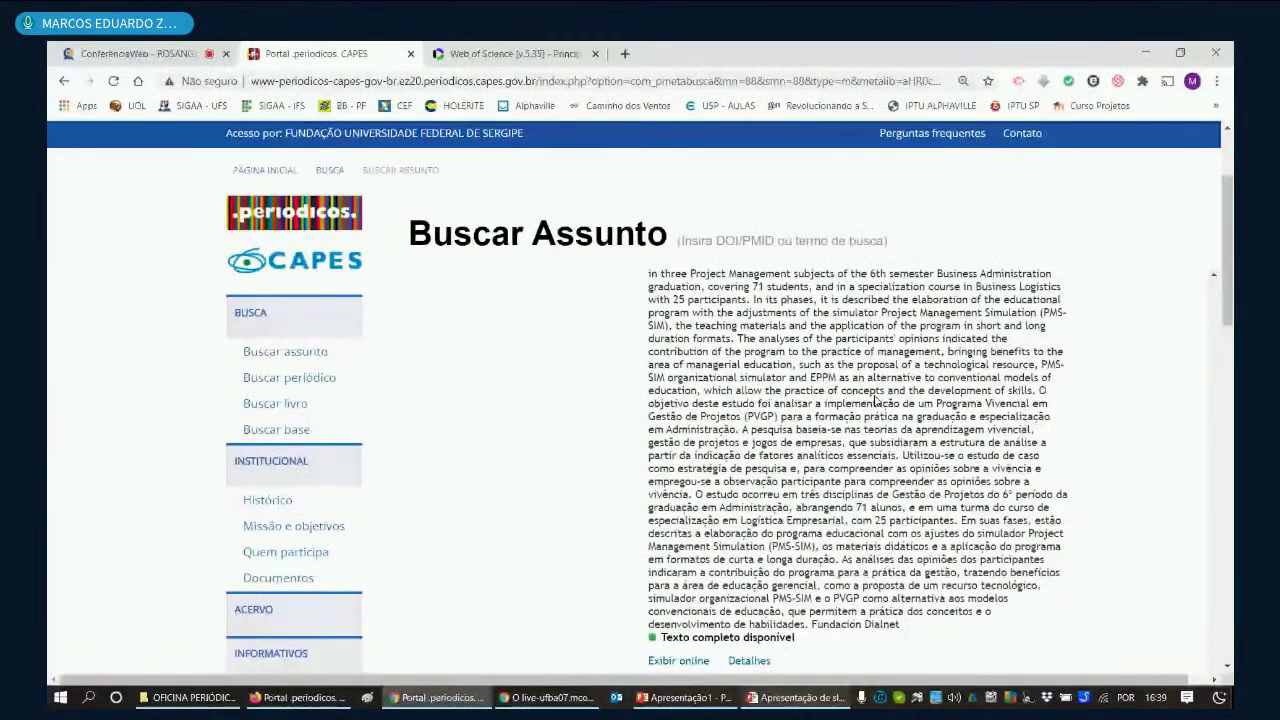
{"action": "scroll", "coordinate": [875, 401], "scroll_direction": "up", "scroll_amount": 3}
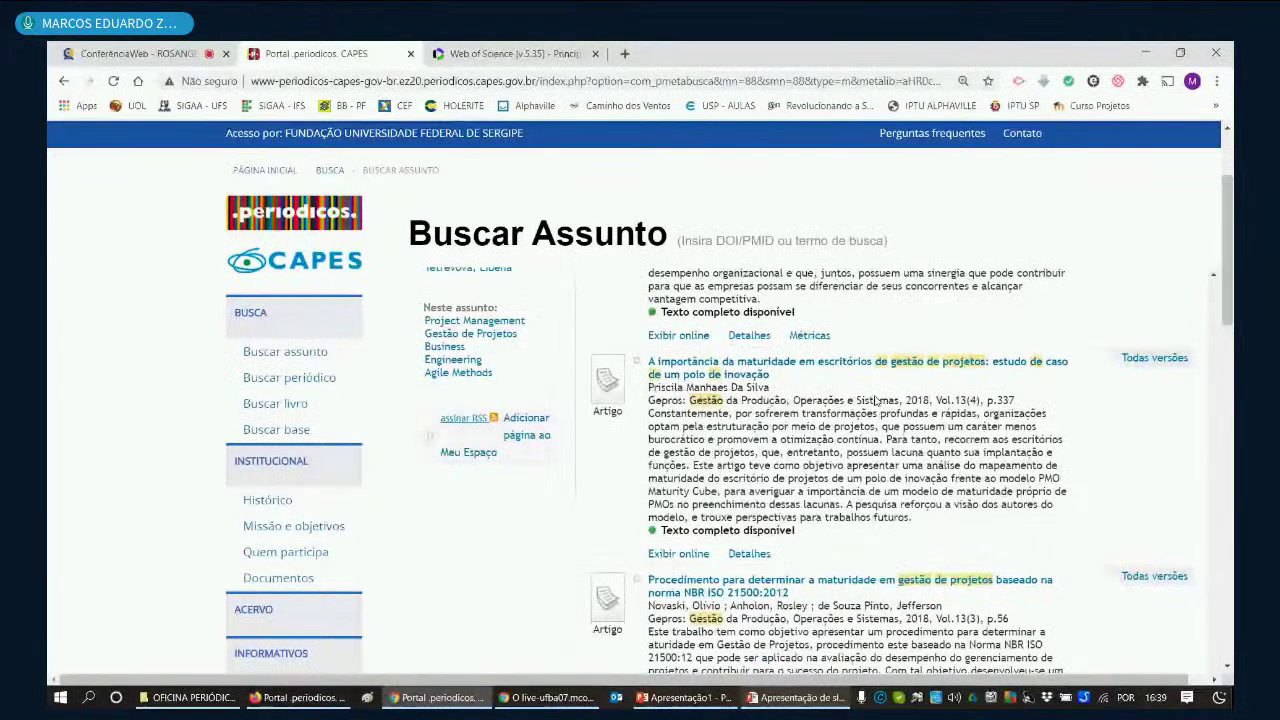
{"action": "scroll", "coordinate": [875, 401], "scroll_direction": "up", "scroll_amount": 5}
{"action": "scroll", "coordinate": [875, 401], "scroll_direction": "down", "scroll_amount": 5}
{"action": "scroll", "coordinate": [875, 401], "scroll_direction": "up", "scroll_amount": 5}
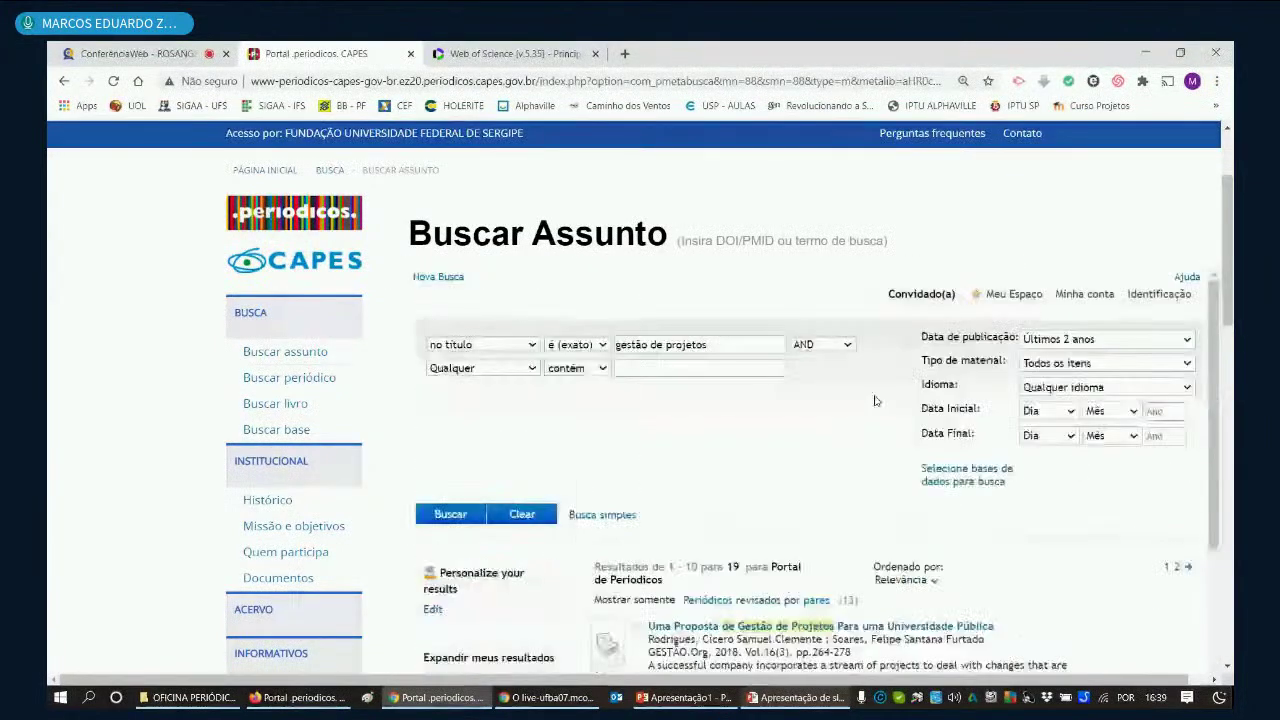
Step: Change the first title condition to the term "projetos ágeis" with the match type contém
{"action": "left_click_drag", "start_coordinate": [708, 344], "coordinate": [563, 341]}
{"action": "type", "text": "pto"}
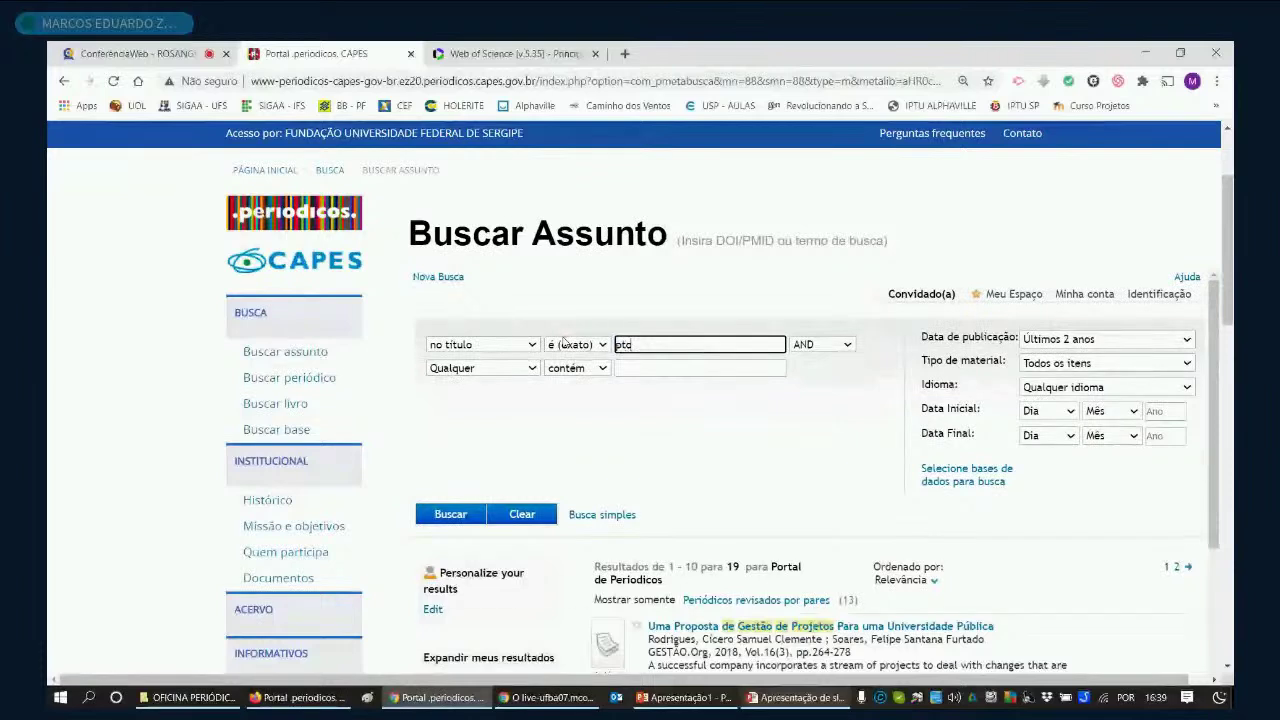
{"action": "key", "text": "BackSpace"}
{"action": "key", "text": "BackSpace"}
{"action": "type", "text": "ro"}
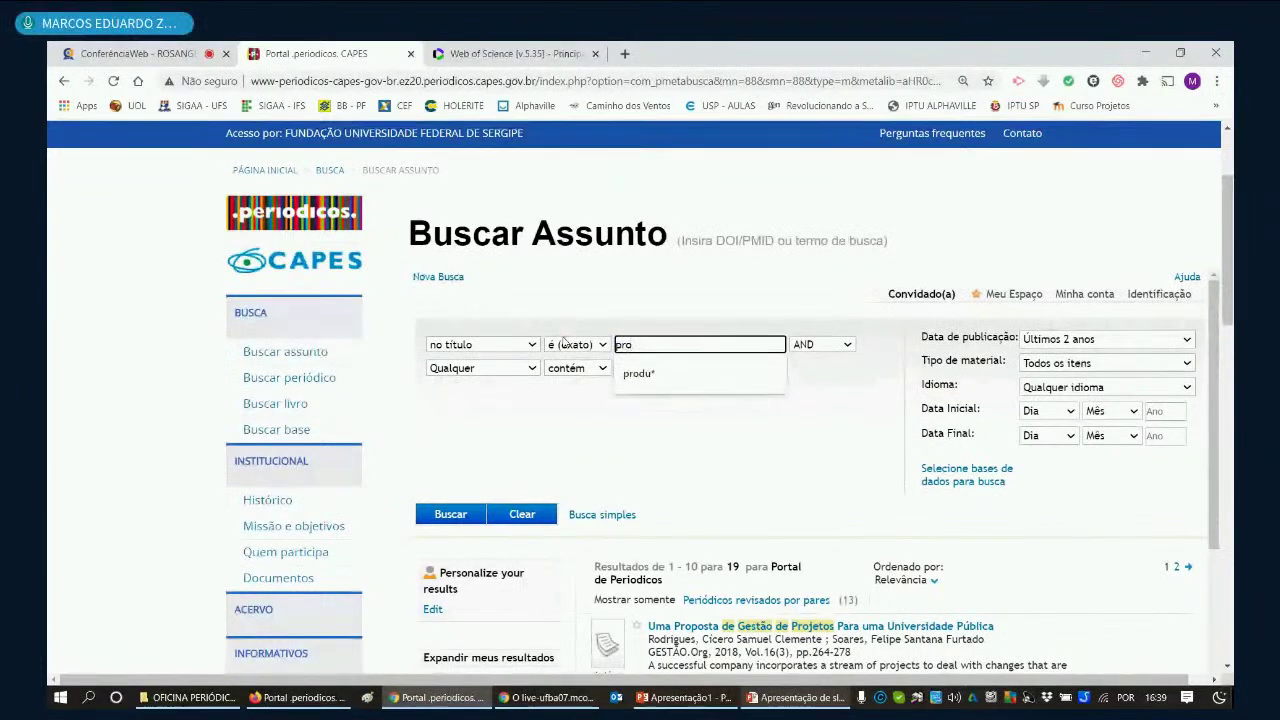
{"action": "type", "text": "jetos á"}
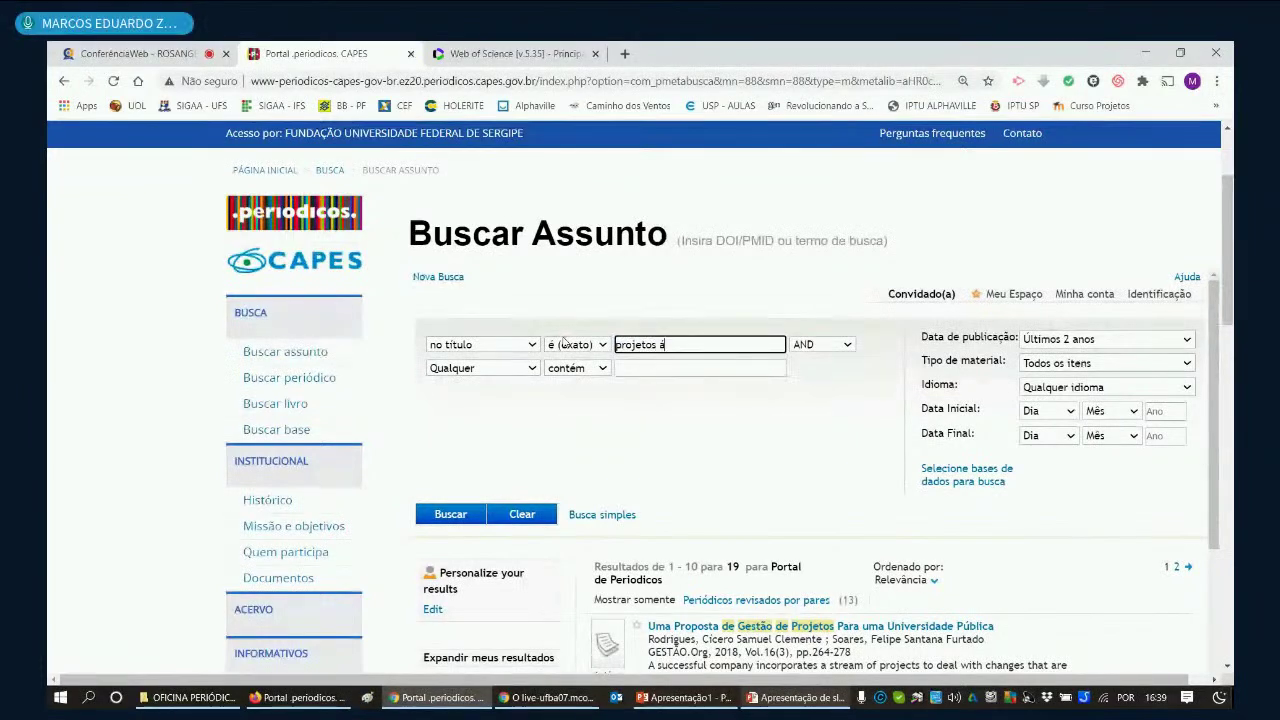
{"action": "type", "text": "geis"}
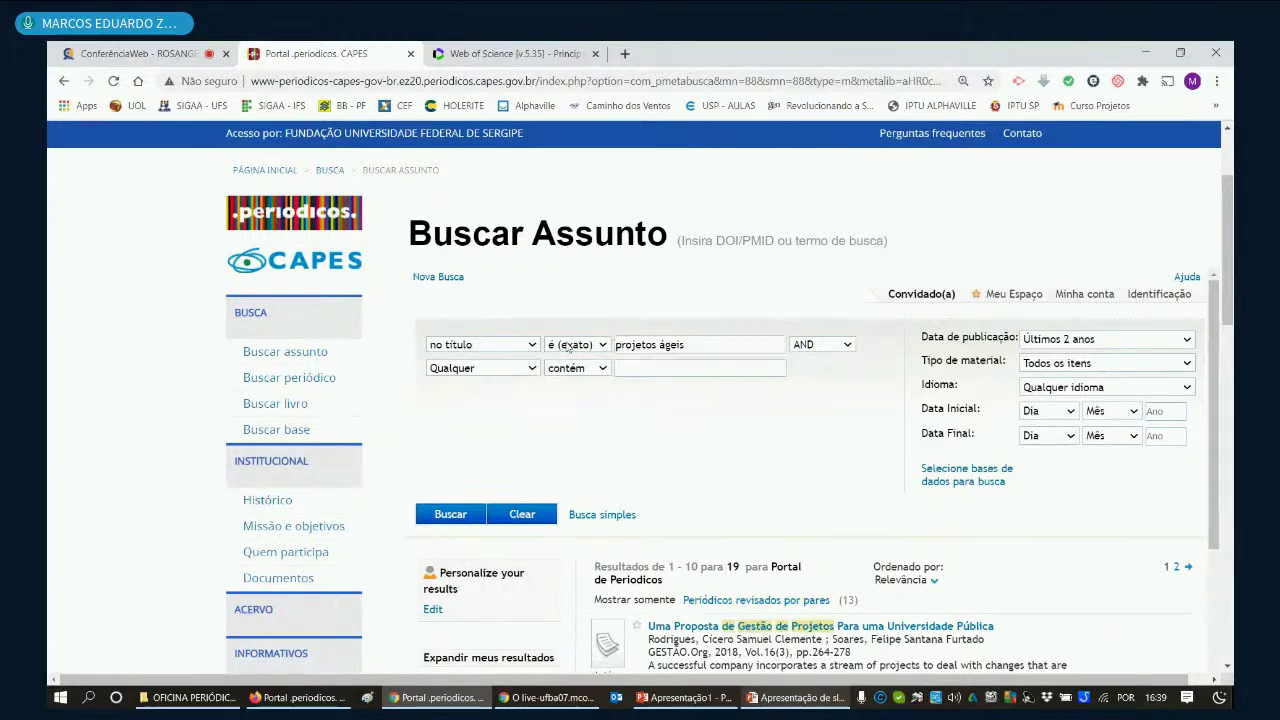
{"action": "left_click", "coordinate": [556, 380]}
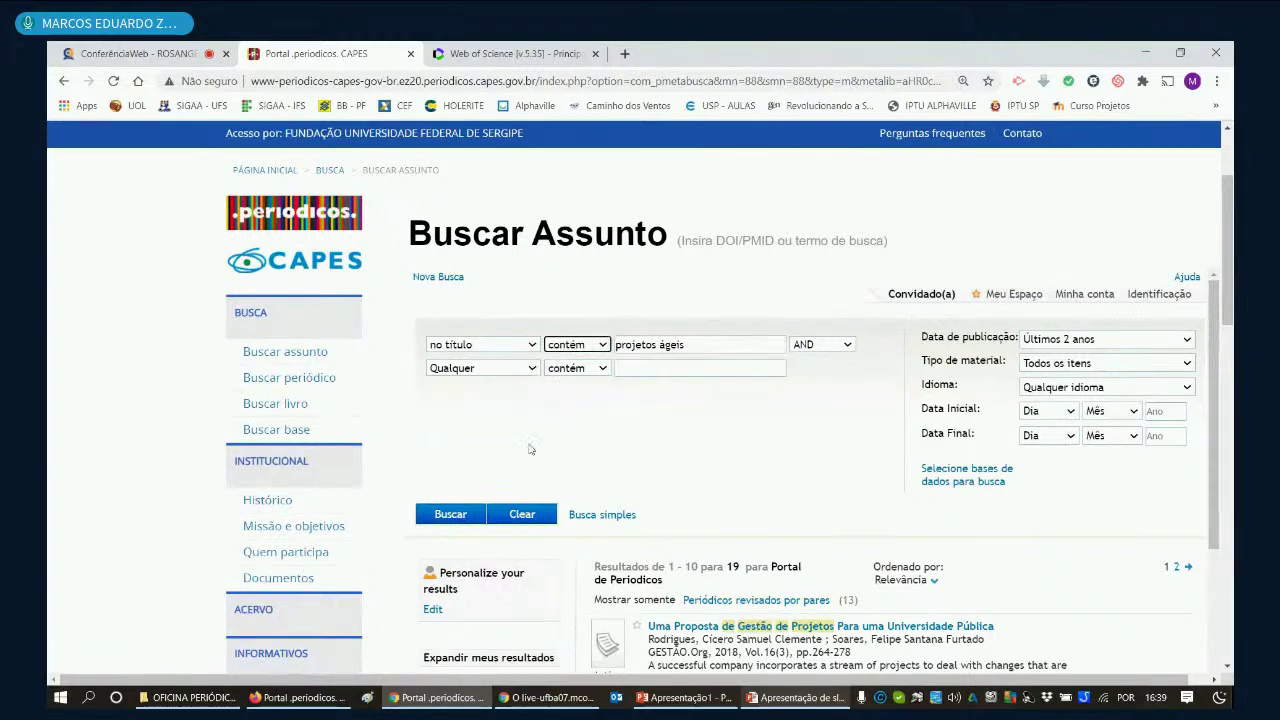
Step: Run the "projetos ágeis" search and look through the resulting records
{"action": "left_click", "coordinate": [455, 512]}
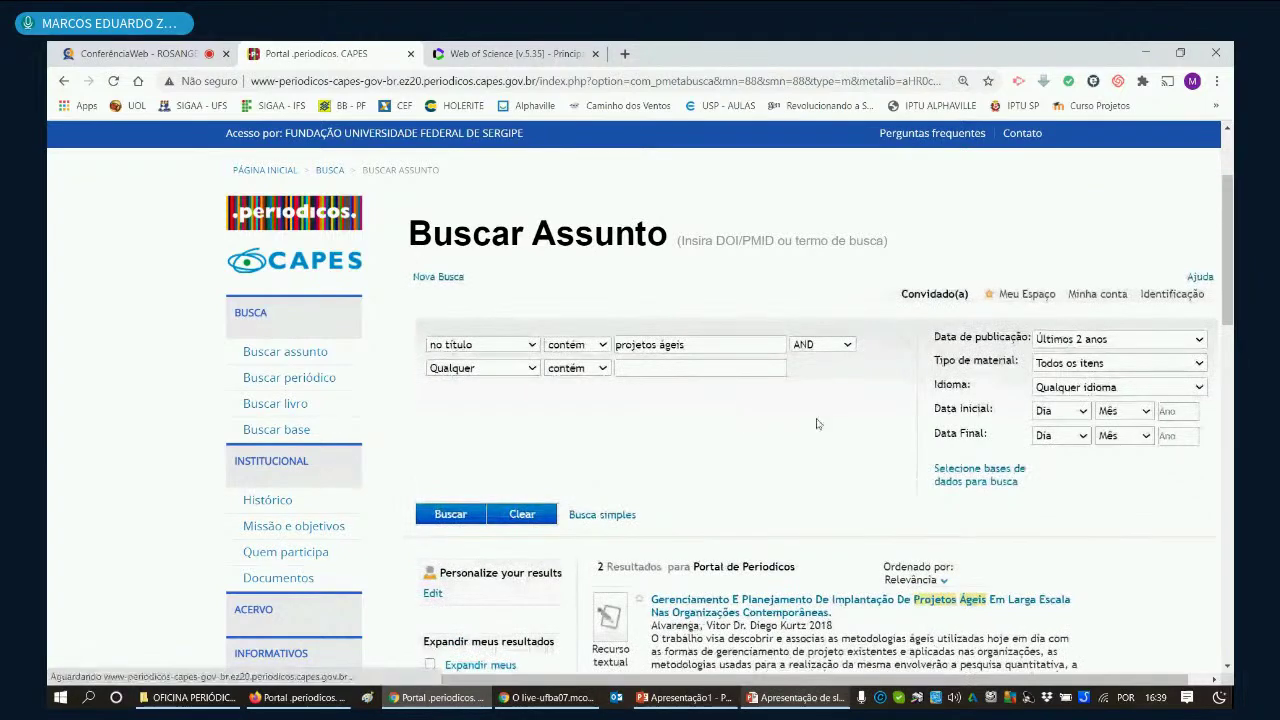
{"action": "scroll", "coordinate": [816, 424], "scroll_direction": "down", "scroll_amount": 4}
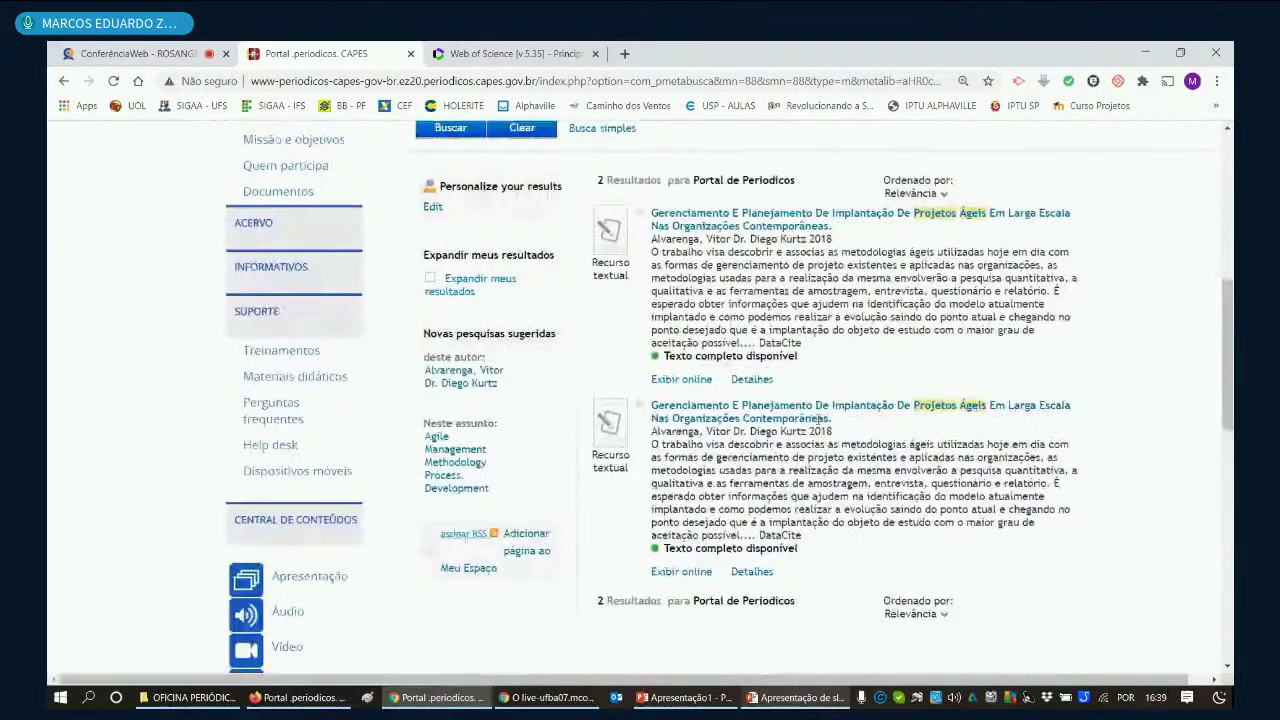
{"action": "scroll", "coordinate": [817, 427], "scroll_direction": "up", "scroll_amount": 1}
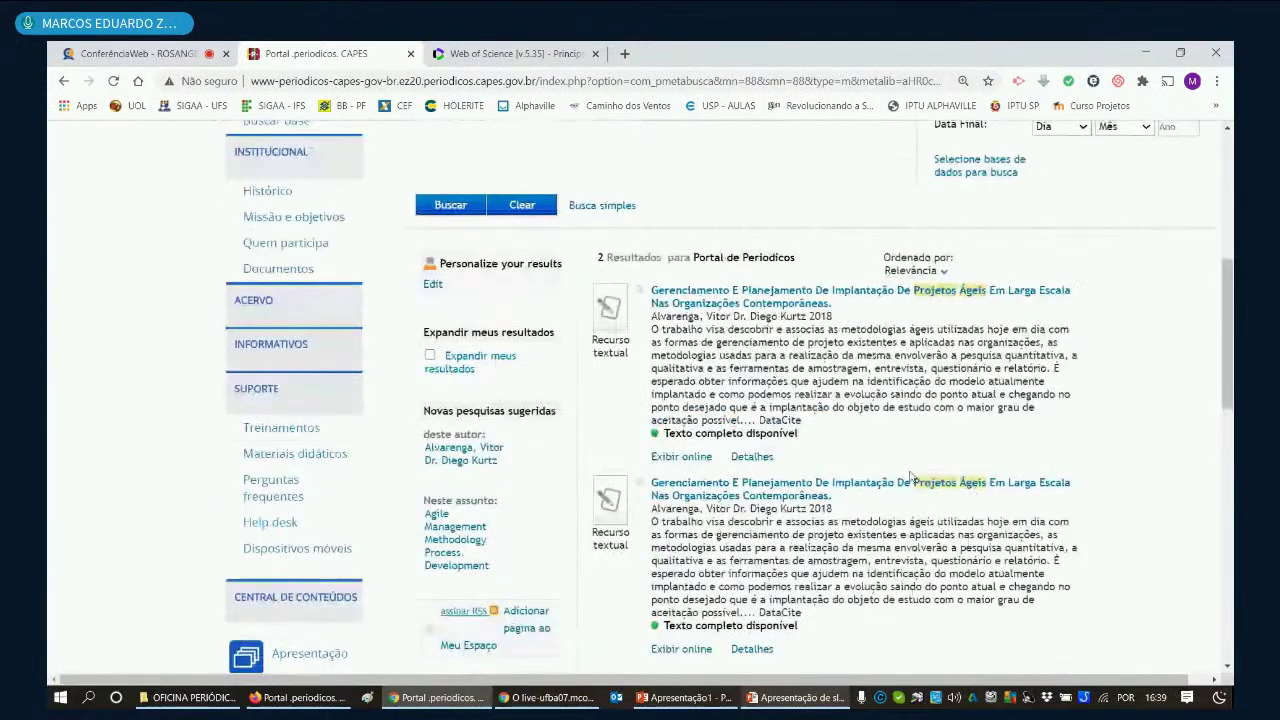
{"action": "scroll", "coordinate": [895, 486], "scroll_direction": "up", "scroll_amount": 3}
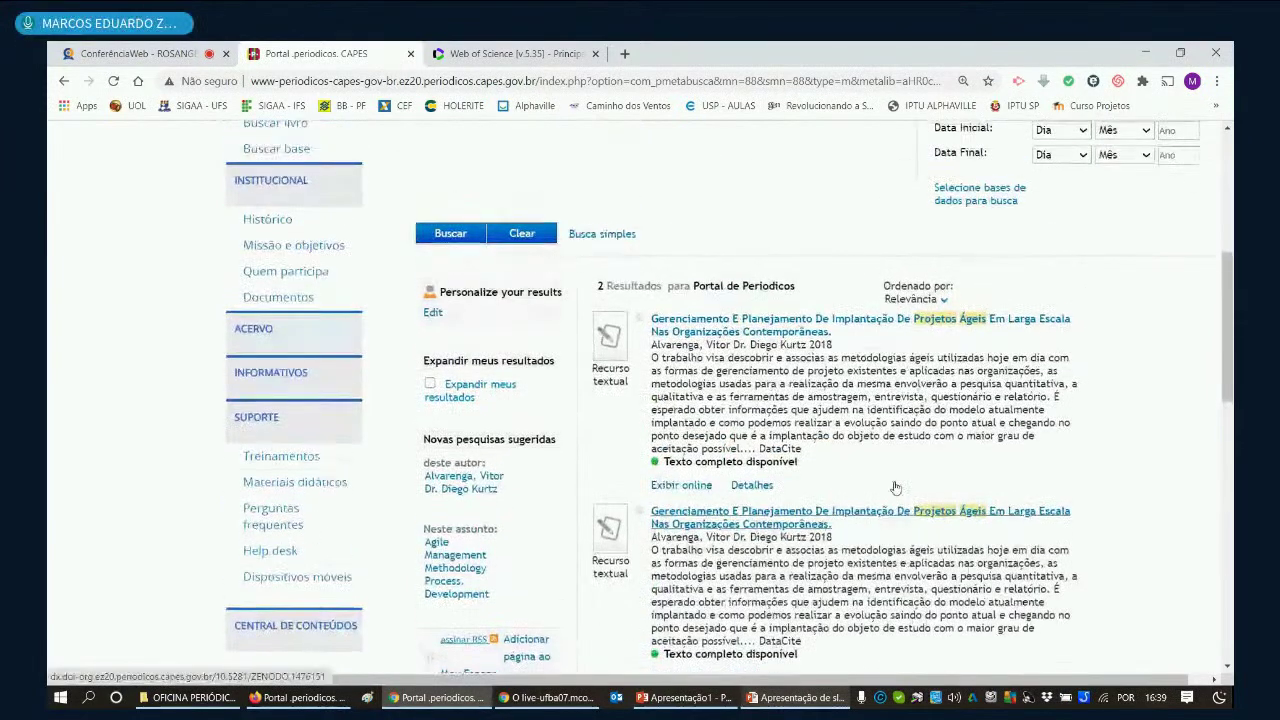
Step: Widen the publication date to Últimos 10 anos and run the search again
{"action": "scroll", "coordinate": [895, 486], "scroll_direction": "up", "scroll_amount": 2}
{"action": "left_click", "coordinate": [1118, 493]}
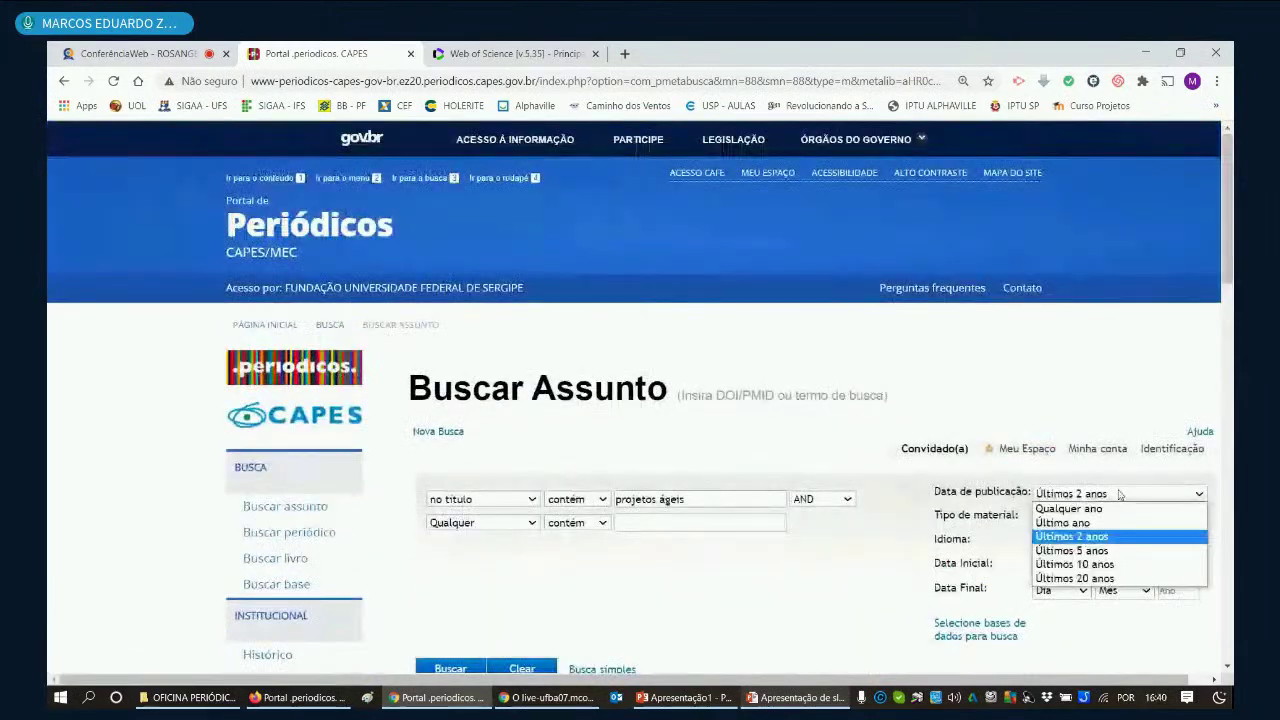
{"action": "left_click", "coordinate": [1100, 566]}
{"action": "scroll", "coordinate": [450, 590], "scroll_direction": "down", "scroll_amount": 1}
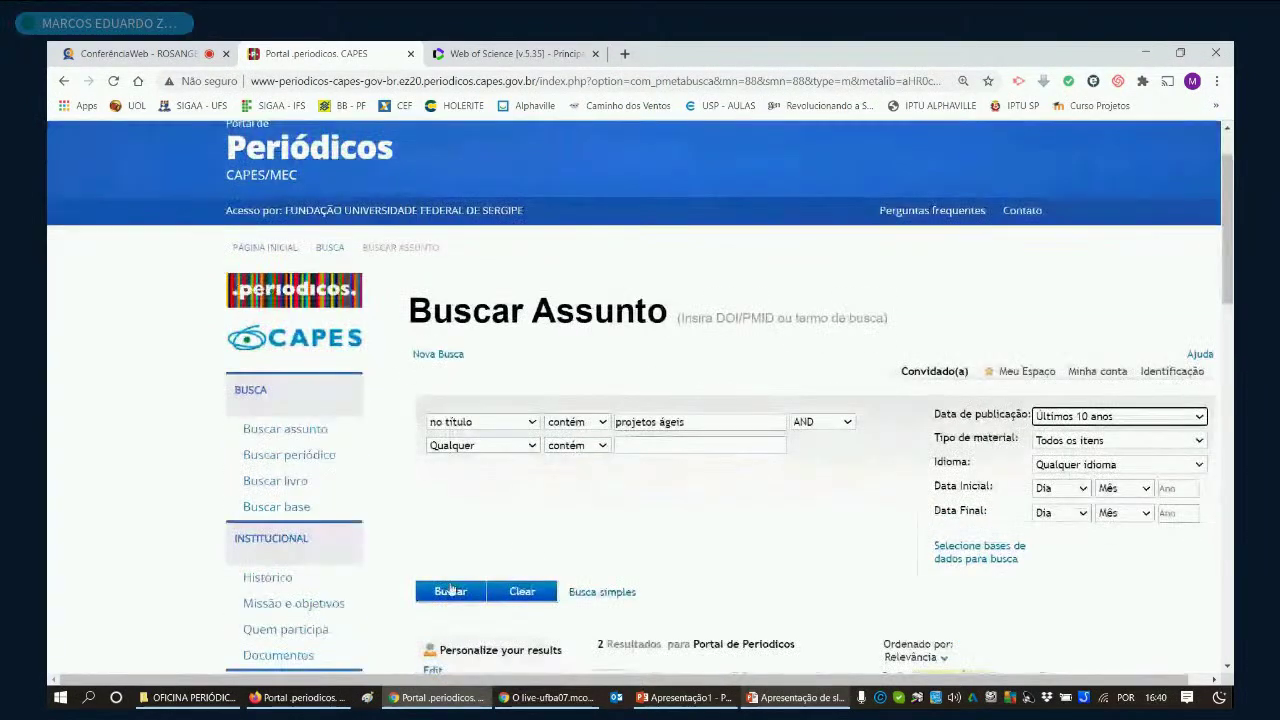
{"action": "left_click", "coordinate": [450, 591]}
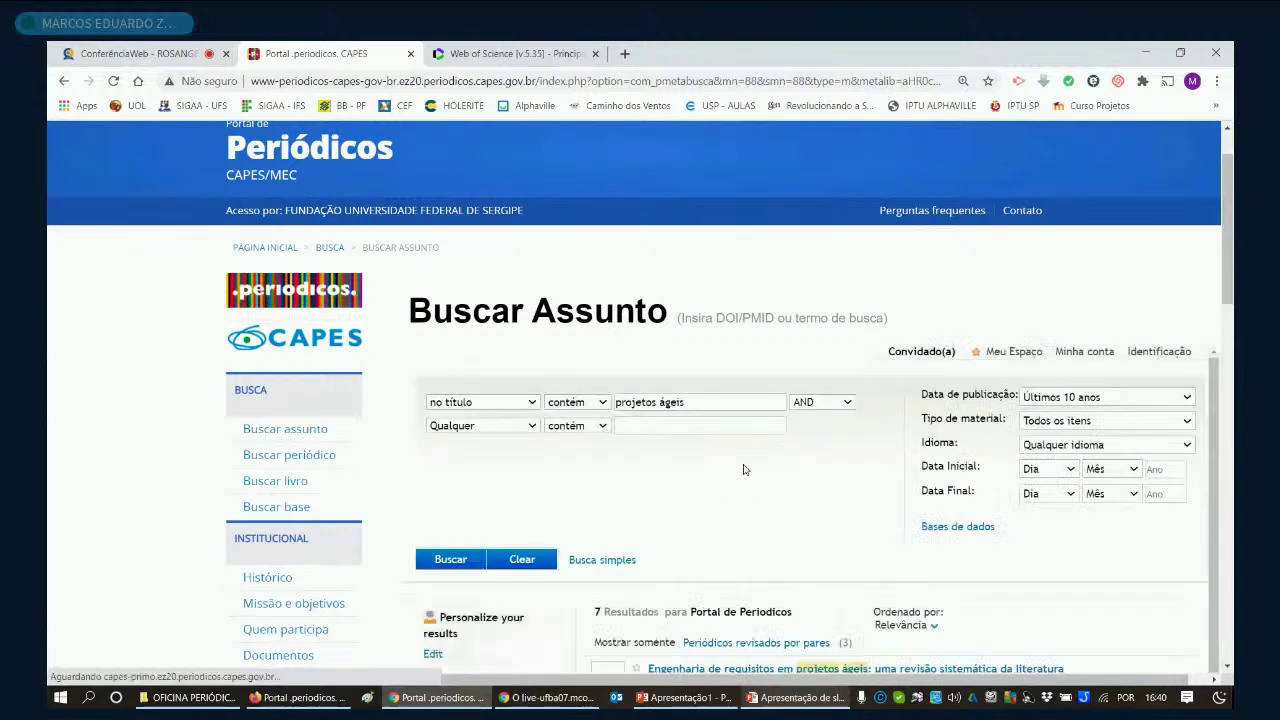
Step: Examine the articles found and the refinement options for peer-reviewed journals, resource type, topic, author and publication date
{"action": "scroll", "coordinate": [743, 469], "scroll_direction": "down", "scroll_amount": 3}
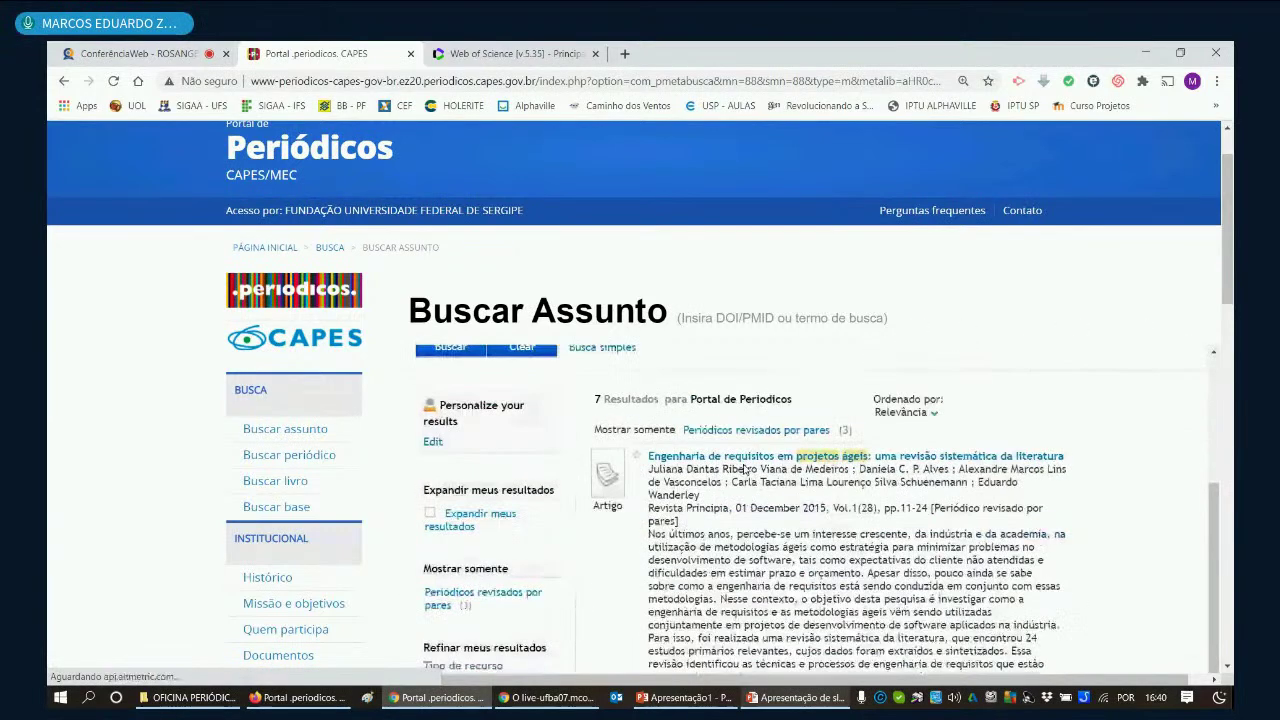
{"action": "scroll", "coordinate": [743, 469], "scroll_direction": "down", "scroll_amount": 5}
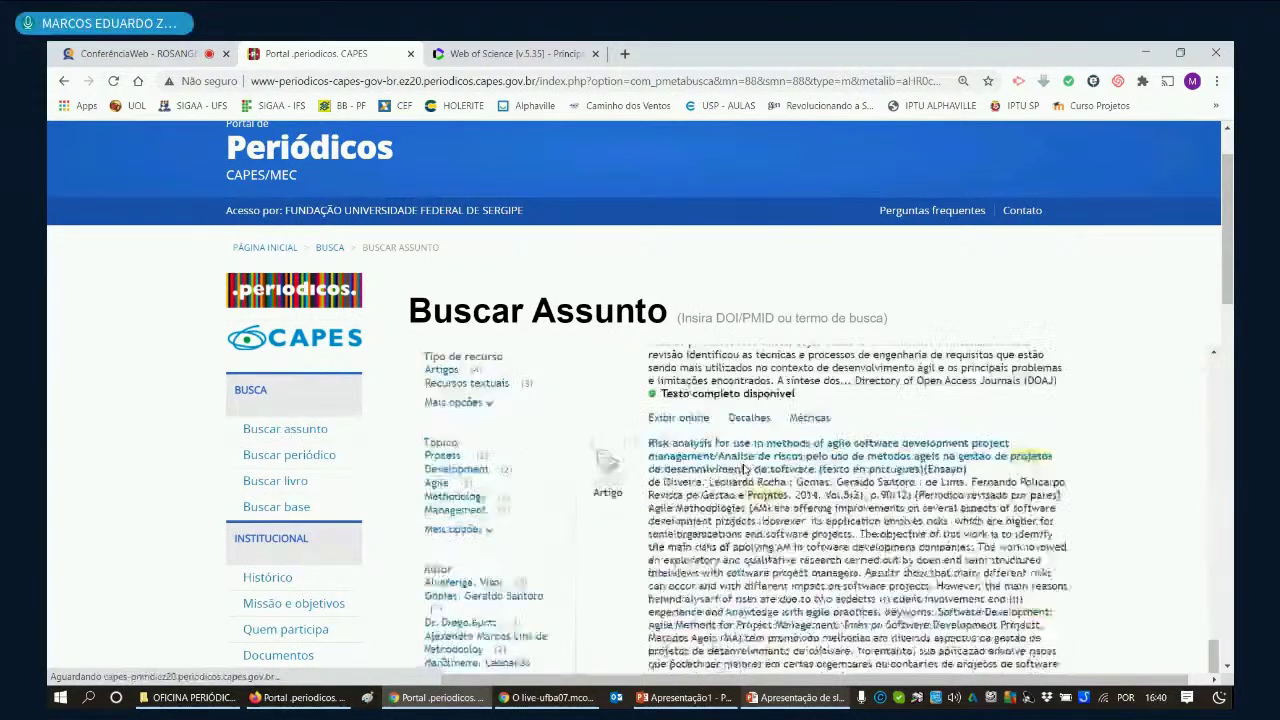
{"action": "scroll", "coordinate": [743, 469], "scroll_direction": "down", "scroll_amount": 2}
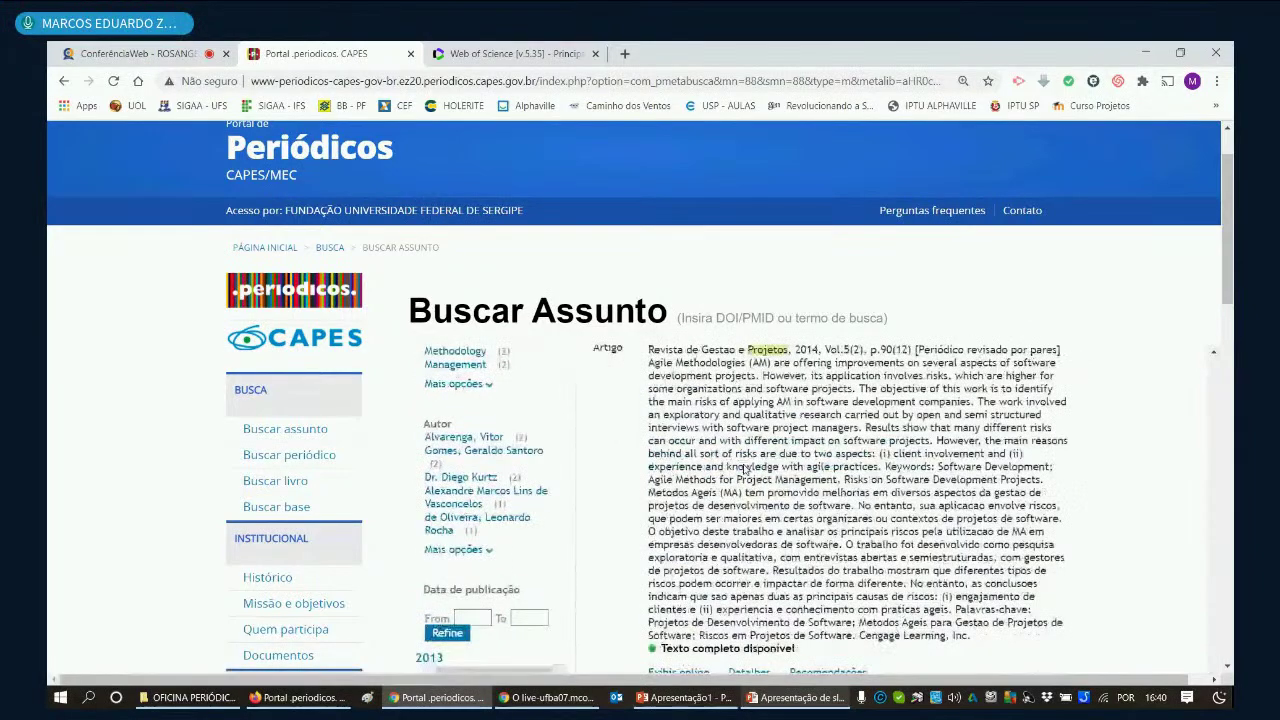
{"action": "scroll", "coordinate": [743, 469], "scroll_direction": "up", "scroll_amount": 2}
{"action": "scroll", "coordinate": [743, 469], "scroll_direction": "up", "scroll_amount": 3}
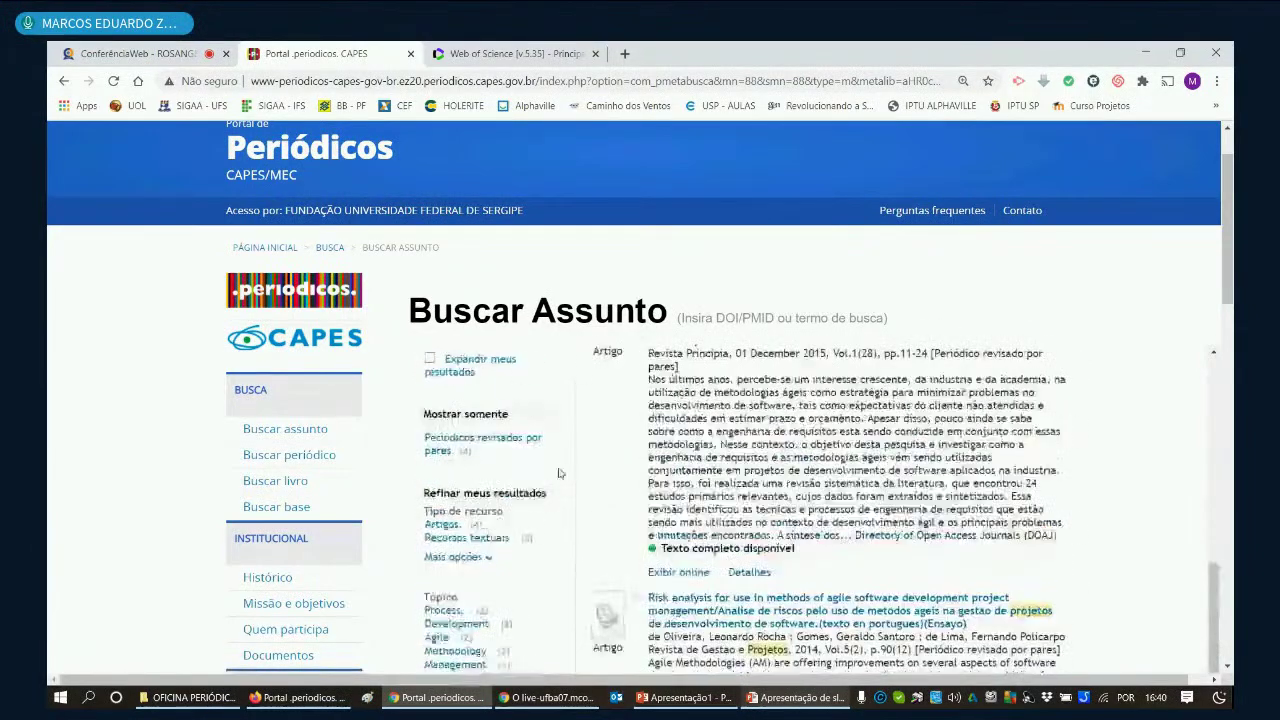
{"action": "scroll", "coordinate": [491, 420], "scroll_direction": "down", "scroll_amount": 3}
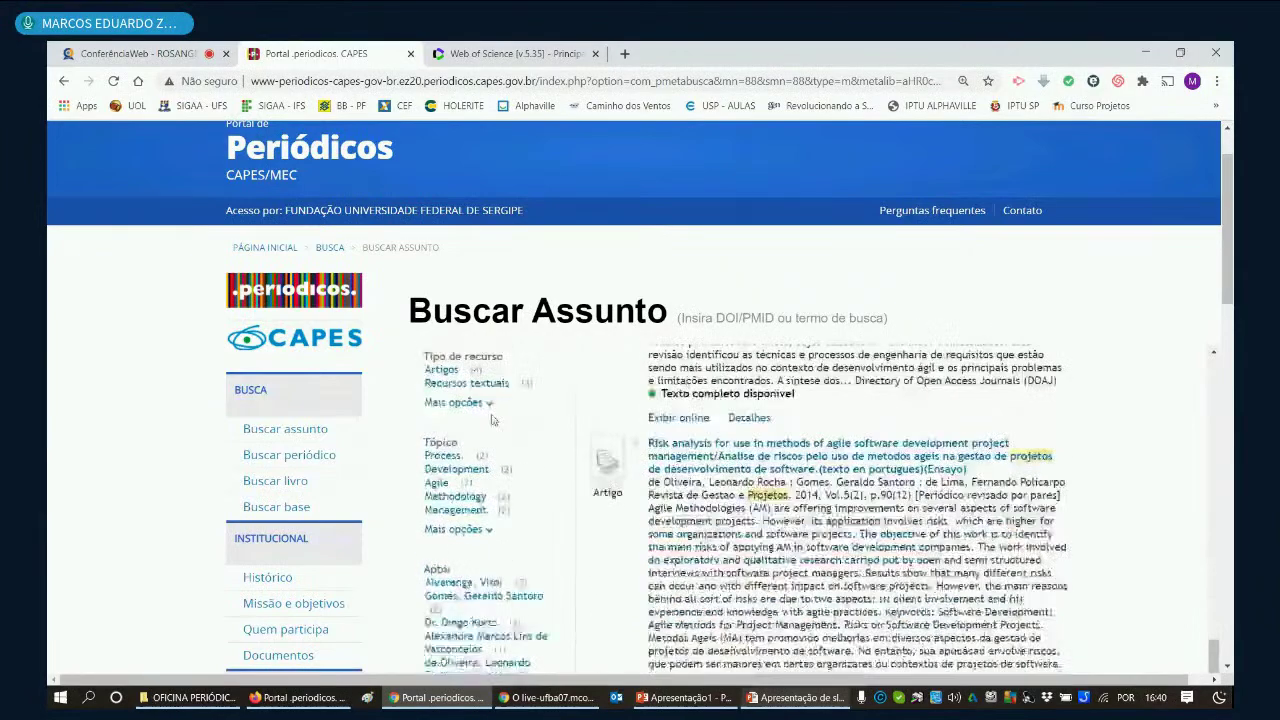
{"action": "scroll", "coordinate": [491, 420], "scroll_direction": "up", "scroll_amount": 3}
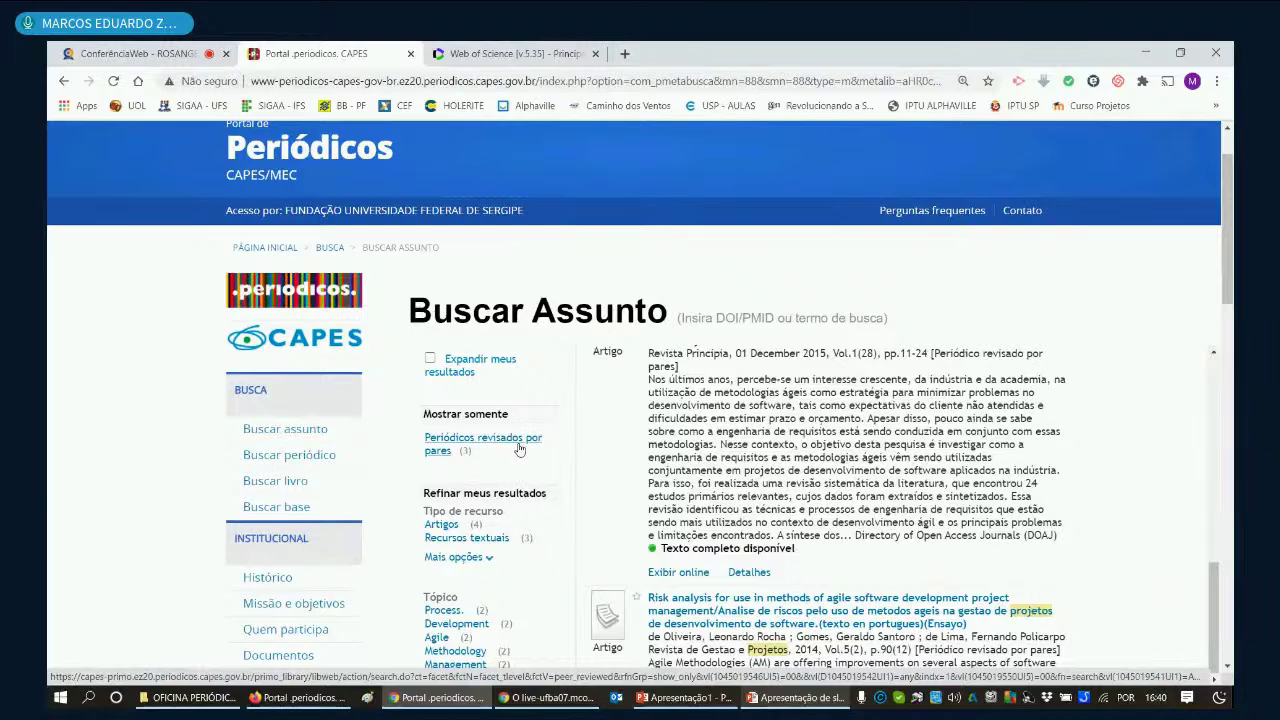
{"action": "scroll", "coordinate": [519, 449], "scroll_direction": "down", "scroll_amount": 1}
{"action": "scroll", "coordinate": [519, 449], "scroll_direction": "down", "scroll_amount": 1}
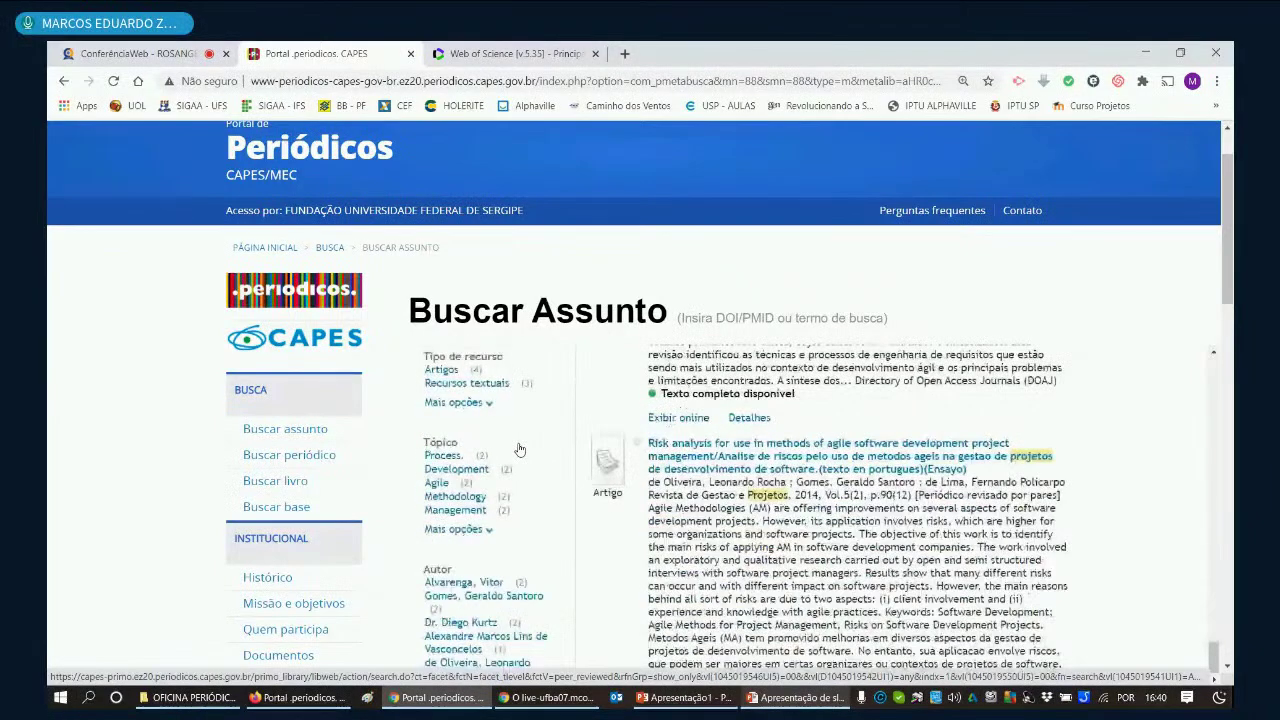
{"action": "scroll", "coordinate": [519, 449], "scroll_direction": "down", "scroll_amount": 1}
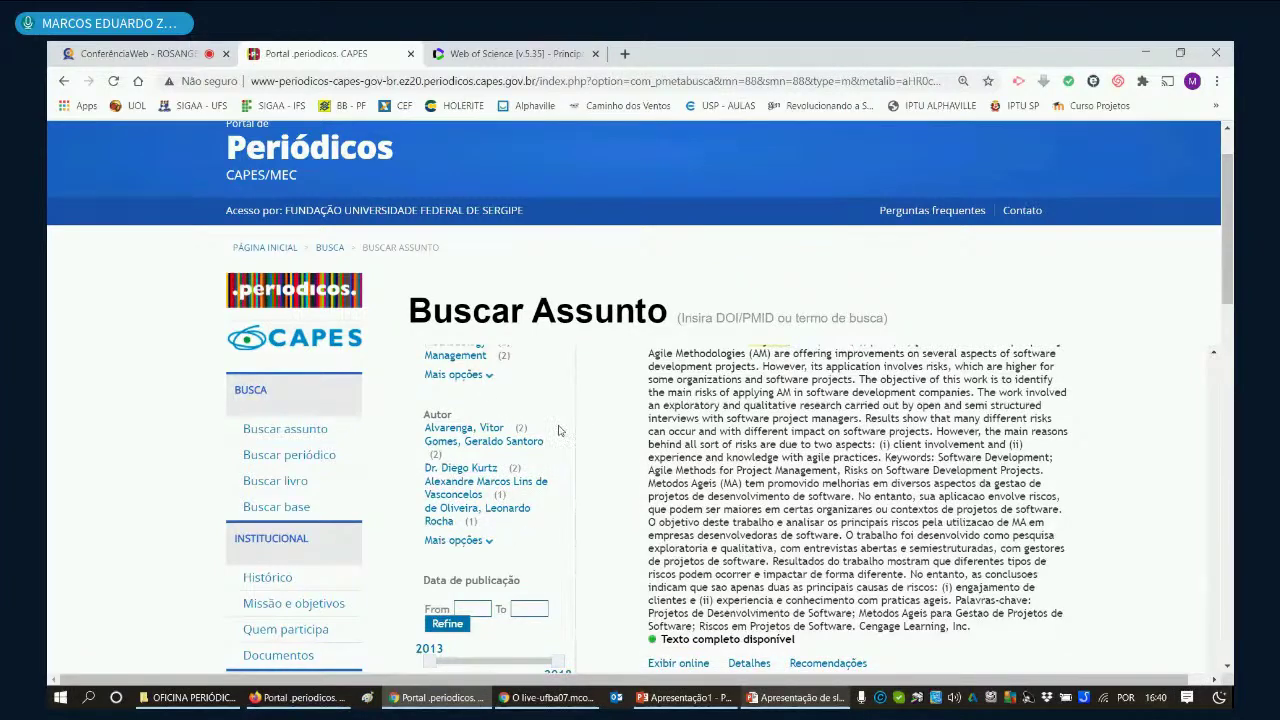
{"action": "scroll", "coordinate": [559, 430], "scroll_direction": "down", "scroll_amount": 1}
{"action": "scroll", "coordinate": [737, 466], "scroll_direction": "down", "scroll_amount": 1}
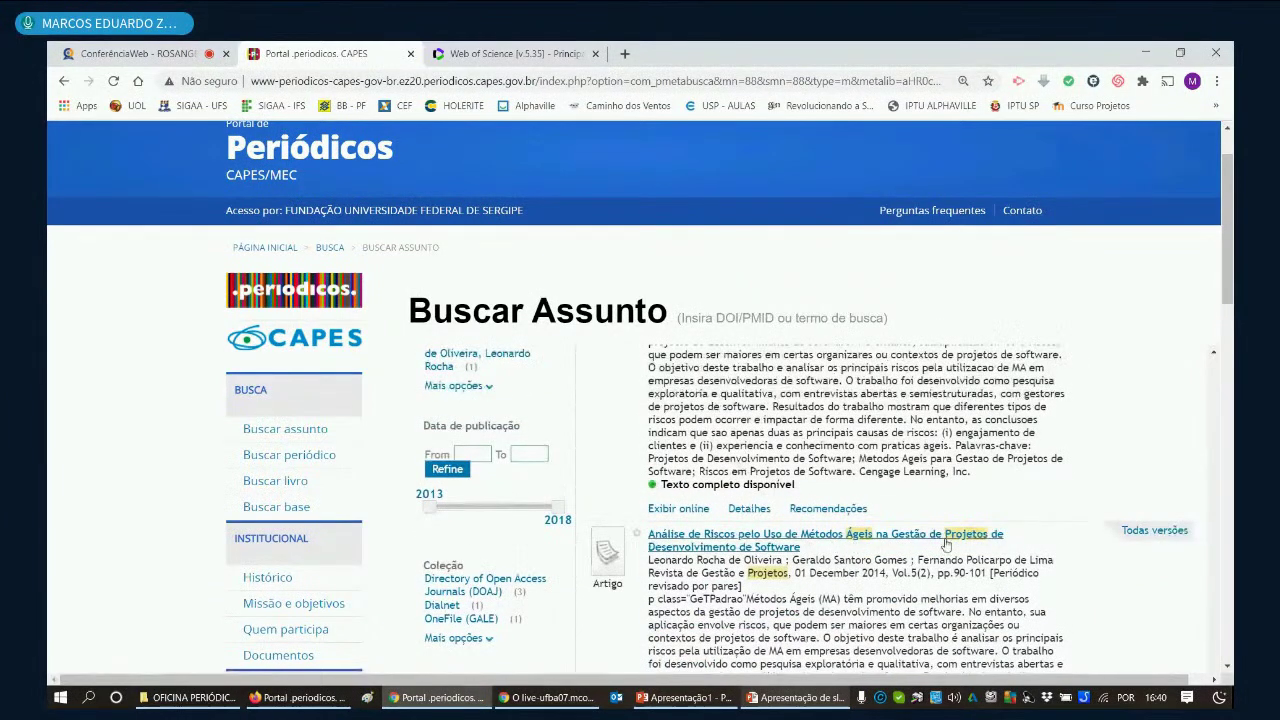
Step: Look through the remaining "projetos ágeis" results along with the collection and journal title filters
{"action": "scroll", "coordinate": [893, 572], "scroll_direction": "up", "scroll_amount": 1}
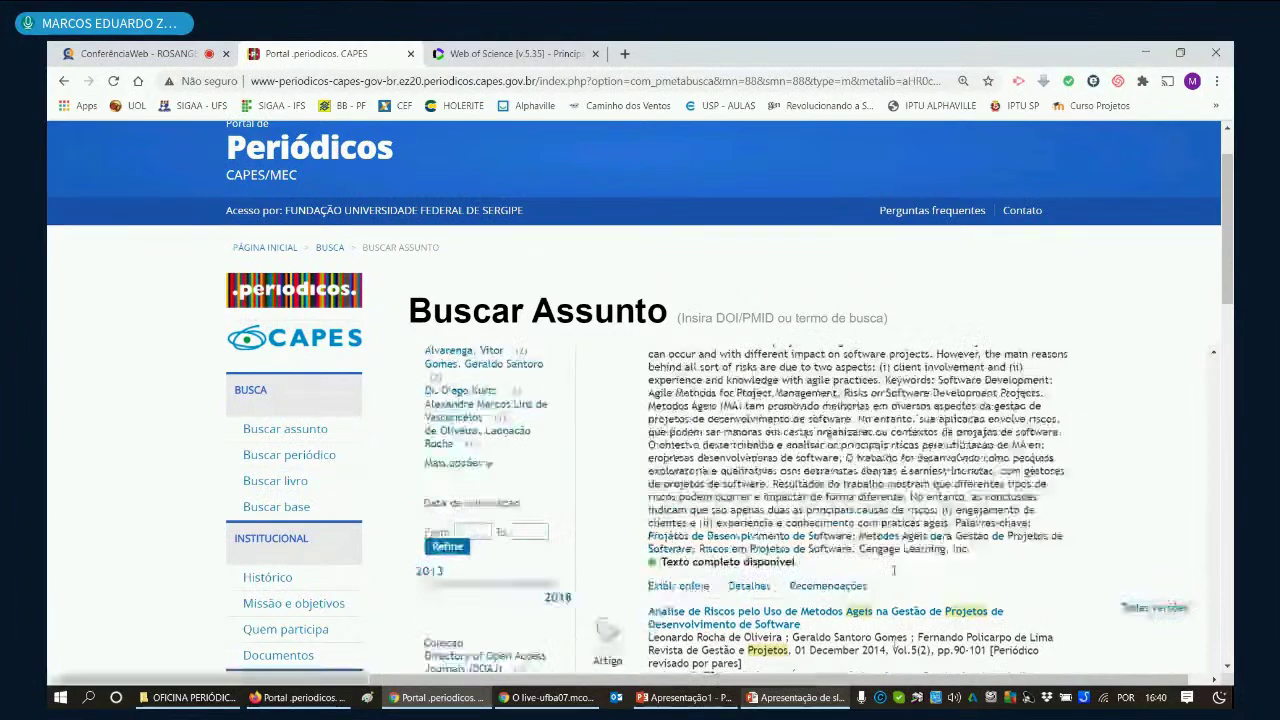
{"action": "scroll", "coordinate": [893, 572], "scroll_direction": "down", "scroll_amount": 1}
{"action": "scroll", "coordinate": [893, 572], "scroll_direction": "down", "scroll_amount": 1}
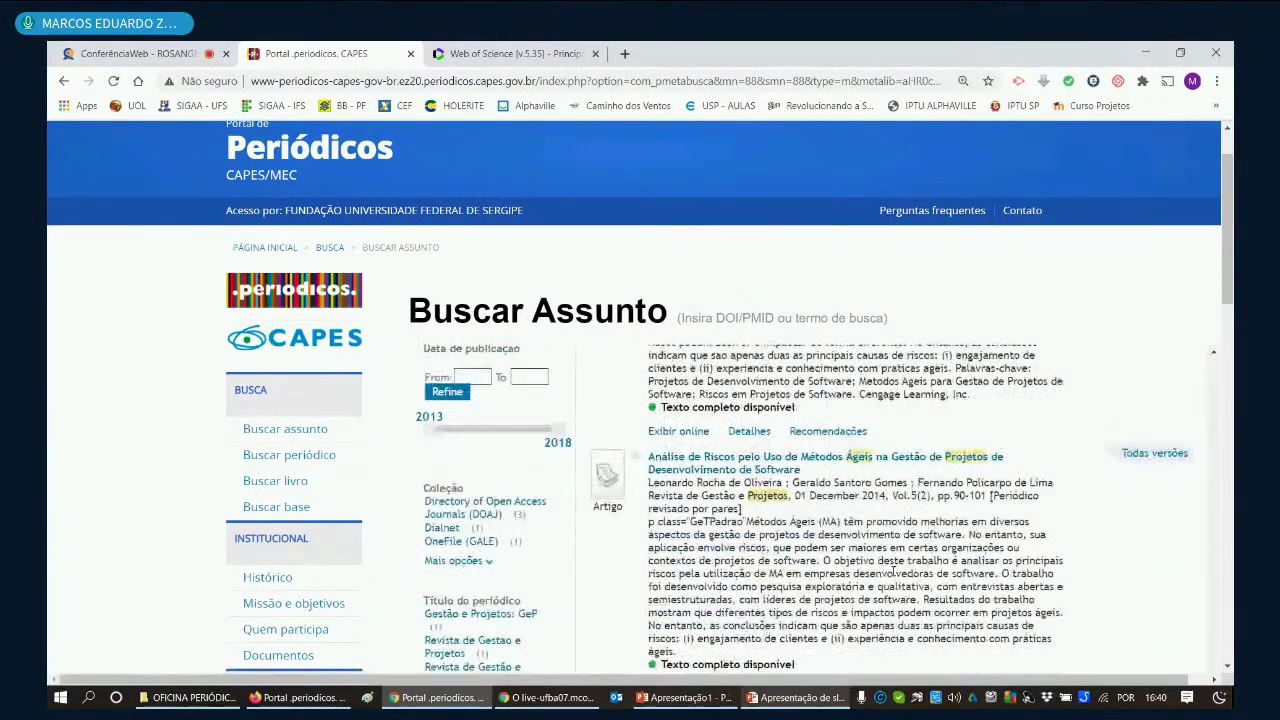
{"action": "scroll", "coordinate": [893, 570], "scroll_direction": "down", "scroll_amount": 1}
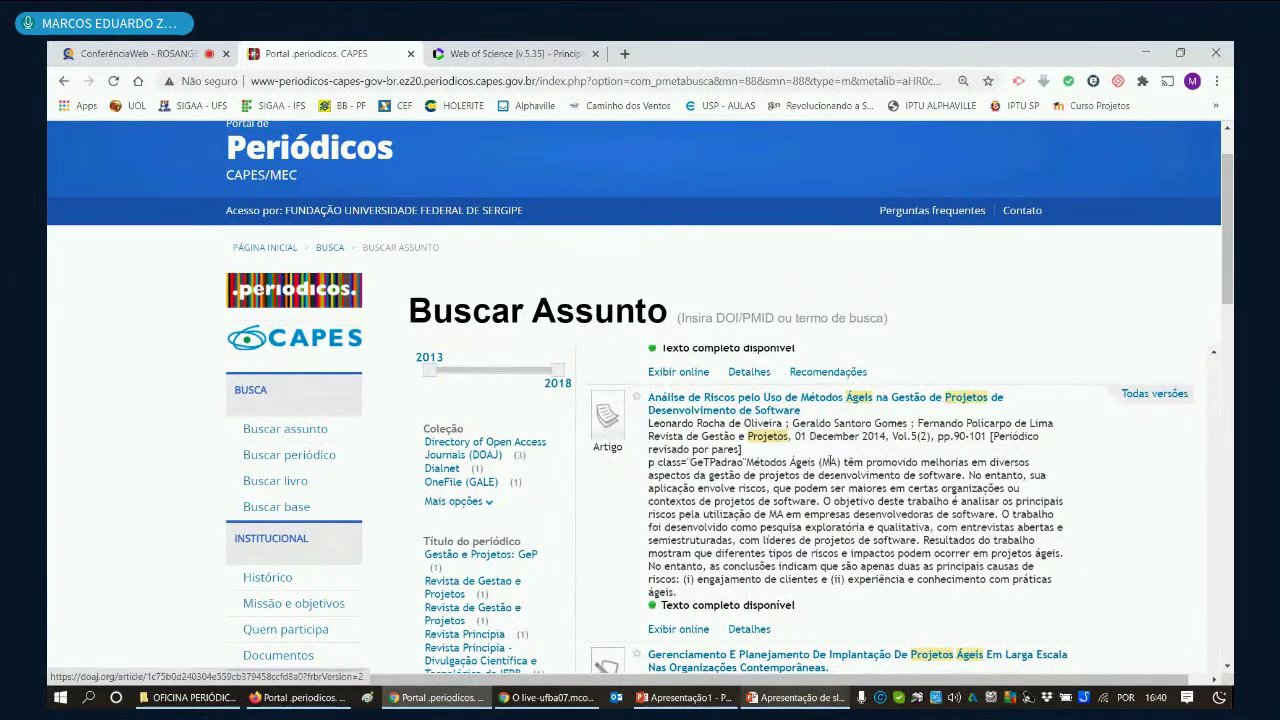
{"action": "scroll", "coordinate": [830, 462], "scroll_direction": "down", "scroll_amount": 1}
{"action": "scroll", "coordinate": [828, 458], "scroll_direction": "down", "scroll_amount": 2}
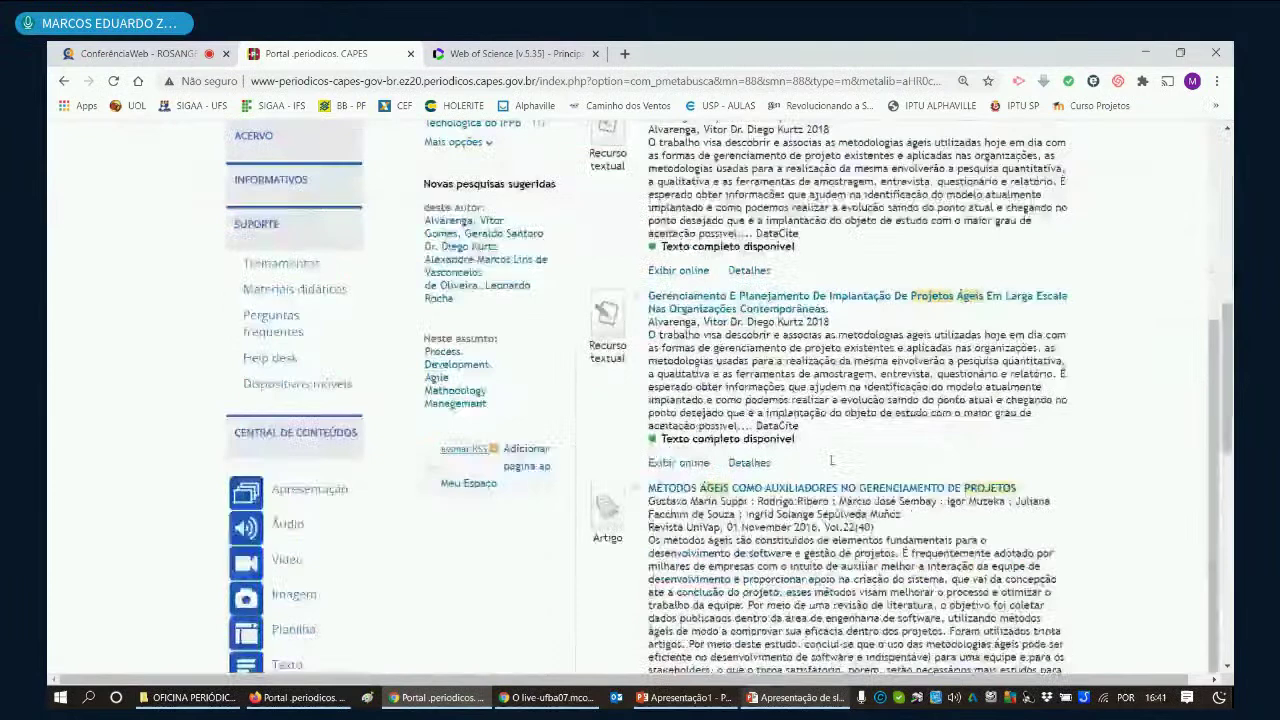
Step: Start a new subject search for "projetos" in any field, with any publication year, and run it
{"action": "scroll", "coordinate": [830, 460], "scroll_direction": "up", "scroll_amount": 4}
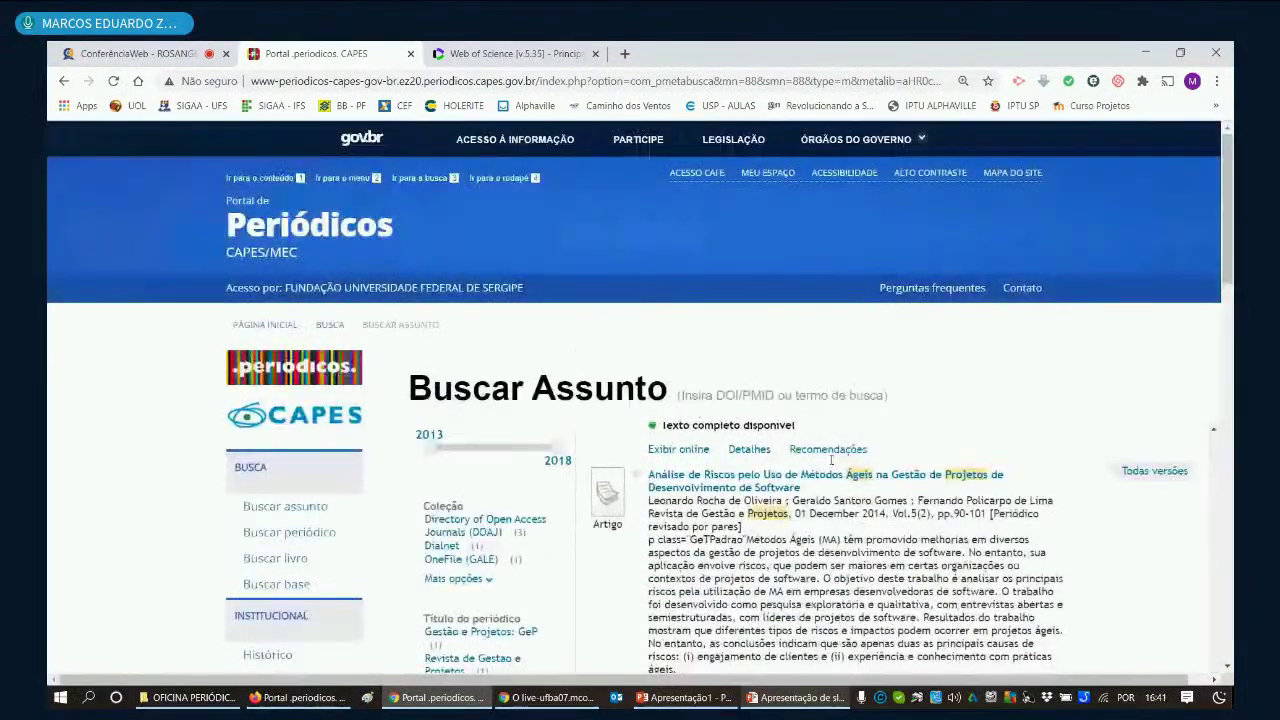
{"action": "left_click", "coordinate": [312, 507]}
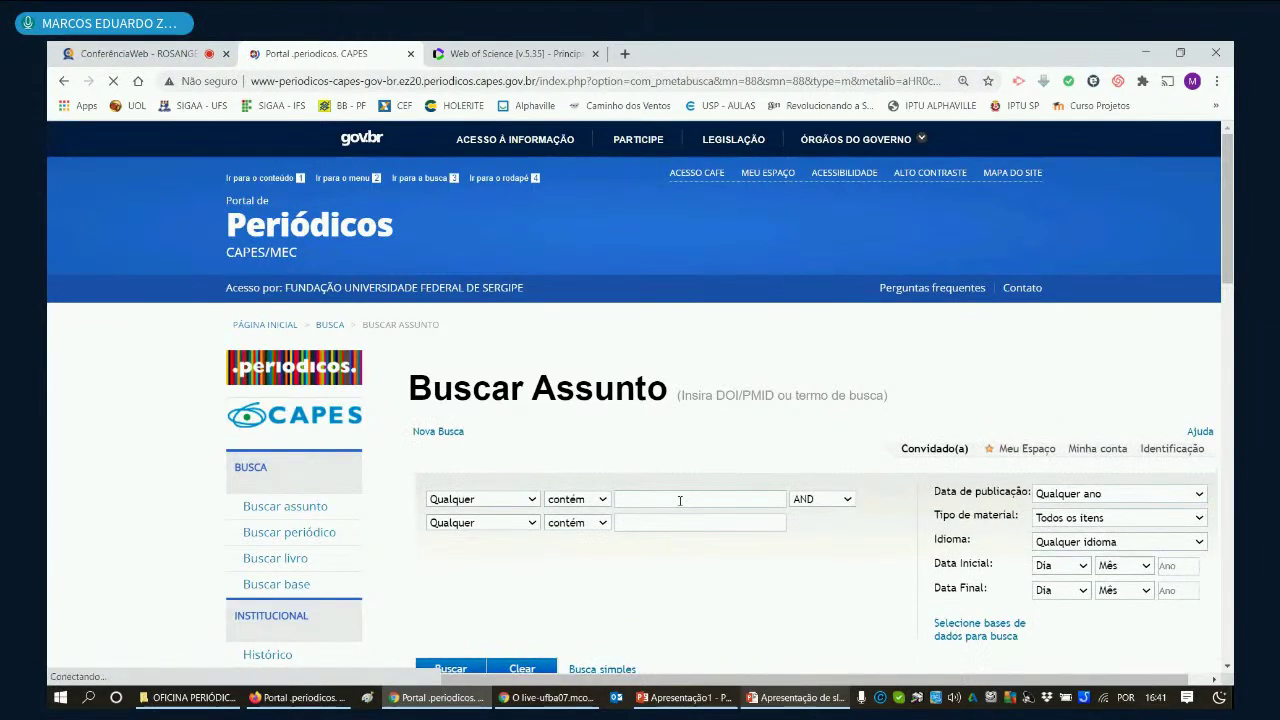
{"action": "left_click", "coordinate": [672, 500]}
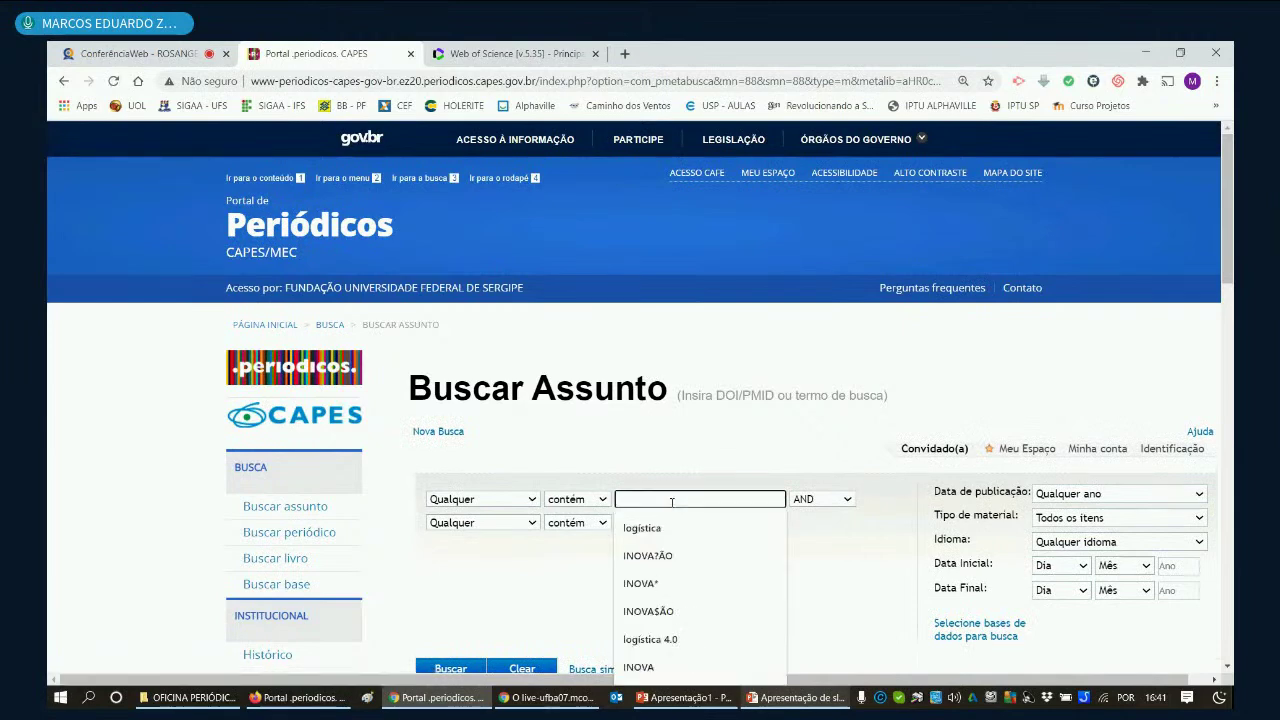
{"action": "type", "text": "pesq"}
{"action": "key", "text": "BackSpace"}
{"action": "key", "text": "BackSpace"}
{"action": "key", "text": "BackSpace"}
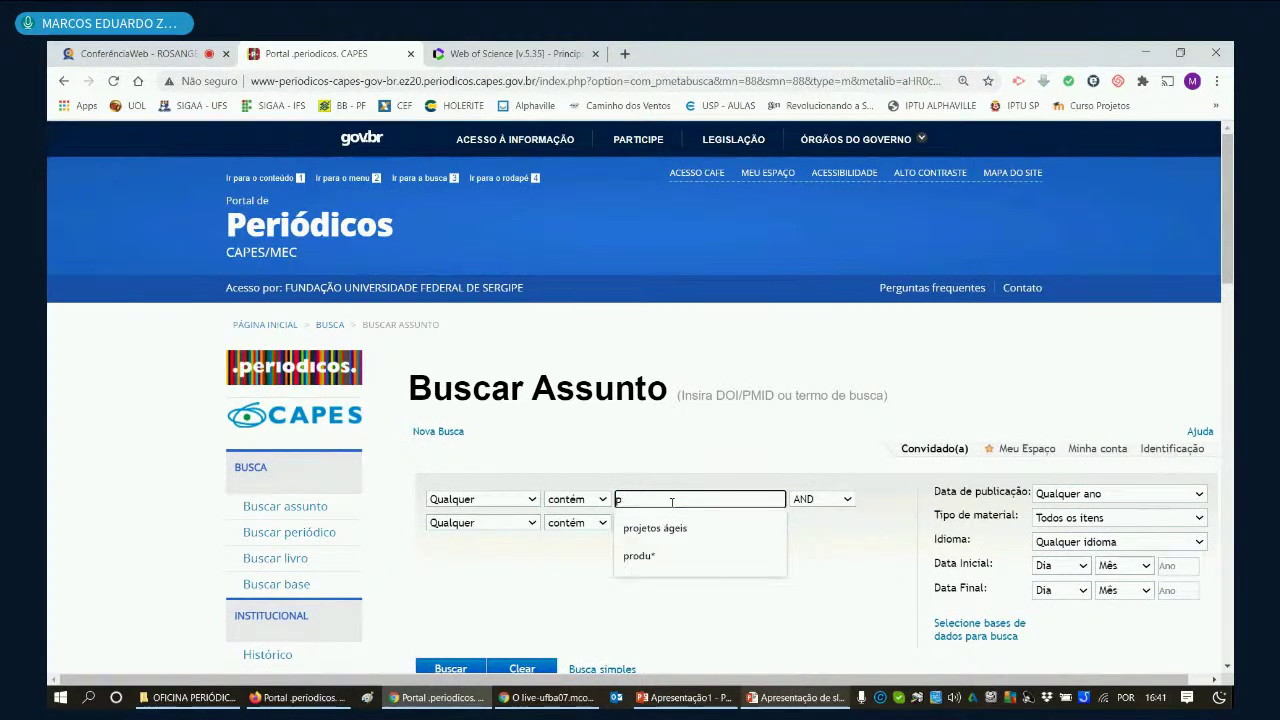
{"action": "type", "text": "rojetos"}
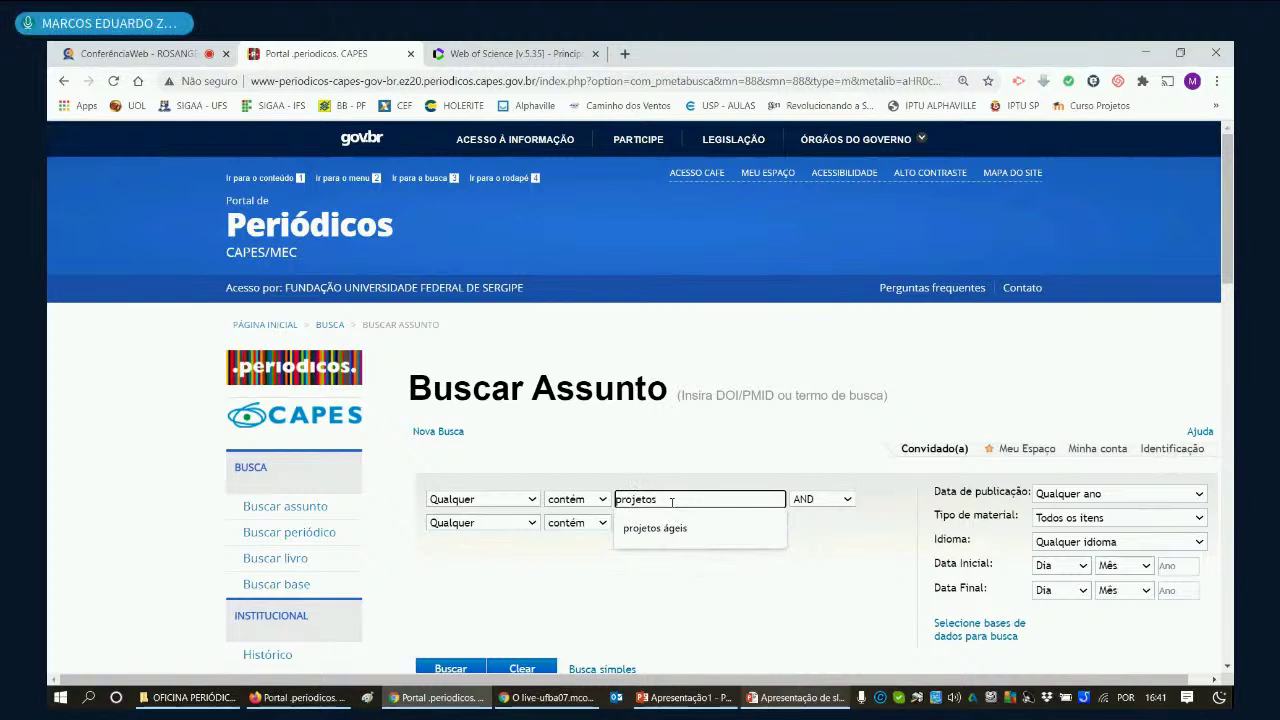
{"action": "left_click", "coordinate": [838, 613]}
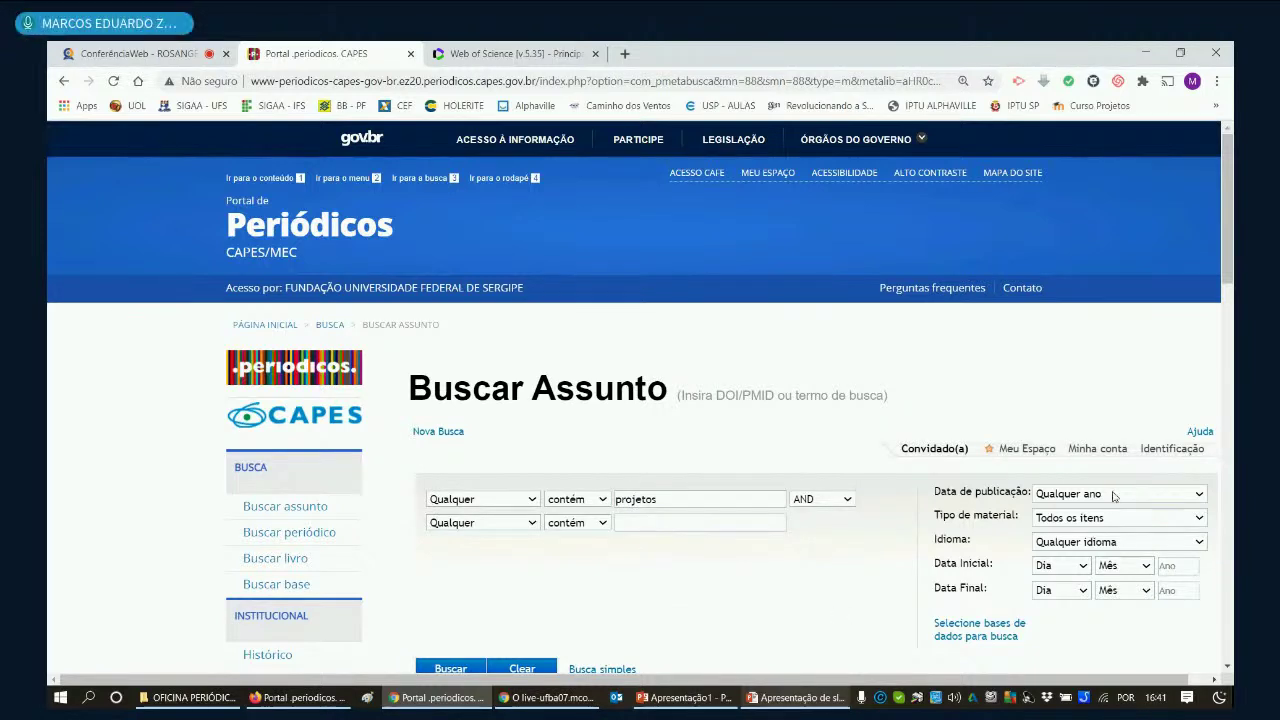
{"action": "scroll", "coordinate": [712, 557], "scroll_direction": "down", "scroll_amount": 2}
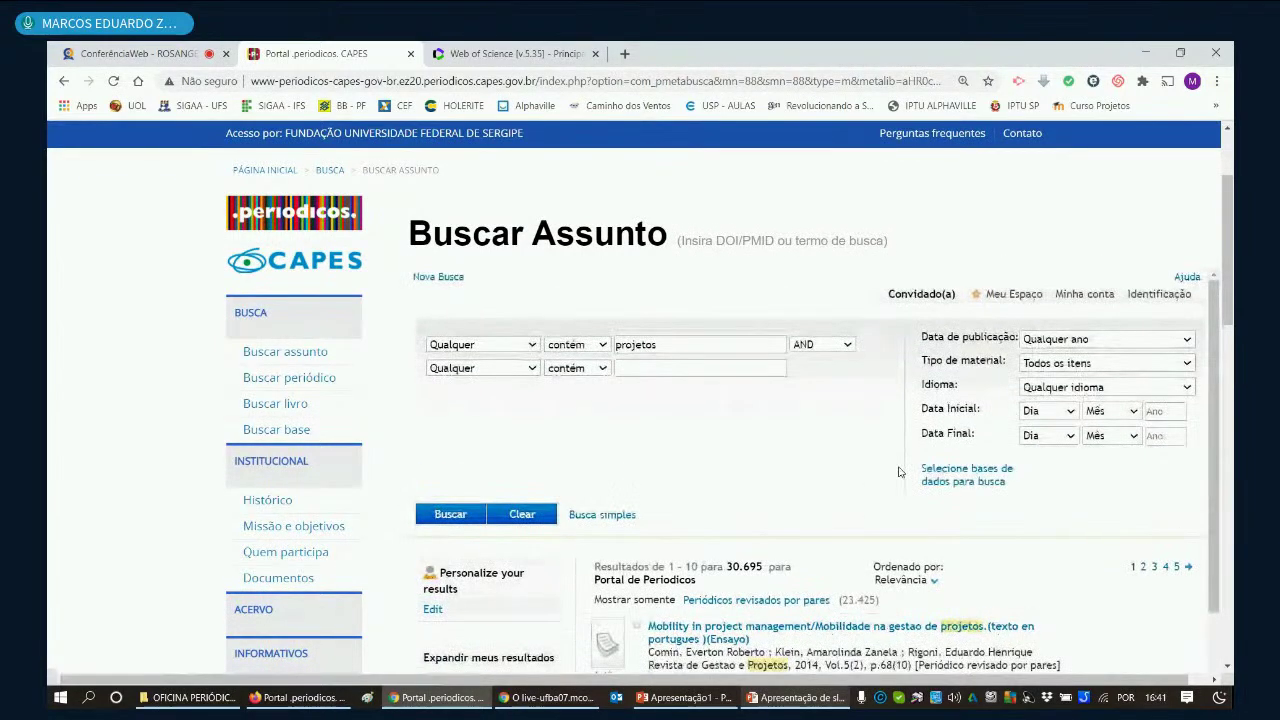
Step: Look through the "projetos" results and their author, publication date, collection, language and journal title filters
{"action": "scroll", "coordinate": [898, 471], "scroll_direction": "down", "scroll_amount": 3}
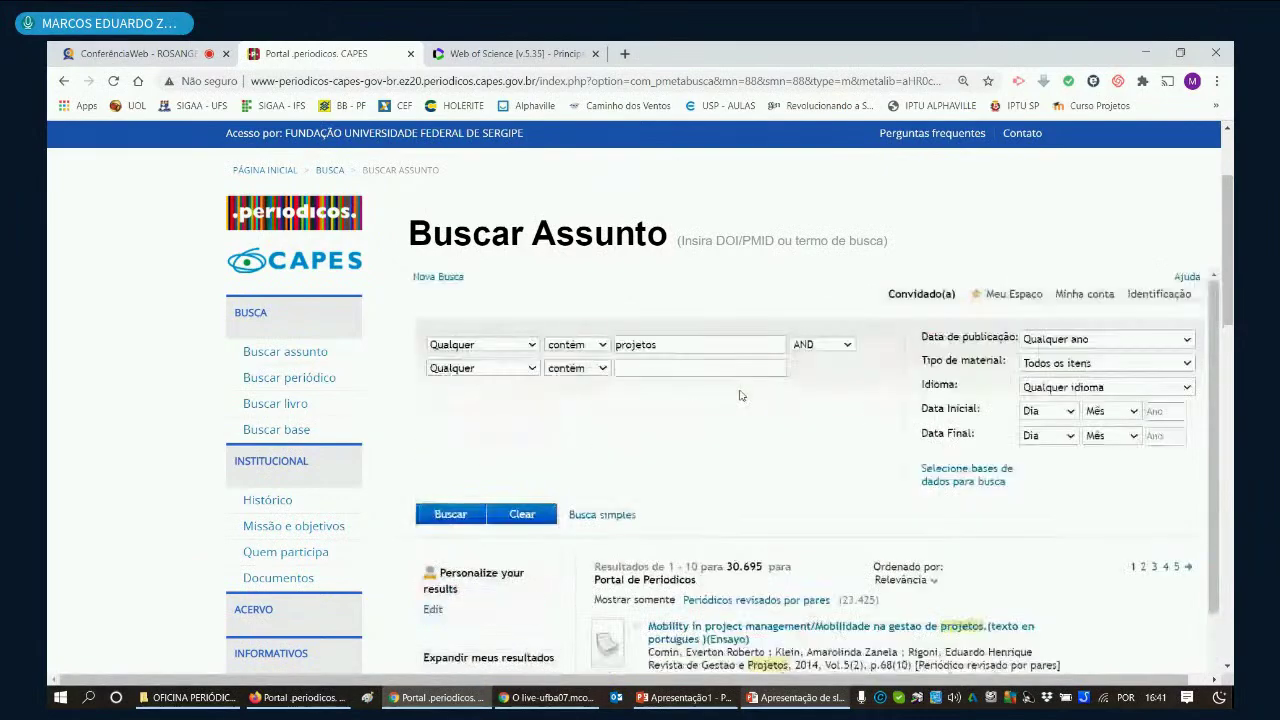
{"action": "scroll", "coordinate": [740, 395], "scroll_direction": "down", "scroll_amount": 3}
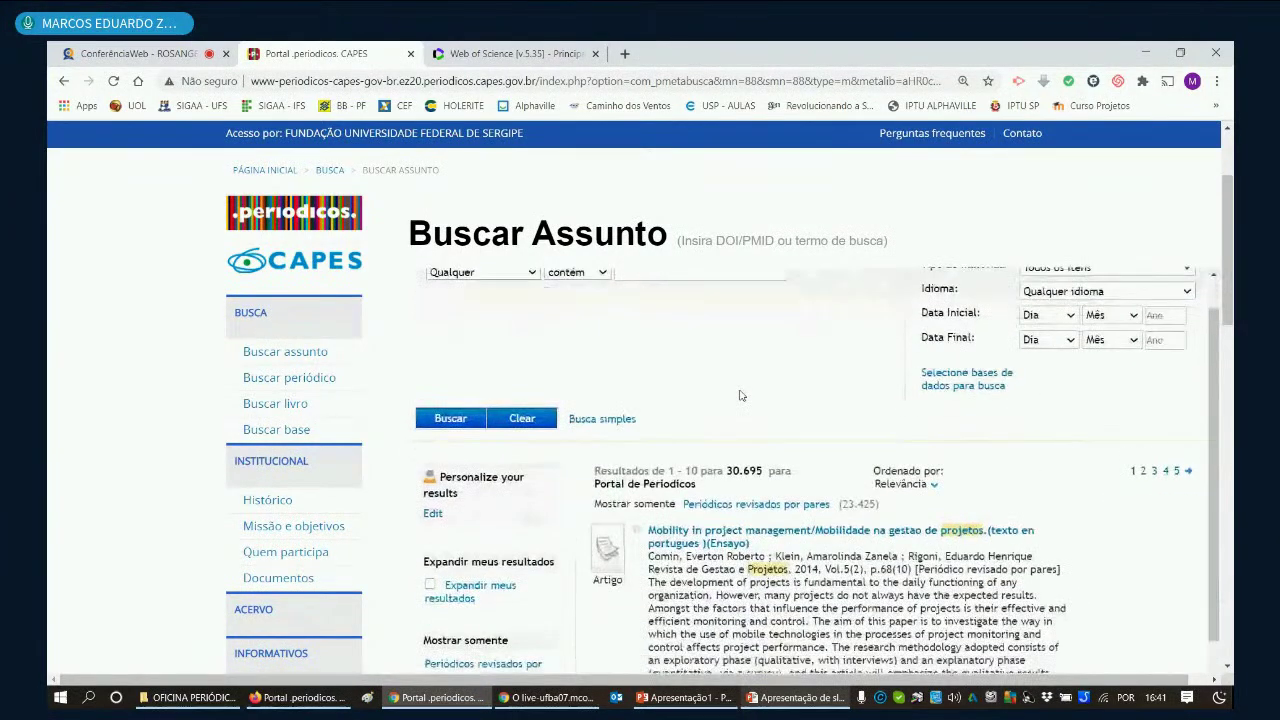
{"action": "scroll", "coordinate": [740, 395], "scroll_direction": "down", "scroll_amount": 5}
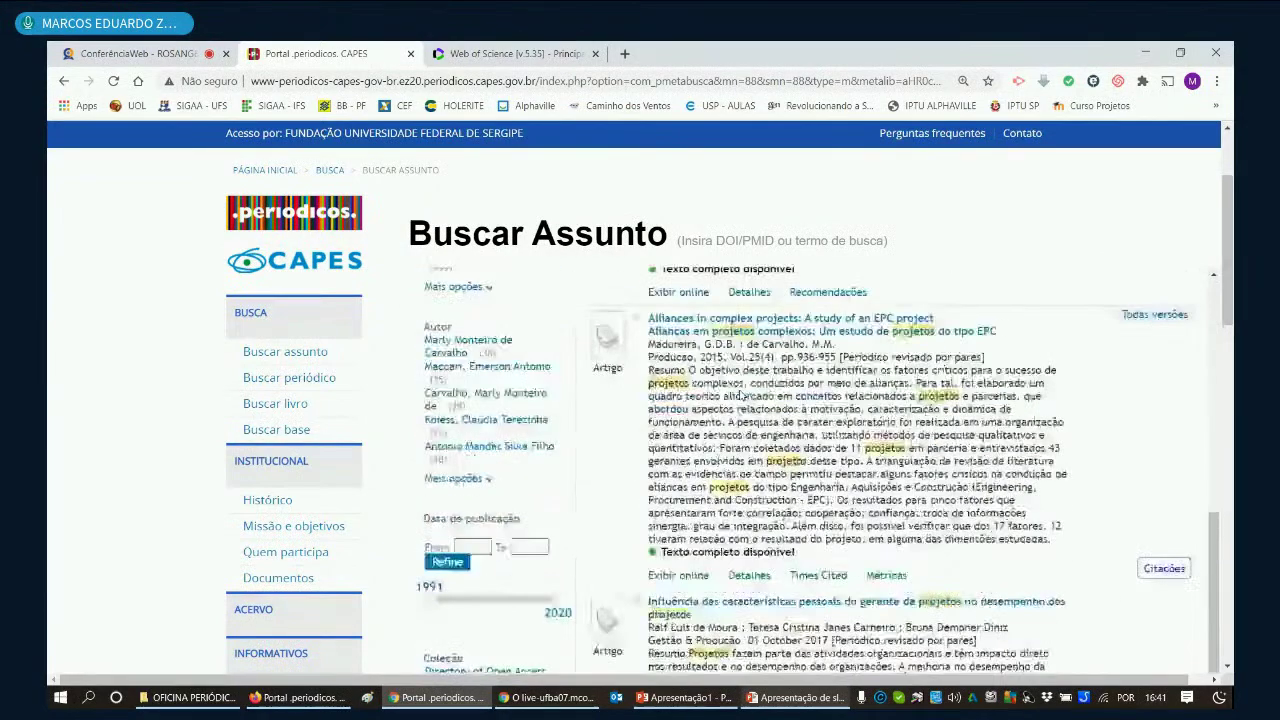
{"action": "scroll", "coordinate": [740, 396], "scroll_direction": "down", "scroll_amount": 3}
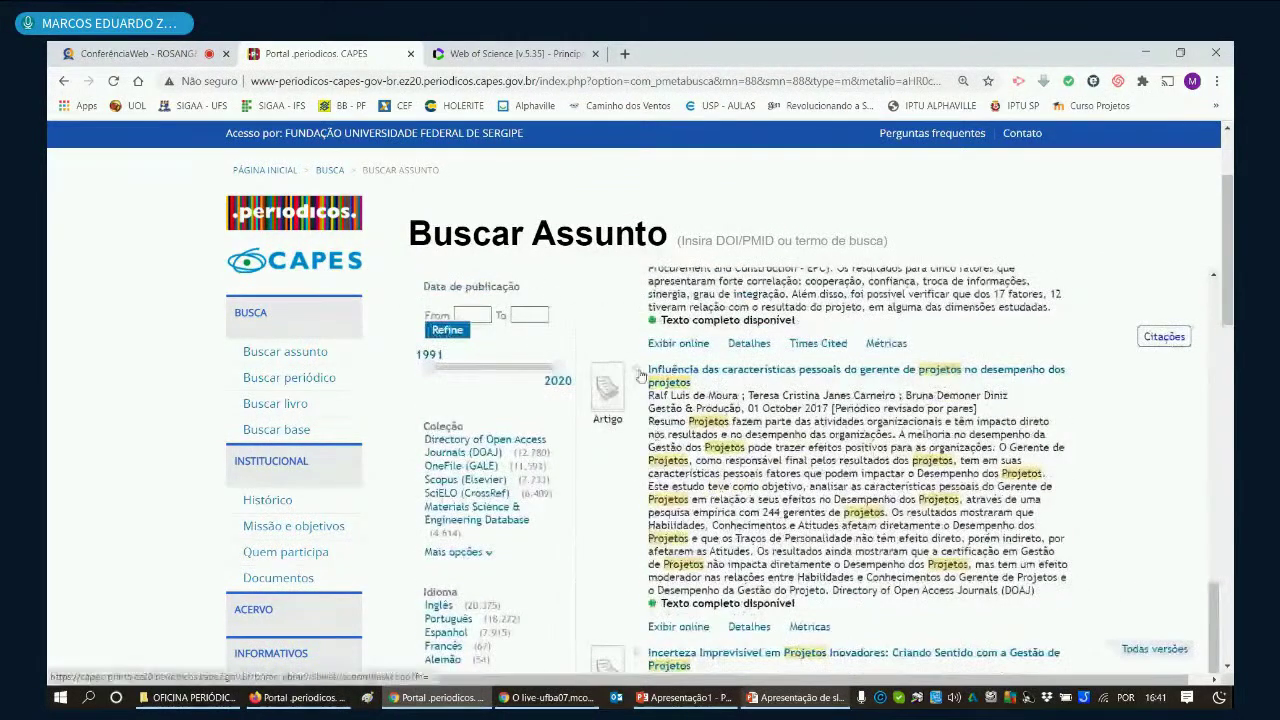
{"action": "scroll", "coordinate": [697, 430], "scroll_direction": "down", "scroll_amount": 2}
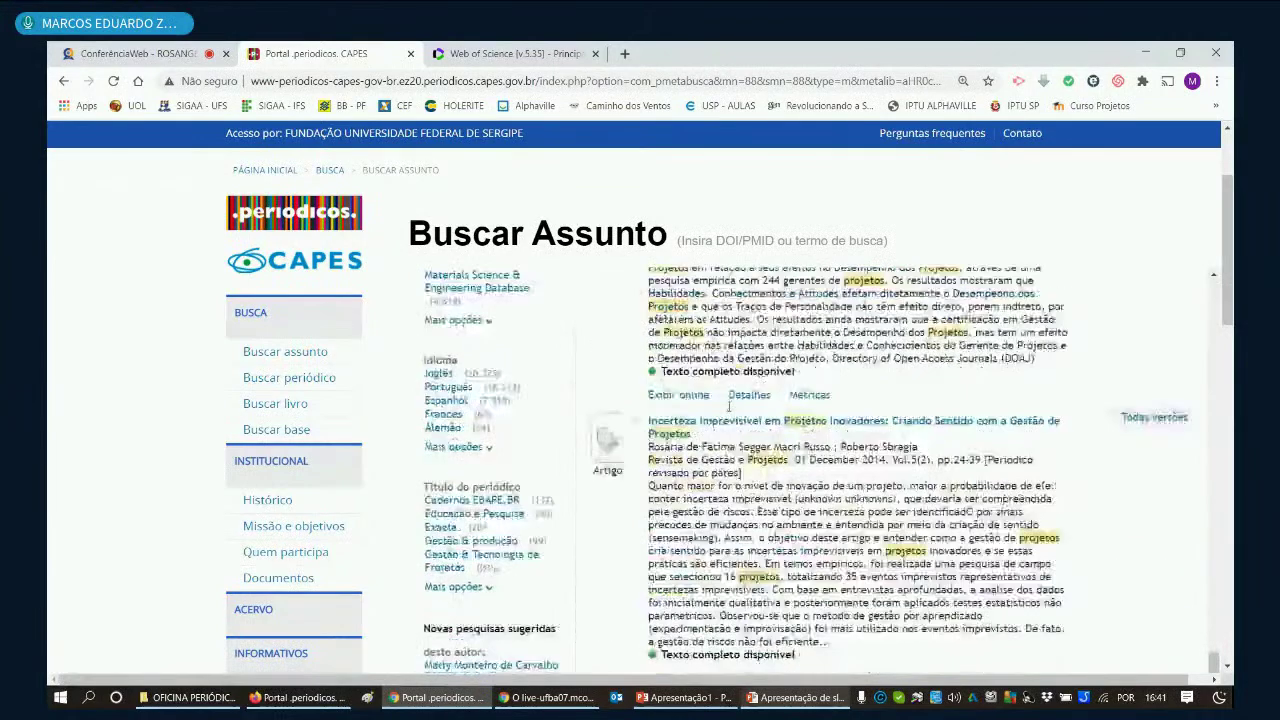
{"action": "scroll", "coordinate": [697, 430], "scroll_direction": "down", "scroll_amount": 8}
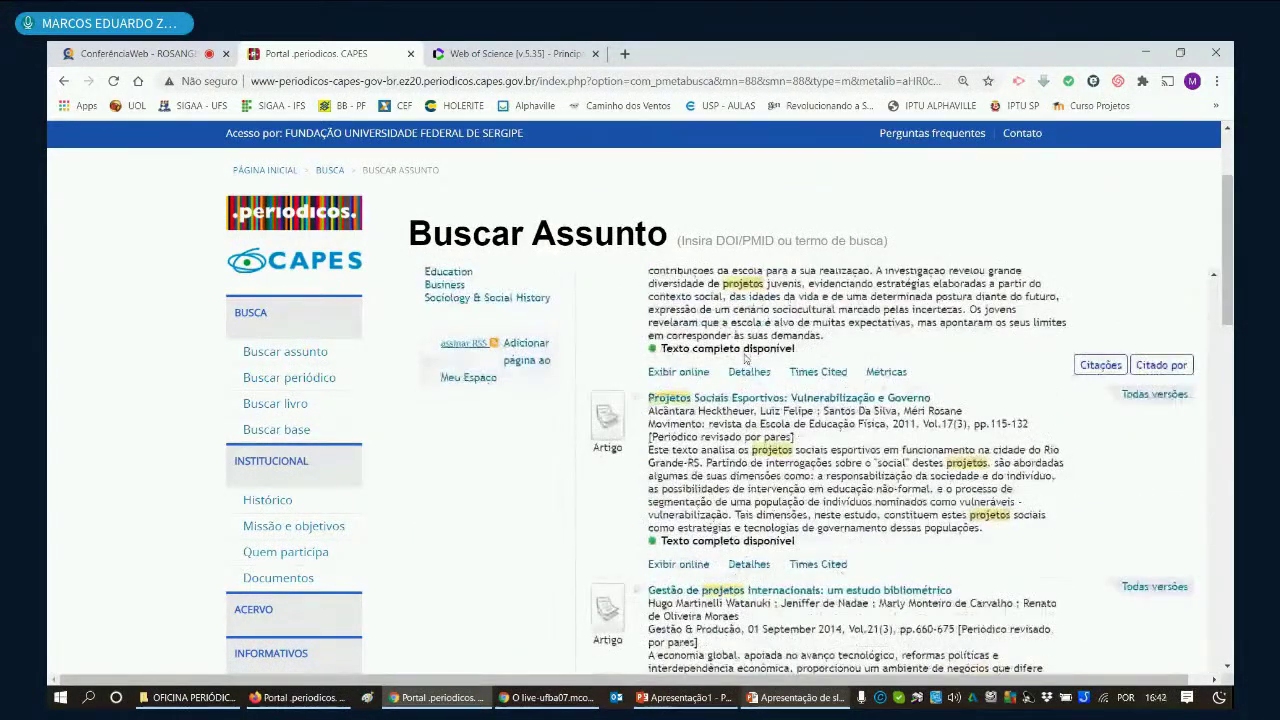
{"action": "scroll", "coordinate": [745, 360], "scroll_direction": "up", "scroll_amount": 15}
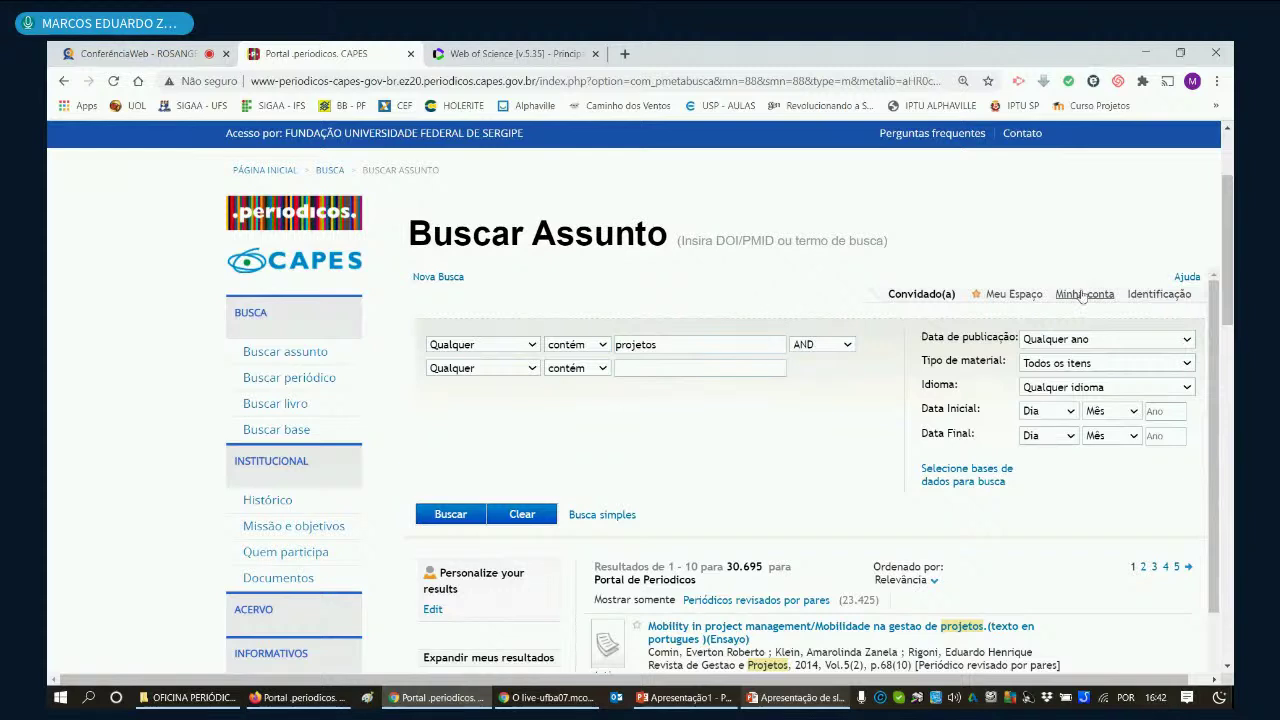
Step: Open the Meu Espaço area of the portal, and switch to the PowerPoint slide show with the search tips
{"action": "left_click", "coordinate": [1018, 294]}
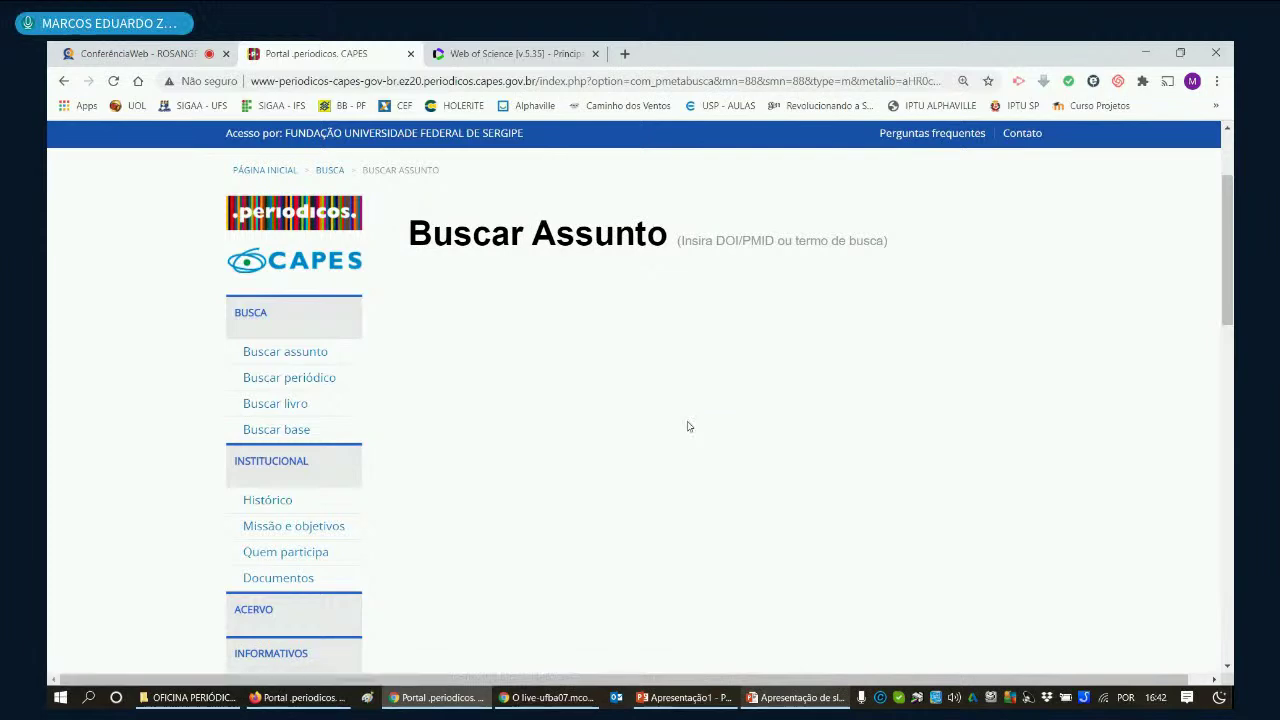
{"action": "scroll", "coordinate": [689, 426], "scroll_direction": "down", "scroll_amount": 3}
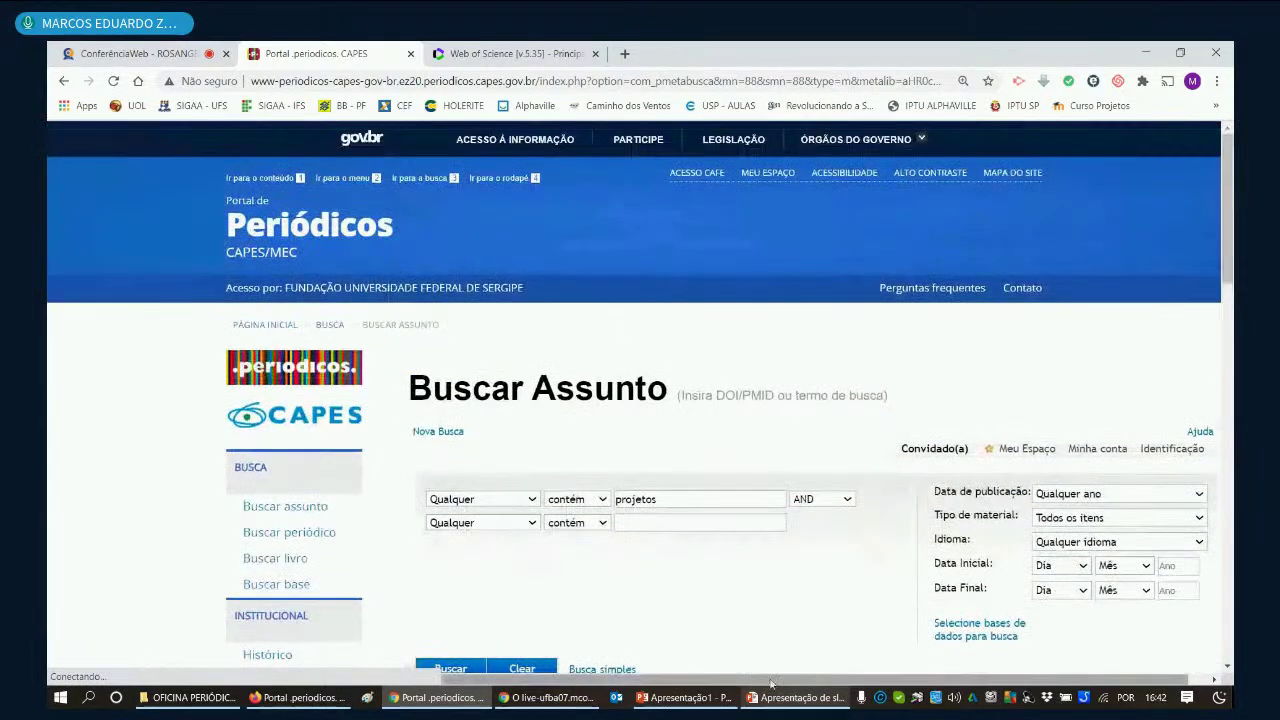
{"action": "left_click", "coordinate": [795, 697]}
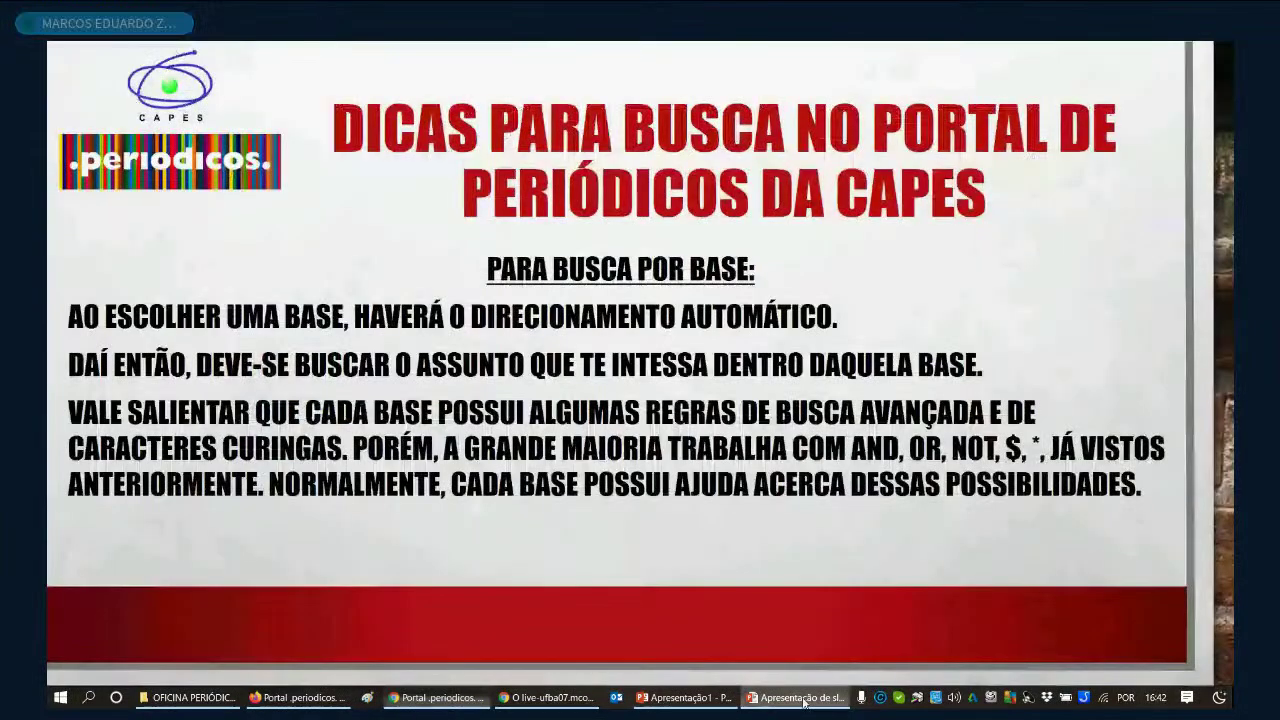
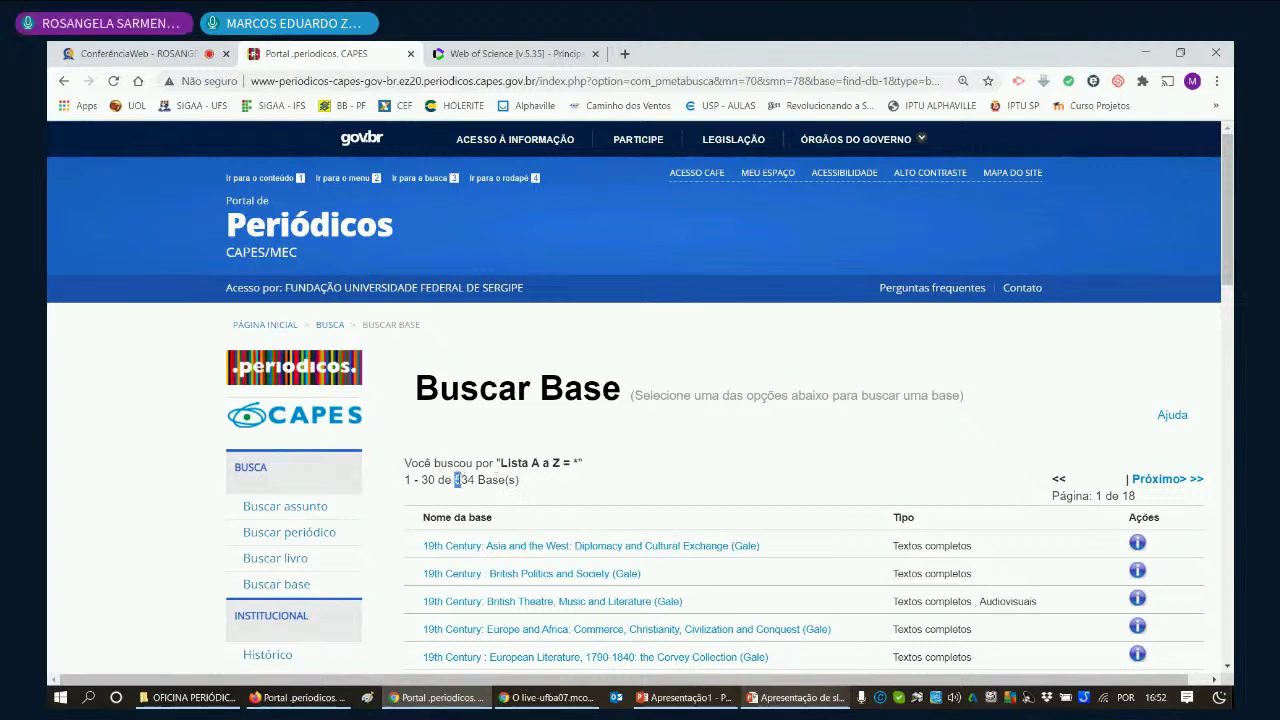
Step: Highlight the total number of databases given above the complete A to Z database list
{"action": "left_click_drag", "start_coordinate": [455, 480], "coordinate": [474, 480]}
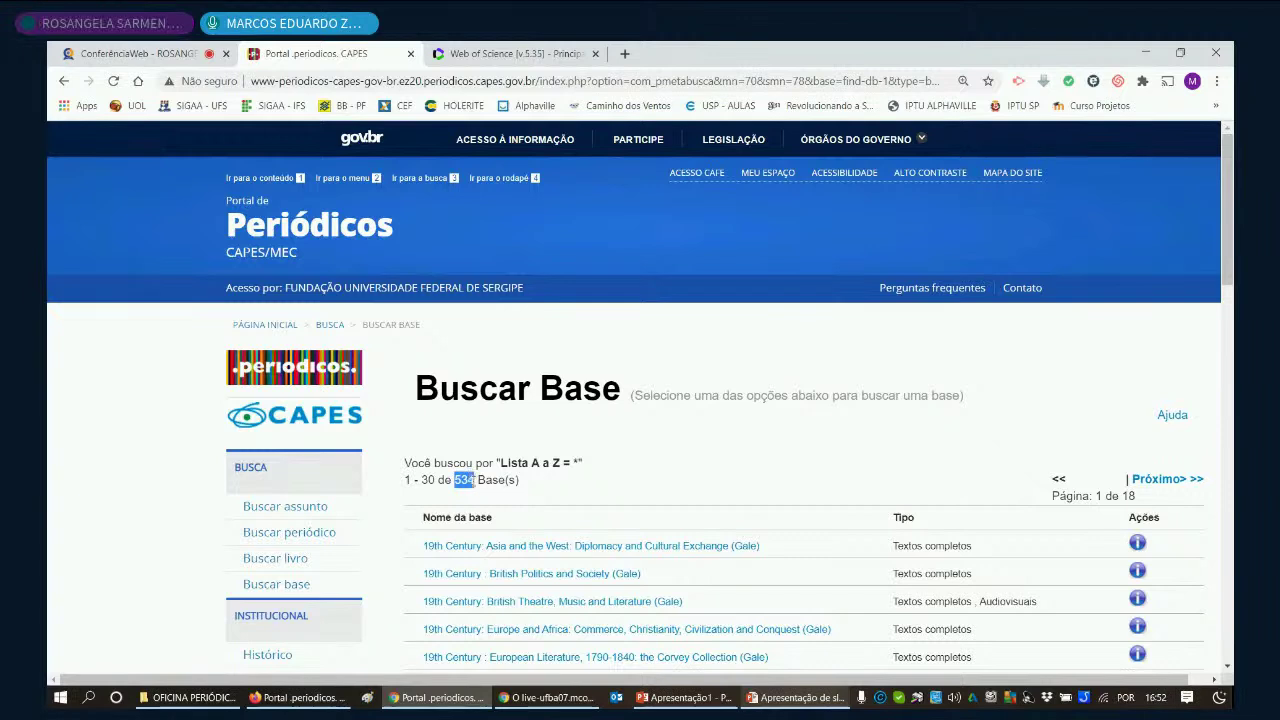
{"action": "left_click", "coordinate": [494, 497]}
{"action": "left_click_drag", "start_coordinate": [453, 480], "coordinate": [532, 494]}
{"action": "left_click", "coordinate": [532, 494]}
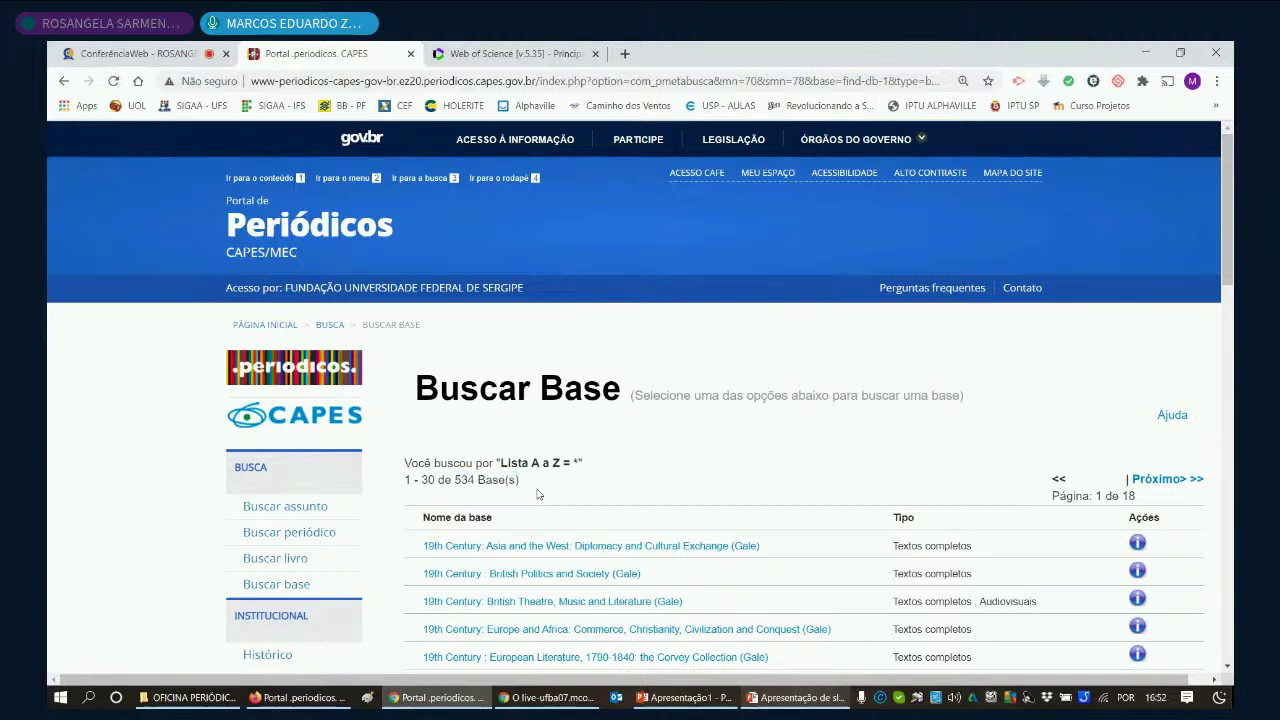
Step: Search the databases by knowledge area, choosing Ciências da Saúde and the subarea Odontologia
{"action": "left_click", "coordinate": [296, 588]}
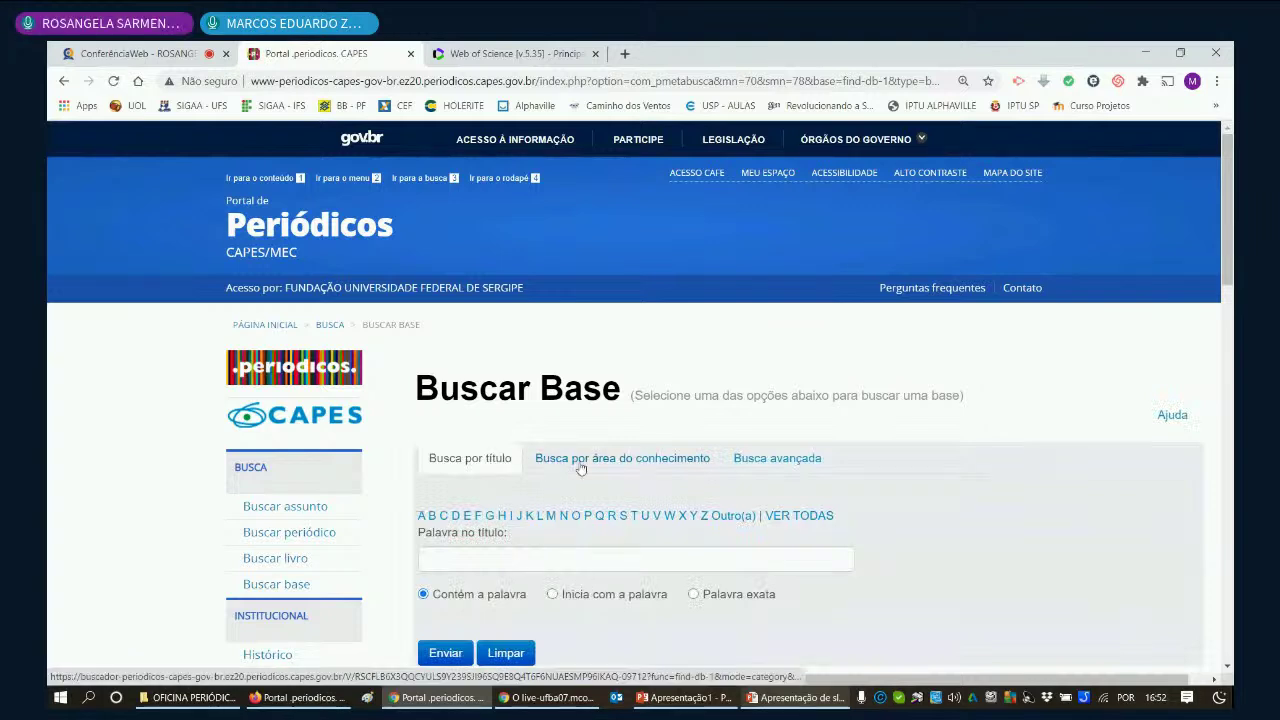
{"action": "left_click", "coordinate": [629, 462]}
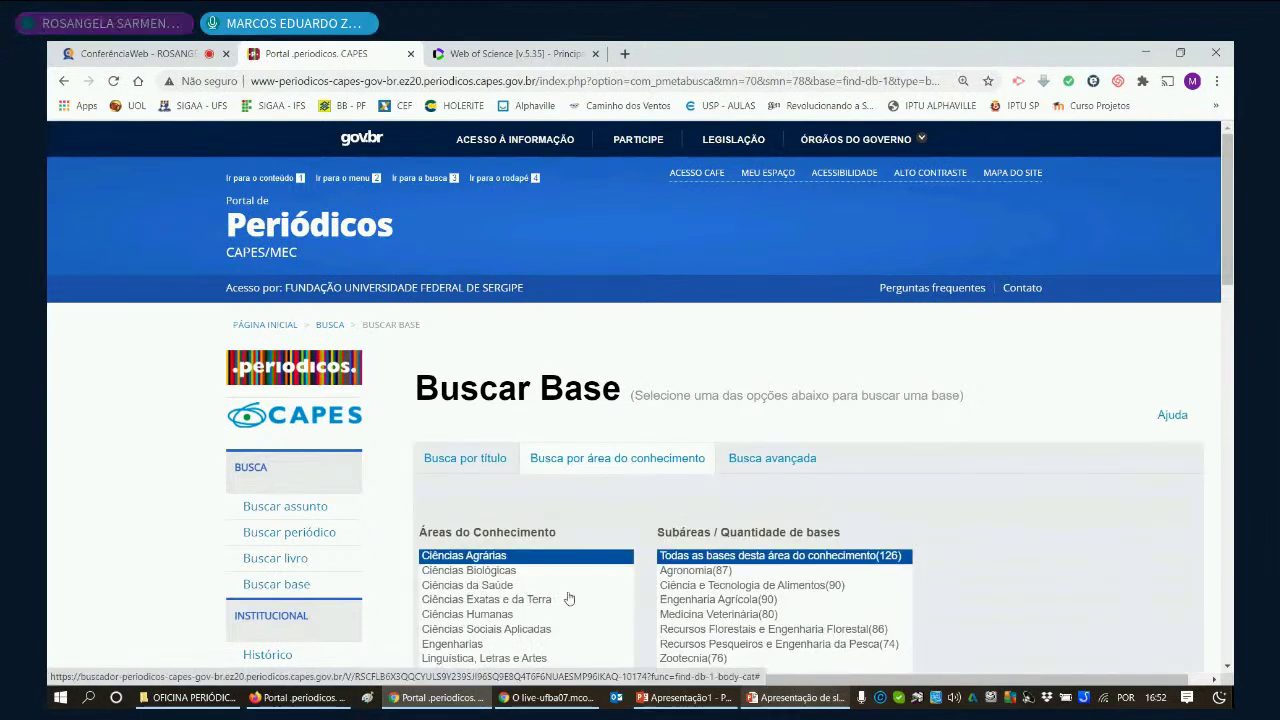
{"action": "scroll", "coordinate": [568, 598], "scroll_direction": "down", "scroll_amount": 1}
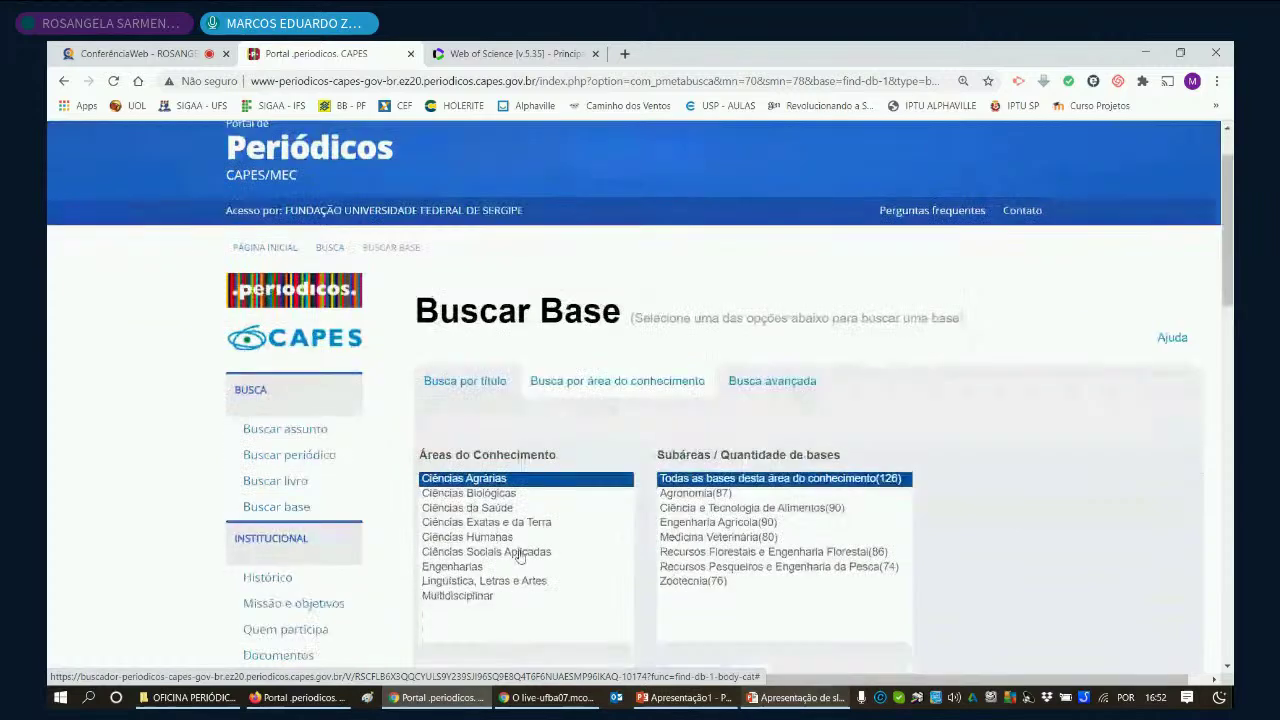
{"action": "left_click", "coordinate": [491, 509]}
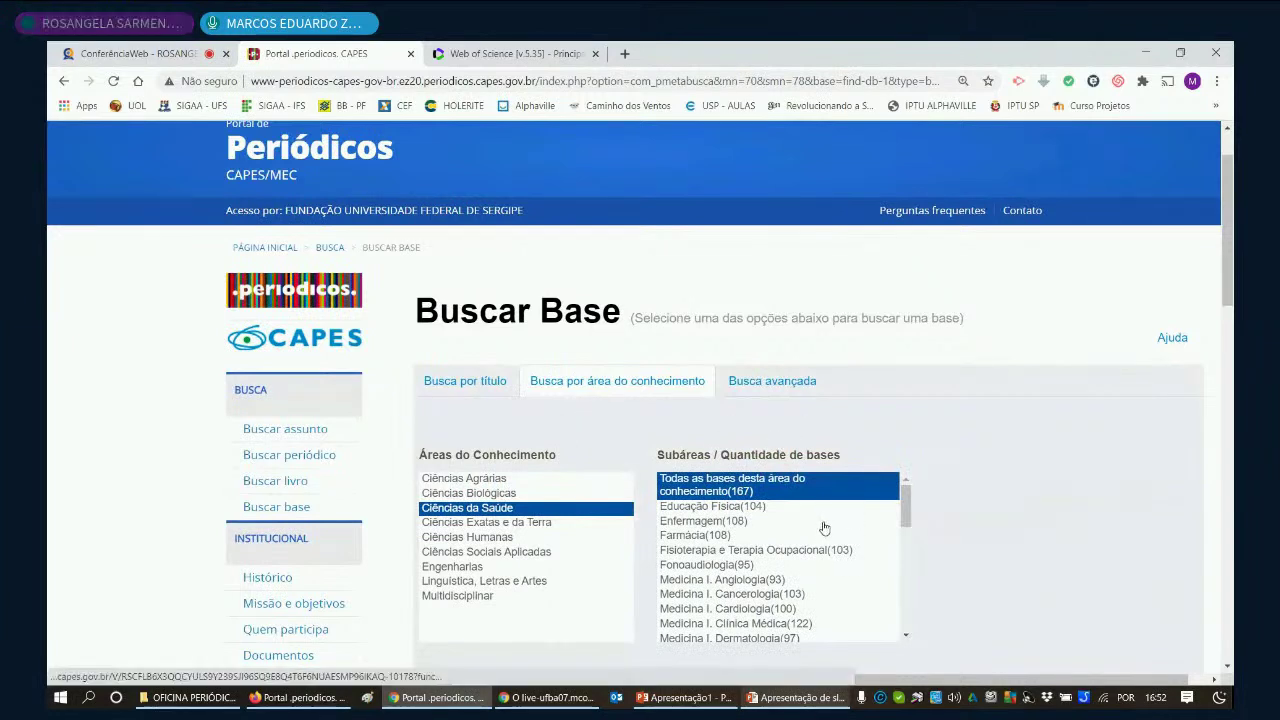
{"action": "scroll", "coordinate": [824, 527], "scroll_direction": "down", "scroll_amount": 6}
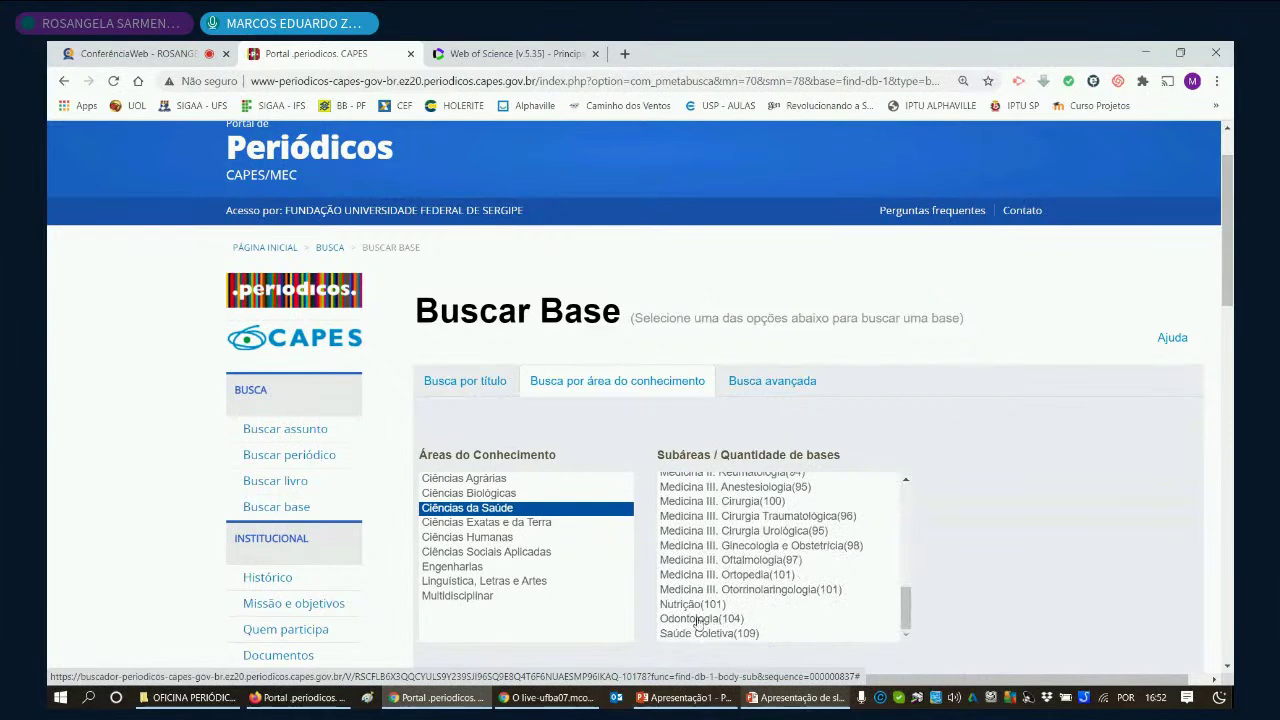
{"action": "left_click", "coordinate": [697, 620]}
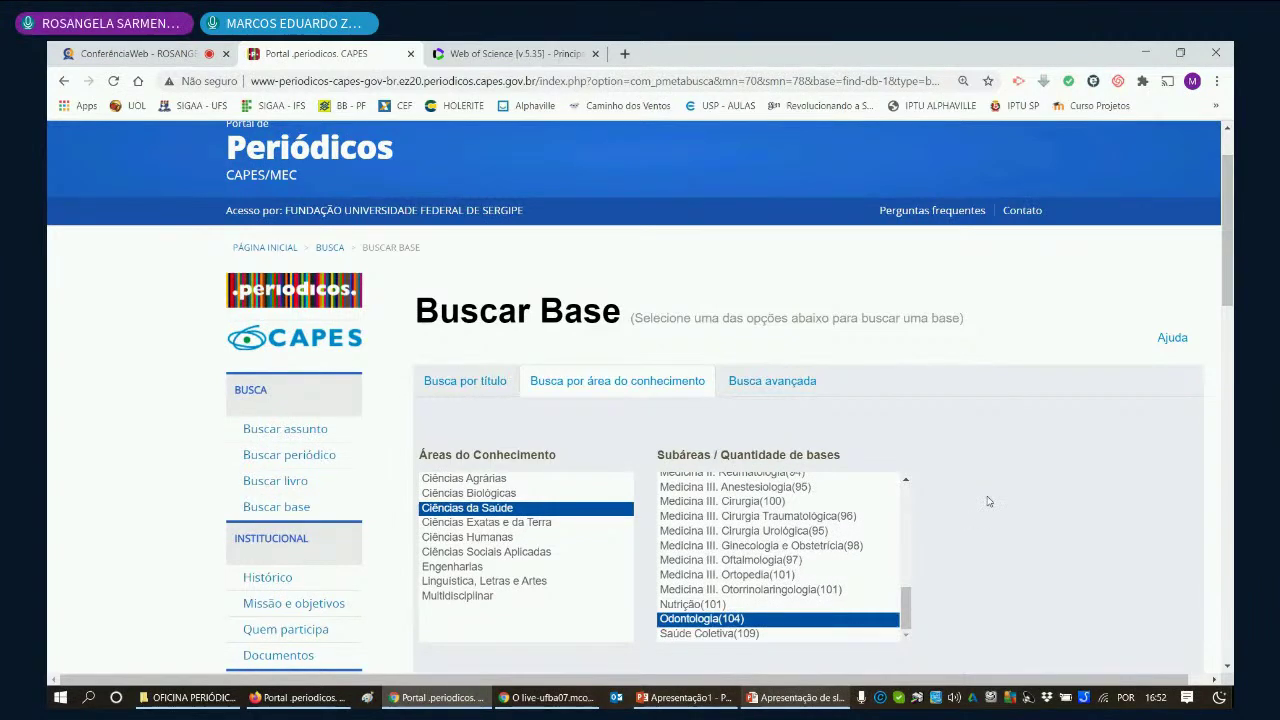
{"action": "scroll", "coordinate": [558, 545], "scroll_direction": "down", "scroll_amount": 2}
{"action": "left_click", "coordinate": [446, 533]}
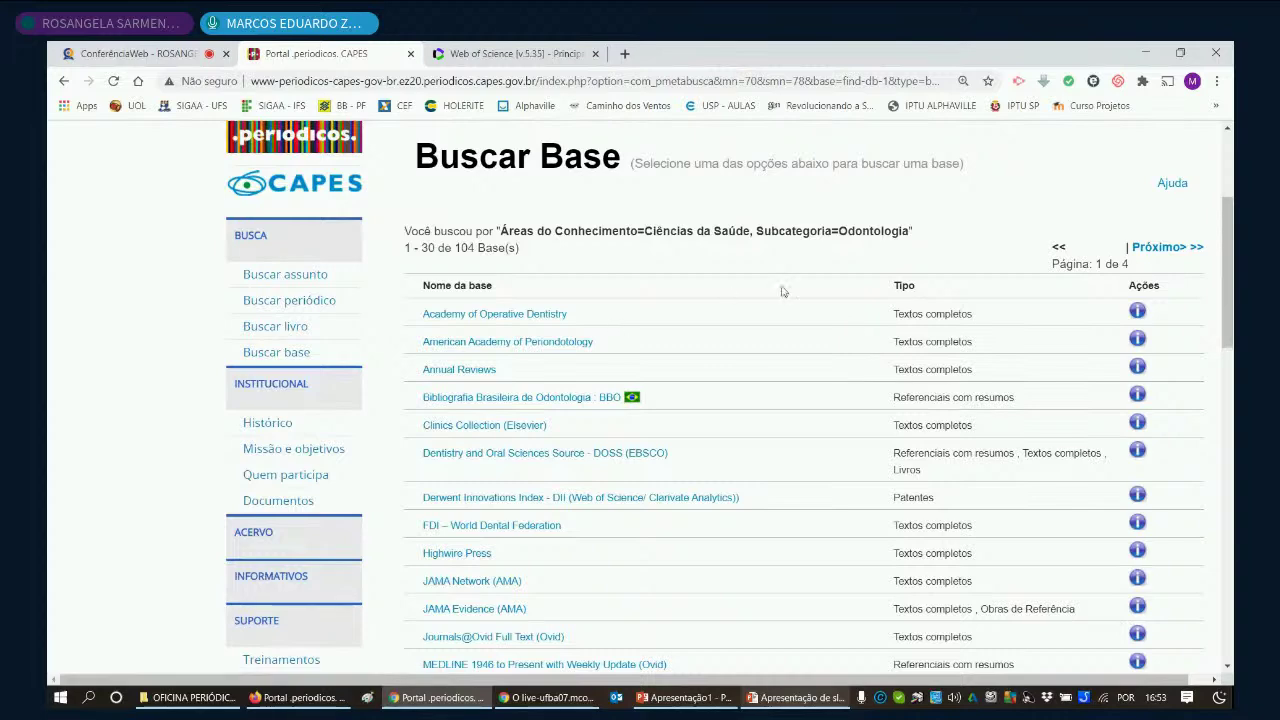
Step: Look through the first page of Odontologia databases, checking their names, types and Brazilian flag markers
{"action": "scroll", "coordinate": [783, 291], "scroll_direction": "down", "scroll_amount": 3}
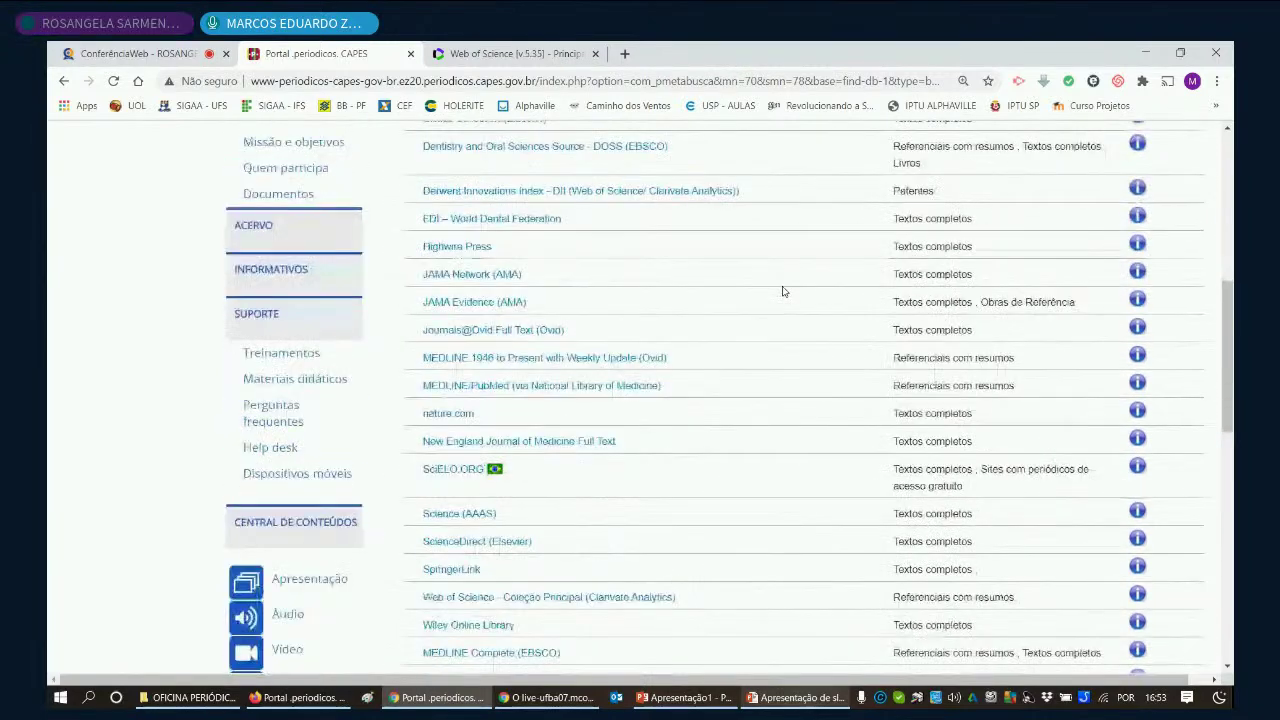
{"action": "scroll", "coordinate": [783, 291], "scroll_direction": "down", "scroll_amount": 2}
{"action": "scroll", "coordinate": [783, 291], "scroll_direction": "up", "scroll_amount": 5}
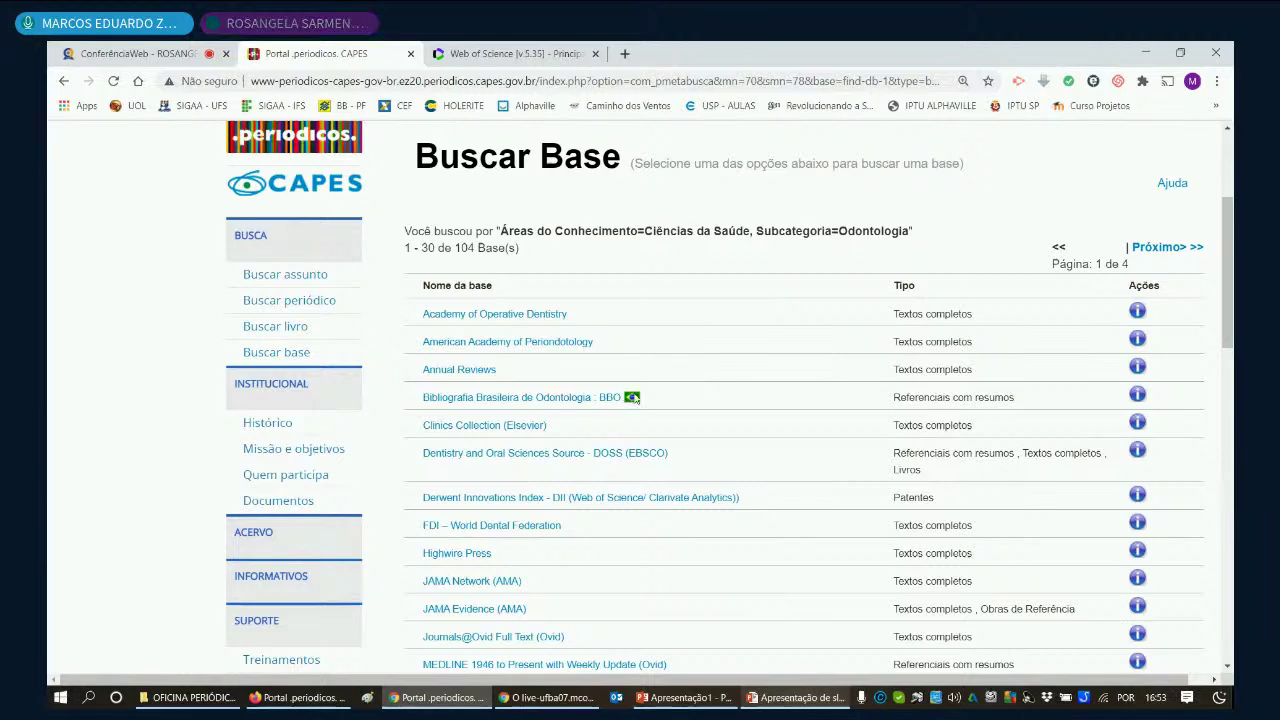
{"action": "scroll", "coordinate": [660, 386], "scroll_direction": "down", "scroll_amount": 2}
{"action": "scroll", "coordinate": [660, 386], "scroll_direction": "down", "scroll_amount": 2}
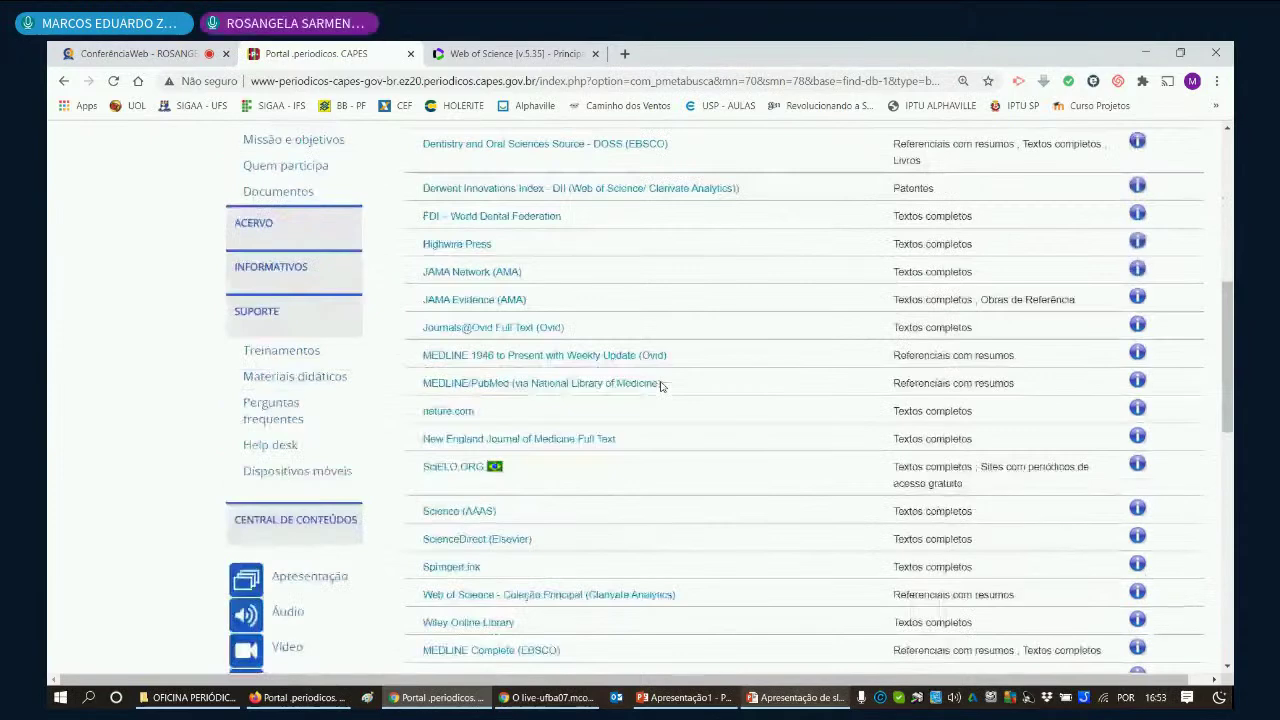
{"action": "scroll", "coordinate": [660, 386], "scroll_direction": "down", "scroll_amount": 2}
{"action": "scroll", "coordinate": [660, 386], "scroll_direction": "down", "scroll_amount": 3}
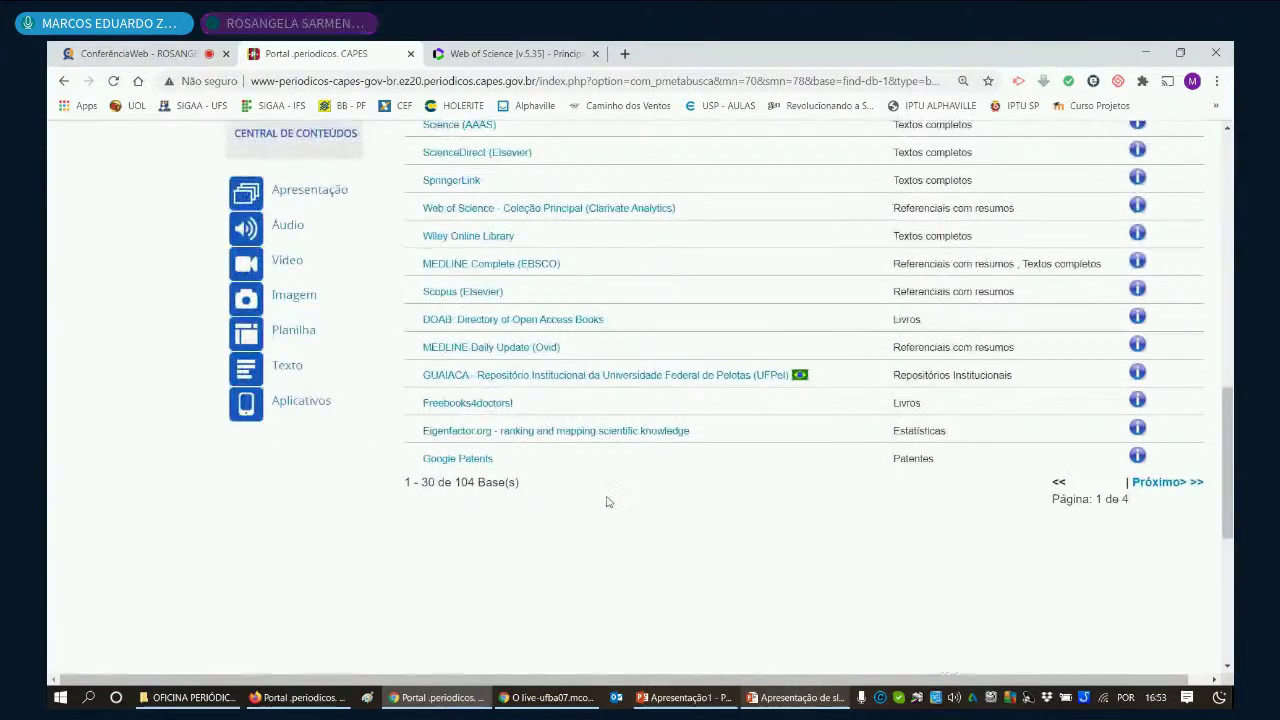
{"action": "scroll", "coordinate": [606, 501], "scroll_direction": "up", "scroll_amount": 2}
{"action": "scroll", "coordinate": [606, 501], "scroll_direction": "up", "scroll_amount": 4}
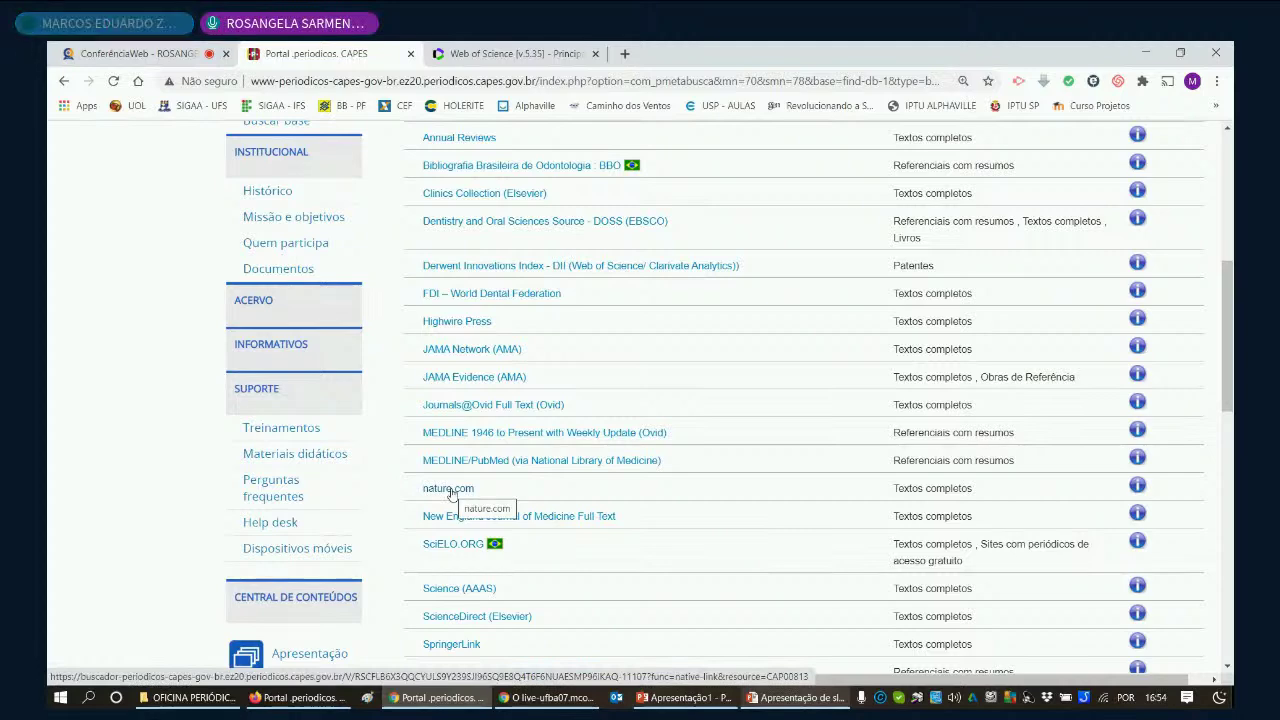
{"action": "scroll", "coordinate": [730, 478], "scroll_direction": "down", "scroll_amount": 1}
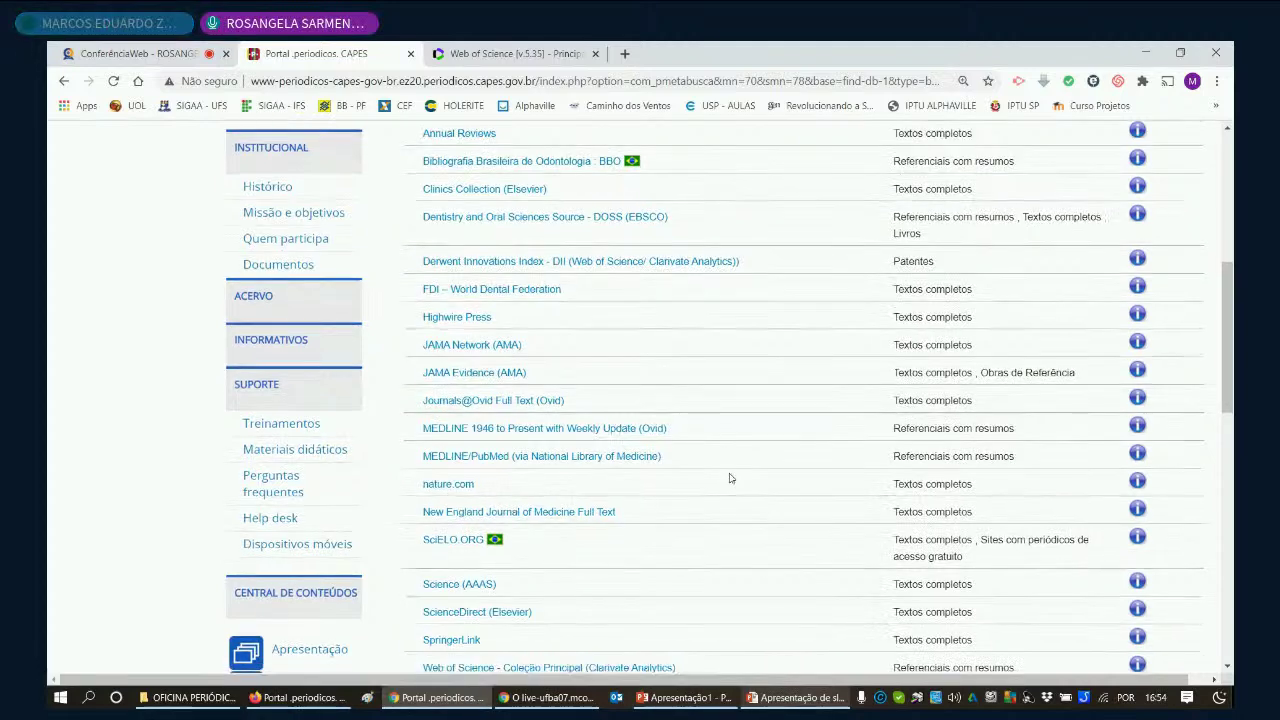
{"action": "scroll", "coordinate": [730, 478], "scroll_direction": "down", "scroll_amount": 1}
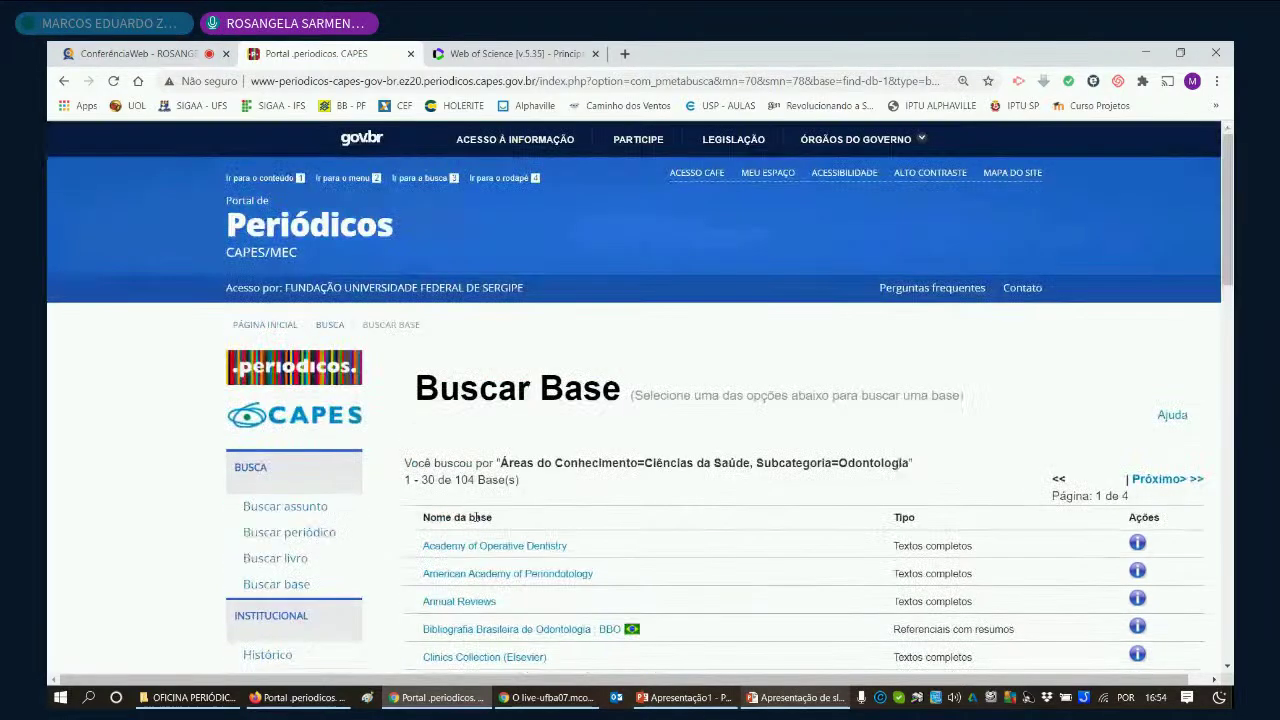
Step: Return to the database search and list the databases whose titles start with W
{"action": "scroll", "coordinate": [478, 517], "scroll_direction": "up", "scroll_amount": 8}
{"action": "left_click", "coordinate": [295, 587]}
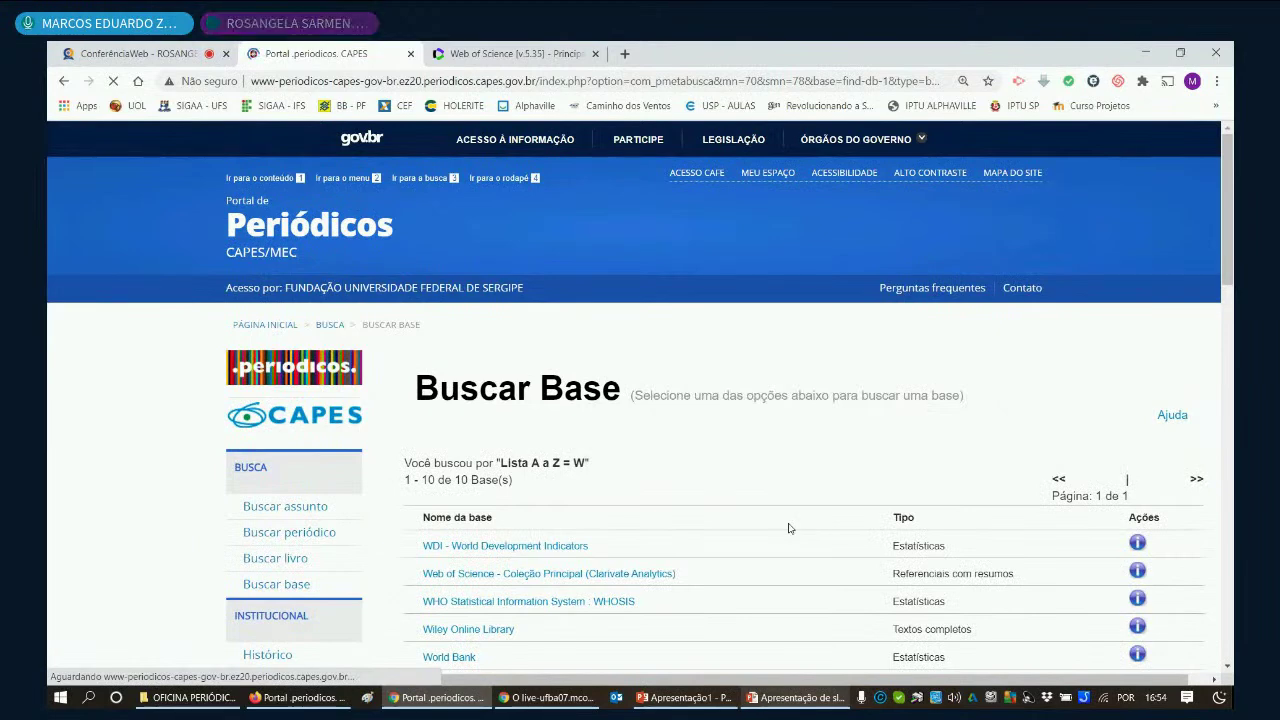
Step: Check the databases starting with W, return to the database search and list those whose titles start with P
{"action": "scroll", "coordinate": [766, 528], "scroll_direction": "down", "scroll_amount": 3}
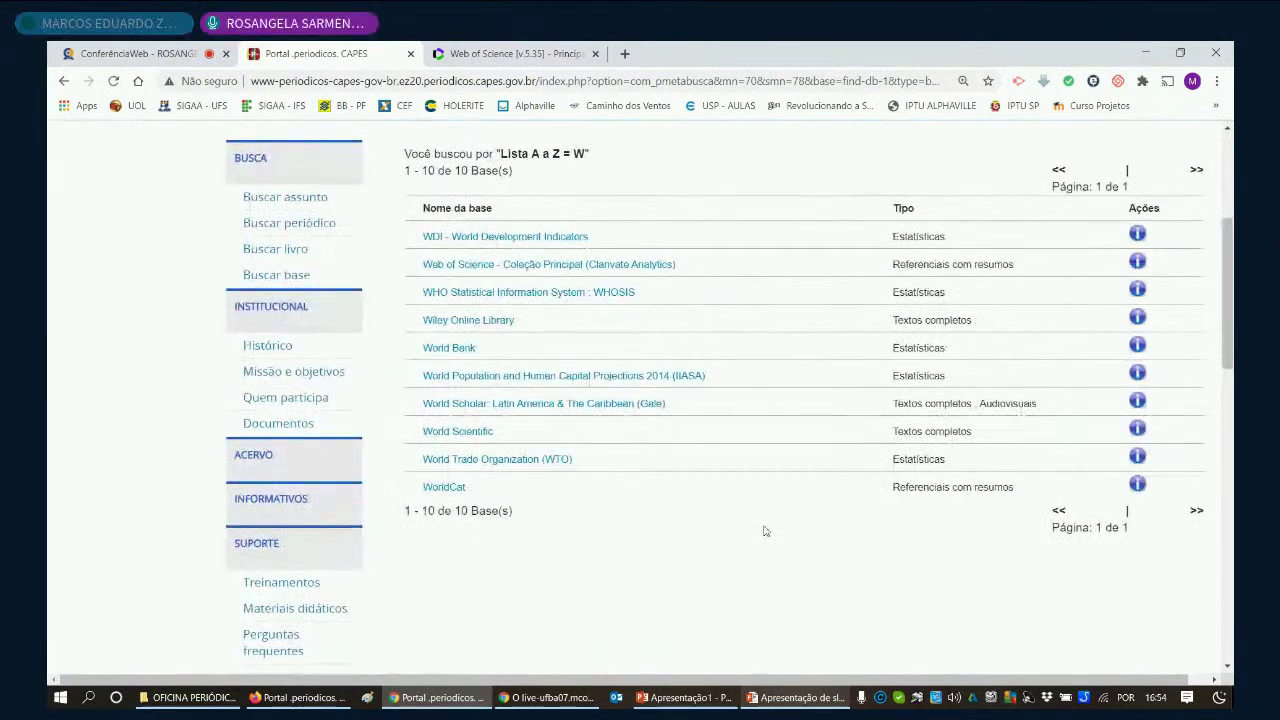
{"action": "scroll", "coordinate": [764, 530], "scroll_direction": "up", "scroll_amount": 2}
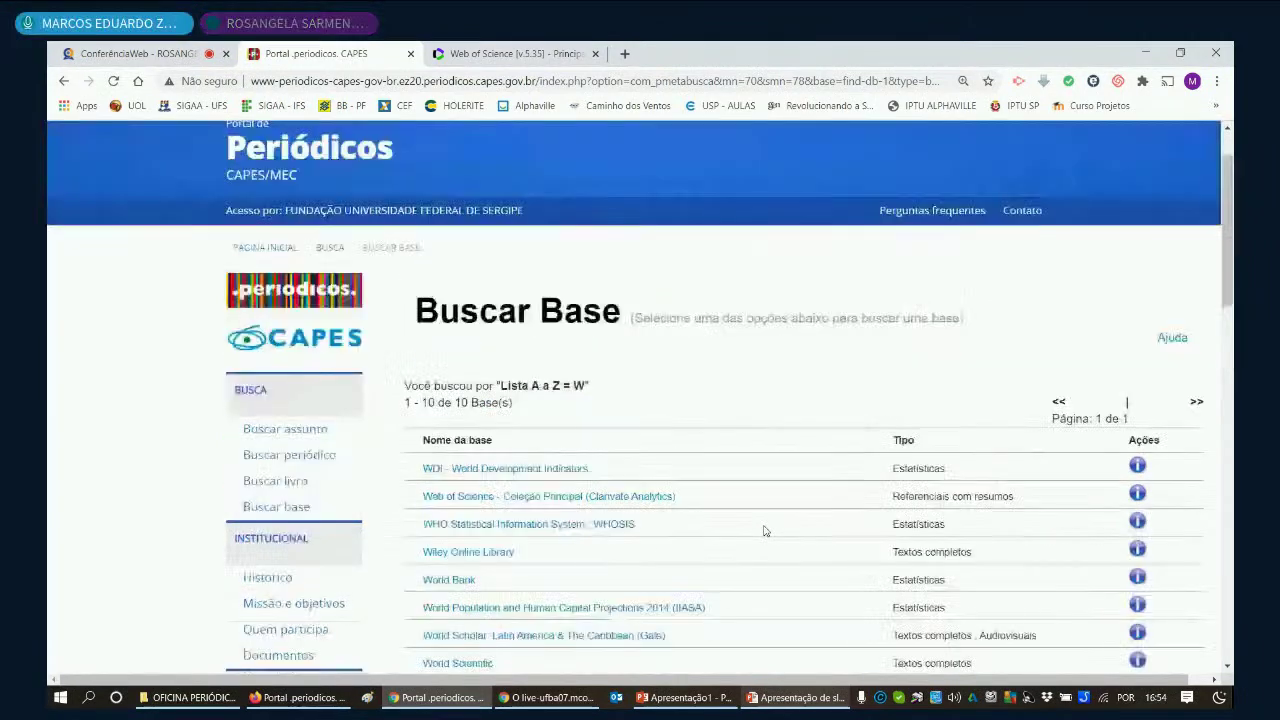
{"action": "left_click", "coordinate": [277, 507]}
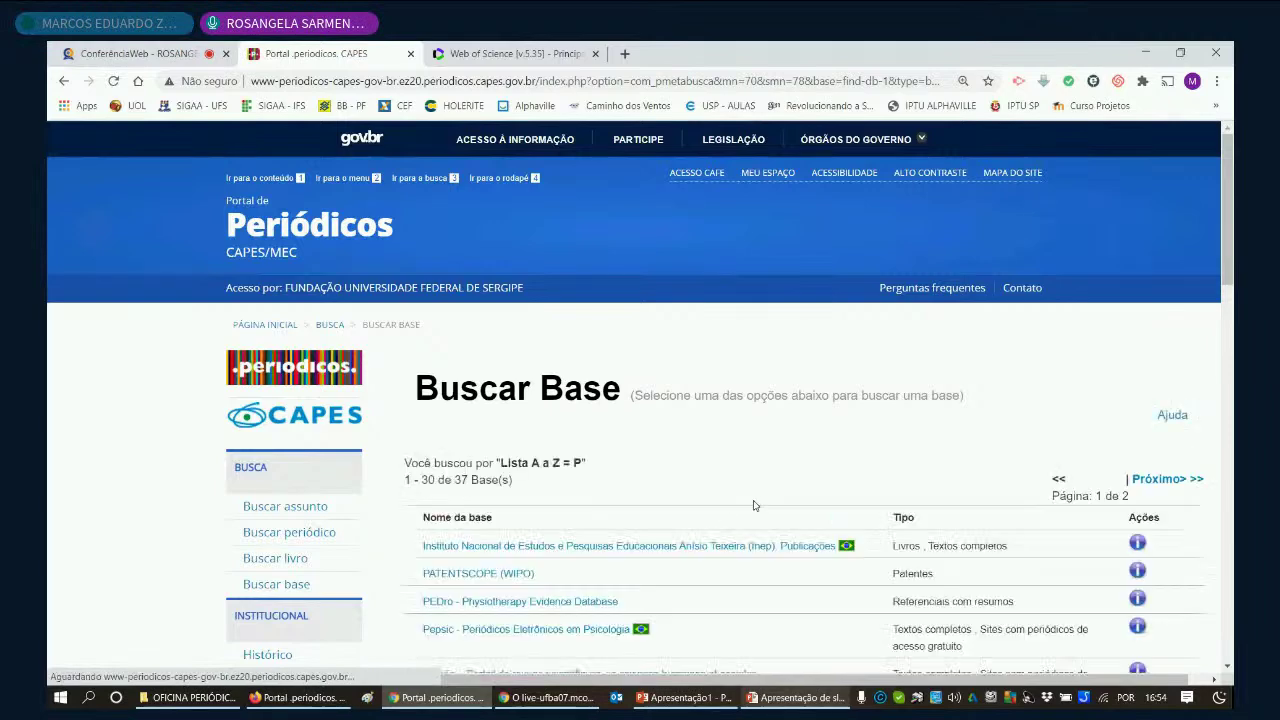
Step: Look through the first page of databases starting with P and go on to the second page
{"action": "scroll", "coordinate": [754, 505], "scroll_direction": "down", "scroll_amount": 3}
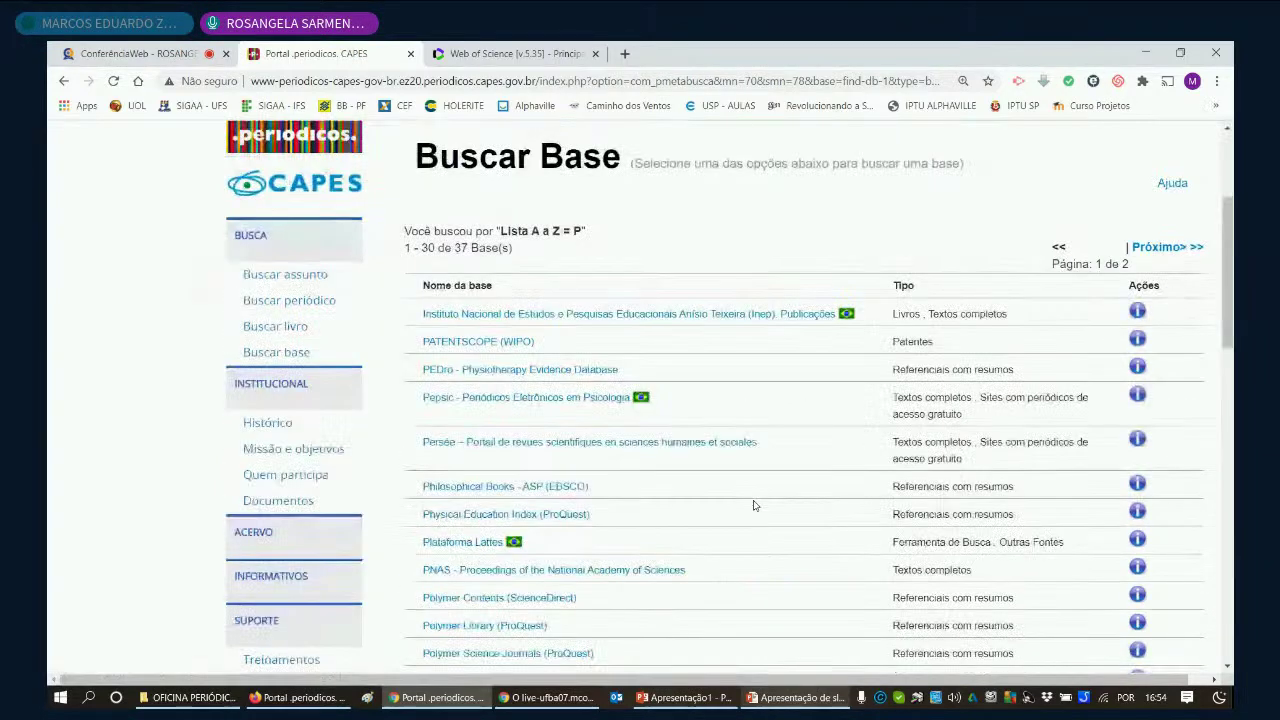
{"action": "scroll", "coordinate": [754, 505], "scroll_direction": "down", "scroll_amount": 3}
{"action": "scroll", "coordinate": [754, 505], "scroll_direction": "down", "scroll_amount": 5}
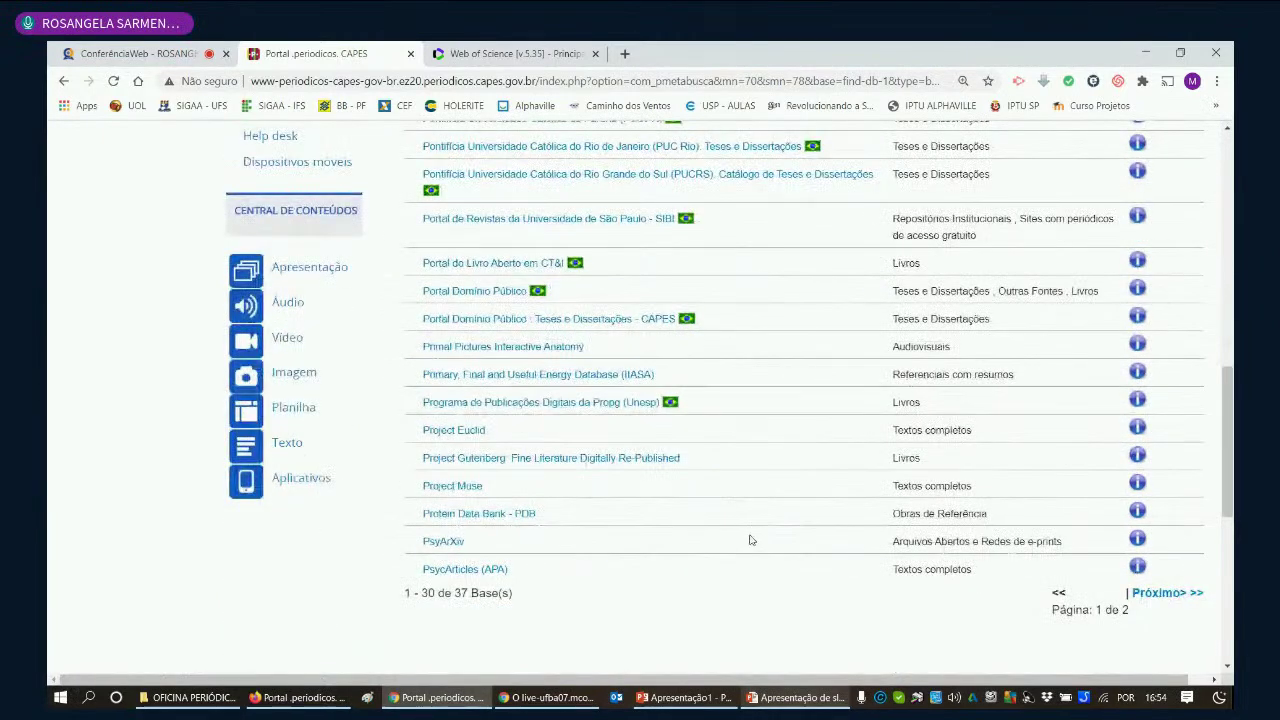
{"action": "left_click", "coordinate": [1151, 593]}
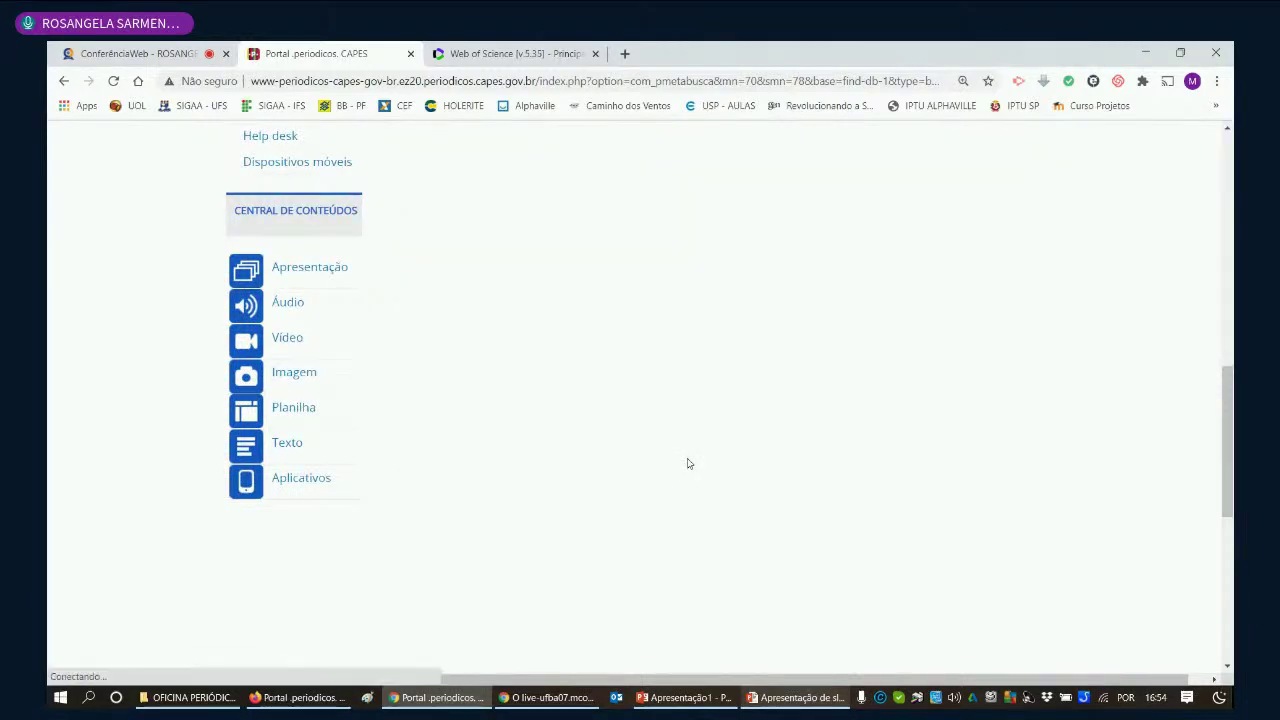
Step: Close the Web of Science page and check the remaining databases on the second page of the P list
{"action": "left_click", "coordinate": [595, 53]}
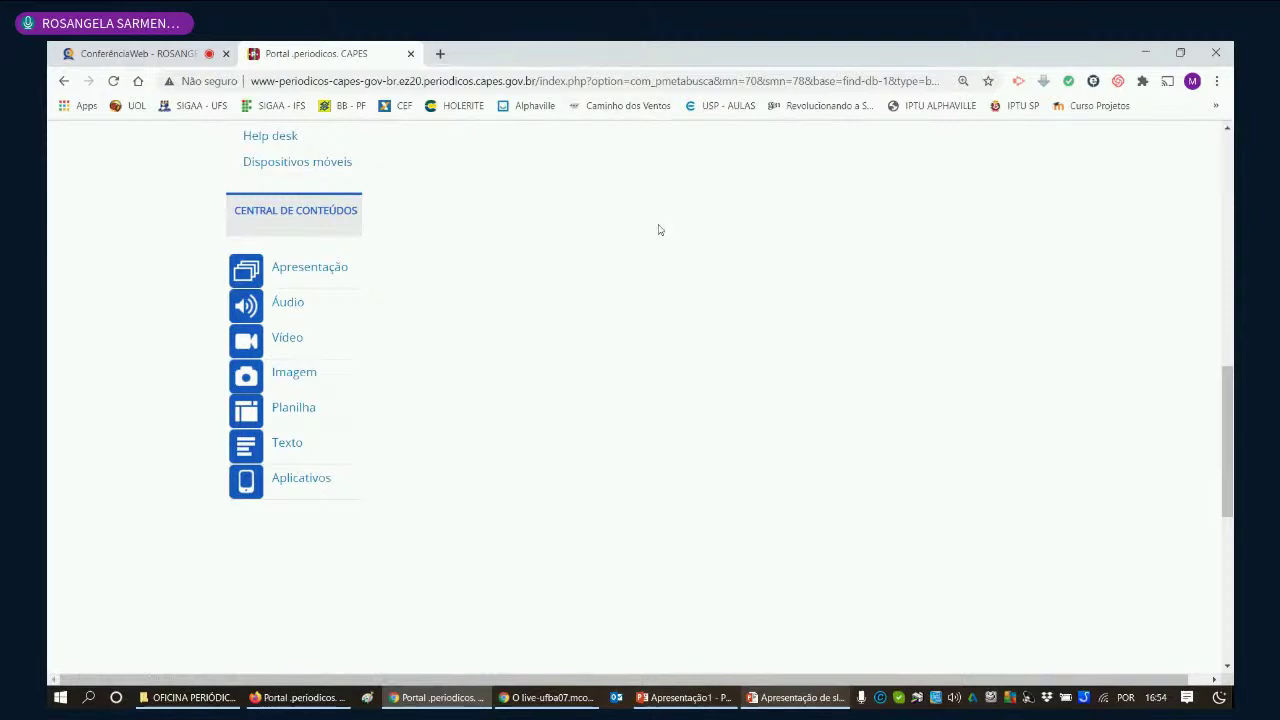
{"action": "scroll", "coordinate": [660, 316], "scroll_direction": "up", "scroll_amount": 5}
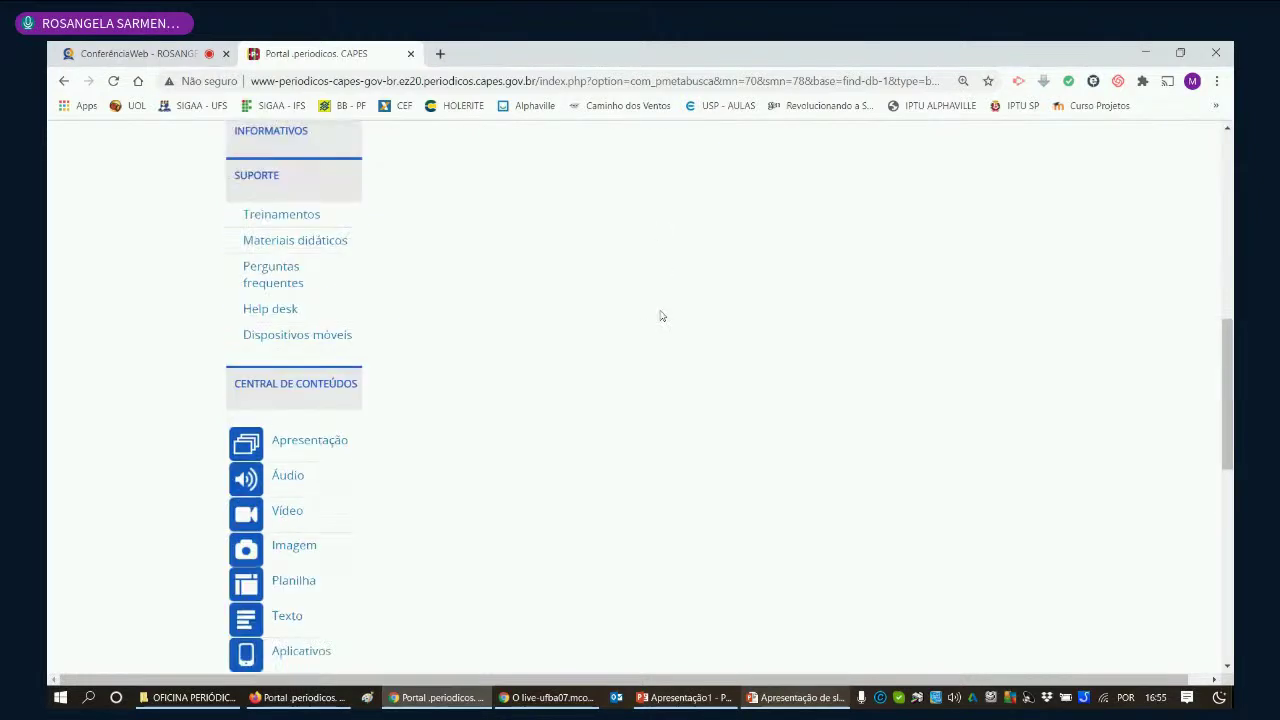
{"action": "scroll", "coordinate": [660, 316], "scroll_direction": "up", "scroll_amount": 1}
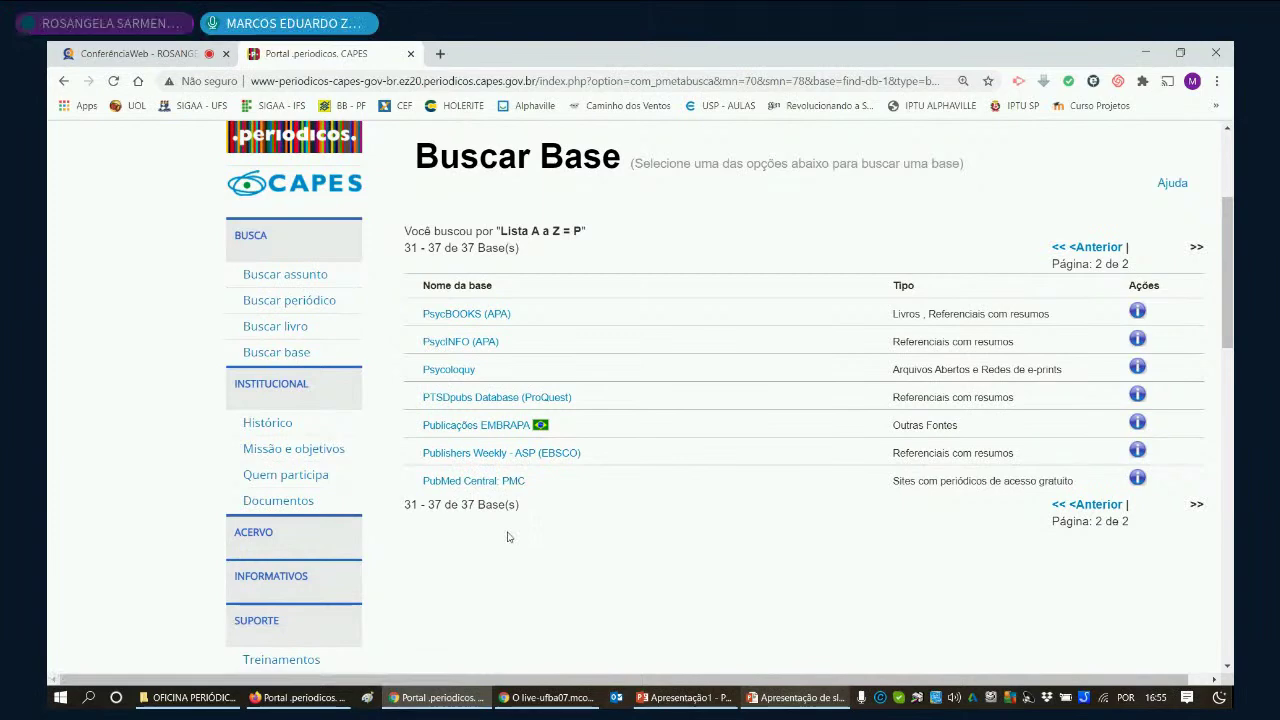
{"action": "scroll", "coordinate": [362, 408], "scroll_direction": "up", "scroll_amount": 2}
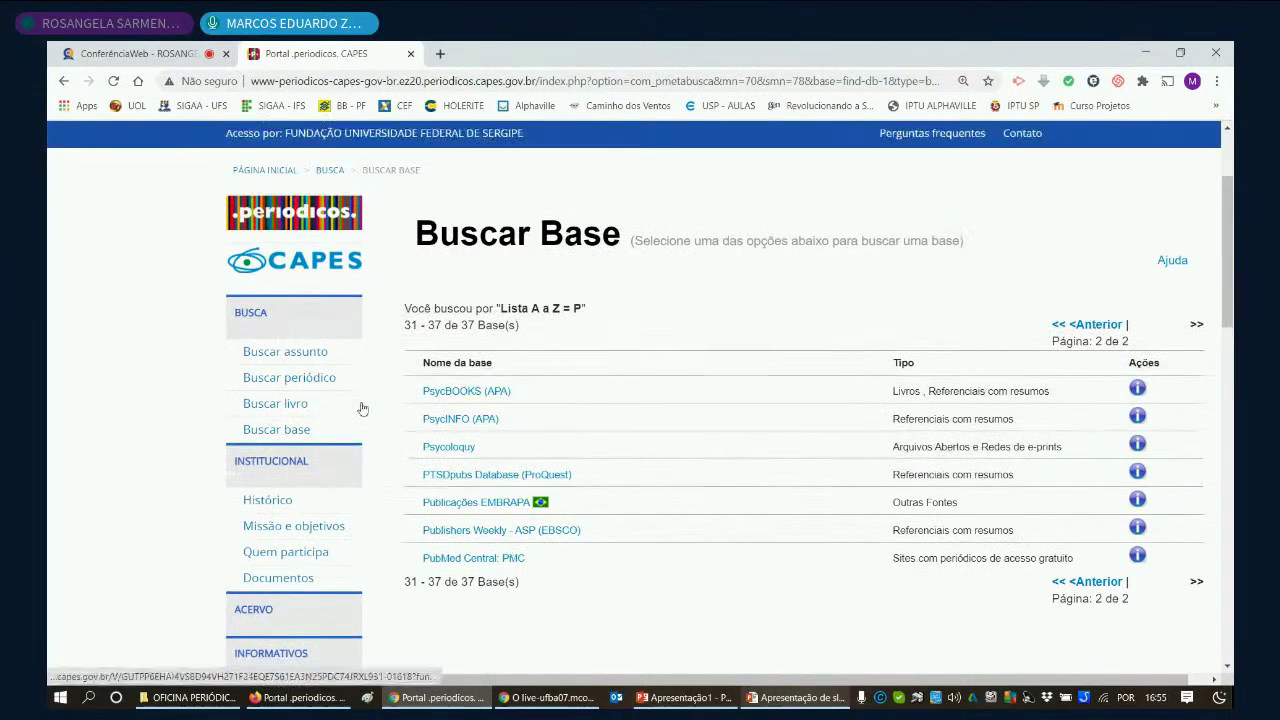
Step: Run a subject search for "liderança" and highlight the total number of results
{"action": "left_click", "coordinate": [285, 352]}
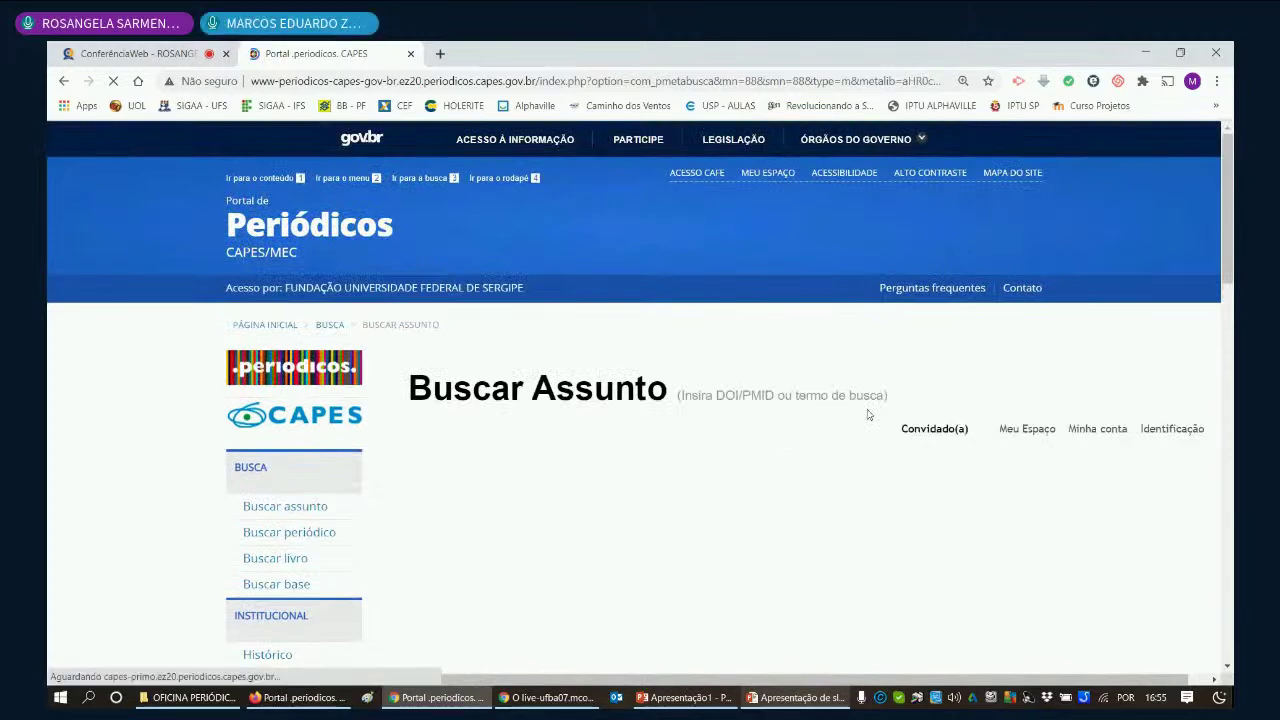
{"action": "scroll", "coordinate": [875, 420], "scroll_direction": "down", "scroll_amount": 1}
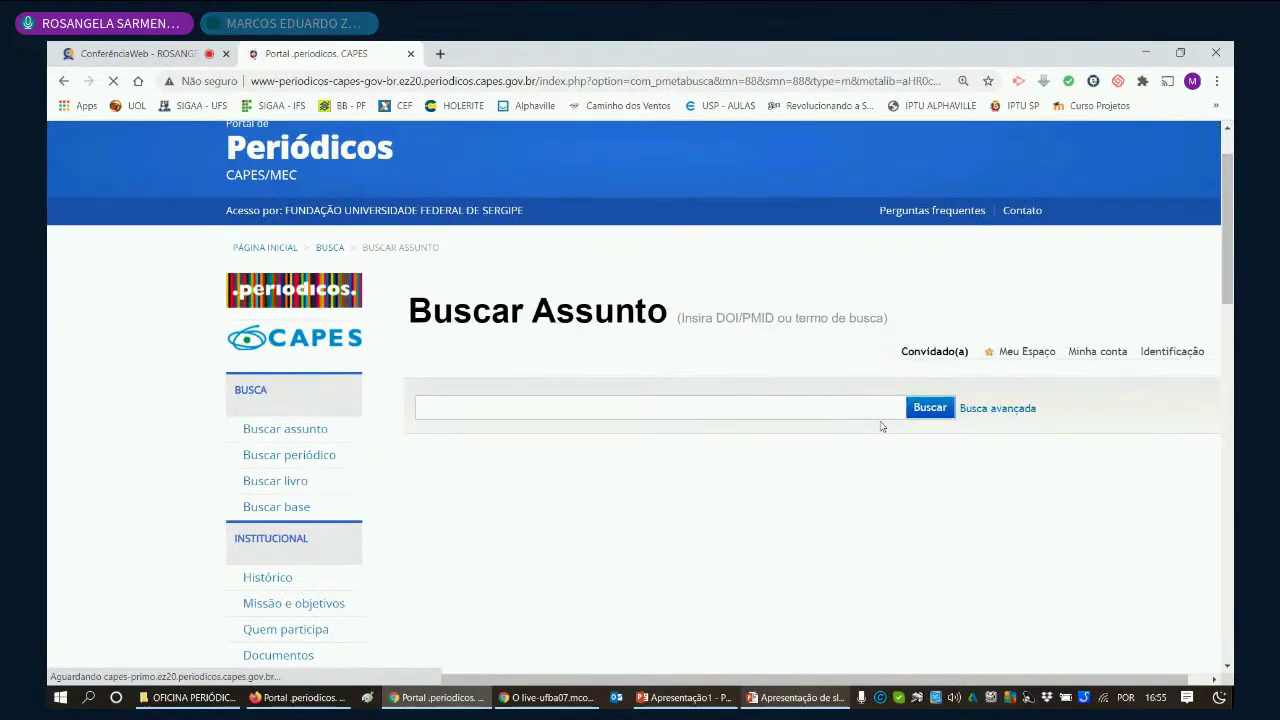
{"action": "scroll", "coordinate": [880, 424], "scroll_direction": "down", "scroll_amount": 1}
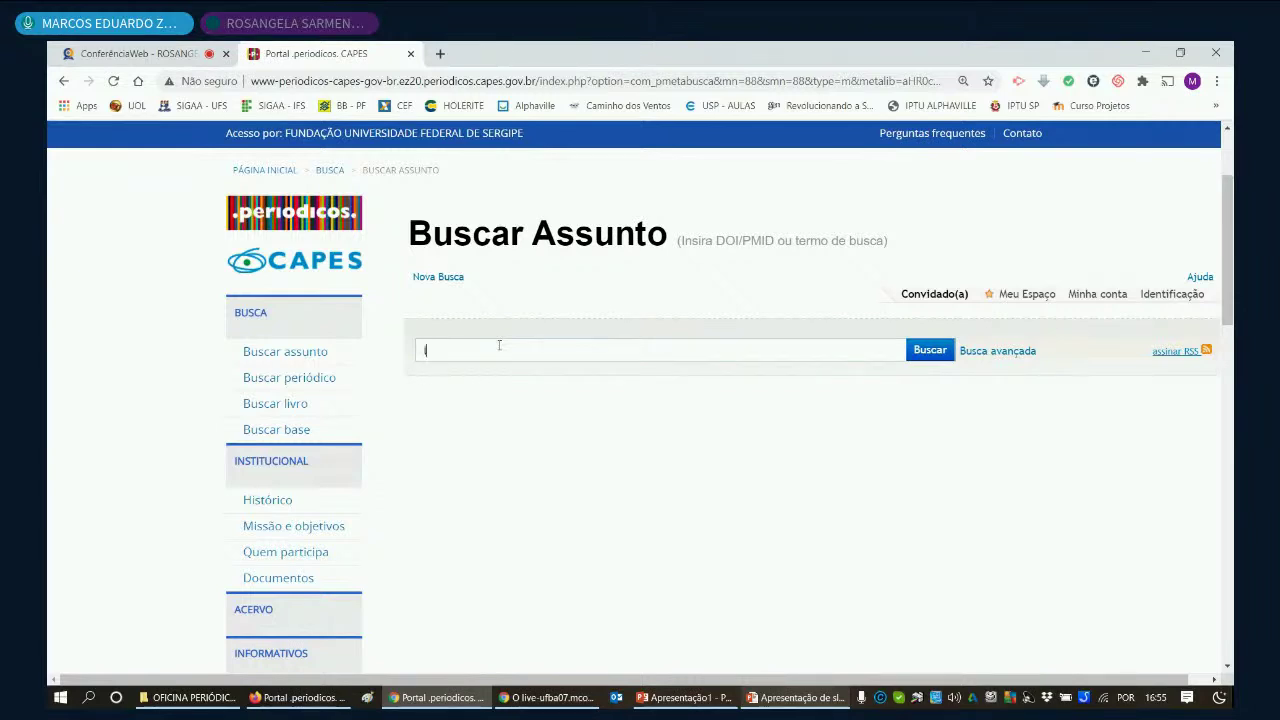
{"action": "type", "text": "liderança"}
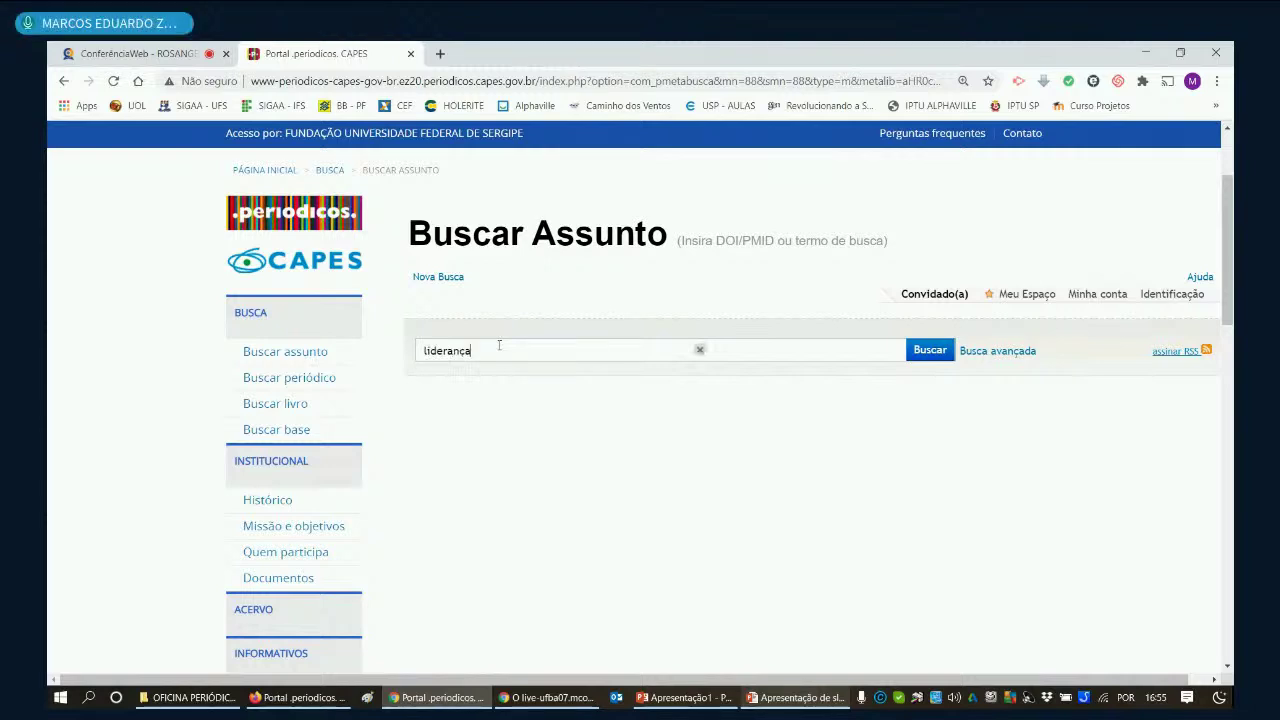
{"action": "left_click", "coordinate": [929, 352]}
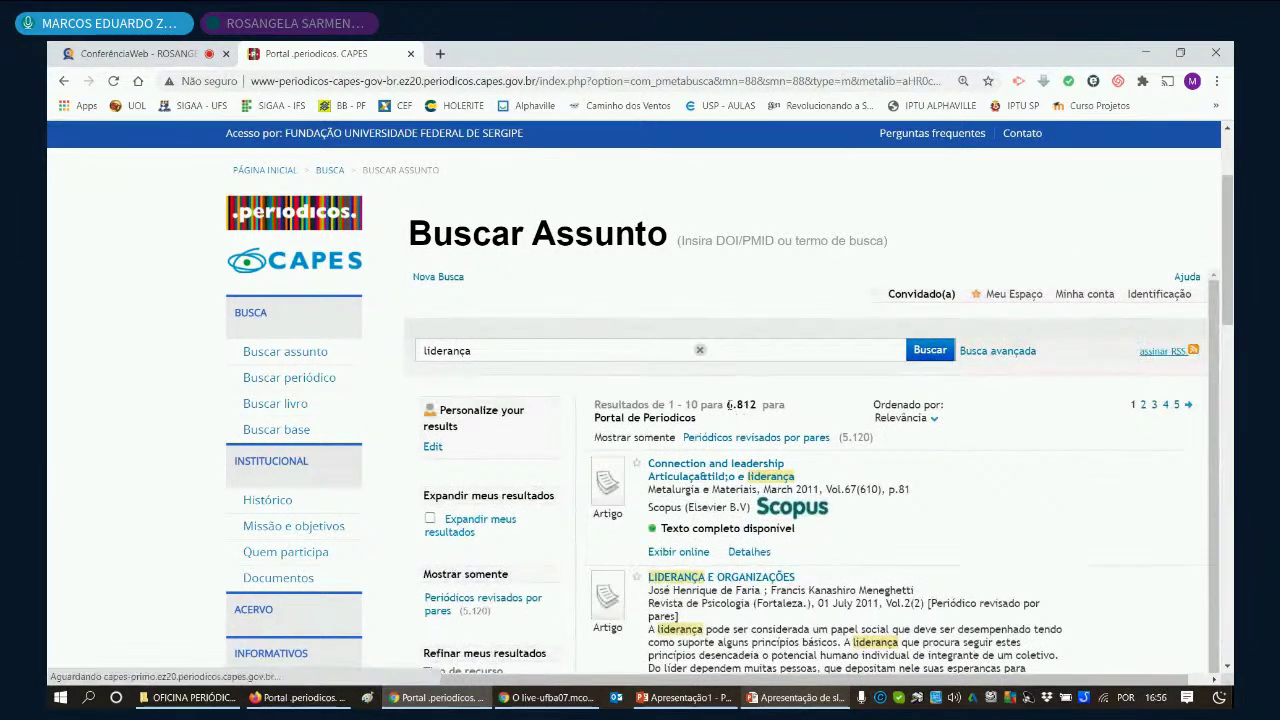
{"action": "double_click", "coordinate": [740, 404]}
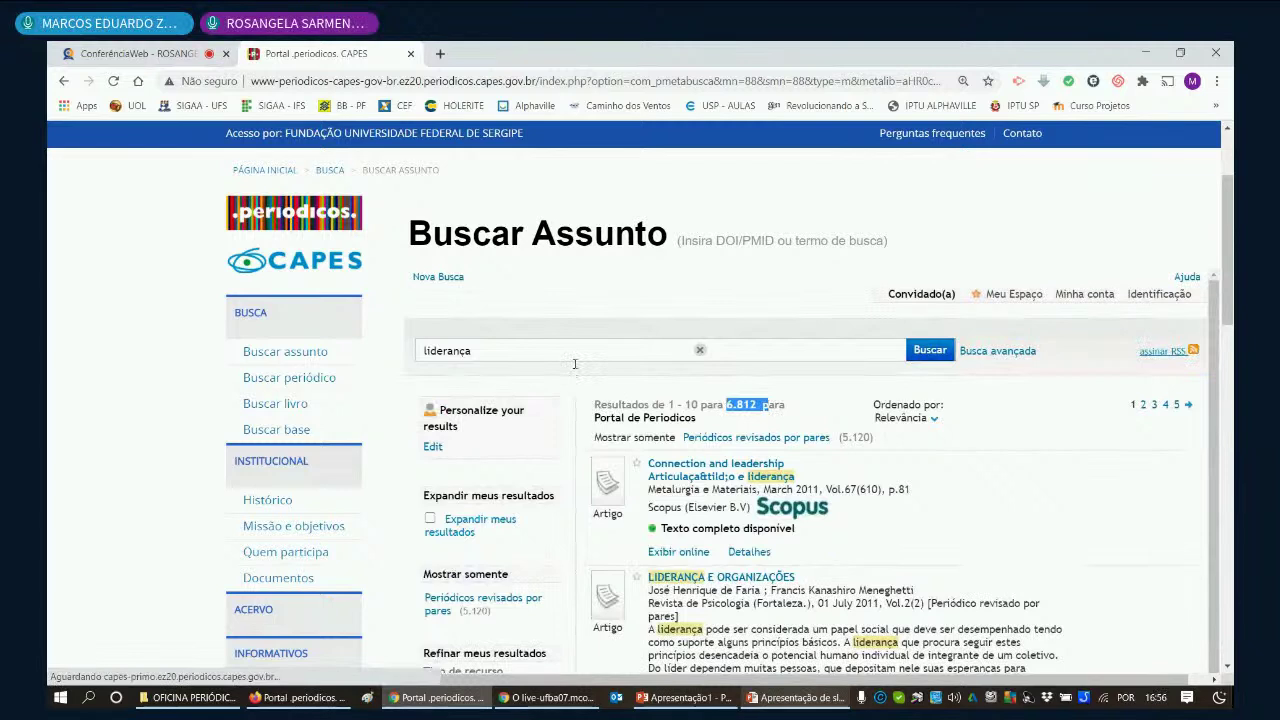
{"action": "left_click", "coordinate": [986, 456]}
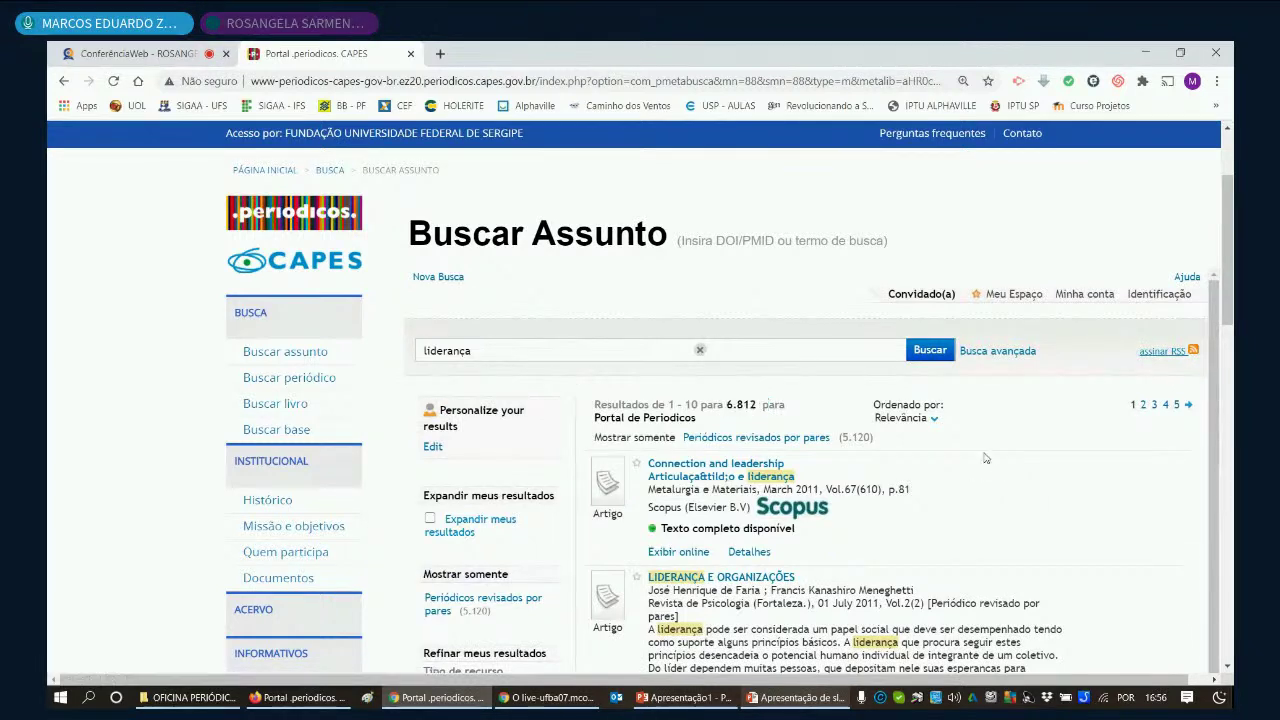
Step: Refine the liderança search in the advanced search with publication date Últimos 2 anos and material type Artigos
{"action": "left_click", "coordinate": [1010, 358]}
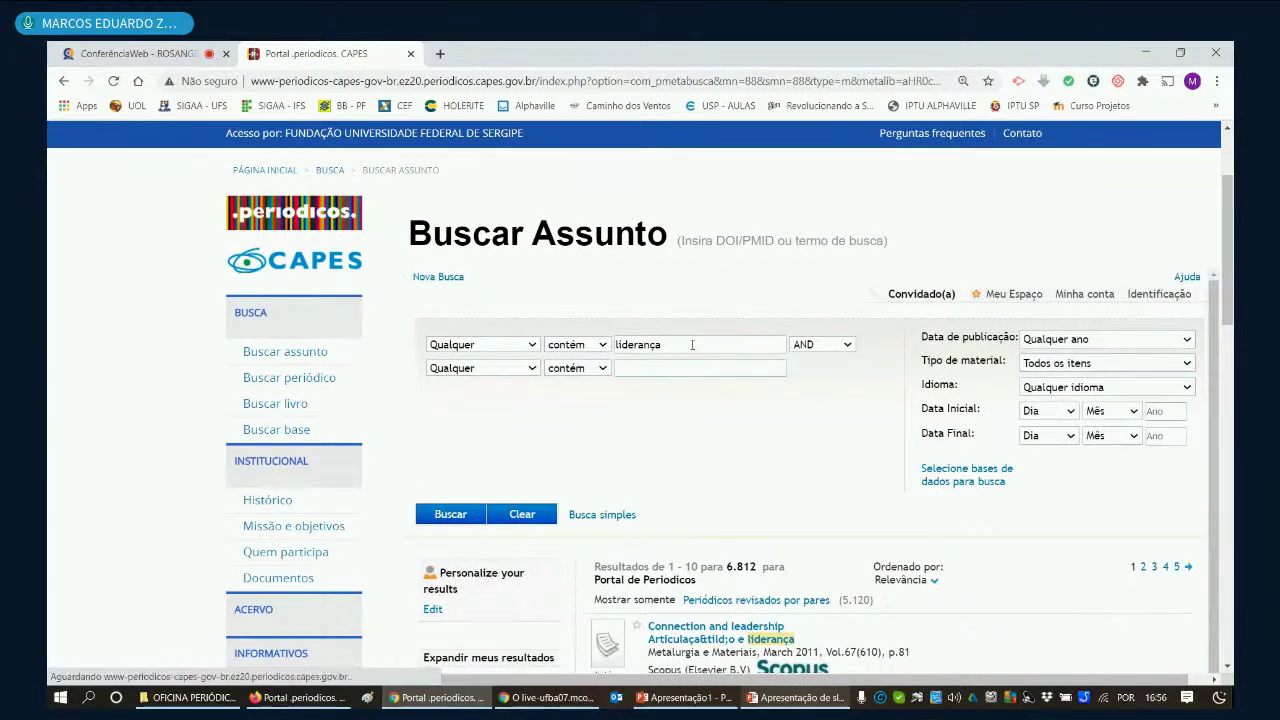
{"action": "left_click", "coordinate": [1082, 342]}
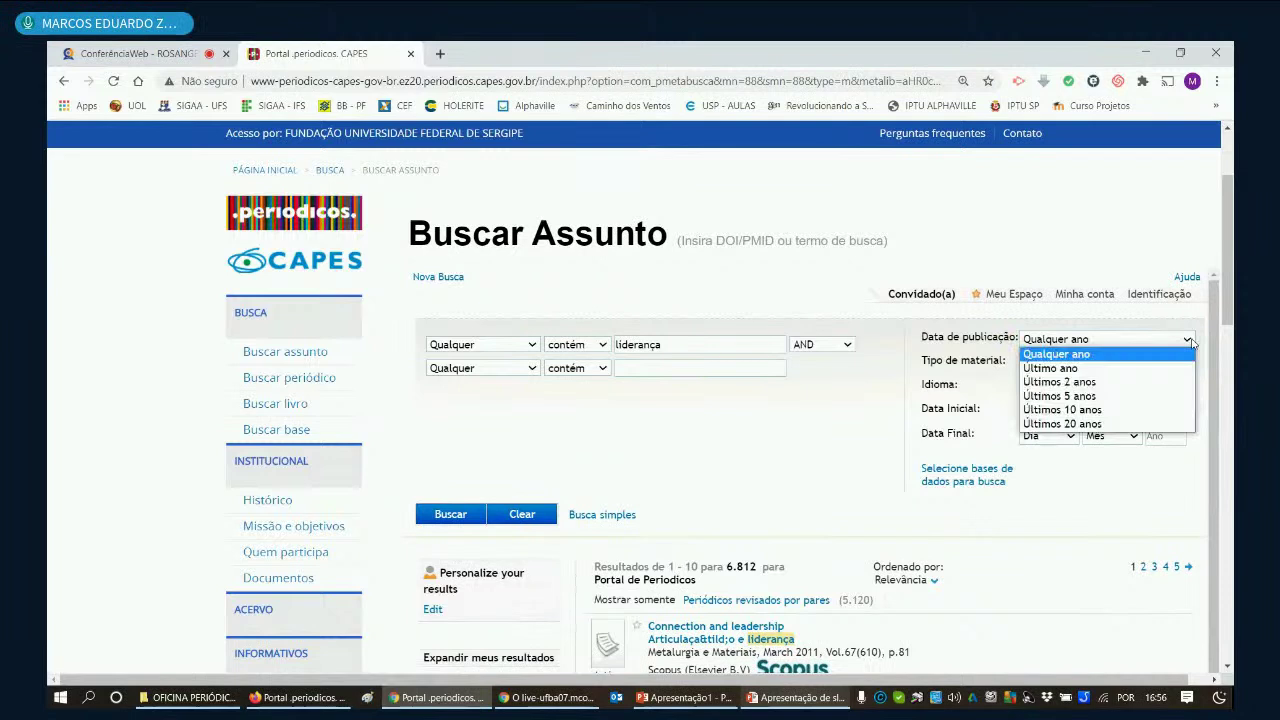
{"action": "left_click", "coordinate": [1086, 384]}
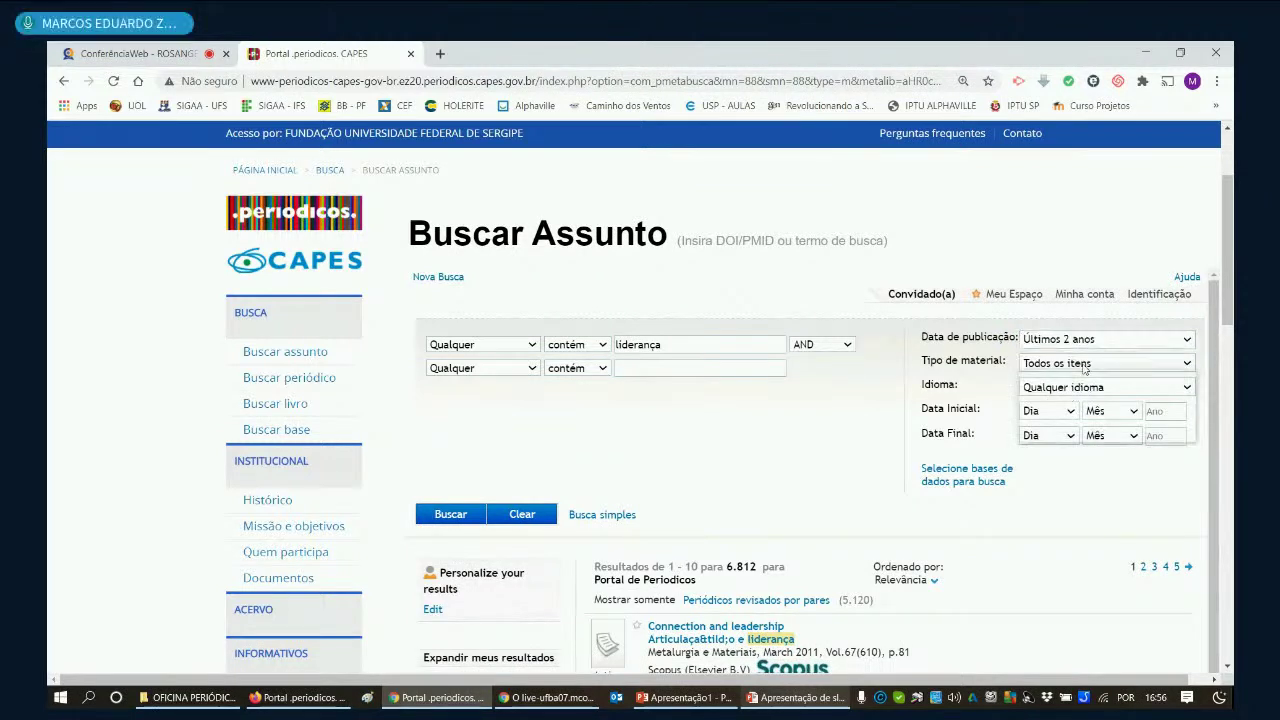
{"action": "left_click", "coordinate": [1084, 365]}
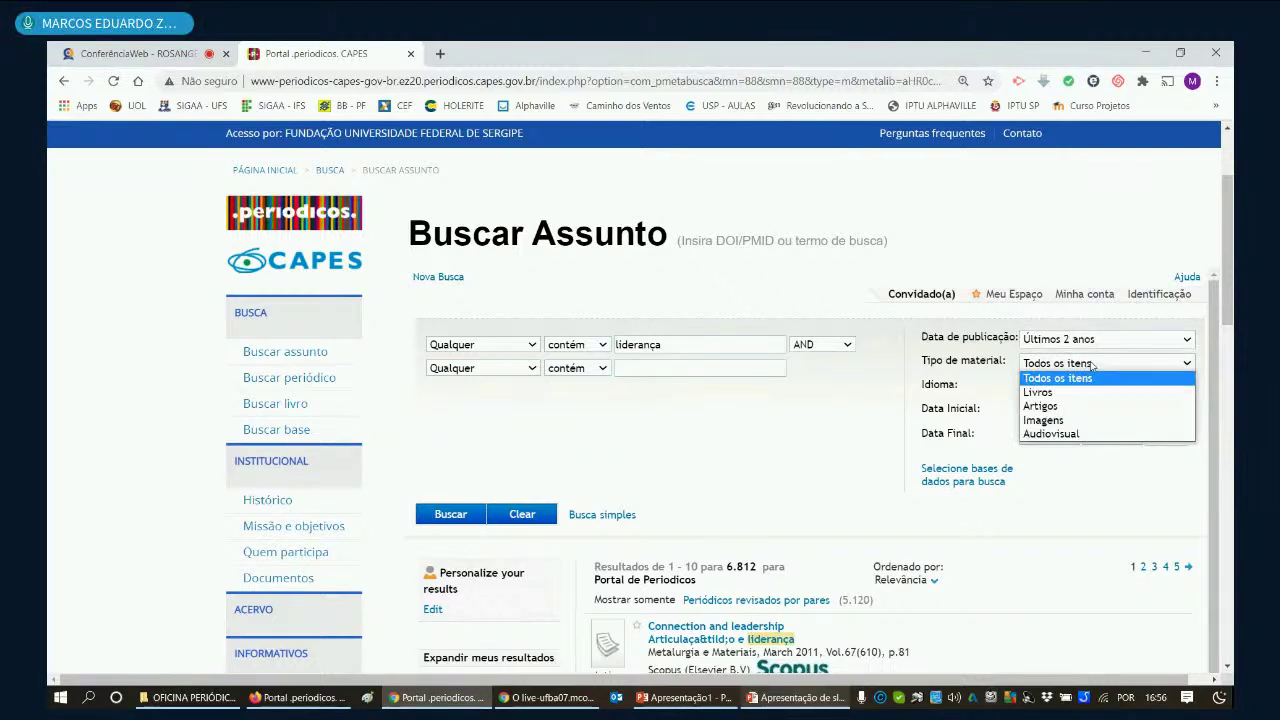
{"action": "left_click", "coordinate": [1055, 408]}
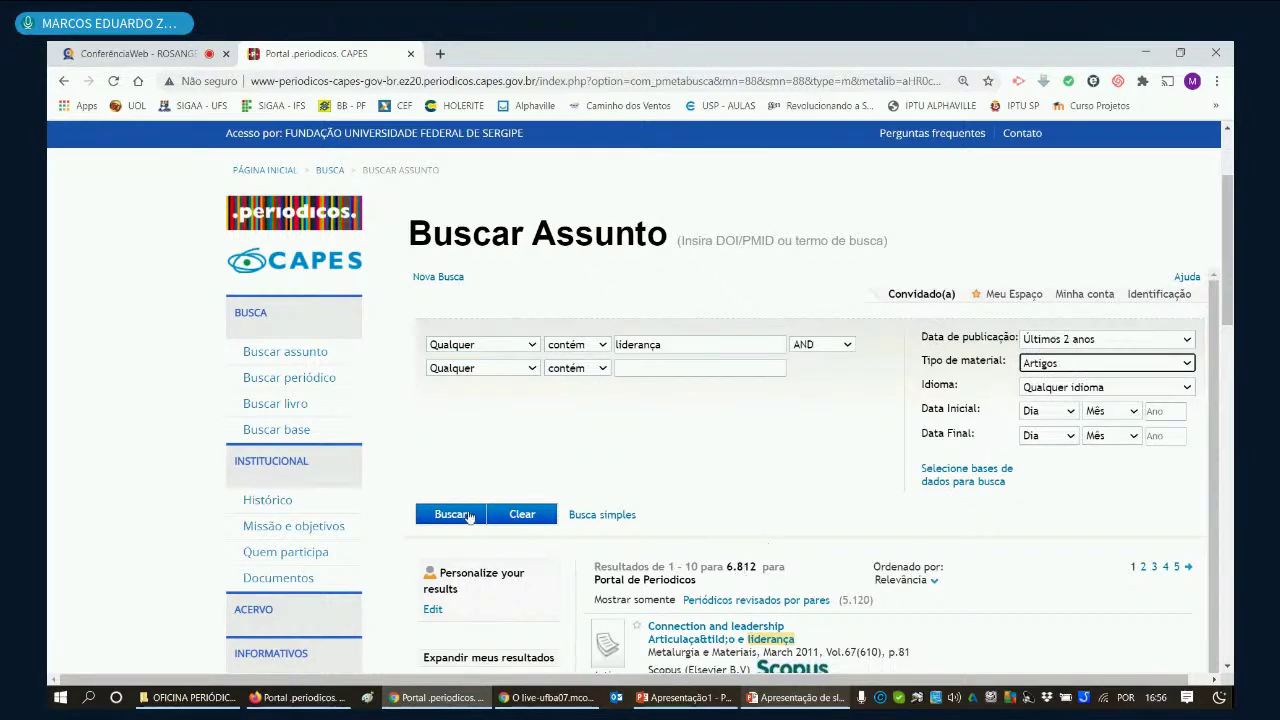
{"action": "left_click", "coordinate": [440, 525]}
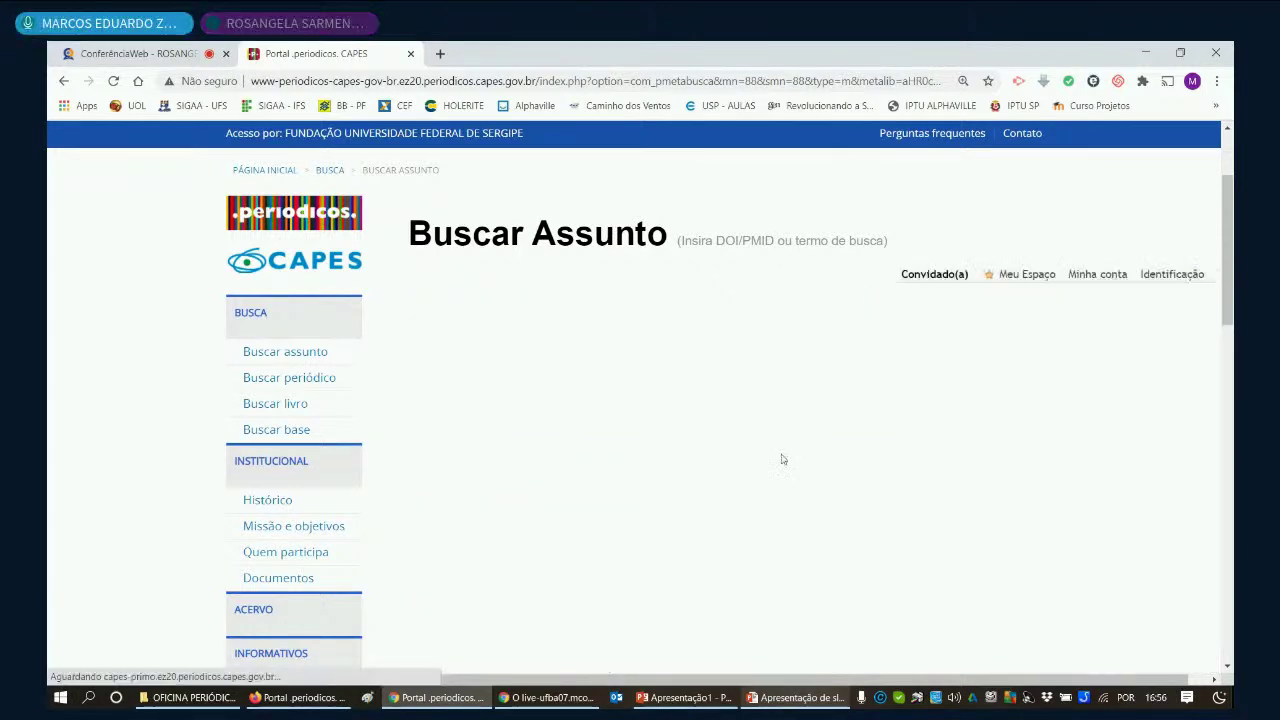
{"action": "scroll", "coordinate": [838, 360], "scroll_direction": "down", "scroll_amount": 1}
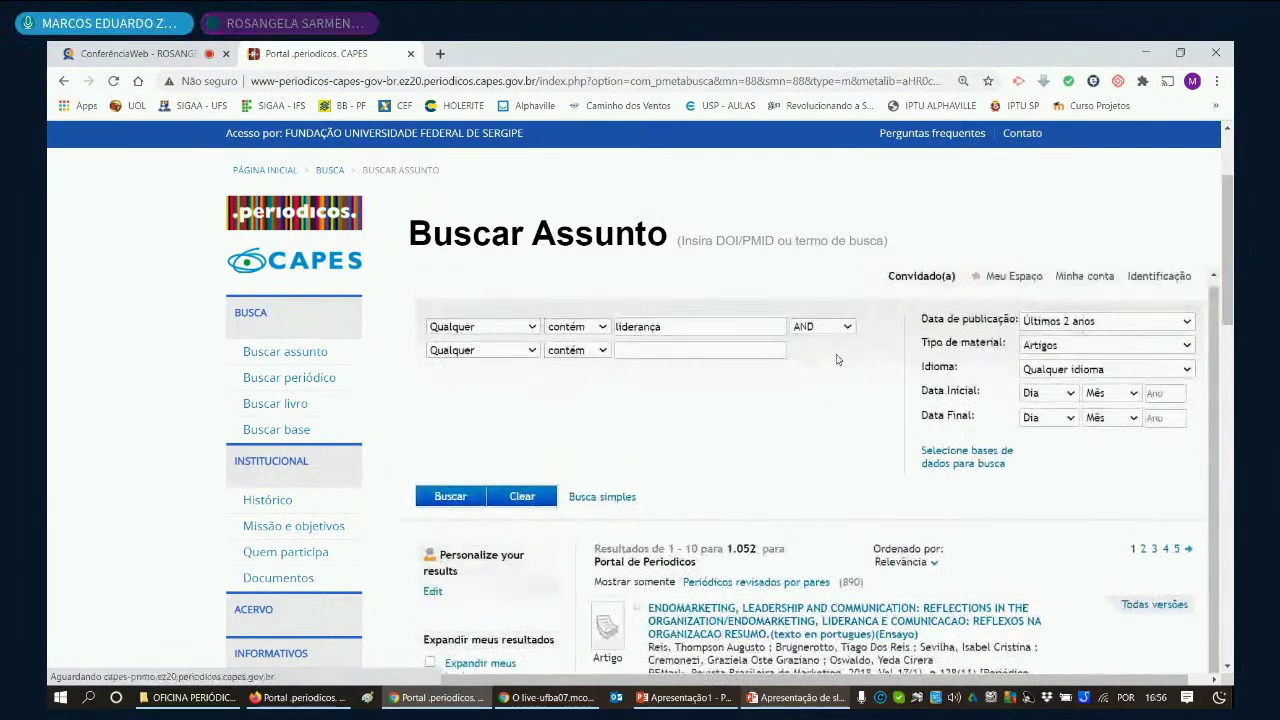
Step: Search liderança again with material type Livros and publication date Qualquer ano, and look at the resulting books
{"action": "scroll", "coordinate": [838, 360], "scroll_direction": "up", "scroll_amount": 1}
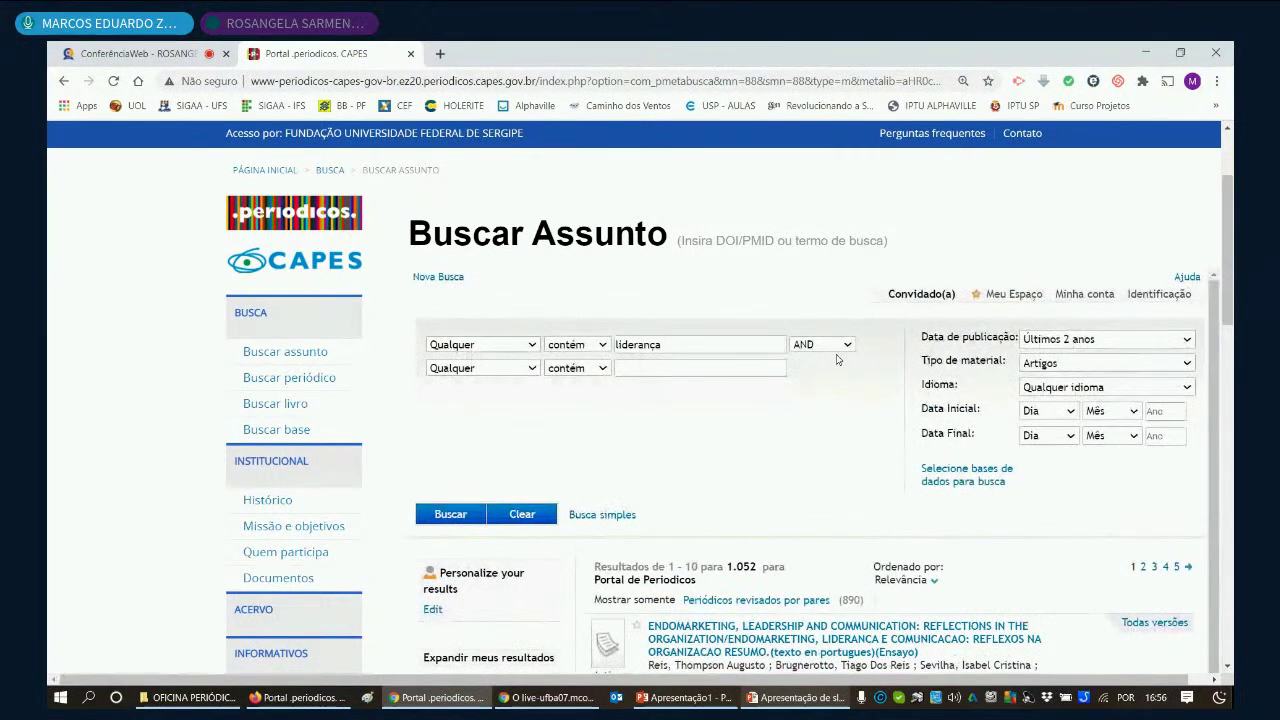
{"action": "left_click", "coordinate": [1104, 365]}
{"action": "left_click", "coordinate": [1070, 392]}
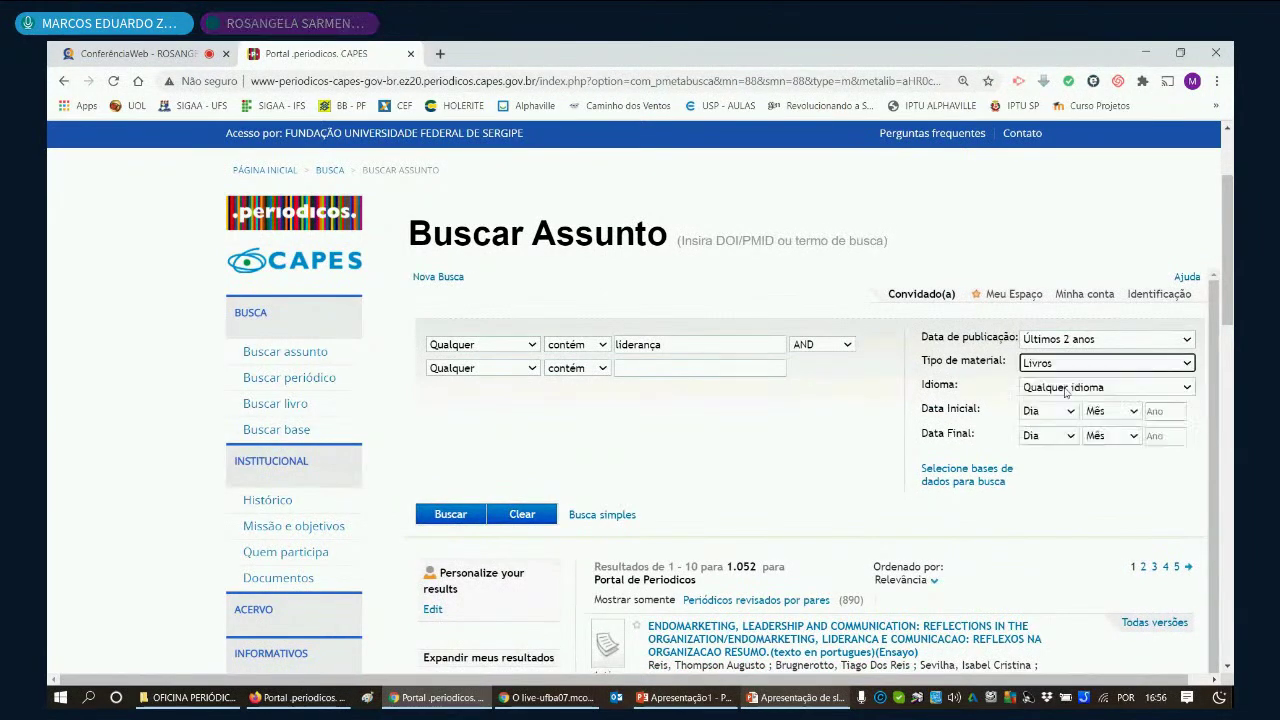
{"action": "left_click", "coordinate": [1075, 345]}
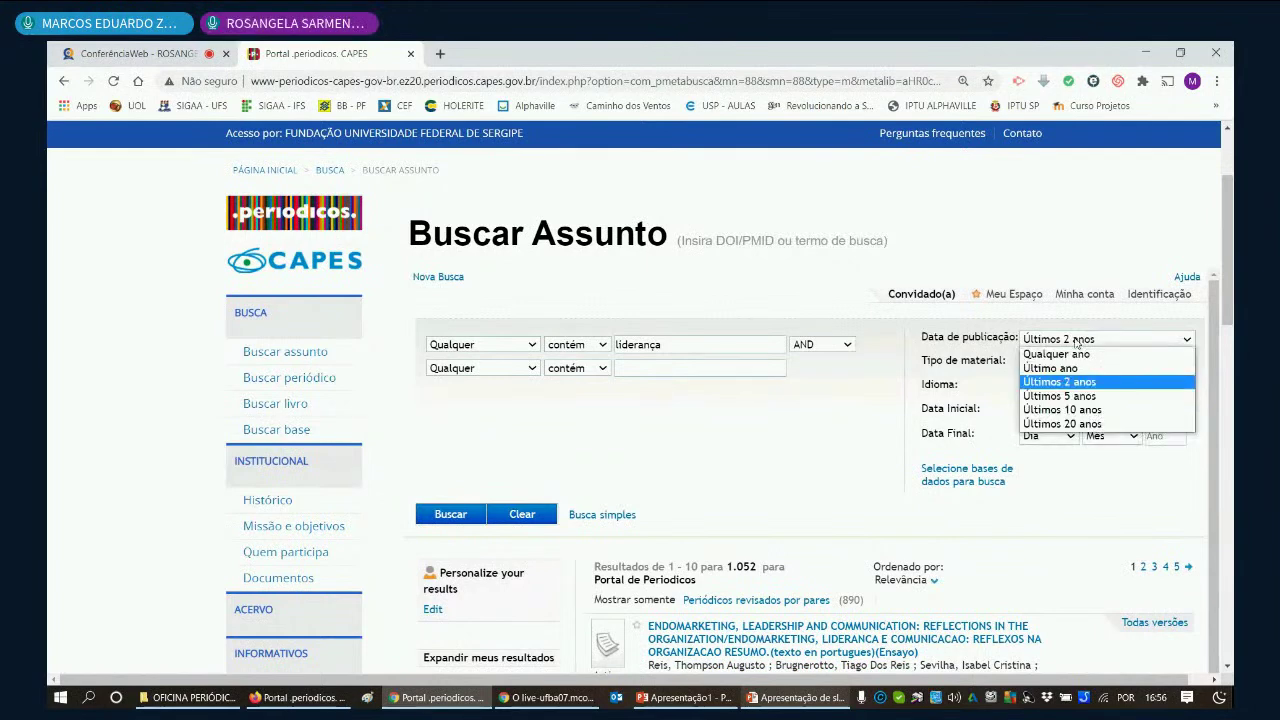
{"action": "left_click", "coordinate": [1076, 343]}
{"action": "left_click", "coordinate": [1075, 355]}
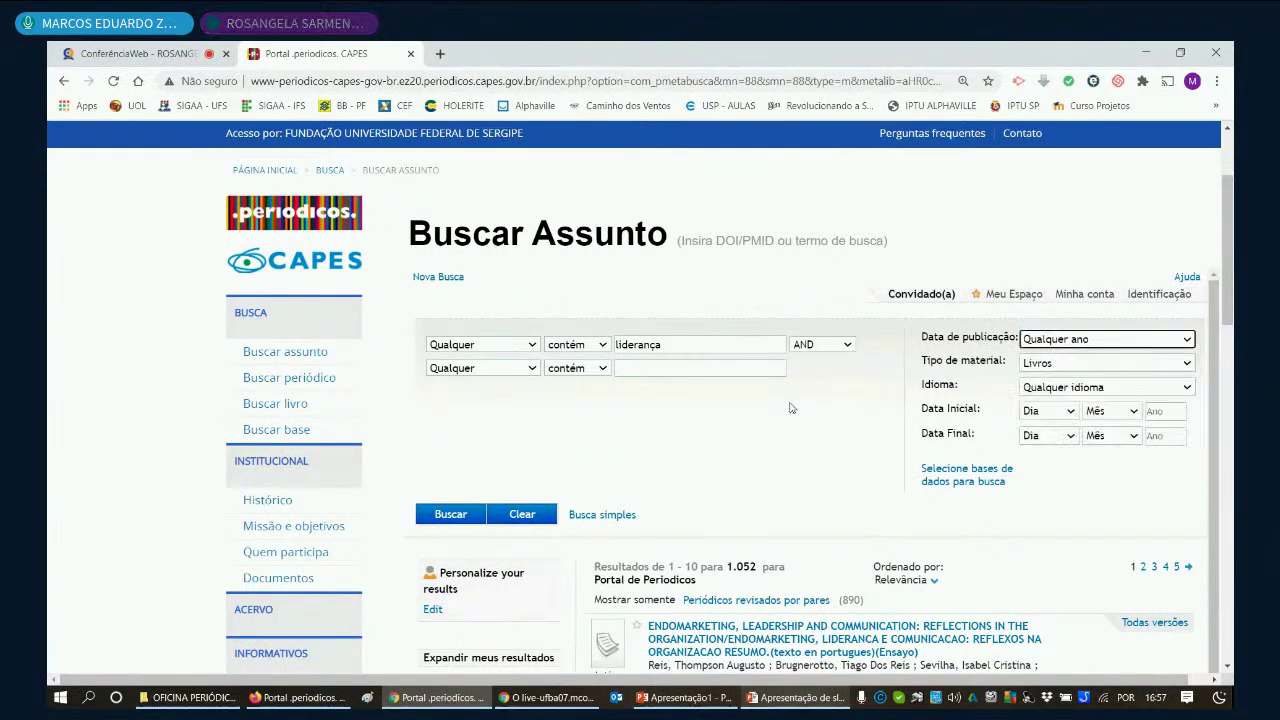
{"action": "left_click", "coordinate": [445, 515]}
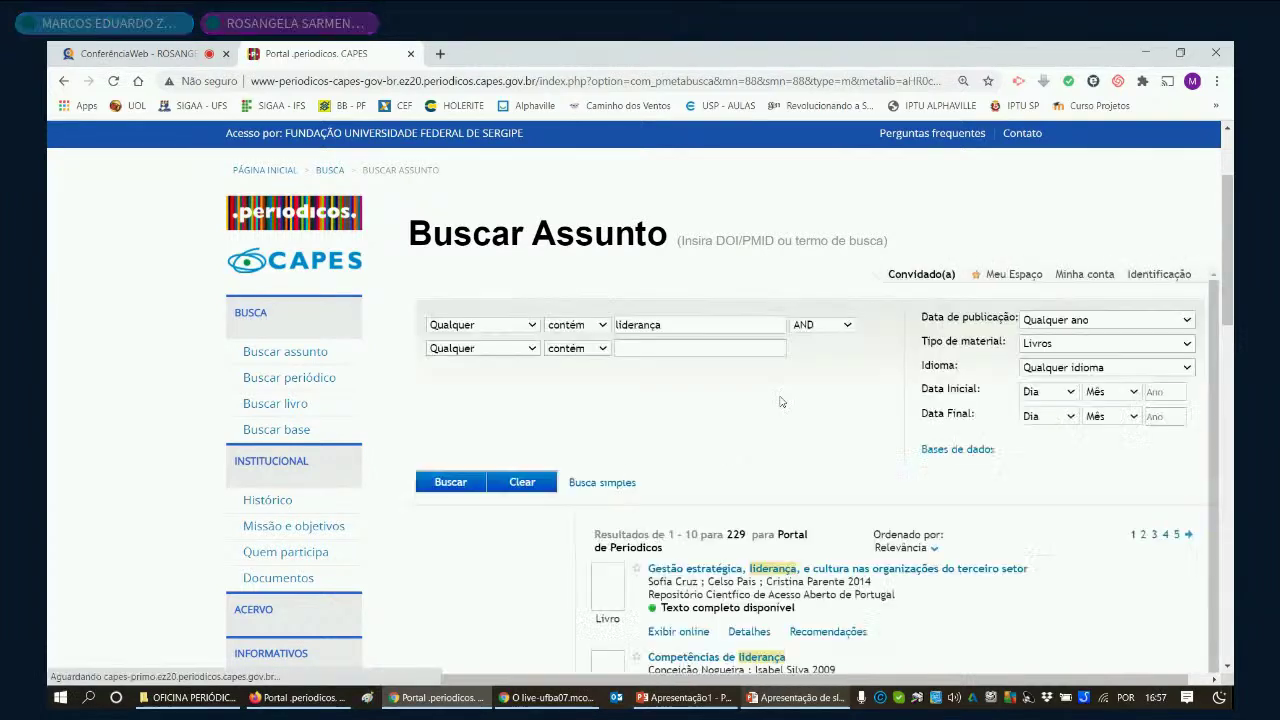
{"action": "scroll", "coordinate": [792, 396], "scroll_direction": "down", "scroll_amount": 2}
{"action": "scroll", "coordinate": [792, 396], "scroll_direction": "down", "scroll_amount": 2}
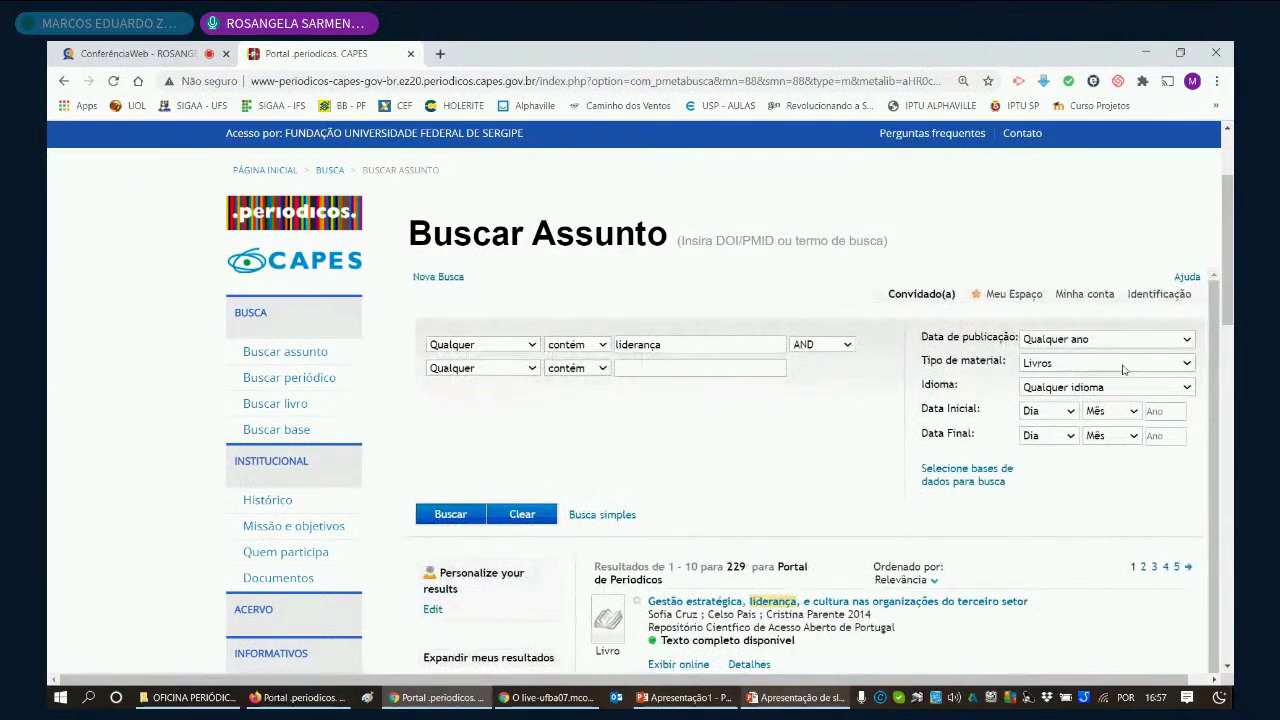
Step: Repeat the liderança search with the material type set to Imagens and check the results area
{"action": "left_click", "coordinate": [1115, 368]}
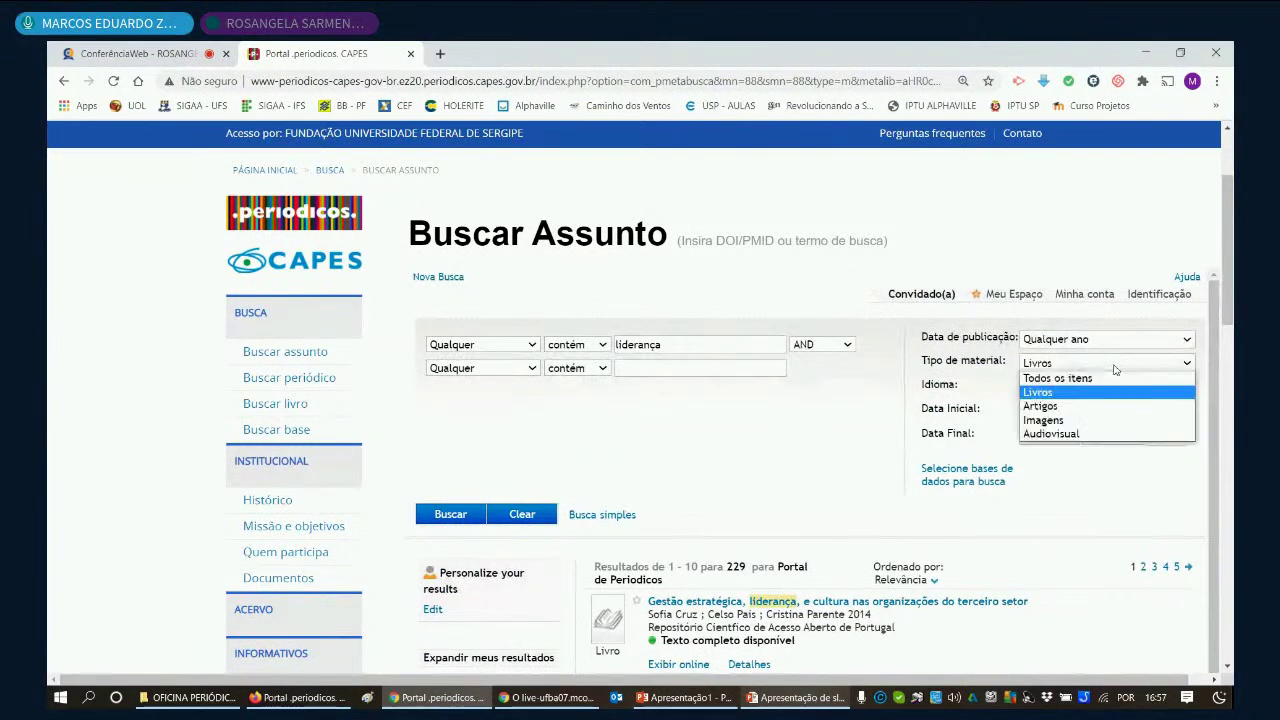
{"action": "left_click", "coordinate": [1071, 424]}
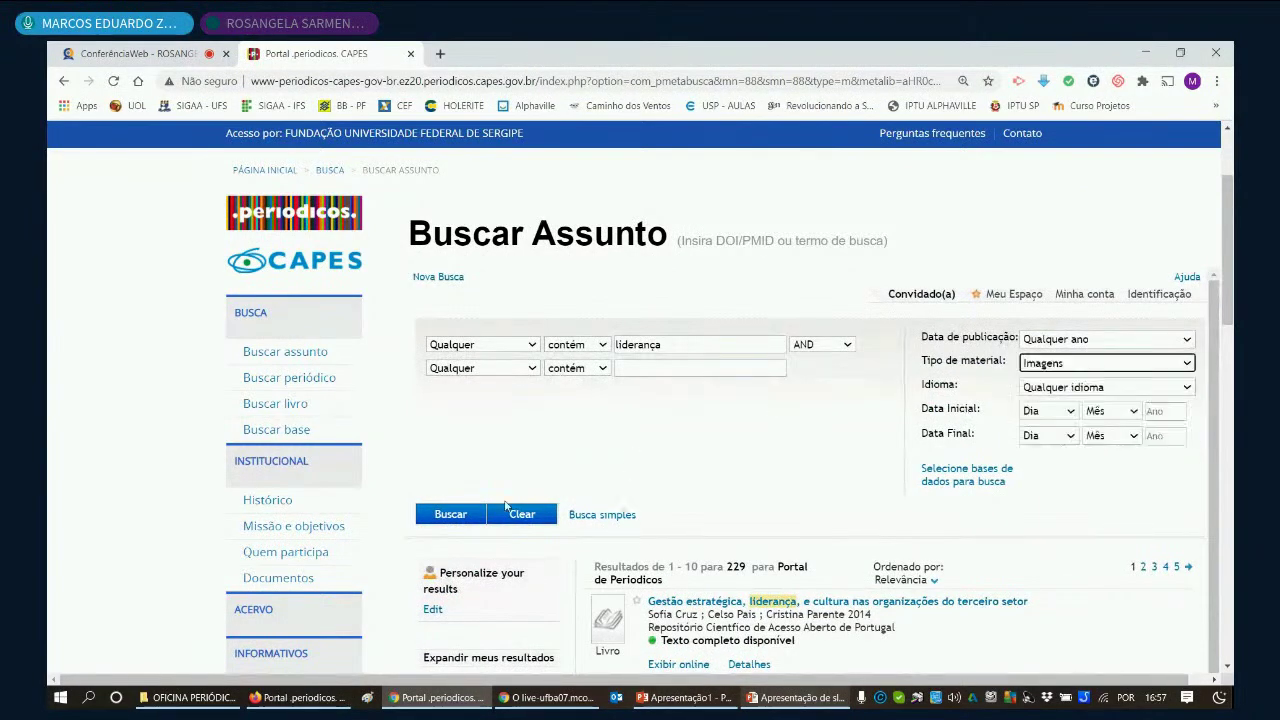
{"action": "left_click", "coordinate": [452, 514]}
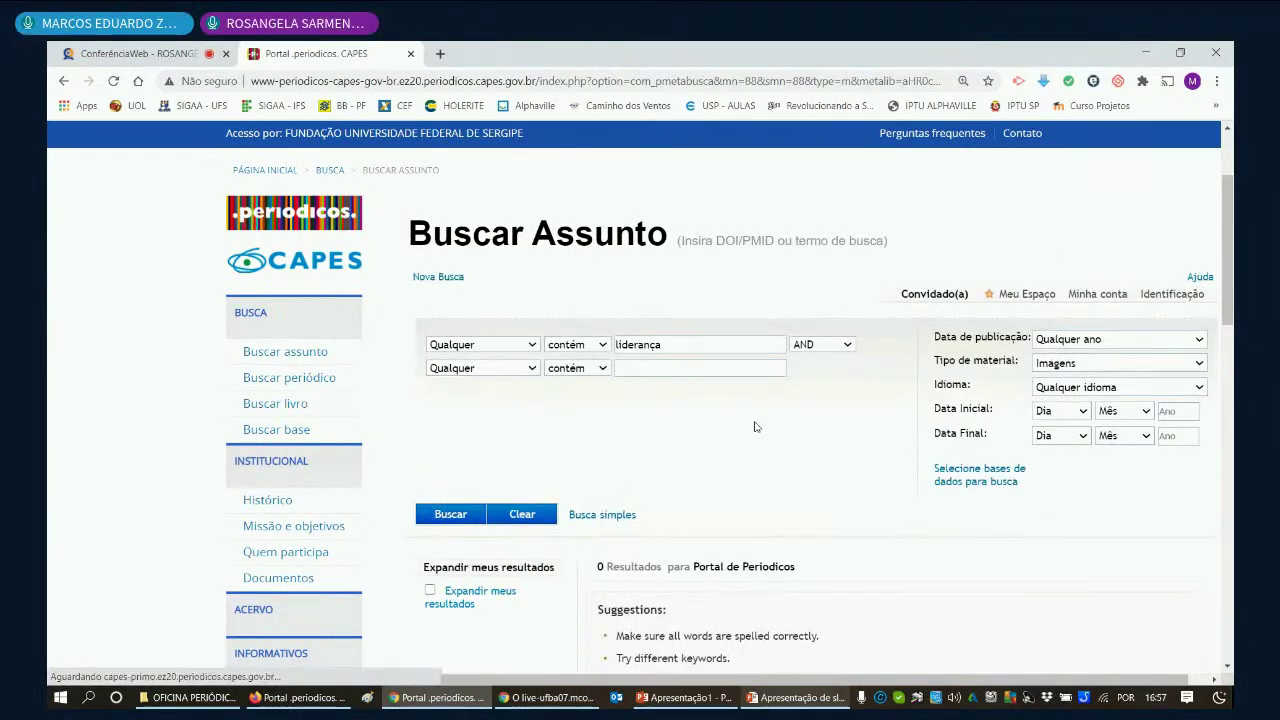
{"action": "scroll", "coordinate": [755, 427], "scroll_direction": "down", "scroll_amount": 3}
{"action": "scroll", "coordinate": [755, 427], "scroll_direction": "up", "scroll_amount": 2}
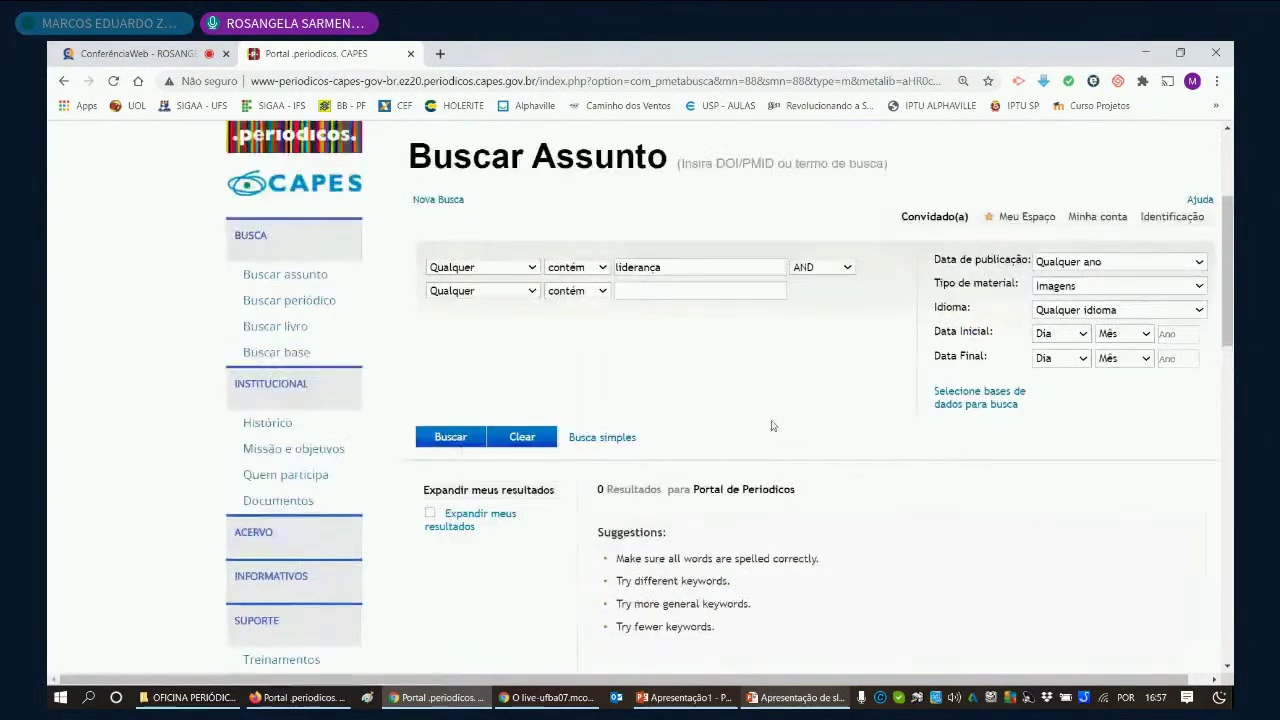
Step: Search liderança again with the material type set to Audiovisual
{"action": "left_click", "coordinate": [1060, 287]}
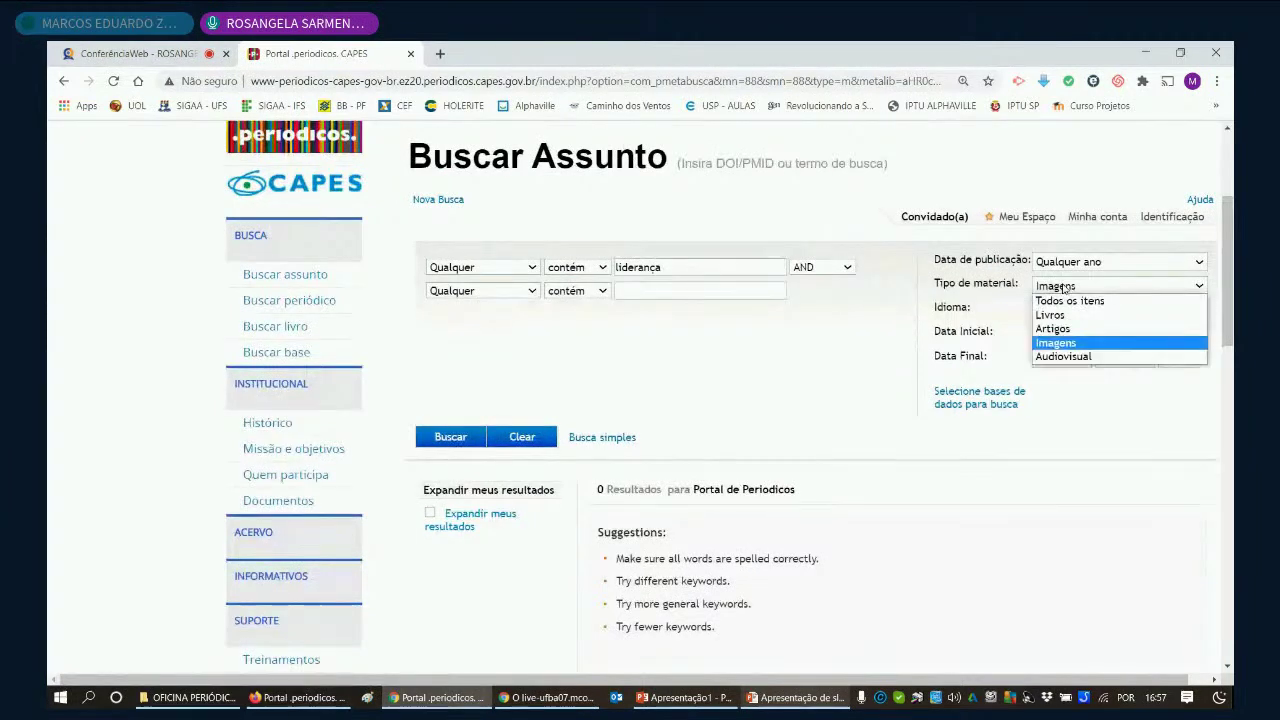
{"action": "left_click", "coordinate": [1063, 356]}
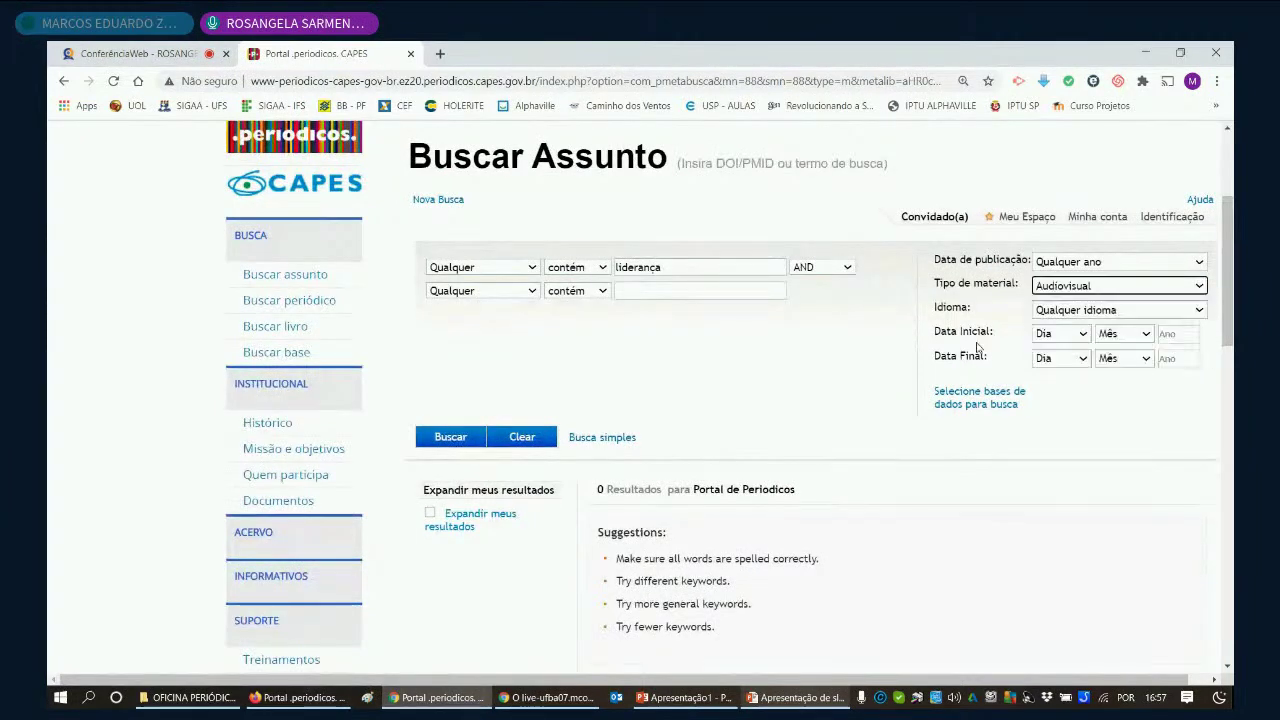
{"action": "left_click", "coordinate": [451, 437]}
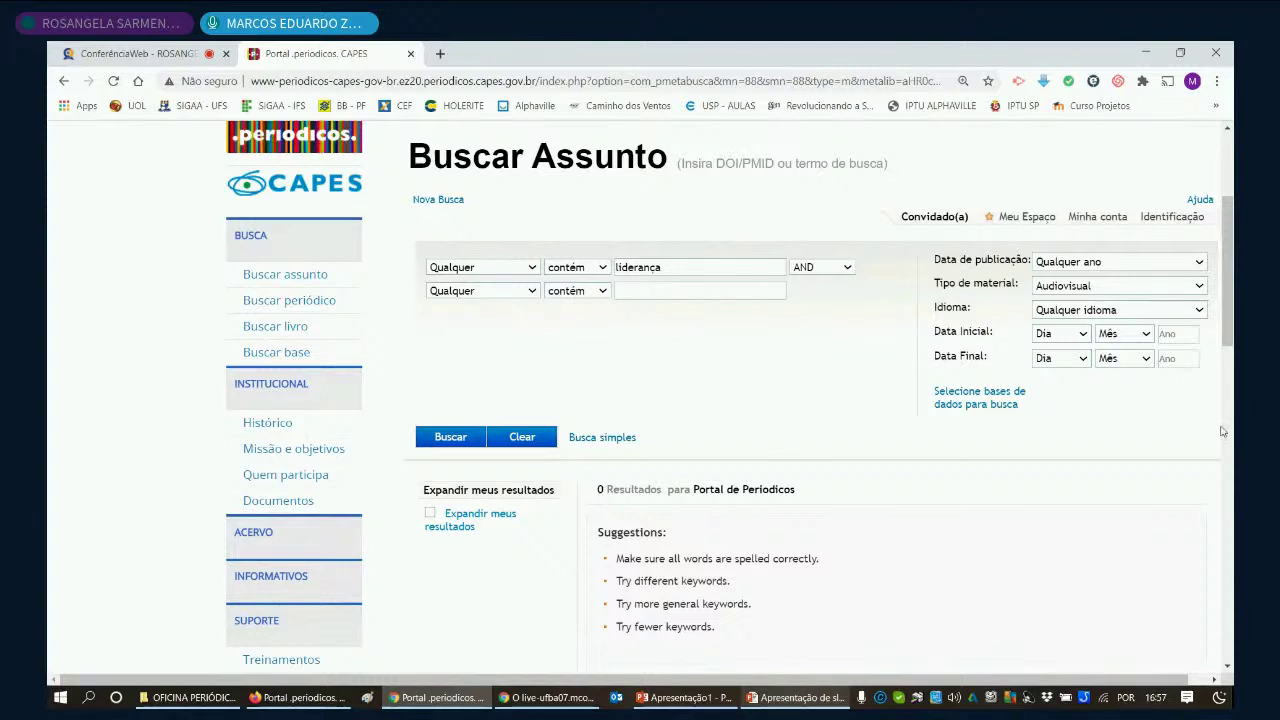
Step: Change the material type to Artigos and rerun the liderança search with publication date Qualquer ano
{"action": "left_click", "coordinate": [1116, 289]}
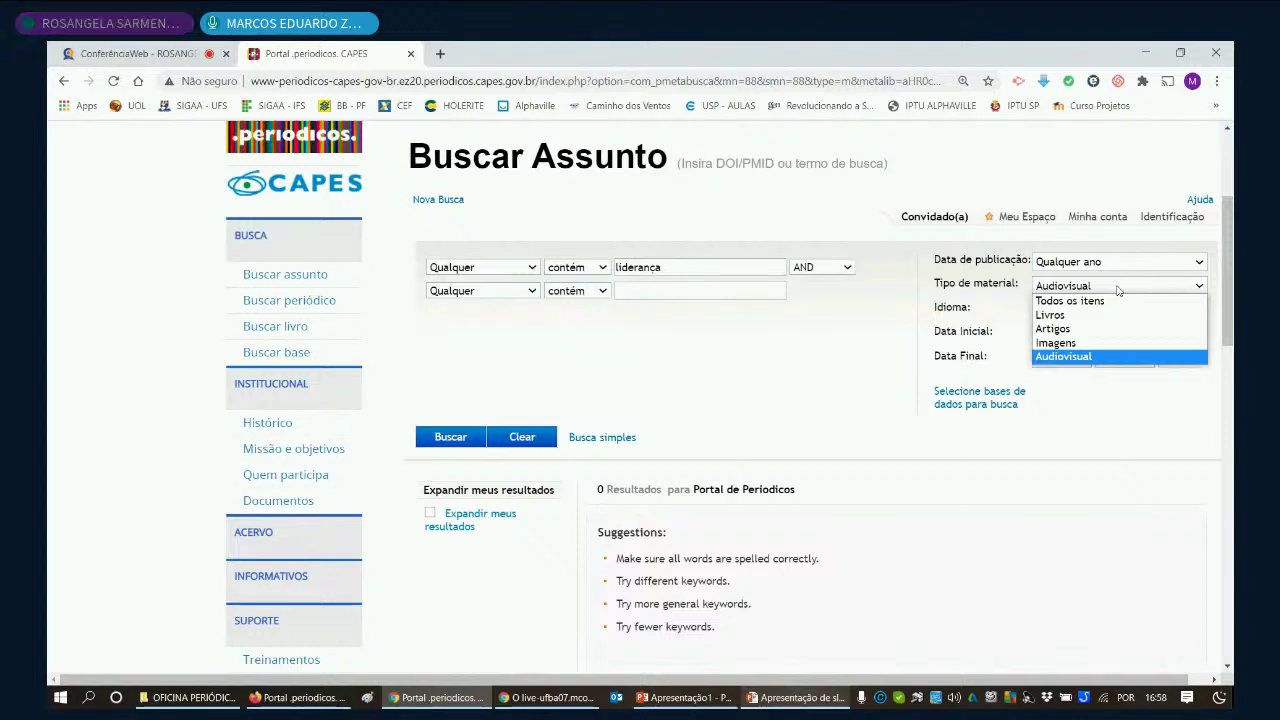
{"action": "left_click", "coordinate": [1058, 328]}
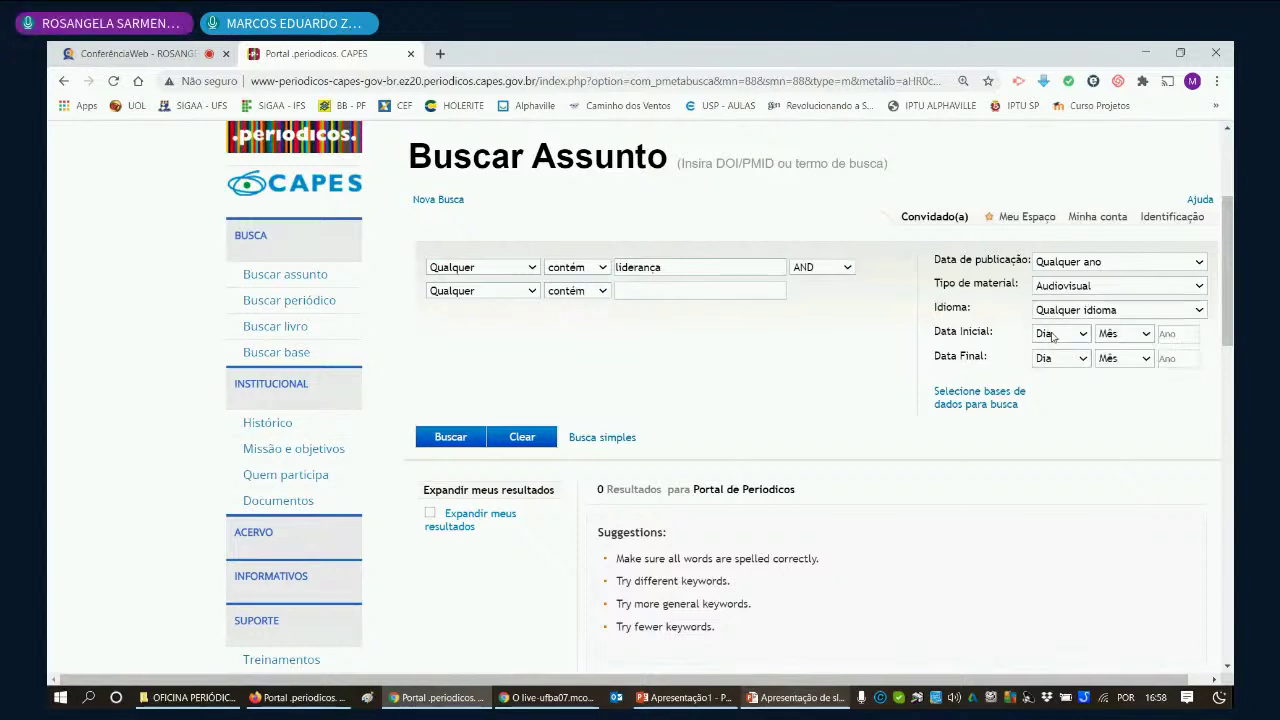
{"action": "left_click", "coordinate": [446, 440]}
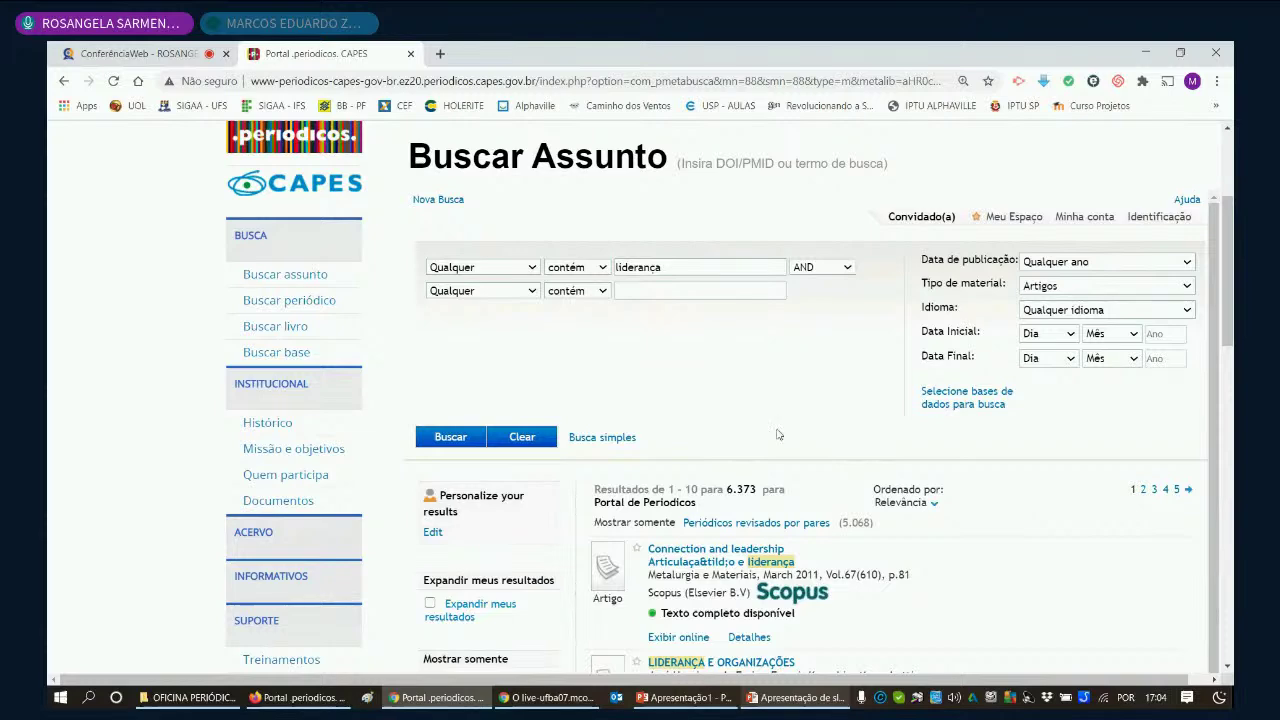
Step: Switch to the presentation's closing slide and return to the portal in the browser
{"action": "left_click", "coordinate": [808, 700]}
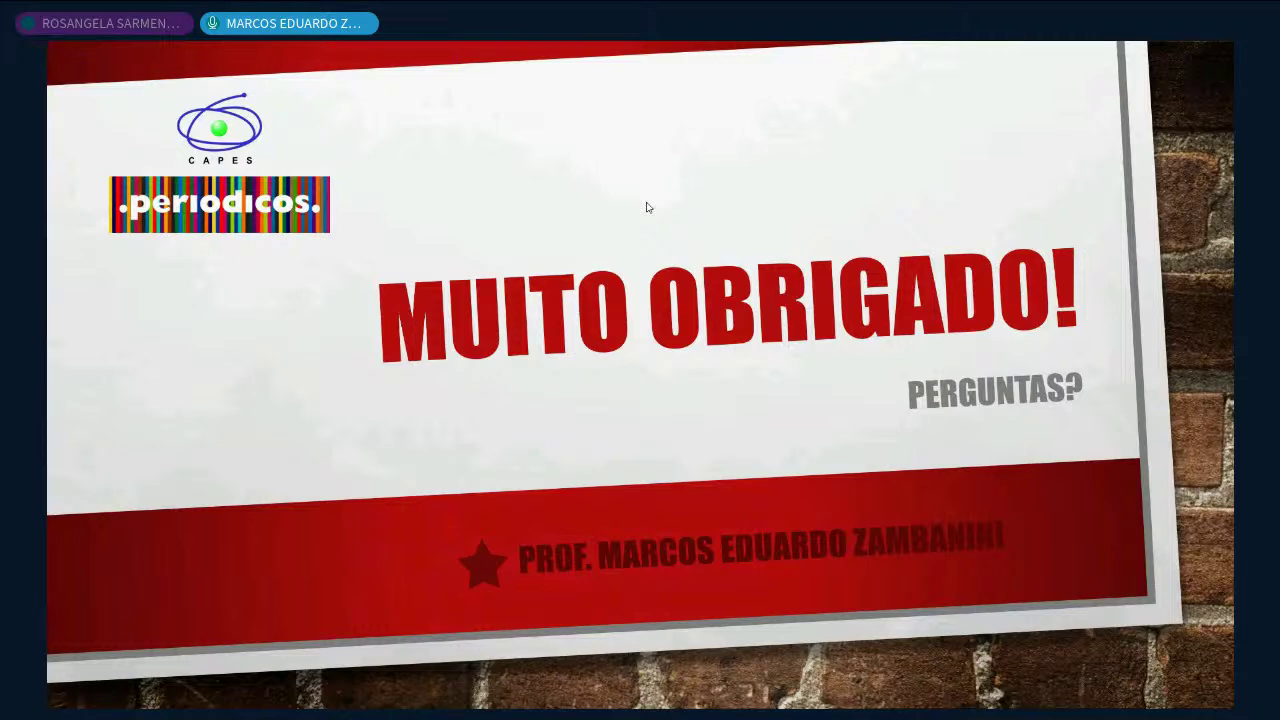
{"action": "key", "text": "alt+Tab"}
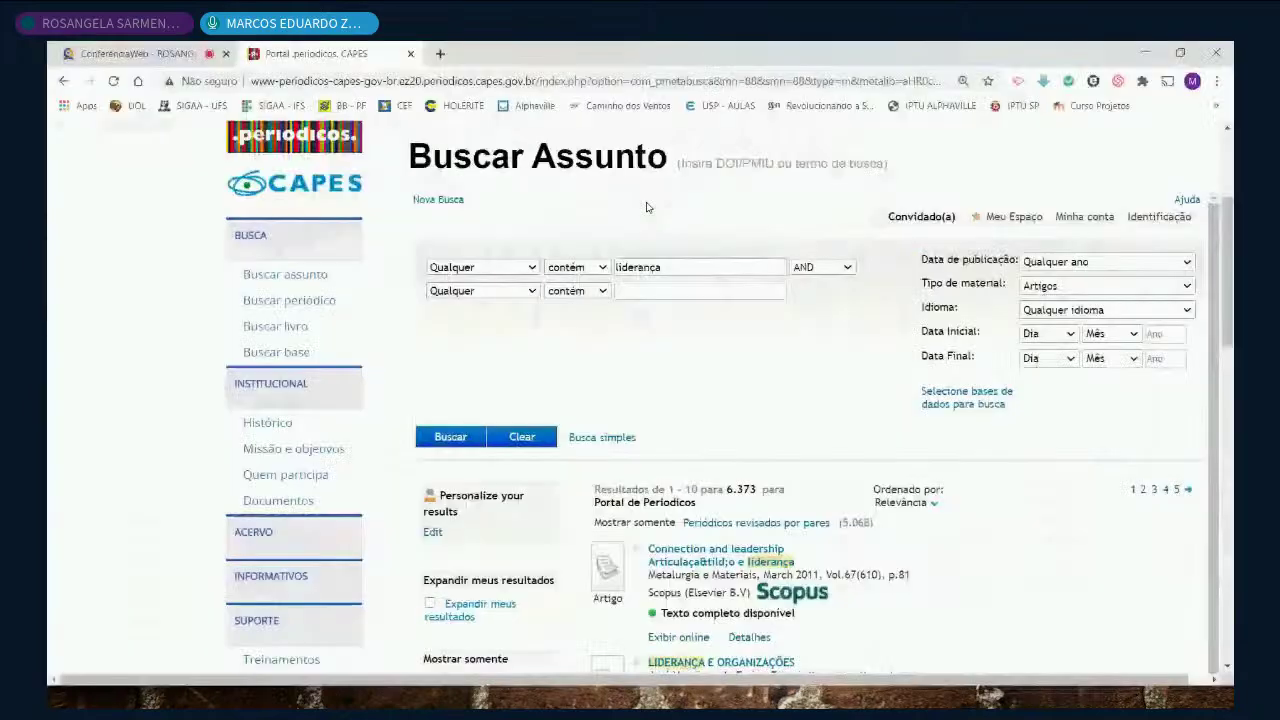
Step: List the portal's databases whose titles start with B and open Biblioteca Digital de Teses e Dissertações : BDTD
{"action": "left_click", "coordinate": [294, 358]}
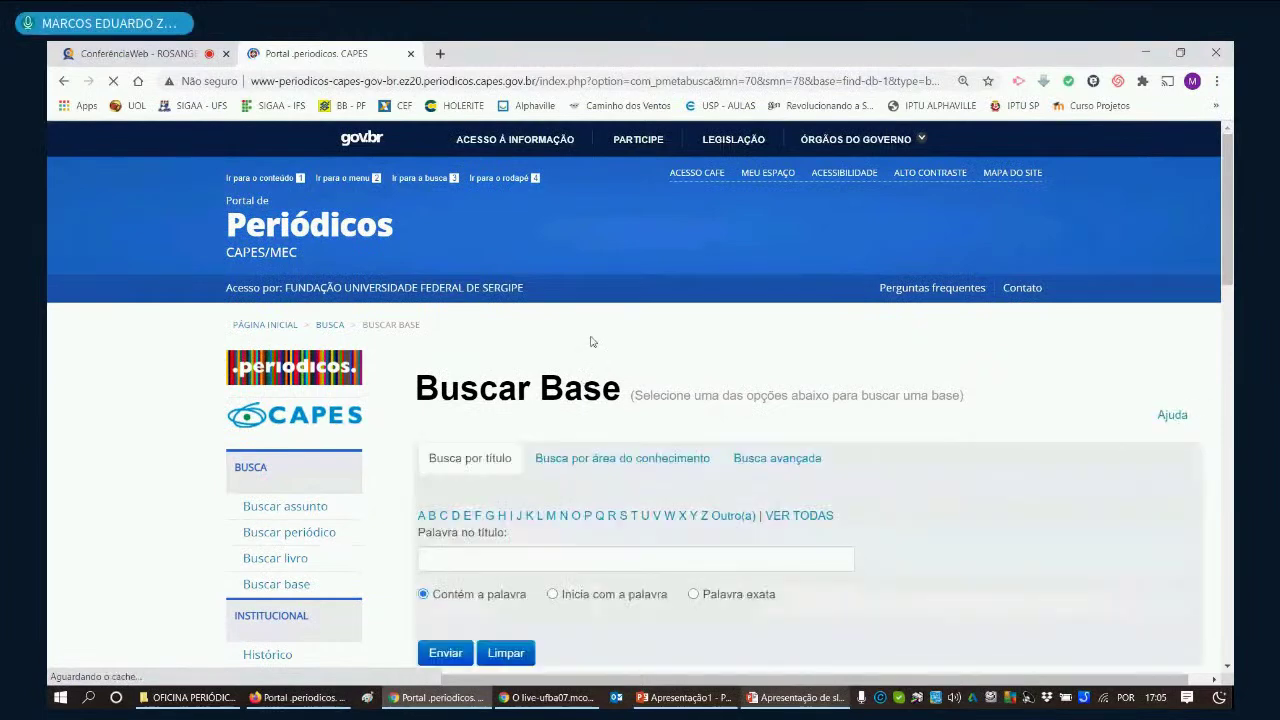
{"action": "scroll", "coordinate": [590, 342], "scroll_direction": "down", "scroll_amount": 1}
{"action": "scroll", "coordinate": [590, 342], "scroll_direction": "down", "scroll_amount": 2}
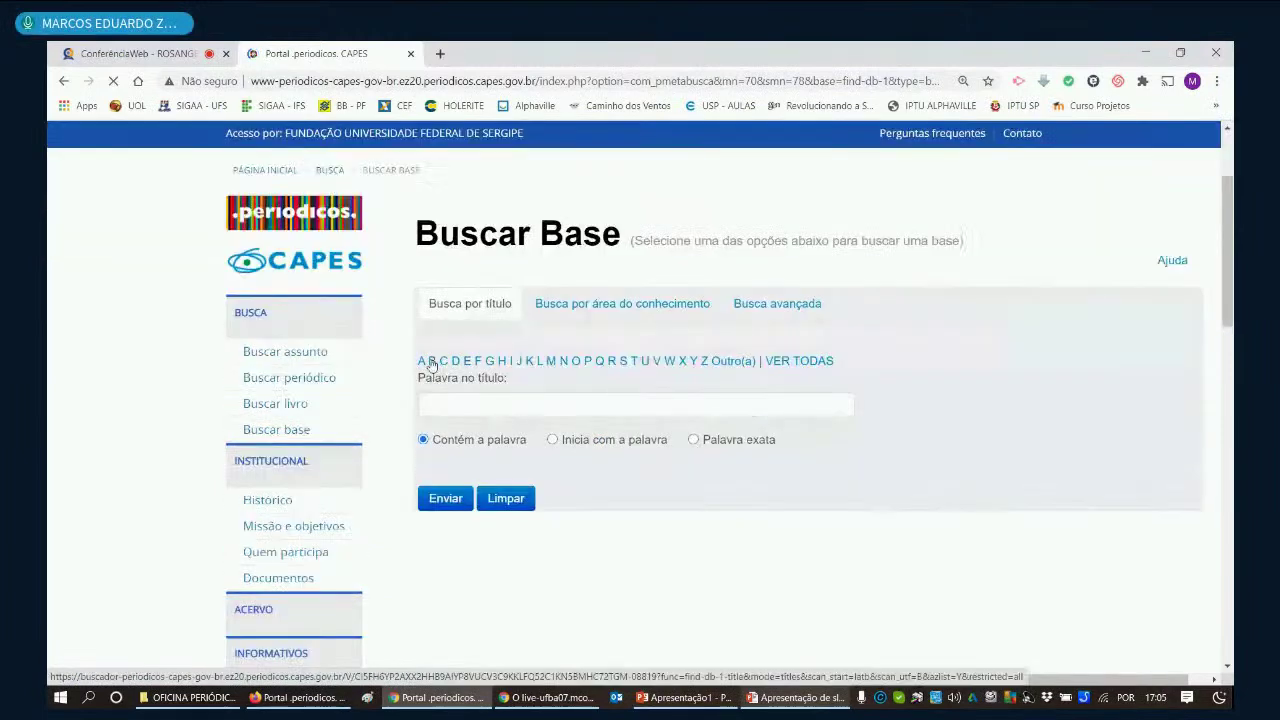
{"action": "left_click", "coordinate": [431, 362]}
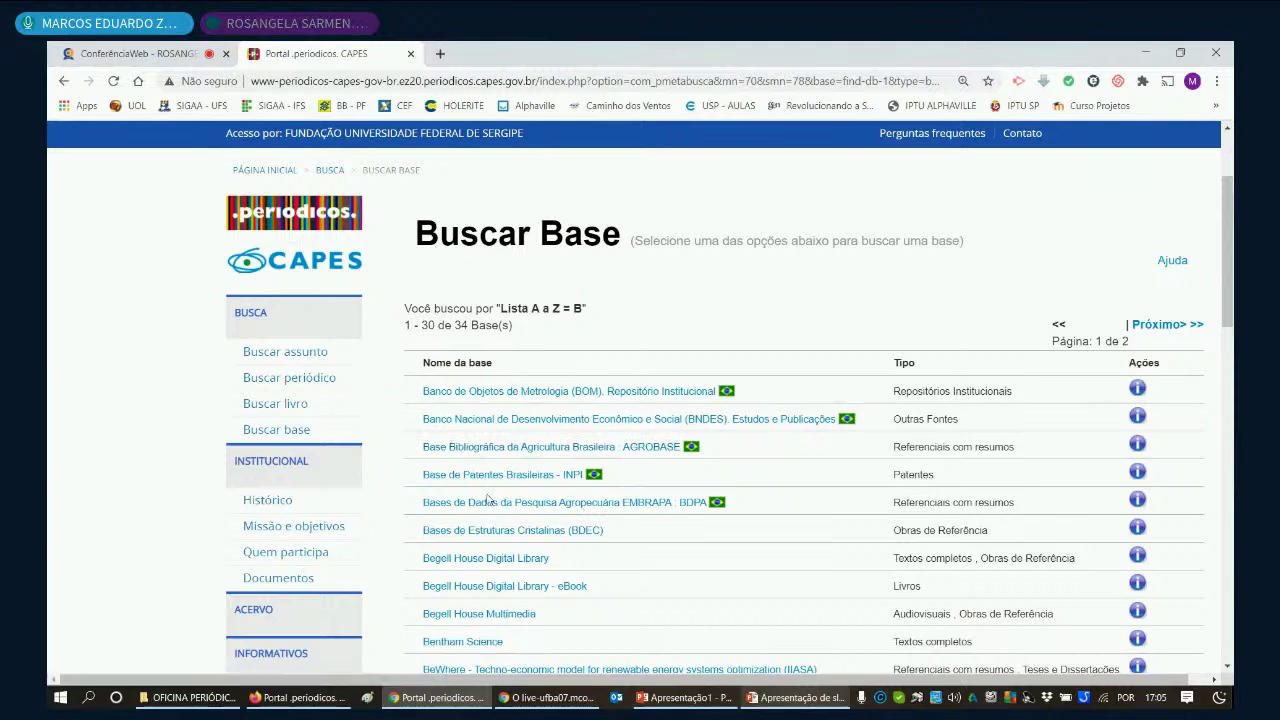
{"action": "scroll", "coordinate": [488, 498], "scroll_direction": "down", "scroll_amount": 8}
{"action": "scroll", "coordinate": [488, 400], "scroll_direction": "up", "scroll_amount": 3}
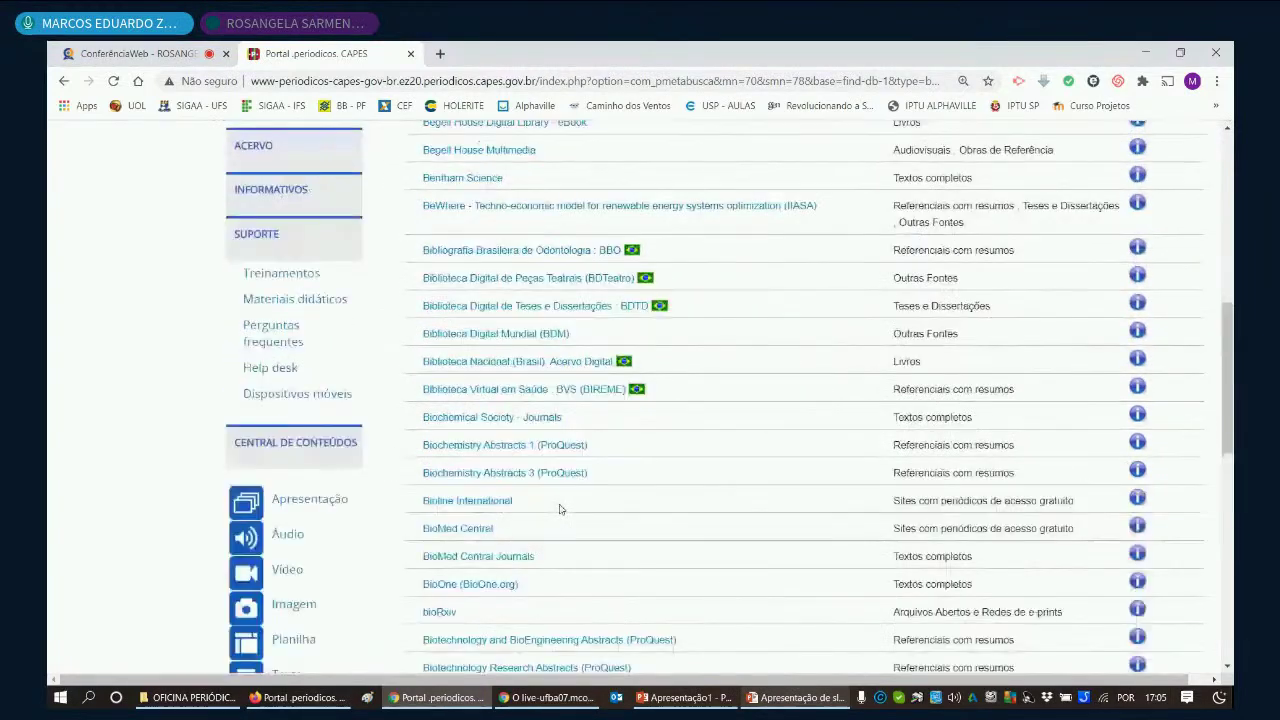
{"action": "left_click", "coordinate": [568, 310]}
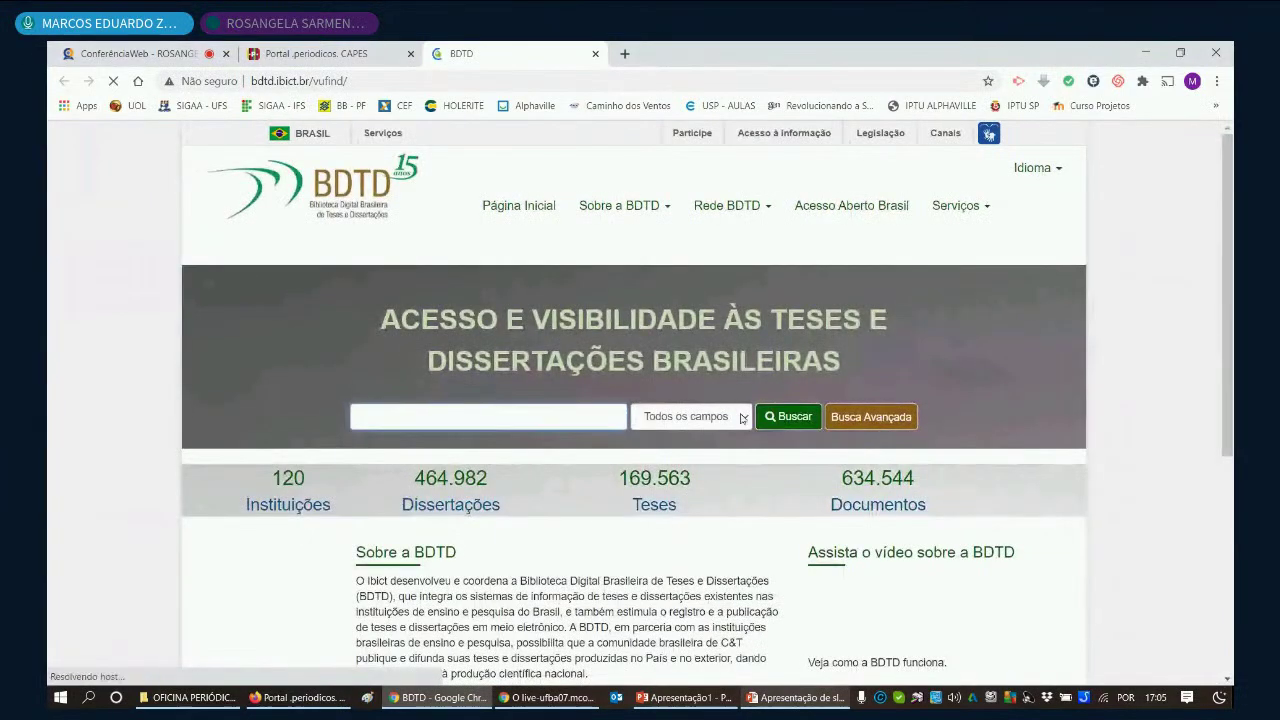
Step: Search BDTD for "ufs" in Todos os campos and look over the institution and repository filters of the results
{"action": "left_click", "coordinate": [745, 417]}
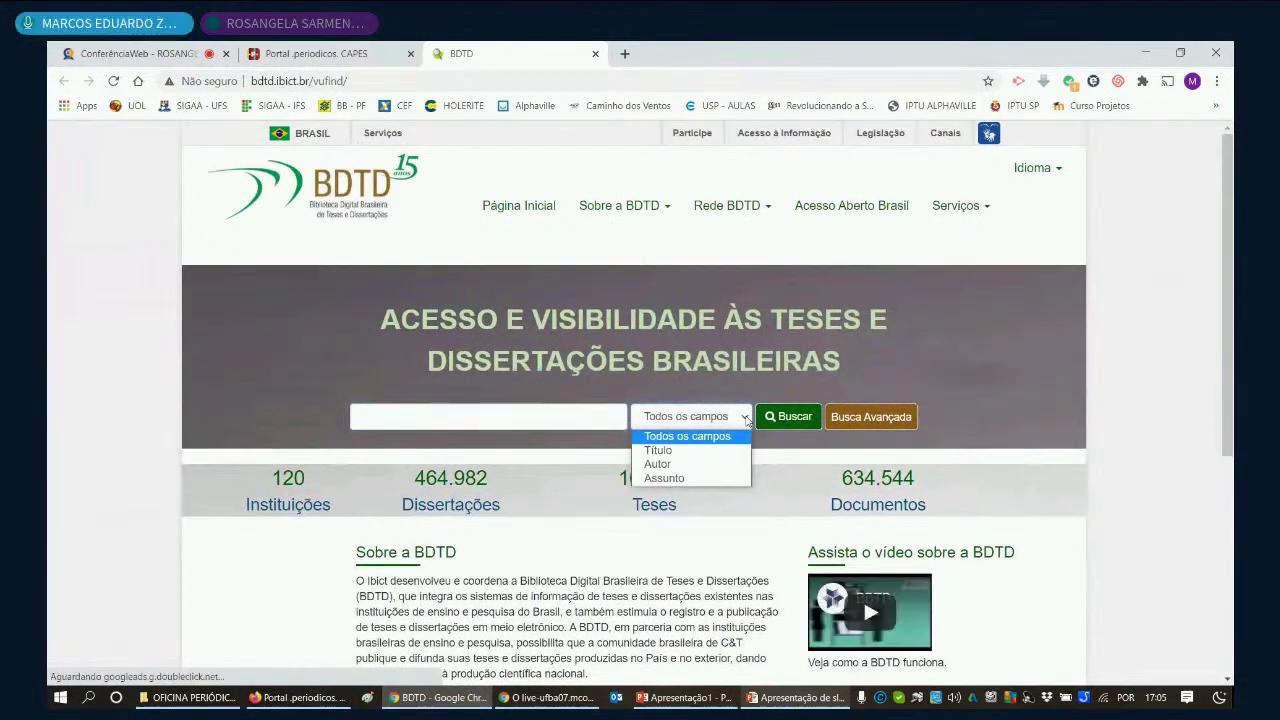
{"action": "left_click", "coordinate": [595, 411]}
{"action": "left_click", "coordinate": [592, 410]}
{"action": "type", "text": "ufs"}
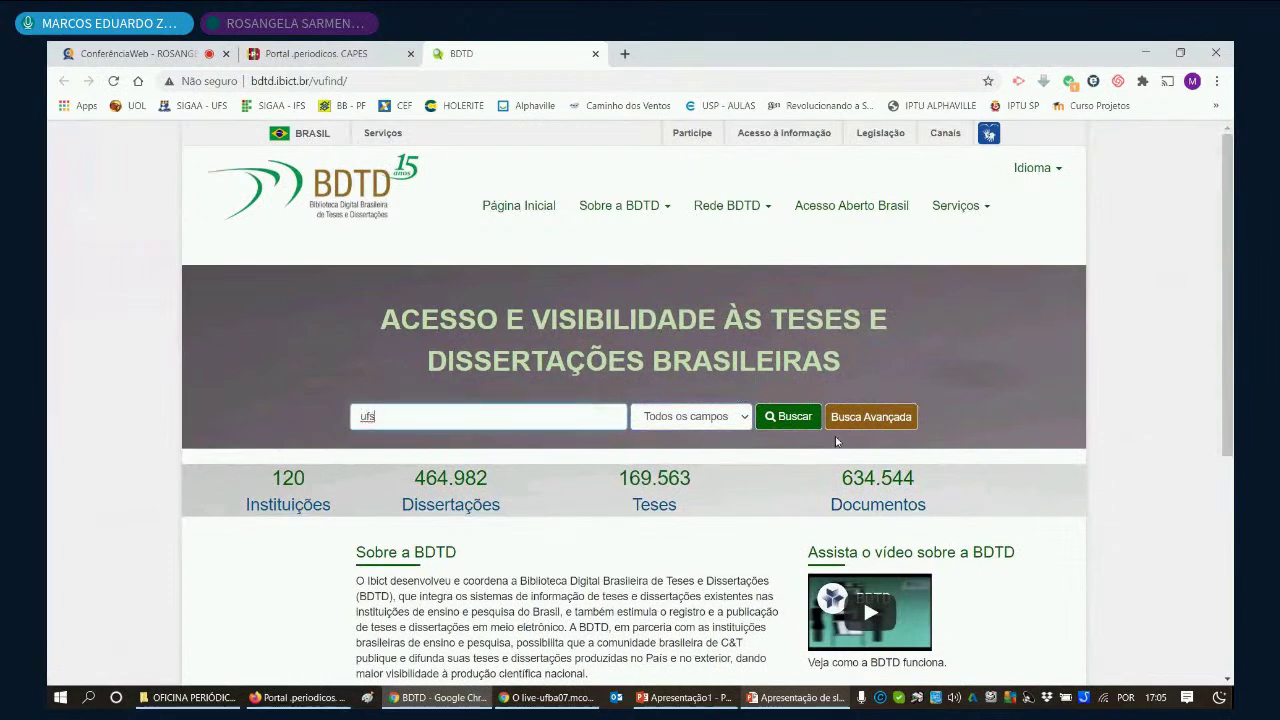
{"action": "left_click", "coordinate": [775, 416]}
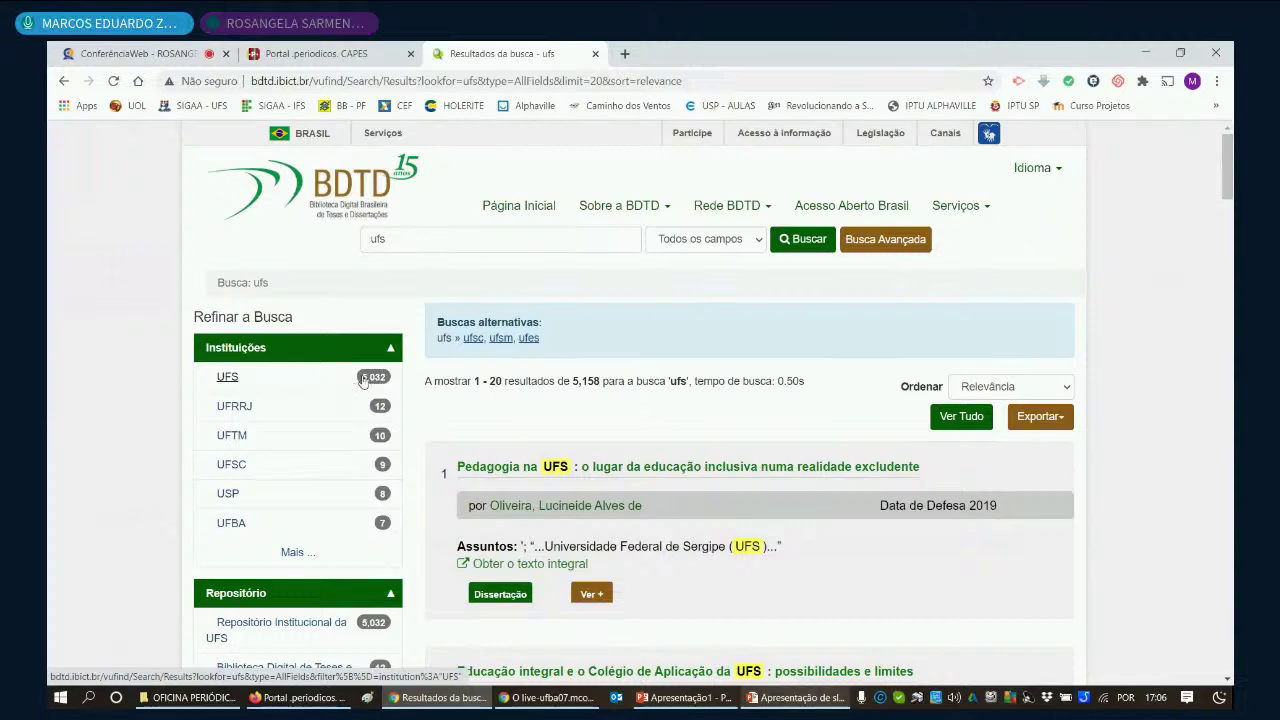
{"action": "scroll", "coordinate": [363, 381], "scroll_direction": "down", "scroll_amount": 3}
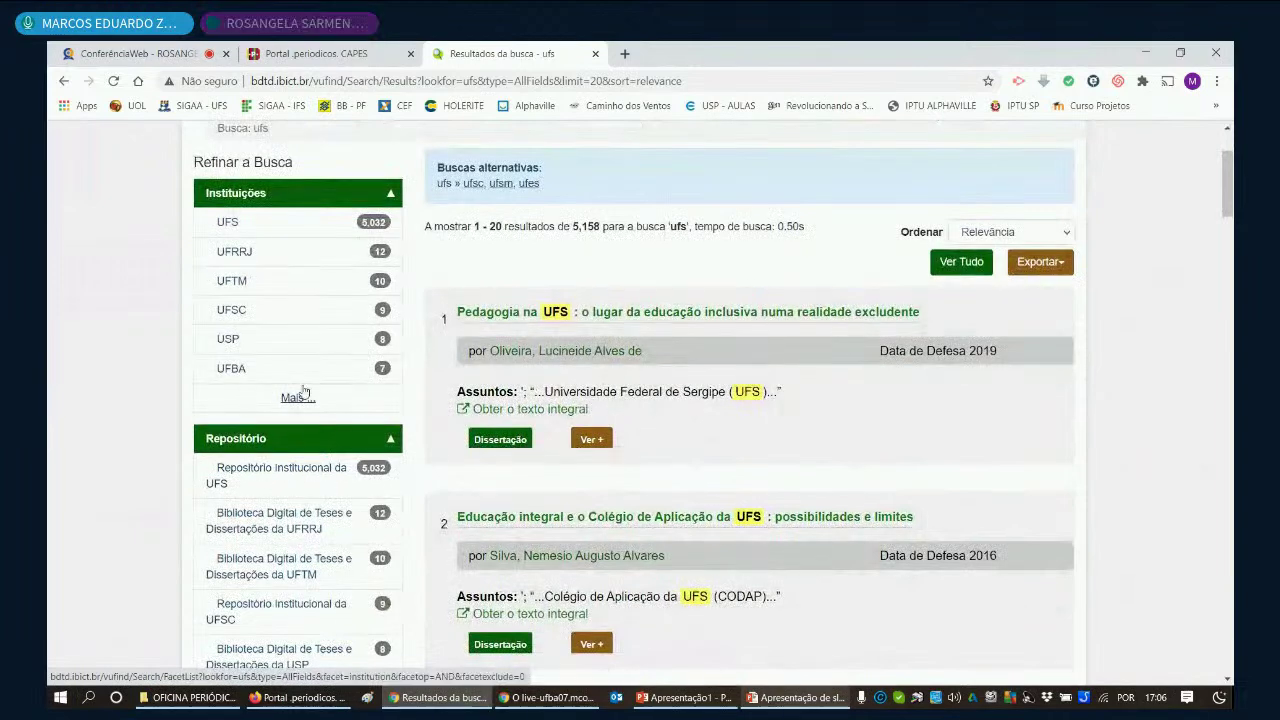
{"action": "scroll", "coordinate": [304, 391], "scroll_direction": "up", "scroll_amount": 3}
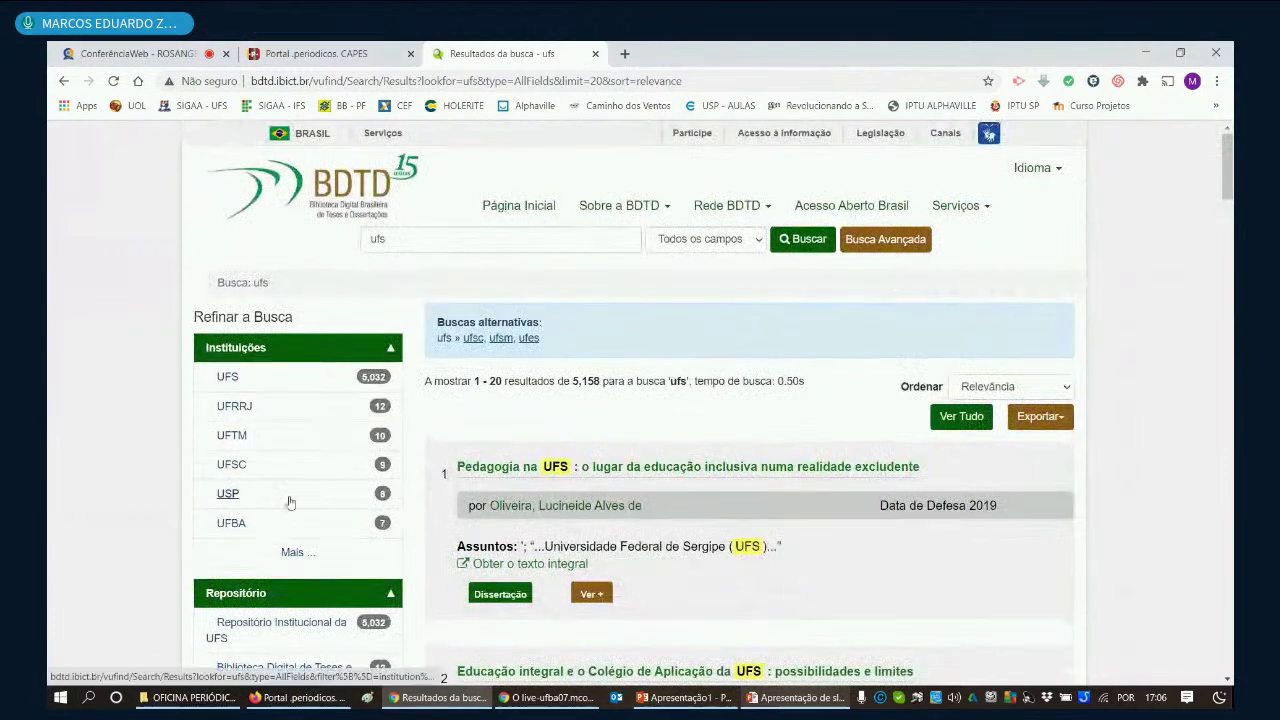
{"action": "scroll", "coordinate": [290, 502], "scroll_direction": "down", "scroll_amount": 1}
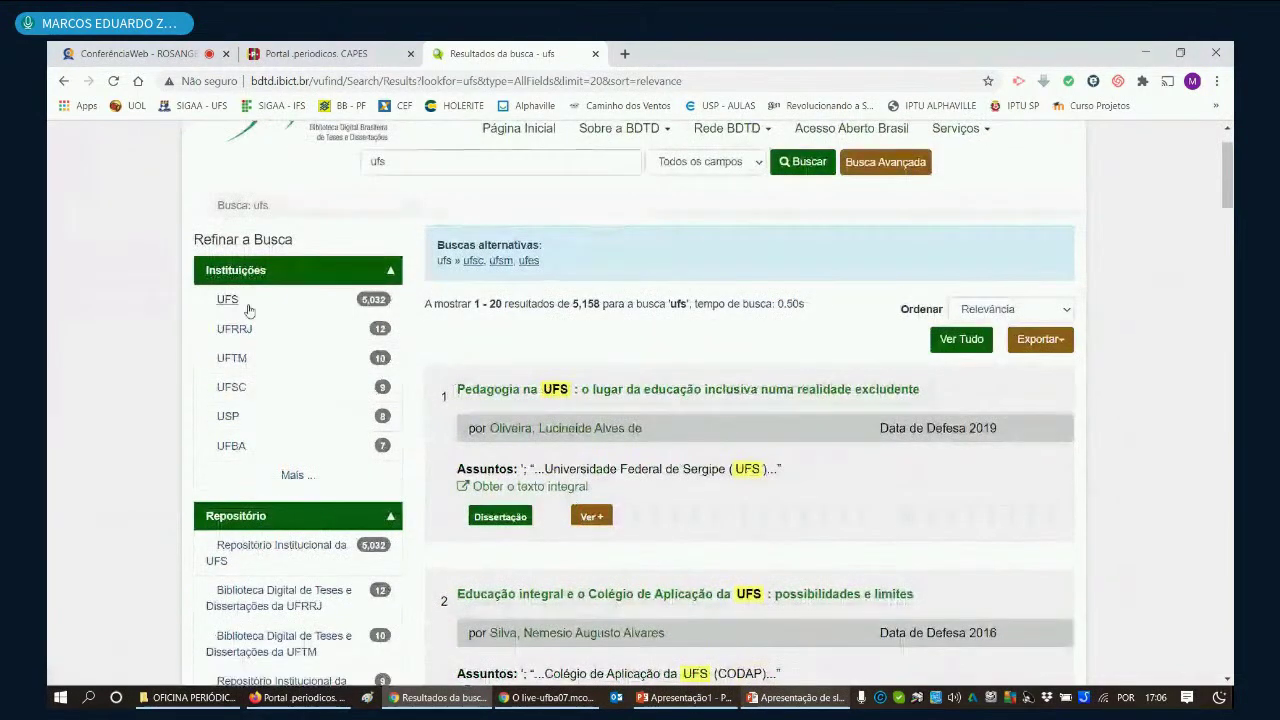